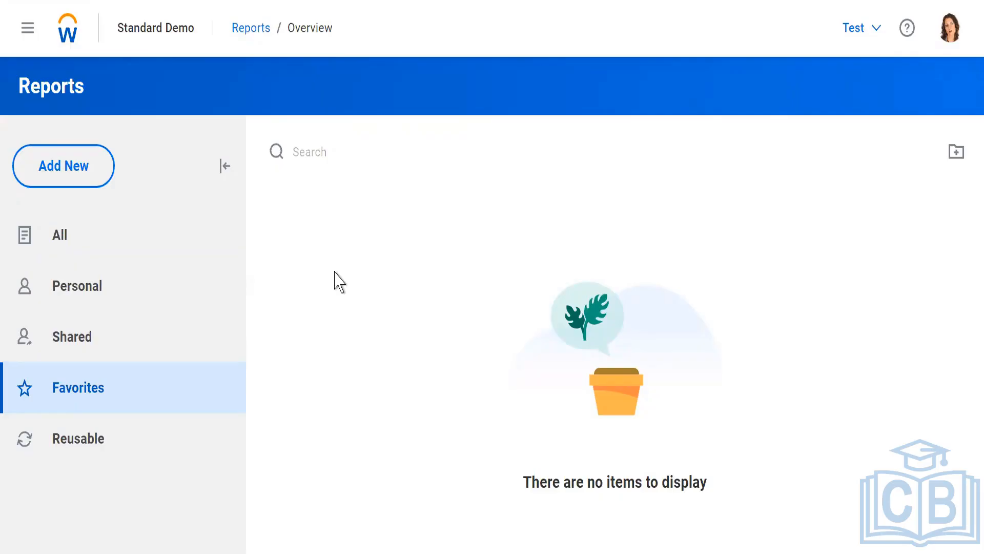
# - Look over the personal and shared report lists and the report types that can be added
pyautogui.click(950, 34)
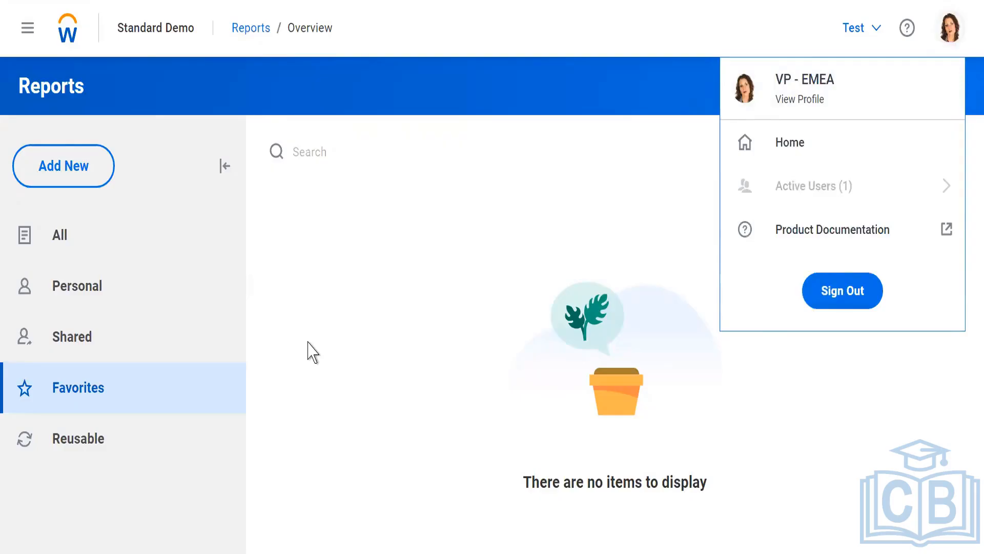
pyautogui.click(103, 294)
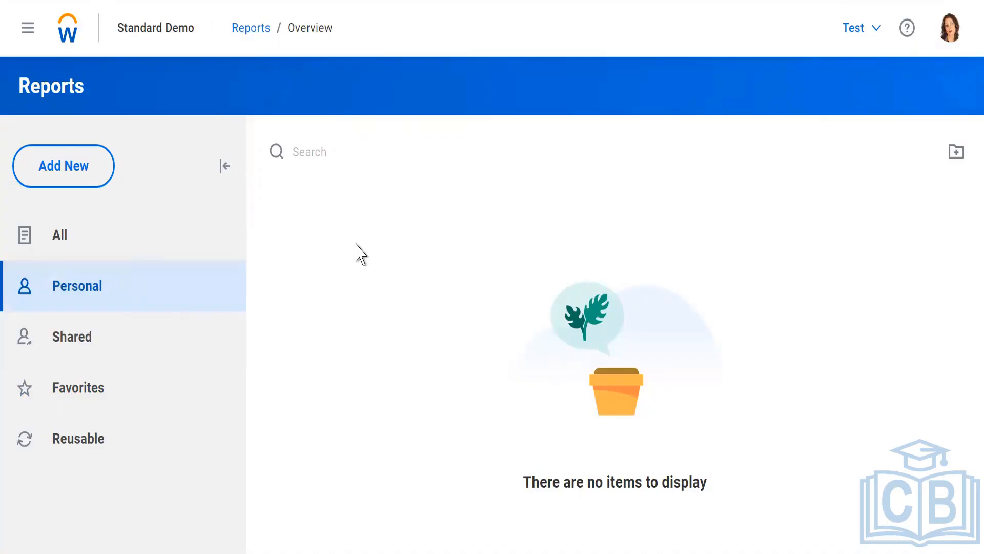
pyautogui.click(56, 339)
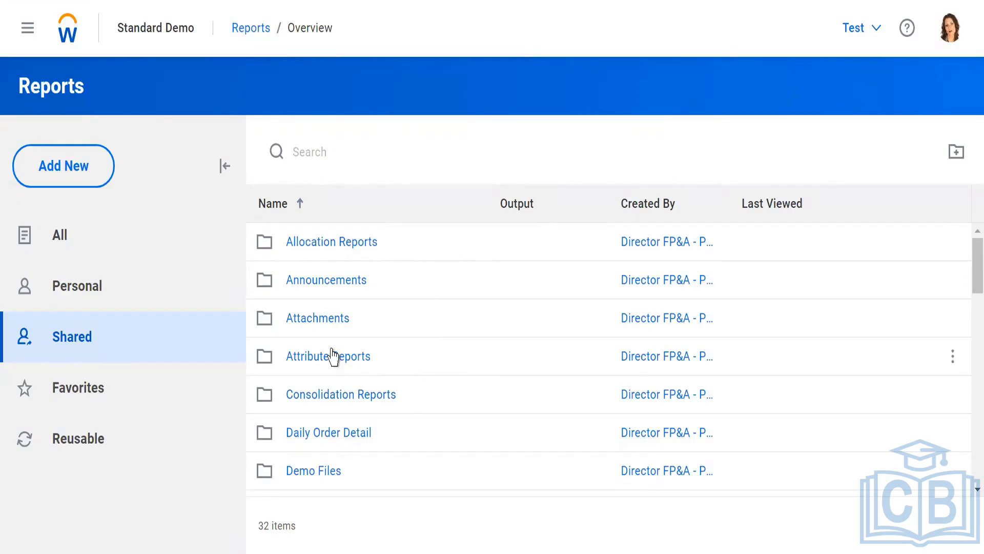
pyautogui.click(85, 174)
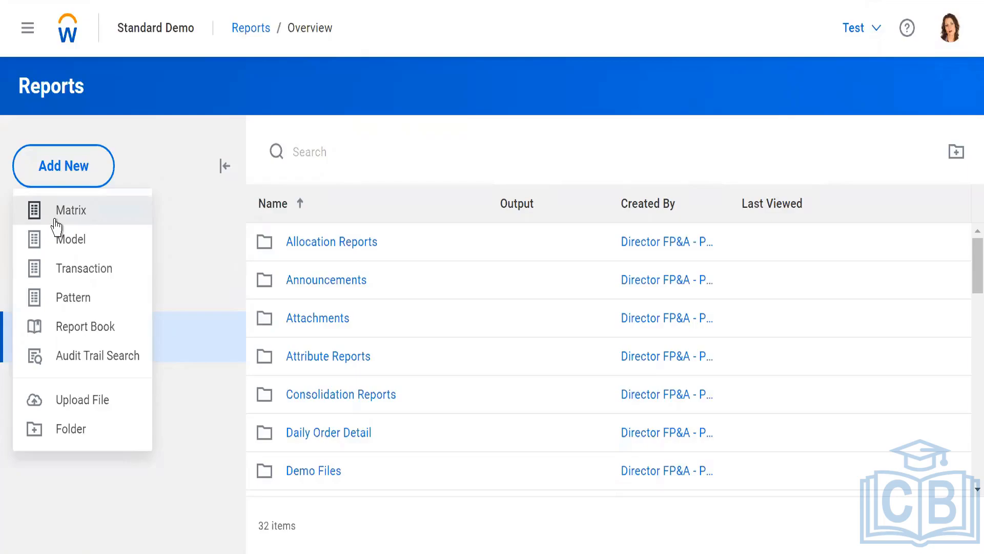
# - Open the P&L sheet in a separate browser tab and switch to it
pyautogui.click(28, 30)
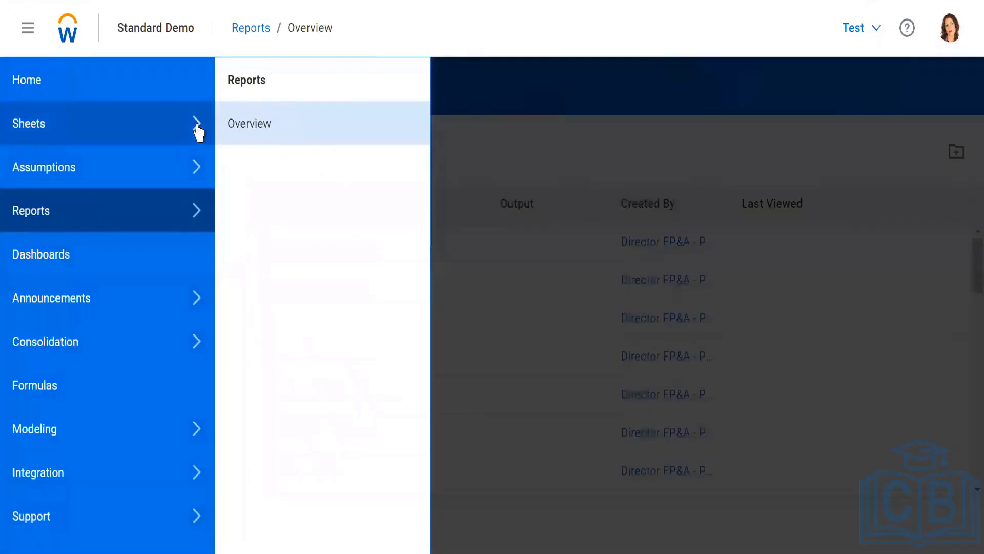
pyautogui.click(197, 127)
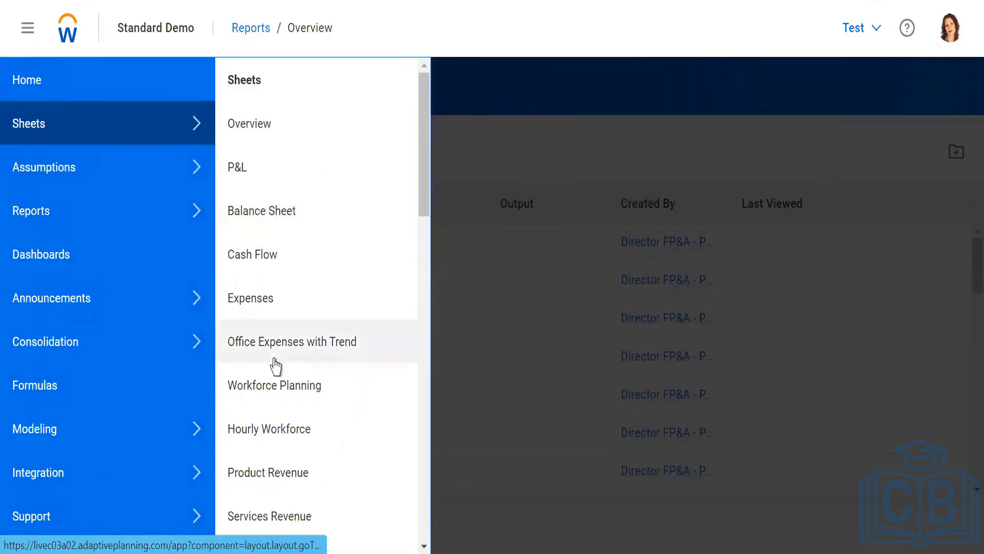
pyautogui.rightClick(240, 167)
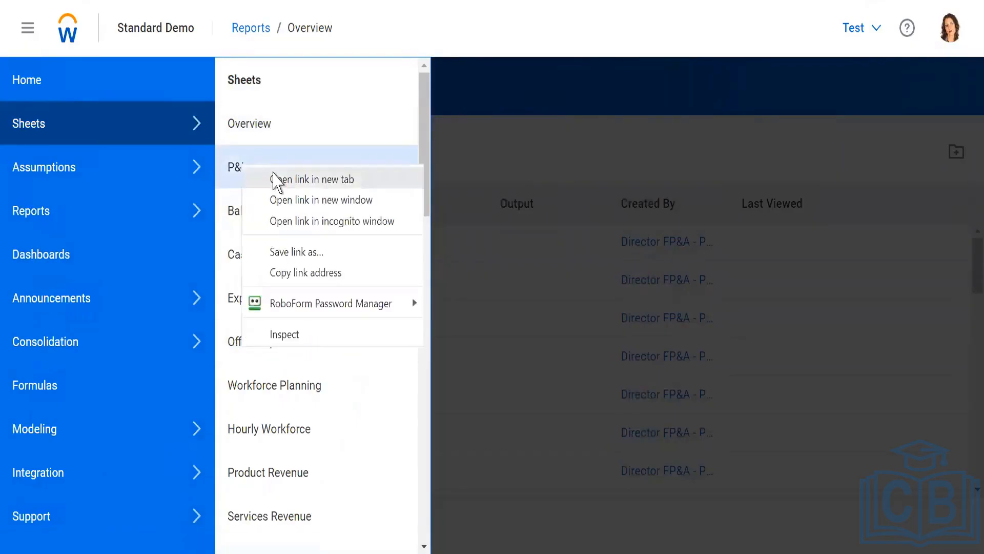
pyautogui.click(271, 178)
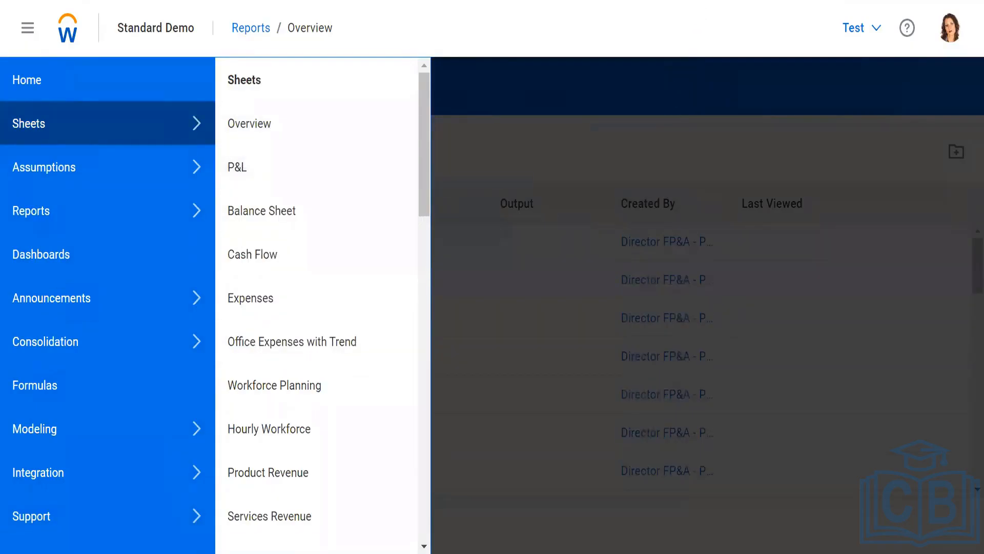
pyautogui.hotkey('ctrl', 'Tab')
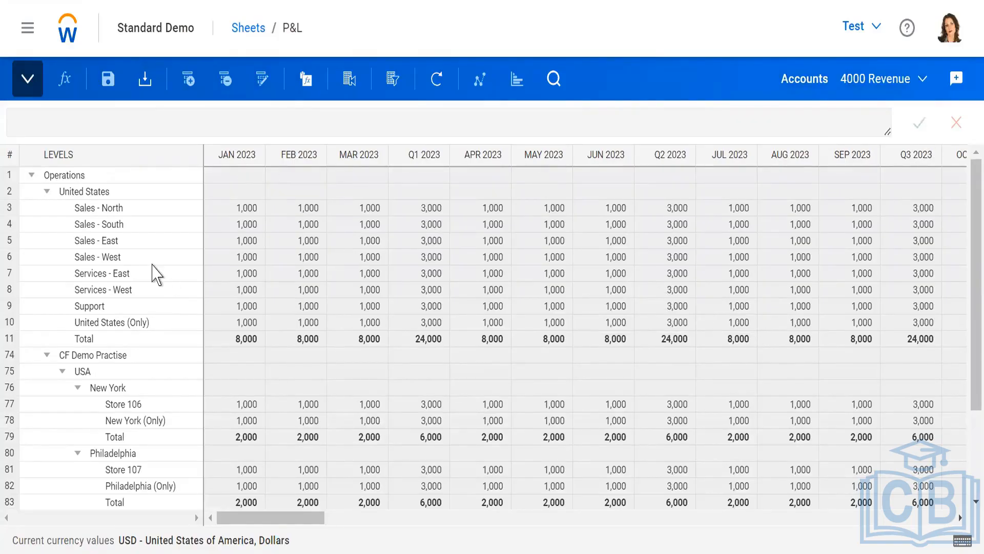
# - Show the P&L sheet by accounts for the Operations level and save the sheet
pyautogui.rightClick(140, 175)
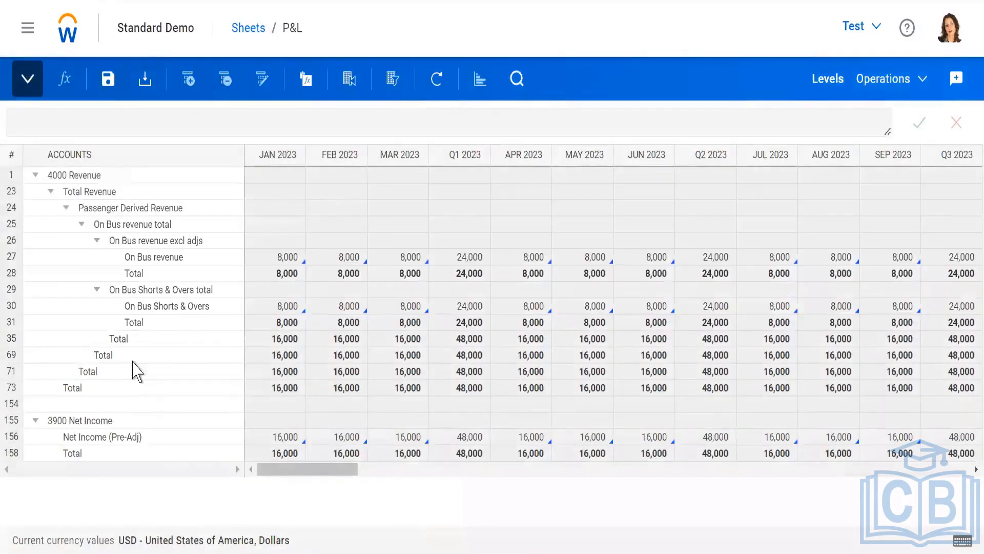
pyautogui.click(107, 80)
# - Inspect the On Bus revenue formulas for January and February 2023 in the P&L sheet
pyautogui.moveTo(224, 270)
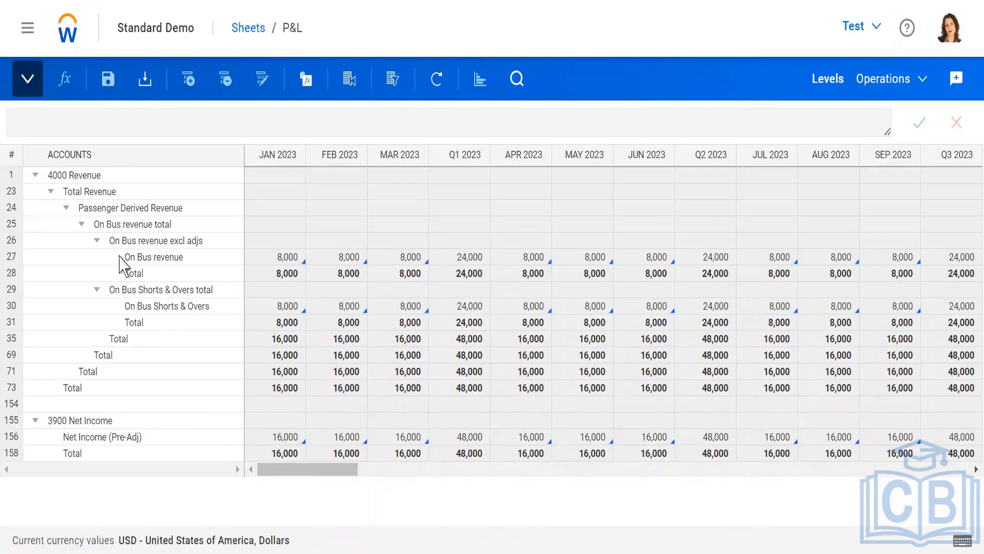
pyautogui.click(277, 260)
pyautogui.click(345, 260)
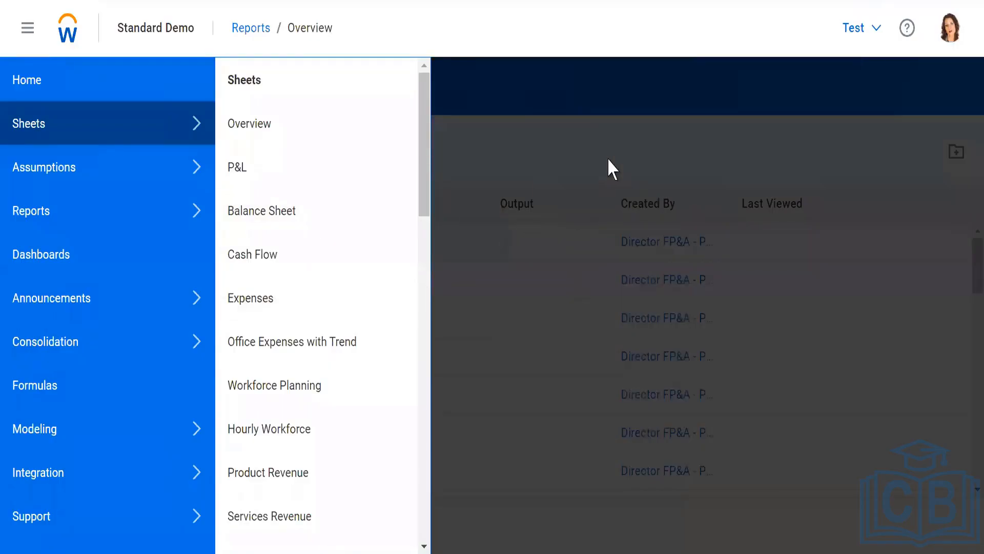
# - Return to the Reports overview and create a new folder named Practise in Shared
pyautogui.click(494, 121)
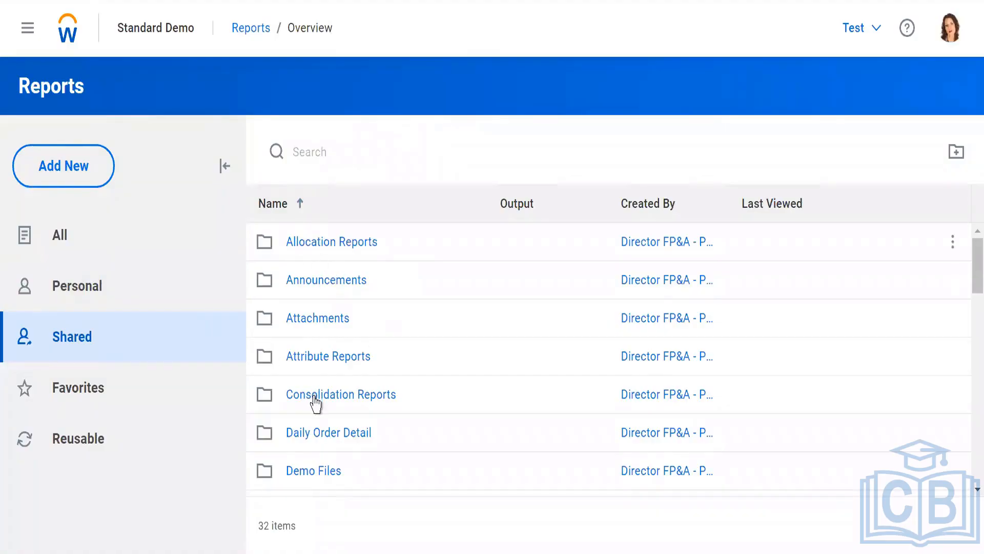
pyautogui.scroll(-5, 315, 403)
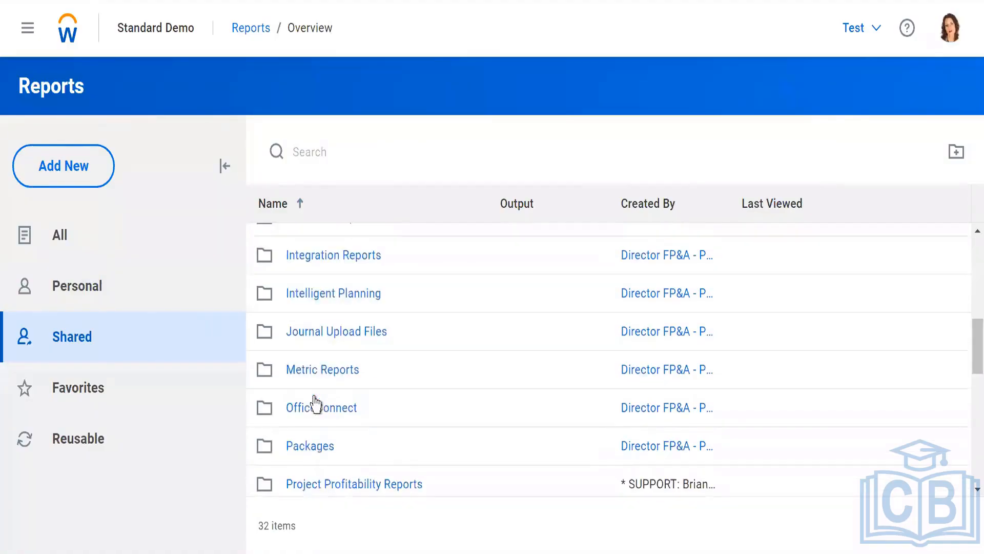
pyautogui.click(61, 179)
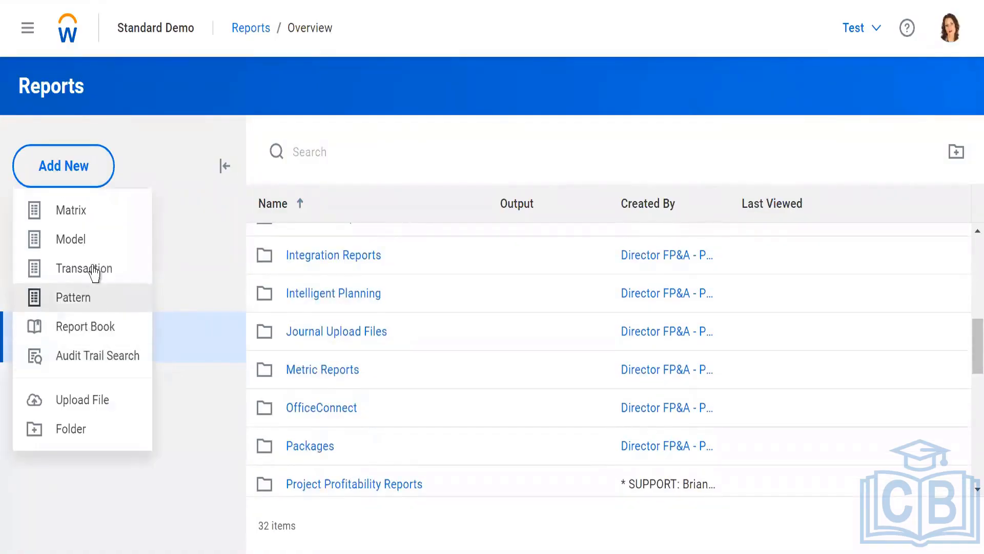
pyautogui.click(131, 420)
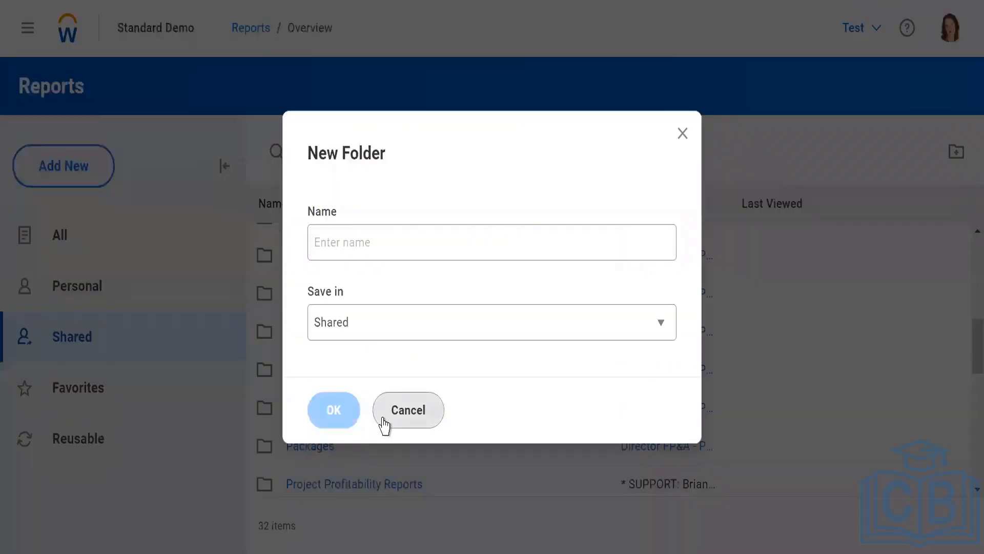
pyautogui.click(333, 246)
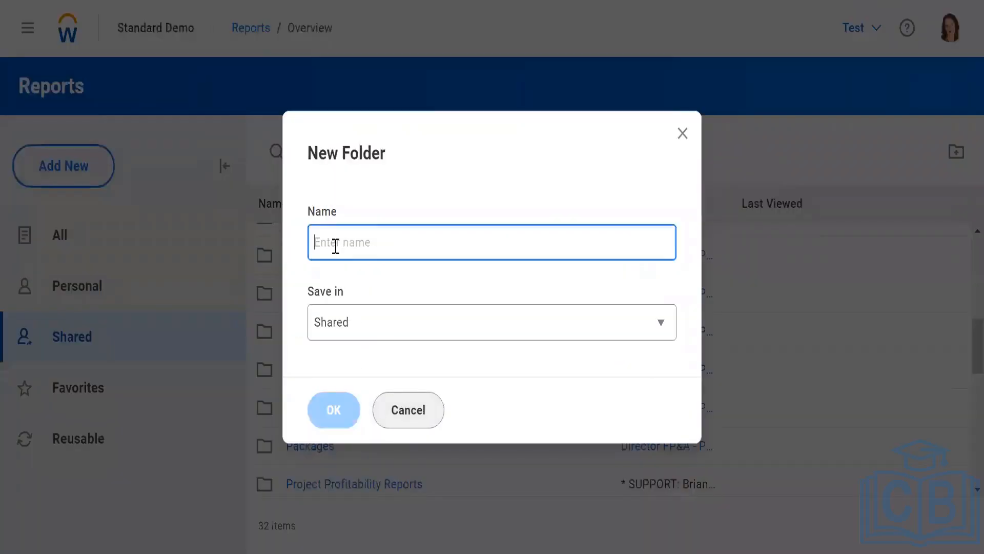
pyautogui.write('Practise')
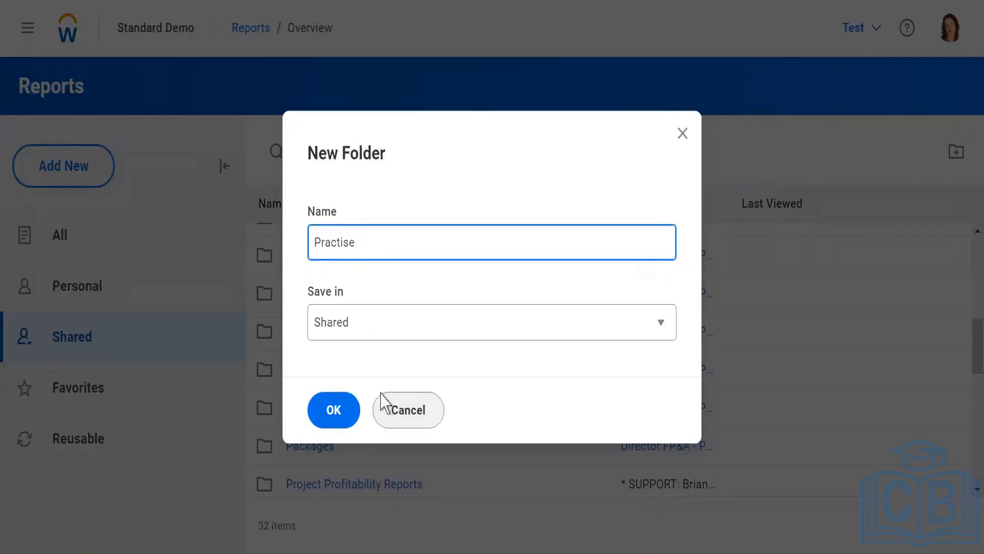
pyautogui.click(347, 410)
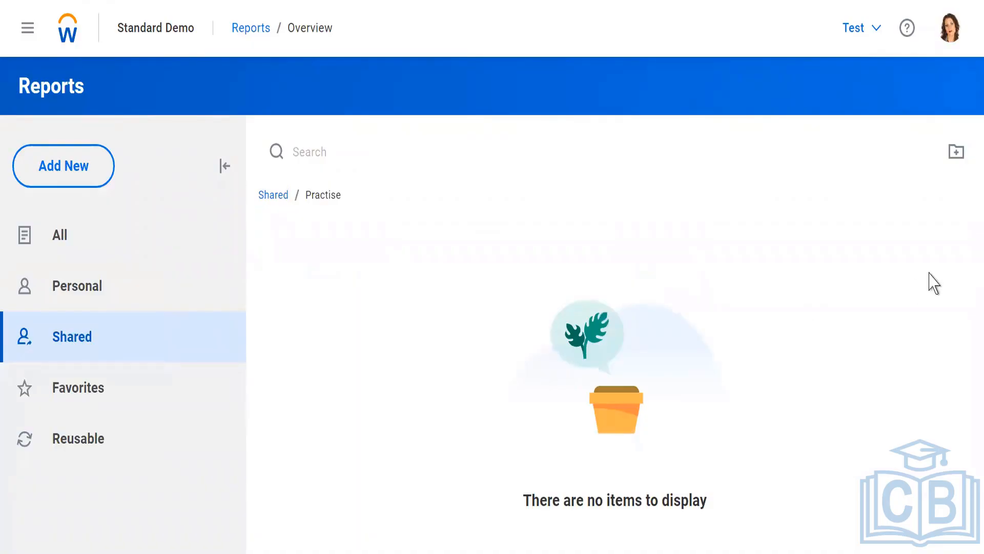
# - Start a new matrix report in the Practise folder, dismissing the new subfolder form
pyautogui.click(956, 153)
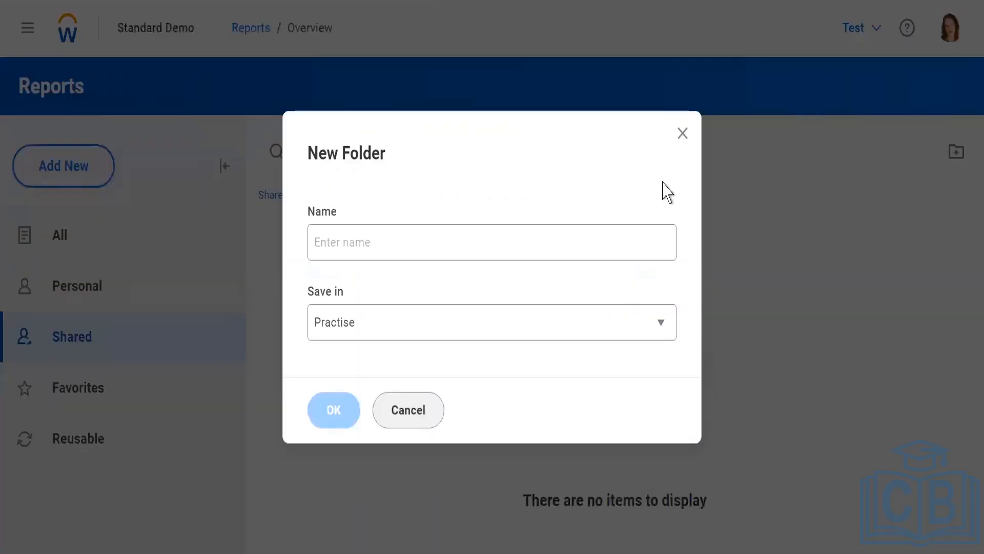
pyautogui.click(682, 134)
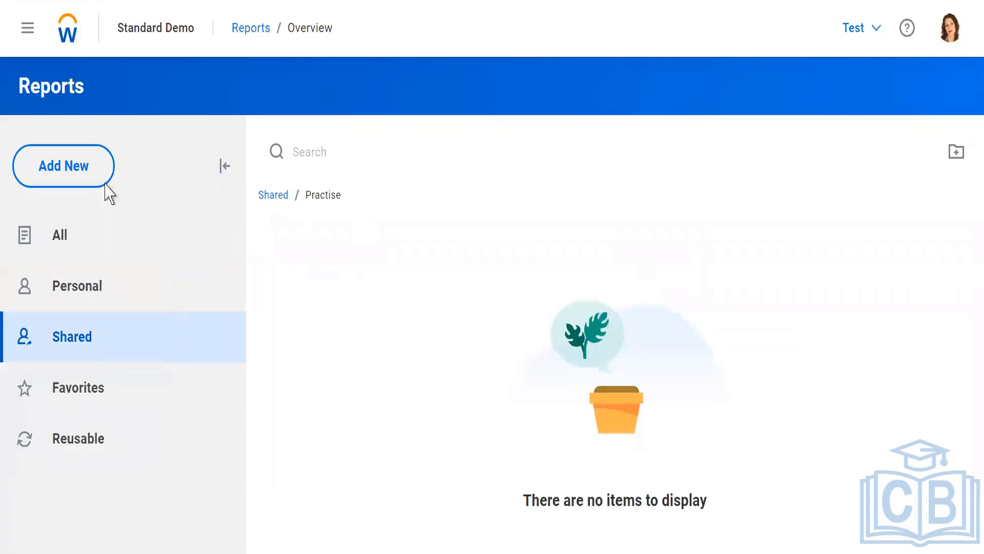
pyautogui.click(51, 166)
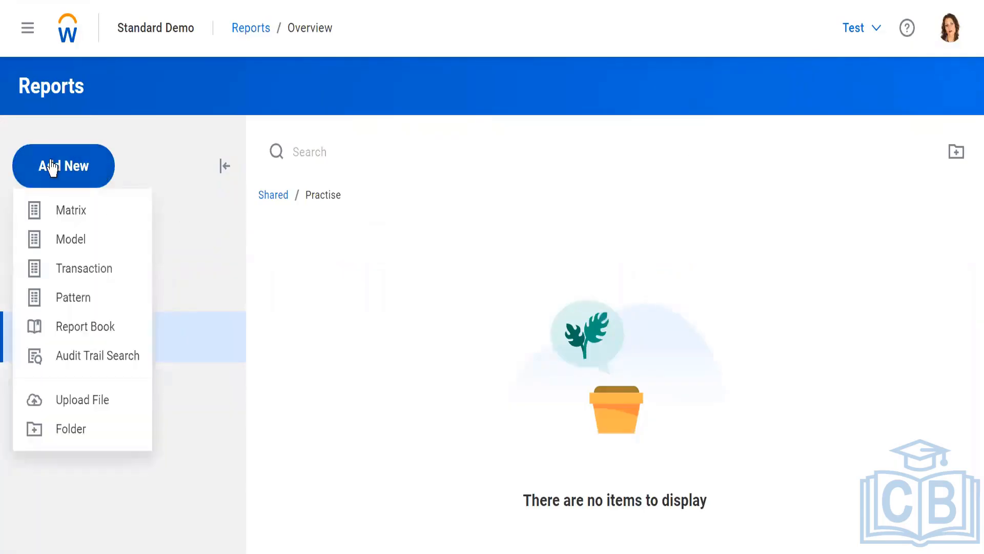
pyautogui.click(81, 216)
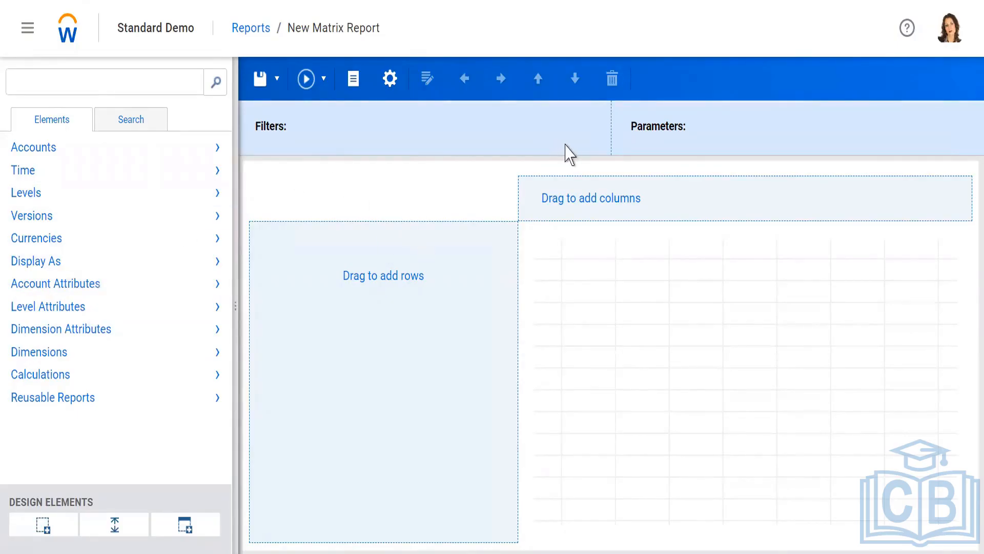
# - Review the Accounts and Time elements available for the new matrix report
pyautogui.click(30, 153)
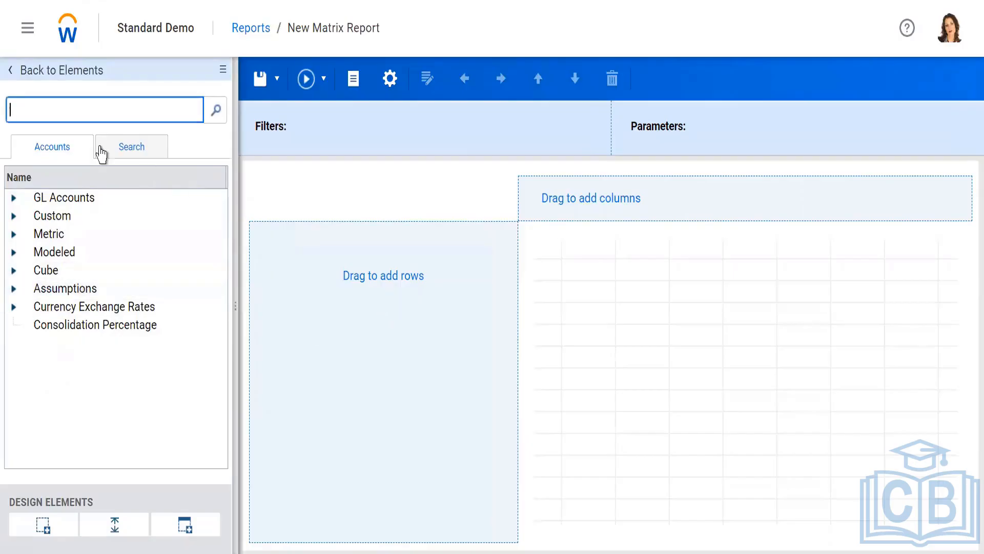
pyautogui.click(12, 70)
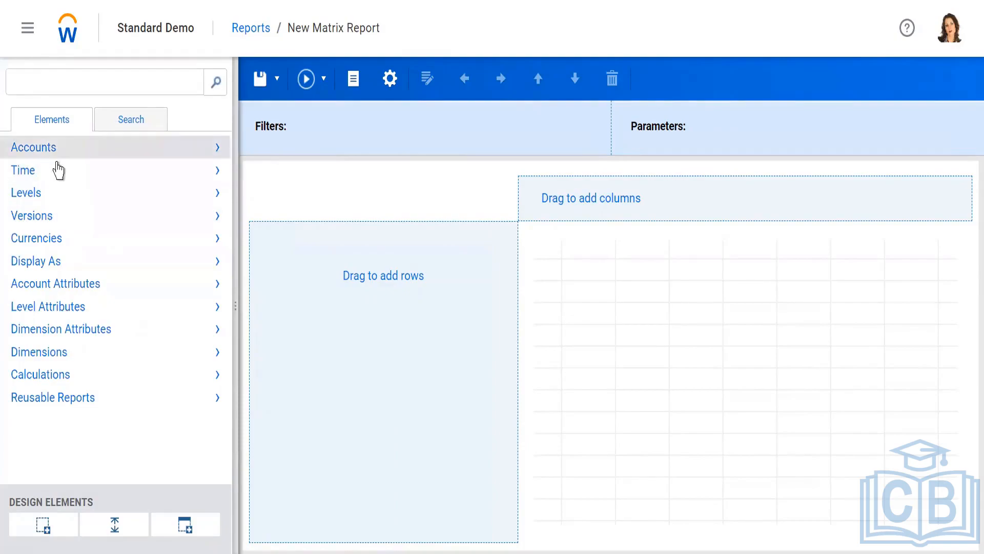
pyautogui.click(61, 171)
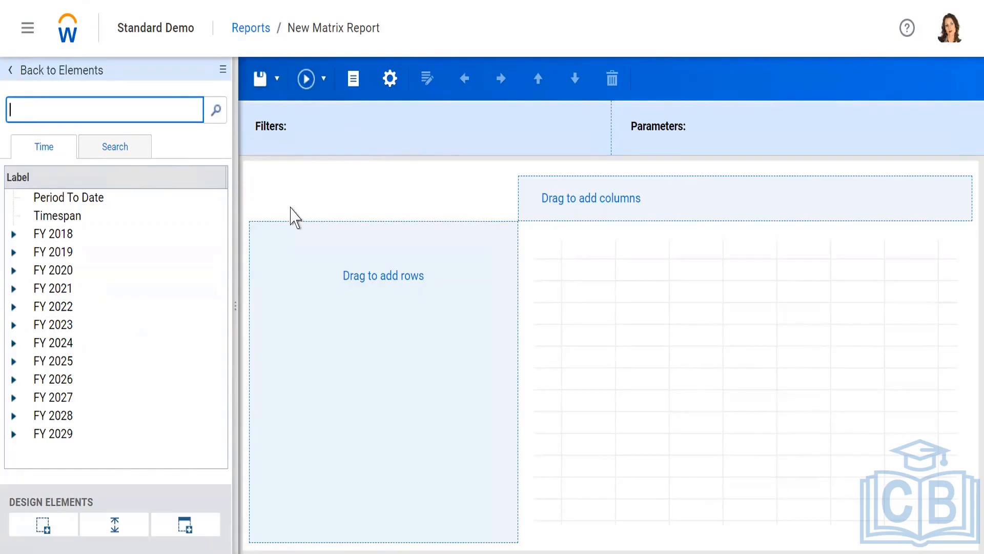
pyautogui.click(13, 70)
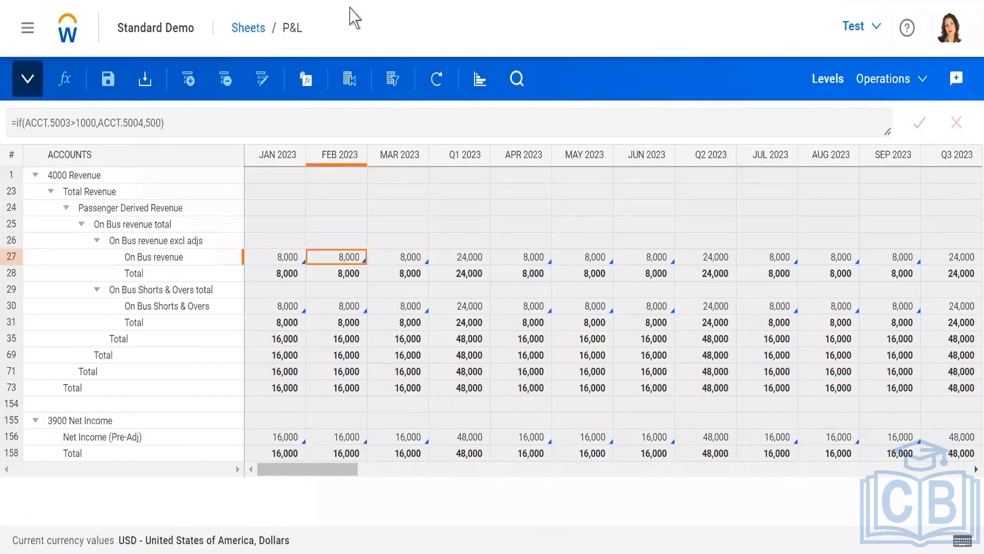
# - Open the Sheets overview in a new tab and view the Other Expenses Model Practise sheet
pyautogui.rightClick(252, 32)
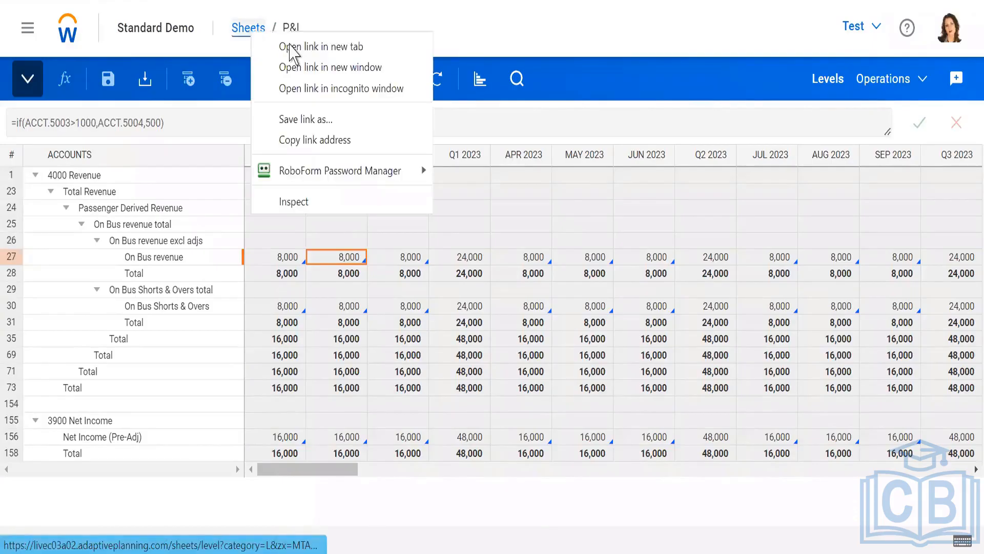
pyautogui.click(289, 45)
pyautogui.click(776, 1)
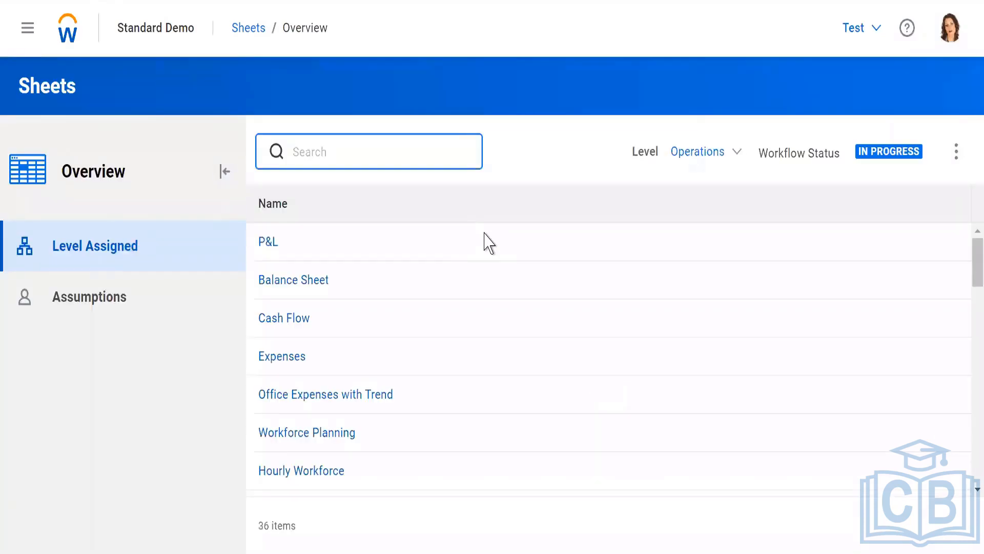
pyautogui.scroll(-20, 445, 382)
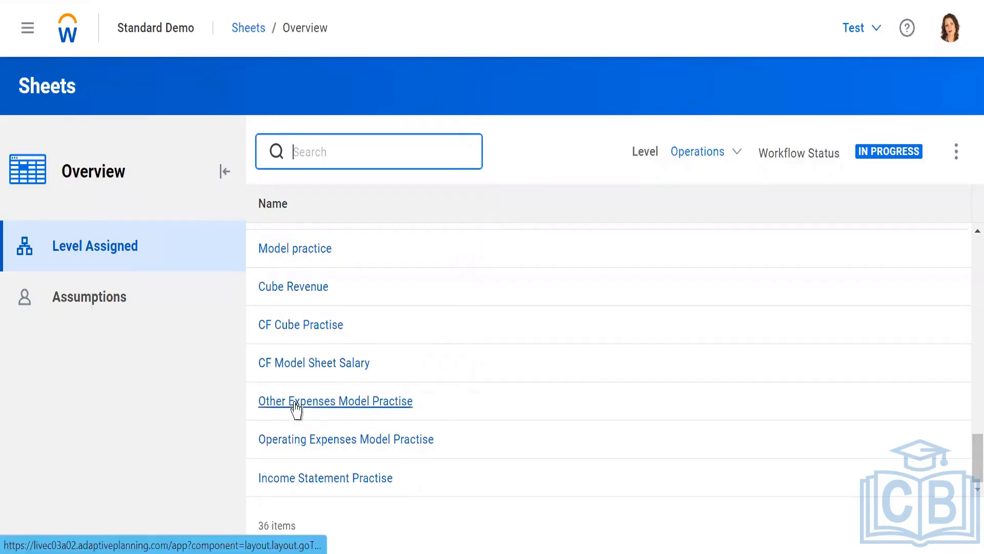
pyautogui.click(347, 405)
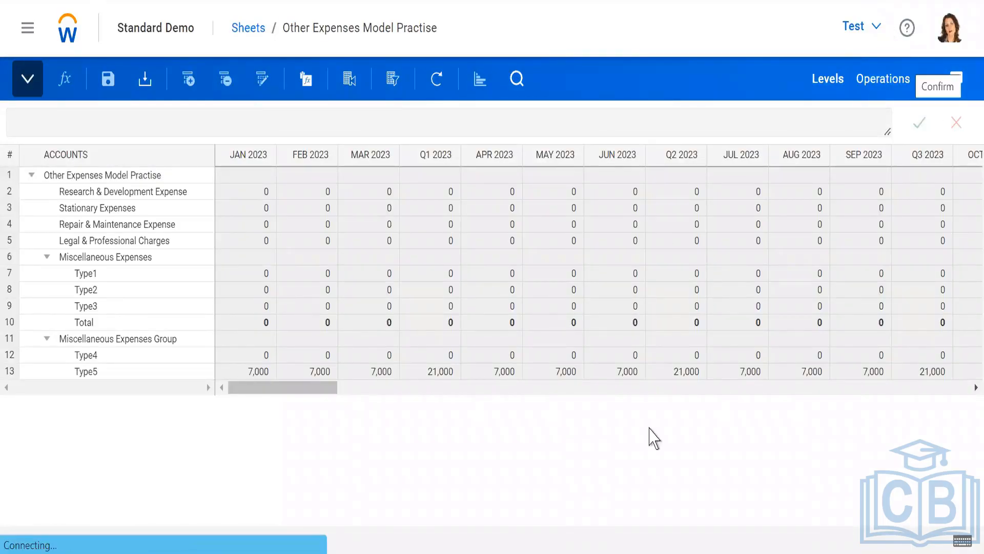
# - Examine the levels under Operations for the Other Expenses Model Practise sheet, and return to the Sheets overview
pyautogui.moveTo(303, 394)
pyautogui.mouseDown()
pyautogui.moveTo(490, 407)
pyautogui.moveTo(177, 428)
pyautogui.moveTo(138, 419)
pyautogui.moveTo(312, 405)
pyautogui.moveTo(297, 414)
pyautogui.mouseUp()
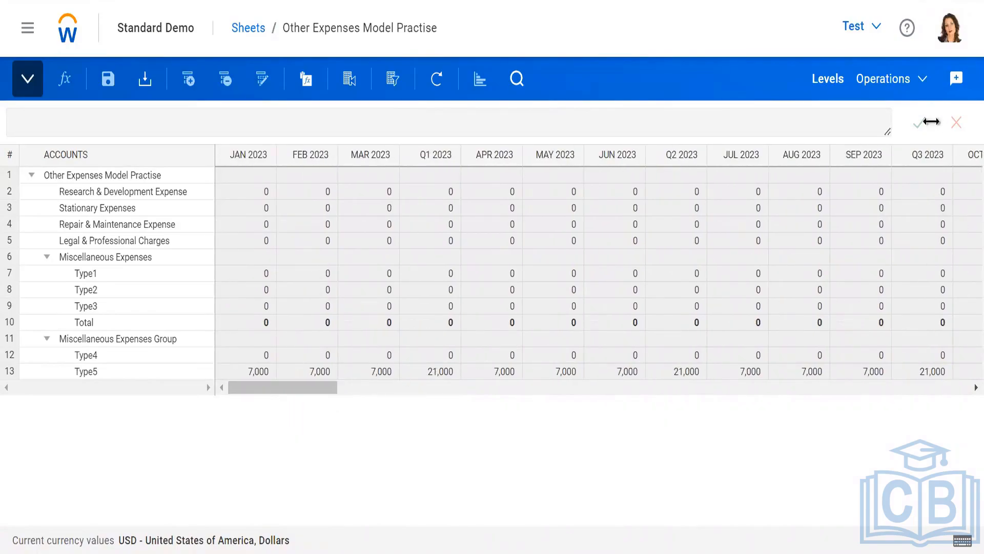
pyautogui.click(921, 90)
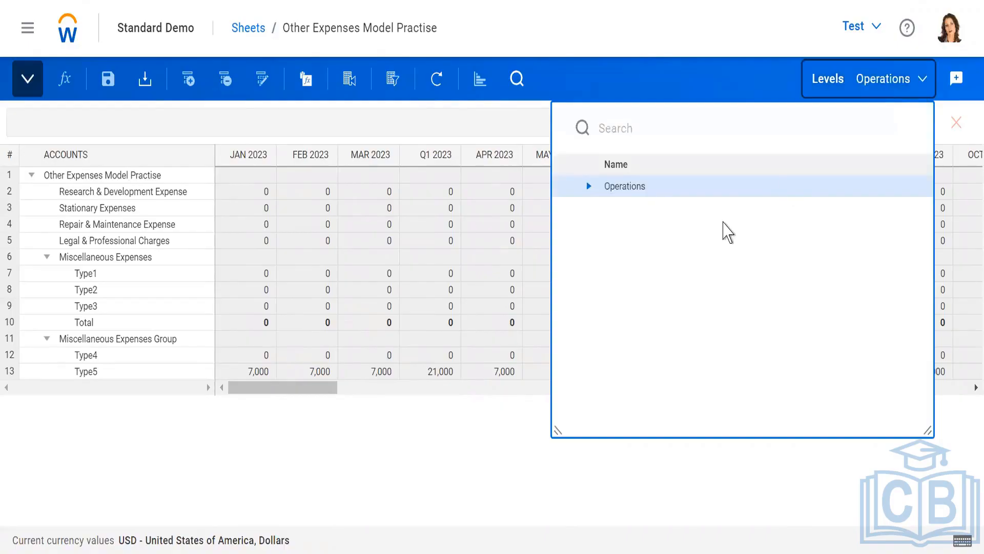
pyautogui.click(588, 187)
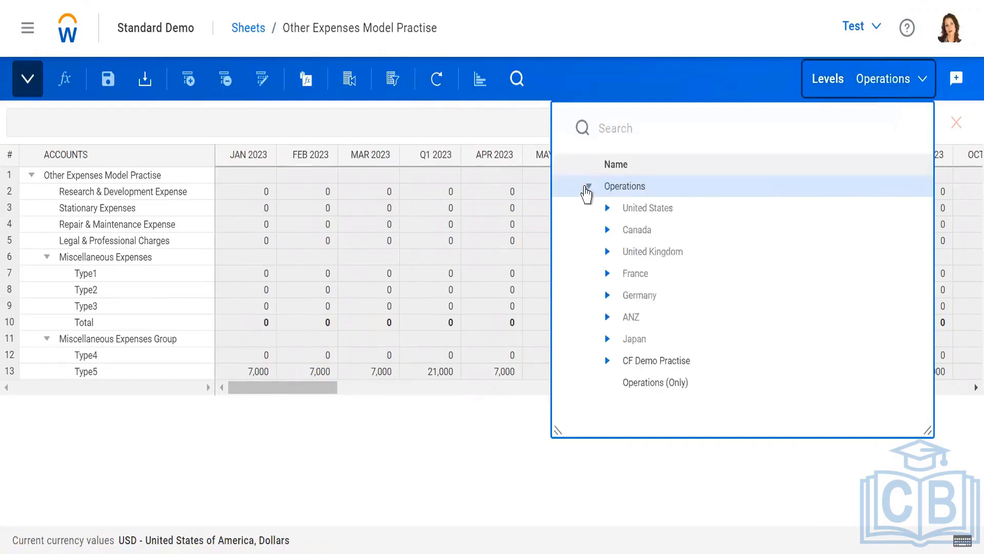
pyautogui.click(249, 32)
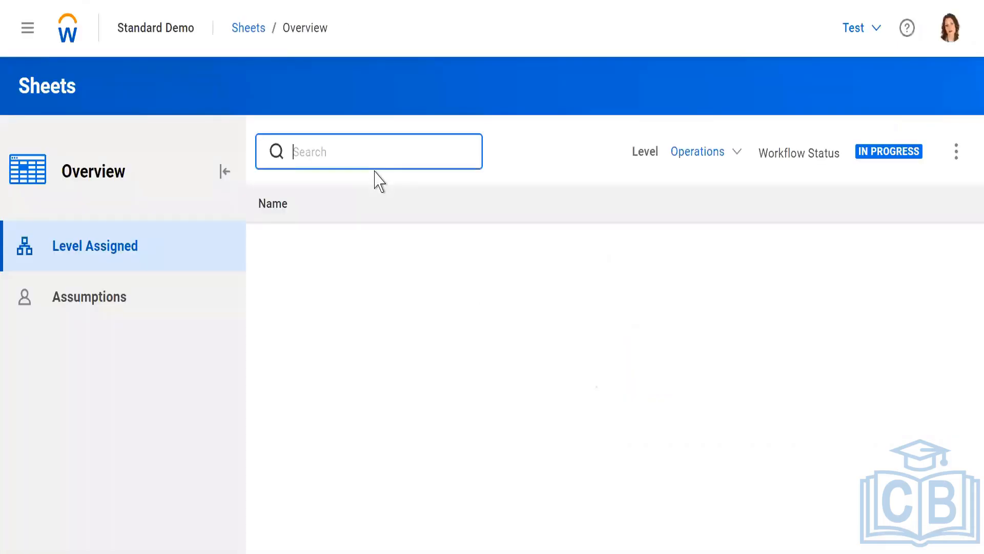
# - Open the Operating Expenses Model Practise sheet from the Operations level's sheet list
pyautogui.scroll(-15, 365, 288)
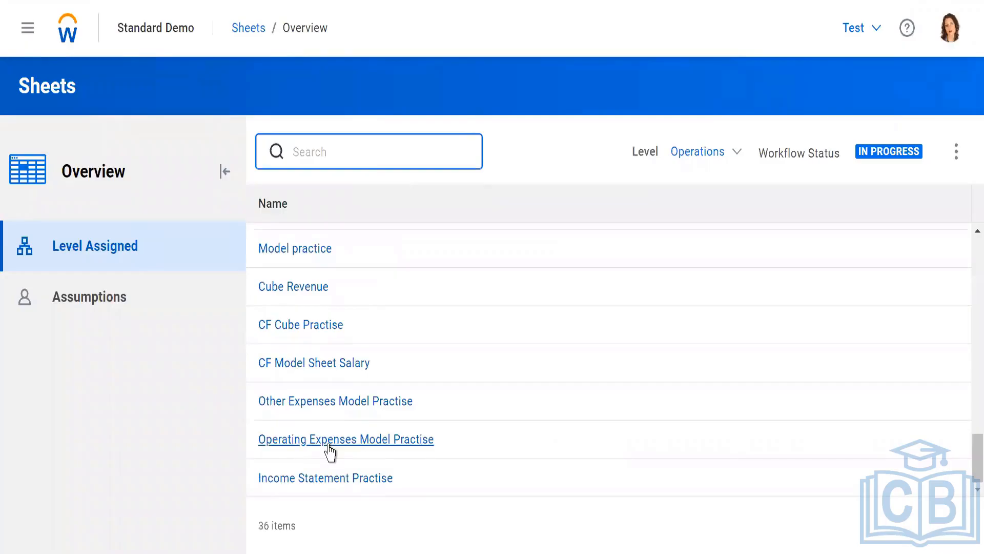
pyautogui.click(299, 441)
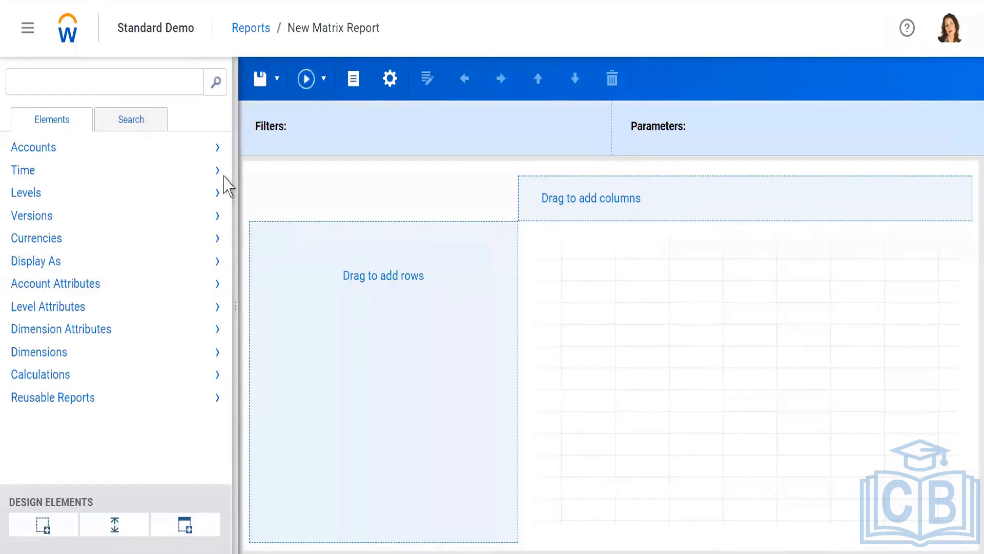
# - In the report's Custom accounts, expand Selling Cost, General Cost and Administrative Cost under Operating Expenses Model Practise
pyautogui.click(54, 150)
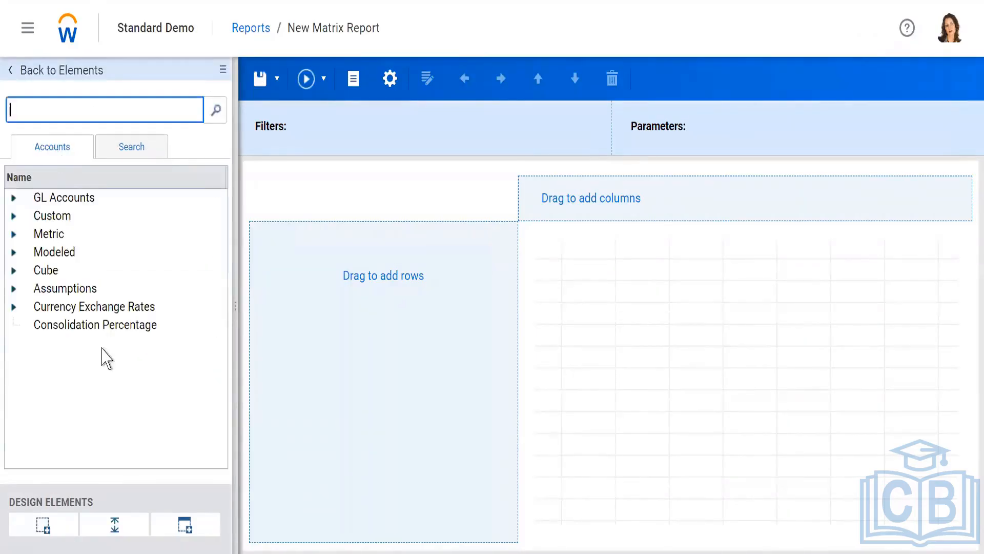
pyautogui.click(14, 222)
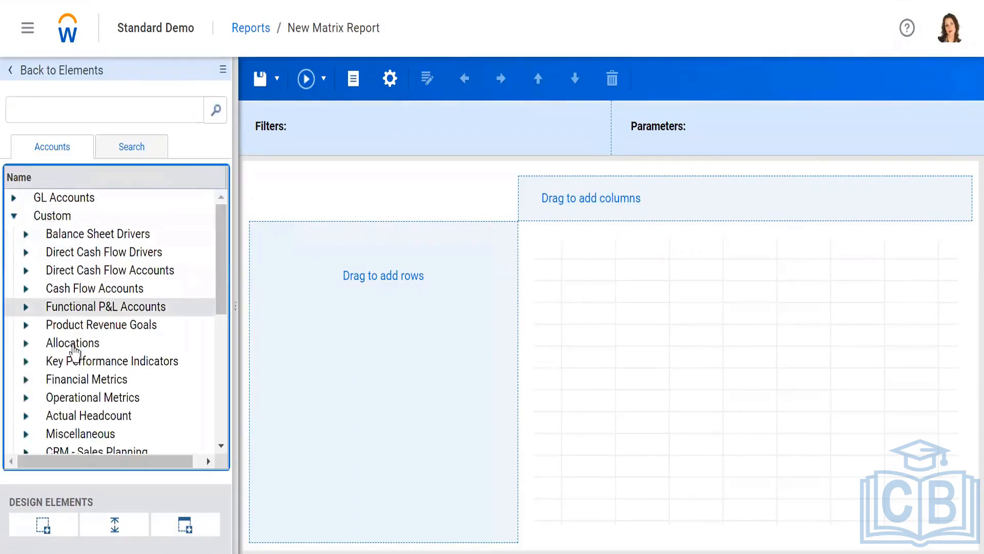
pyautogui.scroll(-5, 121, 364)
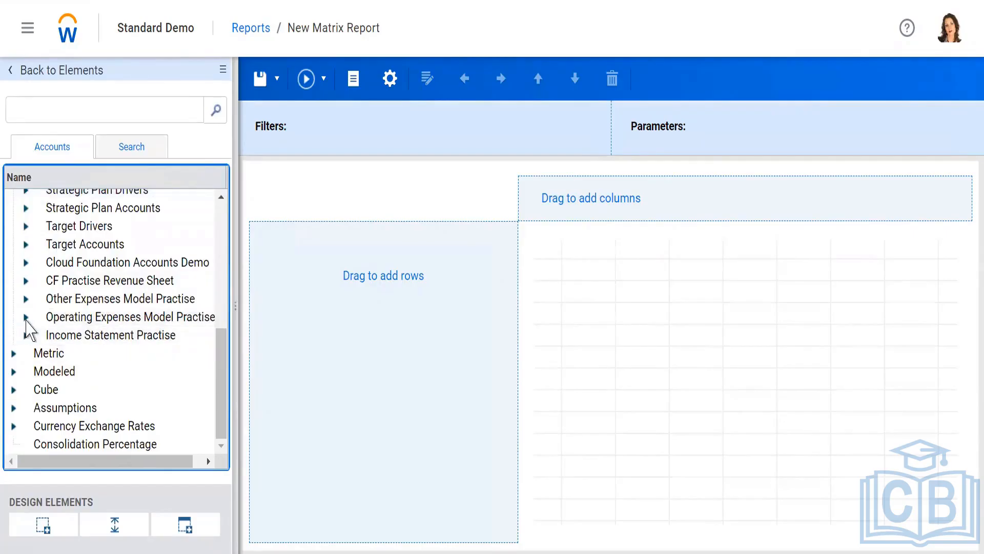
pyautogui.click(26, 319)
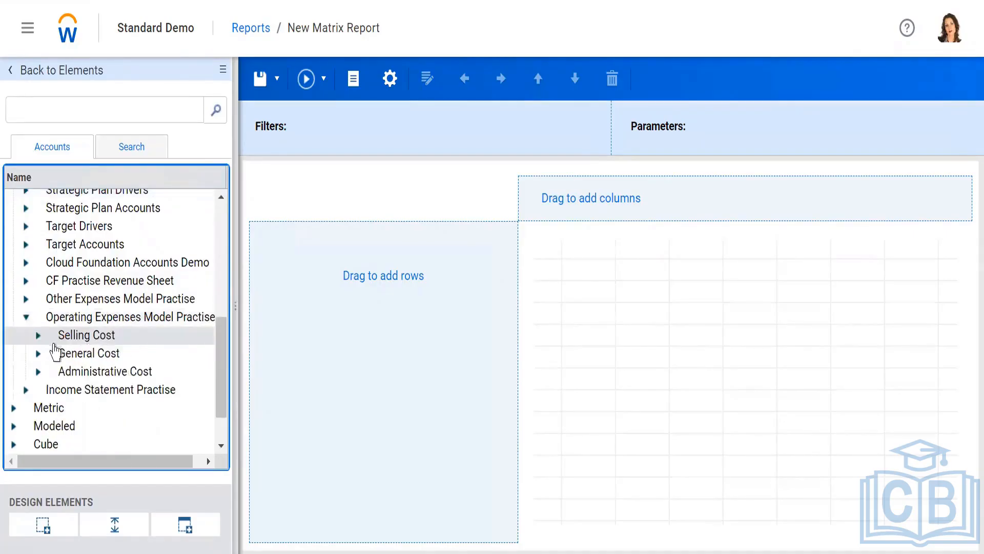
pyautogui.click(38, 337)
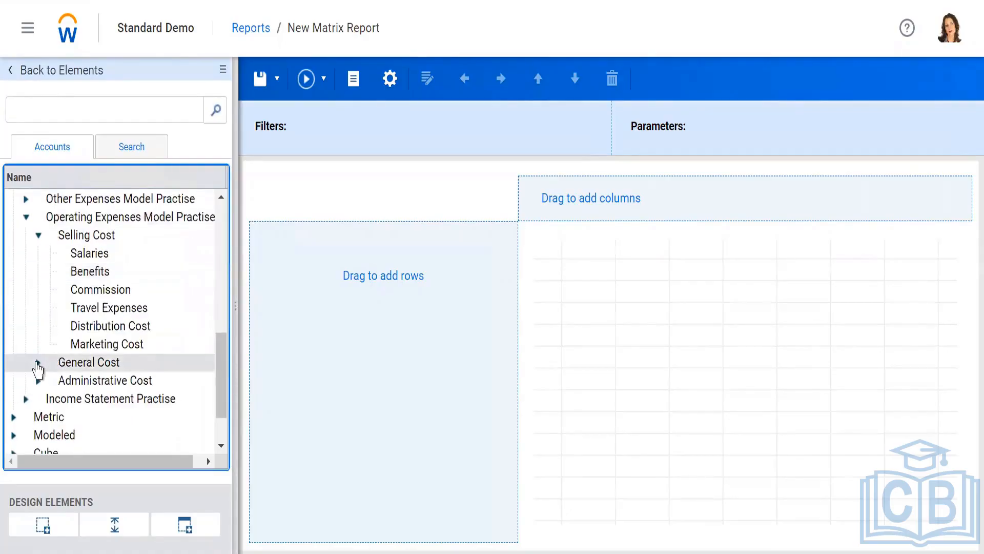
pyautogui.click(38, 363)
pyautogui.scroll(-3, 72, 408)
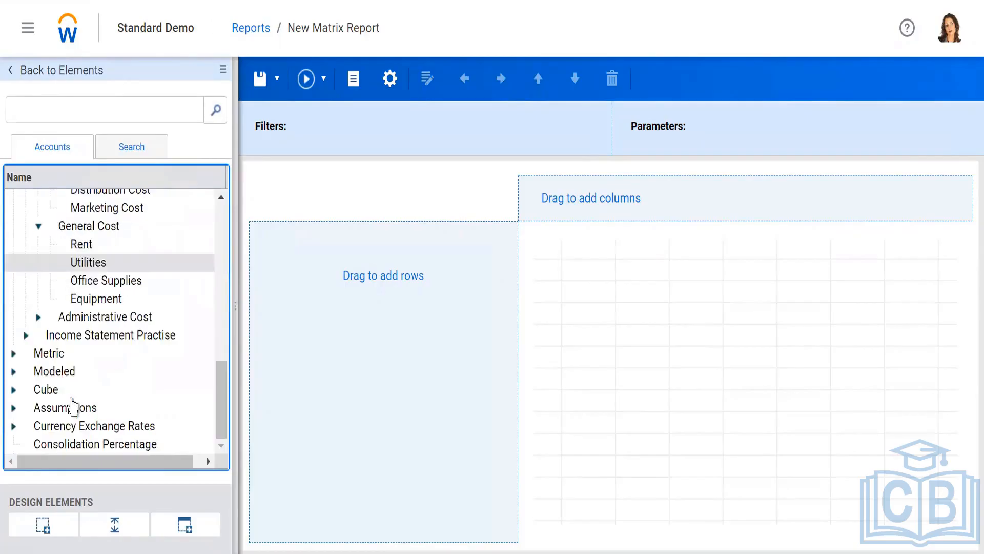
pyautogui.click(38, 318)
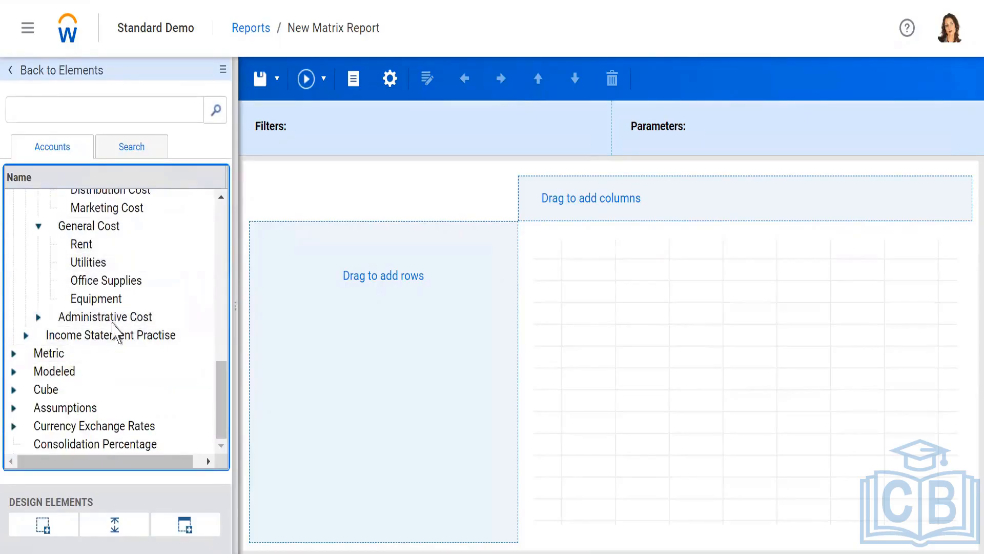
pyautogui.click(221, 197)
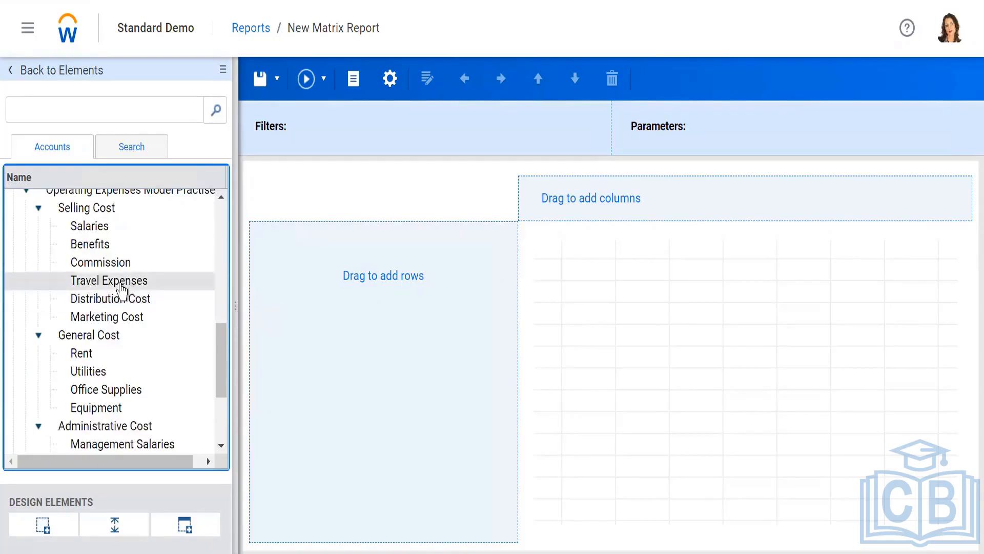
# - Add Travel Expenses, Distribution Cost, Marketing Cost, Rent, Utilities and Other Professional fees as report rows, in that order
pyautogui.moveTo(178, 286); pyautogui.dragTo(331, 259)
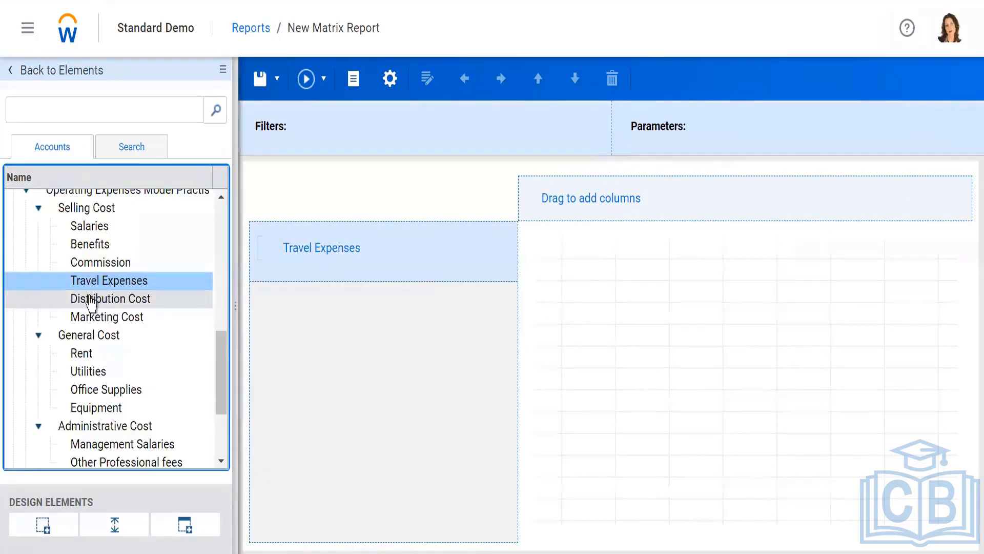
pyautogui.moveTo(90, 302); pyautogui.dragTo(297, 276)
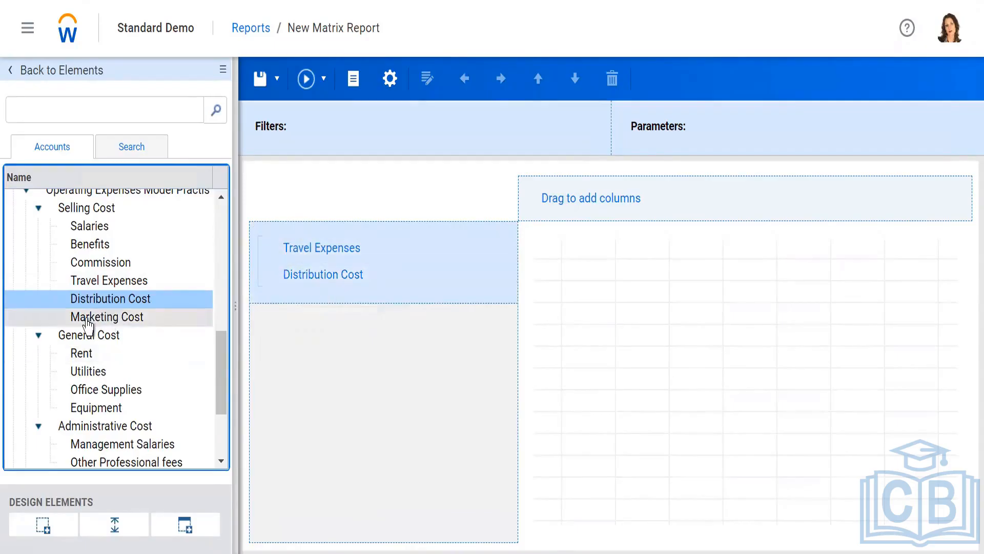
pyautogui.moveTo(168, 326); pyautogui.dragTo(307, 297)
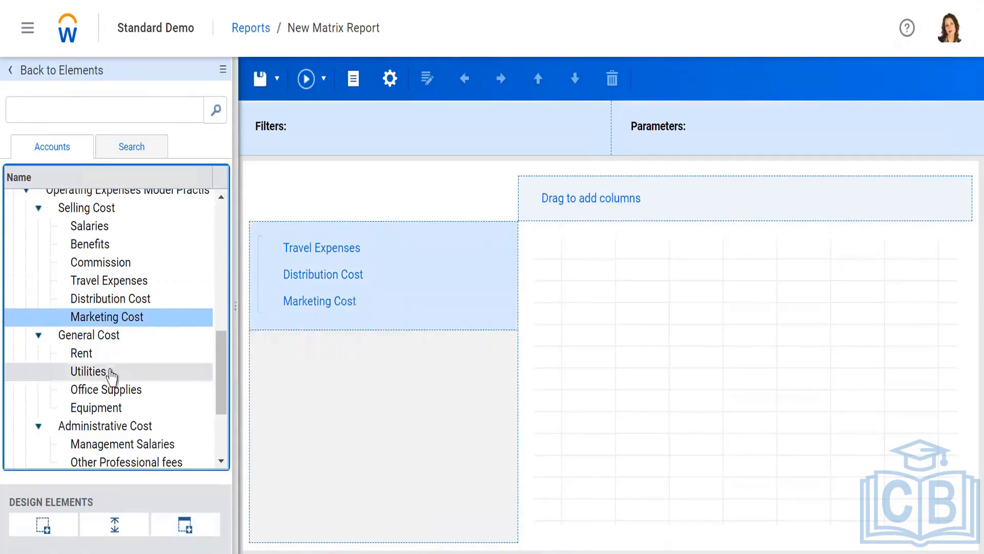
pyautogui.moveTo(90, 355); pyautogui.dragTo(306, 323)
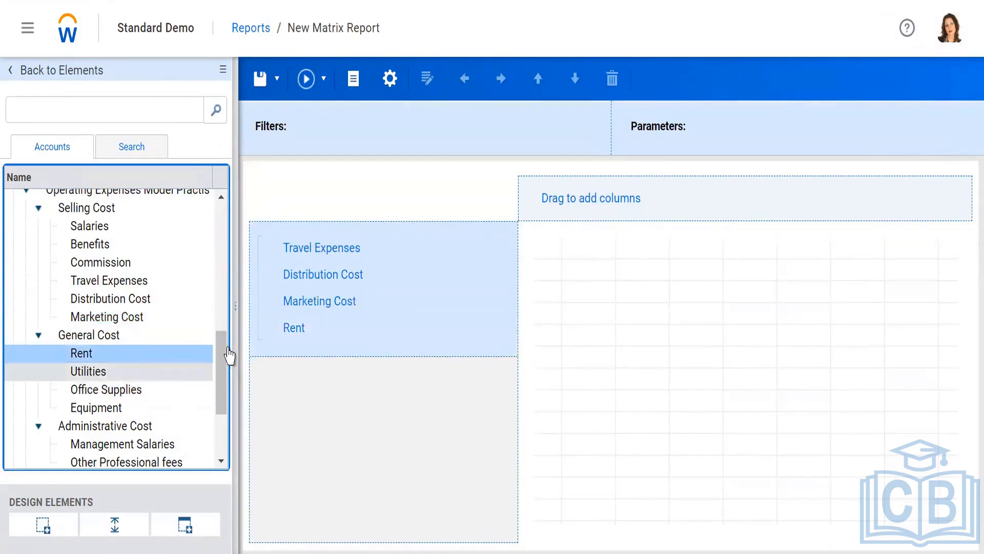
pyautogui.moveTo(206, 371); pyautogui.dragTo(300, 354)
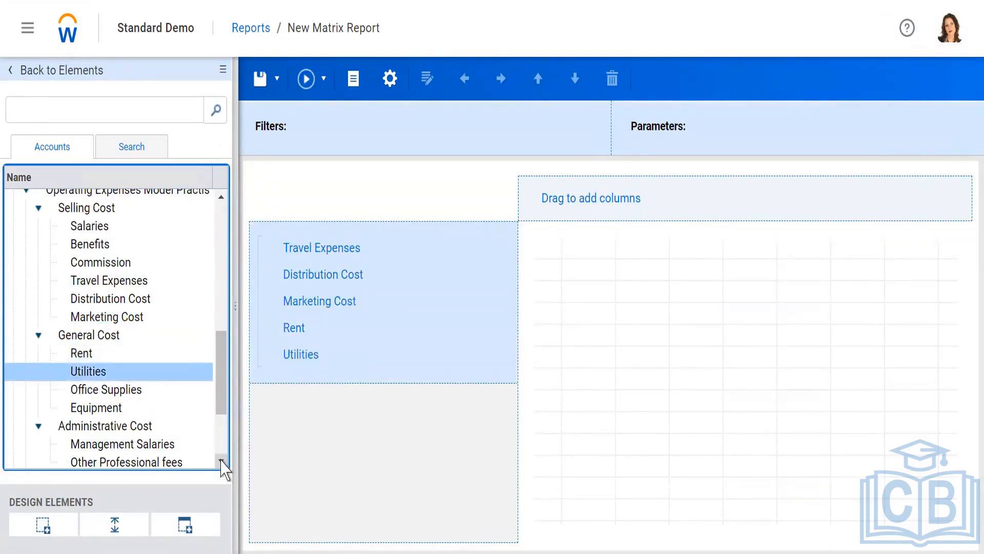
pyautogui.scroll(-3, 224, 467)
pyautogui.moveTo(149, 390); pyautogui.dragTo(307, 378)
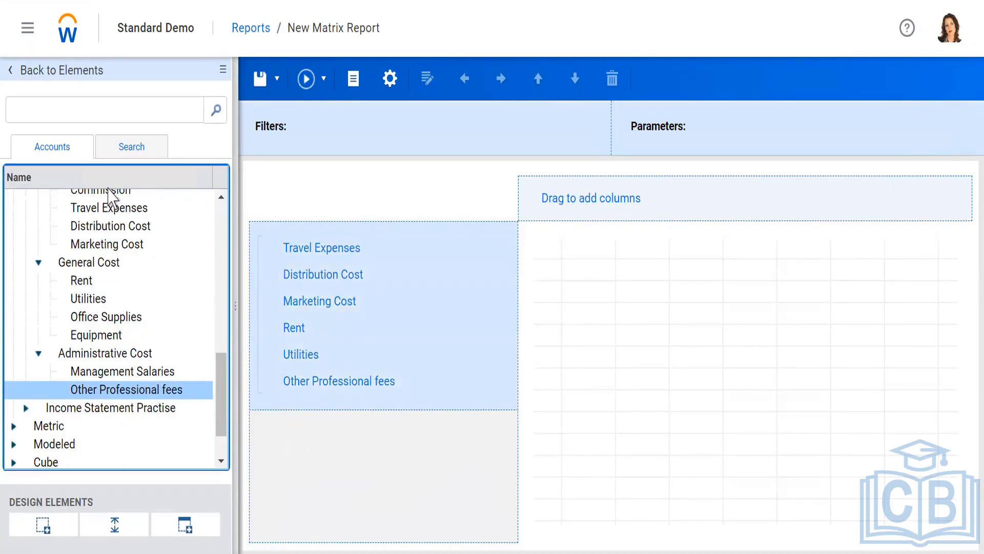
# - Add Jan 2023, Feb 2023 and Mar 2023 from Q1 of FY 2023 as side-by-side report columns
pyautogui.click(12, 72)
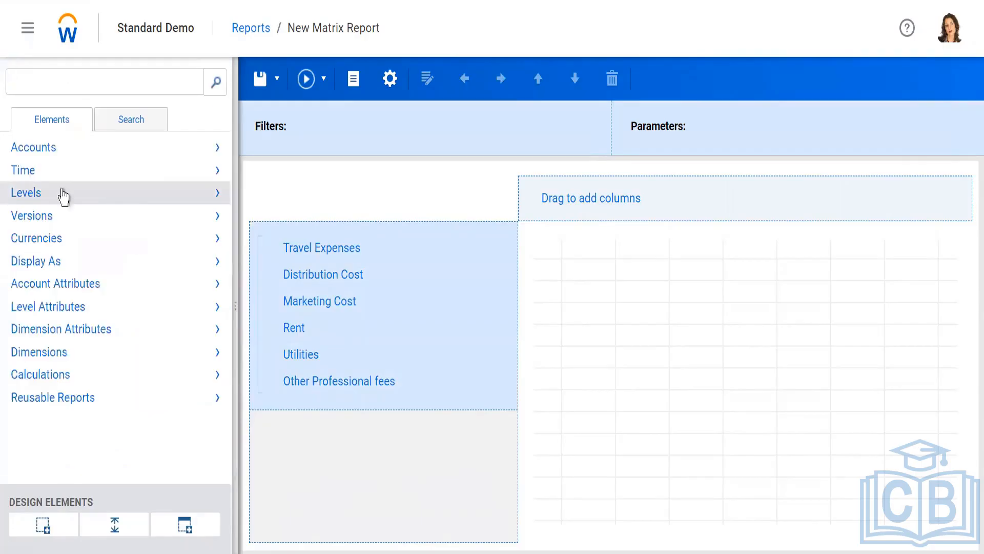
pyautogui.click(45, 174)
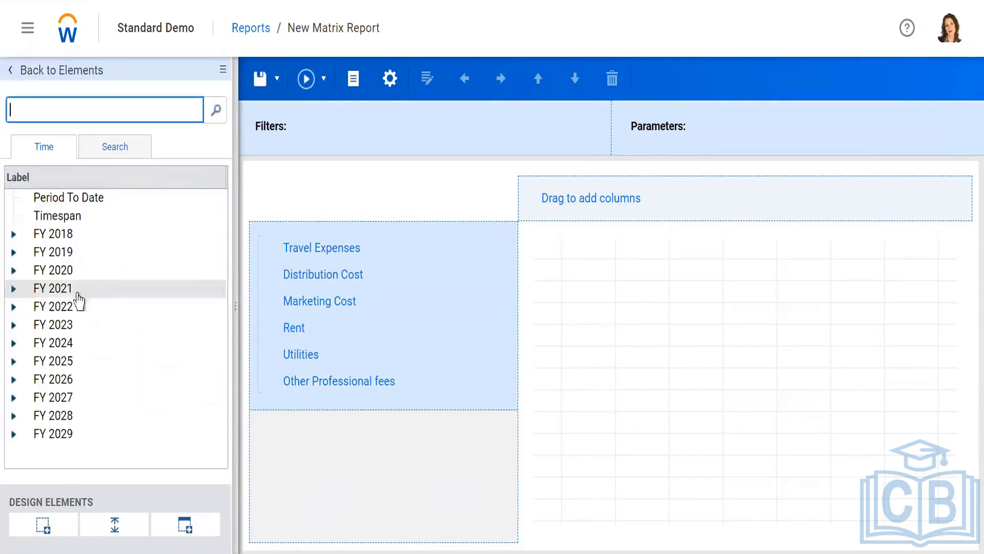
pyautogui.click(14, 326)
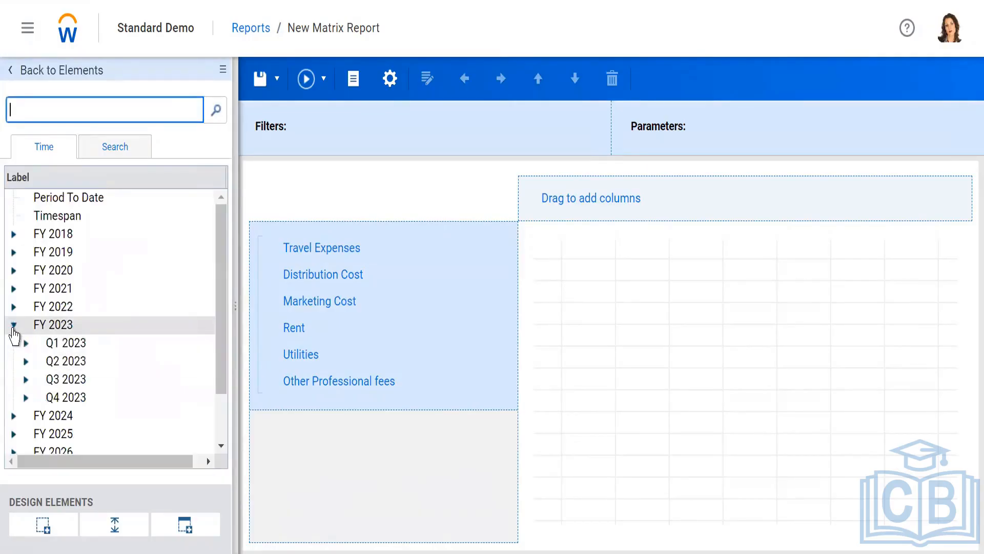
pyautogui.click(26, 344)
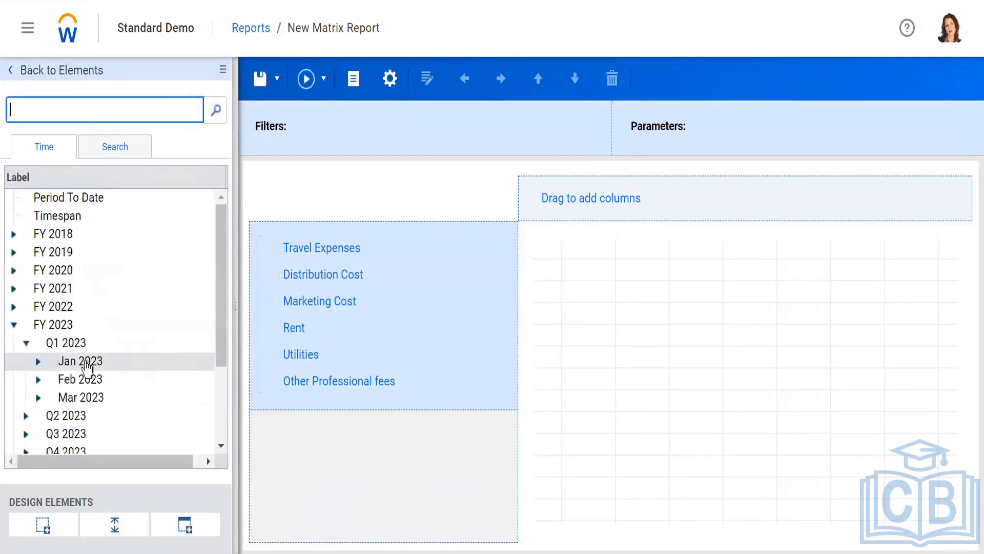
pyautogui.moveTo(86, 366); pyautogui.dragTo(555, 205)
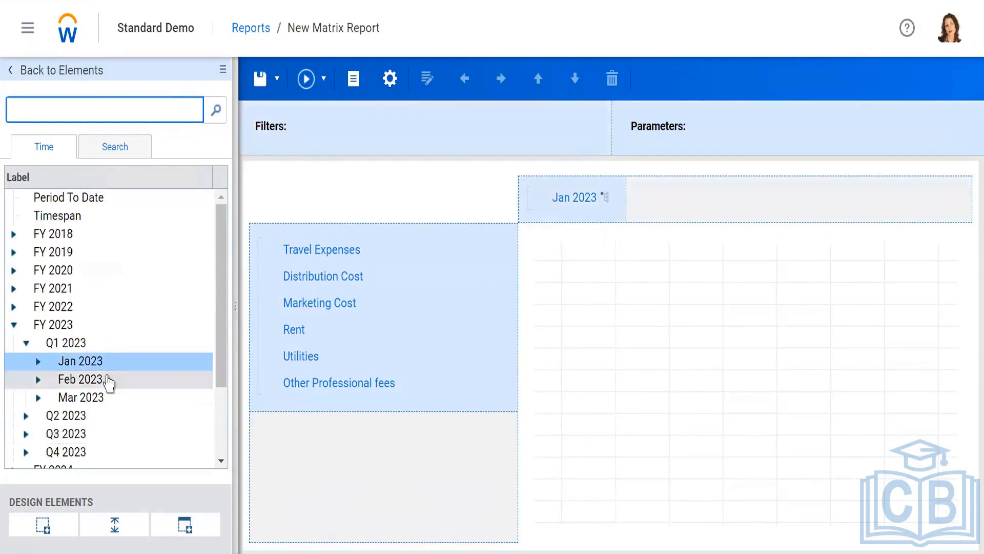
pyautogui.moveTo(200, 379); pyautogui.dragTo(620, 209)
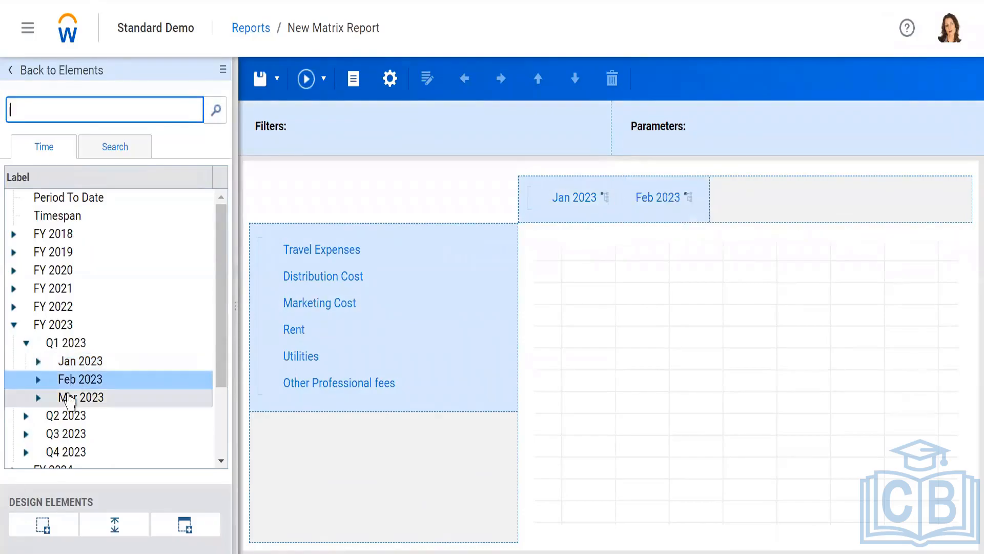
pyautogui.moveTo(209, 397); pyautogui.dragTo(704, 200)
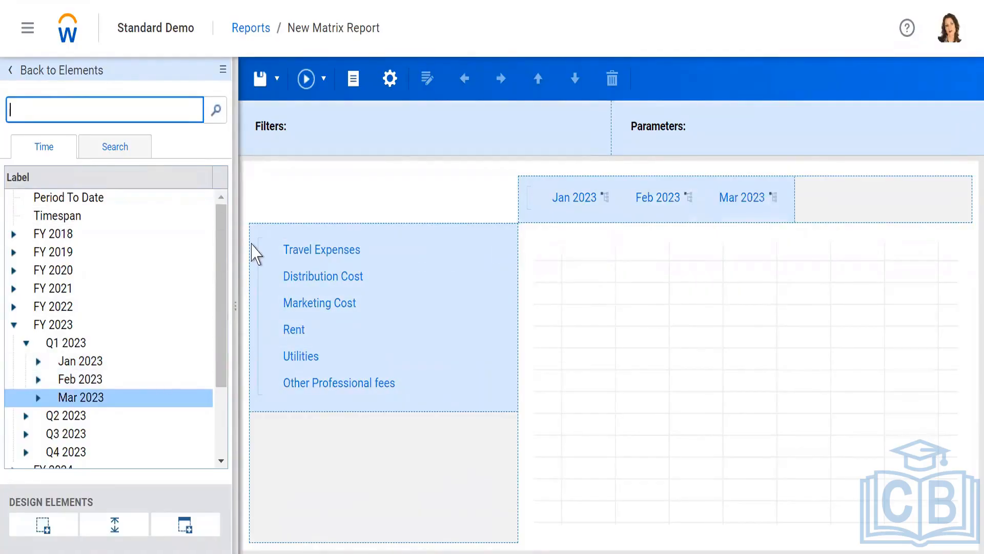
# - Place the Test version from the Practise folder under FX Analysis above the three month columns
pyautogui.moveTo(251, 244)
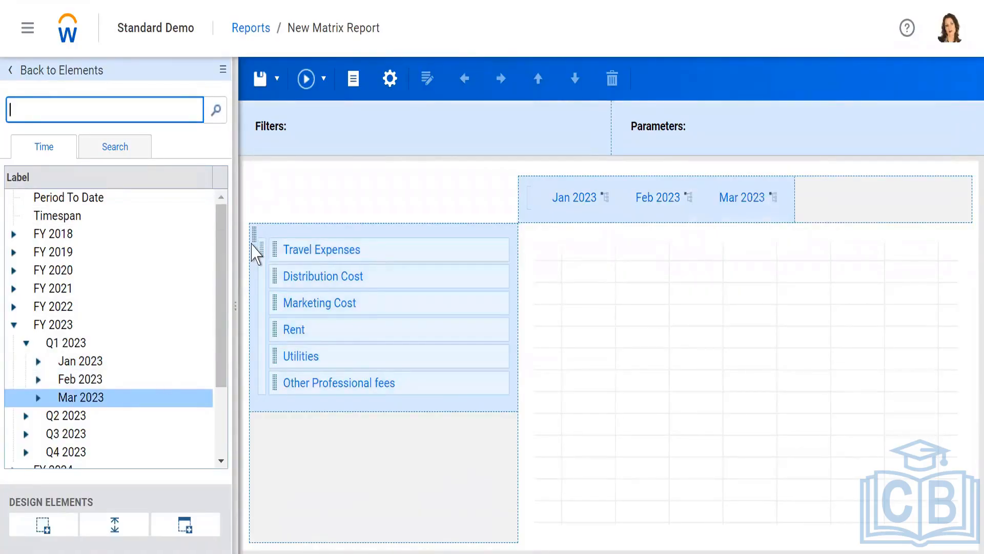
pyautogui.moveTo(511, 272)
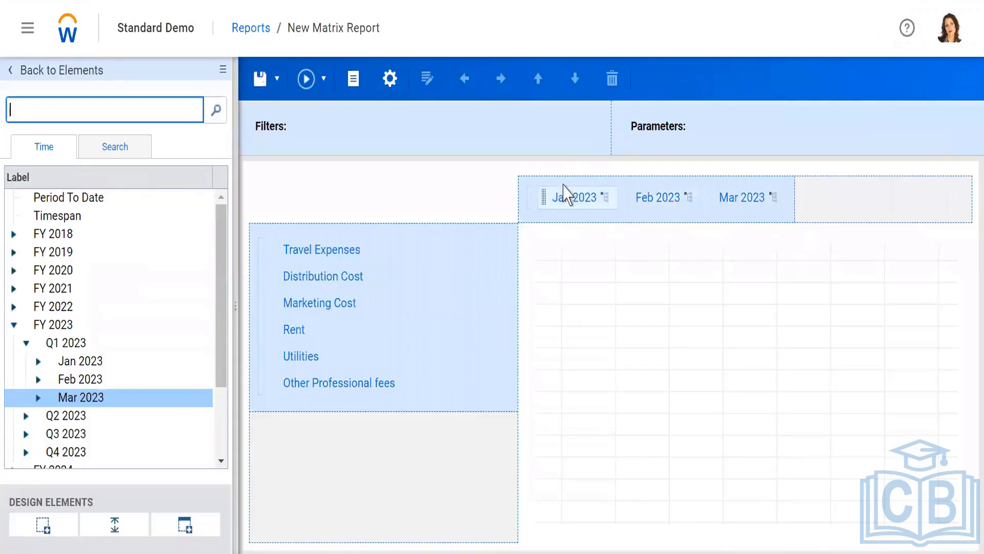
pyautogui.click(13, 71)
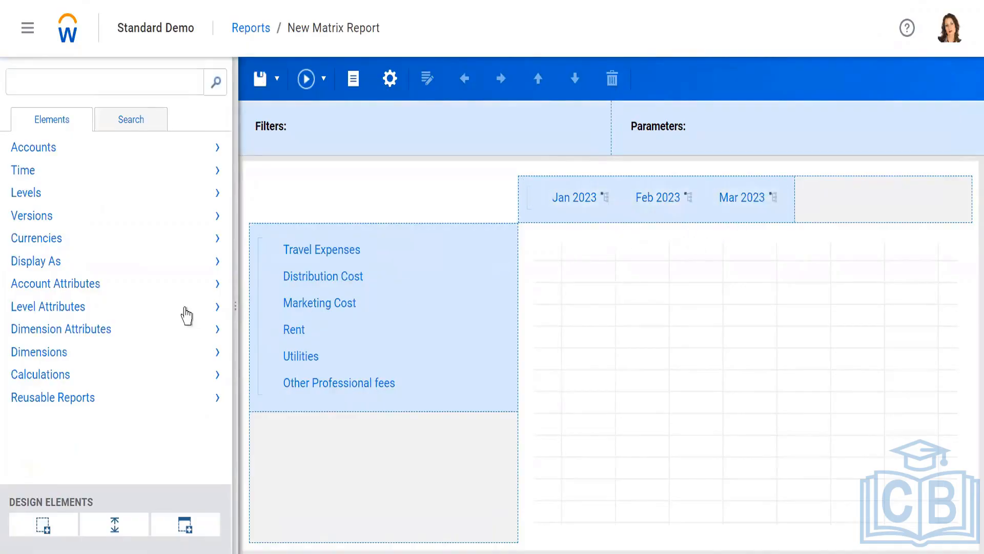
pyautogui.click(16, 216)
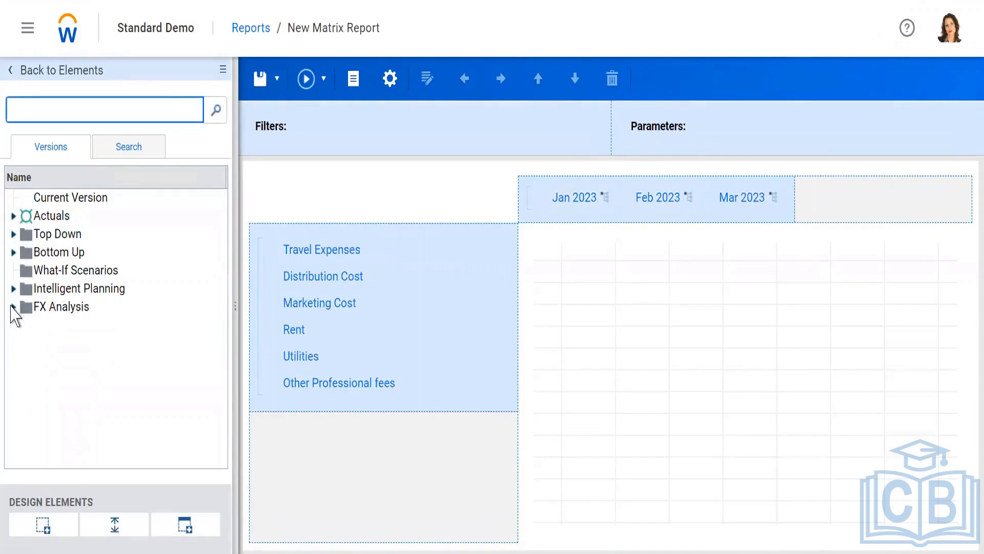
pyautogui.click(13, 307)
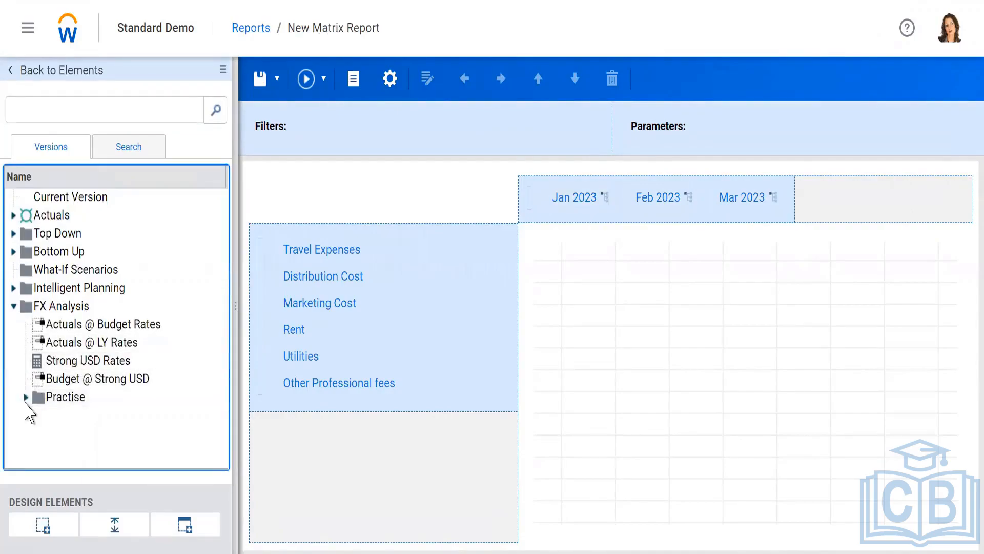
pyautogui.click(26, 397)
pyautogui.scroll(-1, 69, 446)
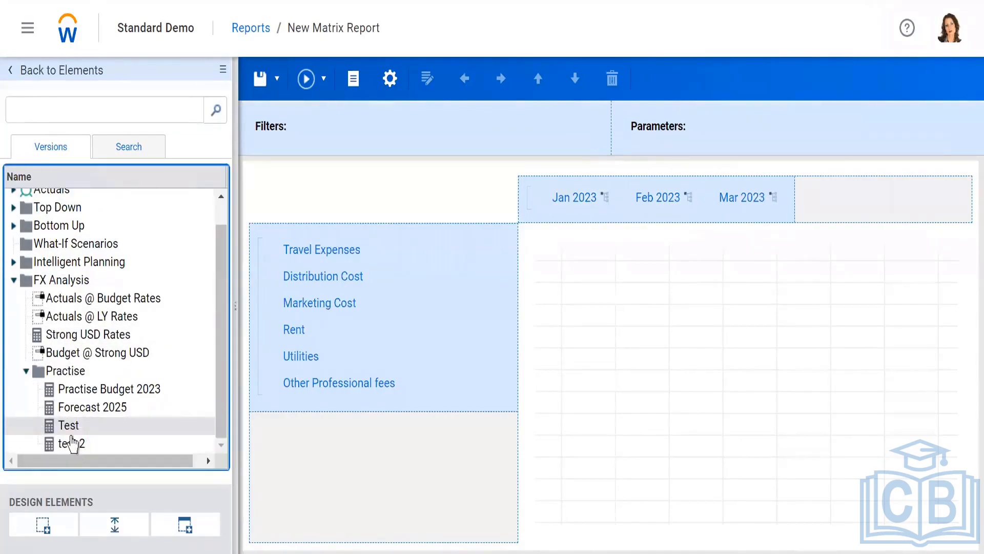
pyautogui.click(70, 435)
pyautogui.moveTo(267, 405); pyautogui.dragTo(583, 198)
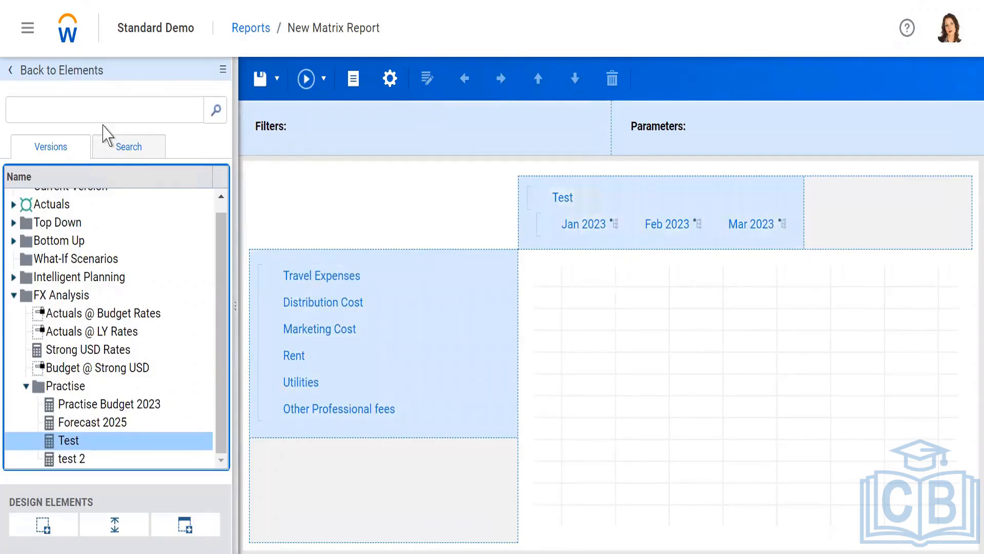
# - Place the Operations level above the expense accounts in the report rows so the accounts nest under it
pyautogui.click(12, 74)
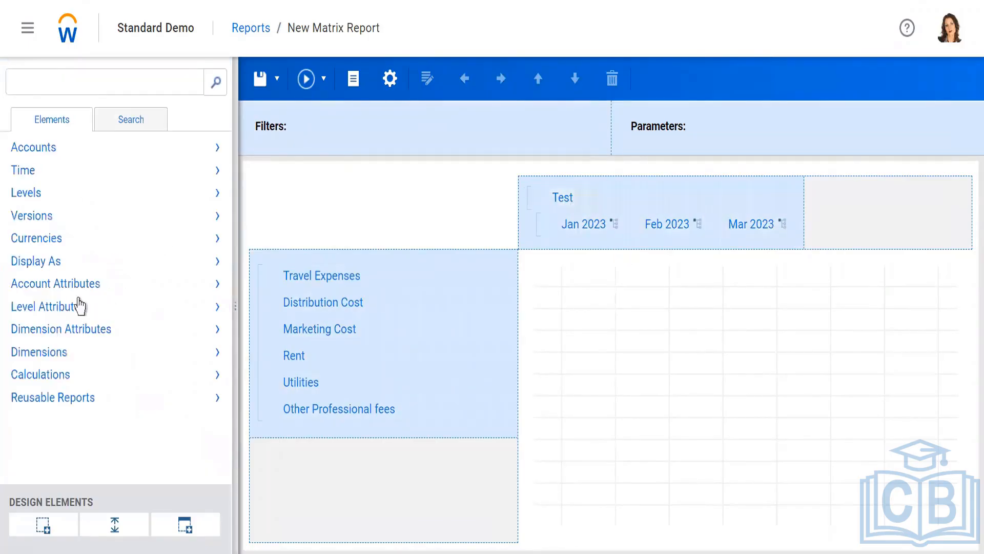
pyautogui.click(25, 201)
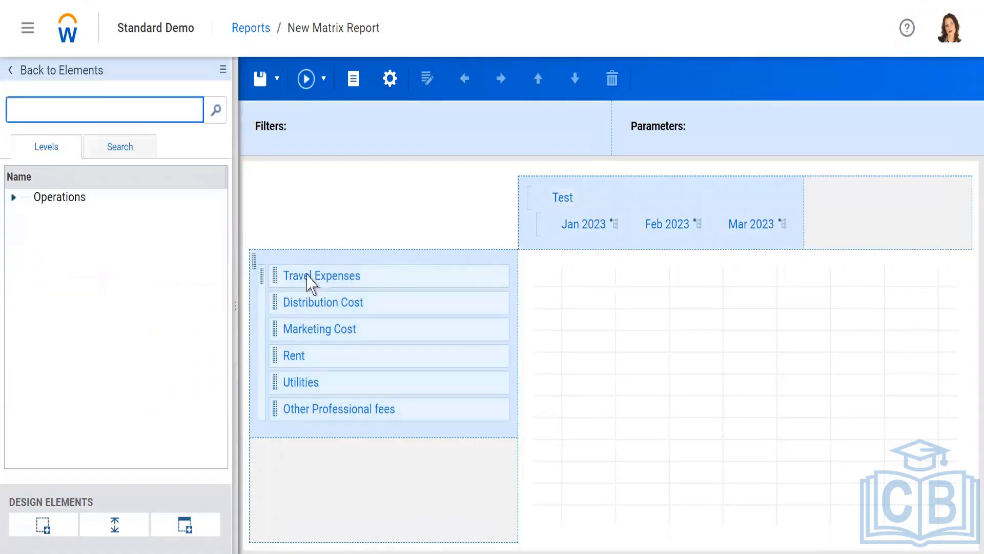
pyautogui.click(282, 270)
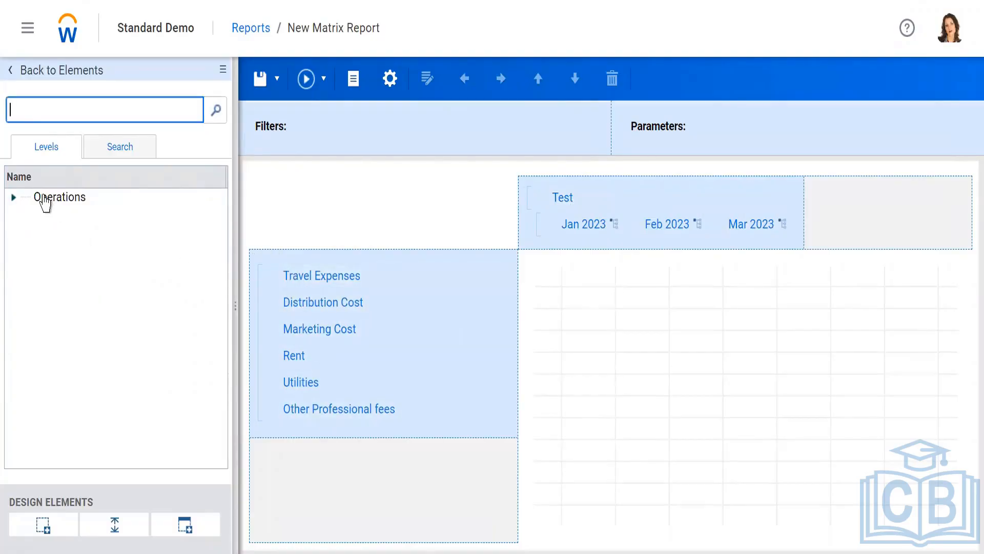
pyautogui.moveTo(45, 202); pyautogui.dragTo(291, 270)
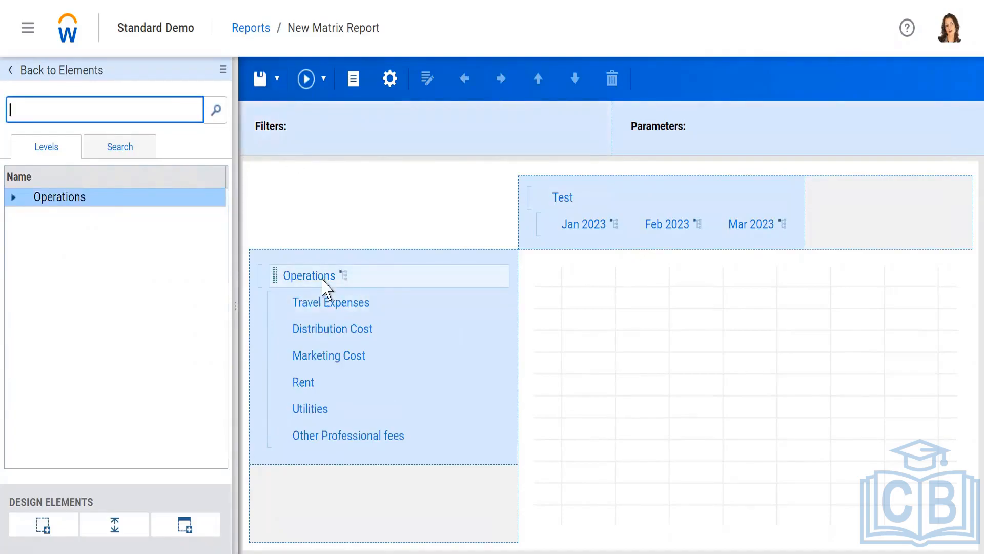
# - Inspect the element properties and the hierarchy display options of the Operations row
pyautogui.rightClick(322, 278)
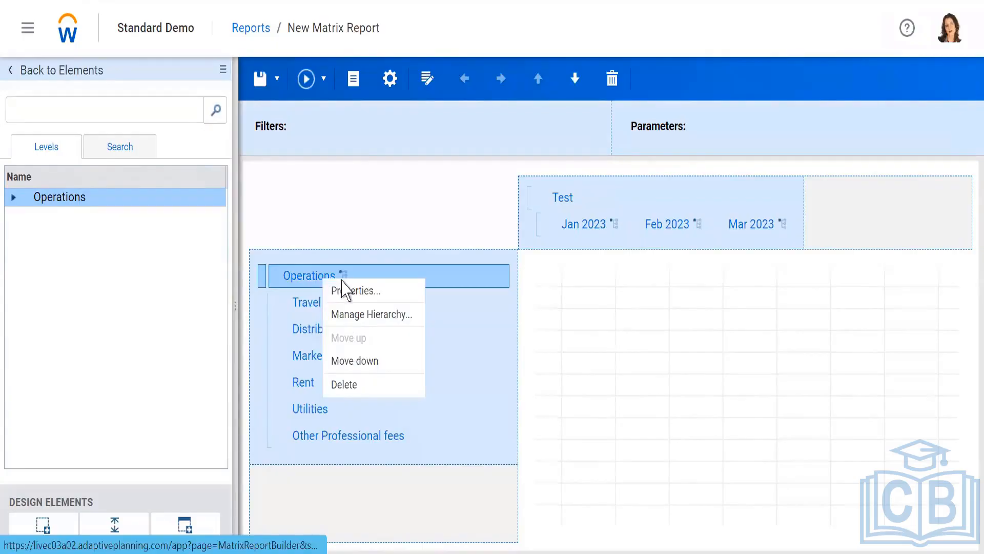
pyautogui.click(365, 291)
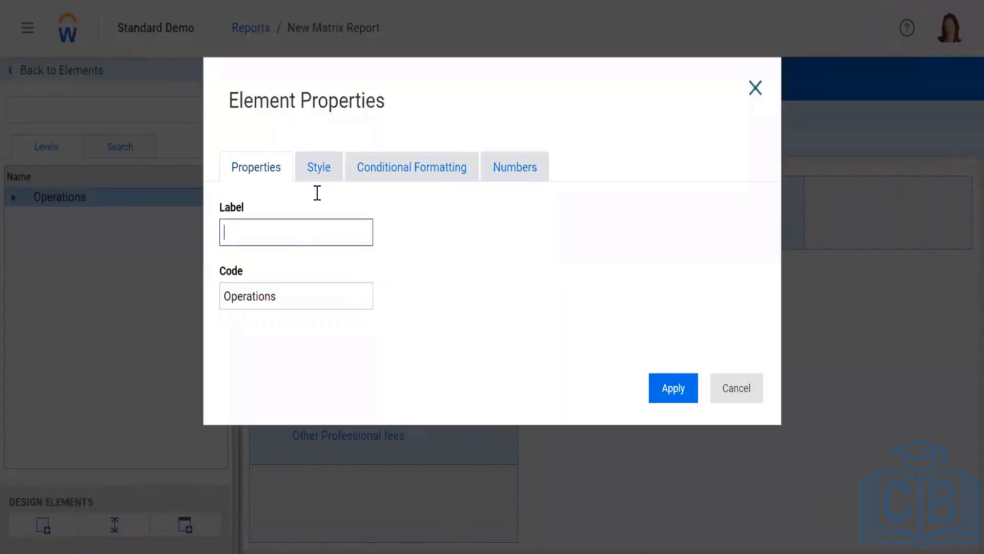
pyautogui.click(756, 88)
pyautogui.rightClick(312, 274)
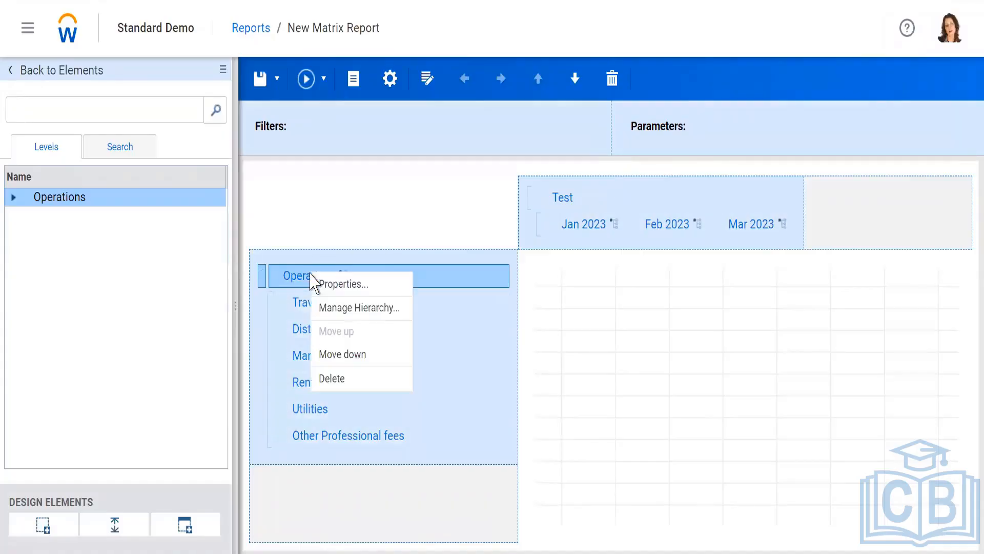
pyautogui.click(342, 309)
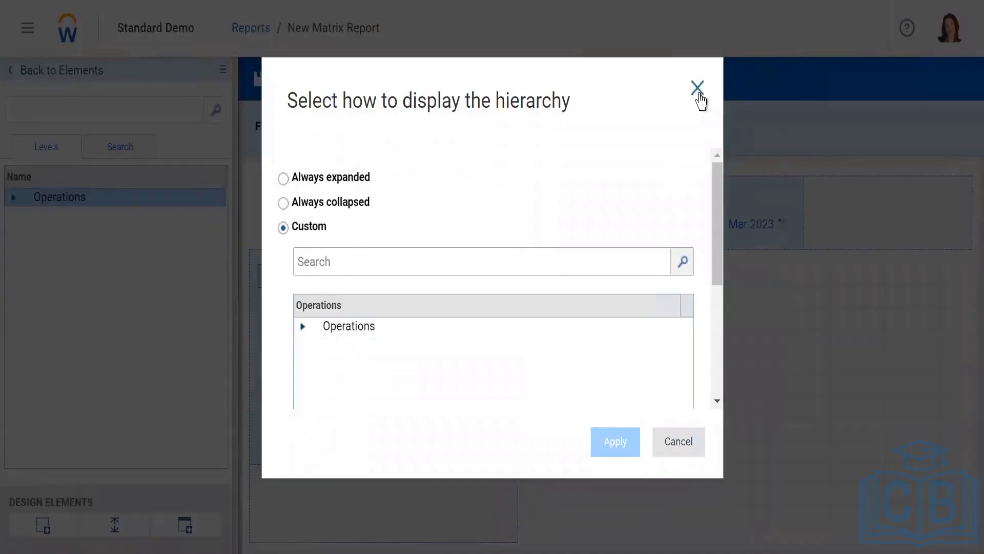
pyautogui.click(698, 91)
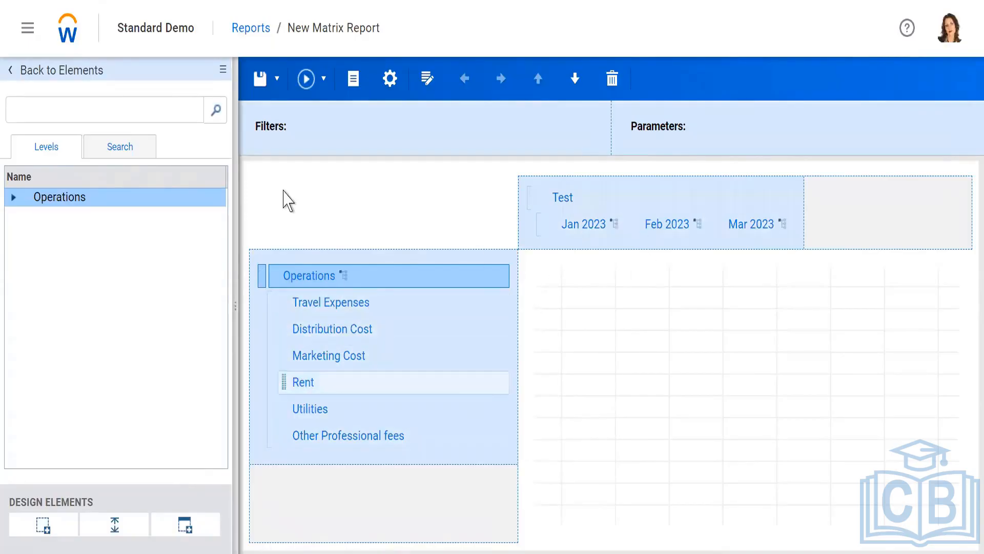
# - Save the matrix report as a shared report named Practise Report 1 in the Practise folder under Shared Reports
pyautogui.click(277, 80)
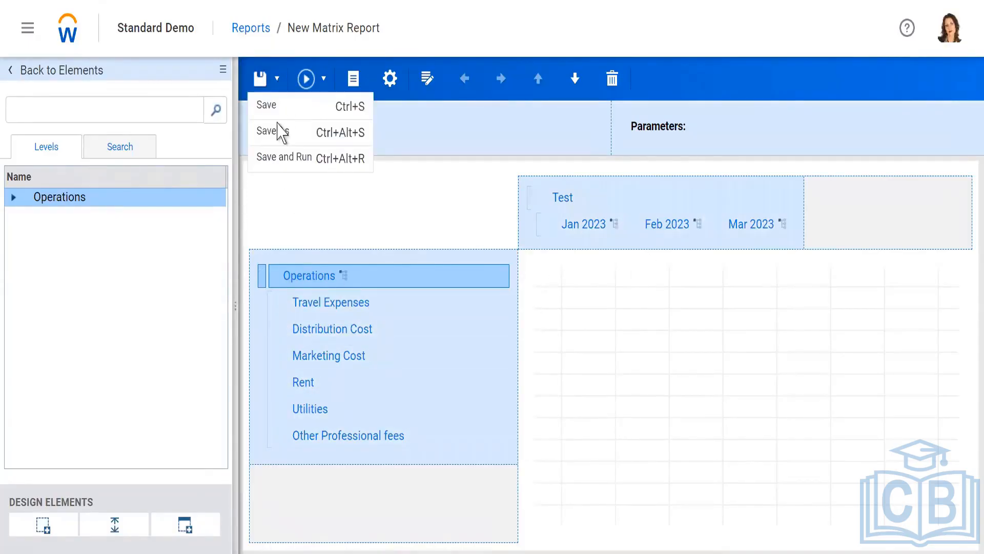
pyautogui.click(289, 136)
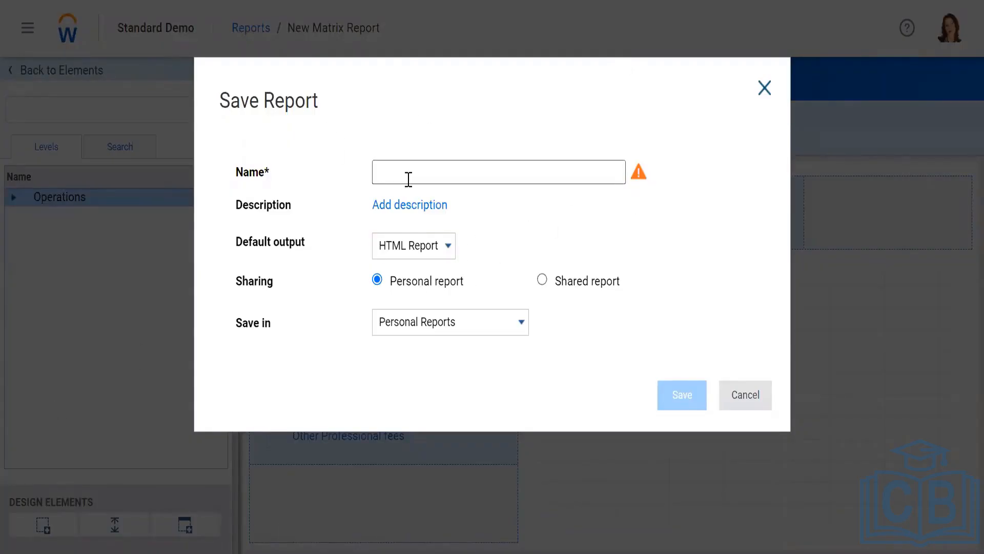
pyautogui.write('Practise Report 1')
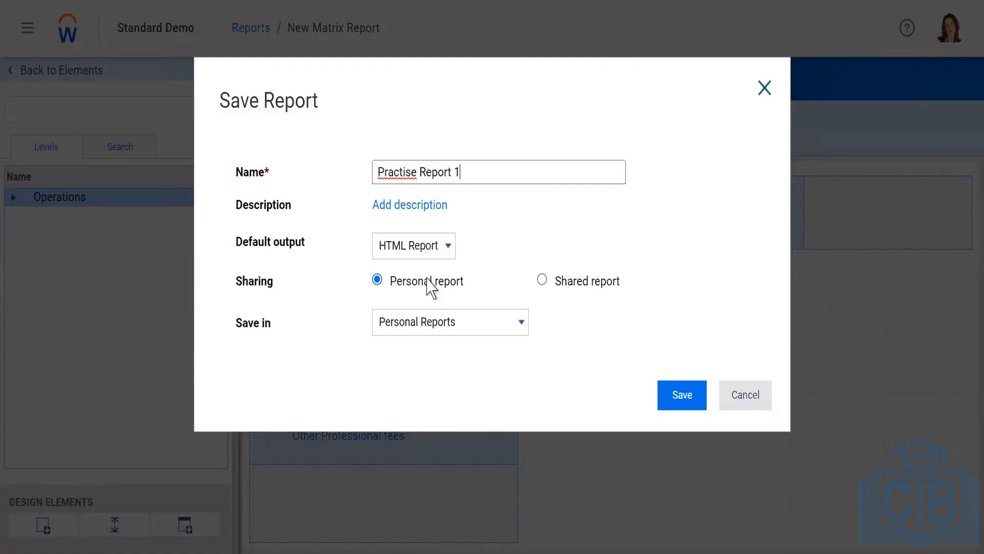
pyautogui.click(504, 326)
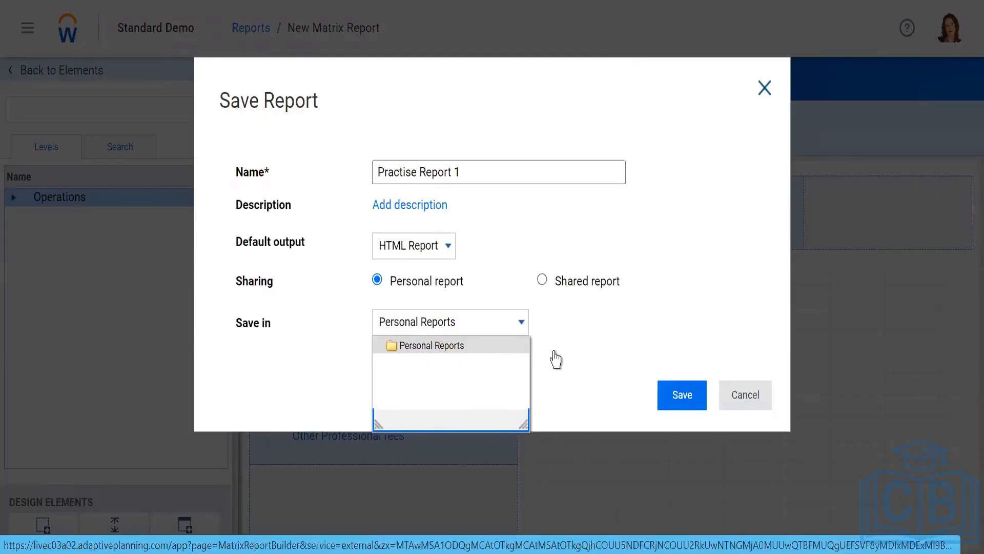
pyautogui.click(543, 280)
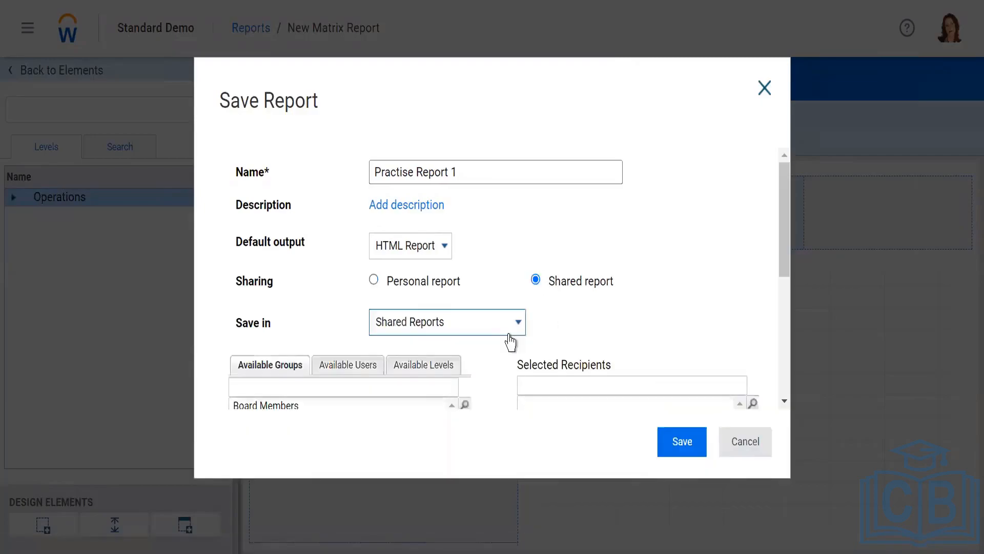
pyautogui.scroll(-1, 510, 343)
pyautogui.click(456, 281)
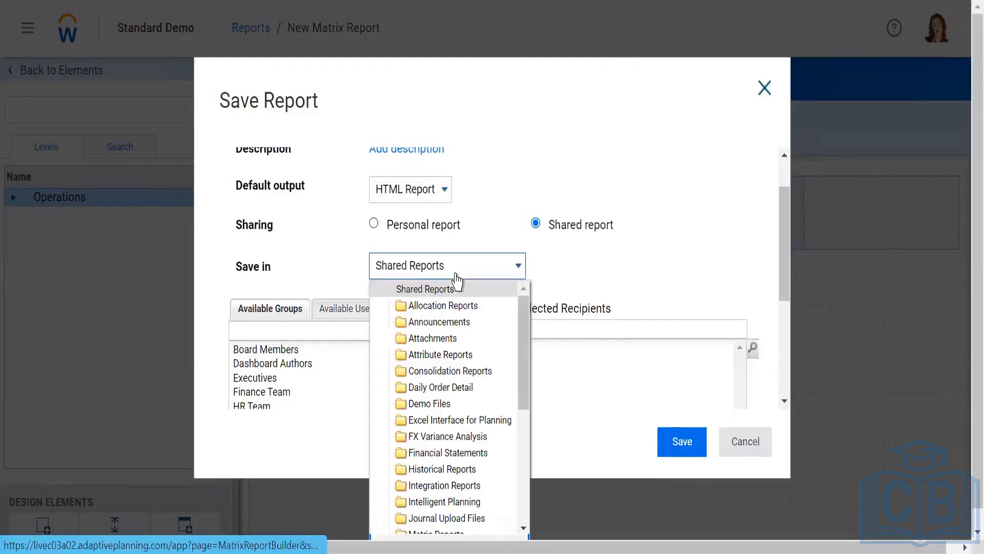
pyautogui.moveTo(522, 348); pyautogui.dragTo(524, 492)
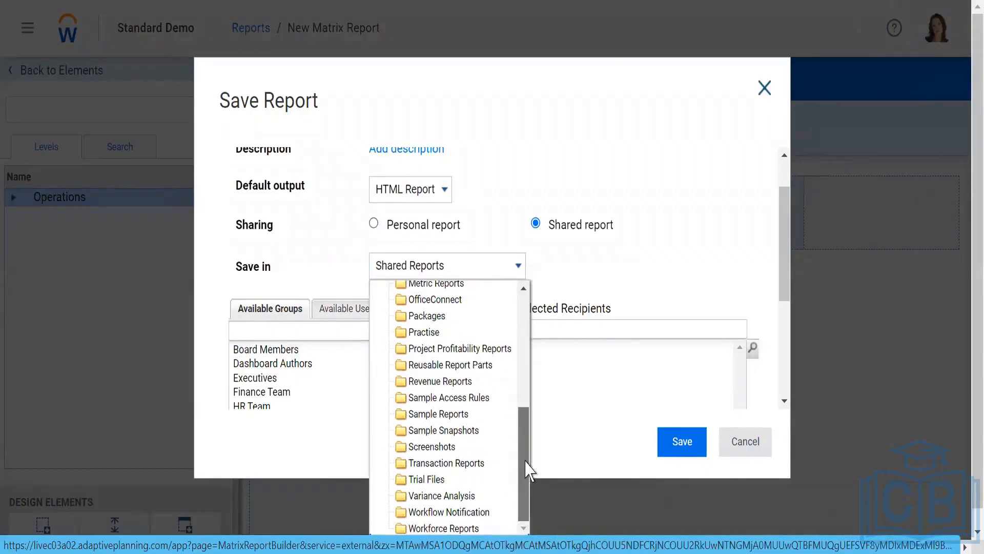
pyautogui.moveTo(529, 469); pyautogui.dragTo(528, 328)
pyautogui.scroll(-5, 520, 446)
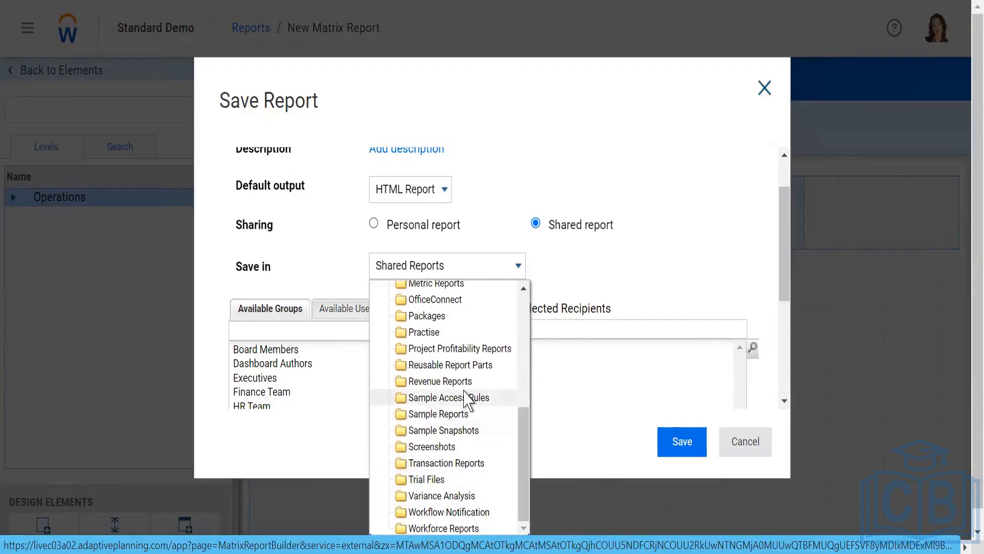
pyautogui.click(422, 333)
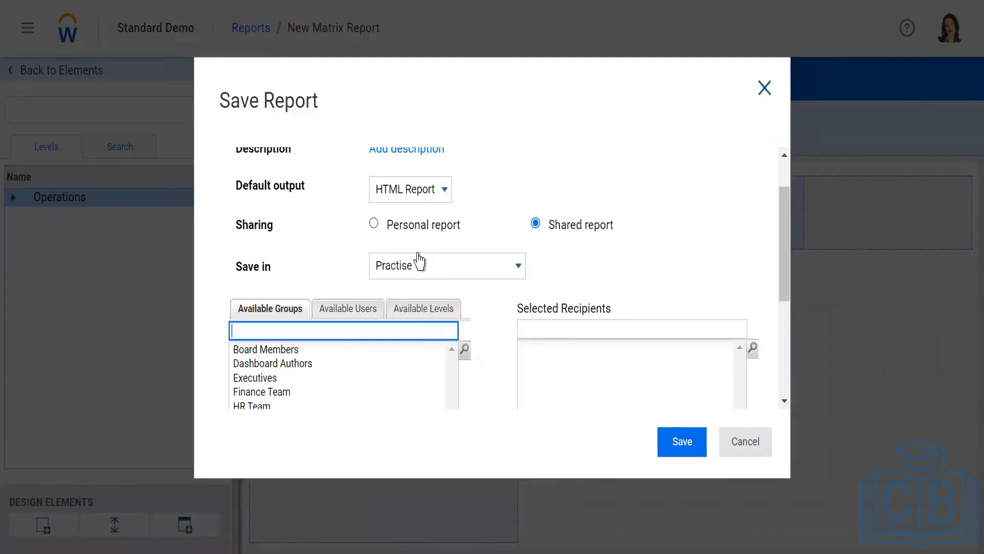
pyautogui.click(685, 442)
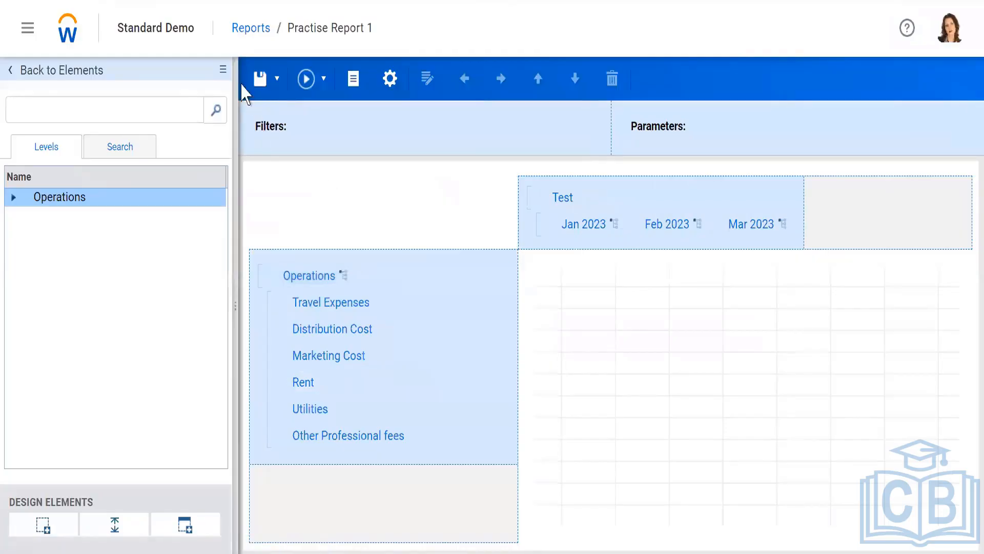
# - Run the report as HTML in a new window and check Jan 2023 Travel Expenses in the Operating Expenses Model Practise sheet
pyautogui.click(324, 82)
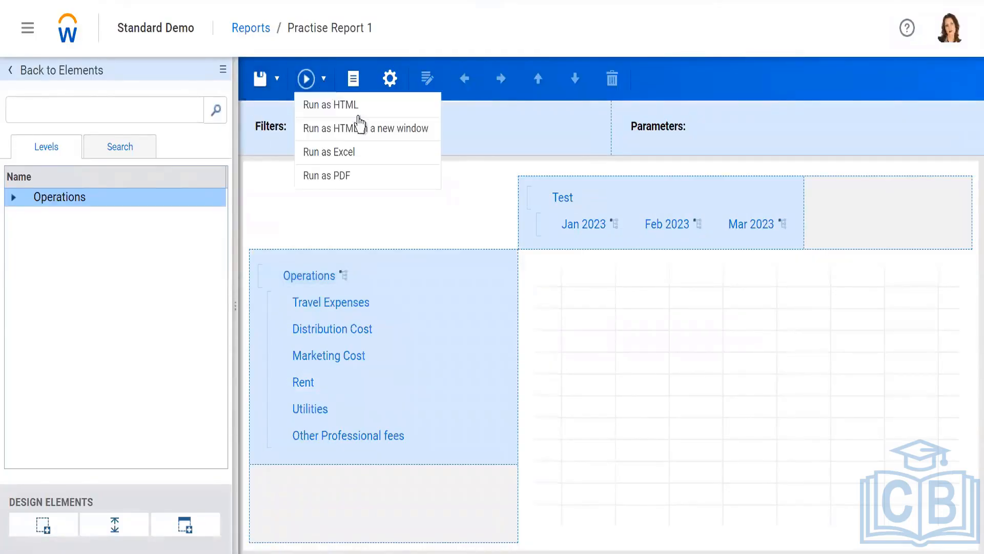
pyautogui.click(351, 130)
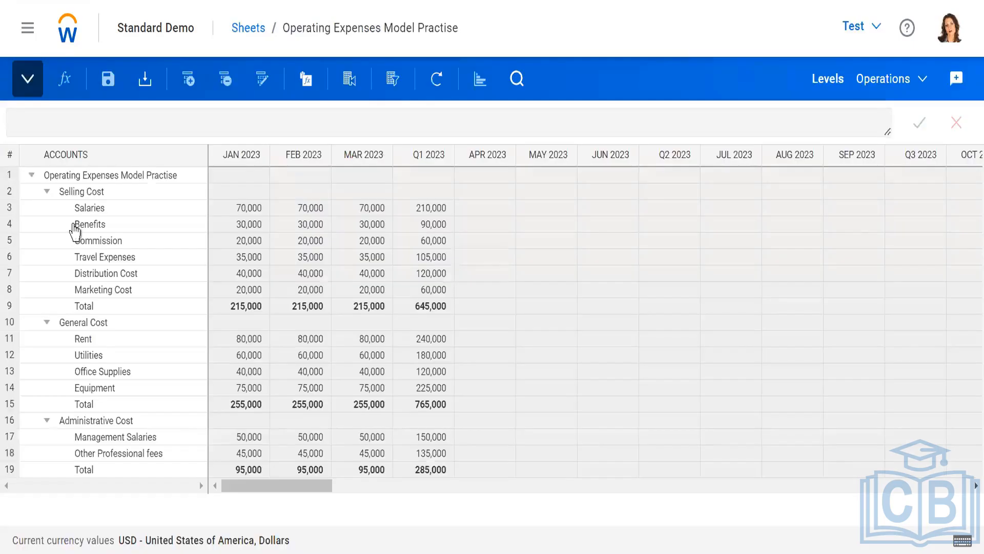
pyautogui.click(239, 256)
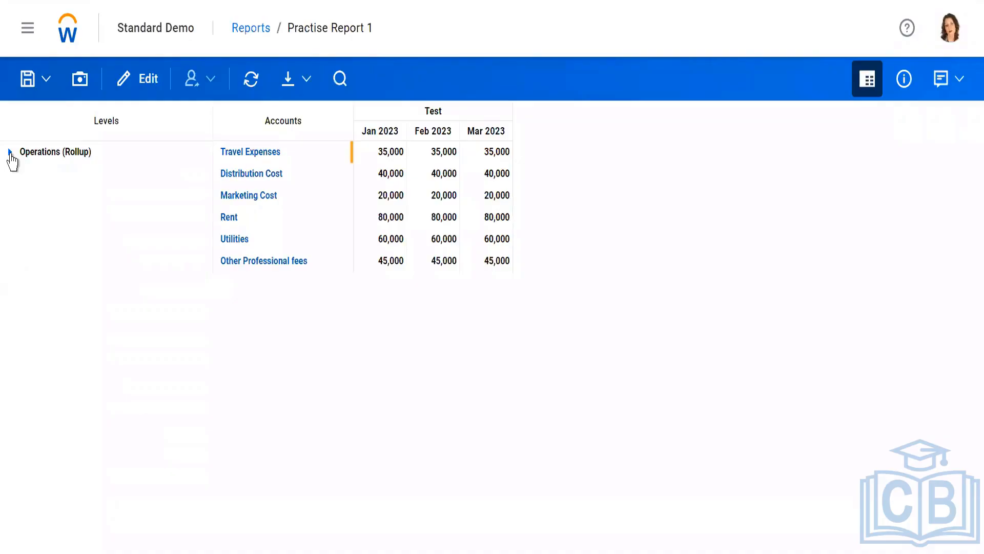
# - Expand the Operations rollup in the report through CF Demo Practise, USA and Philadelphia down to Store 107
pyautogui.click(11, 153)
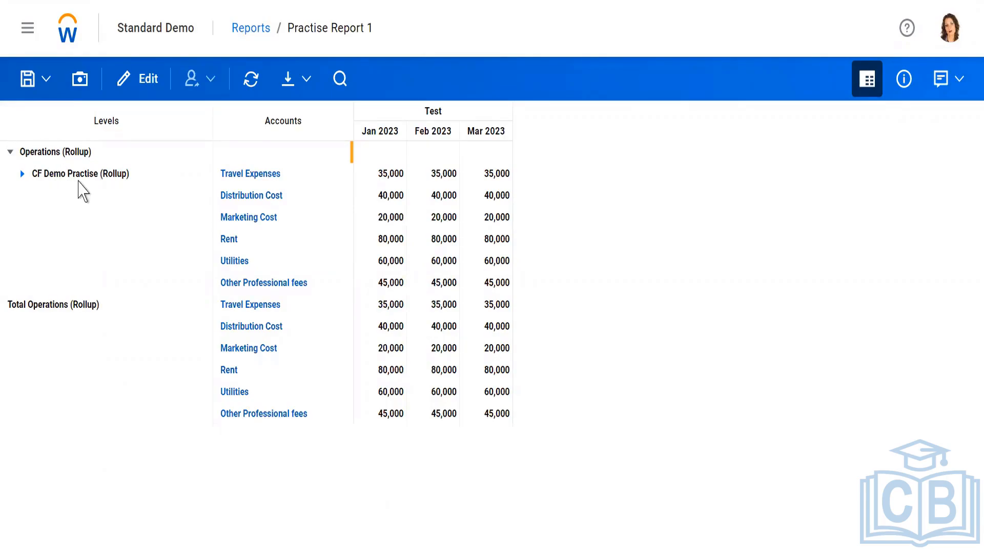
pyautogui.click(22, 174)
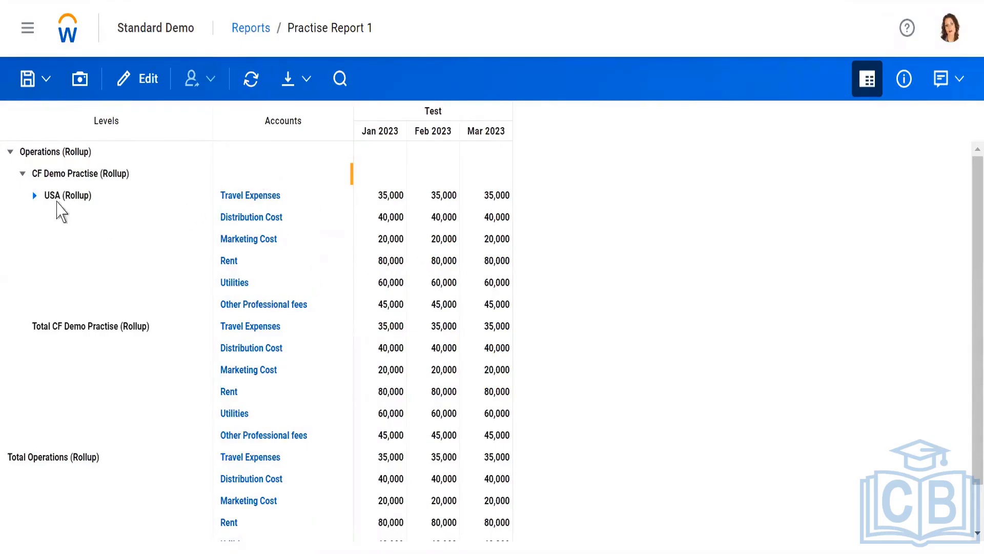
pyautogui.click(35, 196)
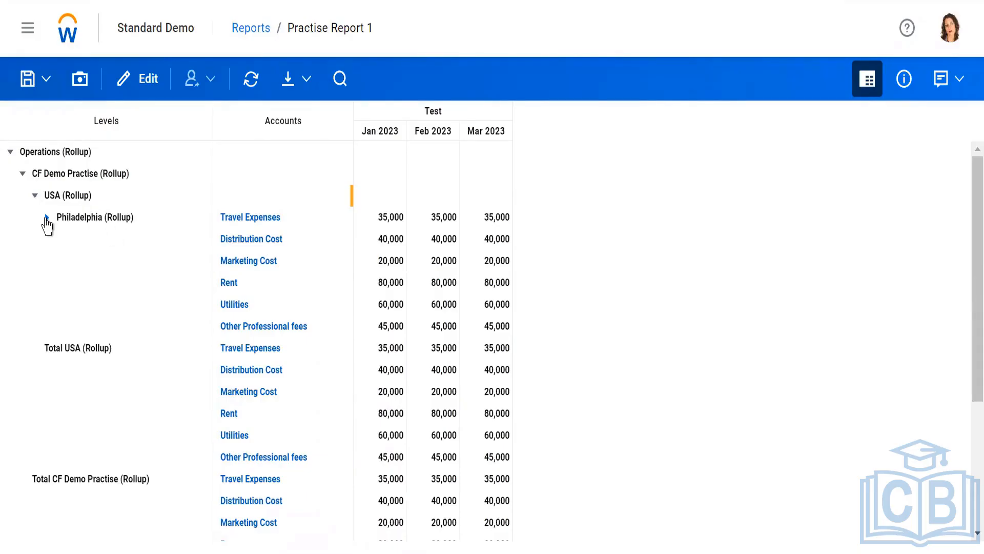
pyautogui.click(47, 218)
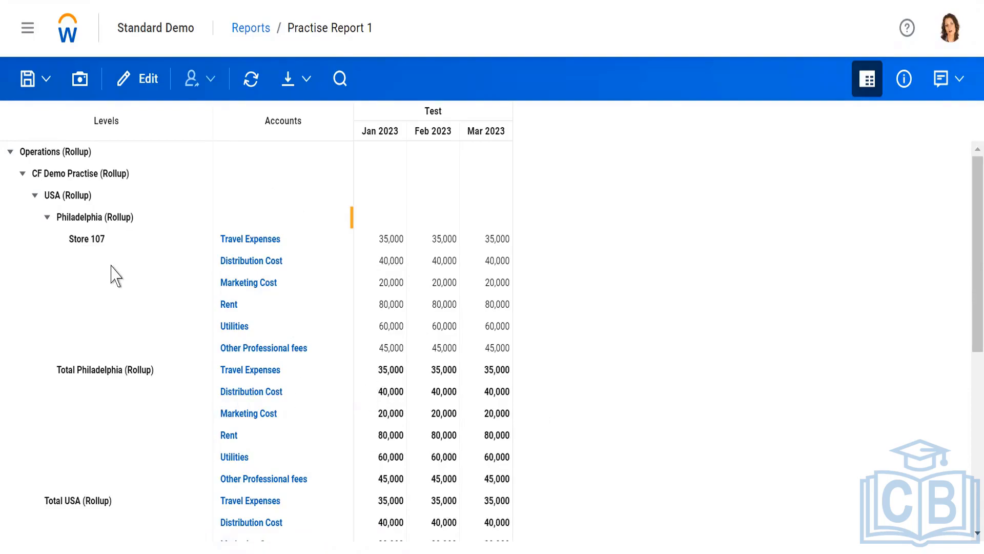
# - Collapse the Philadelphia, USA, CF Demo Practise and Operations rollups back to the top level
pyautogui.click(45, 218)
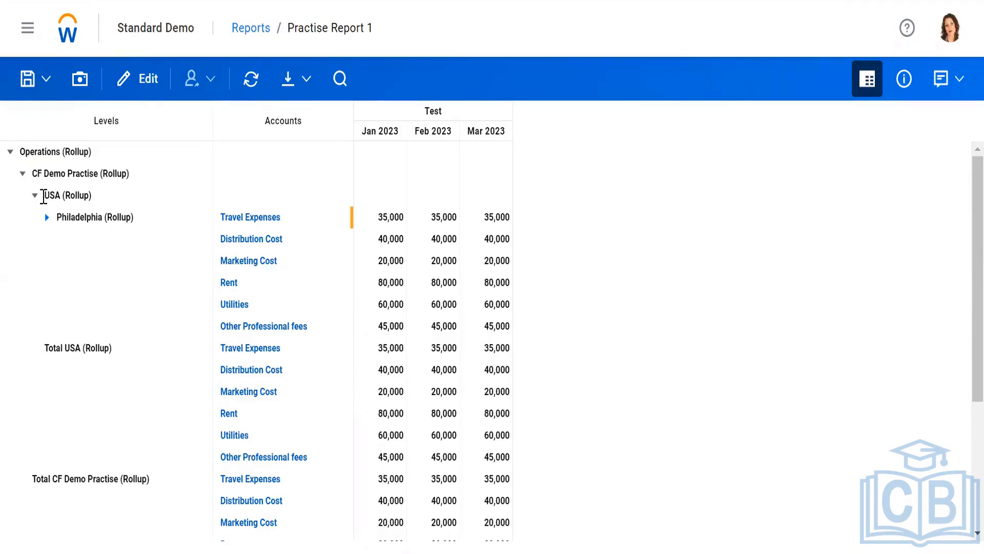
pyautogui.click(35, 197)
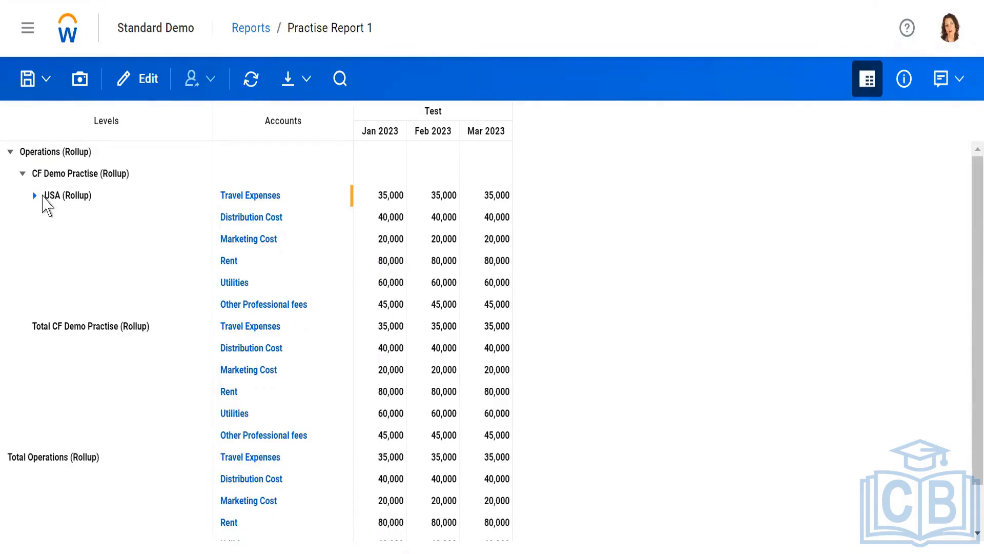
pyautogui.click(23, 174)
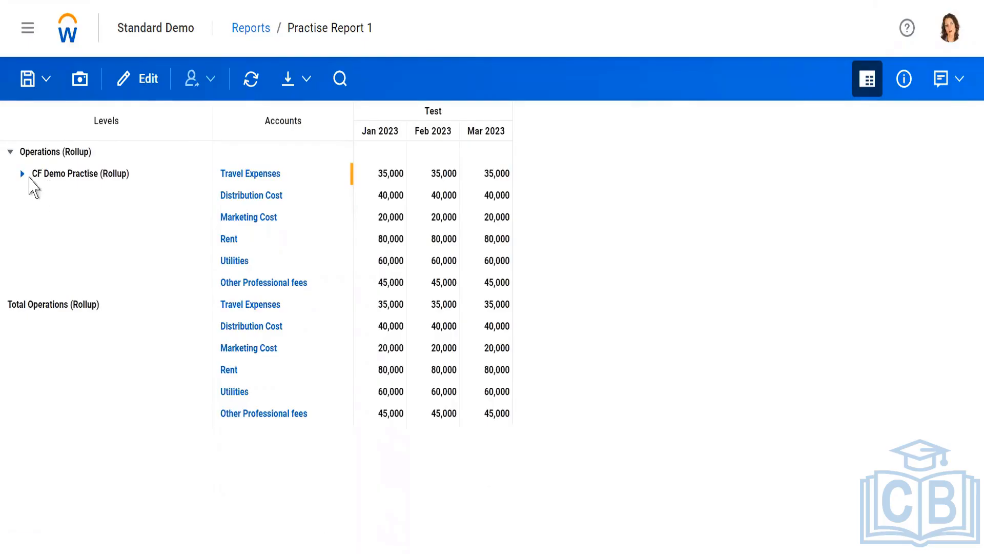
pyautogui.click(11, 153)
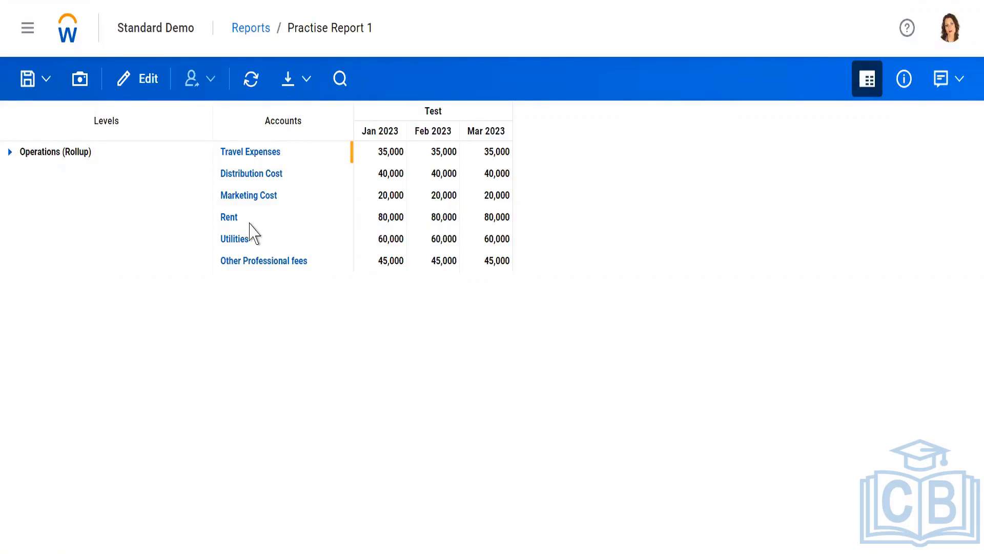
# - Review the drill-into dimensions for Travel Expenses, and check Jan 2023 Salaries in the Operating Expenses Model Practise sheet
pyautogui.click(259, 153)
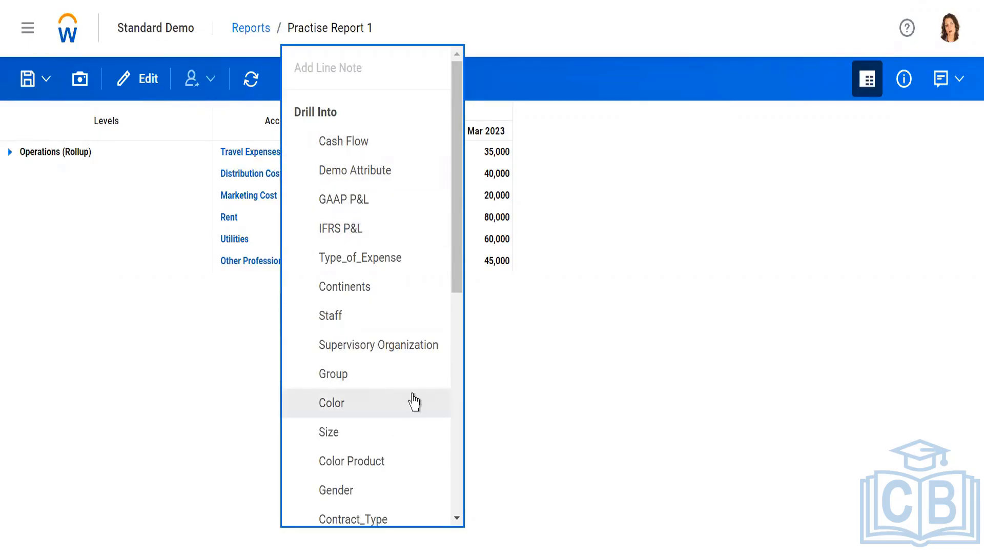
pyautogui.scroll(-7, 413, 400)
pyautogui.scroll(-3, 402, 398)
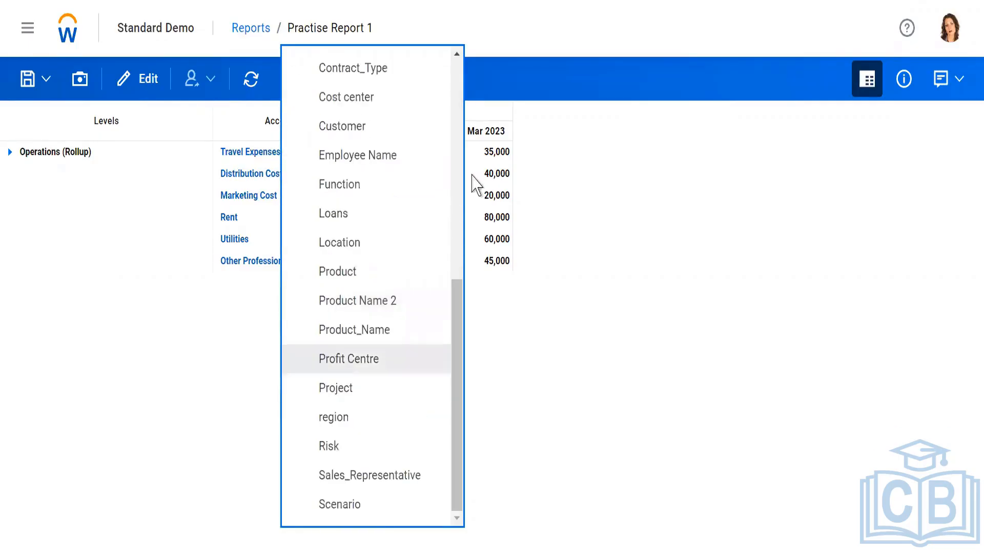
pyautogui.click(237, 454)
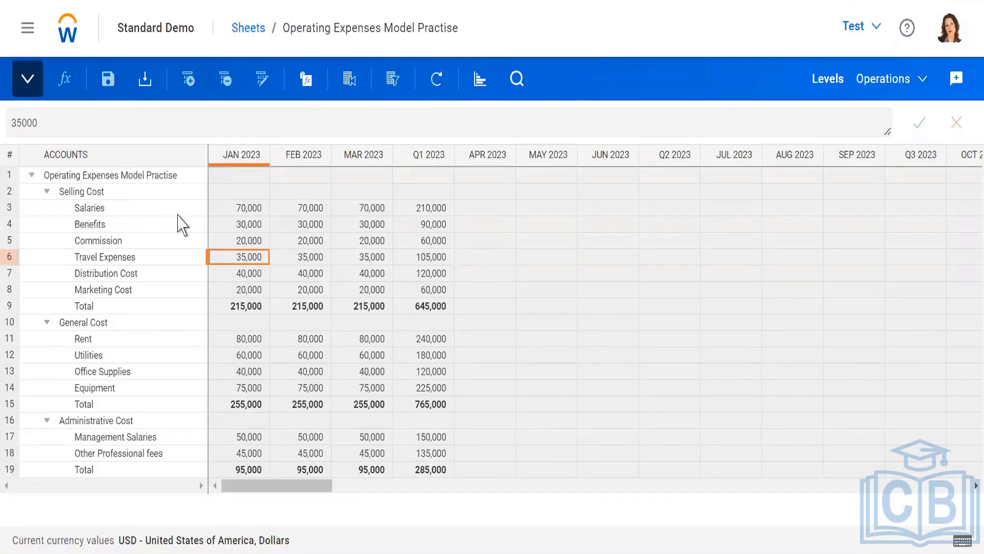
pyautogui.click(244, 209)
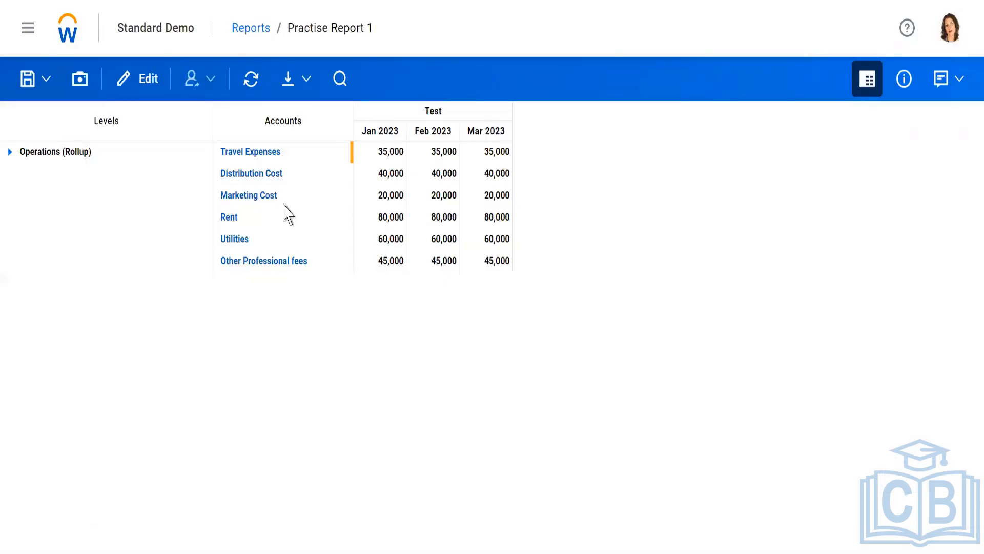
# - Drill the Travel Expenses account of the report into the Employee Name dimension
pyautogui.click(262, 153)
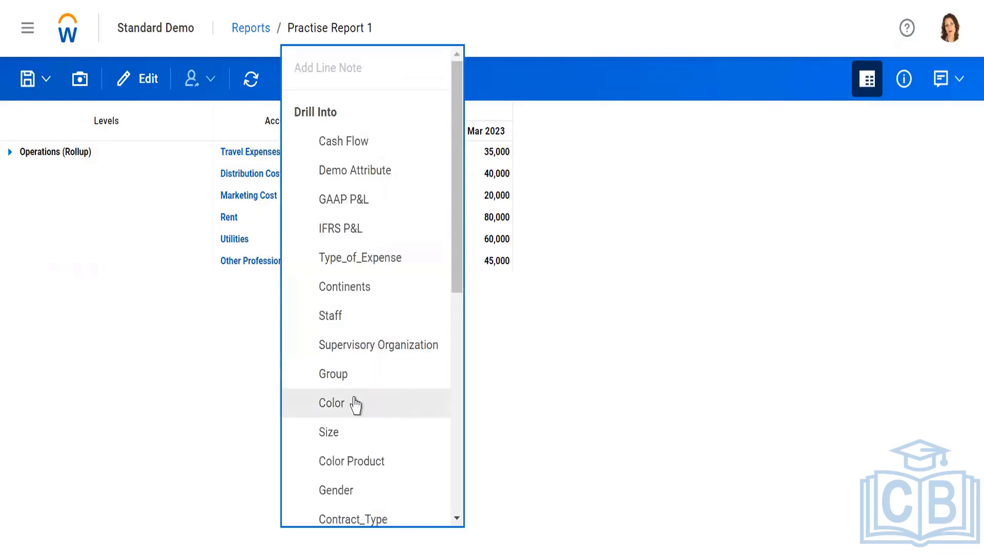
pyautogui.scroll(-5, 351, 403)
pyautogui.scroll(-3, 391, 461)
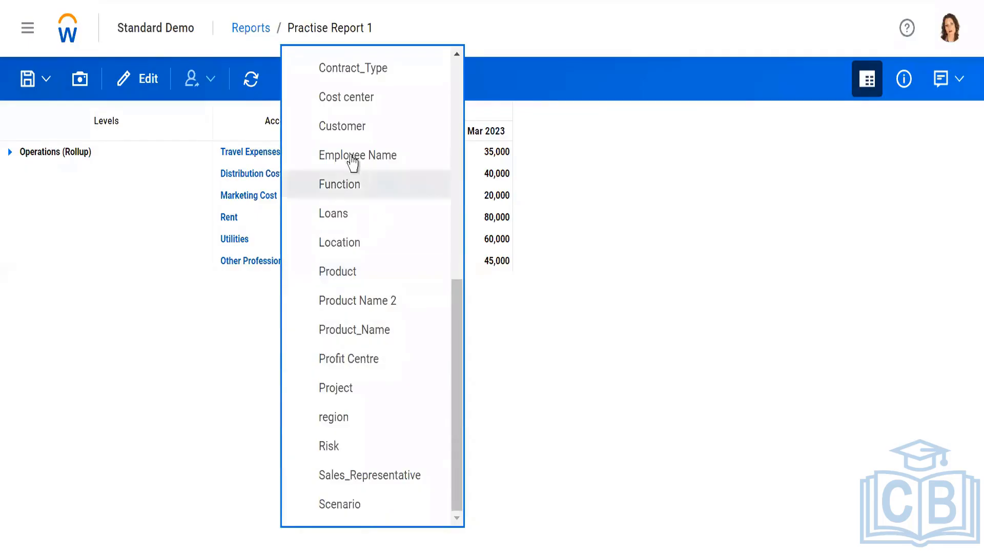
pyautogui.click(355, 163)
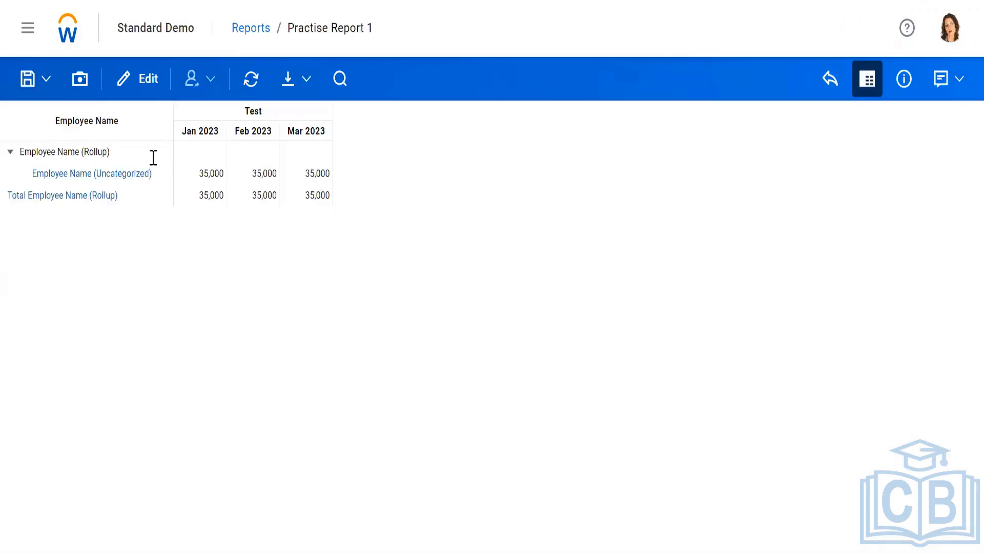
pyautogui.rightClick(177, 288)
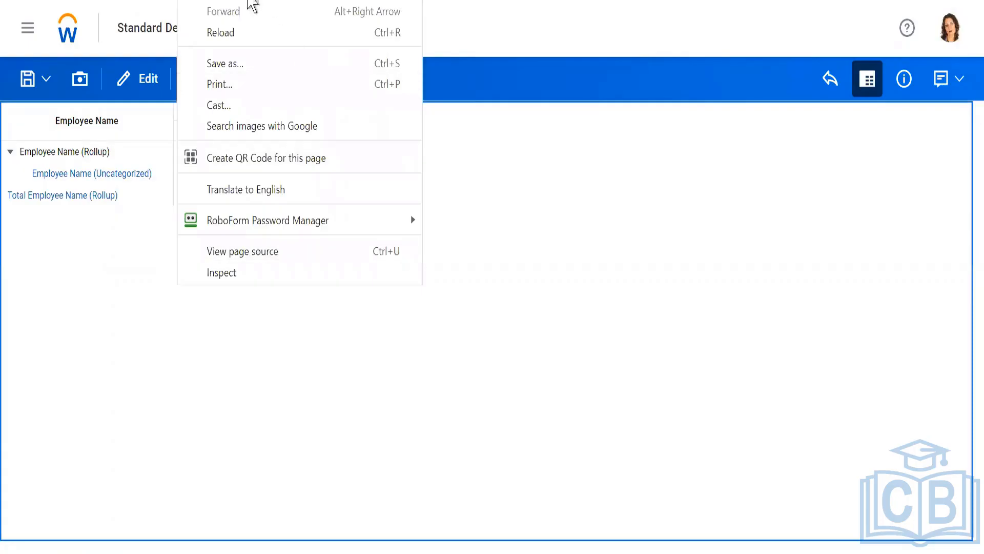
pyautogui.click(669, 230)
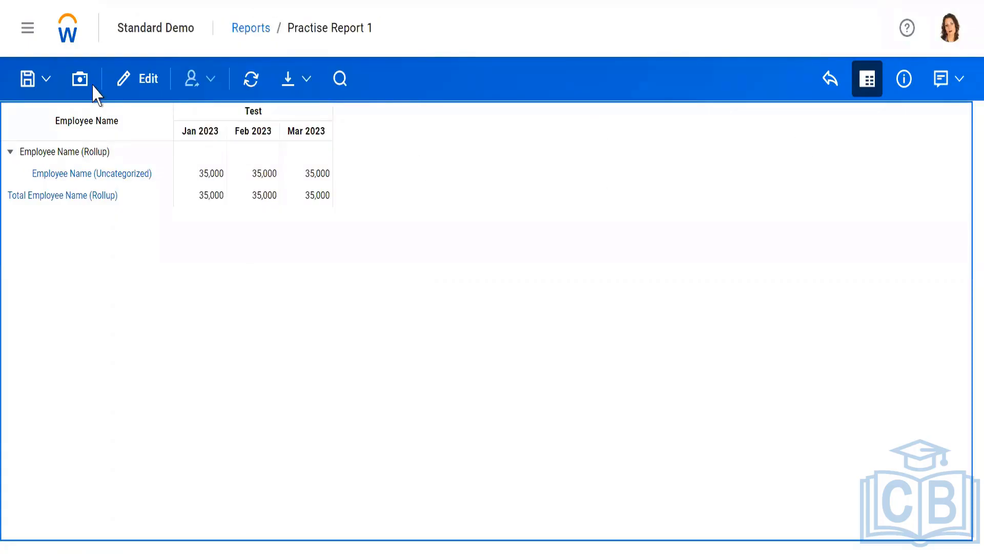
# - Leave the Employee Name drill, drill the Distribution Cost account into the Color Product dimension, and return to the full report
pyautogui.click(835, 87)
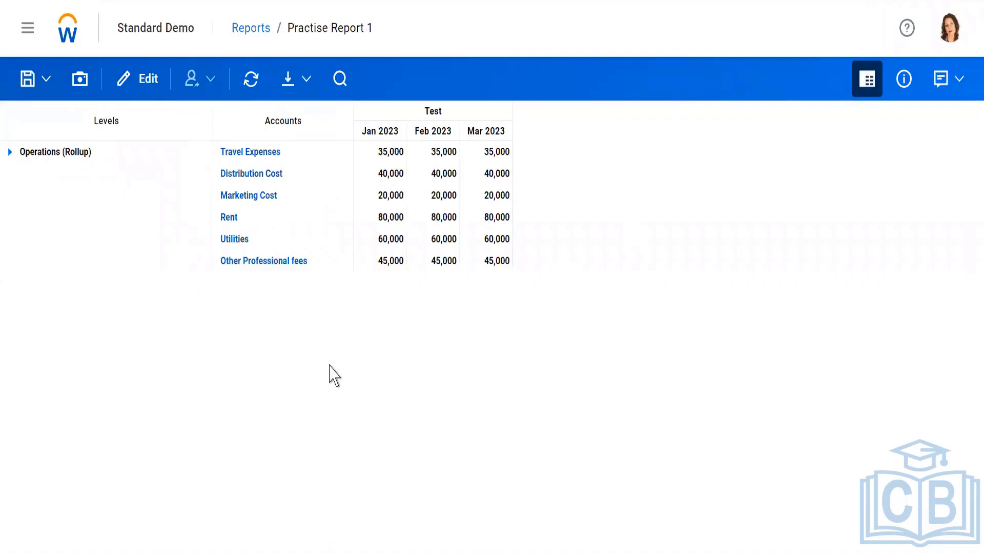
pyautogui.click(261, 177)
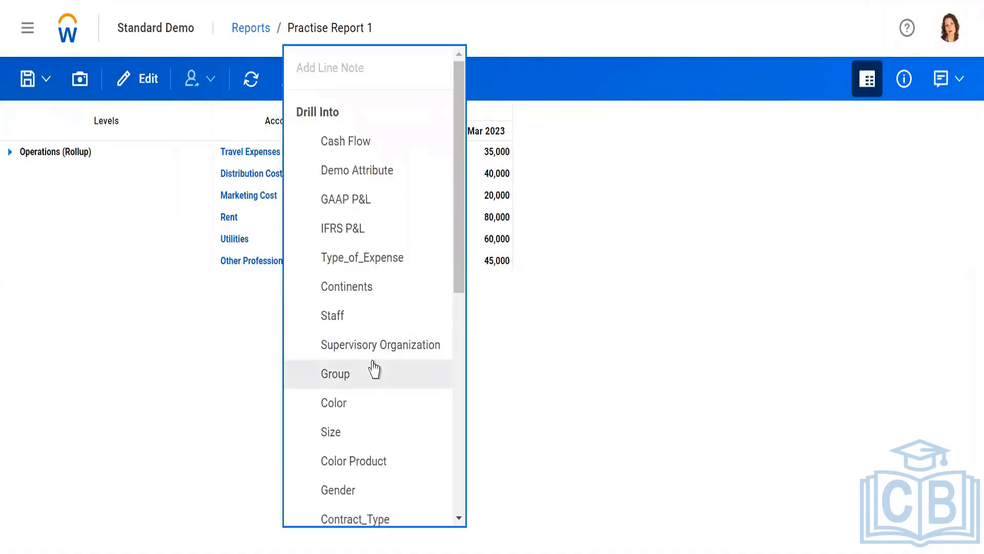
pyautogui.scroll(-1, 392, 424)
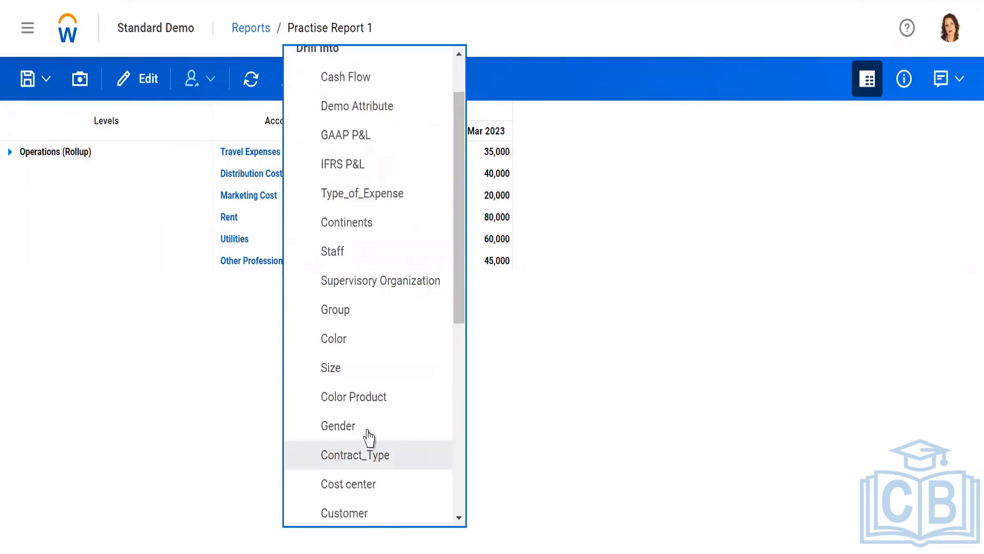
pyautogui.click(355, 403)
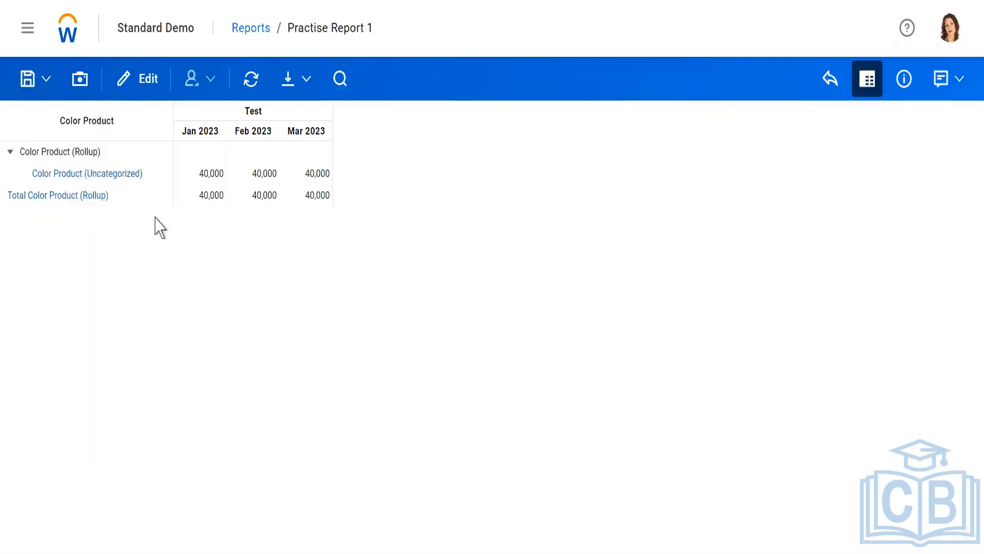
pyautogui.click(226, 241)
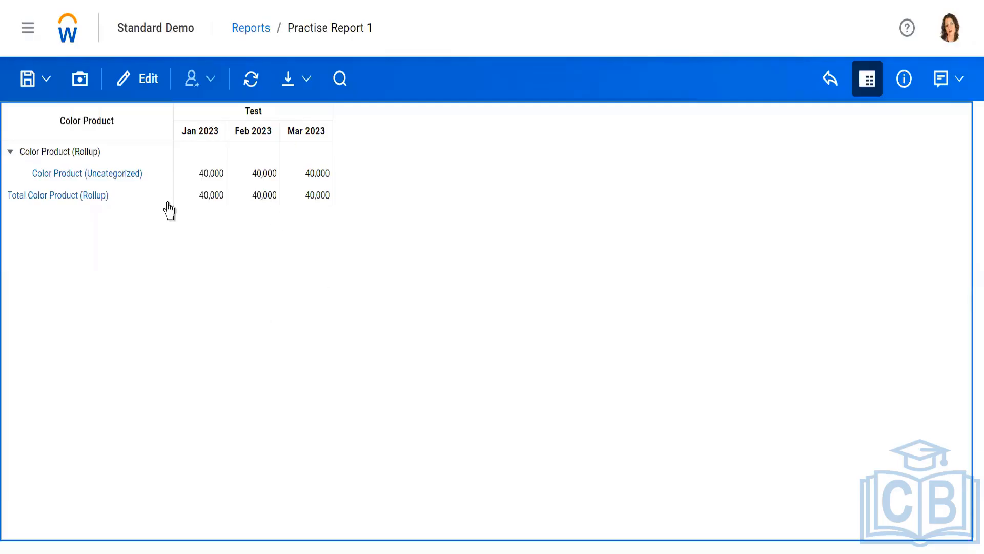
pyautogui.click(831, 82)
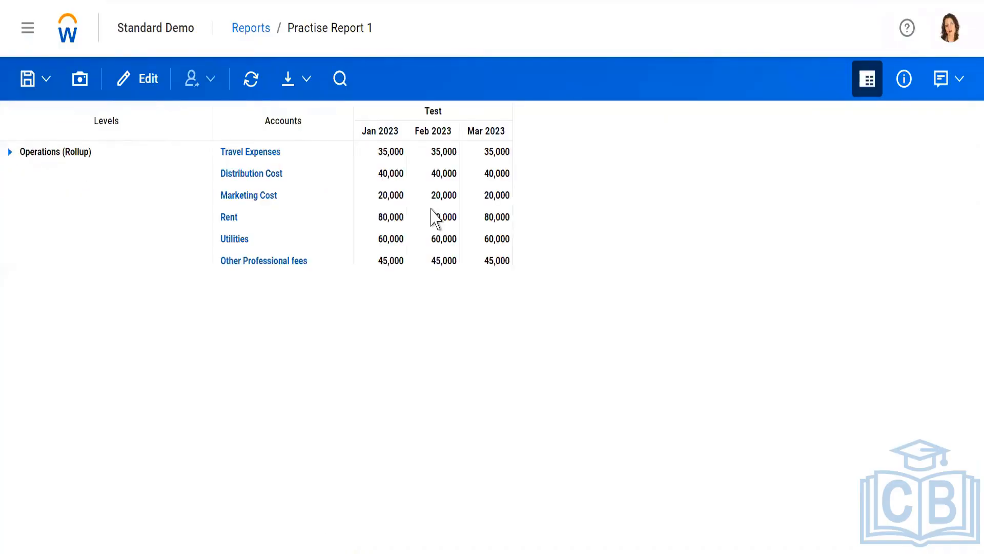
# - Explore the report's Jan 2023 Travel Expenses cell, and the Jan 2023 Salaries cell in the Operating Expenses Model Practise sheet
pyautogui.click(391, 157)
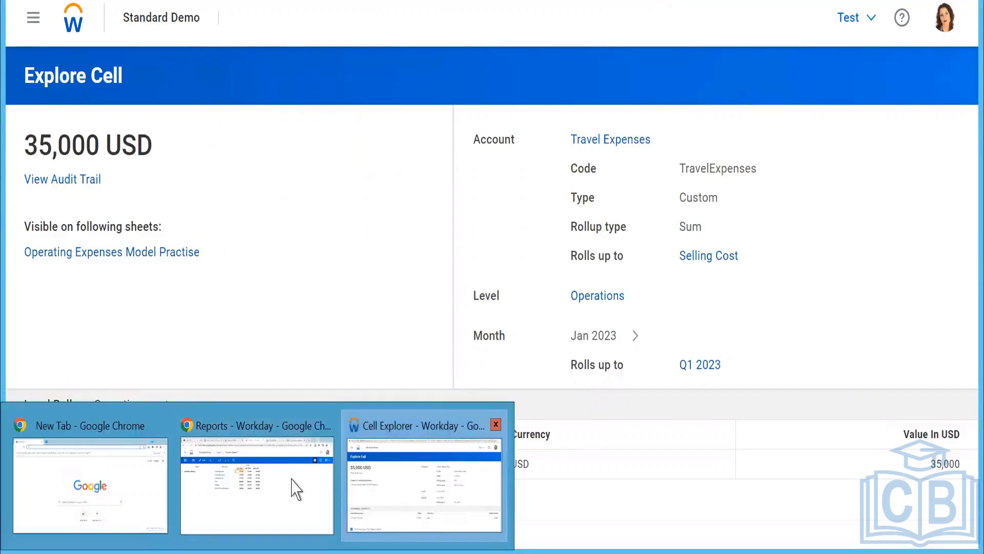
pyautogui.click(223, 486)
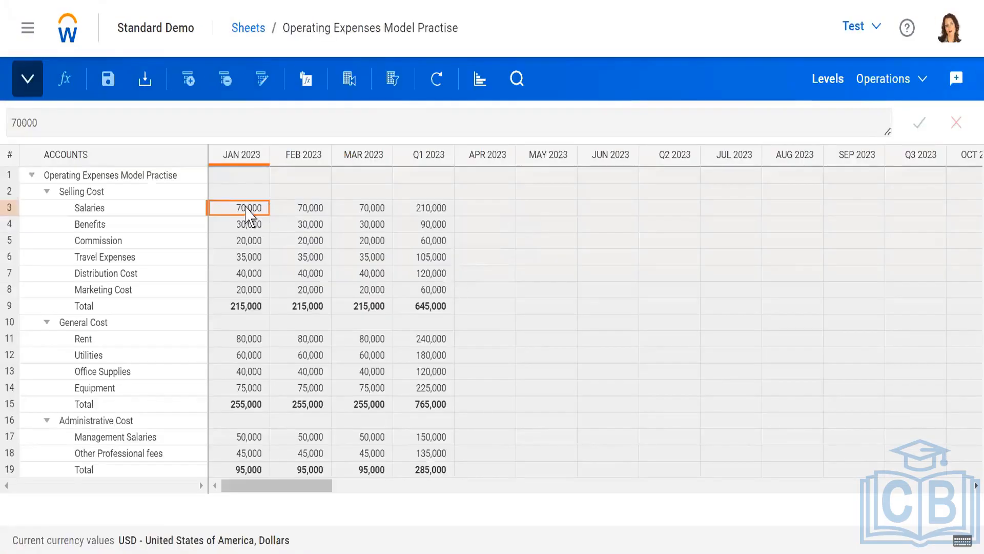
pyautogui.rightClick(246, 207)
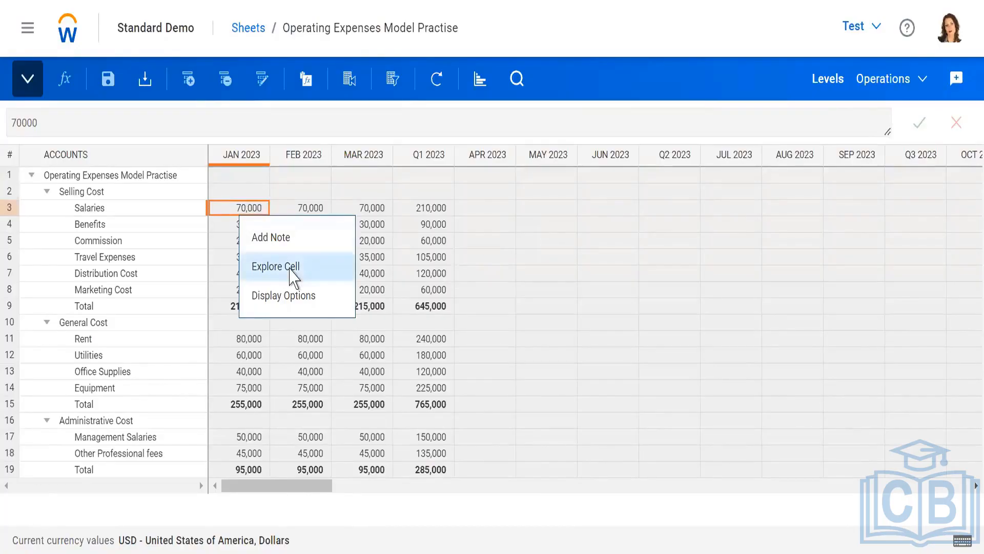
pyautogui.click(277, 268)
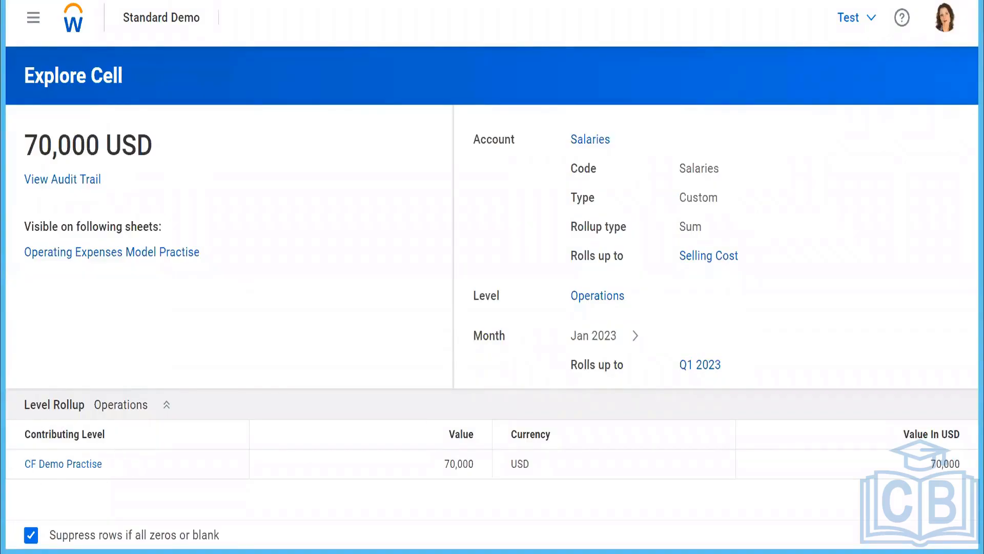
pyautogui.click(440, 483)
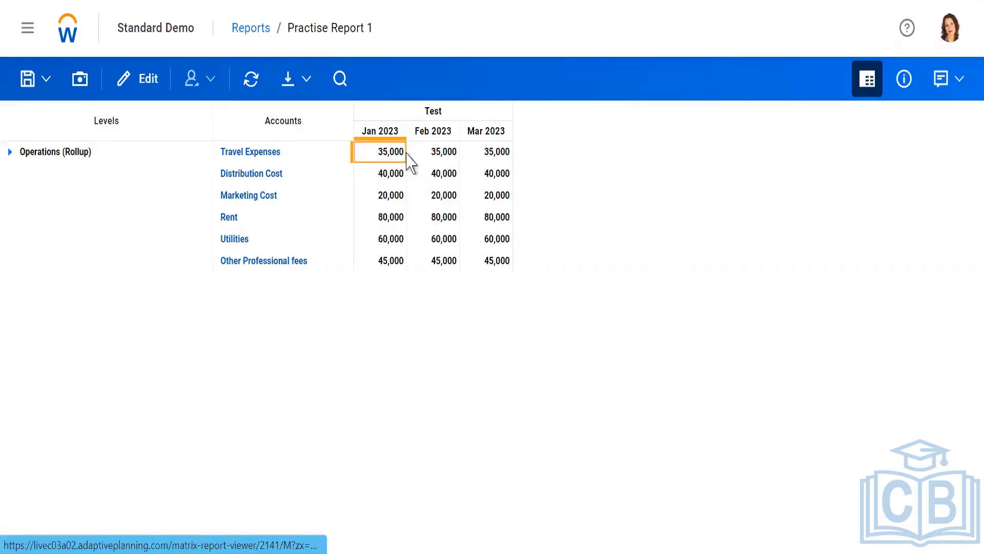
# - Explore the report's Jan 2023 Travel Expenses cell down through CF Demo Practise, USA and Philadelphia to Store 107
pyautogui.click(391, 158)
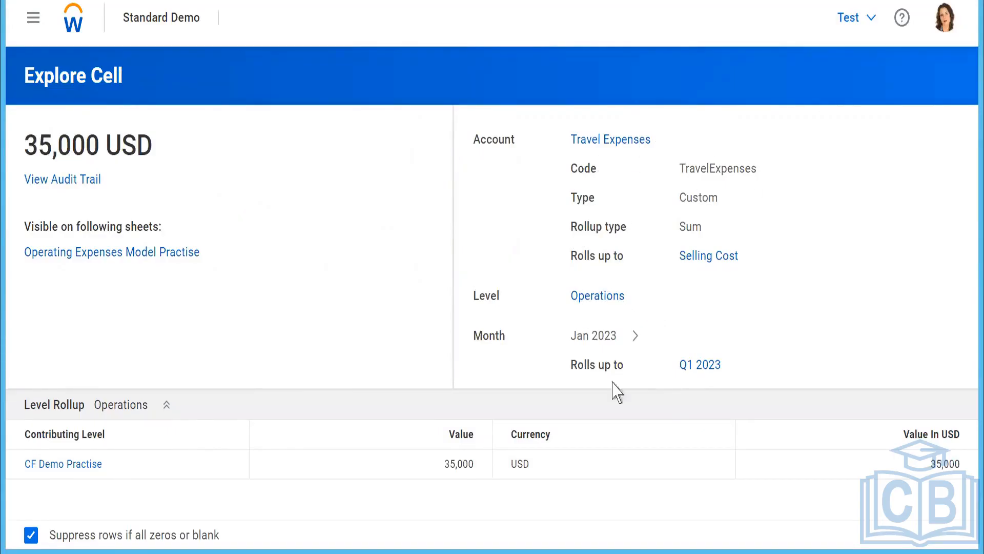
pyautogui.click(45, 465)
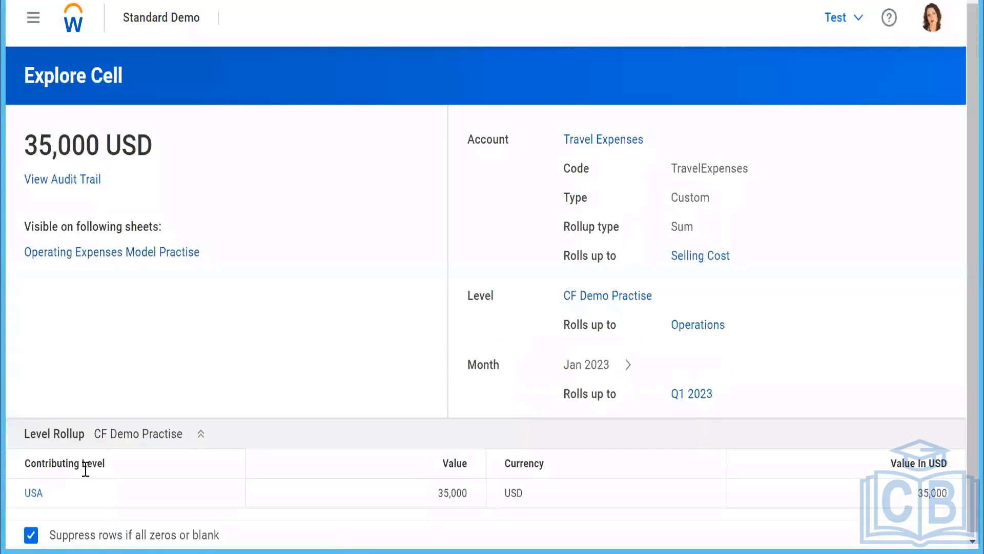
pyautogui.click(31, 492)
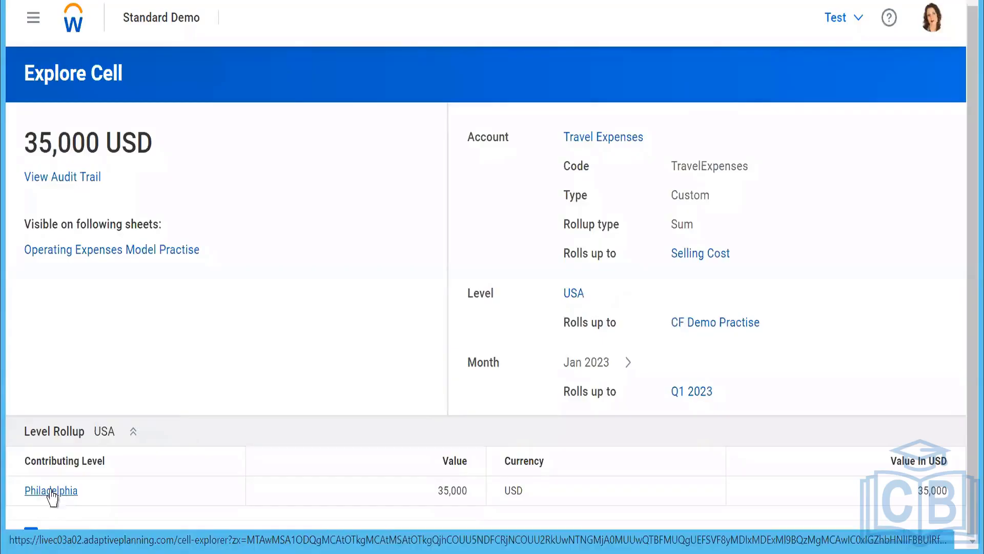
pyautogui.click(48, 492)
pyautogui.click(57, 496)
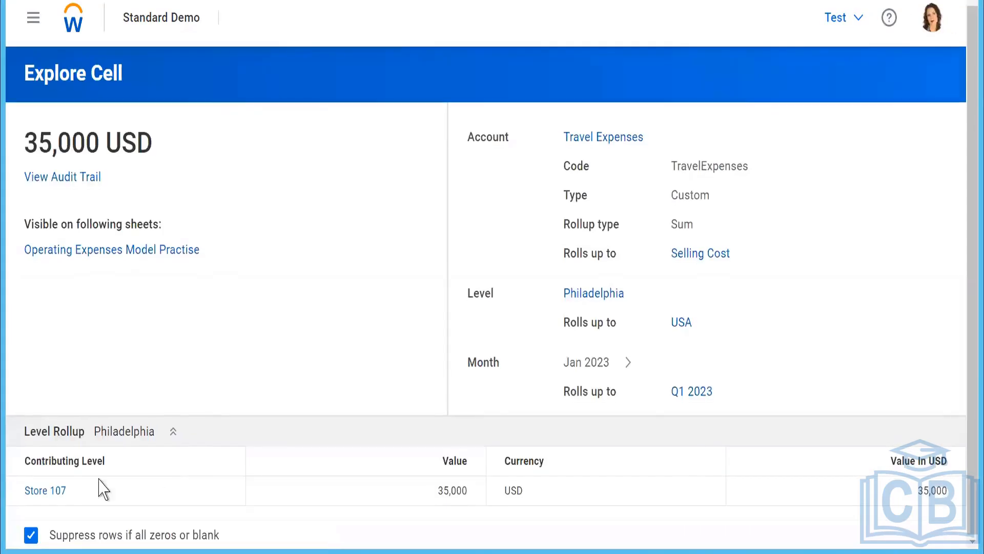
pyautogui.click(39, 492)
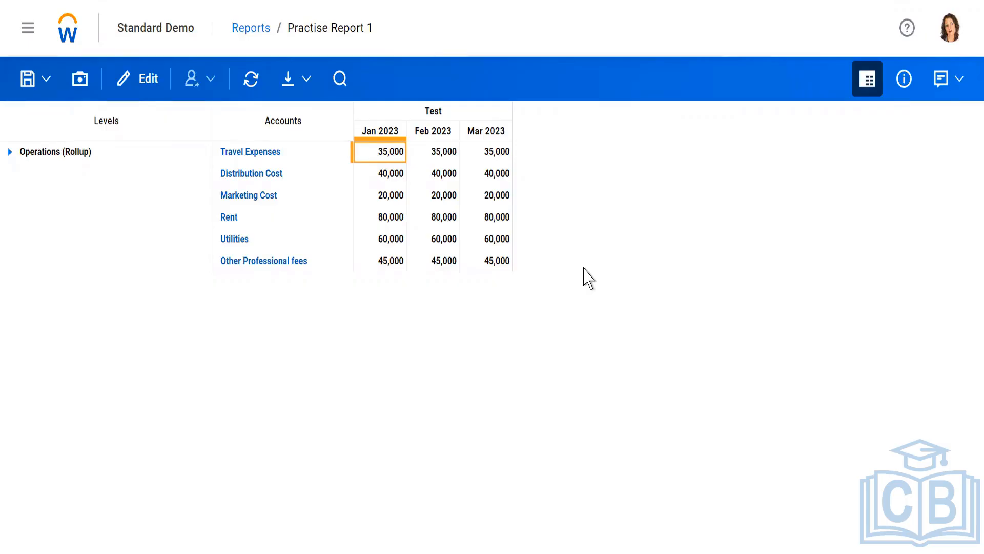
# - Check the Jan 2023 Distribution Cost and Travel Expenses cells in the report, and review the drill-into dimensions for Rent
pyautogui.doubleClick(391, 176)
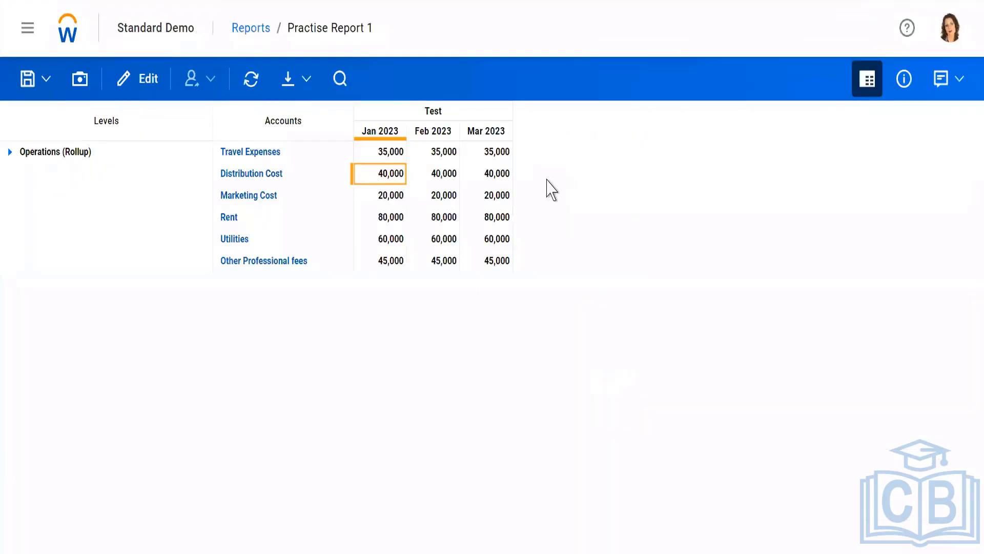
pyautogui.click(396, 156)
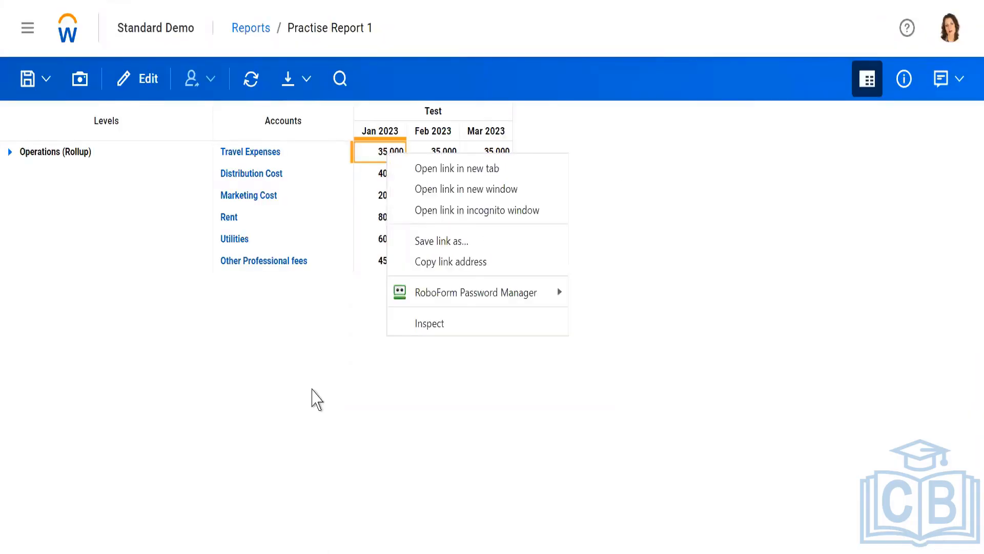
pyautogui.click(316, 399)
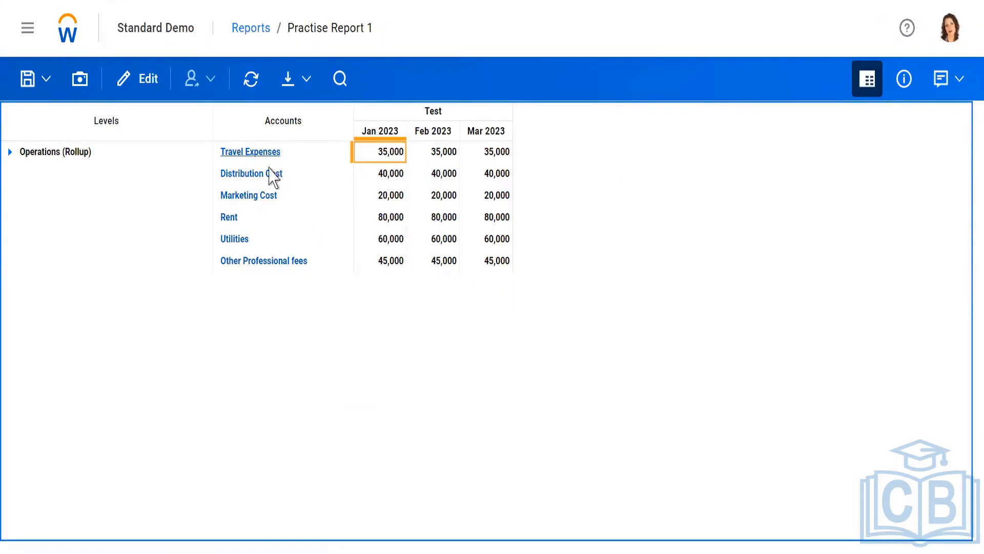
pyautogui.rightClick(231, 222)
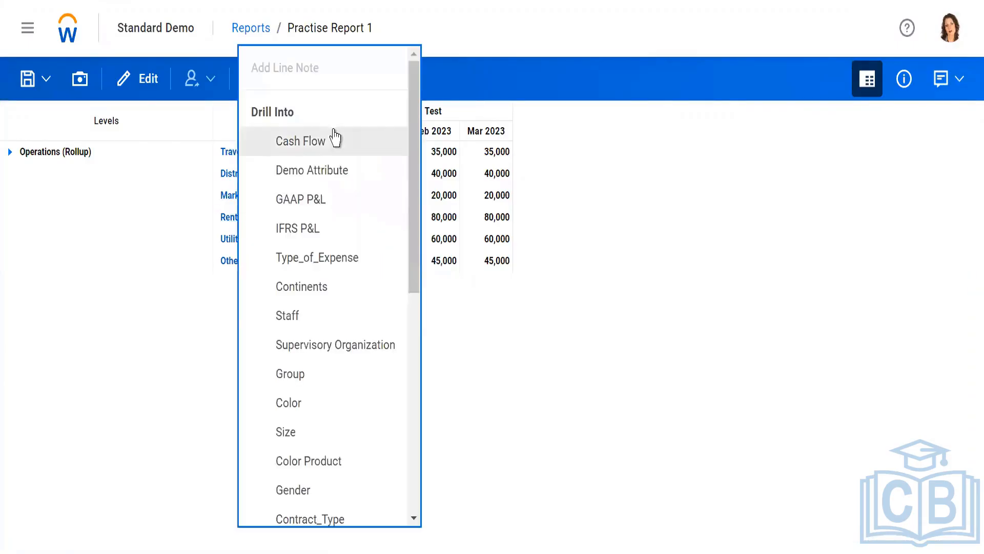
pyautogui.moveTo(417, 194); pyautogui.dragTo(414, 439)
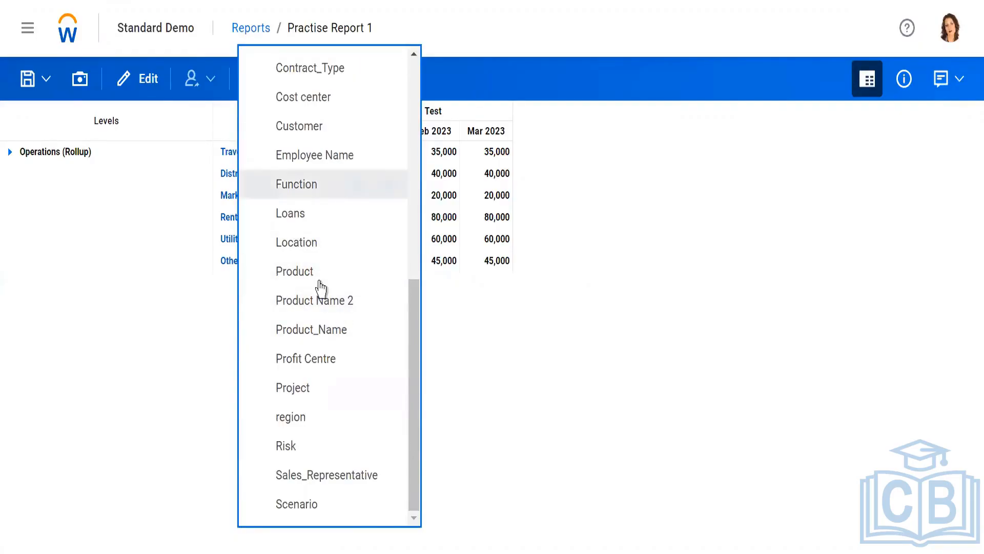
pyautogui.click(478, 338)
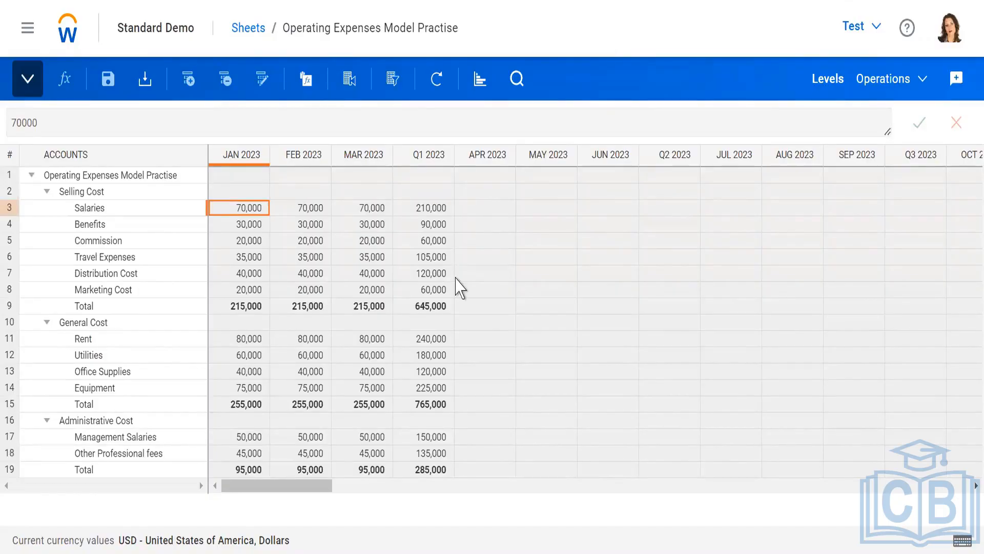
# - Open the CF Cube Practise sheet from the Sheets overview and look through its time columns
pyautogui.rightClick(248, 29)
pyautogui.click(287, 38)
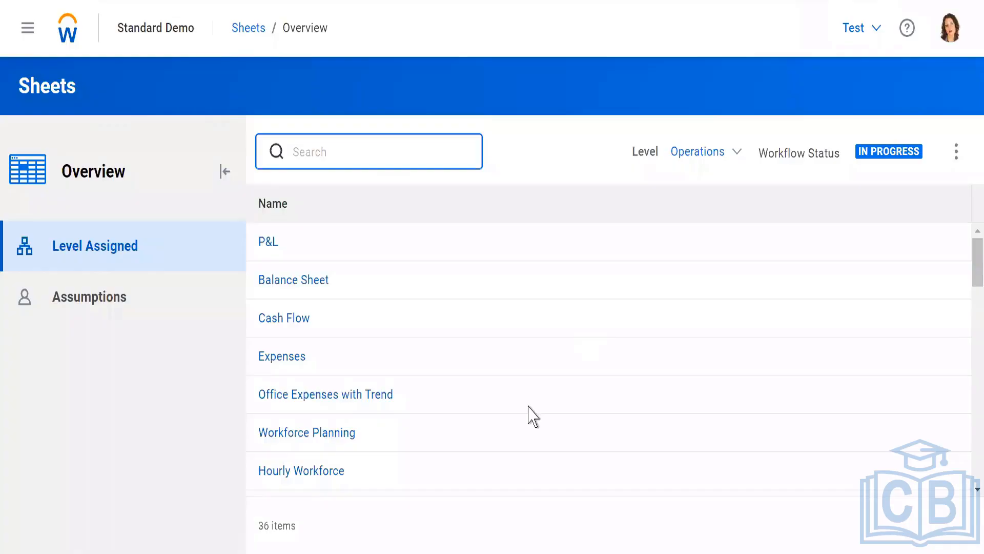
pyautogui.scroll(-15, 533, 417)
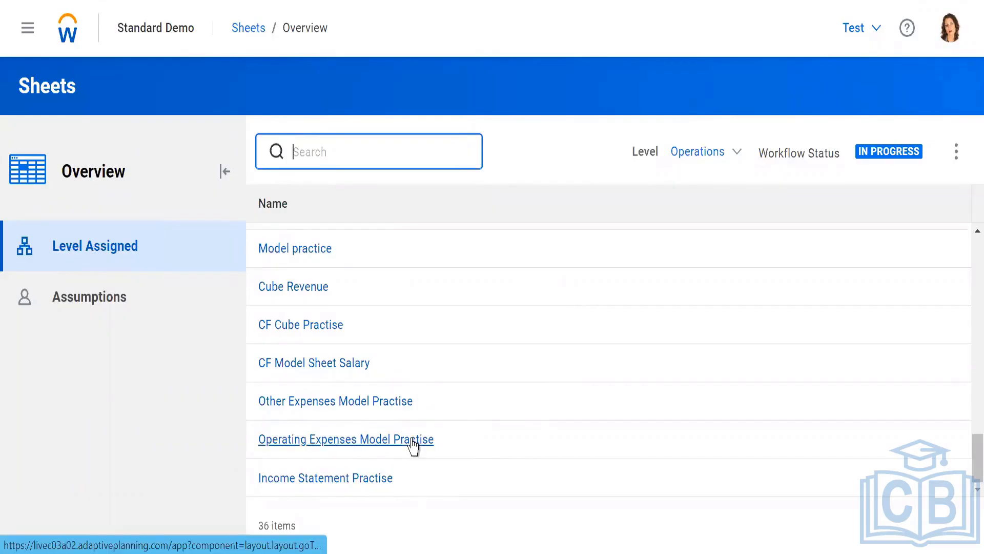
pyautogui.click(281, 326)
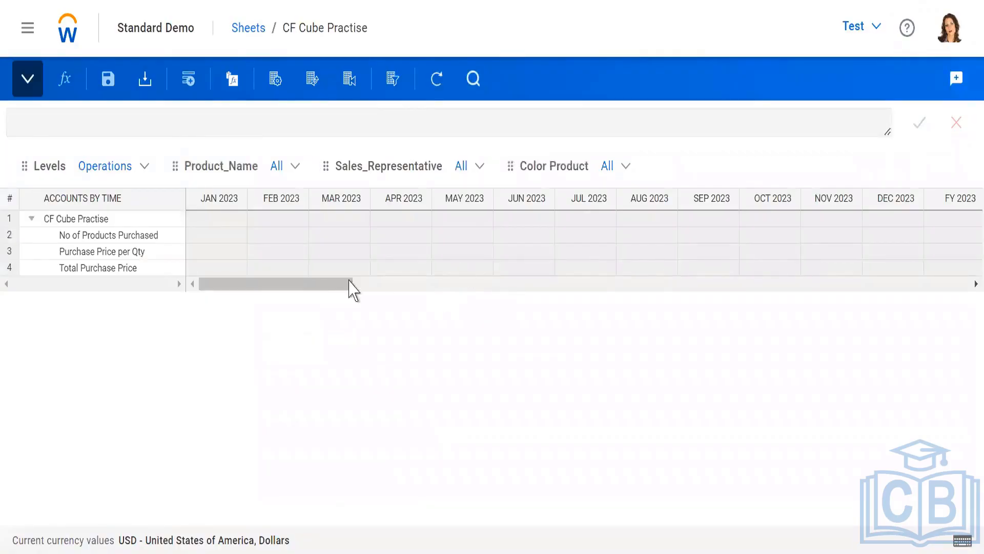
pyautogui.moveTo(279, 286); pyautogui.dragTo(384, 286)
pyautogui.moveTo(475, 310); pyautogui.dragTo(176, 312)
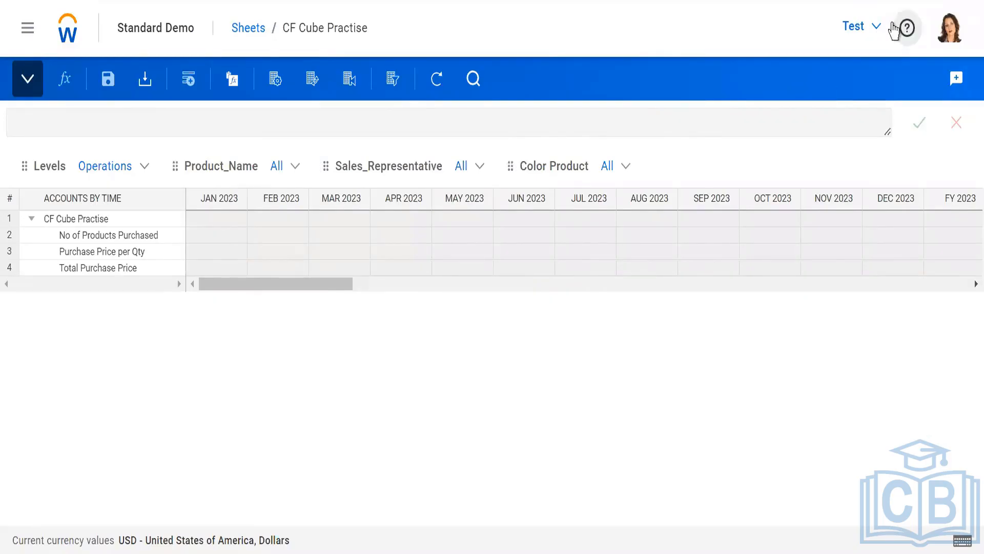
# - Switch the CF Cube Practise sheet to the test 2 version in the Practise folder and check its time periods
pyautogui.click(870, 30)
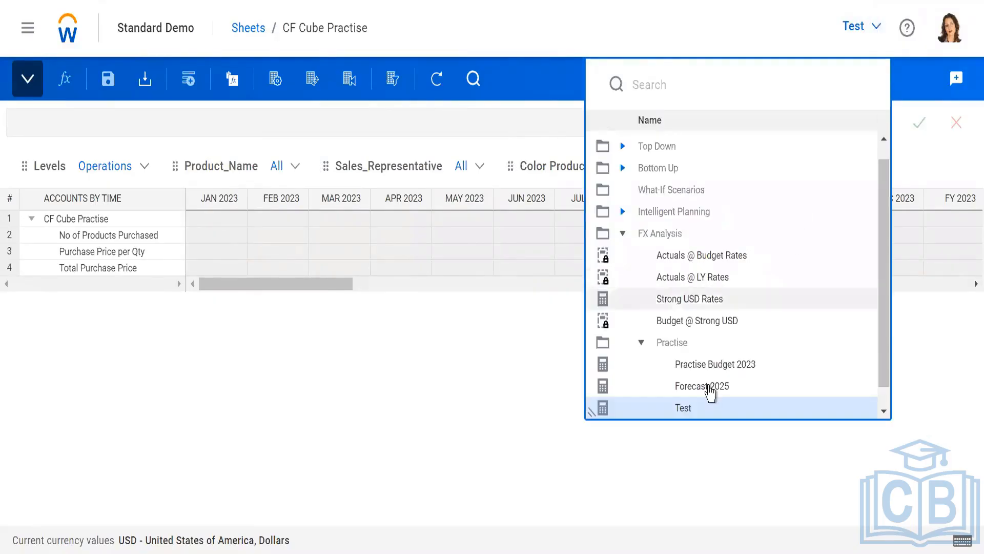
pyautogui.hotkey('ctrl', '-')
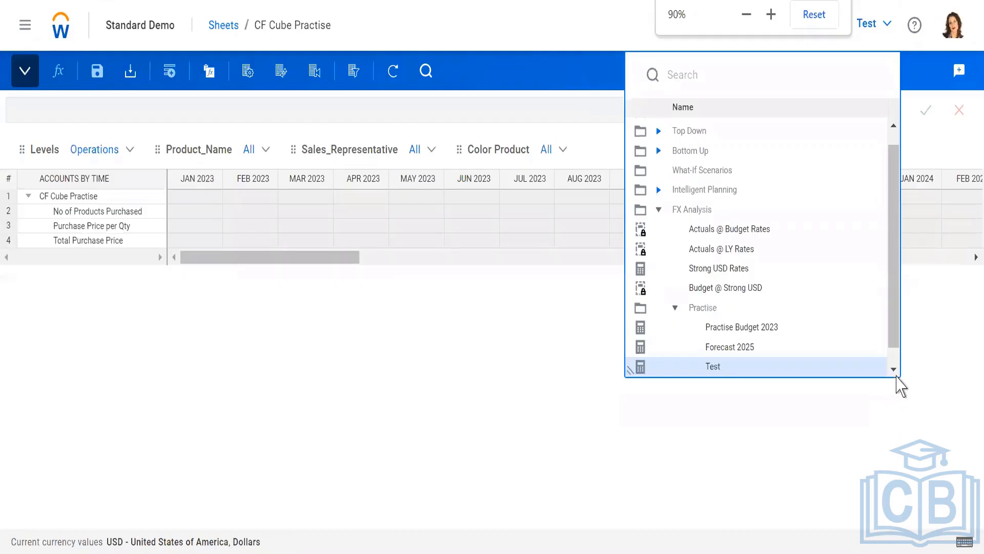
pyautogui.click(893, 369)
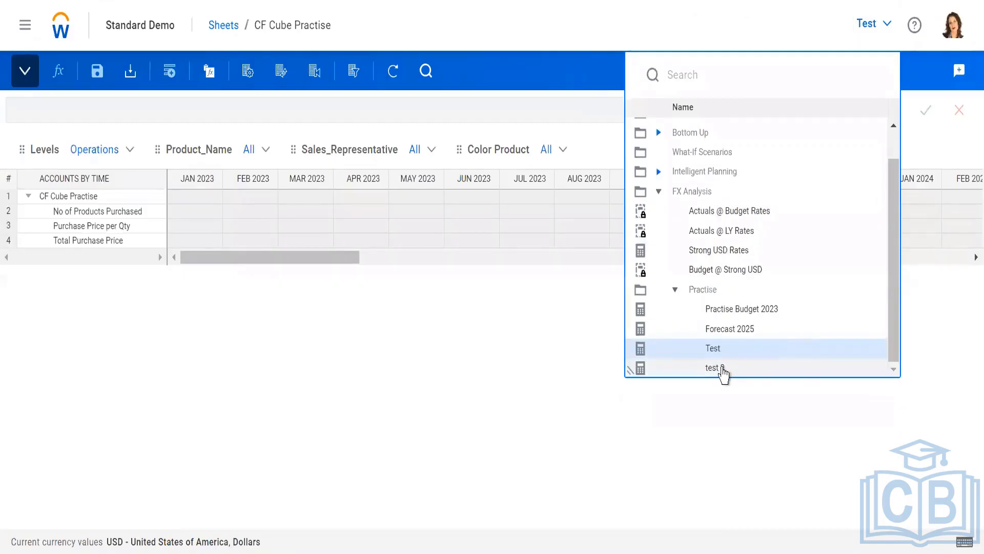
pyautogui.click(723, 368)
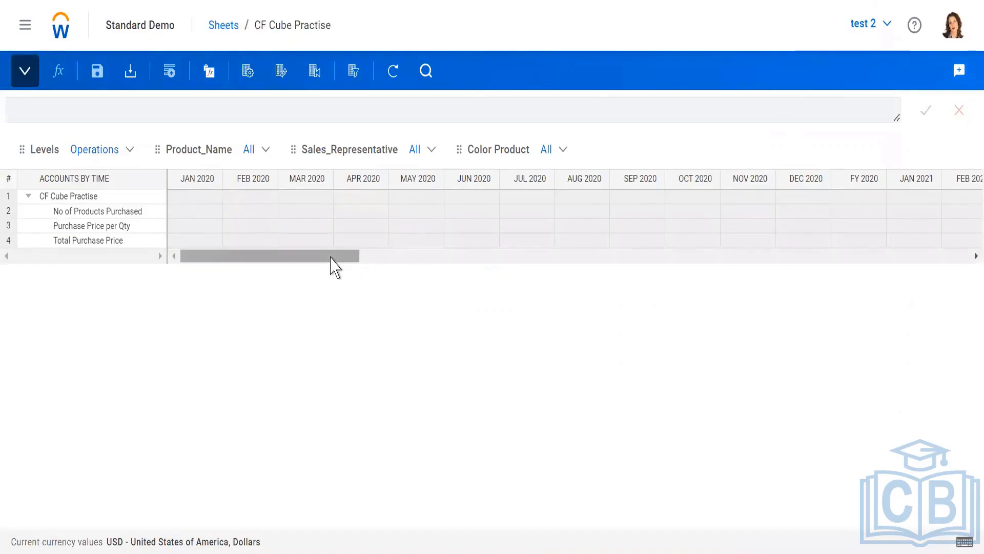
pyautogui.moveTo(331, 256); pyautogui.dragTo(246, 275)
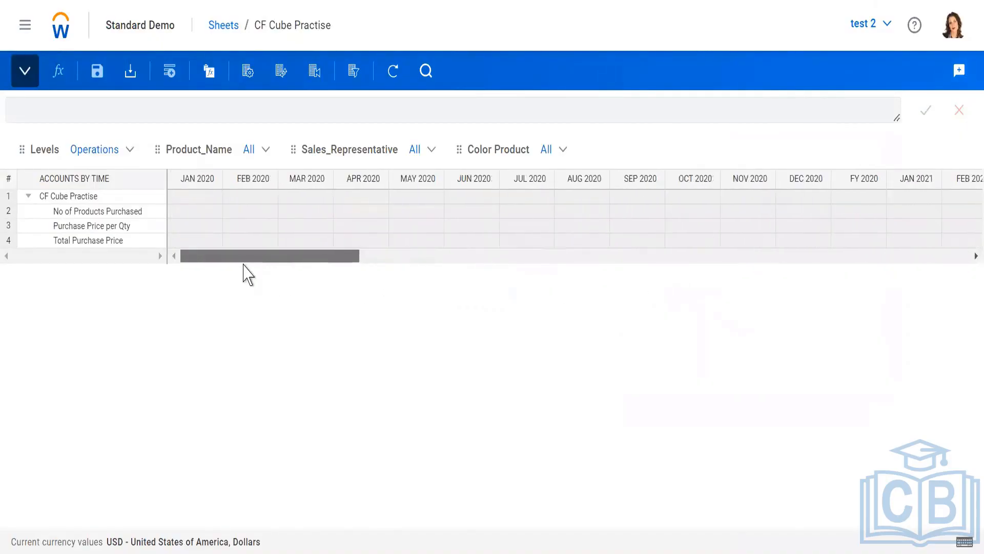
# - Switch the CF Cube Practise sheet back to the Test version
pyautogui.click(887, 25)
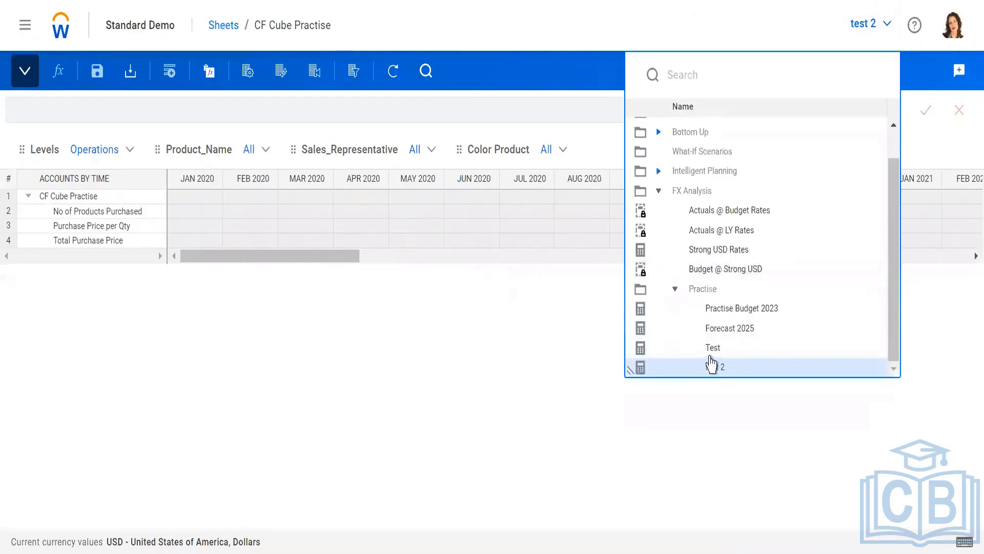
pyautogui.click(711, 364)
pyautogui.click(887, 25)
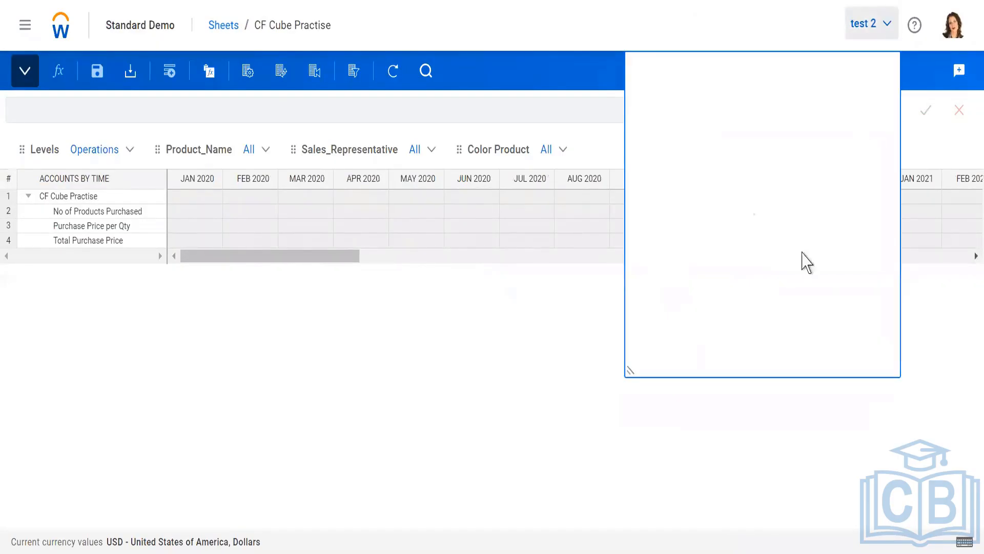
pyautogui.click(718, 348)
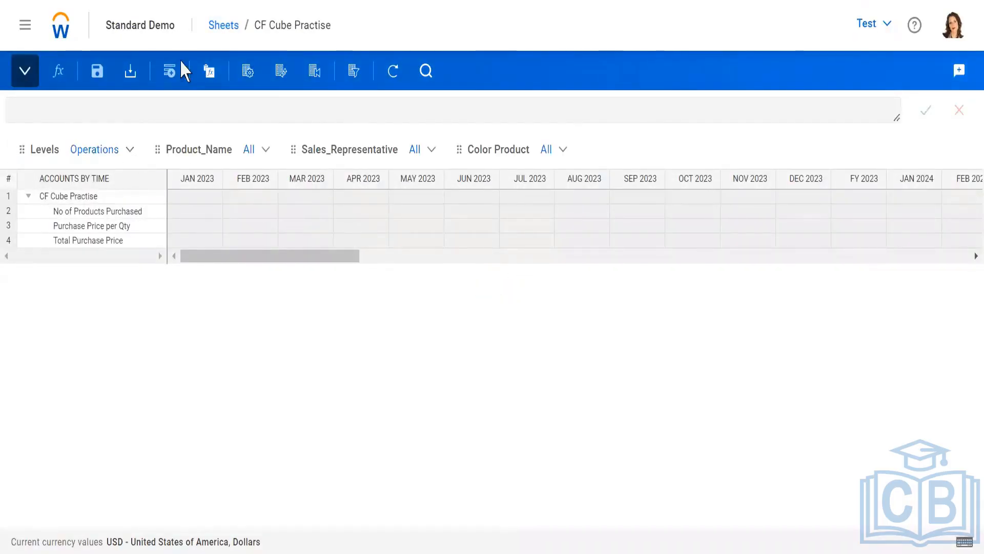
# - Open the Import Data page of the Integration area in a new browser tab and switch to it
pyautogui.click(26, 28)
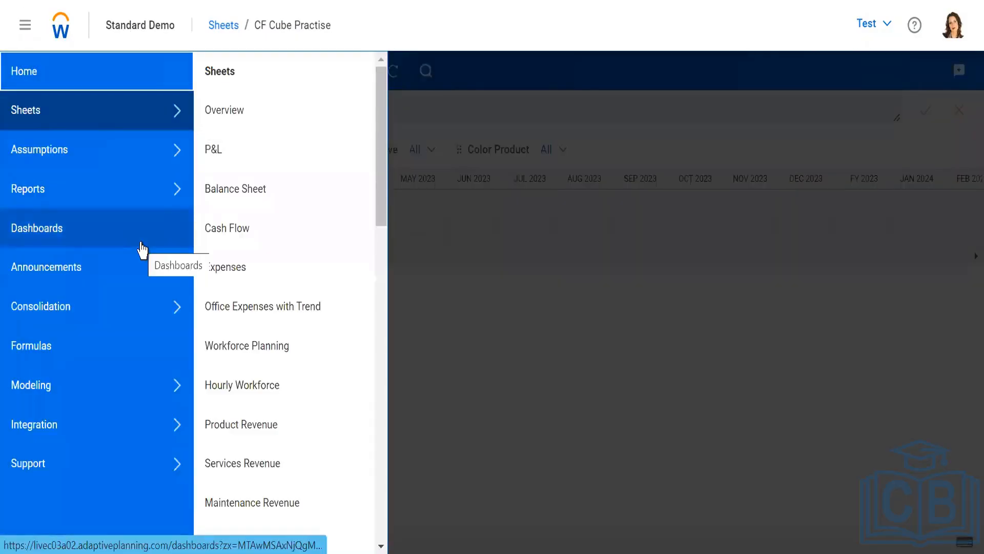
pyautogui.click(176, 425)
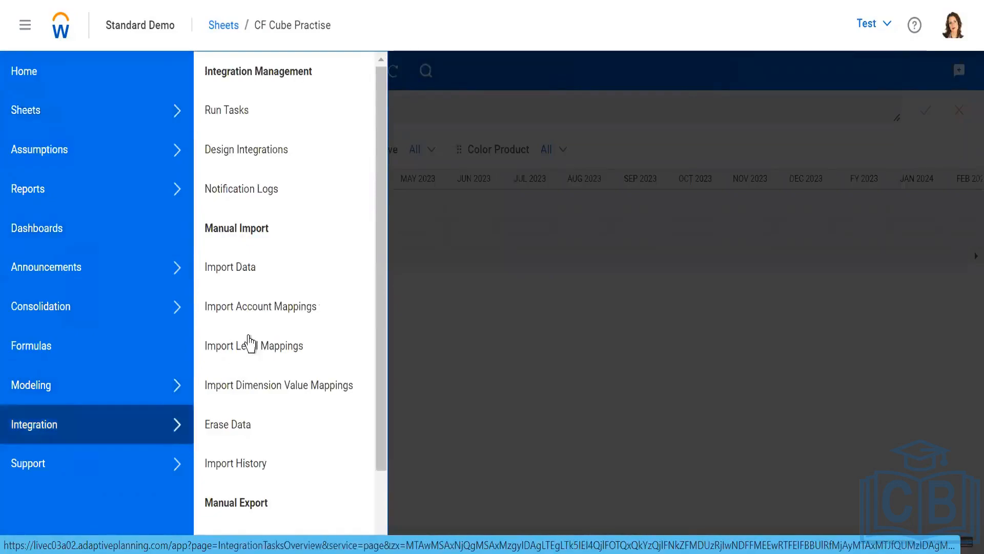
pyautogui.rightClick(237, 265)
pyautogui.click(297, 271)
pyautogui.click(543, 339)
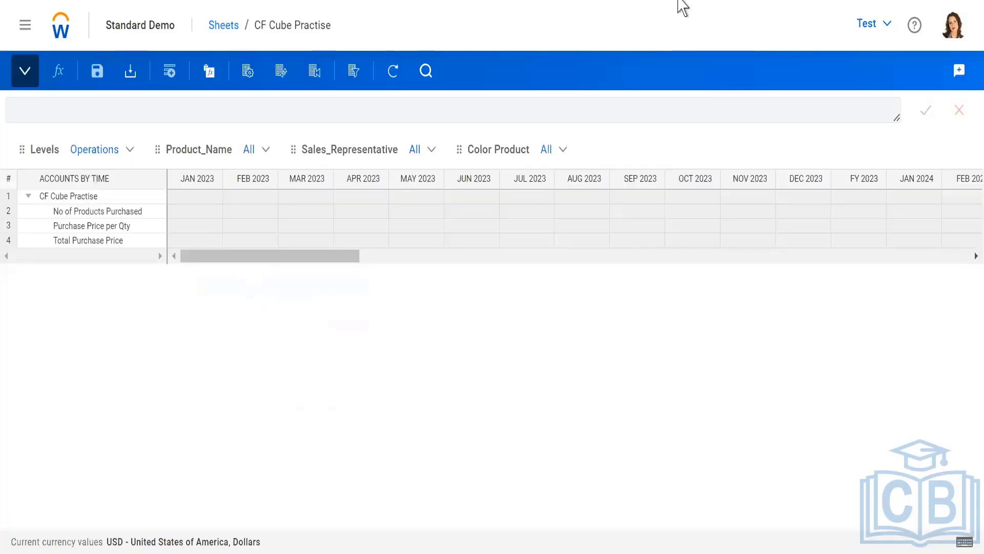
pyautogui.hotkey('ctrl', 'Tab')
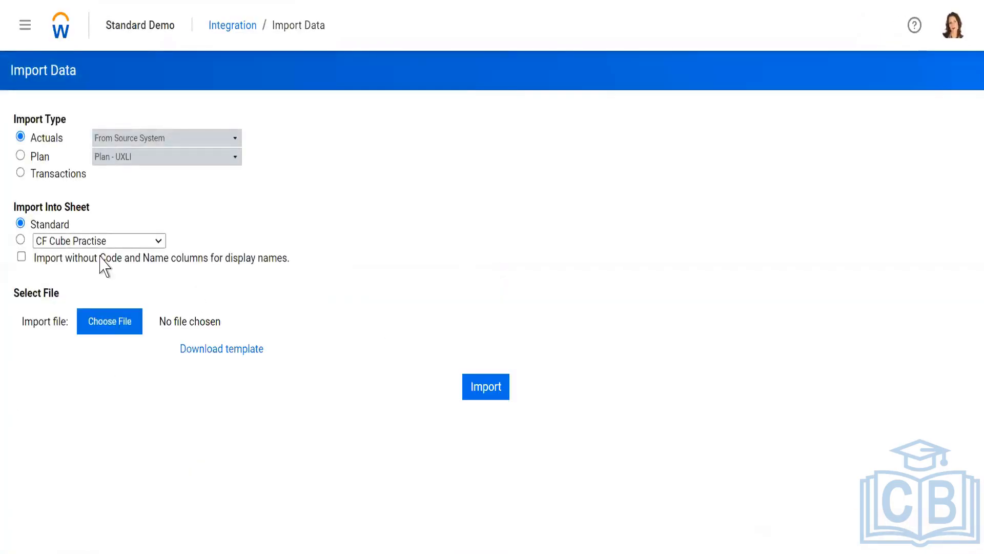
# - Set the import type to Plan with the Test version from the Practise folder under FX Analysis
pyautogui.click(36, 156)
pyautogui.click(159, 157)
pyautogui.click(101, 312)
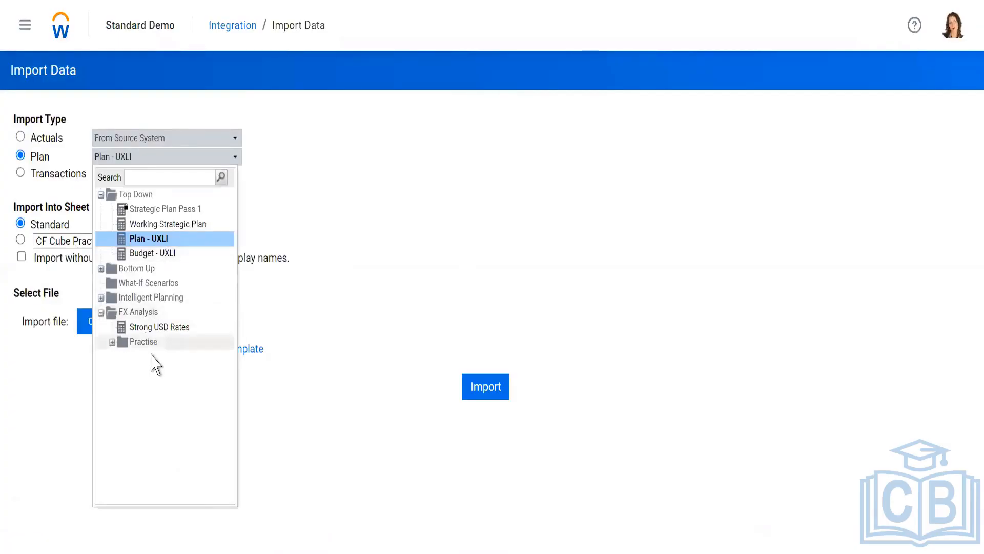
pyautogui.click(112, 342)
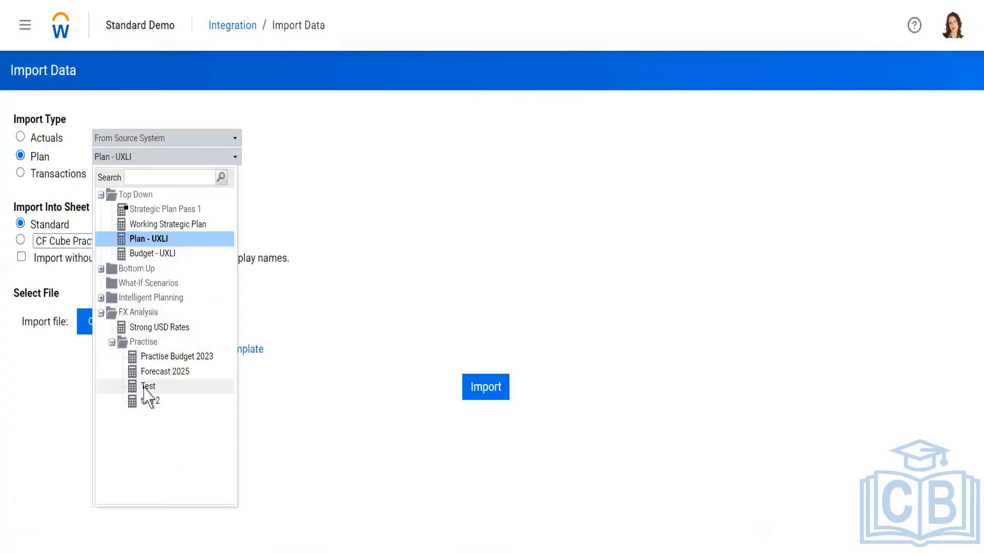
pyautogui.click(146, 387)
# - Choose CF Cube Practise as the sheet to import into, then download its import template and open it
pyautogui.click(35, 240)
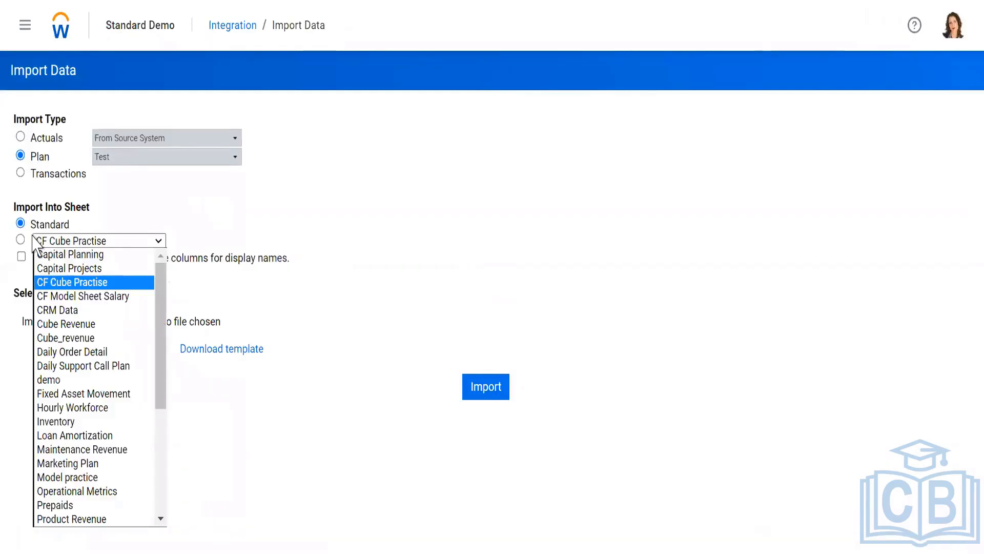
pyautogui.click(21, 244)
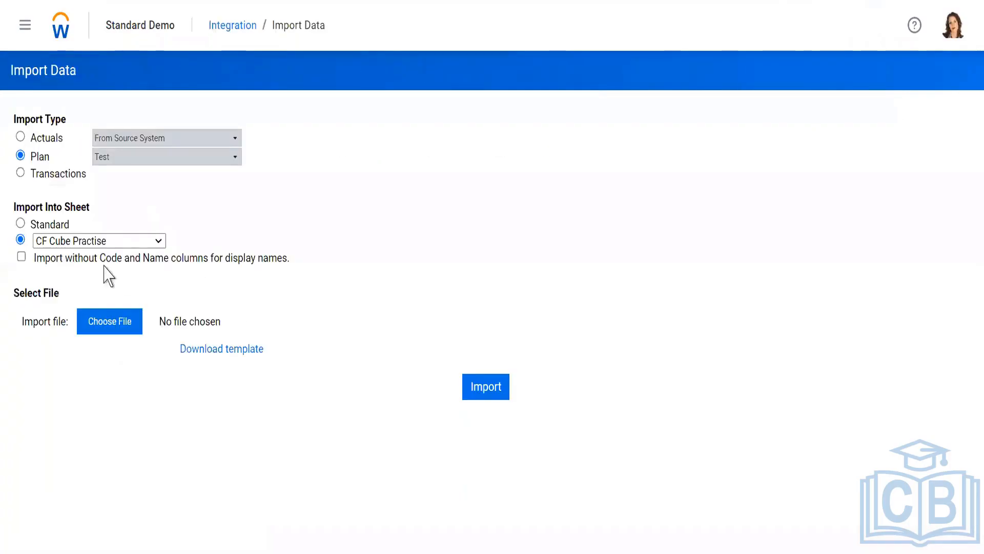
pyautogui.click(213, 354)
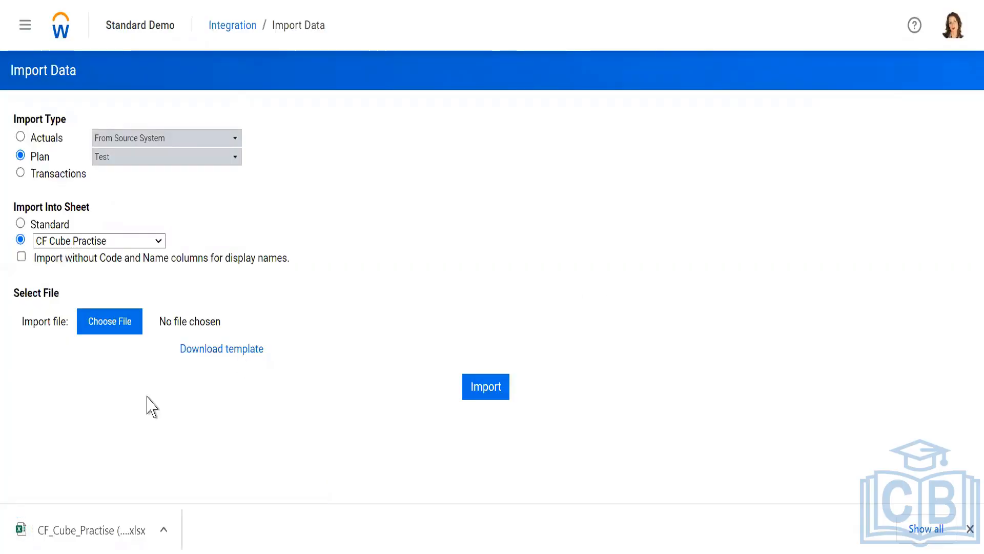
pyautogui.click(113, 533)
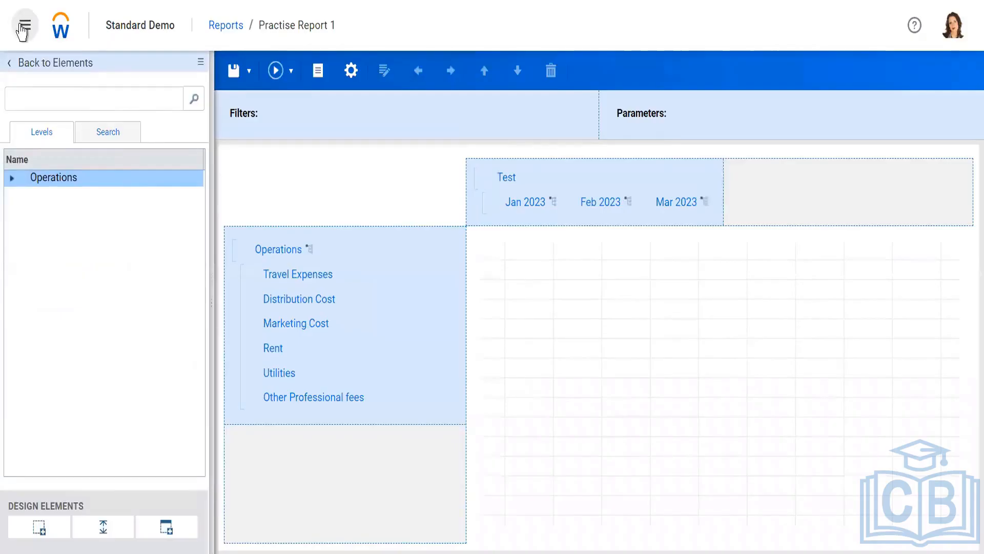
# - Open the cube accounts of the CF Cube Practise sheet from the level assigned sheets in Modeling
pyautogui.click(22, 31)
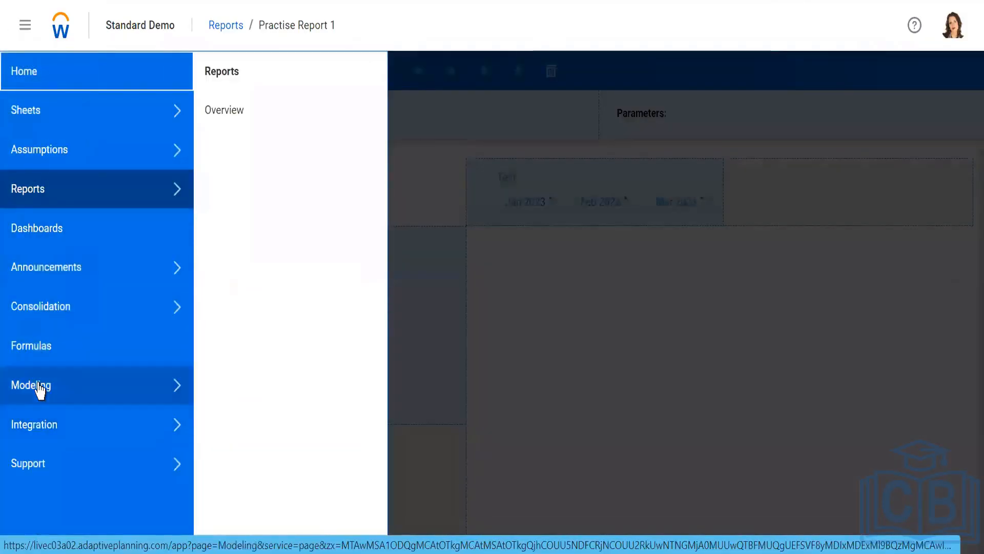
pyautogui.click(39, 389)
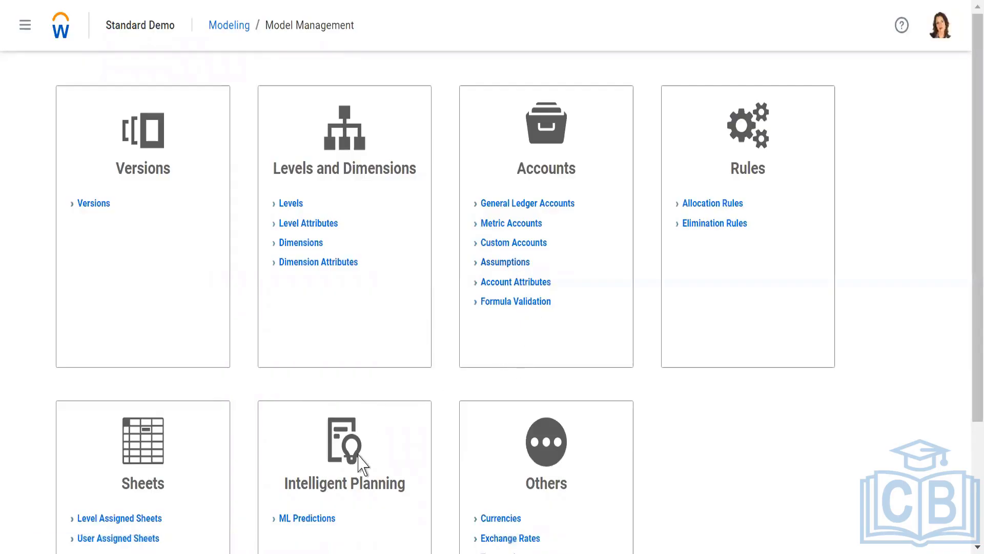
pyautogui.scroll(-3, 359, 464)
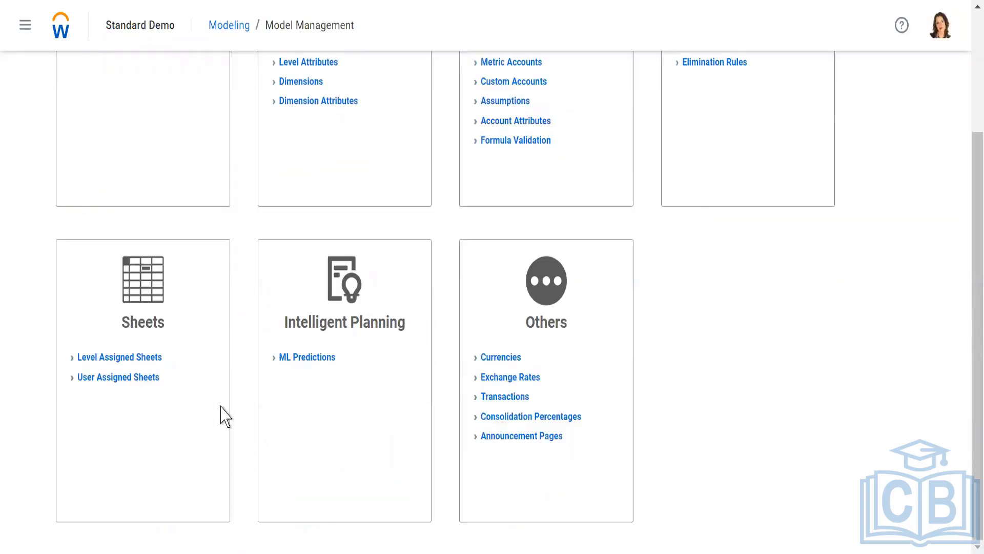
pyautogui.click(124, 358)
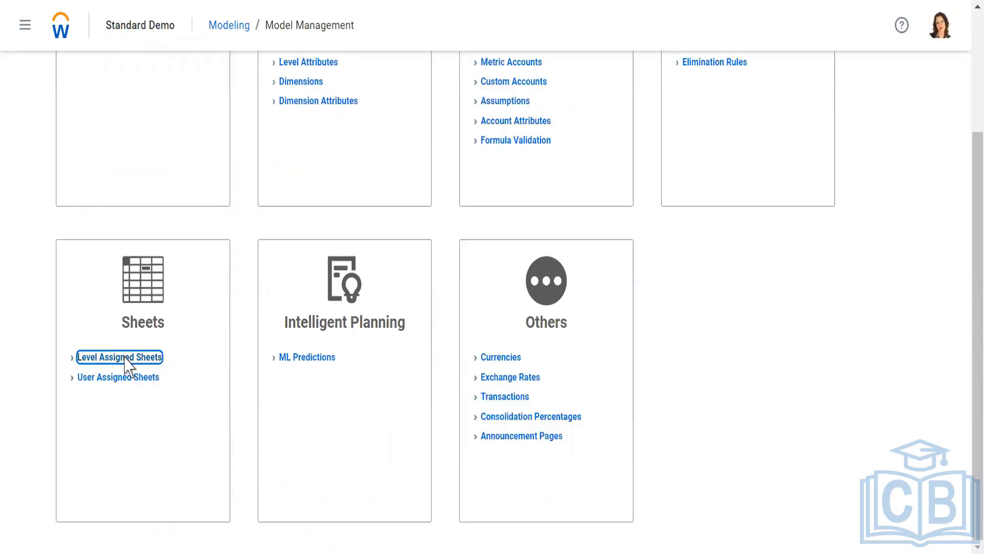
pyautogui.click(968, 4)
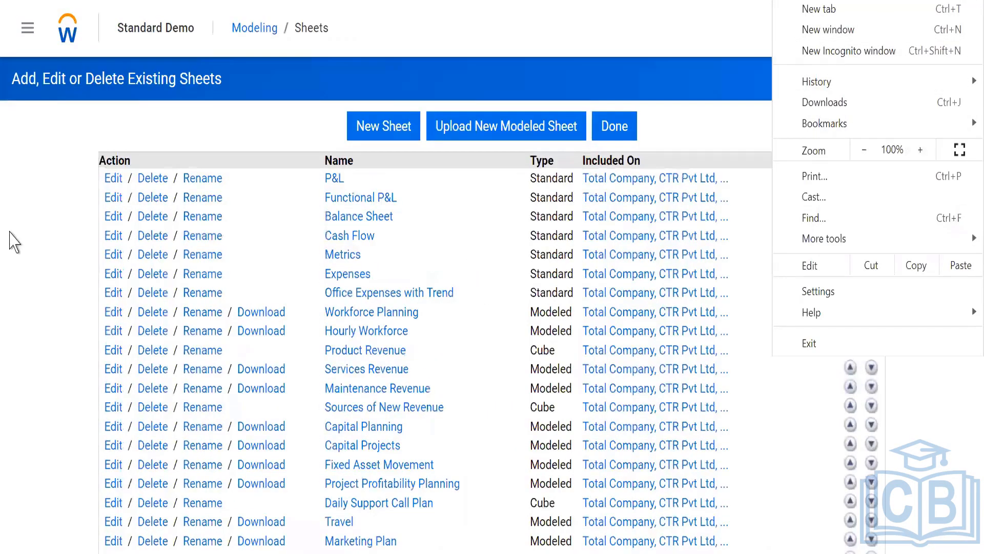
pyautogui.click(10, 232)
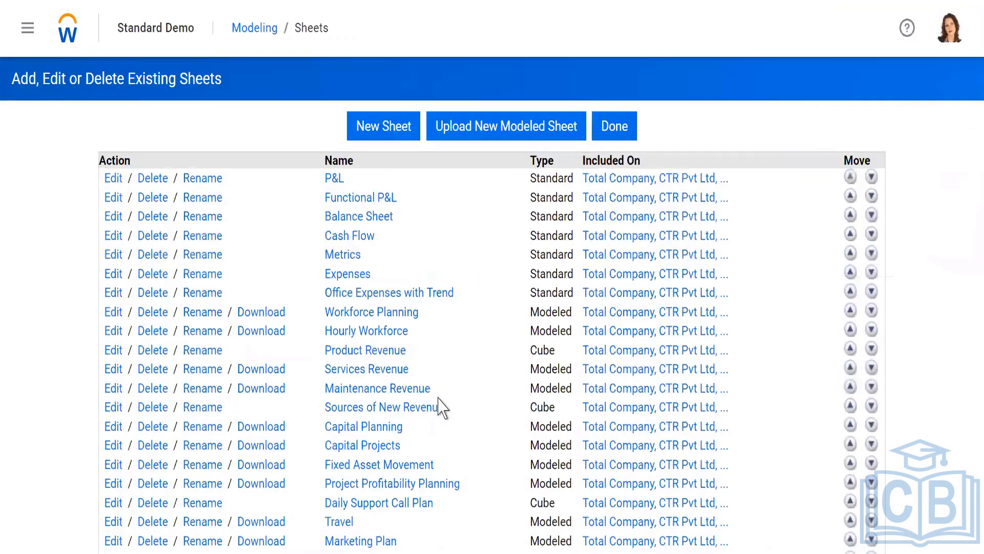
pyautogui.scroll(-10, 426, 406)
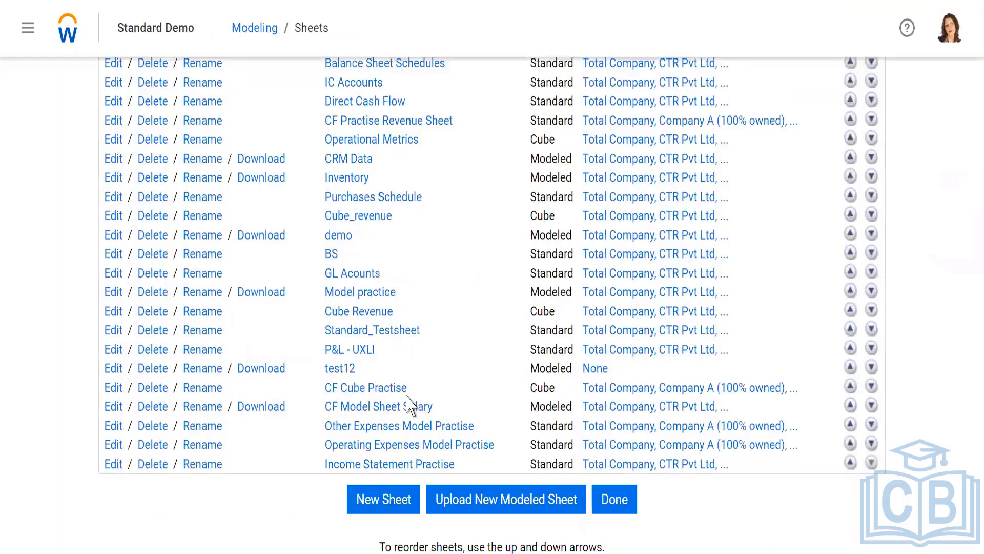
pyautogui.click(377, 393)
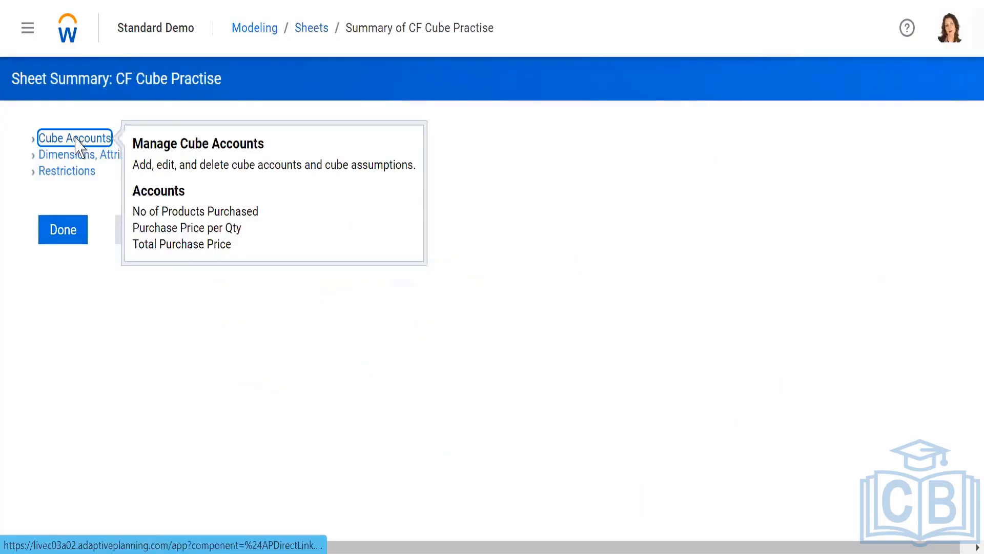
pyautogui.click(75, 139)
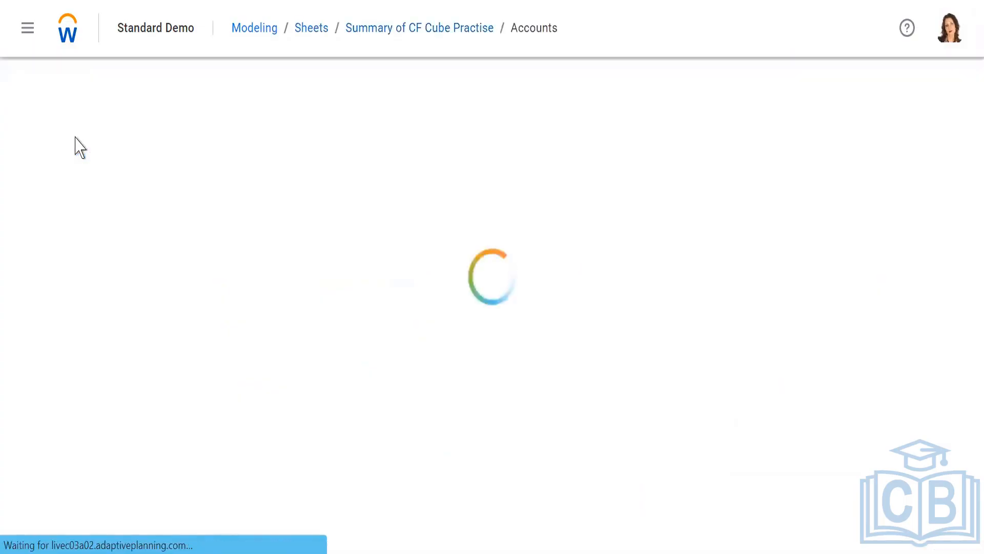
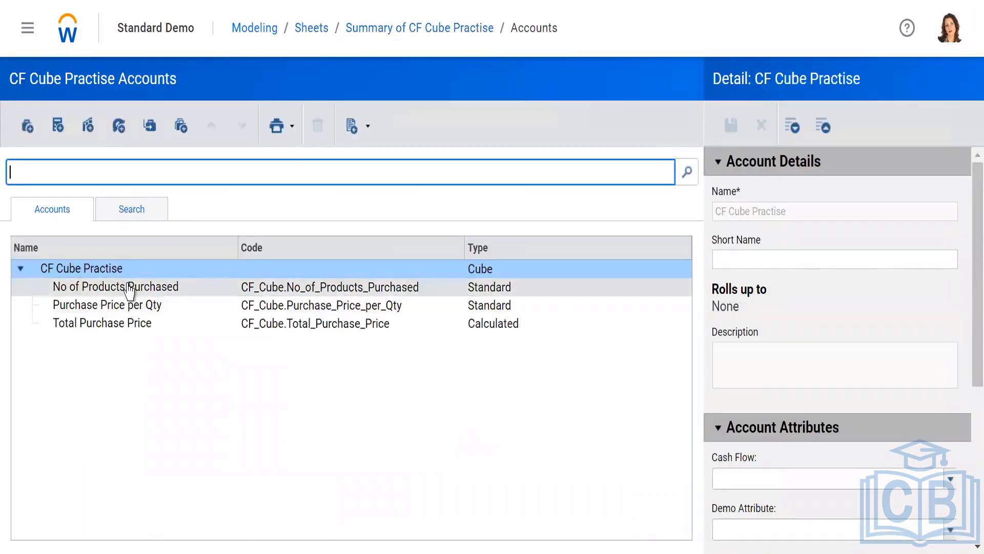
# - Copy the account name No of Products Purchased into cell A2 of the Excel template and fit column A to its text
pyautogui.click(131, 286)
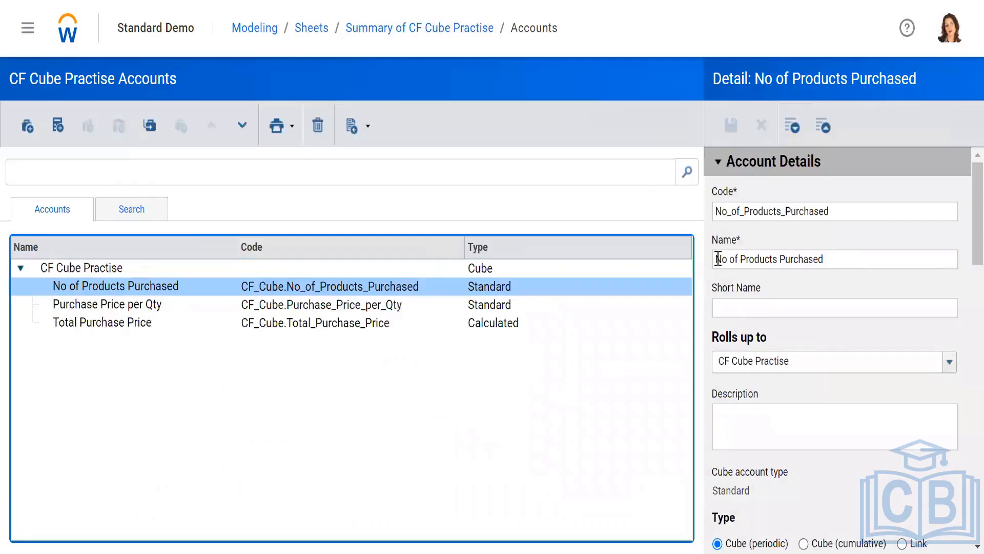
pyautogui.click(719, 258)
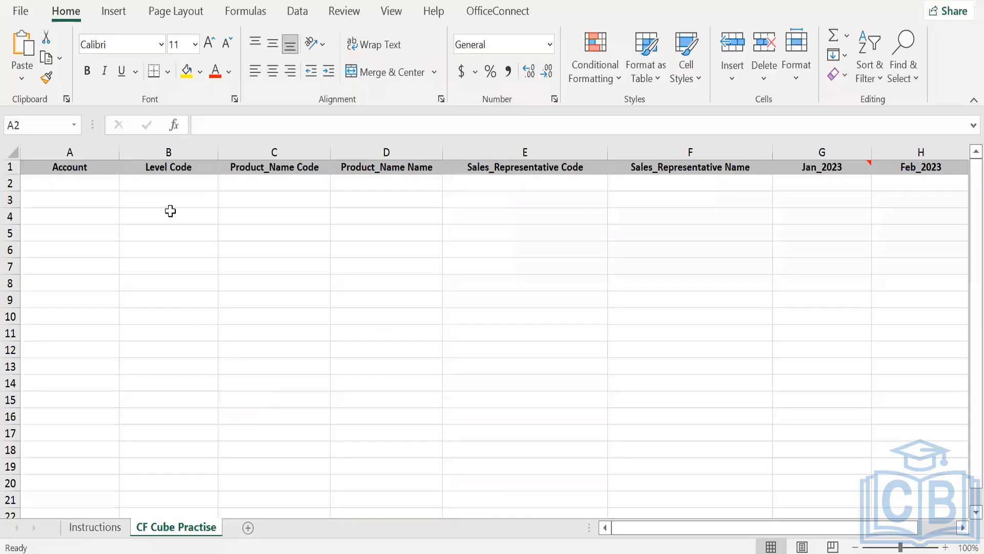
pyautogui.write('No of Products Purchased')
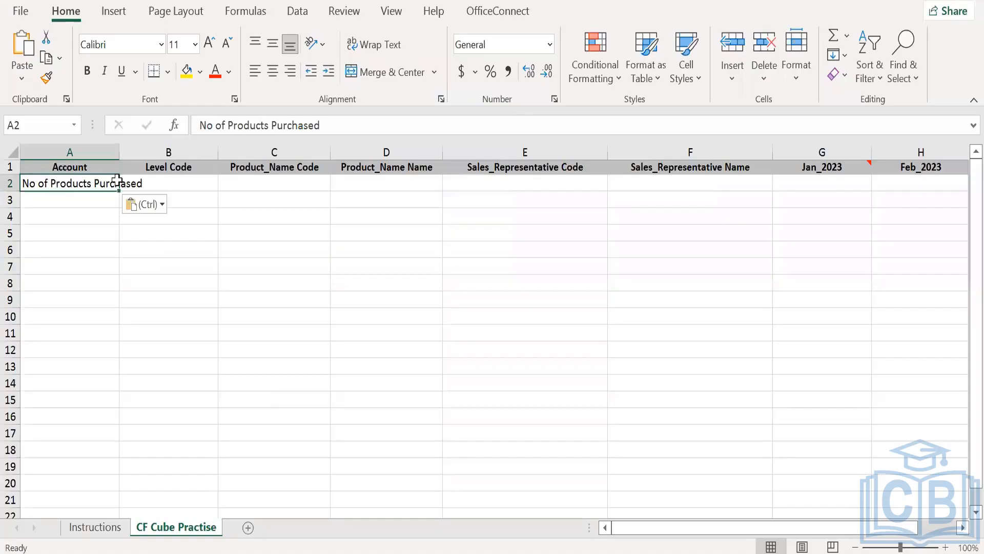
pyautogui.doubleClick(119, 151)
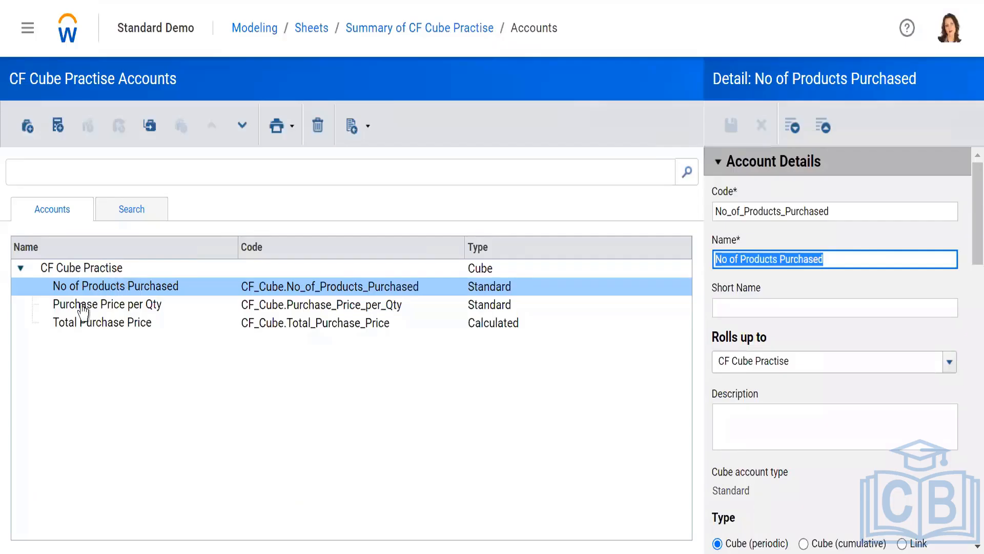
# - Copy the account name Purchase Price per Qty from the cube accounts into cell A3 of the Excel template
pyautogui.click(82, 306)
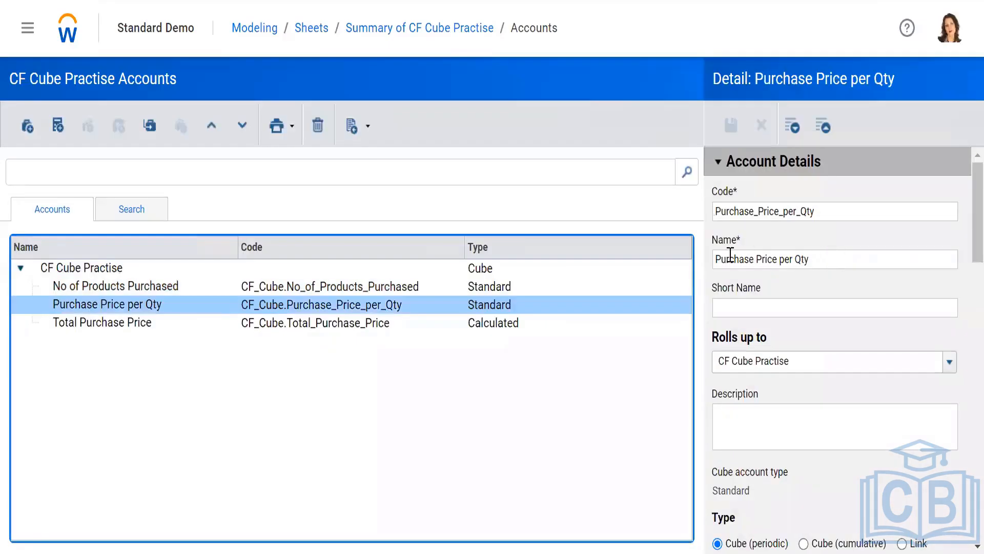
pyautogui.click(730, 256)
pyautogui.hotkey('ctrl', 'c')
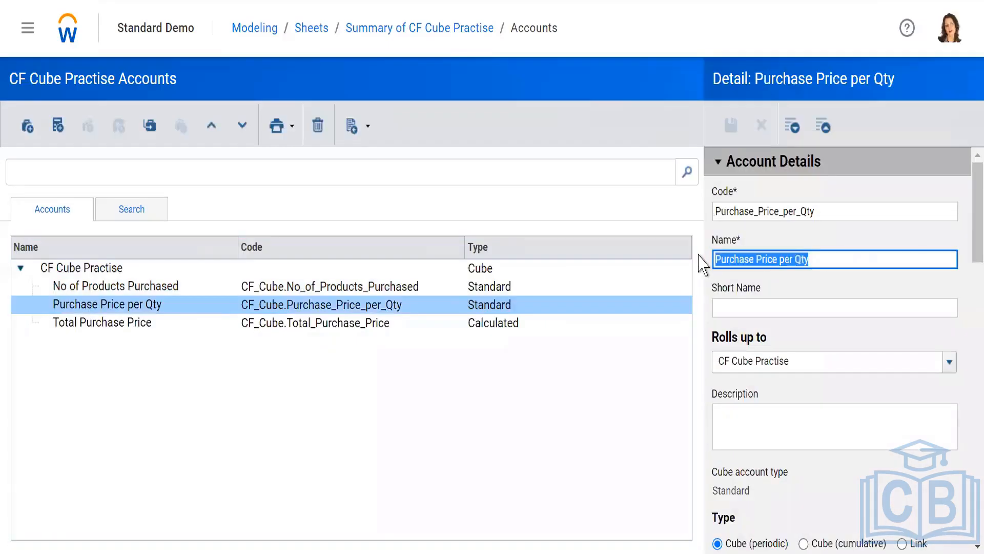
pyautogui.hotkey('alt', 'Tab')
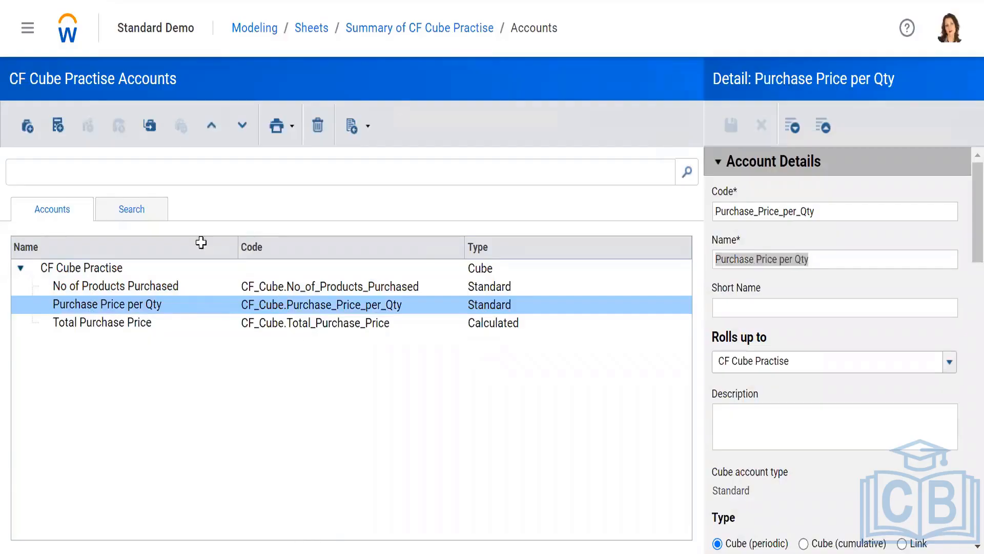
pyautogui.click(93, 202)
pyautogui.hotkey('ctrl', 'v')
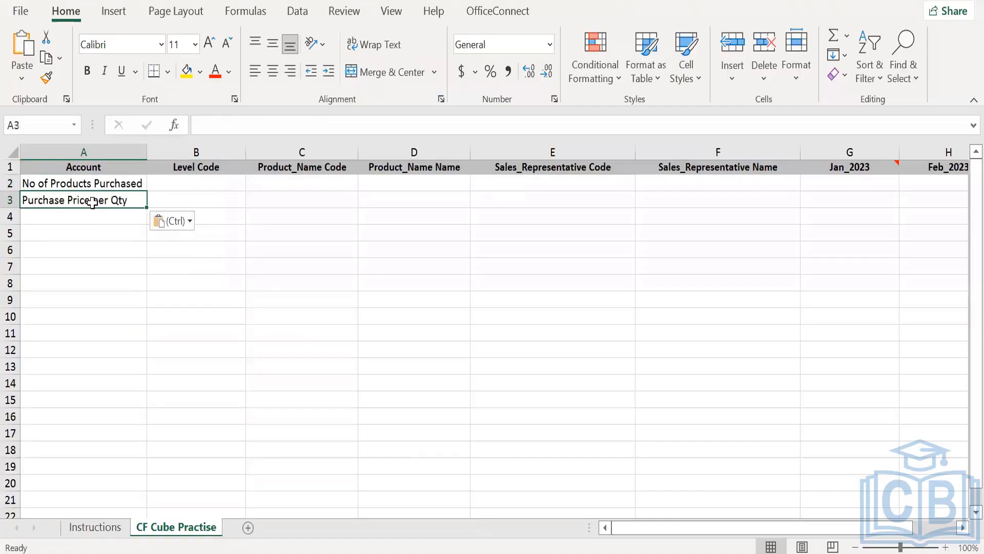
pyautogui.click(256, 266)
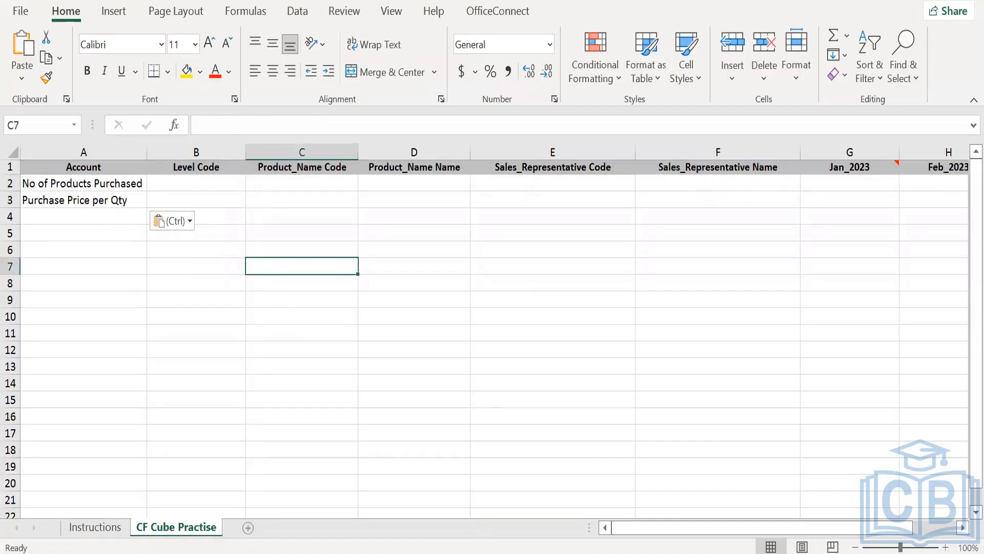
# - Switch to Adaptive Planning, open Levels from Modeling, and search the levels for store
pyautogui.click(231, 510)
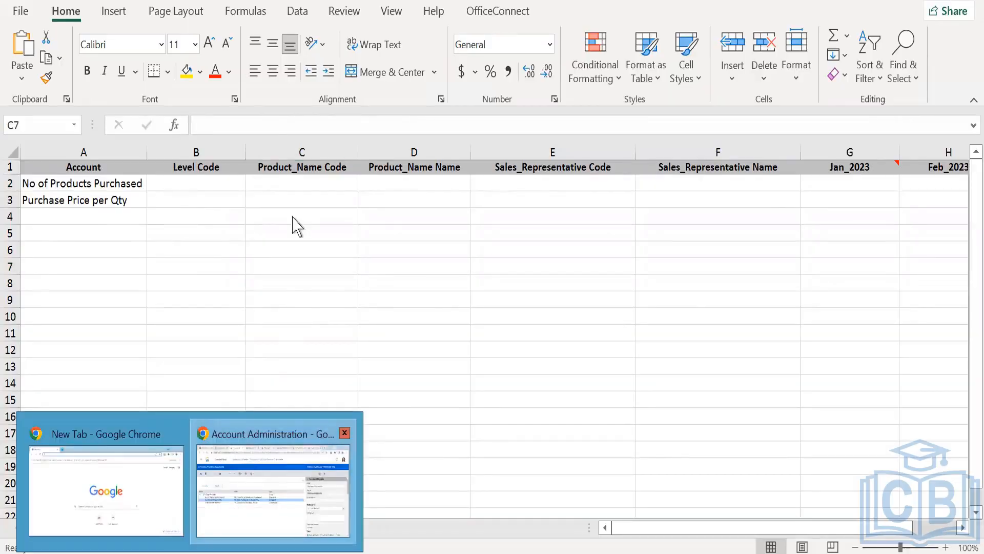
pyautogui.click(257, 29)
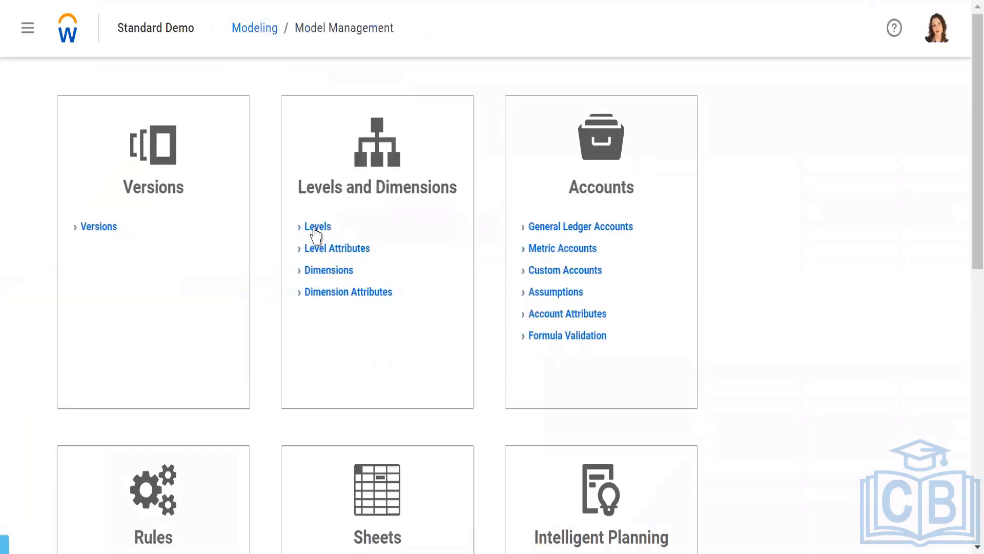
pyautogui.click(316, 227)
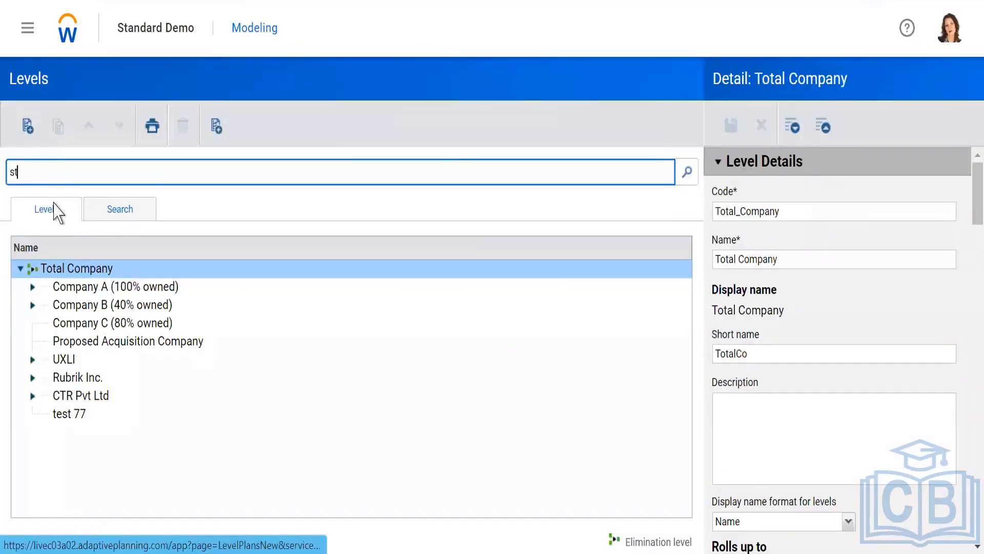
pyautogui.write('ore')
pyautogui.press('Return')
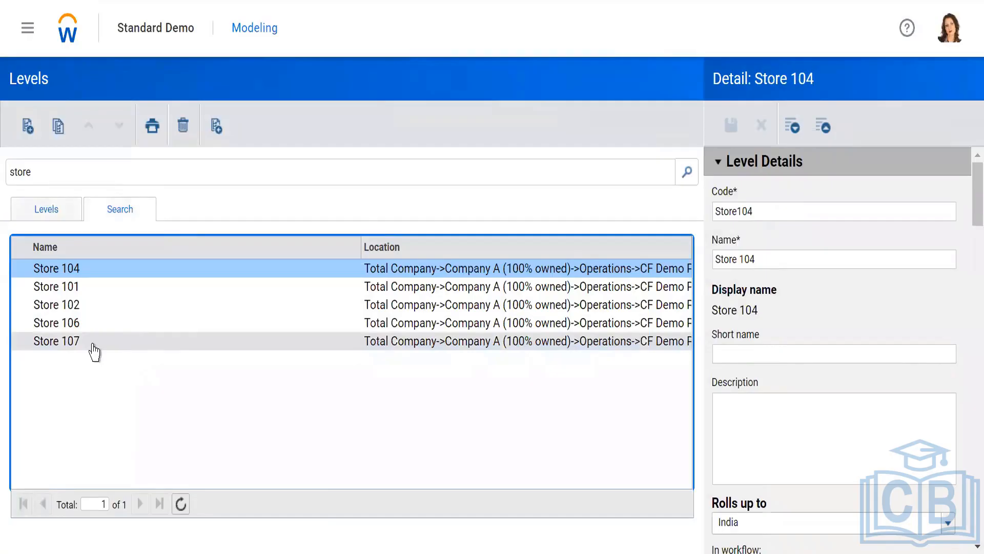
# - Copy the level code Store_107 from the Store 107 details into cells B2 and B3 of the Excel template
pyautogui.click(94, 344)
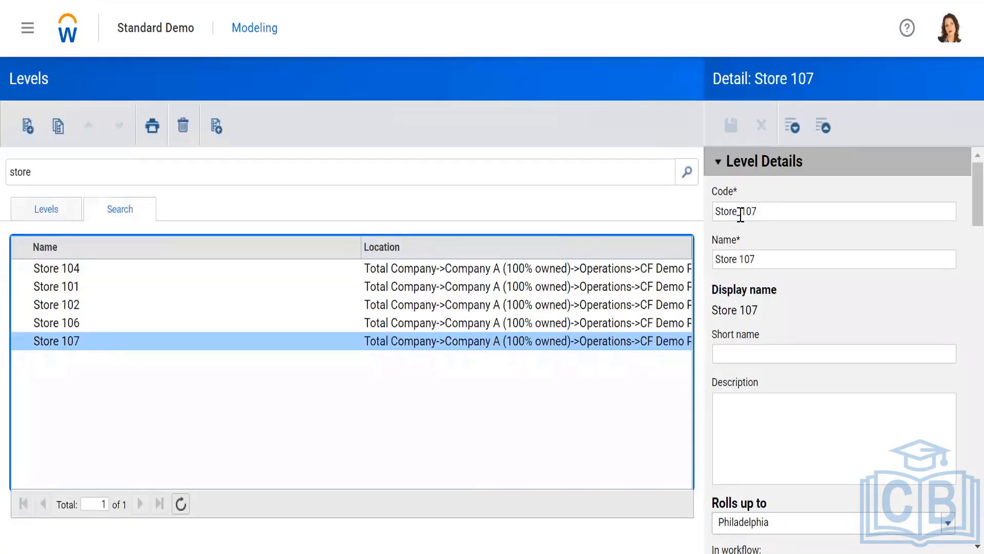
pyautogui.click(741, 211)
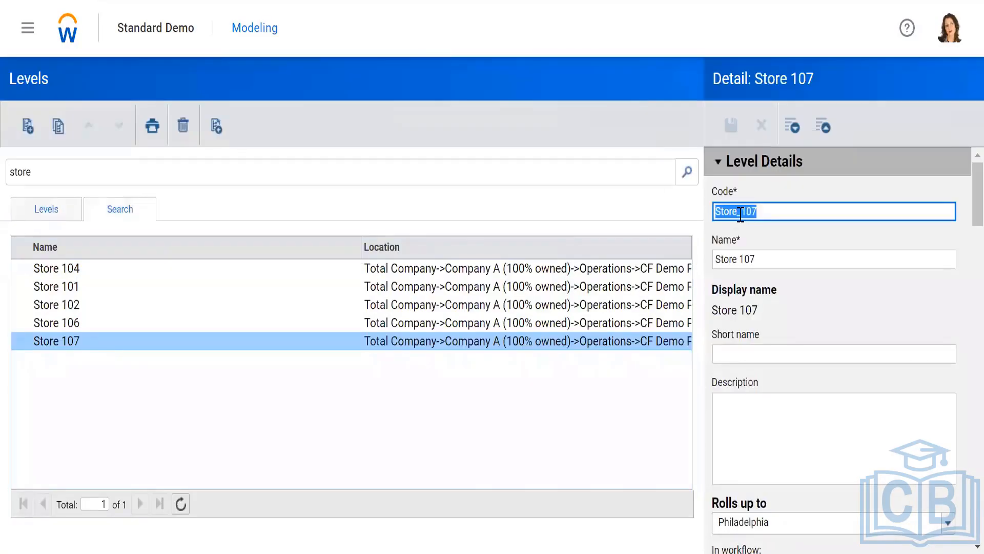
pyautogui.hotkey('alt', 'Tab')
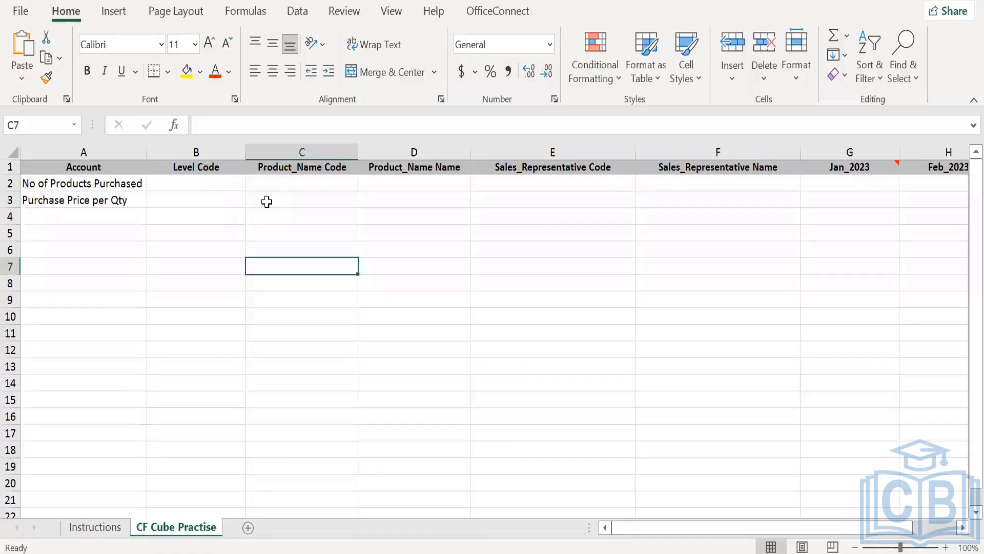
pyautogui.click(179, 182)
pyautogui.write('Store_107')
pyautogui.click(190, 203)
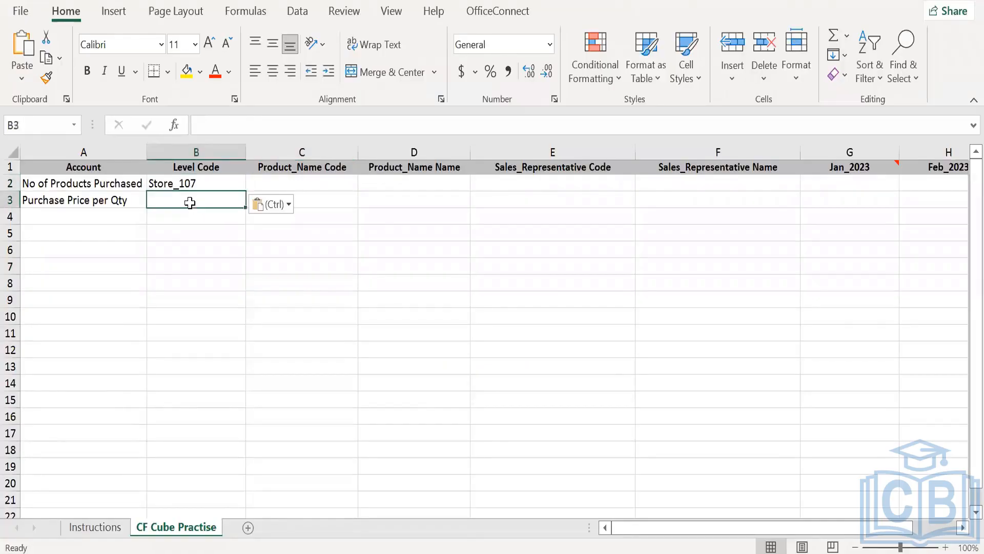
pyautogui.write('Store_107')
pyautogui.click(191, 252)
pyautogui.press('Escape')
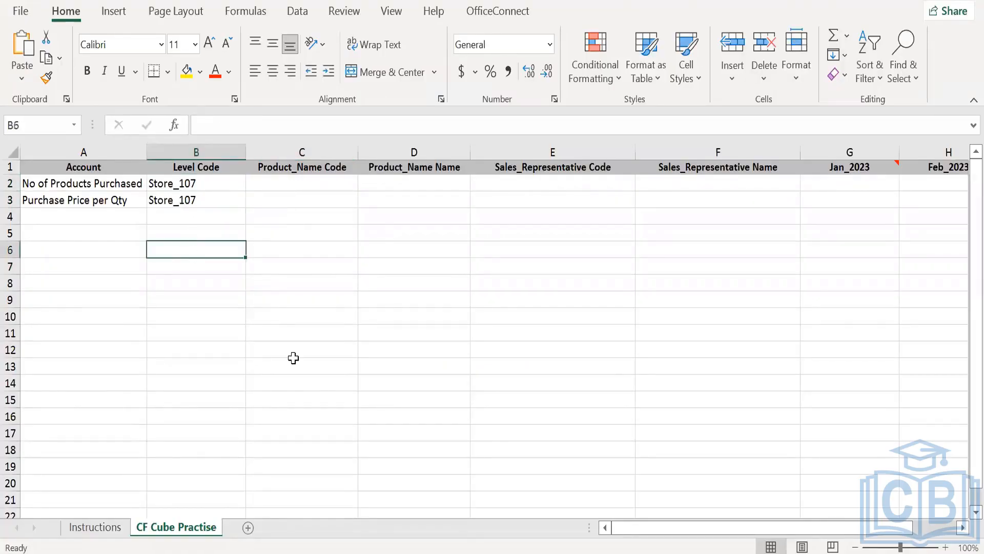
# - Copy the level code Store_106 from the Store 106 details in Adaptive Planning into cells B4 and B5 of the Excel template
pyautogui.click(190, 553)
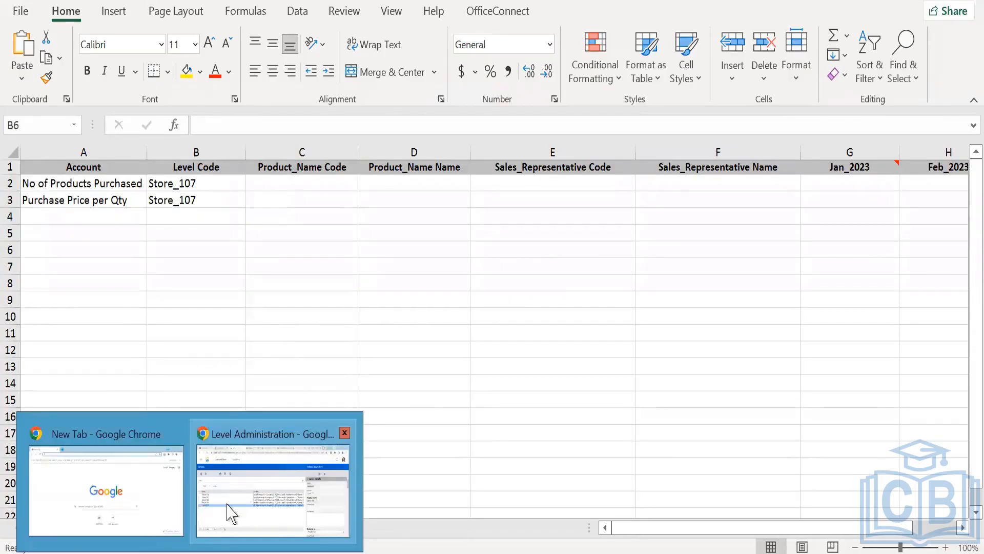
pyautogui.click(234, 511)
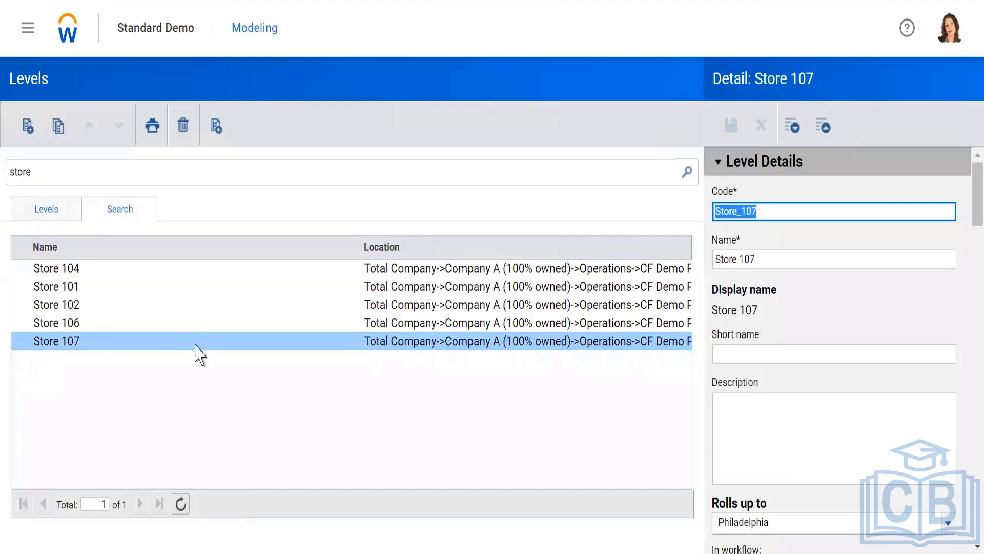
pyautogui.click(72, 324)
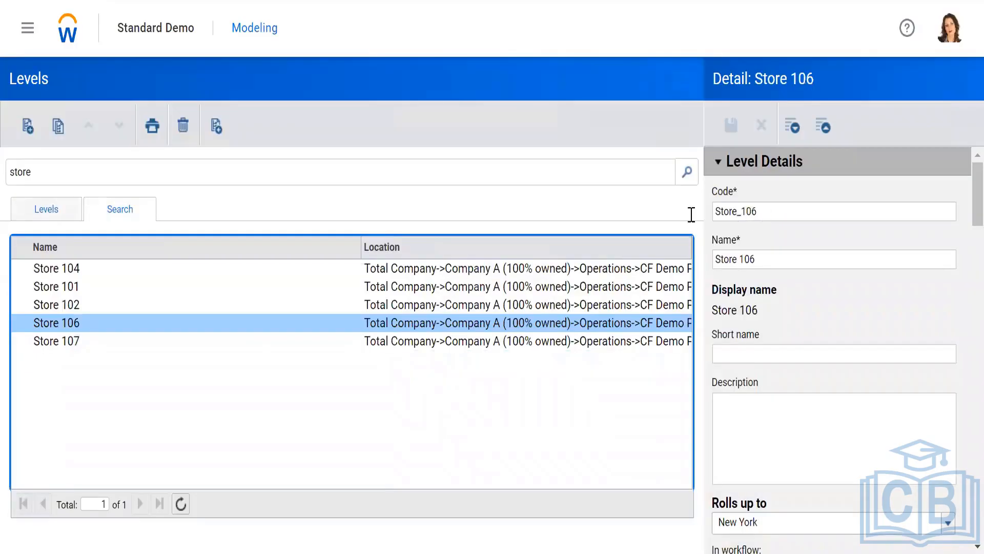
pyautogui.moveTo(759, 212); pyautogui.dragTo(680, 214)
pyautogui.hotkey('ctrl', 'c')
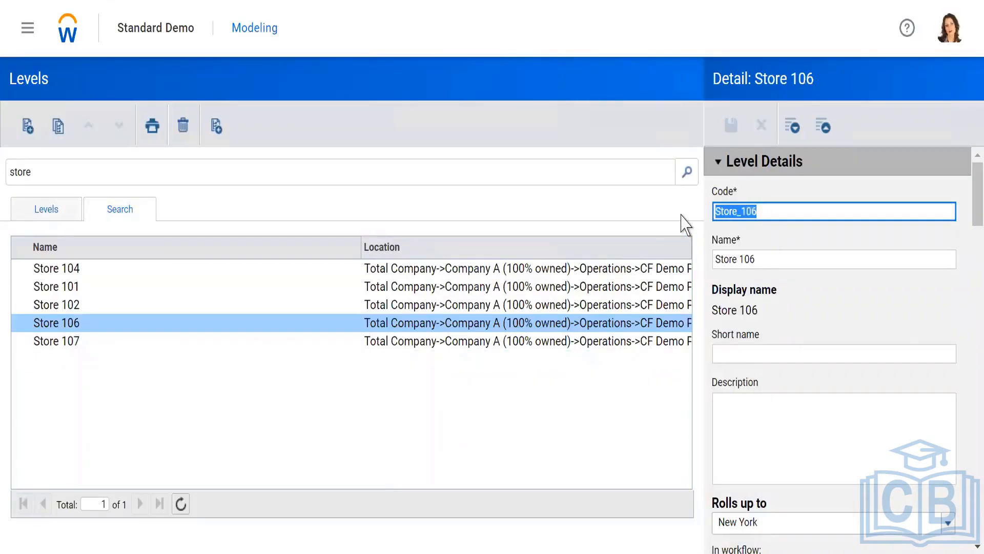
pyautogui.click(310, 551)
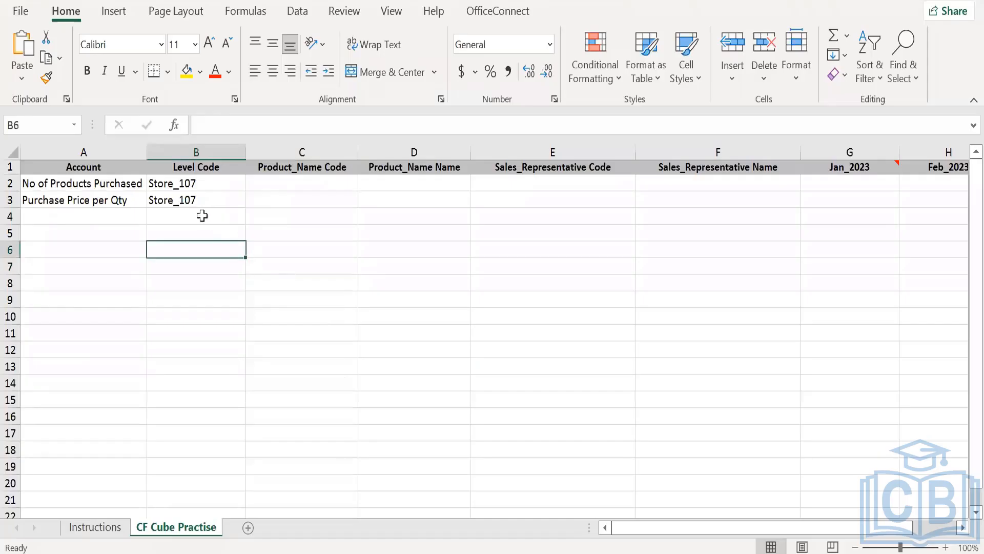
pyautogui.click(192, 221)
pyautogui.hotkey('ctrl', 'v')
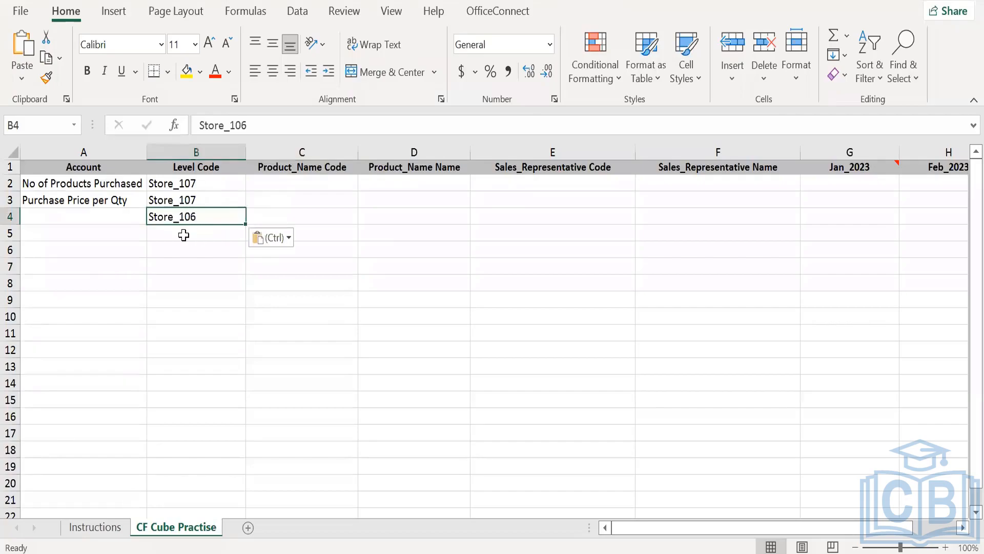
pyautogui.click(183, 235)
pyautogui.hotkey('ctrl', 'v')
# - Copy the two account names from cells A2:A3 into A4:A5 for the Store_106 rows
pyautogui.click(64, 186)
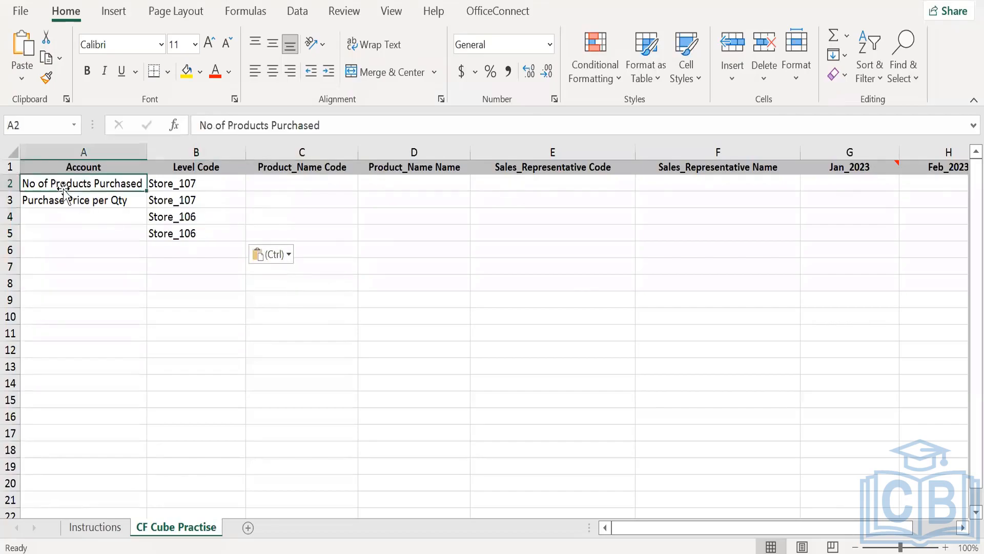
pyautogui.moveTo(64, 192); pyautogui.dragTo(64, 200)
pyautogui.hotkey('ctrl', 'c')
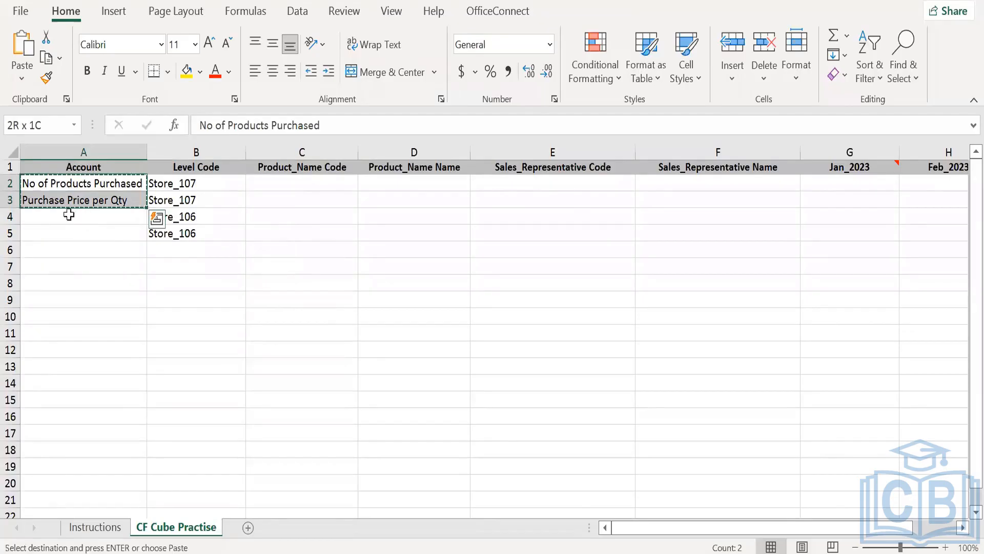
pyautogui.click(66, 215)
pyautogui.hotkey('ctrl', 'v')
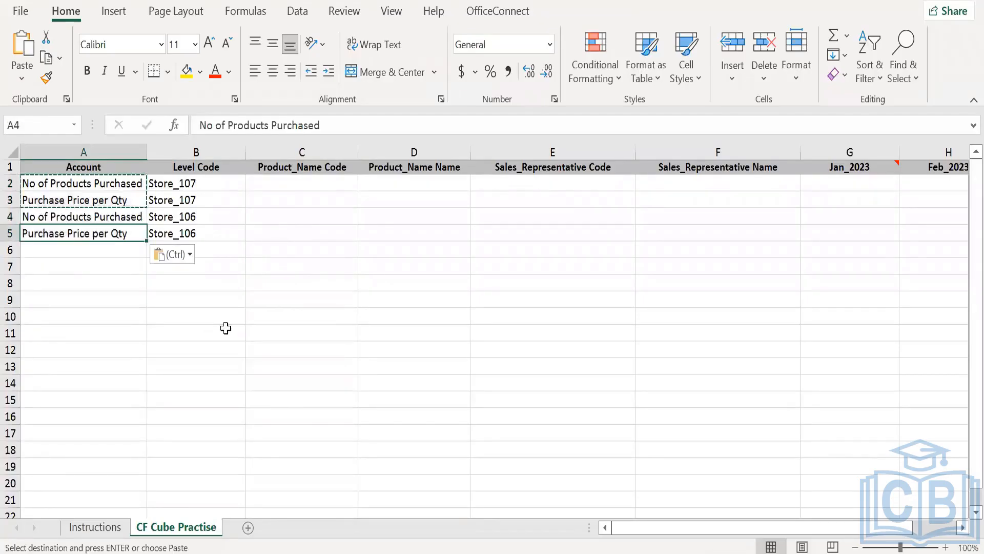
pyautogui.press('Return')
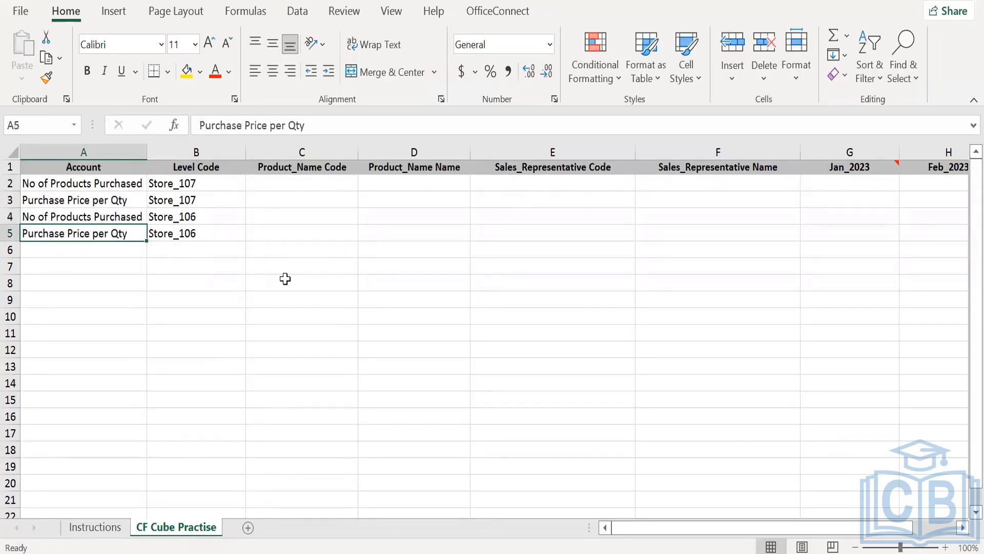
pyautogui.click(285, 278)
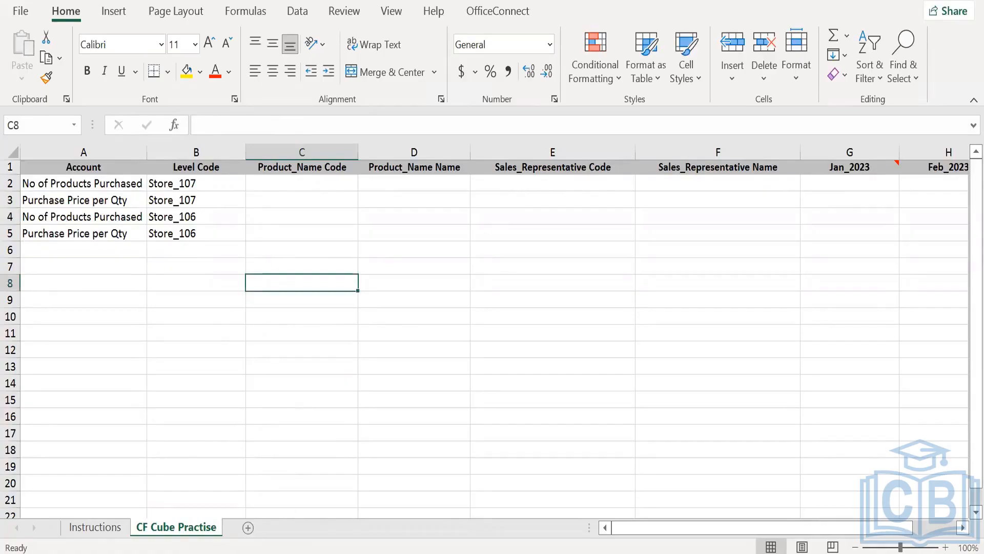
# - Switch to Adaptive Planning and examine the Product_Name dimension values on the CF Cube Practise sheet
pyautogui.click(253, 494)
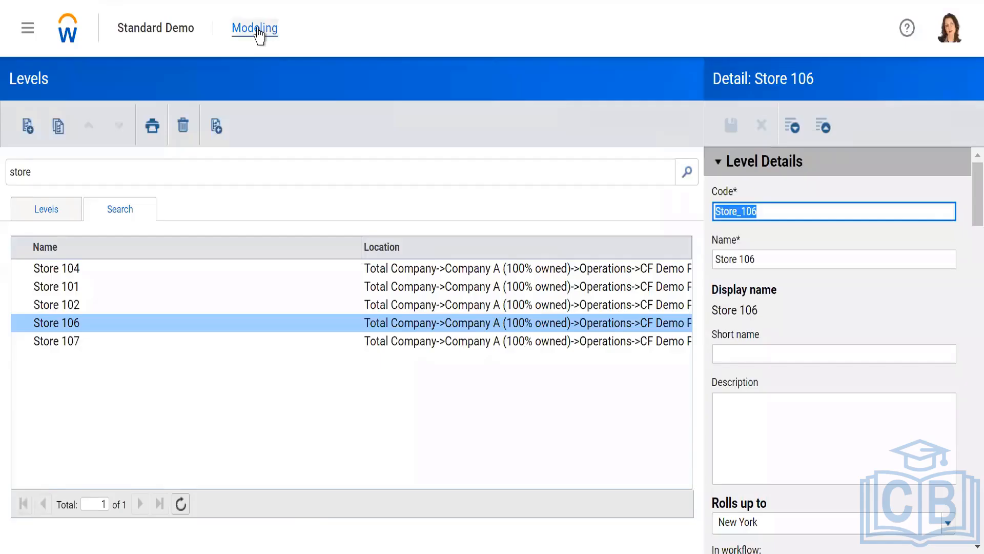
pyautogui.click(258, 30)
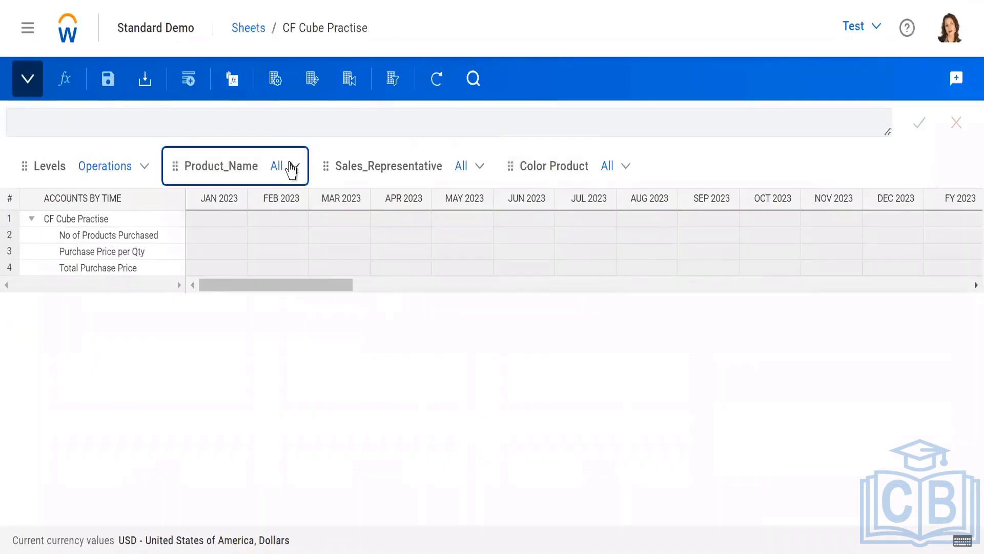
pyautogui.click(291, 168)
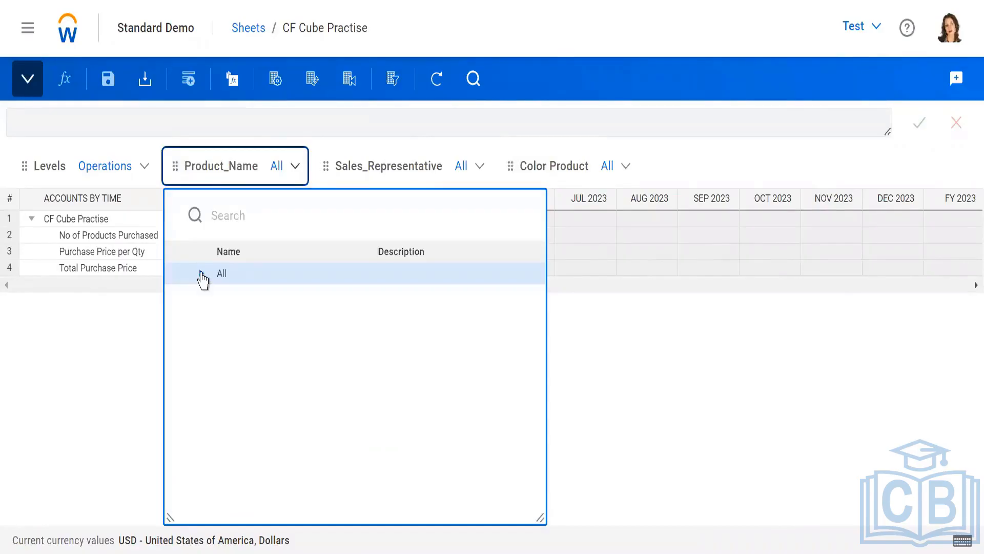
pyautogui.click(201, 275)
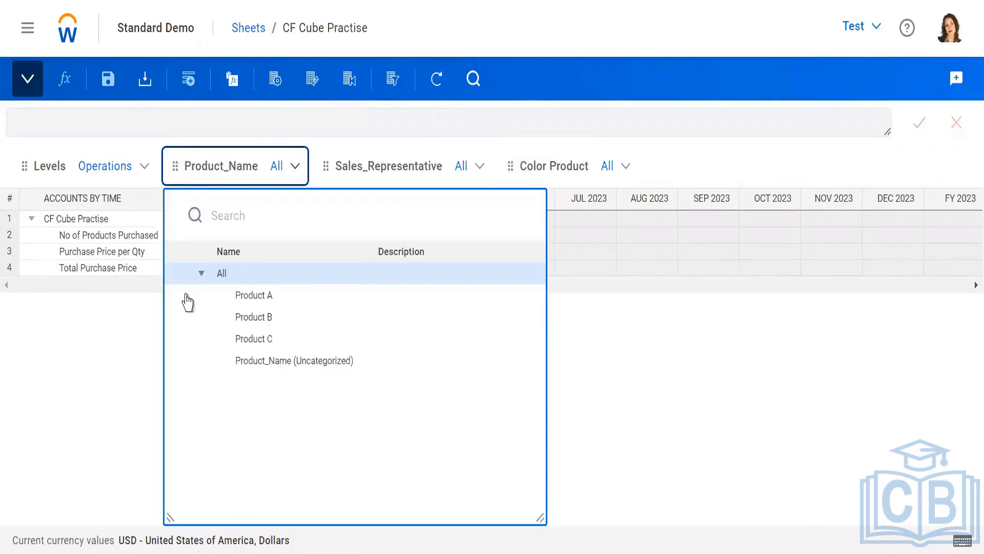
pyautogui.click(123, 359)
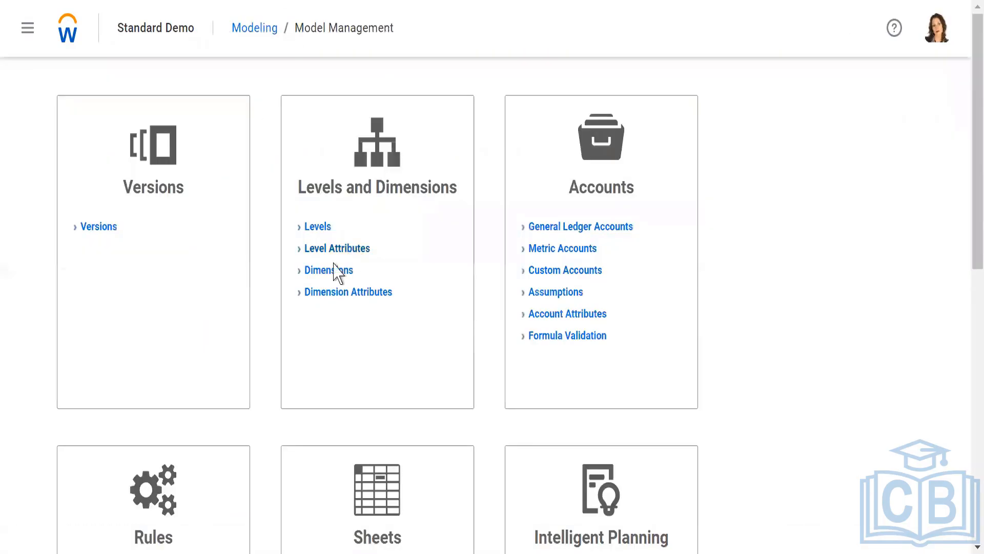
# - Open Dimensions from Modeling and display the details of Product A under Product_Name
pyautogui.click(329, 272)
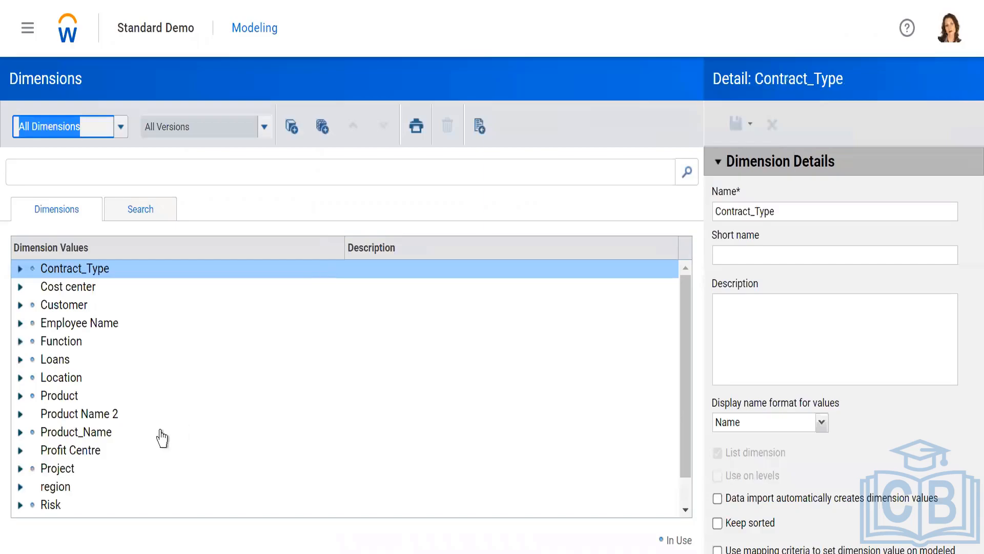
pyautogui.scroll(-1, 160, 435)
pyautogui.click(20, 399)
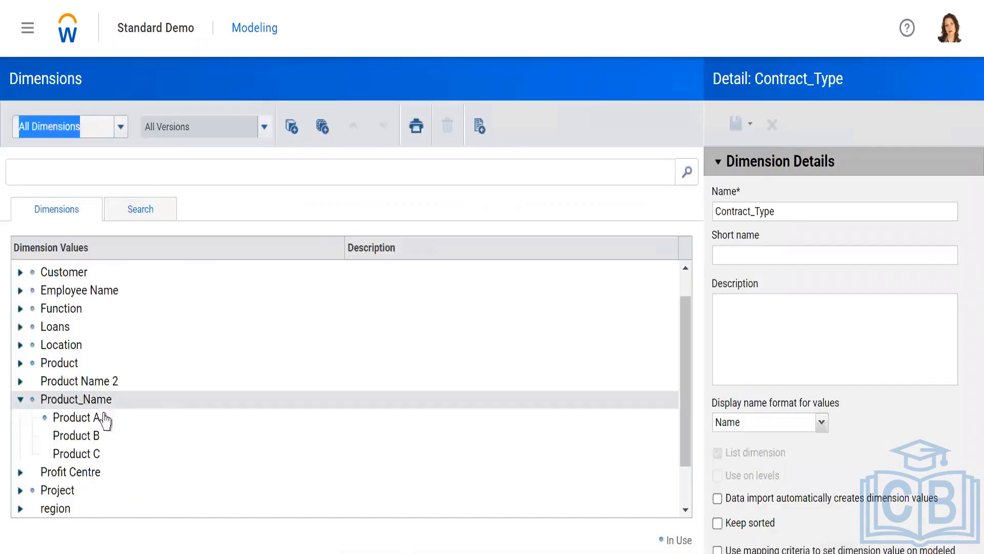
pyautogui.click(90, 417)
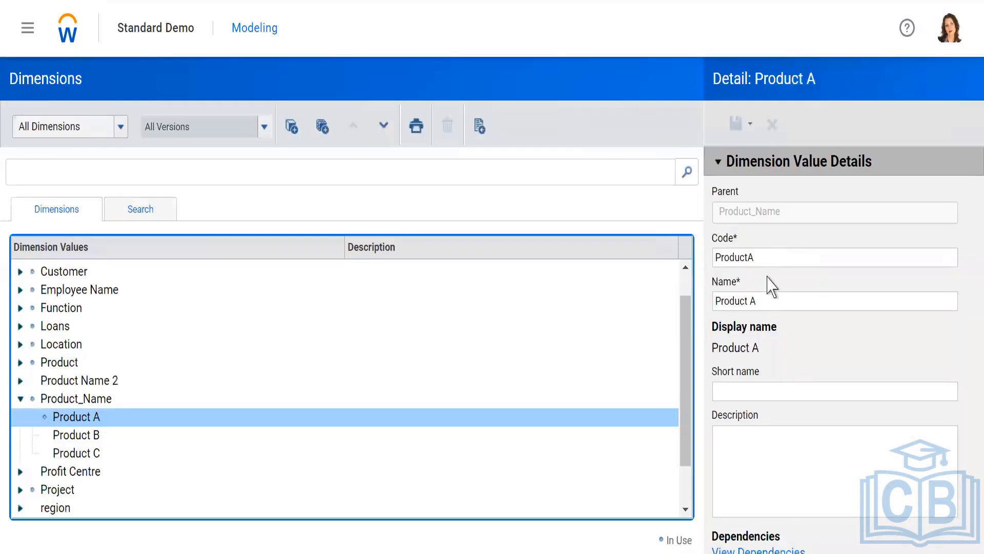
# - Copy the dimension value name Product A into cell D2 of the Excel template
pyautogui.click(769, 301)
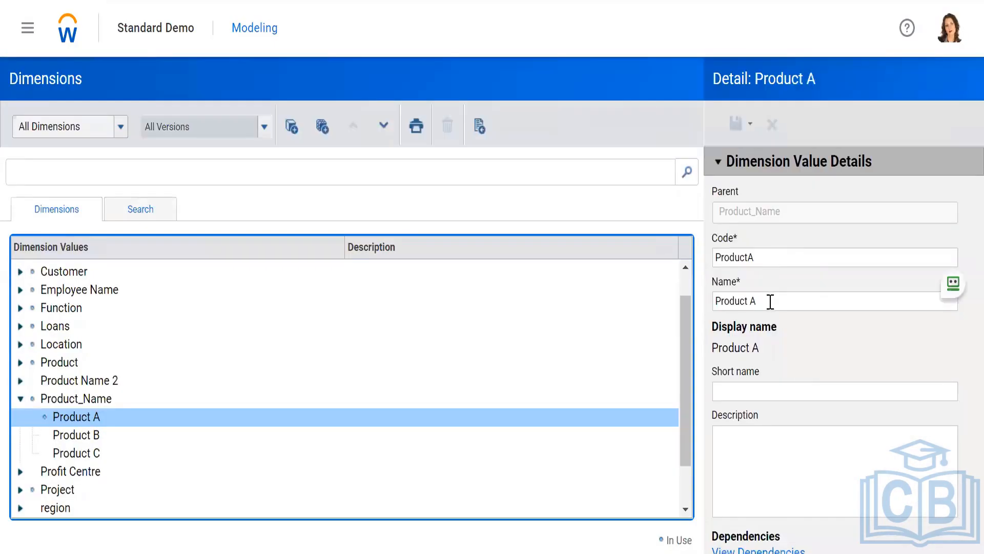
pyautogui.moveTo(769, 301); pyautogui.dragTo(703, 301)
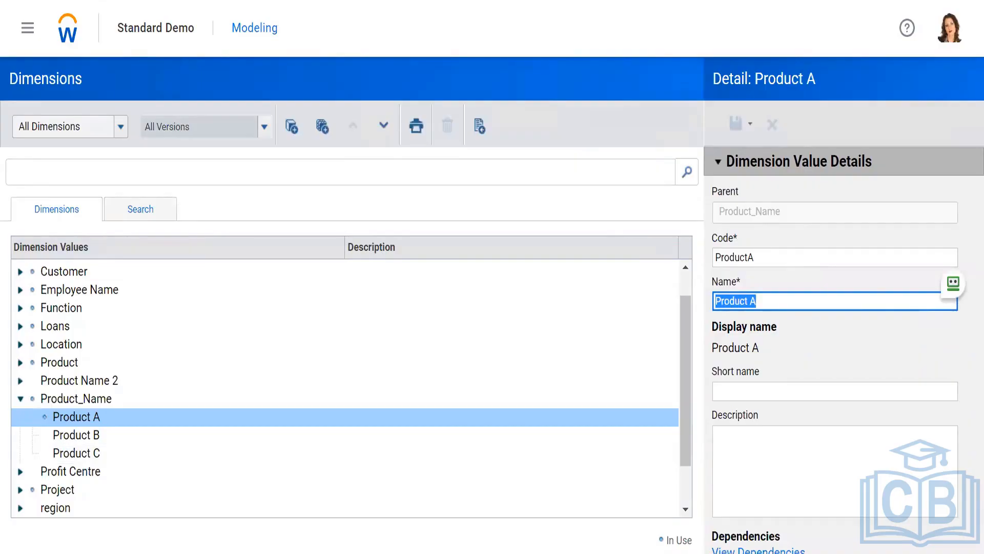
pyautogui.hotkey('alt', 'Tab')
pyautogui.click(304, 183)
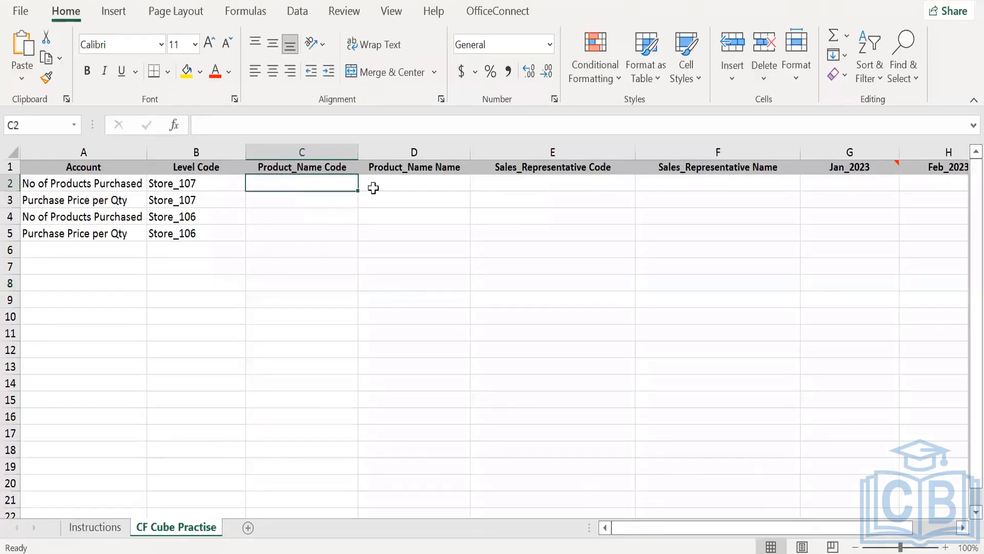
pyautogui.click(378, 188)
pyautogui.hotkey('ctrl', 'v')
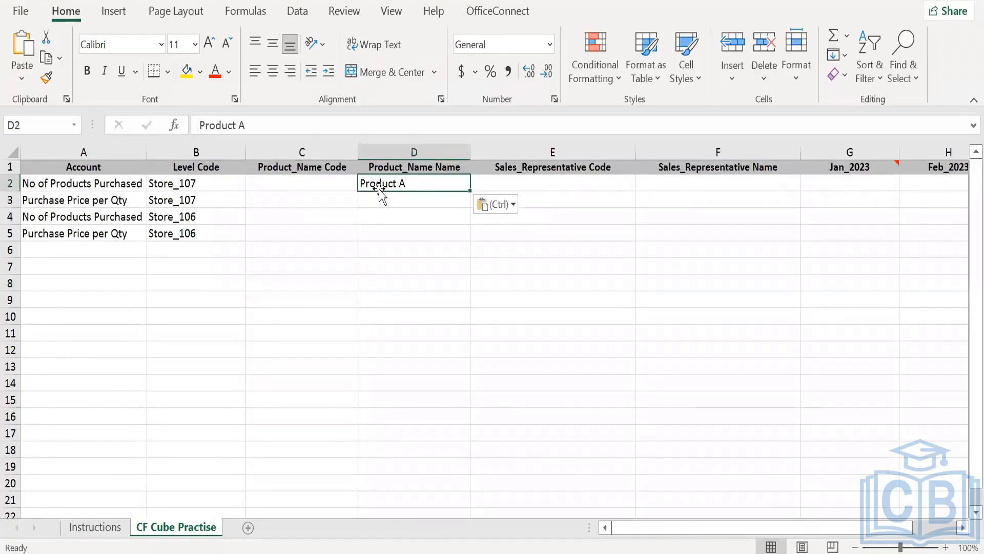
# - Check the product's code in Adaptive Planning and enter it as ProductA in cell C2 of the Excel template
pyautogui.hotkey('alt', 'Tab')
pyautogui.hotkey('alt', 'Tab')
pyautogui.click(311, 182)
pyautogui.hotkey('ctrl', 'v')
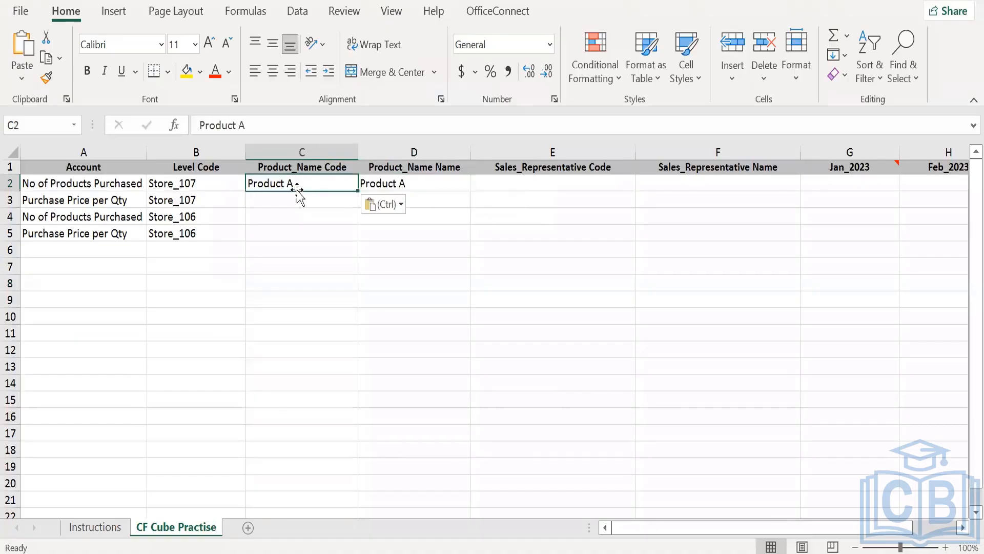
pyautogui.doubleClick(290, 184)
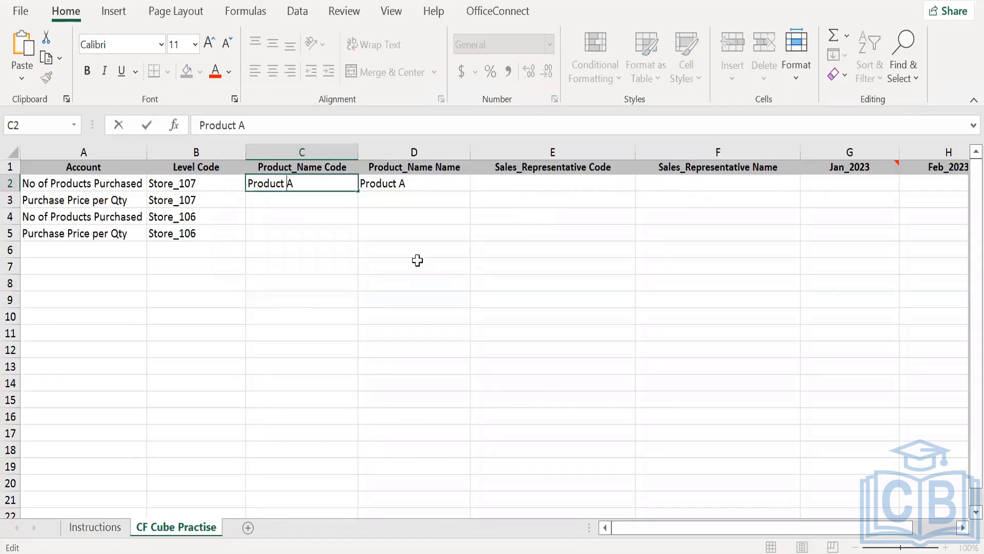
pyautogui.click(409, 279)
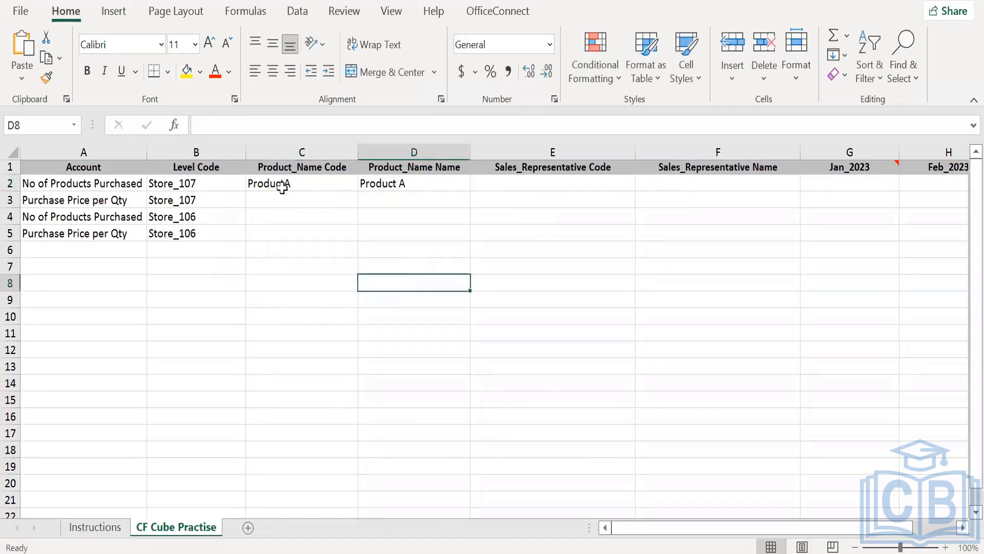
# - Copy the product code and name from C2:D2 into rows 3, 4 and 5 of the template
pyautogui.click(279, 185)
pyautogui.hotkey('shift', 'Right')
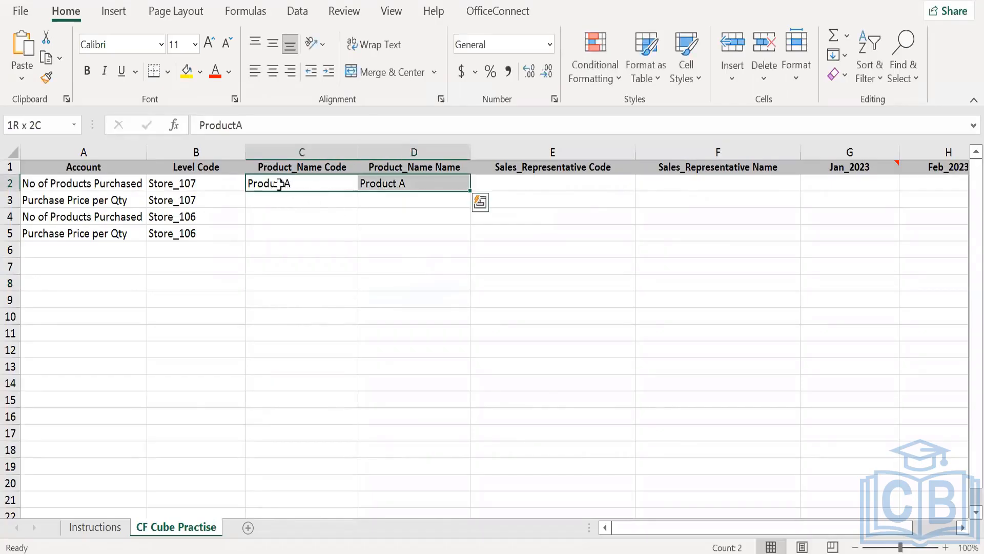
pyautogui.hotkey('ctrl', 'c')
pyautogui.click(283, 195)
pyautogui.hotkey('ctrl', 'v')
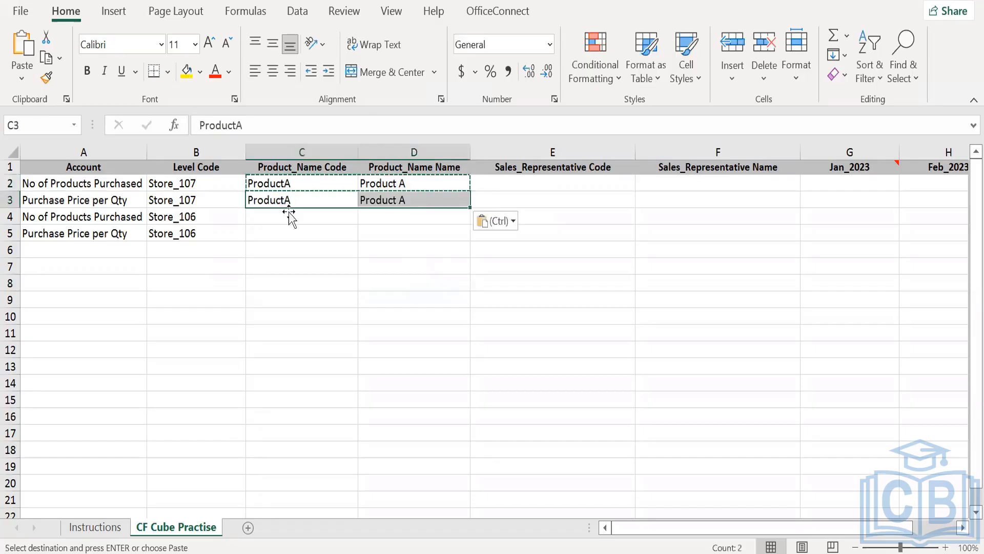
pyautogui.click(287, 215)
pyautogui.hotkey('ctrl', 'v')
pyautogui.click(286, 232)
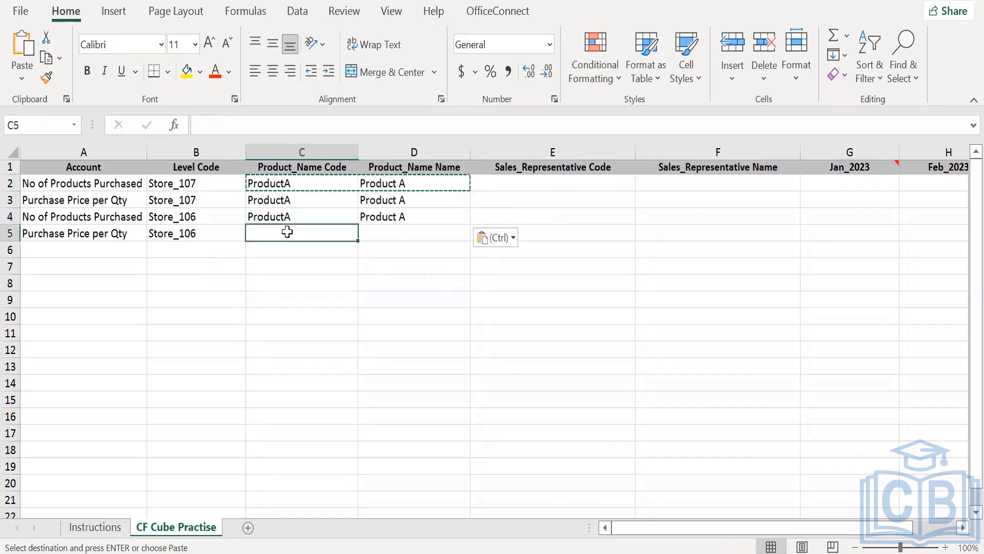
pyautogui.hotkey('ctrl', 'v')
pyautogui.click(303, 281)
pyautogui.press('Escape')
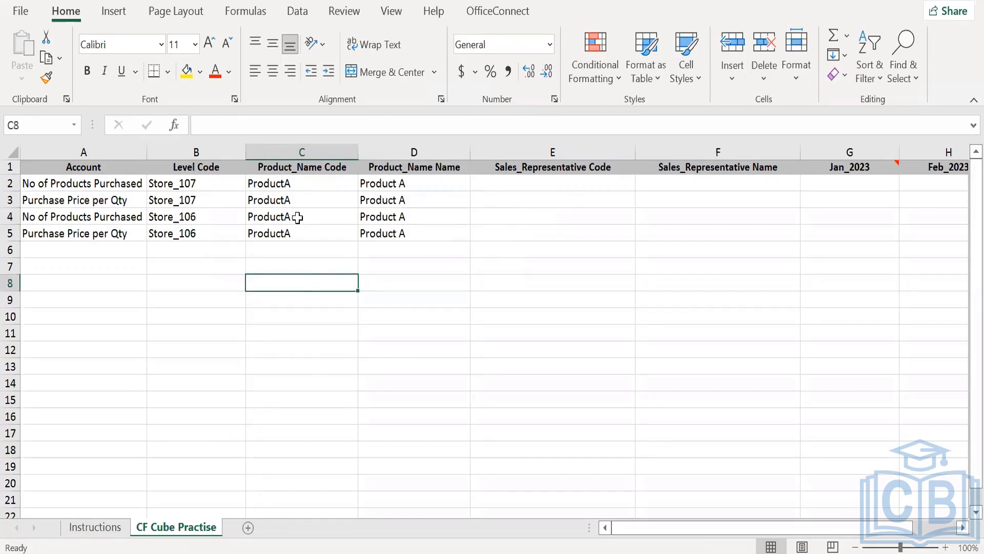
# - Change the product codes of the two Store_106 rows, cells C4 and C5, to ProductB
pyautogui.doubleClick(297, 217)
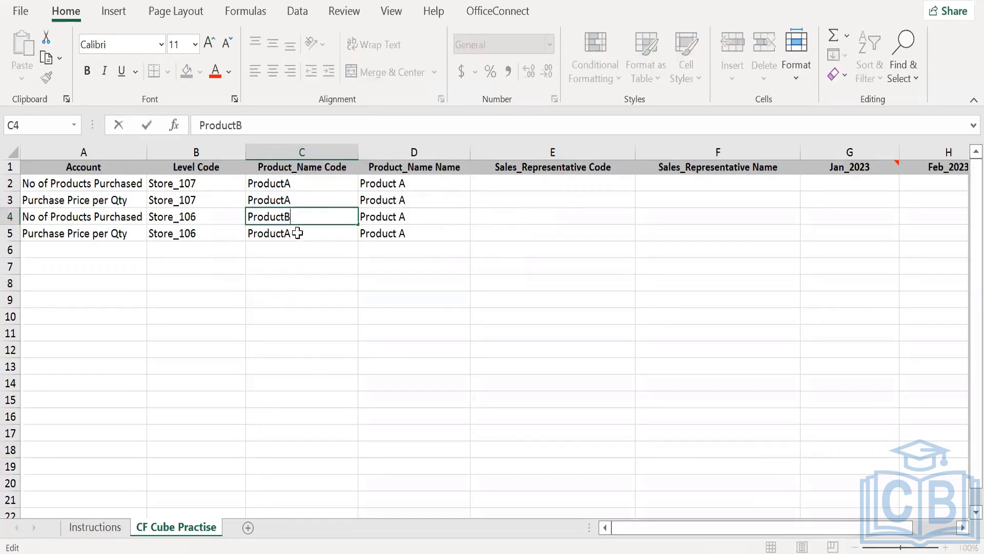
pyautogui.press('Return')
pyautogui.doubleClick(298, 235)
pyautogui.press('BackSpace')
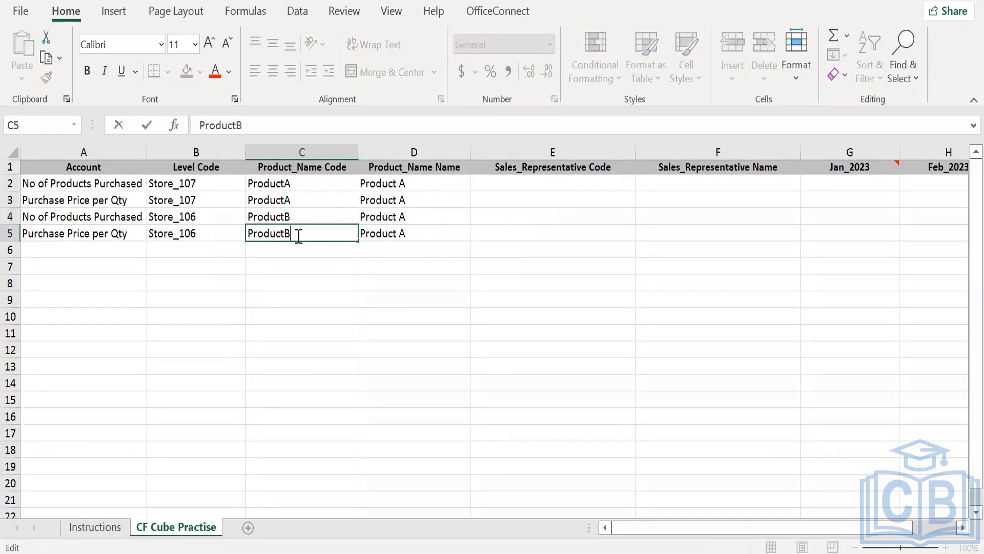
pyautogui.press('Tab')
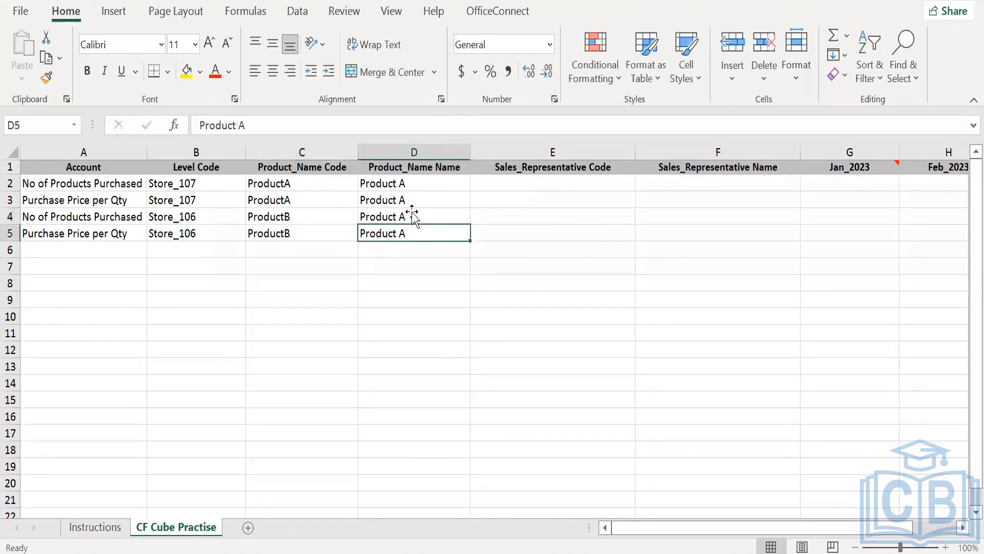
# - Change the product names of the two Store_106 rows, cells D4 and D5, to Product B
pyautogui.doubleClick(413, 213)
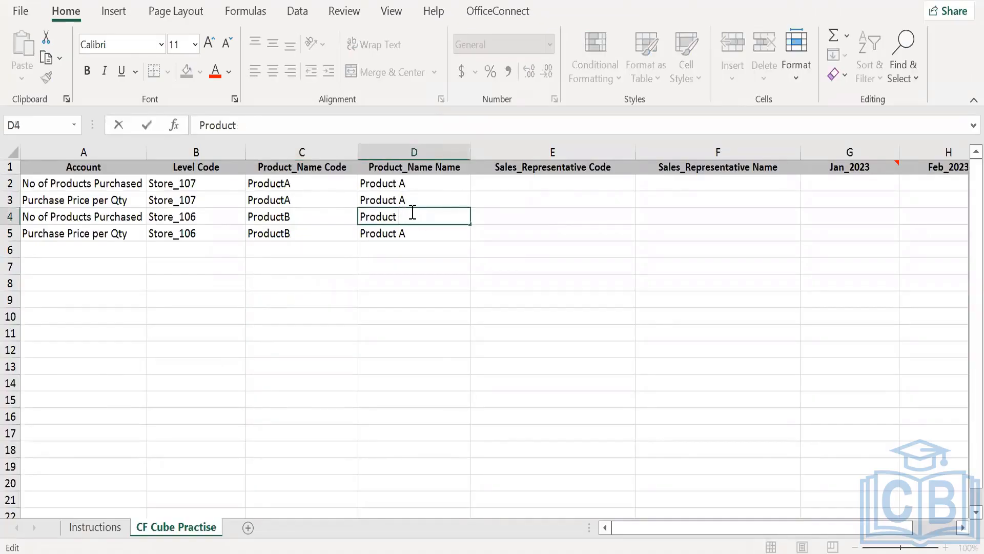
pyautogui.press('Return')
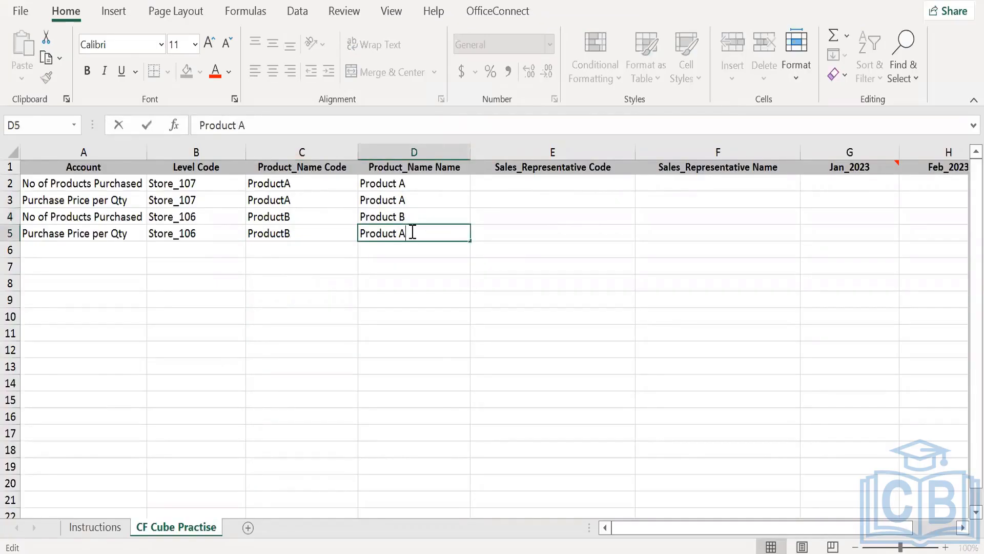
pyautogui.doubleClick(412, 231)
pyautogui.press('BackSpace')
pyautogui.write('B')
pyautogui.press('Return')
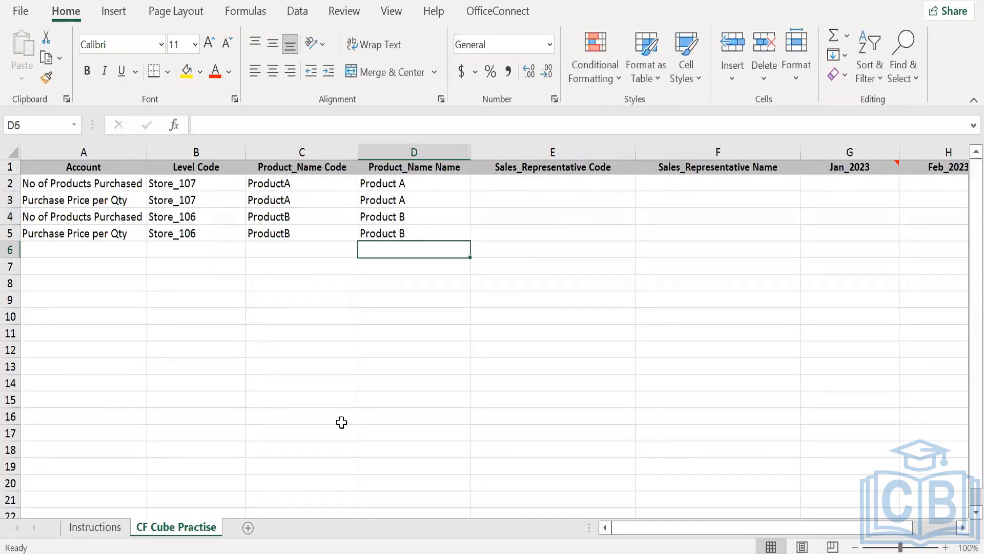
# - Switch to Adaptive Planning and examine the Sales_Representative dimension values on the CF Cube Practise sheet
pyautogui.moveTo(190, 551)
pyautogui.click(309, 473)
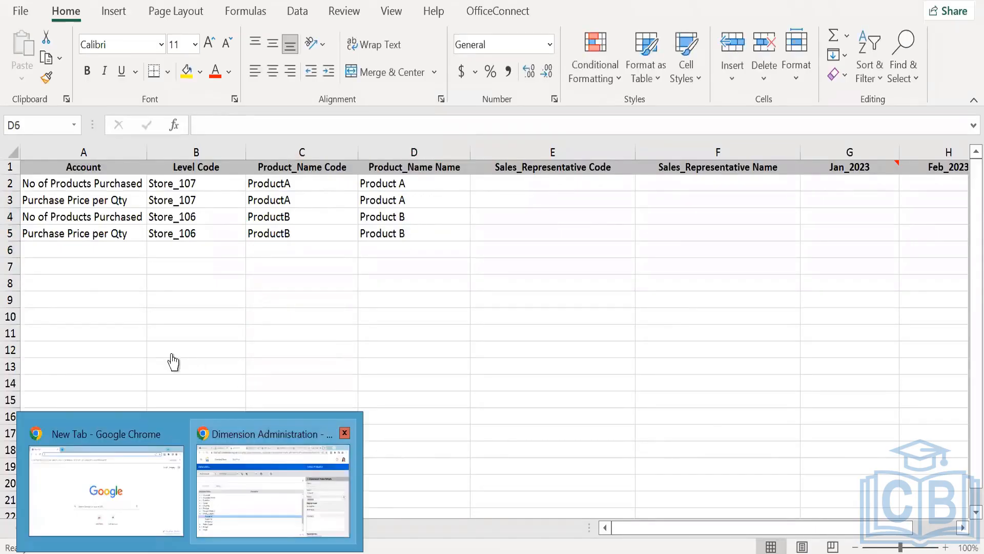
pyautogui.click(95, 436)
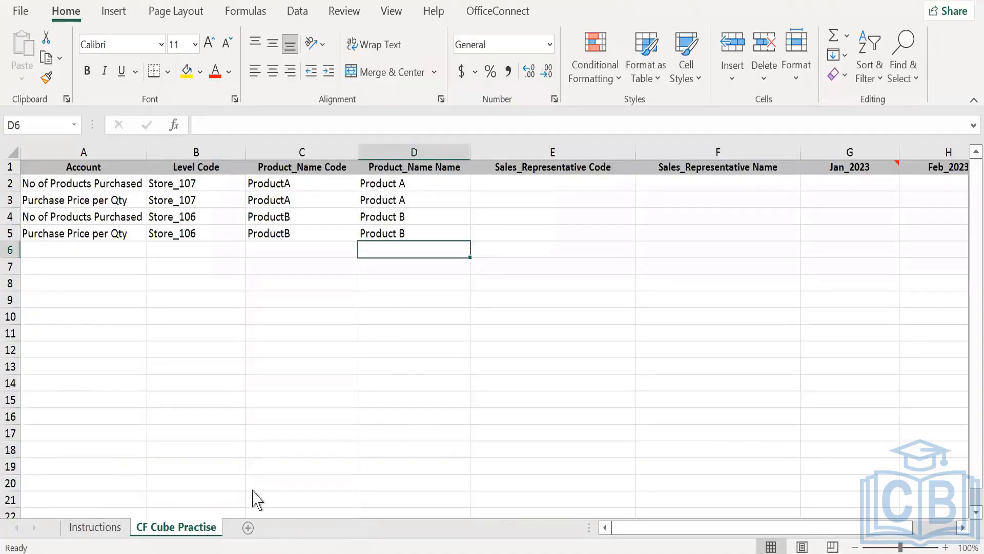
pyautogui.click(263, 476)
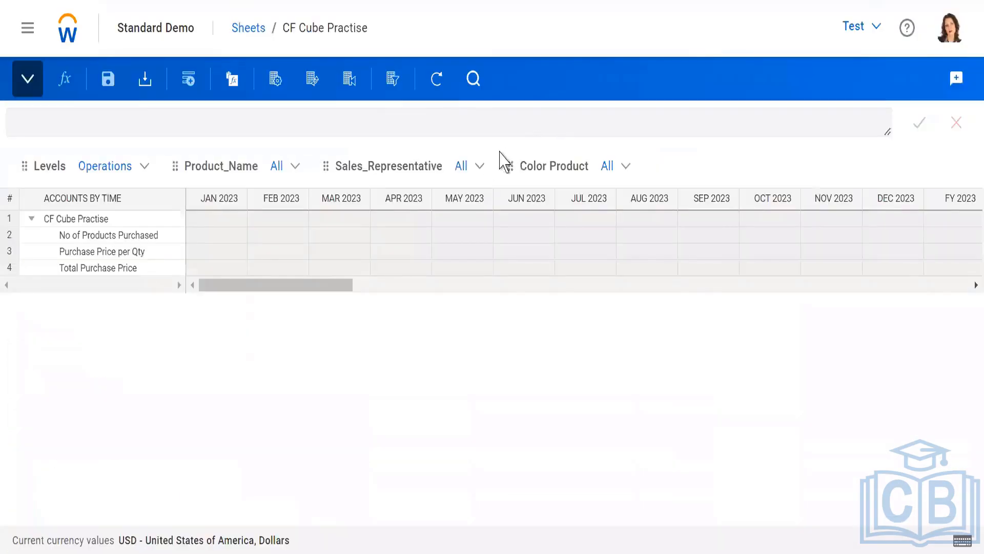
pyautogui.click(481, 167)
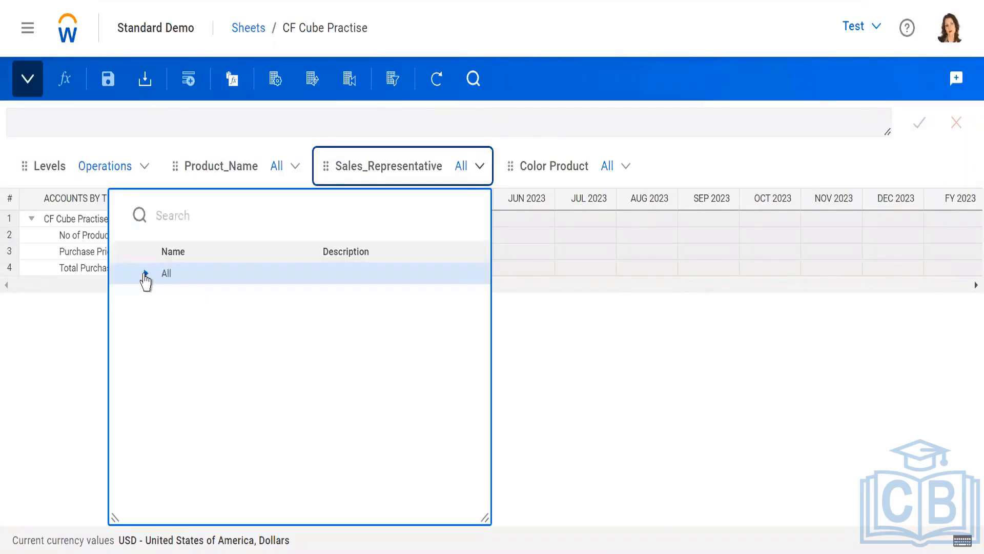
pyautogui.click(146, 274)
pyautogui.click(500, 362)
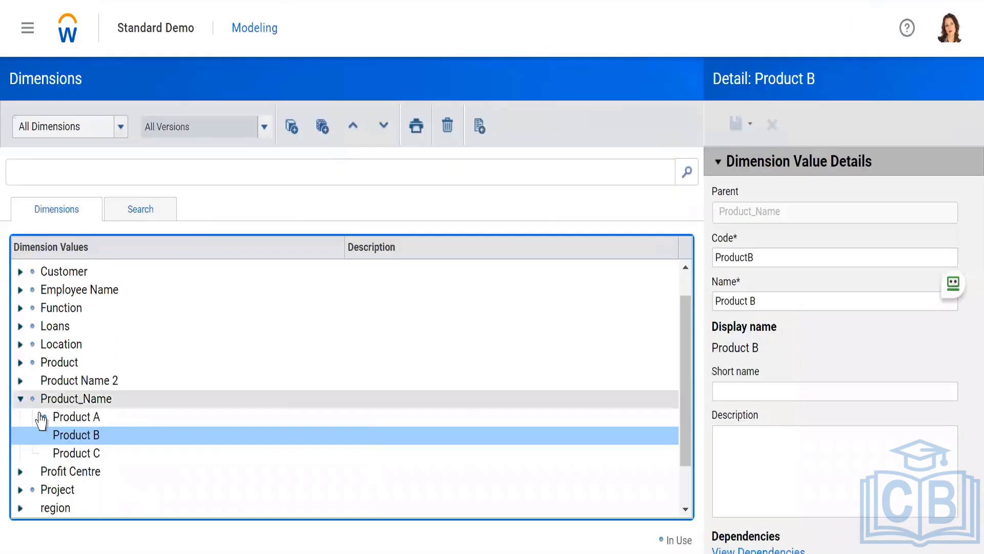
# - In Dimensions, collapse Product_Name, expand Sales_Representative and copy the code of its first value
pyautogui.click(20, 398)
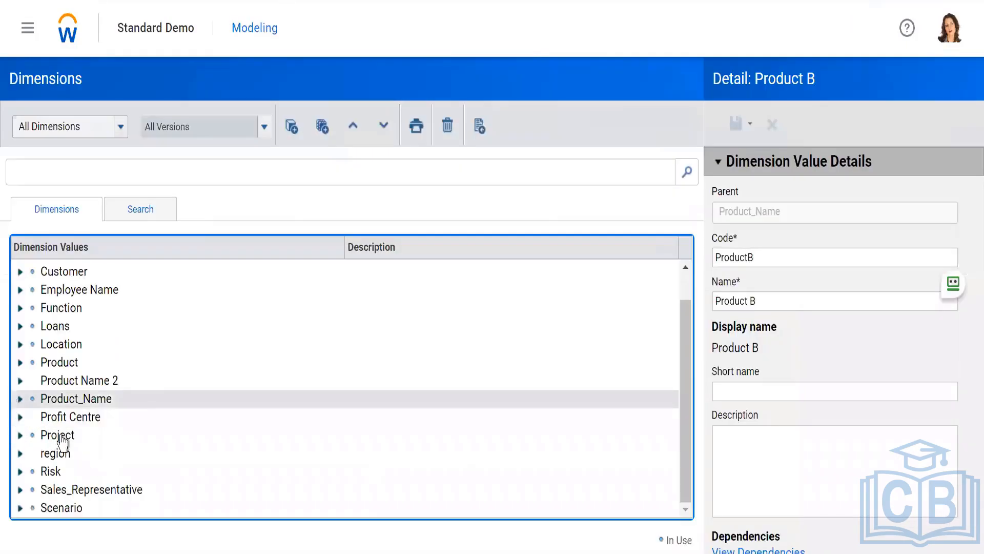
pyautogui.click(20, 489)
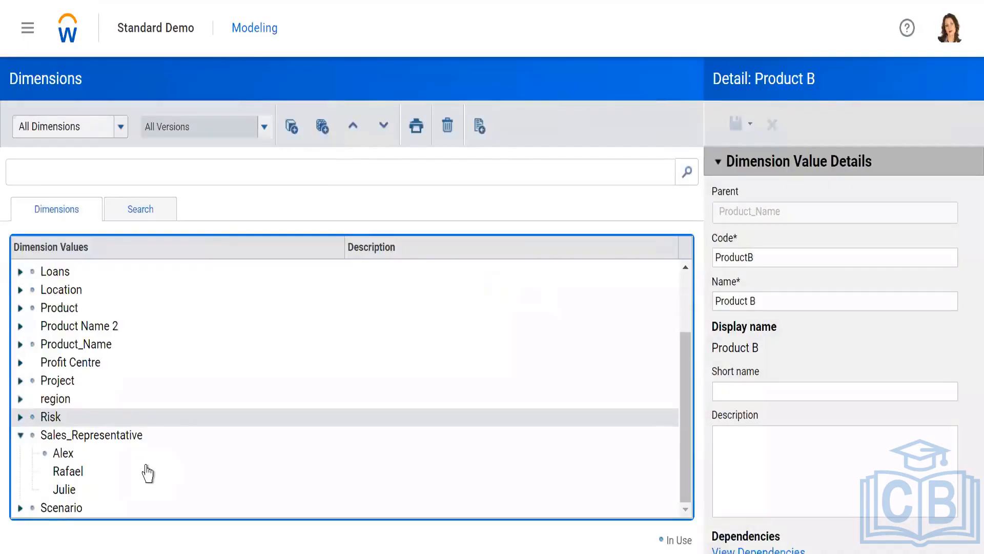
pyautogui.click(61, 453)
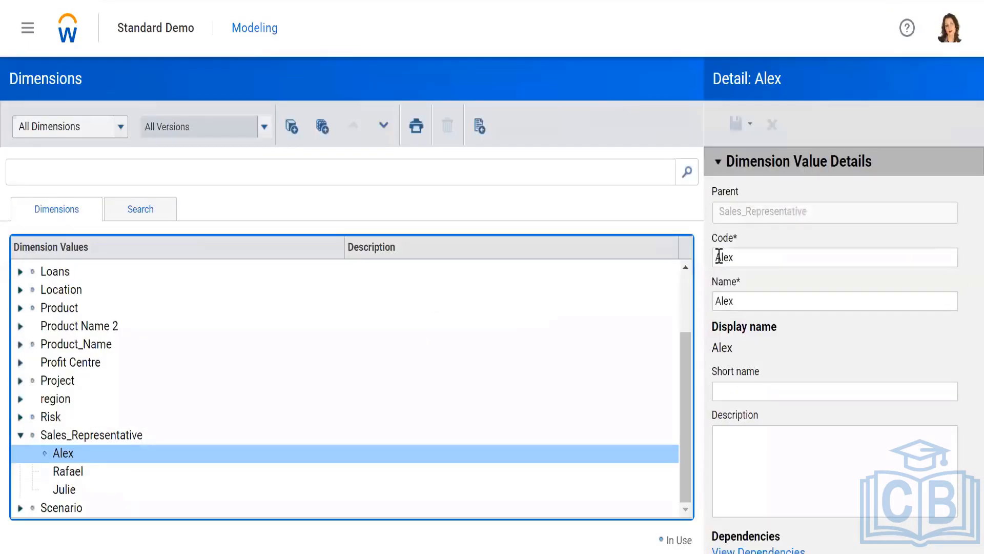
pyautogui.doubleClick(719, 257)
pyautogui.hotkey('ctrl', 'c')
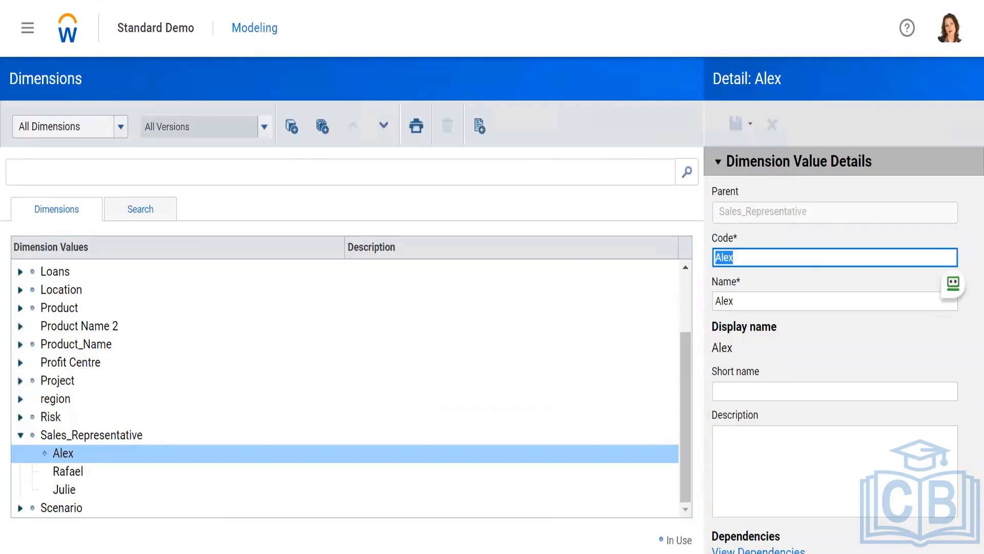
# - Switch to the Excel template and paste the copied representative into the Sales_Representative code and name cells E2:F3
pyautogui.hotkey('alt', 'Tab')
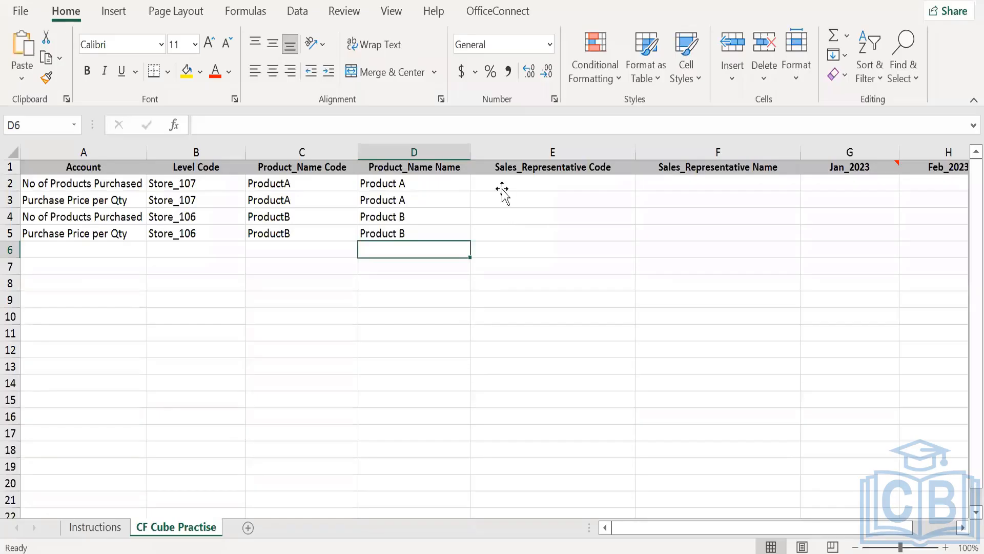
pyautogui.click(503, 189)
pyautogui.hotkey('ctrl', 'v')
pyautogui.press('Down')
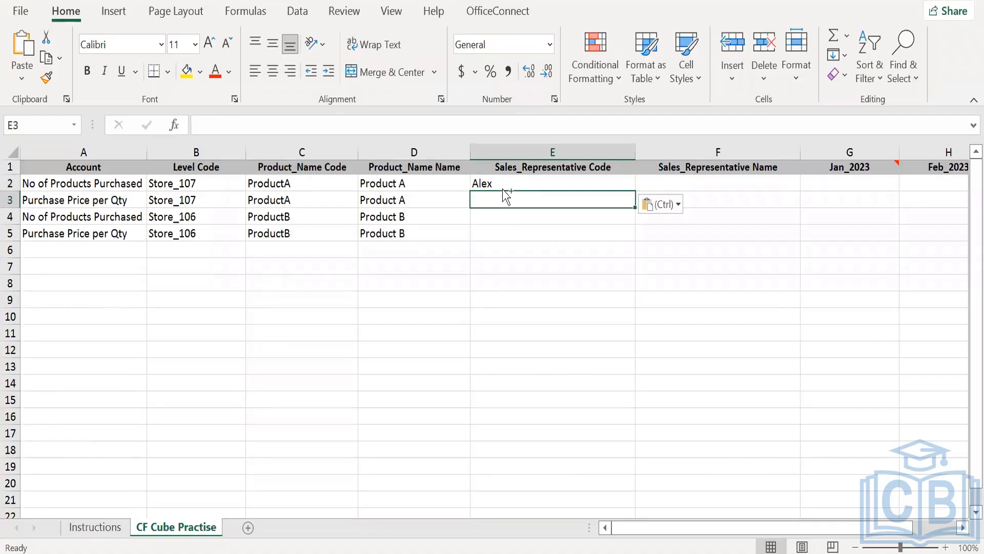
pyautogui.hotkey('ctrl', 'v')
pyautogui.press('Right')
pyautogui.press('Right')
pyautogui.press('Left')
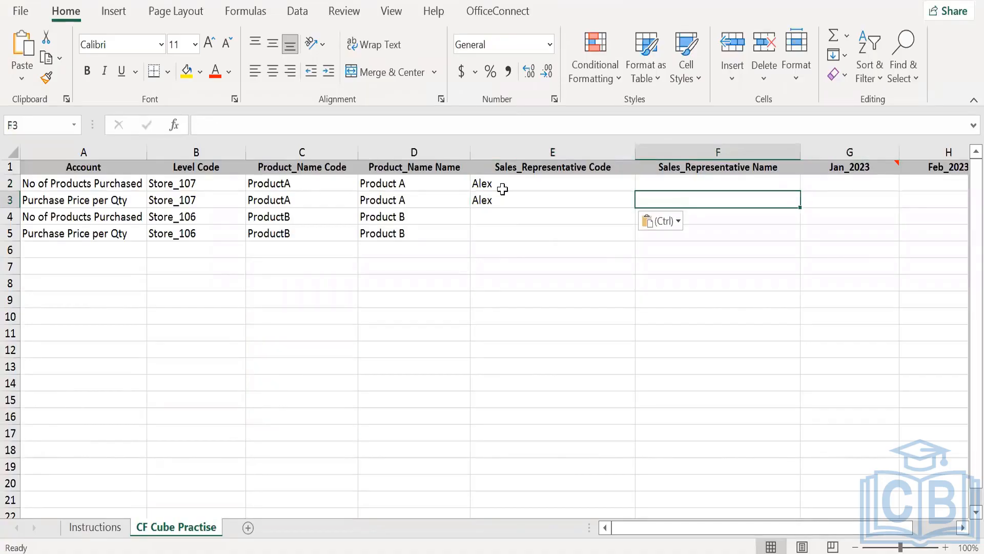
pyautogui.press('Up')
pyautogui.hotkey('ctrl', 'v')
pyautogui.press('Down')
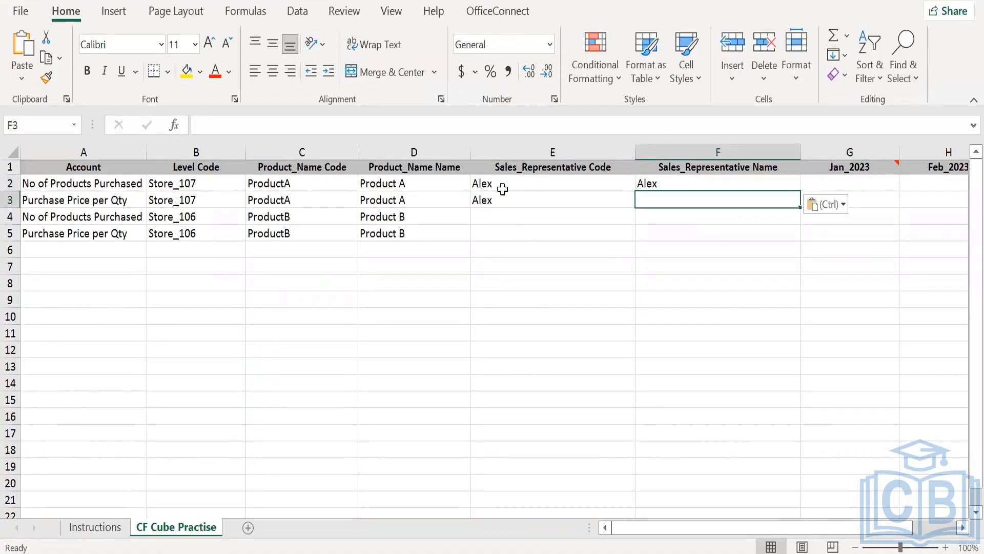
pyautogui.hotkey('ctrl', 'v')
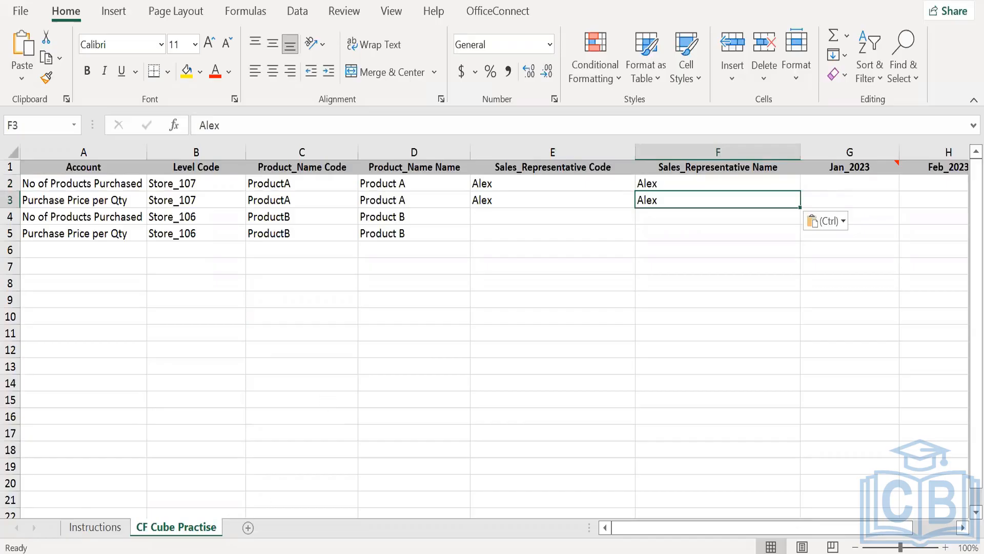
# - Switch back to Adaptive Planning Dimensions and copy the code of the last Sales_Representative value
pyautogui.moveTo(246, 509)
pyautogui.click(242, 468)
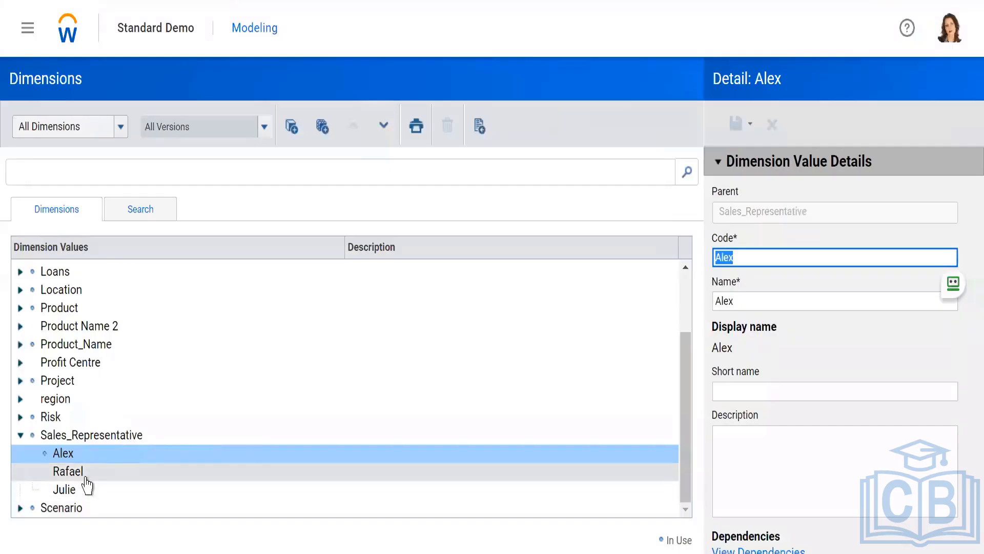
pyautogui.click(85, 474)
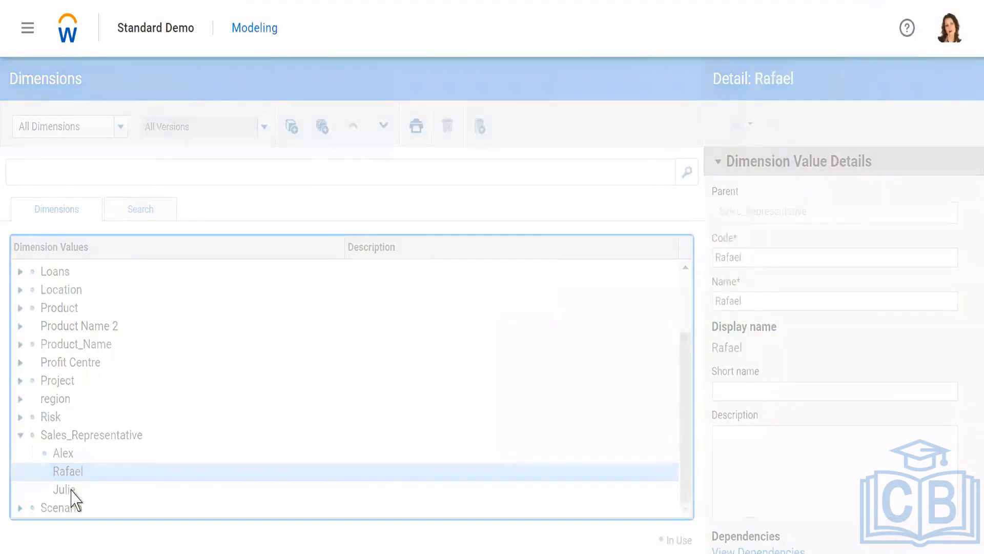
pyautogui.click(71, 490)
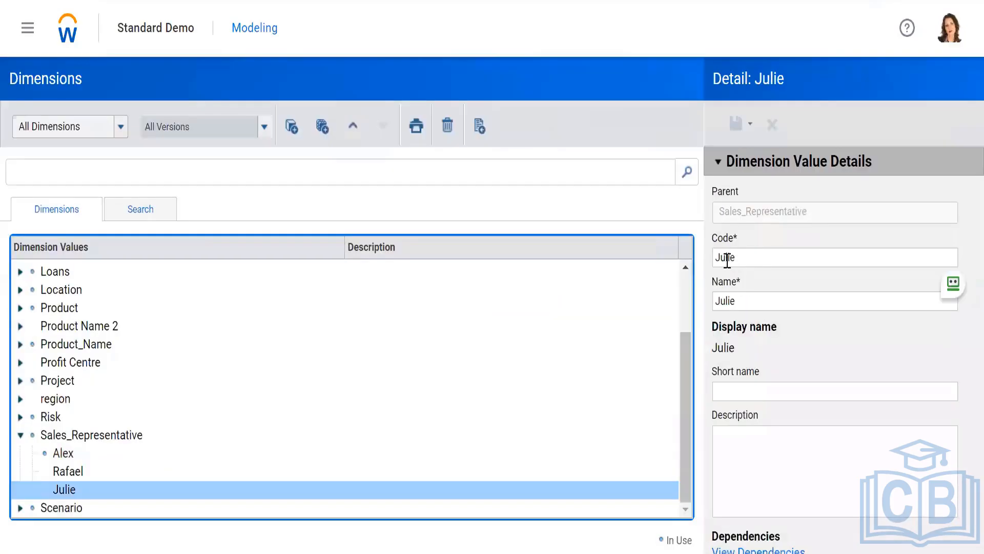
pyautogui.doubleClick(727, 259)
pyautogui.hotkey('ctrl', 'c')
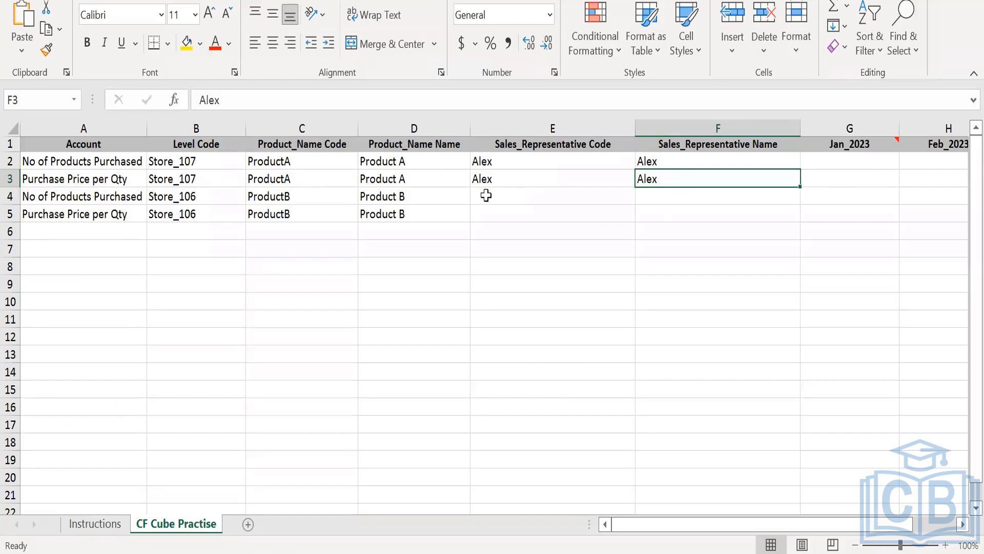
# - Paste the copied representative into the Sales_Representative code and name cells E4:F5 of the Excel template
pyautogui.click(486, 196)
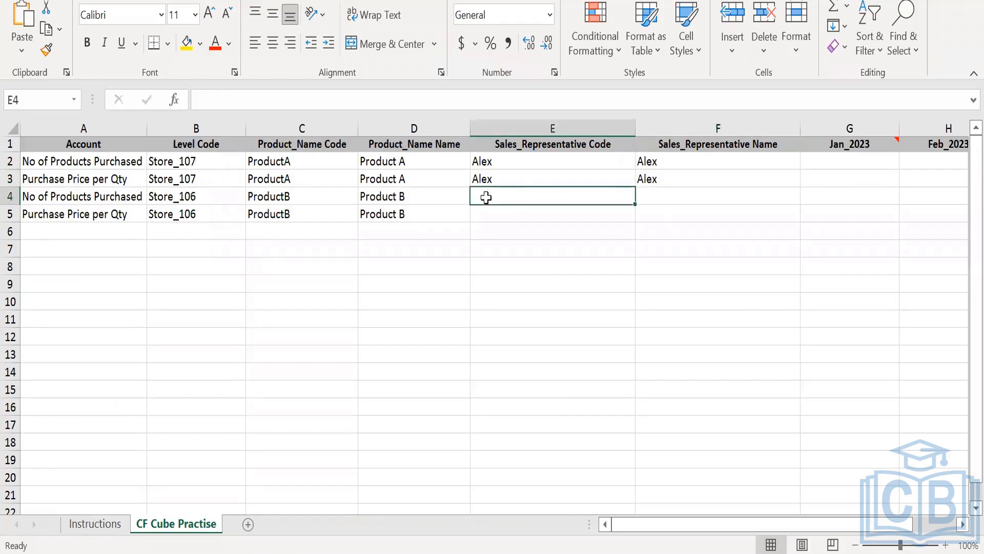
pyautogui.hotkey('ctrl', 'v')
pyautogui.press('Down')
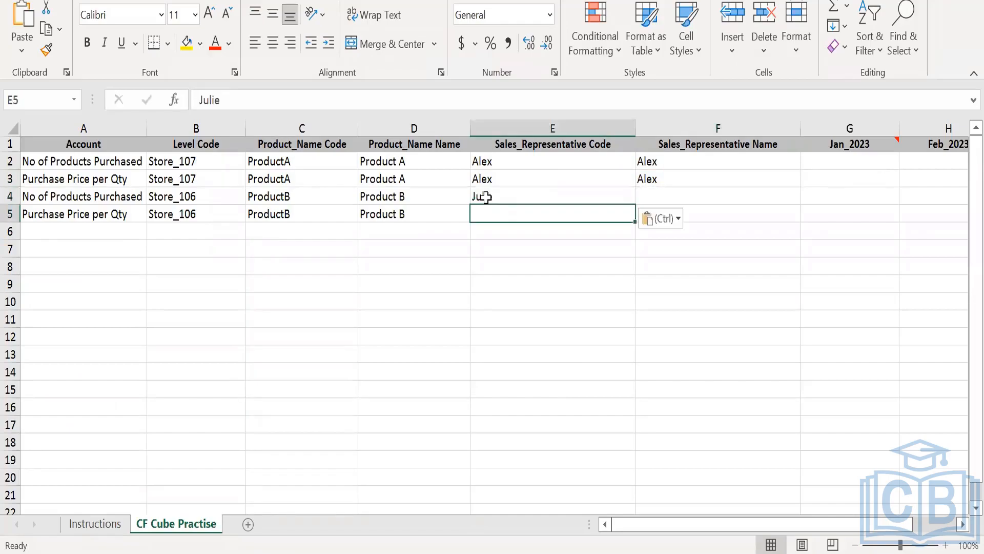
pyautogui.hotkey('ctrl', 'v')
pyautogui.press('Right')
pyautogui.hotkey('ctrl', 'v')
pyautogui.press('Up')
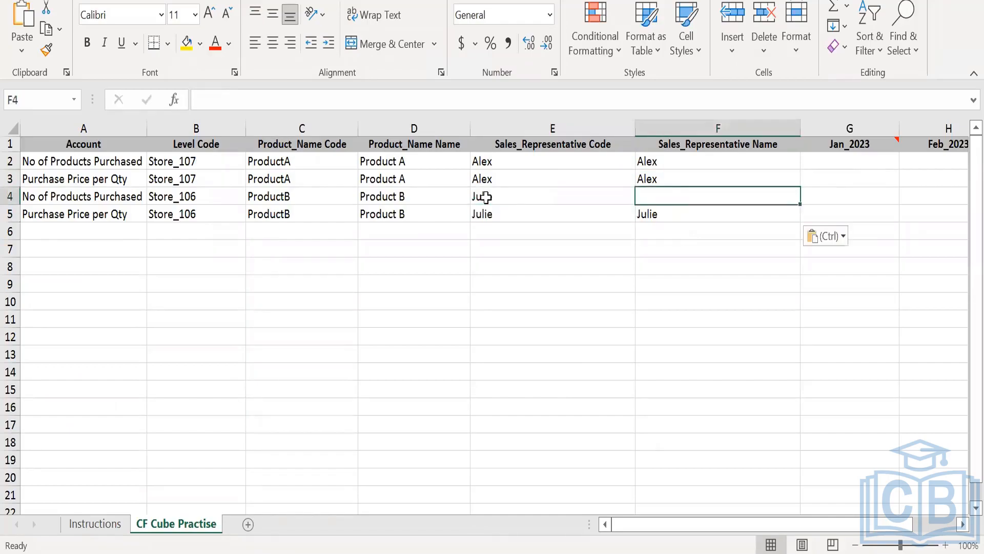
pyautogui.hotkey('ctrl', 'v')
pyautogui.click(637, 316)
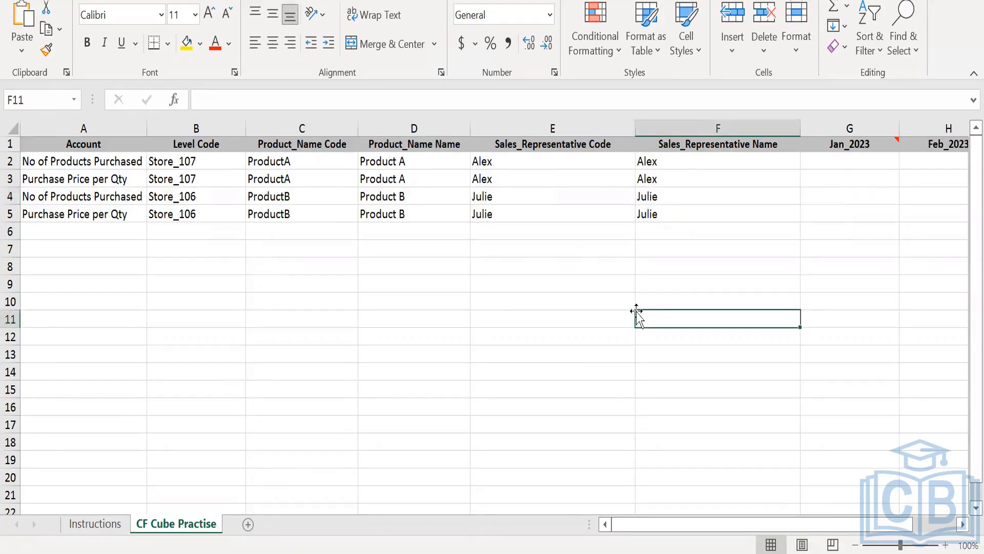
# - Add the header Mae2023 in cell I1, beside the Feb_2023 column
pyautogui.click(963, 524)
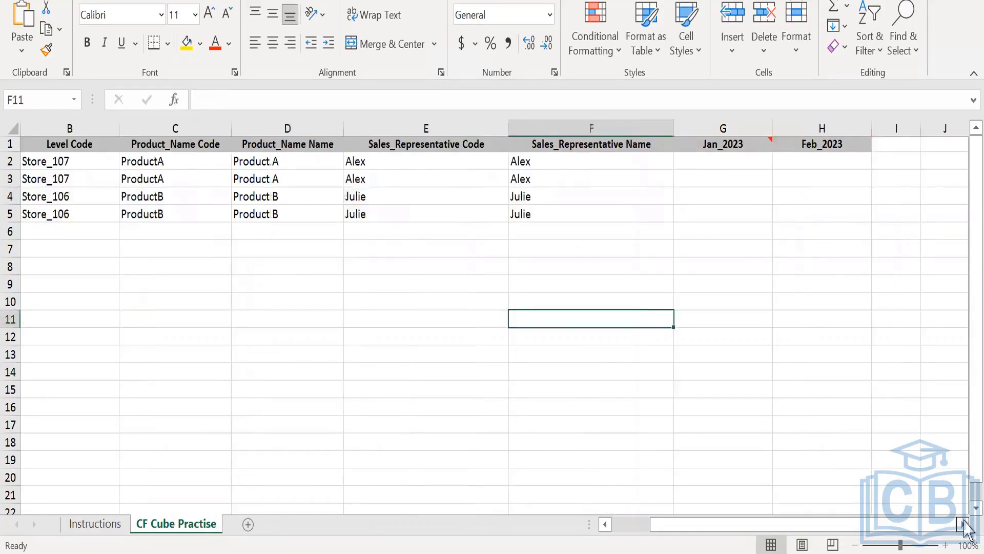
pyautogui.click(963, 524)
pyautogui.click(723, 143)
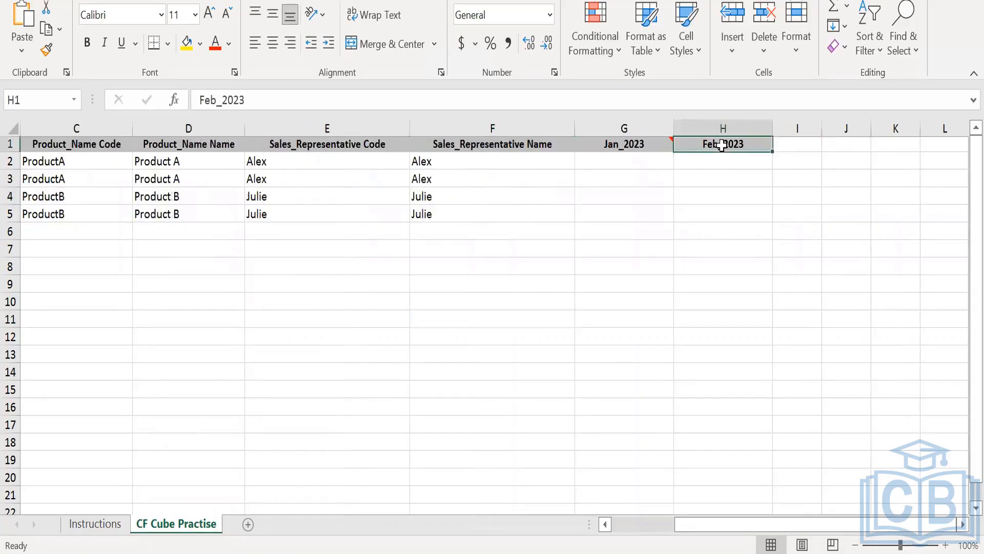
pyautogui.click(792, 150)
pyautogui.write('Ma')
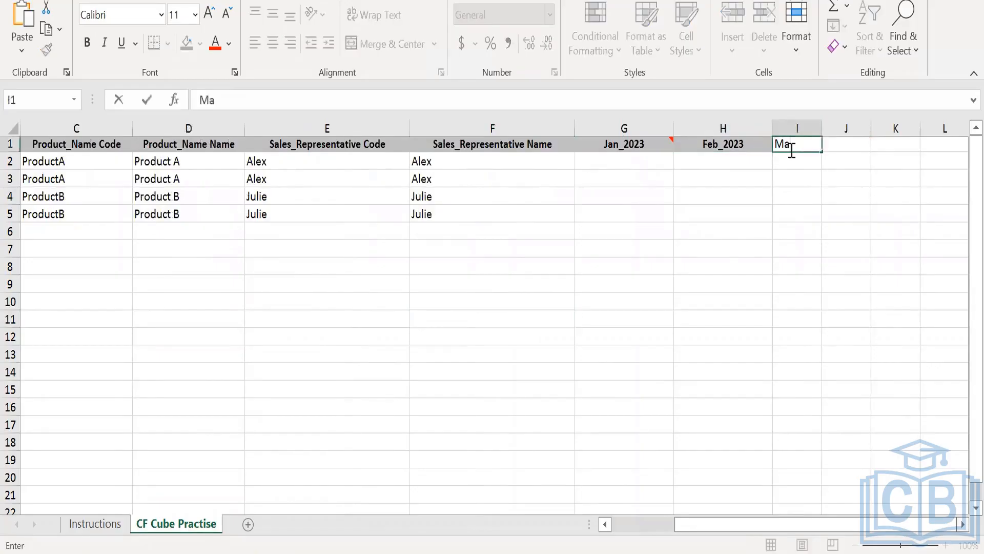
pyautogui.write('e2023')
pyautogui.press('Return')
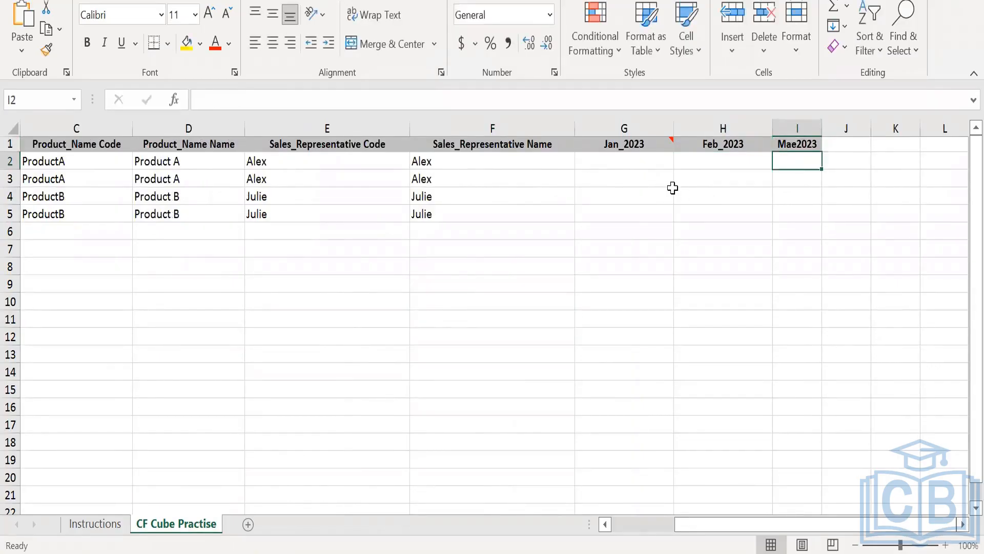
# - Fill the Jan_2023 column, cells G2:G5, with the values 400, 5000, 500 and 6500
pyautogui.click(618, 163)
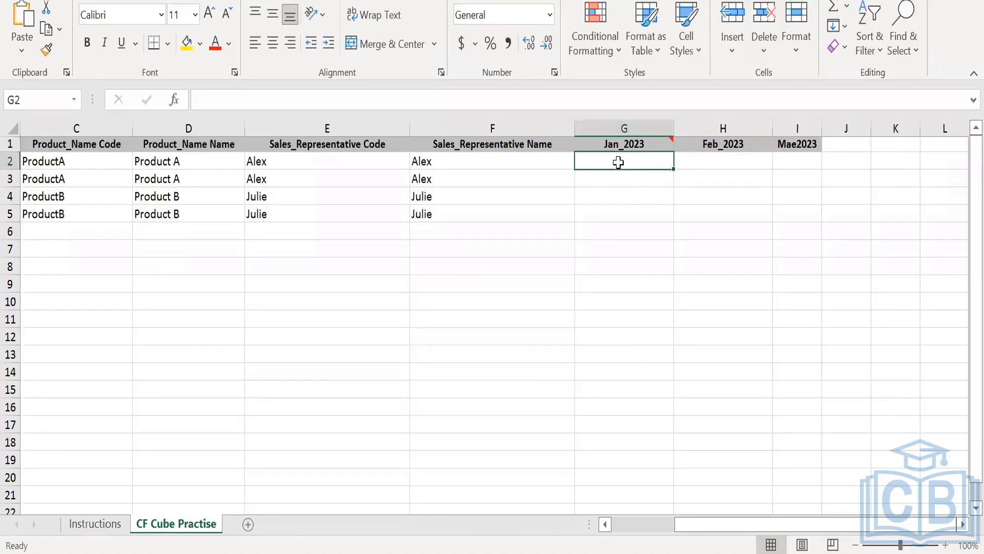
pyautogui.write('400')
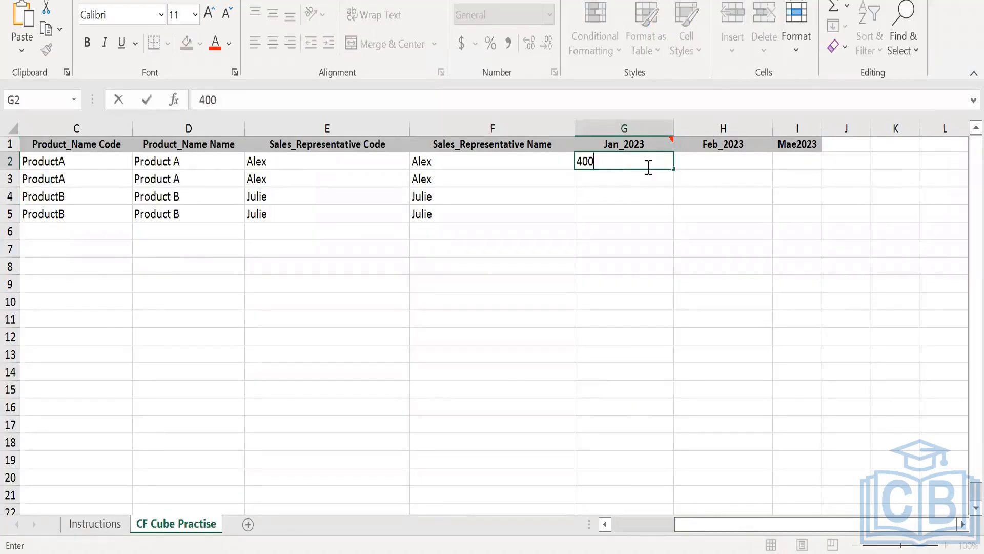
pyautogui.click(615, 199)
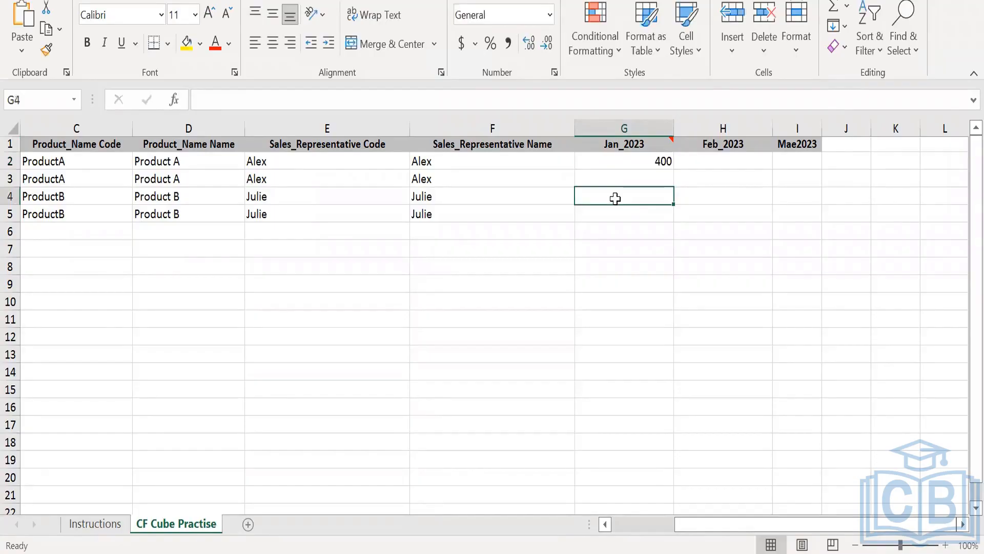
pyautogui.write('500')
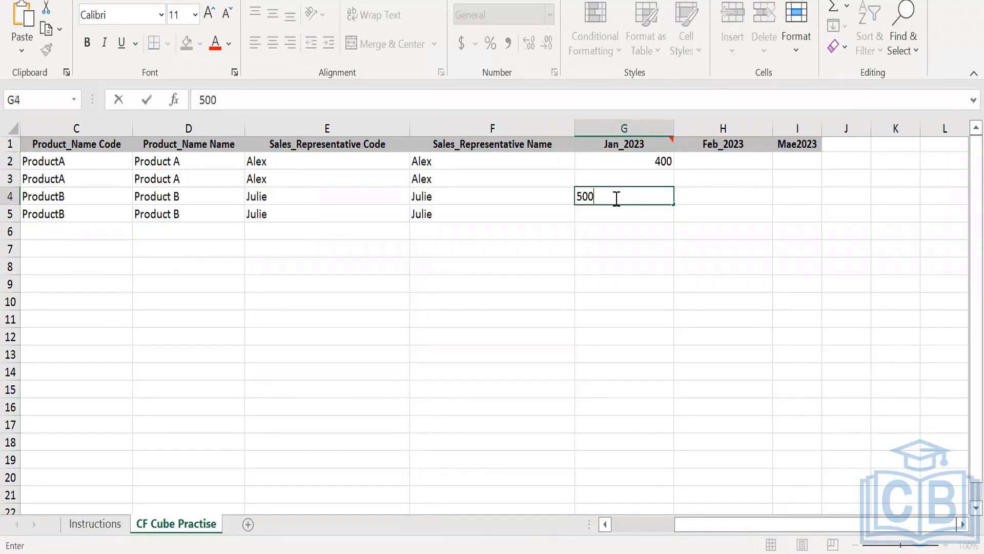
pyautogui.click(650, 183)
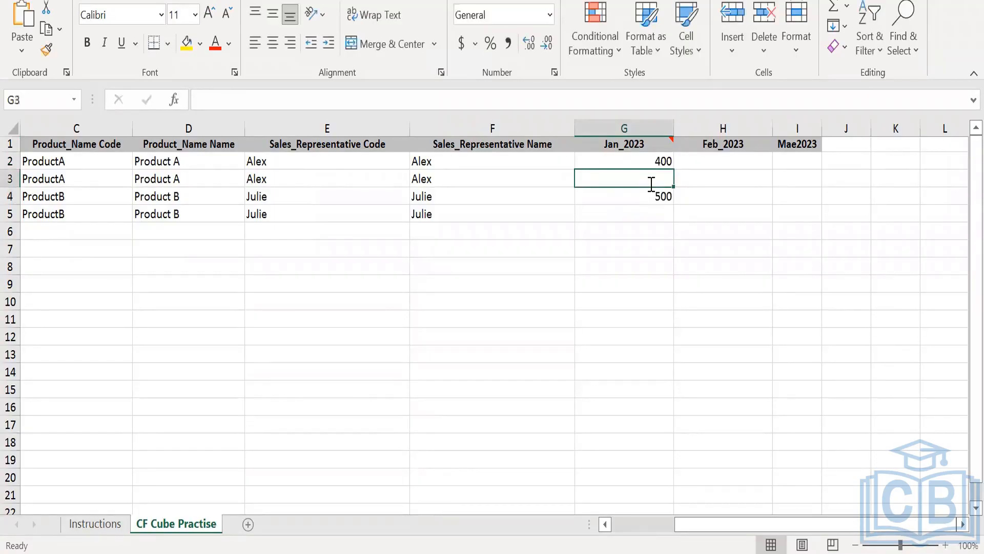
pyautogui.write('5000')
pyautogui.click(644, 218)
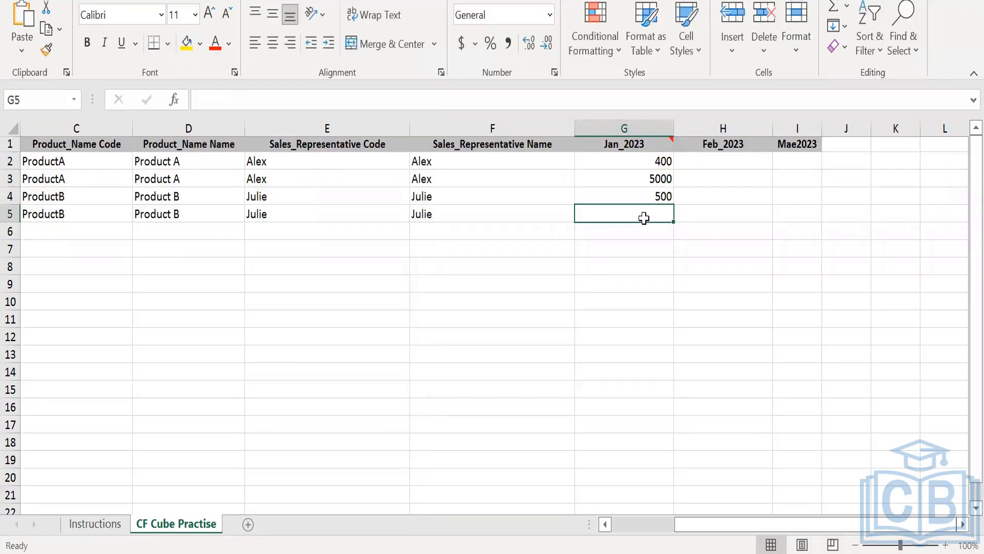
pyautogui.write('4')
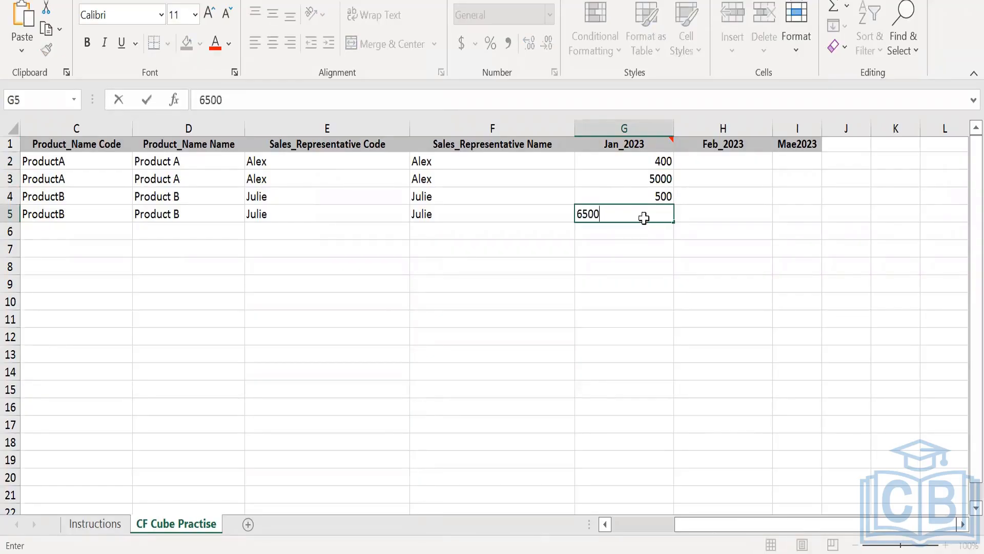
pyautogui.click(786, 317)
# - Copy the Jan_2023 values in G2:G5 into the following two month columns, H2:H5 and I2:I5
pyautogui.moveTo(642, 161); pyautogui.dragTo(644, 208)
pyautogui.hotkey('ctrl', 'c')
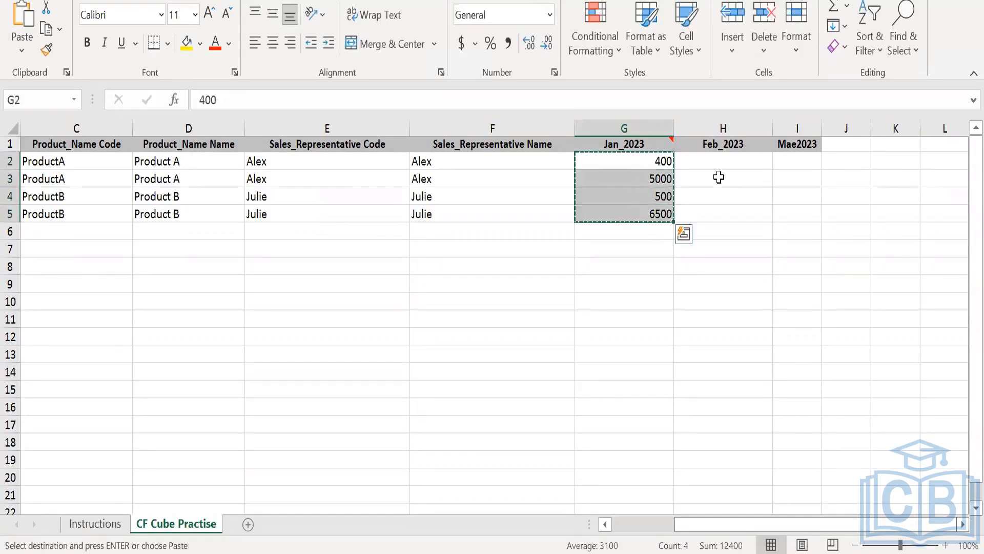
pyautogui.click(712, 160)
pyautogui.hotkey('ctrl', 'v')
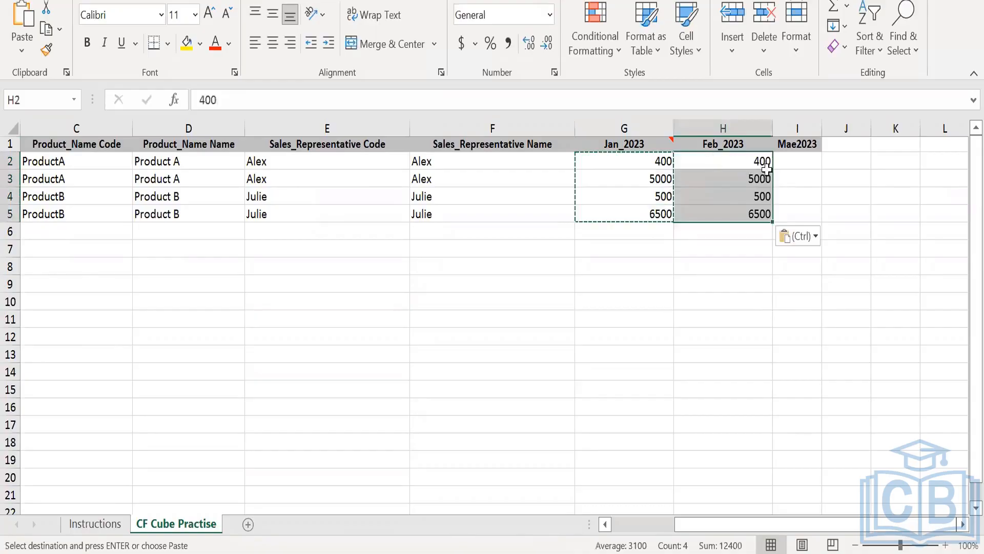
pyautogui.click(799, 163)
pyautogui.hotkey('ctrl', 'v')
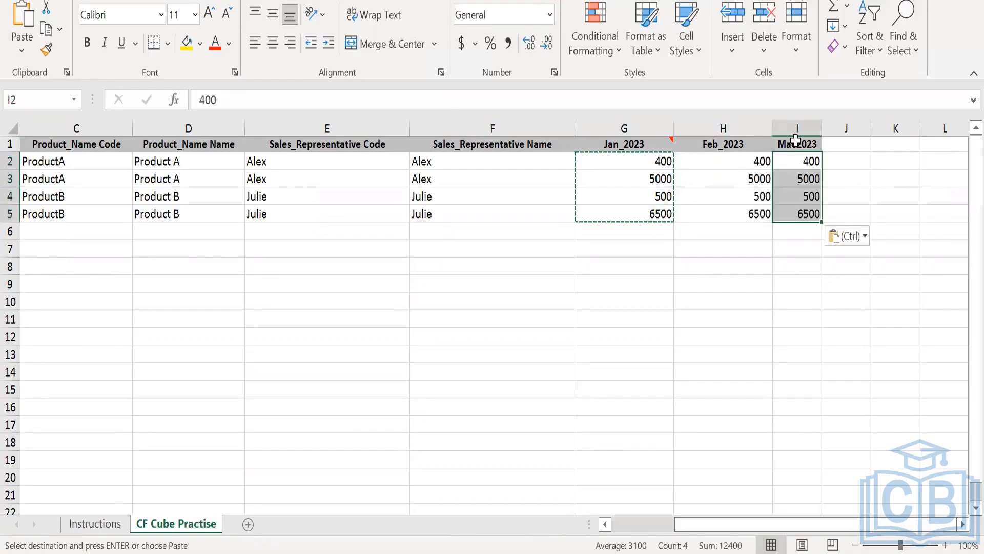
# - Correct the header in cell I1 to Mar2023
pyautogui.doubleClick(796, 141)
pyautogui.press('BackSpace')
pyautogui.write('r')
pyautogui.press('Return')
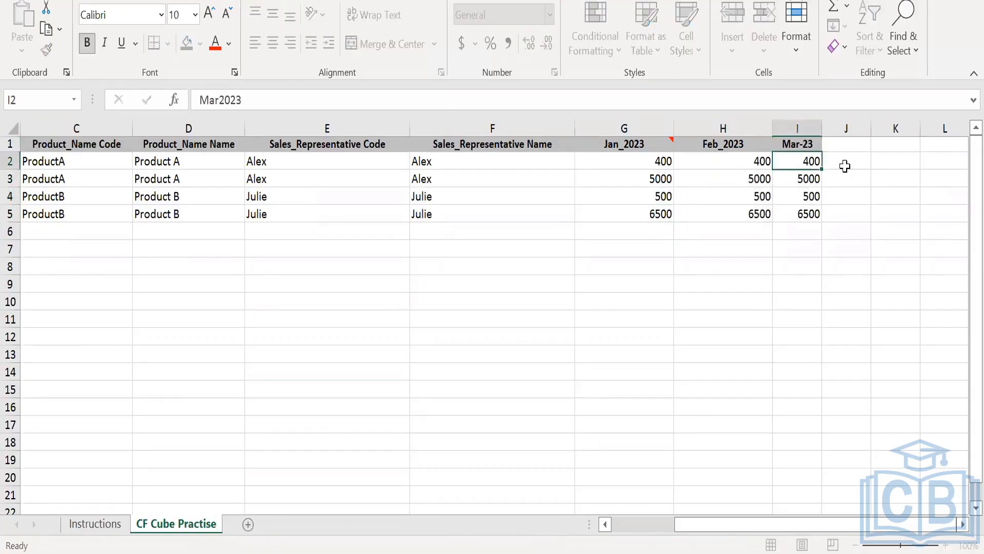
pyautogui.click(700, 348)
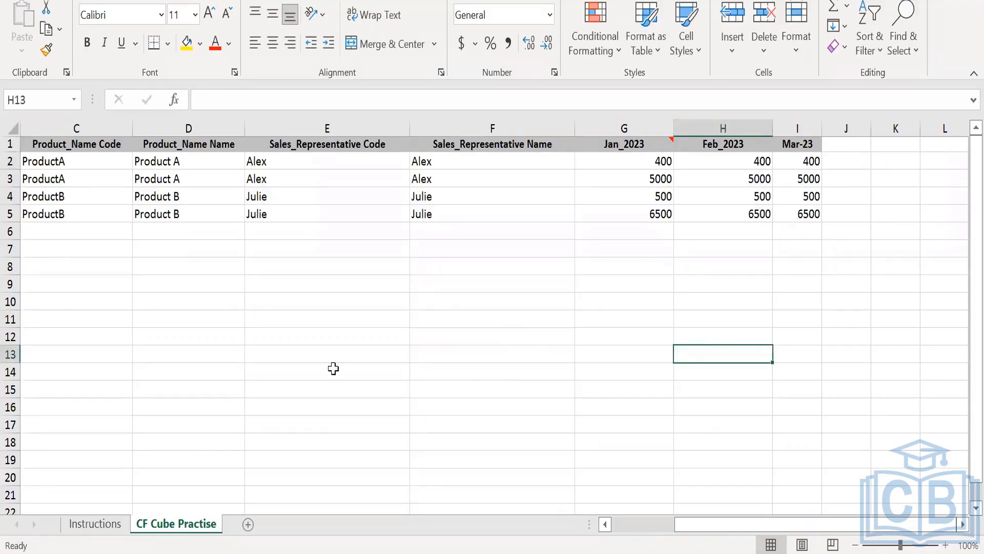
# - Copy the file path of the CF_Cube_Practise (1) workbook from its file information
pyautogui.hscroll(-2, 334, 369)
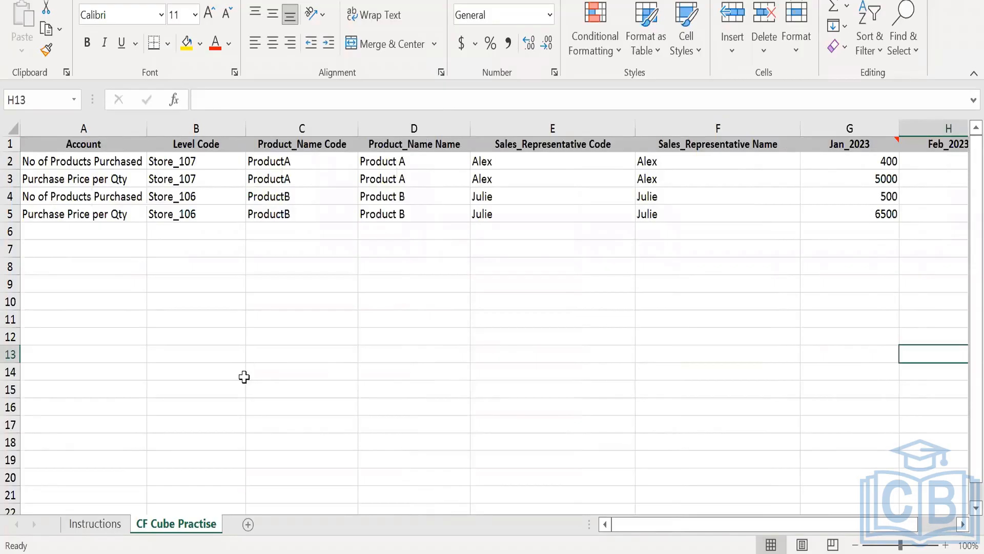
pyautogui.click(15, 1)
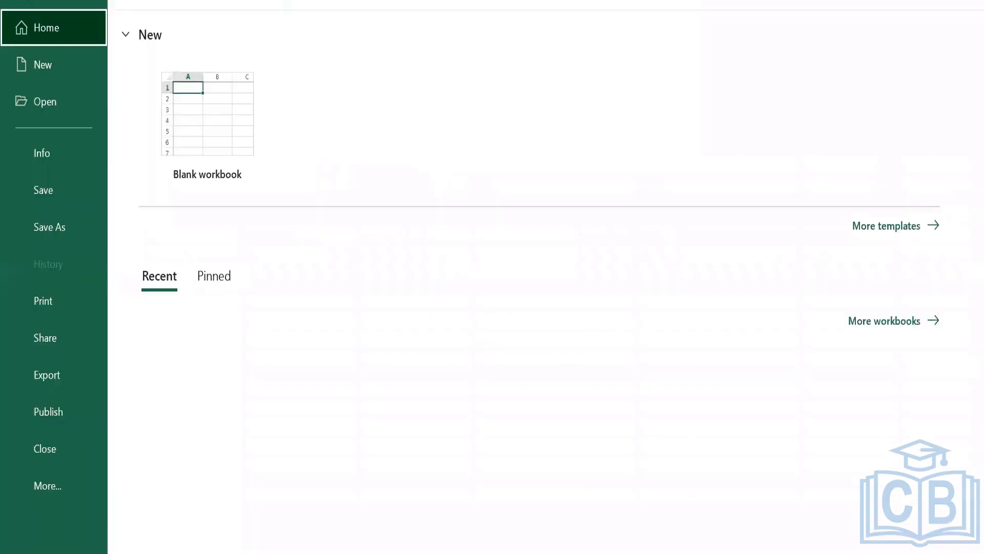
pyautogui.click(37, 162)
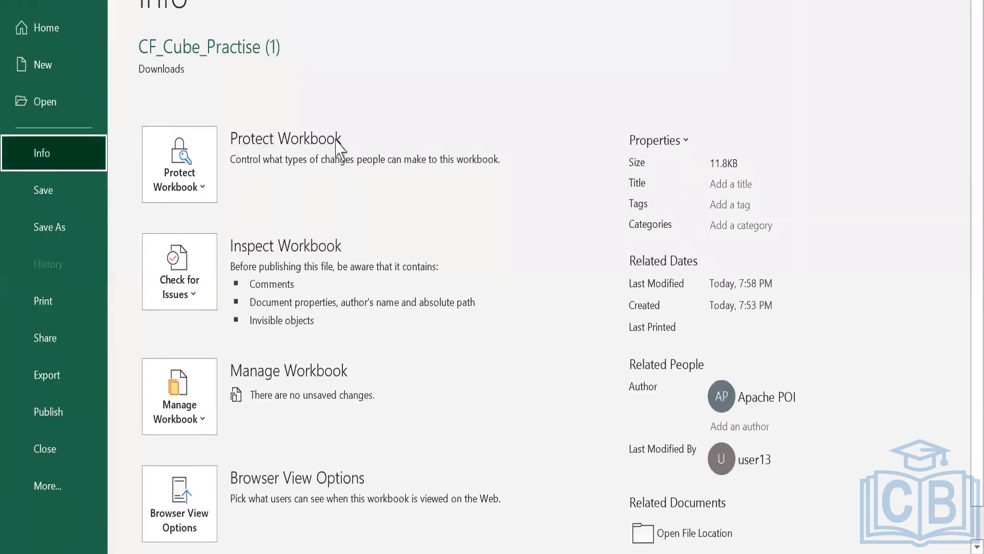
pyautogui.click(315, 104)
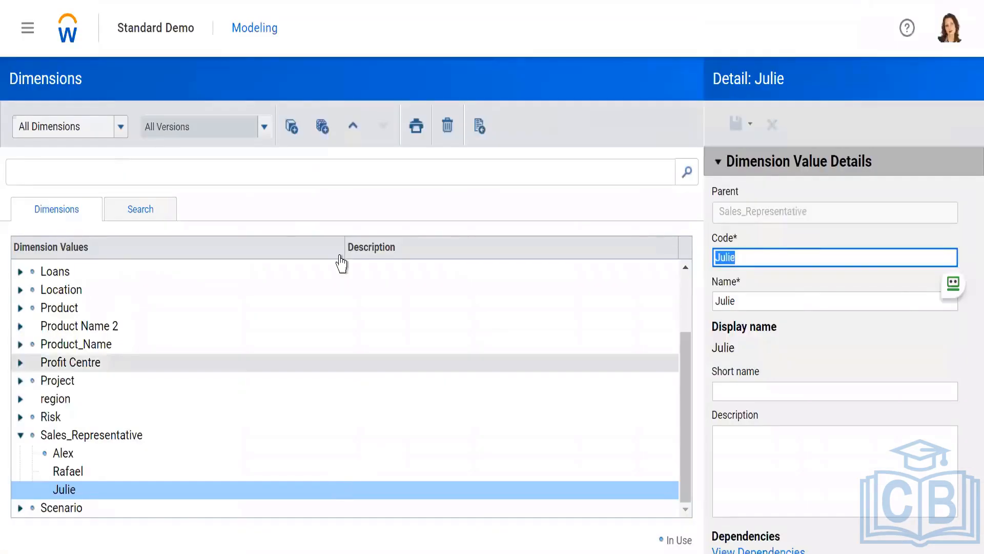
# - In Adaptive Planning, open the Import Data page of the Integration area
pyautogui.click(27, 28)
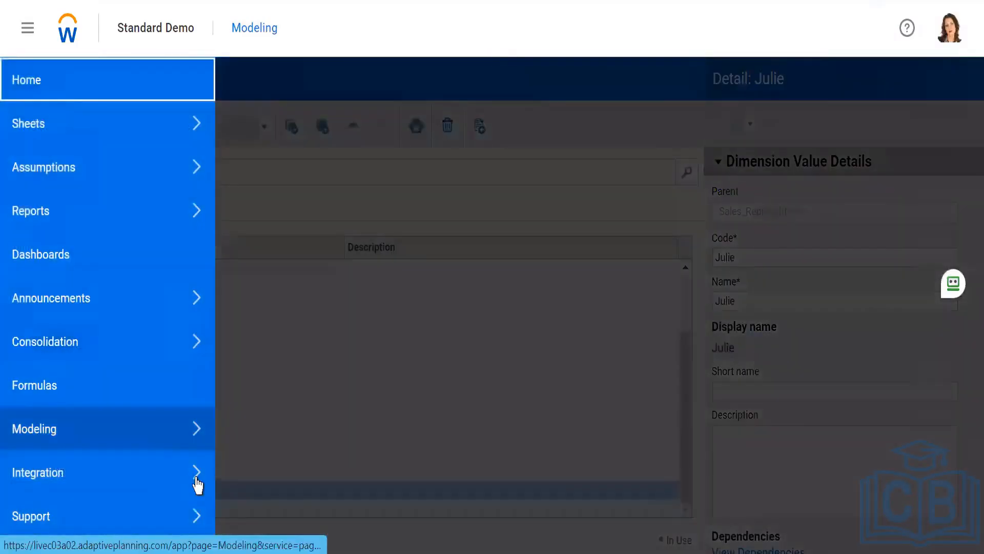
pyautogui.click(197, 483)
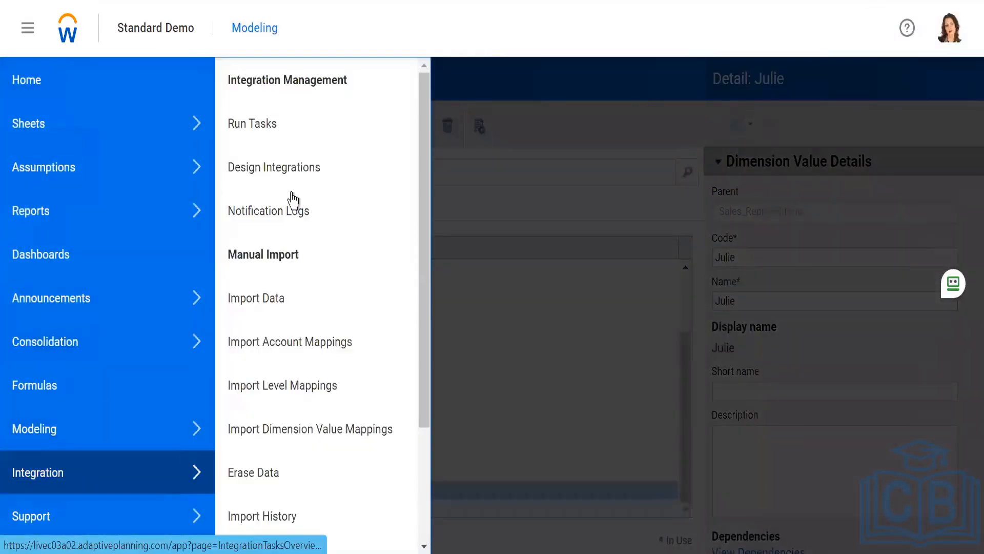
pyautogui.click(243, 298)
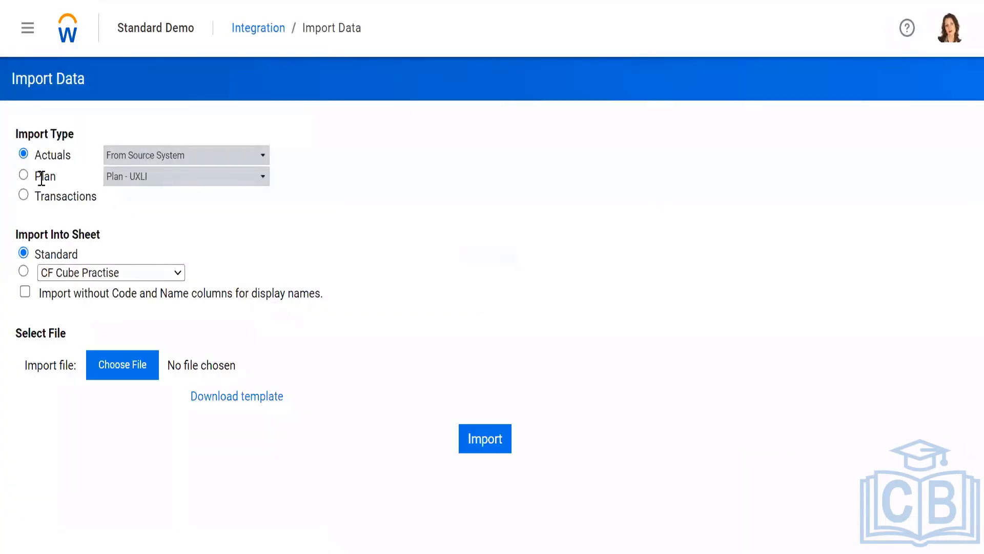
# - Set the import type to Plan with the Test version from FX Analysis > Practise, and target the CF Cube Practise sheet
pyautogui.click(23, 175)
pyautogui.click(146, 180)
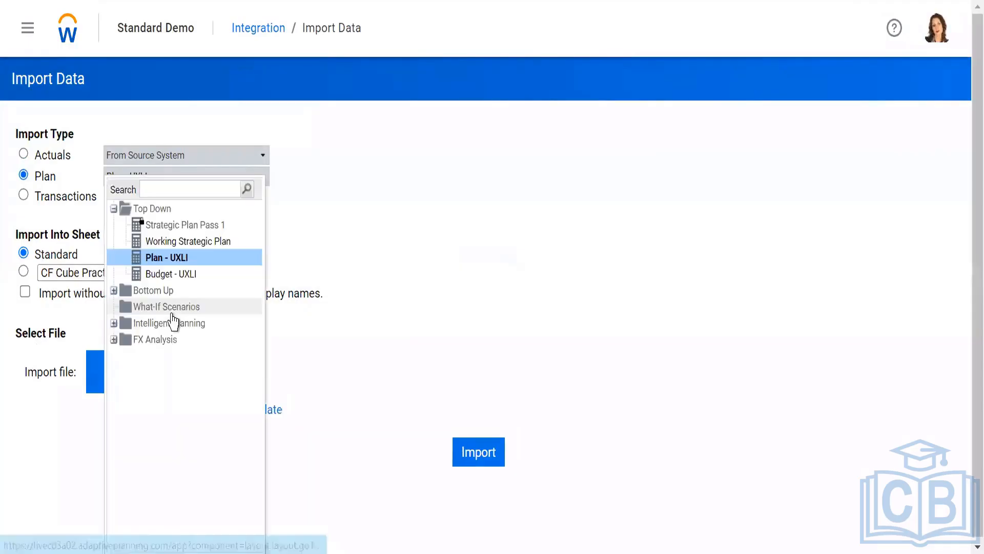
pyautogui.click(113, 341)
pyautogui.click(126, 372)
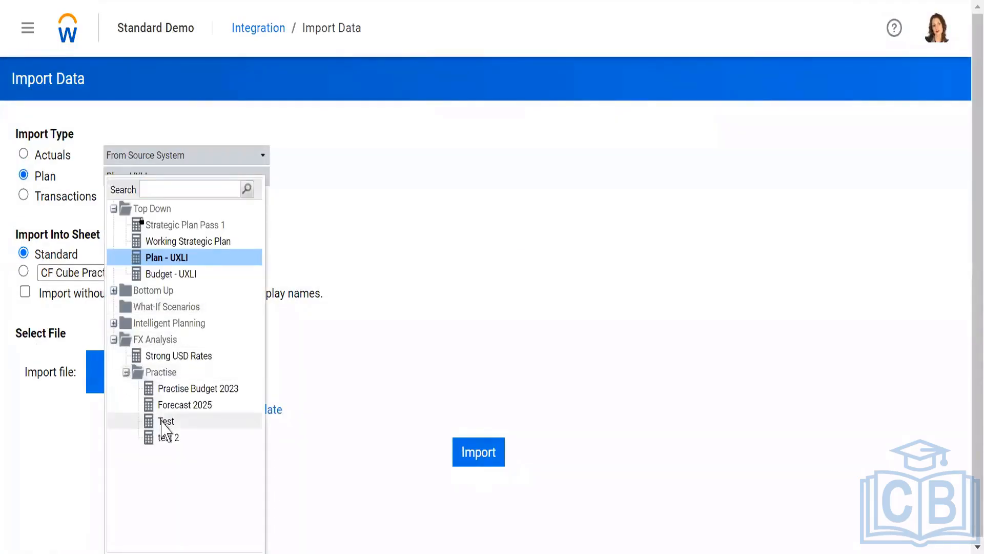
pyautogui.click(148, 419)
pyautogui.click(24, 271)
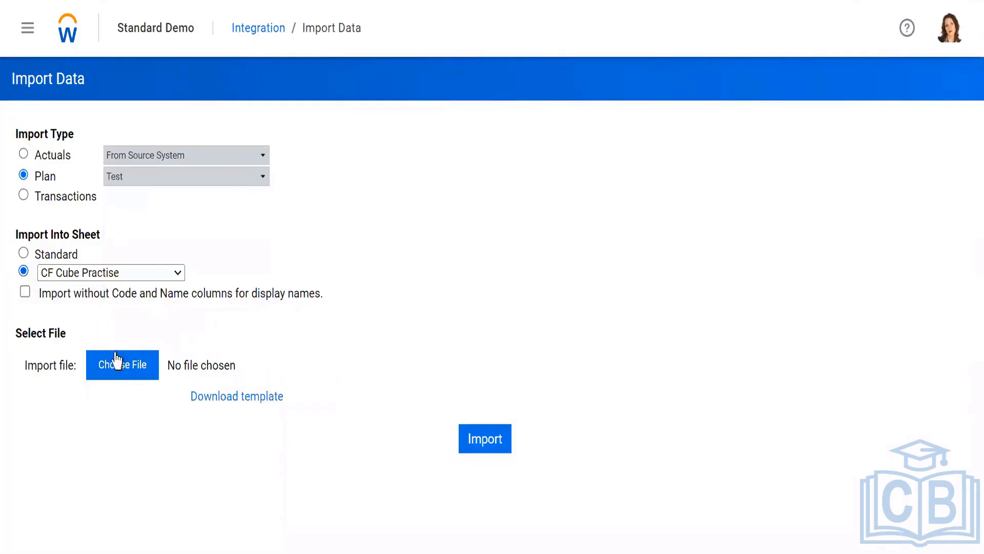
# - Choose CF_Cube_Practise (1).xlsx as the import file using the copied path
pyautogui.click(111, 367)
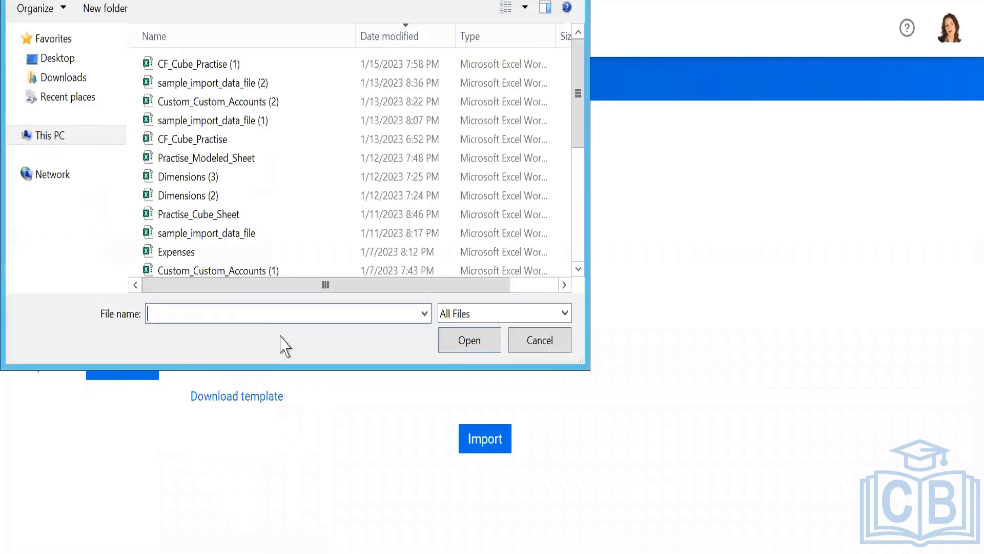
pyautogui.hotkey('ctrl', 'v')
pyautogui.click(469, 351)
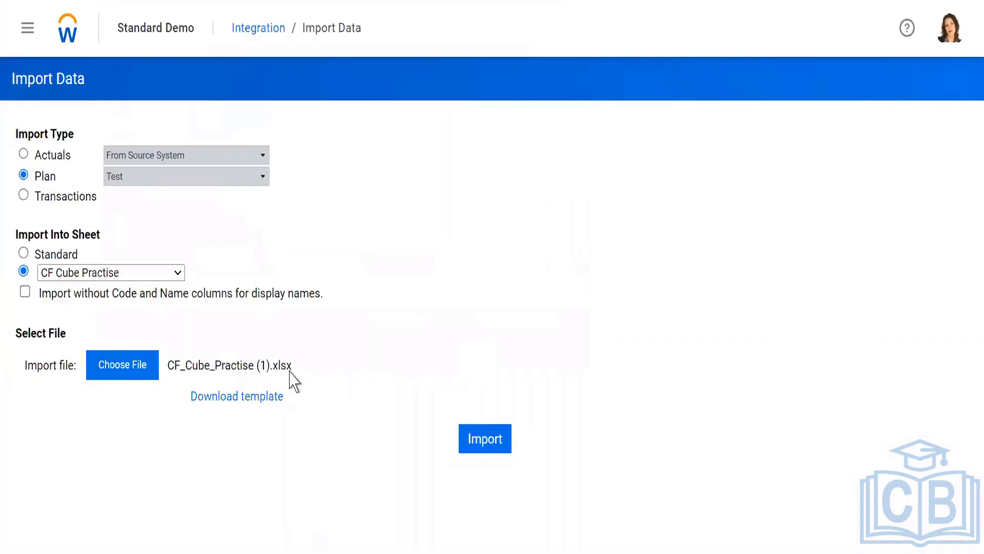
# - Start the import and continue with the existing Product_Name dimension value mappings
pyautogui.click(488, 450)
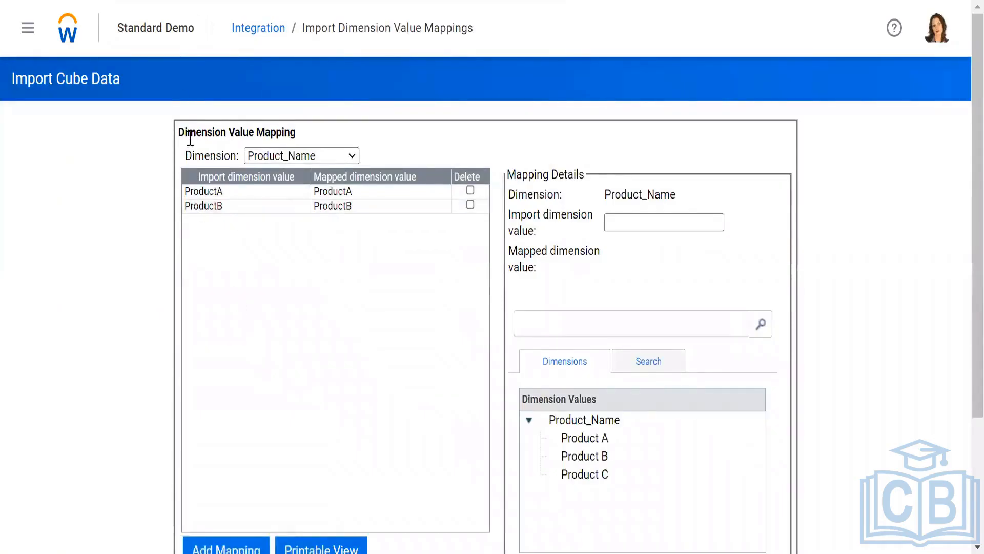
pyautogui.scroll(-3, 140, 363)
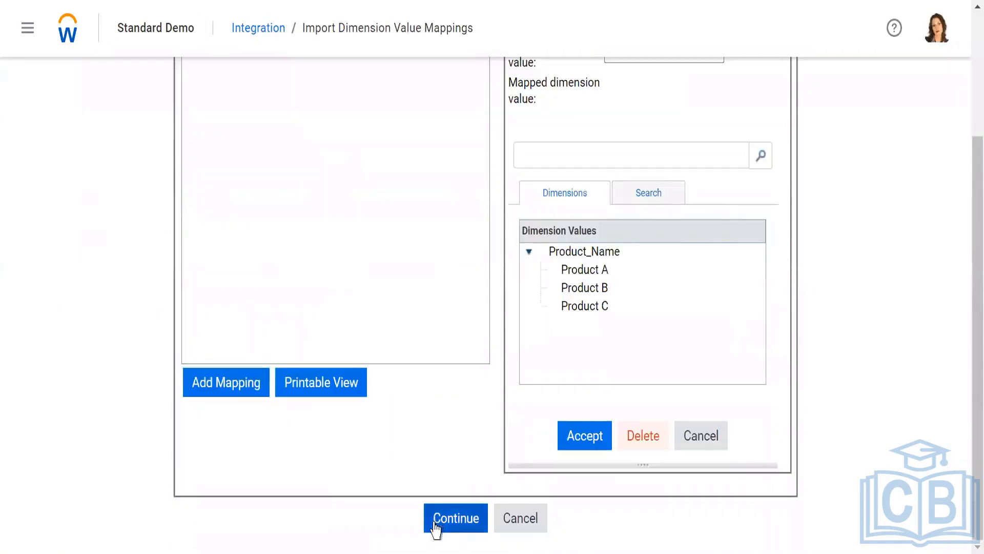
pyautogui.click(455, 523)
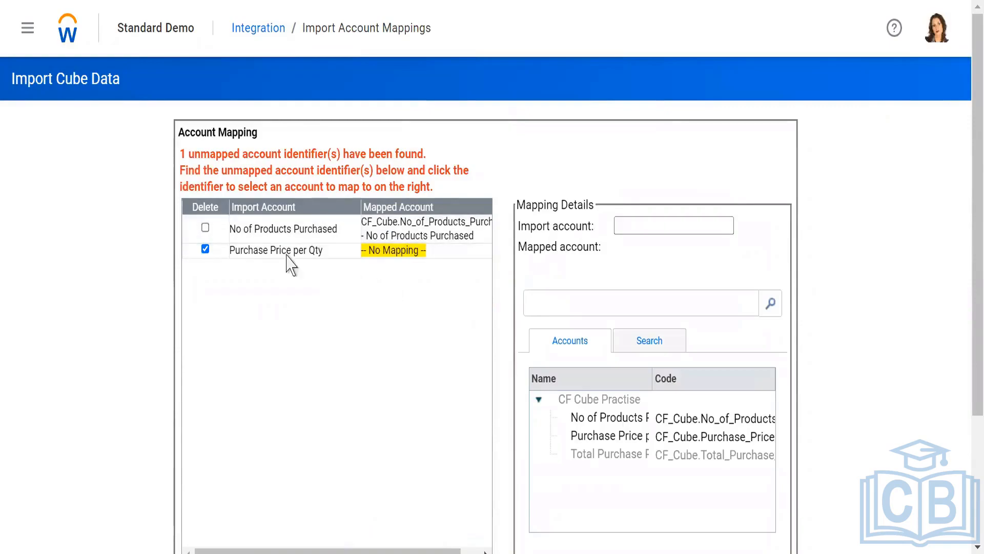
# - Map the unmapped import account Purchase Price per Qty to the cube's Purchase Price per Qty account, and continue to level mapping
pyautogui.click(387, 249)
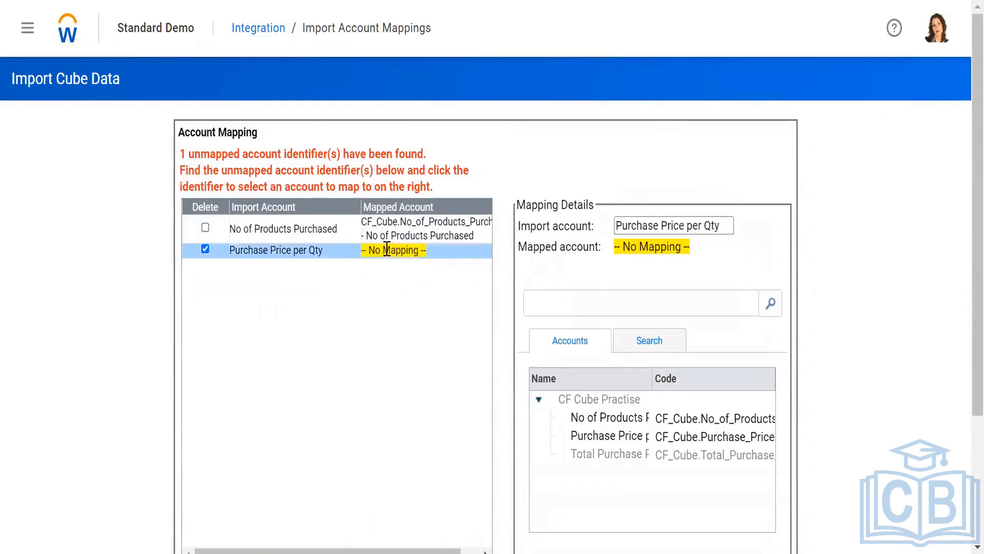
pyautogui.click(609, 440)
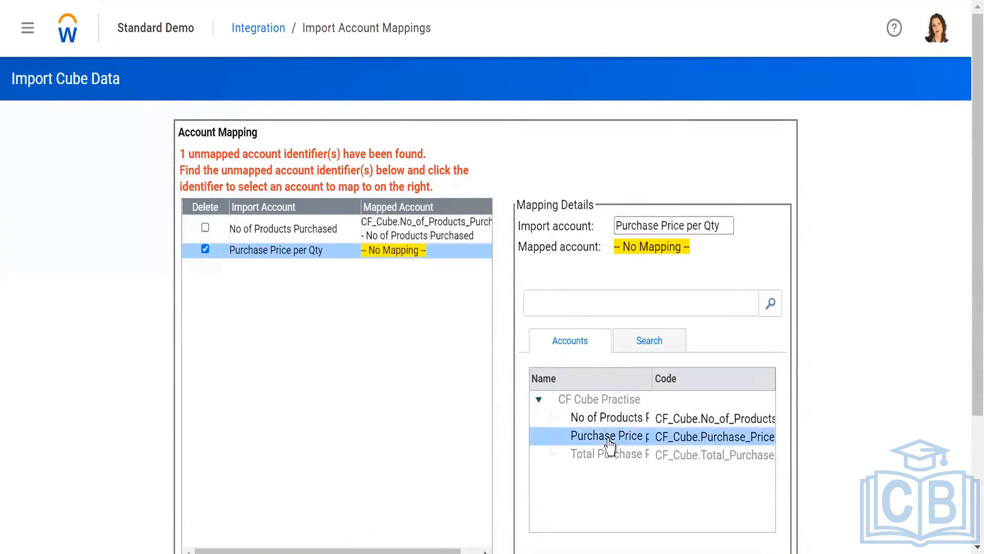
pyautogui.scroll(-3, 610, 444)
pyautogui.click(600, 418)
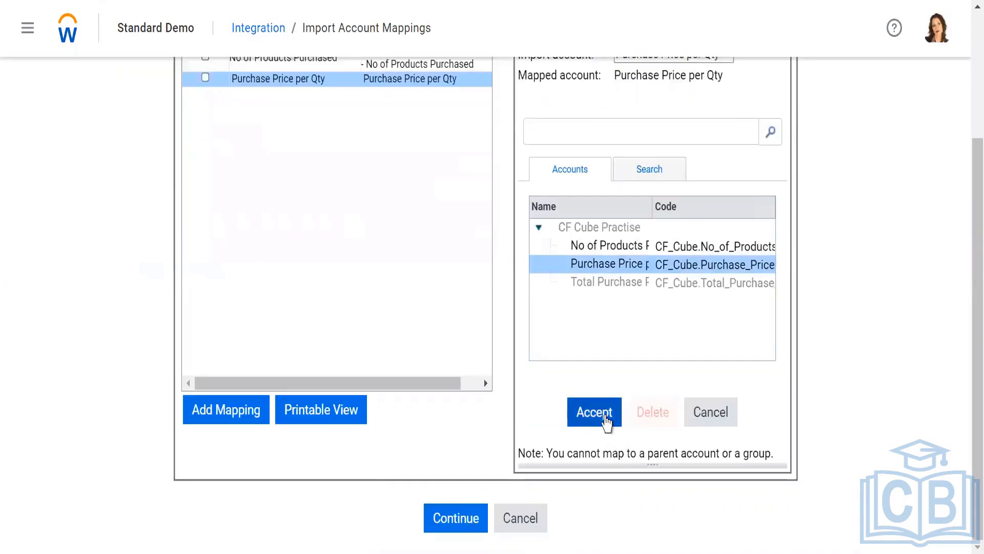
pyautogui.click(457, 518)
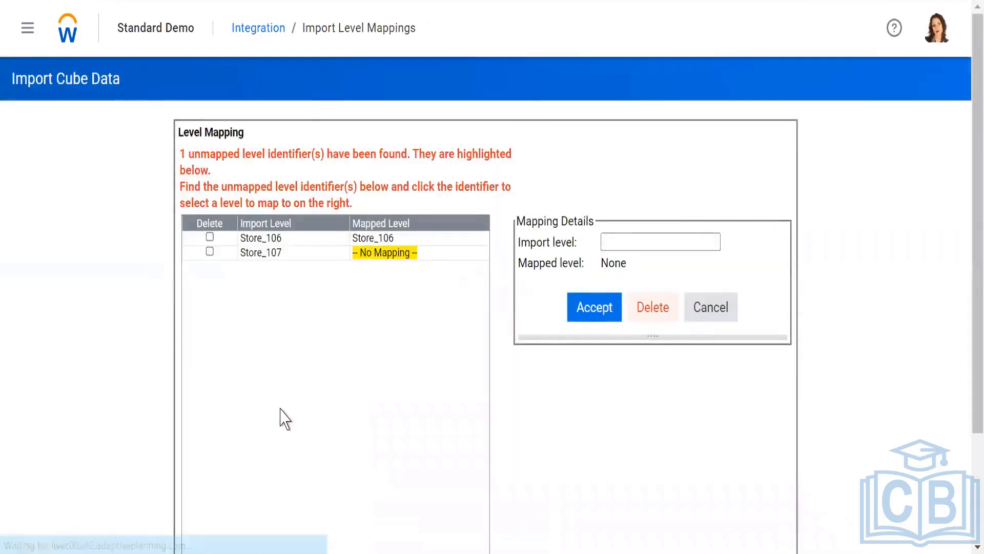
# - Select the unmapped import level Store_107 and search the available levels for "store"
pyautogui.click(386, 251)
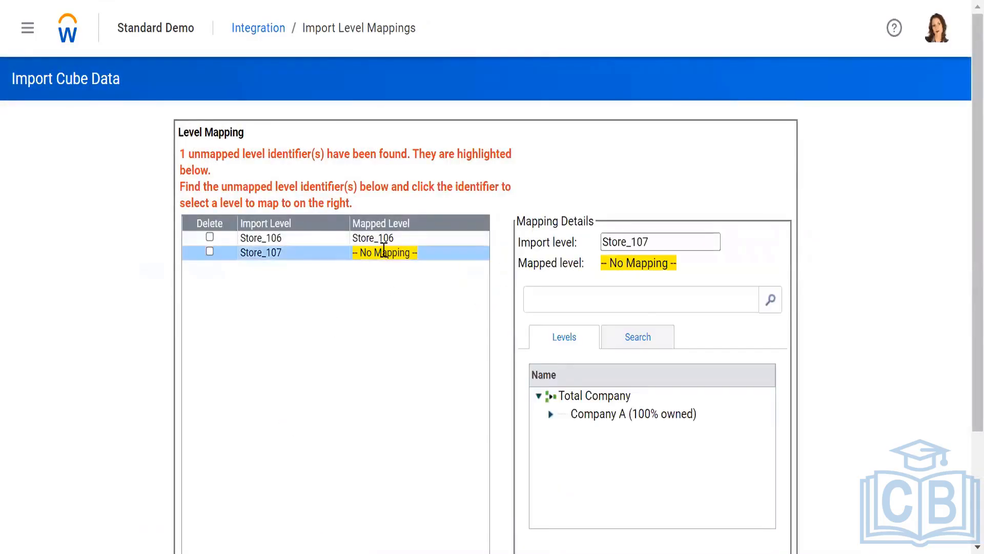
pyautogui.click(579, 300)
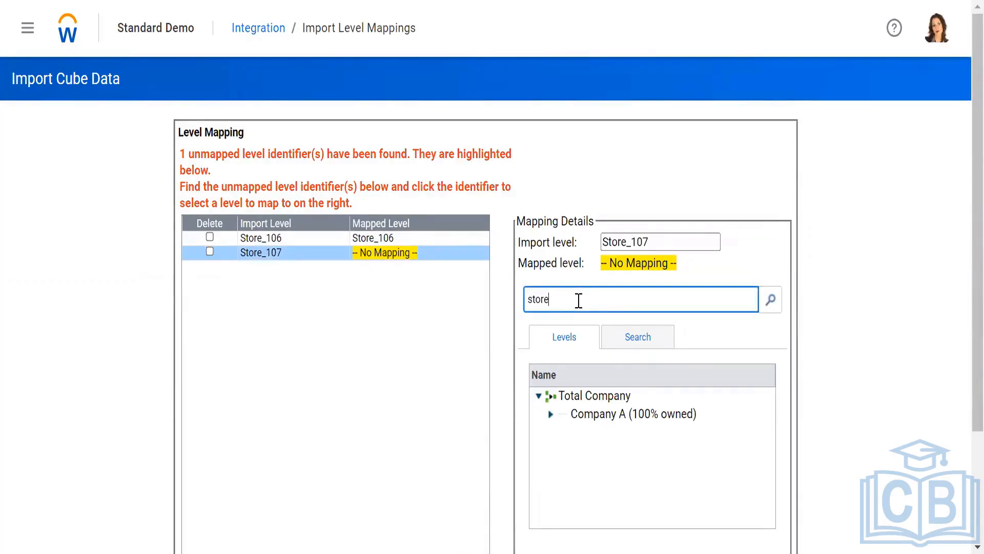
pyautogui.write('store')
pyautogui.press('Return')
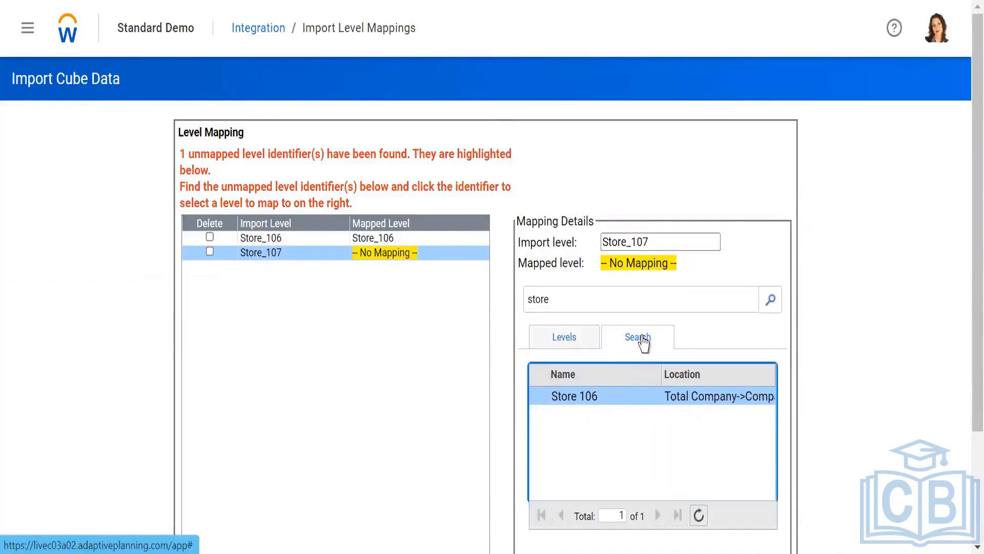
# - Expand the level hierarchy through Company A, Operations, CF Demo Practise, USA and New York to check for a level matching Store_107
pyautogui.click(564, 337)
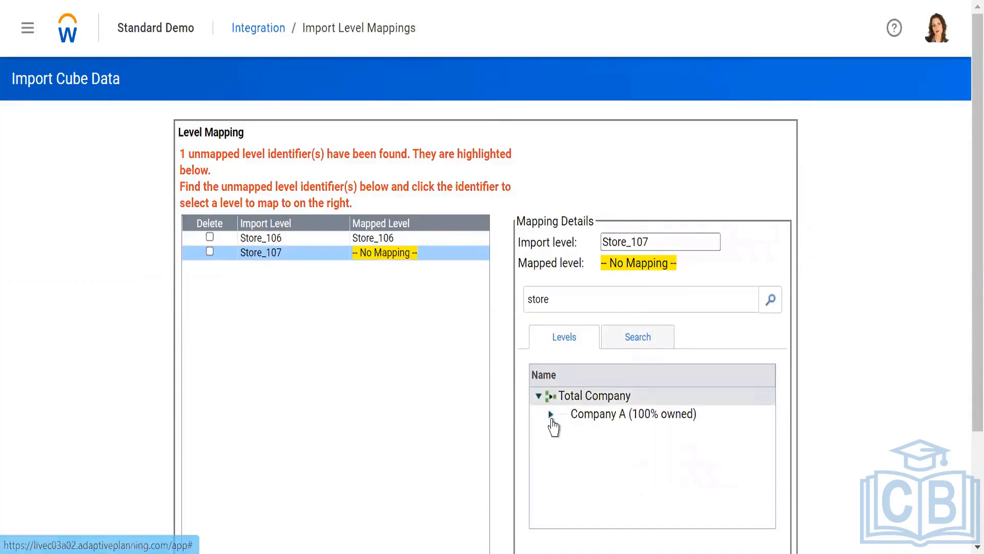
pyautogui.click(578, 420)
pyautogui.scroll(-2, 595, 426)
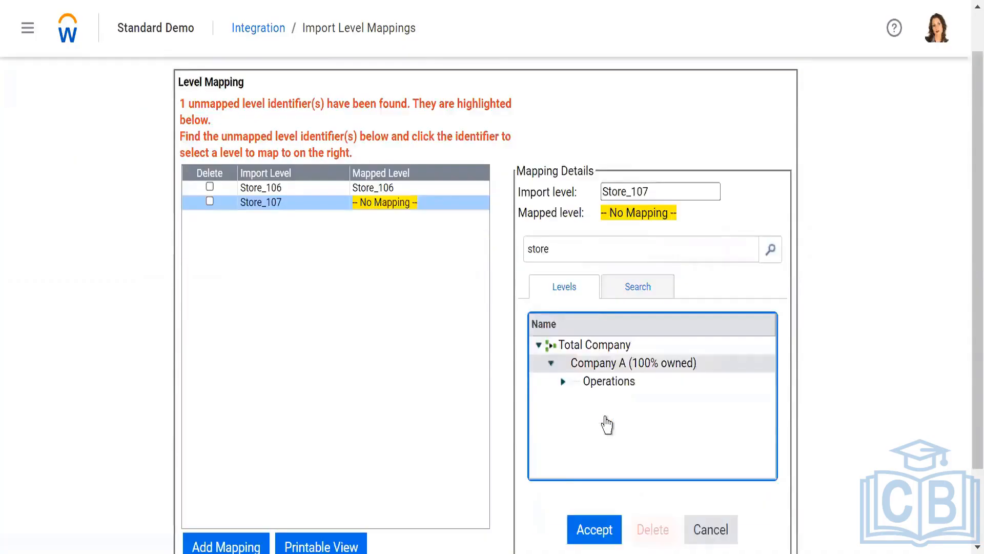
pyautogui.click(564, 347)
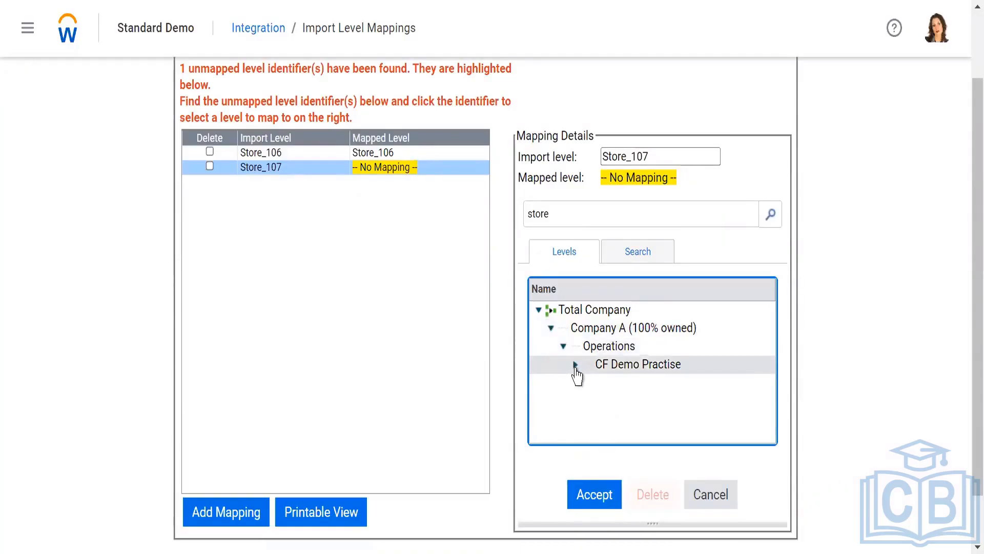
pyautogui.click(589, 383)
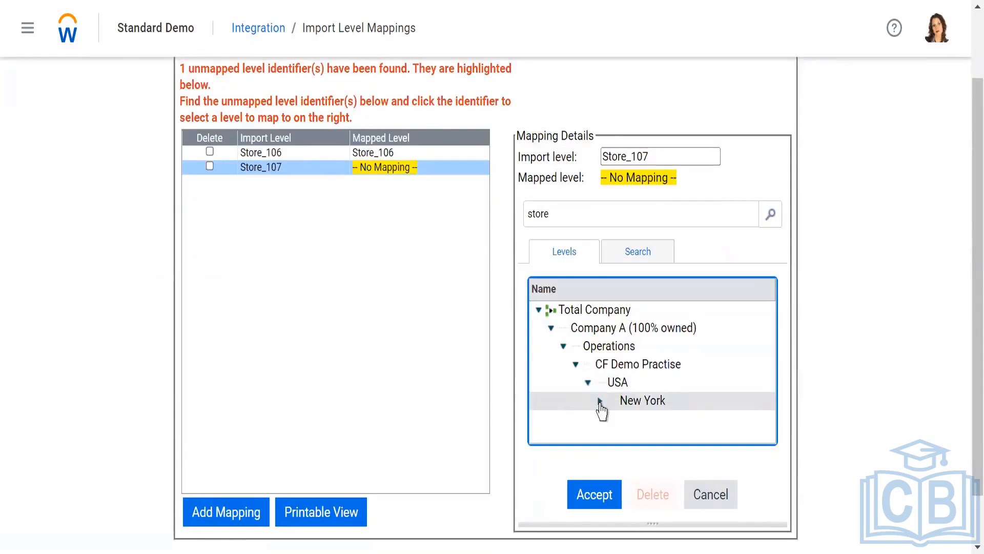
pyautogui.click(601, 402)
pyautogui.scroll(-1, 662, 394)
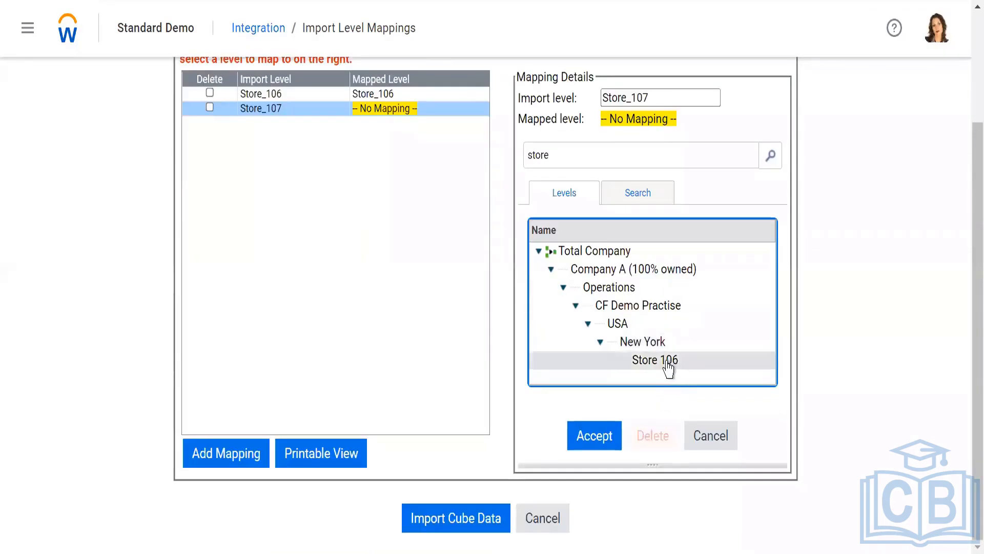
pyautogui.scroll(2, 421, 285)
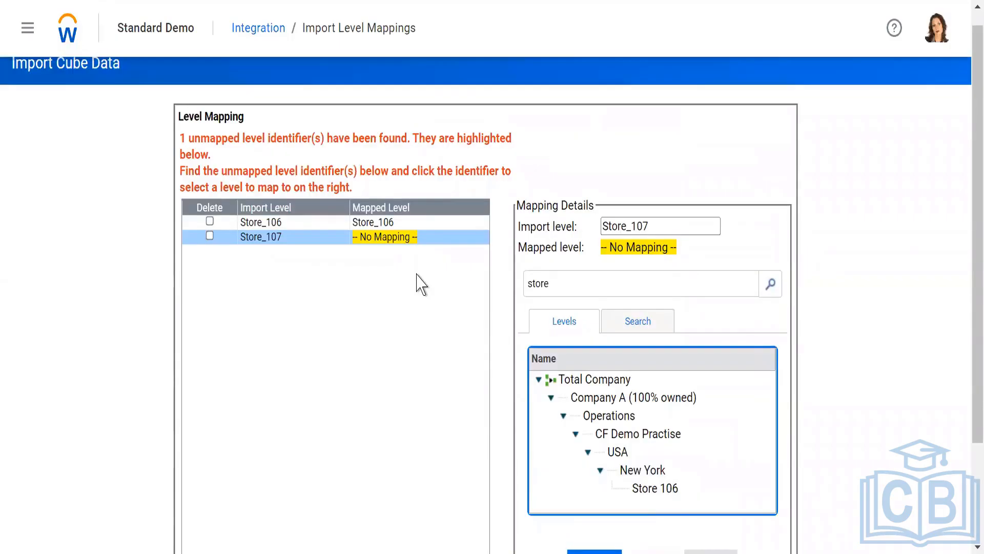
# - Leave the level mapping without importing, return to Import Data, and open the main navigation
pyautogui.click(739, 257)
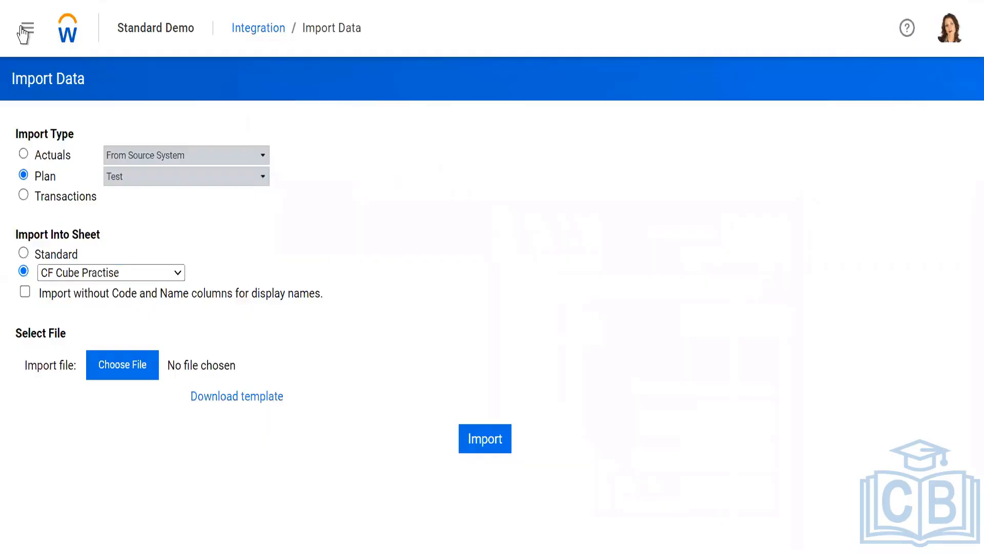
pyautogui.click(23, 31)
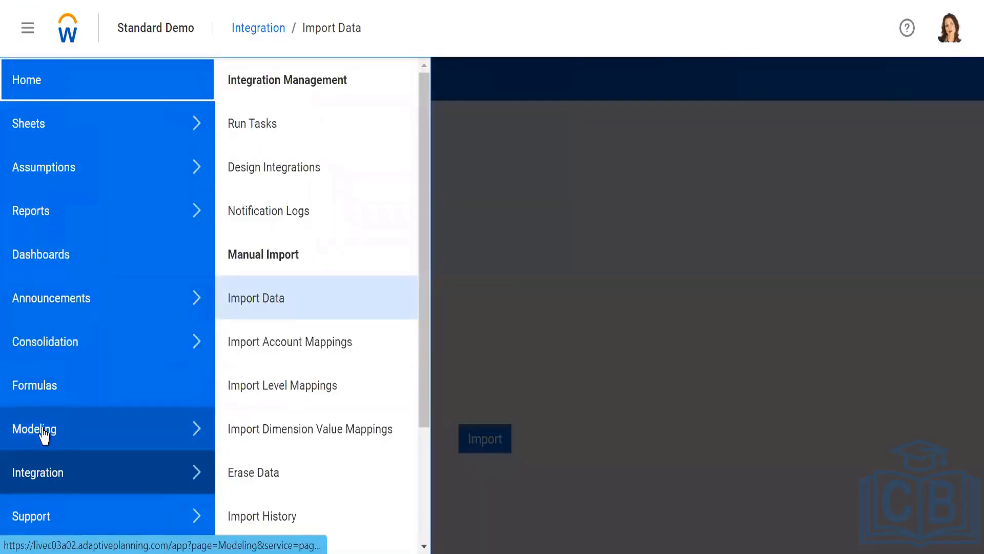
# - Open the dimensions and attributes editor of the CF Cube Practise cube sheet from the model's sheet list
pyautogui.click(44, 435)
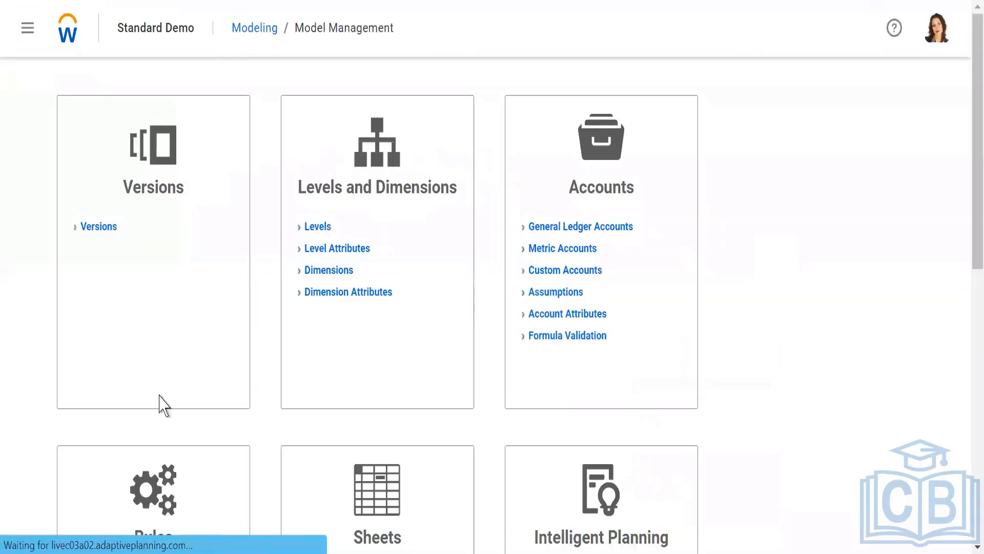
pyautogui.scroll(-5, 369, 354)
pyautogui.click(354, 303)
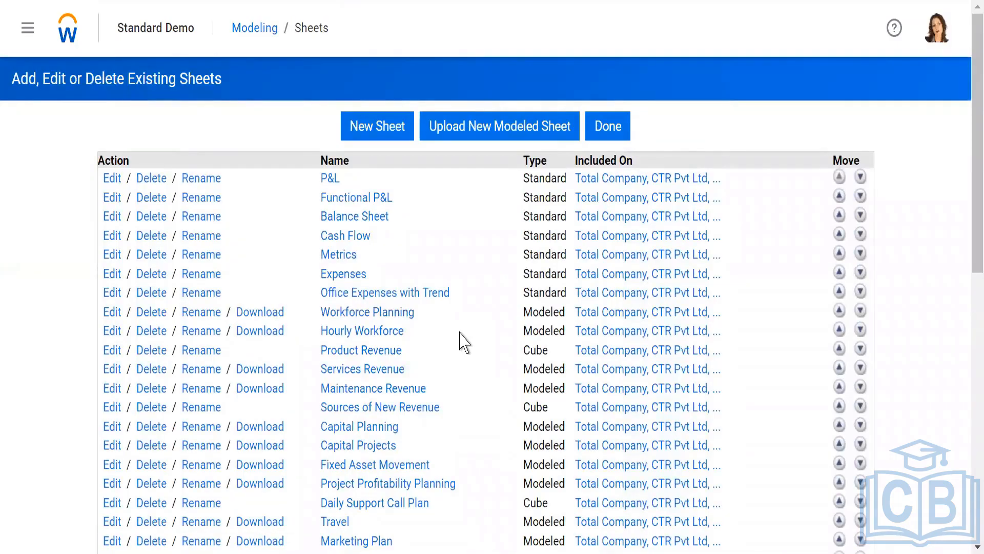
pyautogui.scroll(-10, 464, 342)
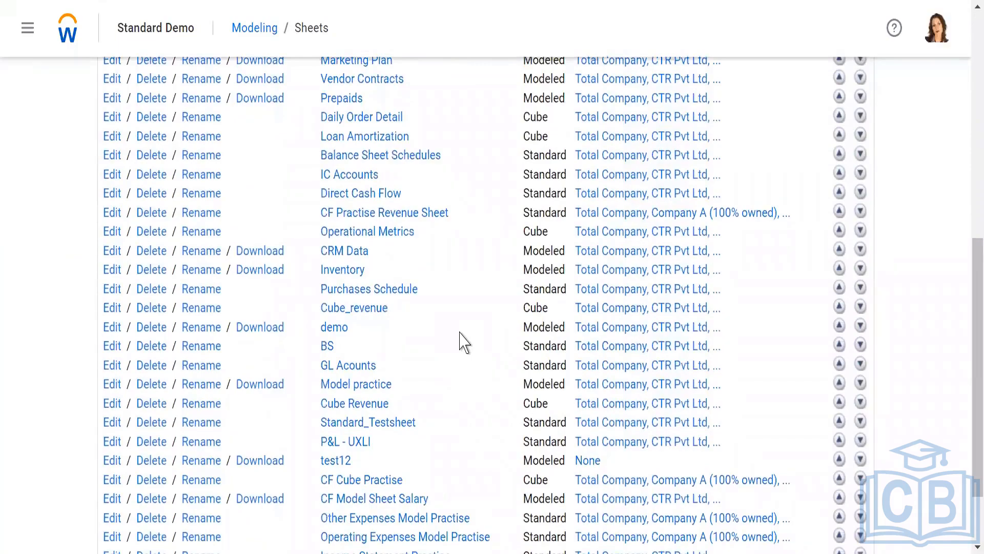
pyautogui.scroll(-2, 464, 342)
pyautogui.click(362, 390)
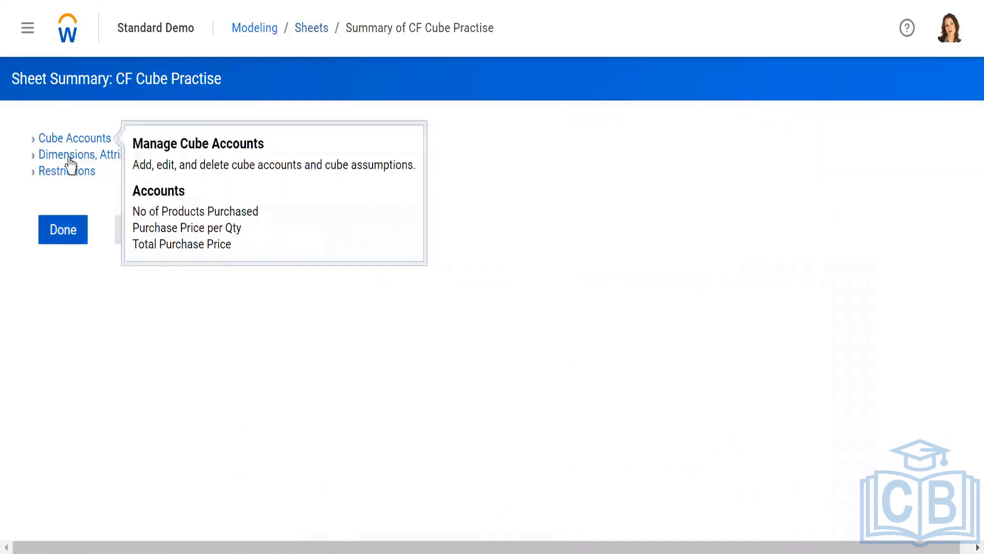
pyautogui.click(70, 158)
pyautogui.click(70, 159)
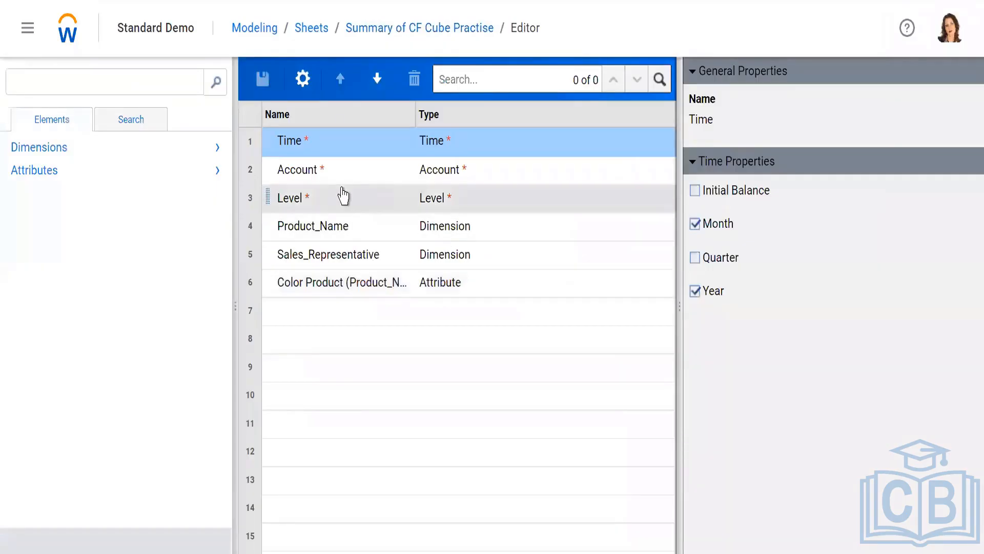
# - Examine which levels are enabled for the Level element, down to the New York and Philadelphia stores under CF Demo Practise > USA
pyautogui.click(343, 196)
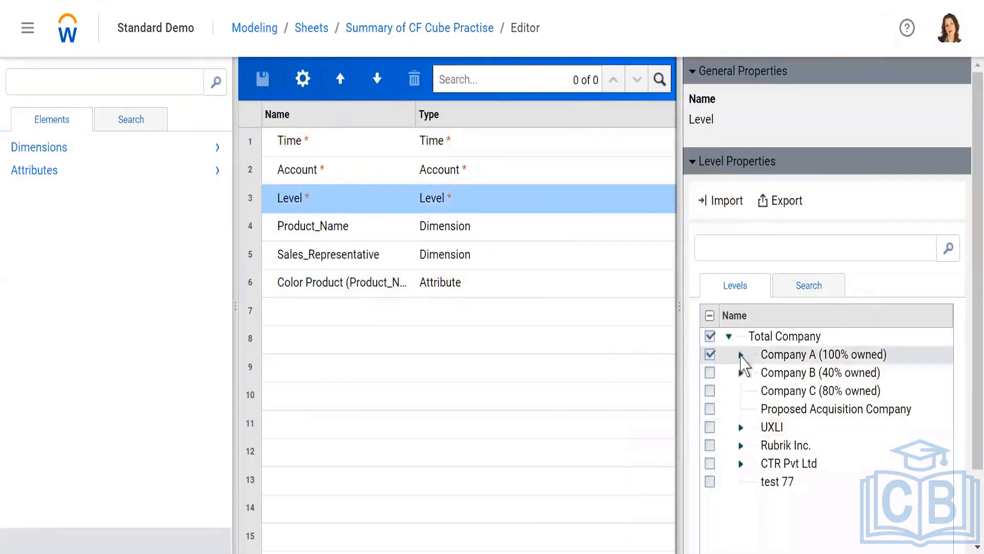
pyautogui.click(740, 354)
pyautogui.scroll(-1, 712, 328)
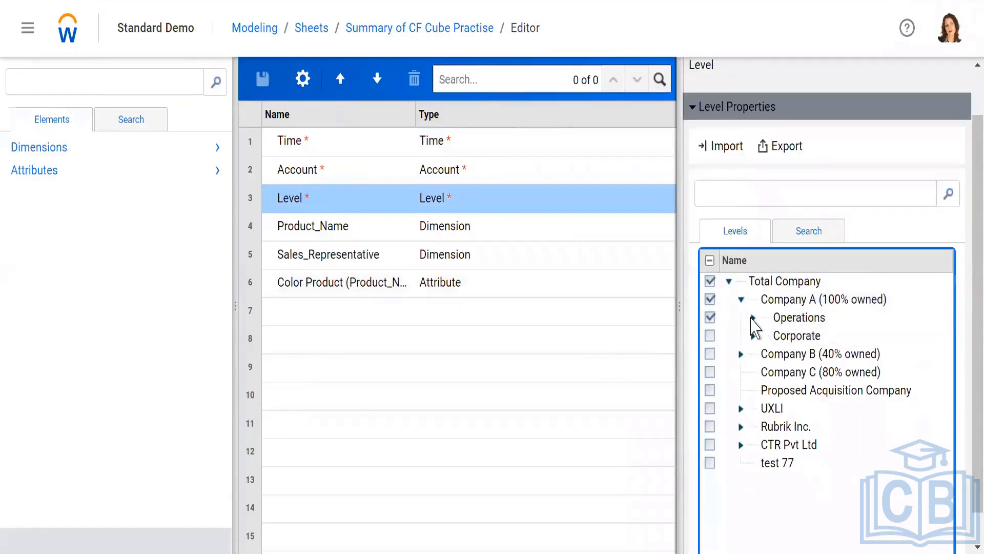
pyautogui.click(753, 318)
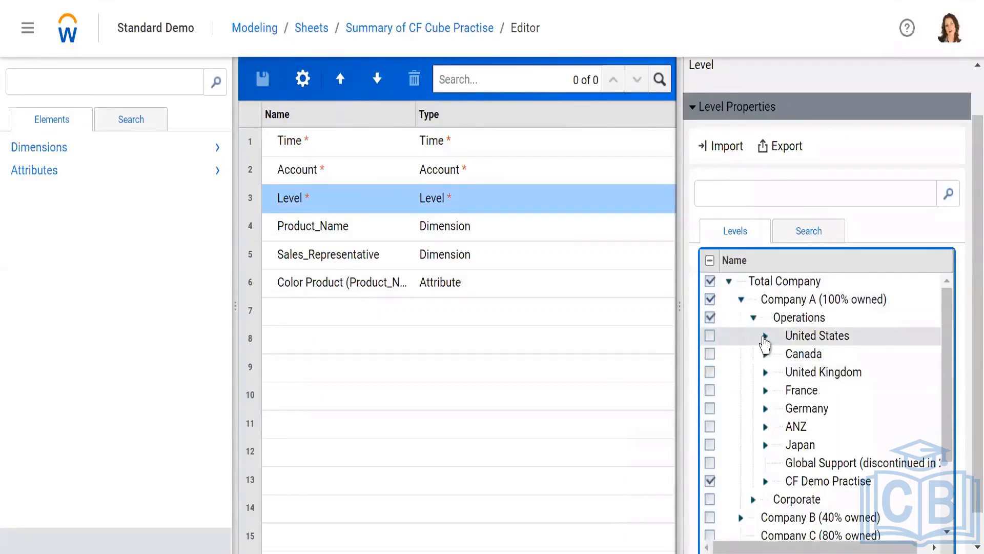
pyautogui.click(765, 336)
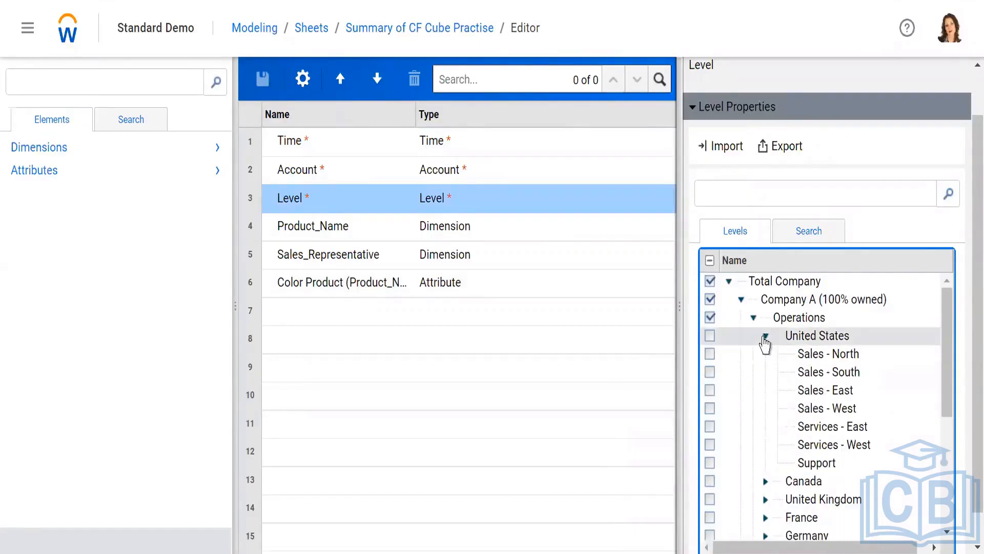
pyautogui.click(765, 336)
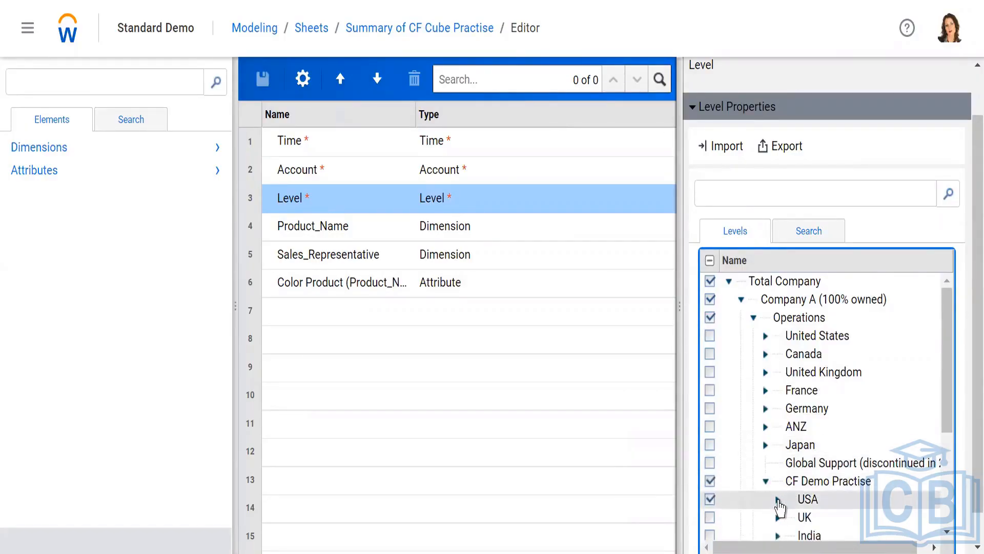
pyautogui.click(948, 534)
pyautogui.click(948, 533)
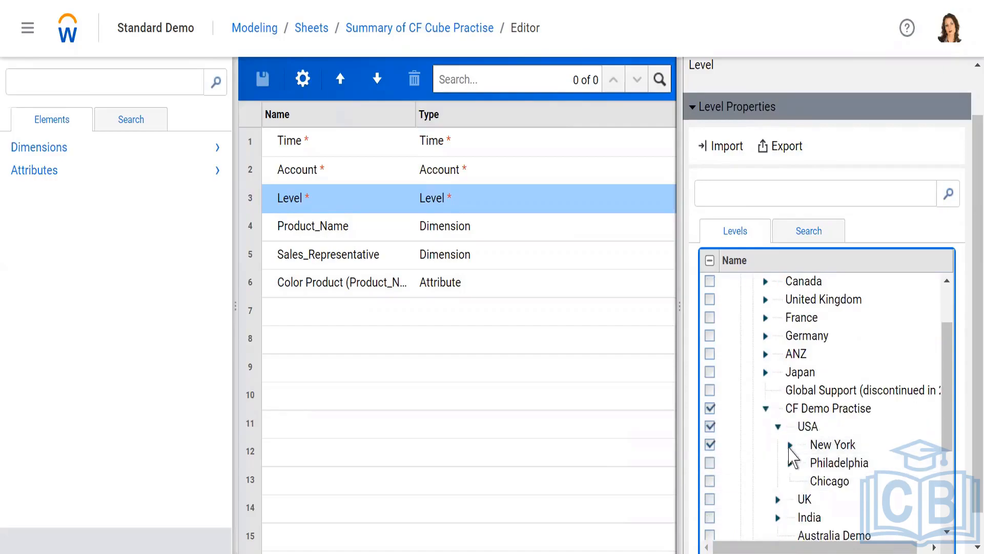
pyautogui.click(790, 445)
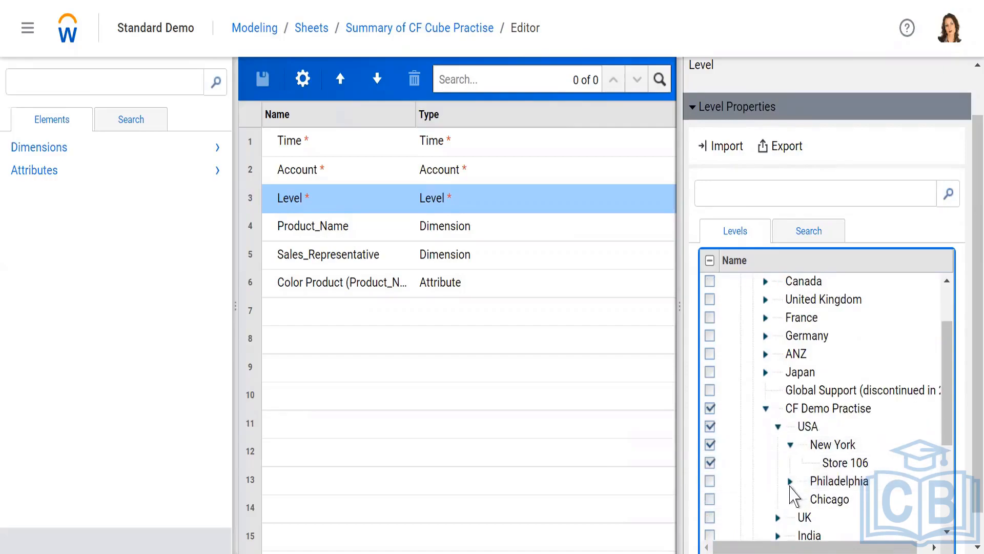
pyautogui.click(790, 482)
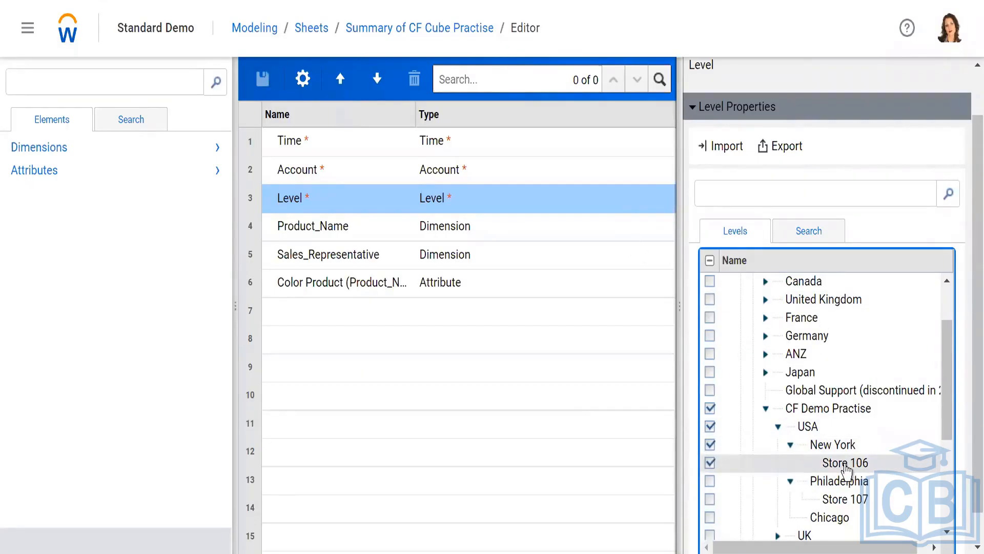
pyautogui.scroll(2, 744, 369)
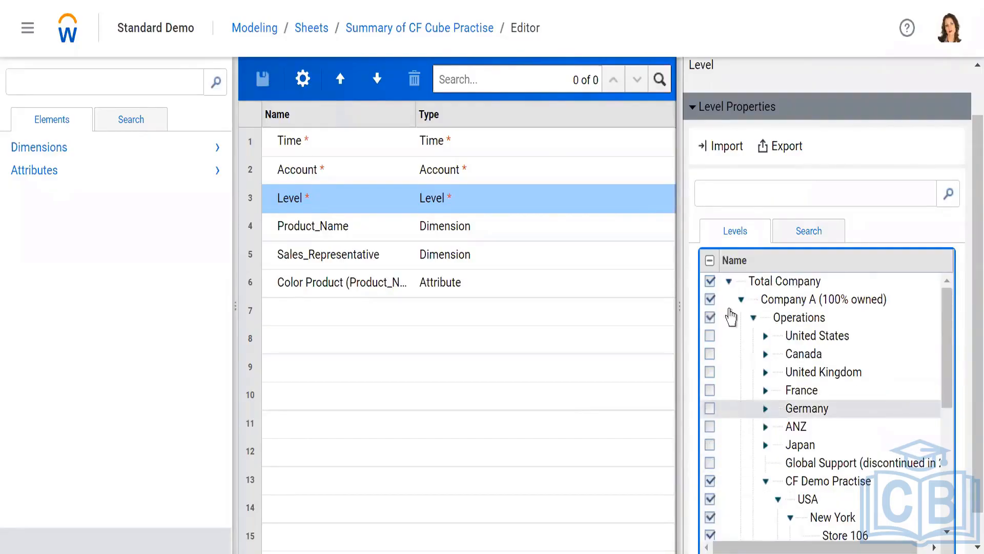
# - Enable all levels for the cube sheet's Level element and save the sheet
pyautogui.click(710, 261)
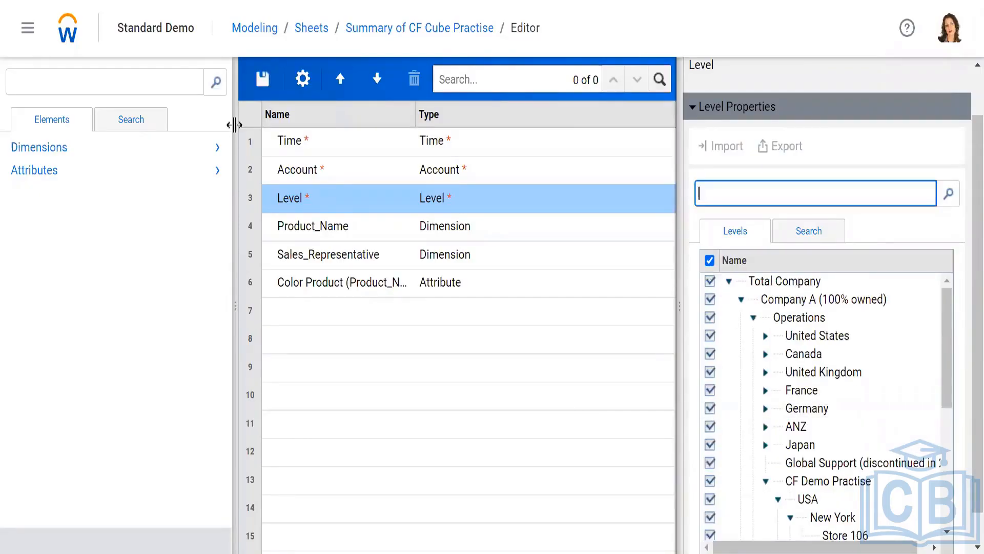
pyautogui.click(267, 92)
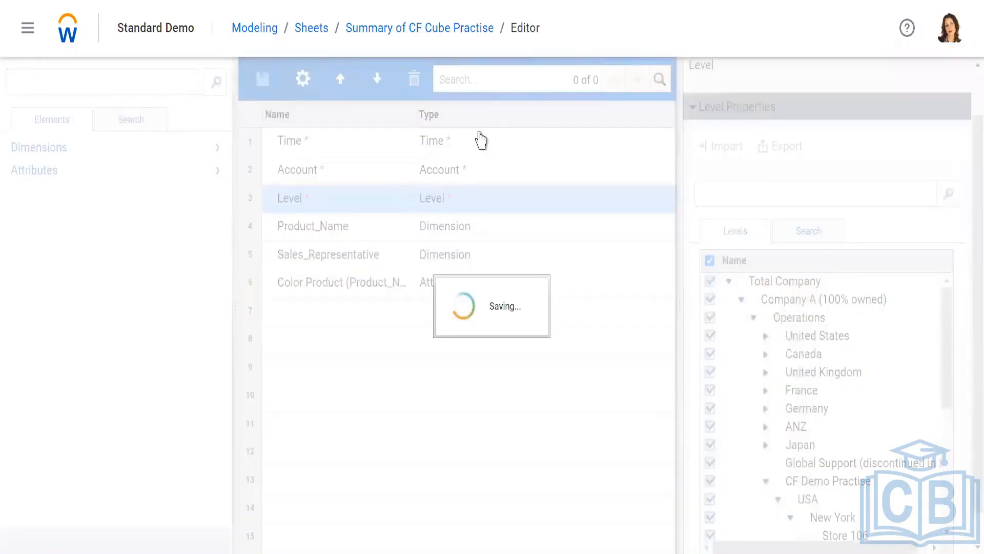
pyautogui.click(481, 139)
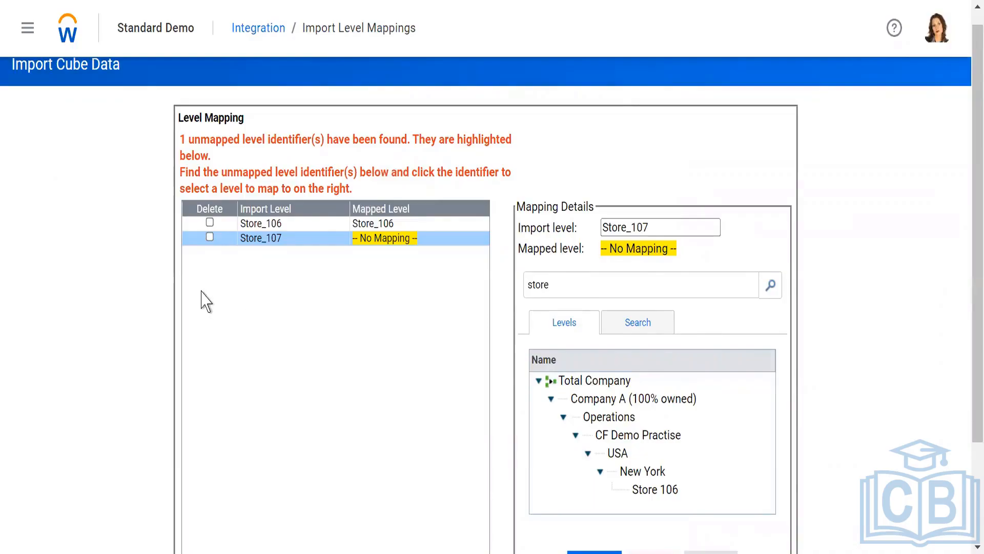
# - Cancel the pending cube import and set the import type to Plan with the Test version from FX Analysis > Practise
pyautogui.scroll(-3, 205, 302)
pyautogui.click(532, 534)
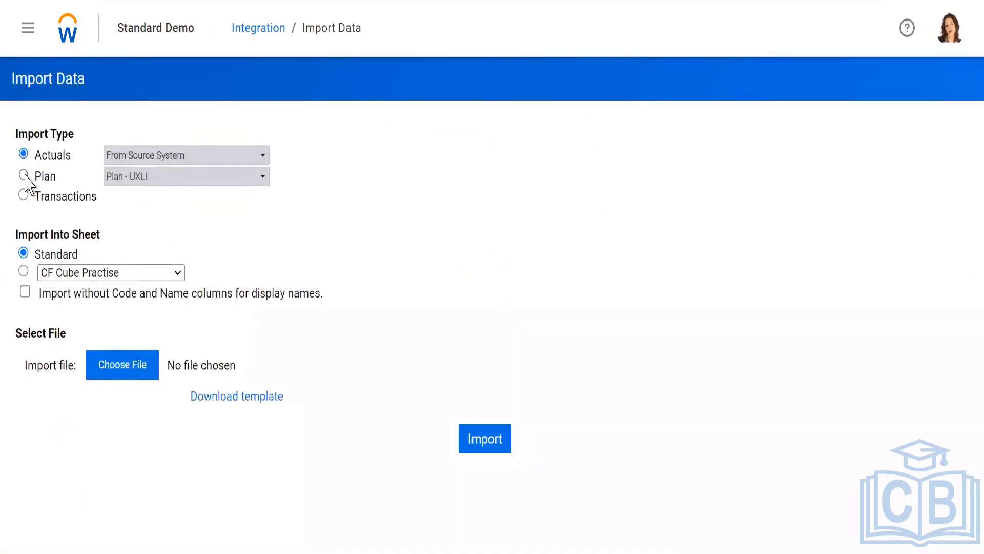
pyautogui.click(23, 175)
pyautogui.click(170, 178)
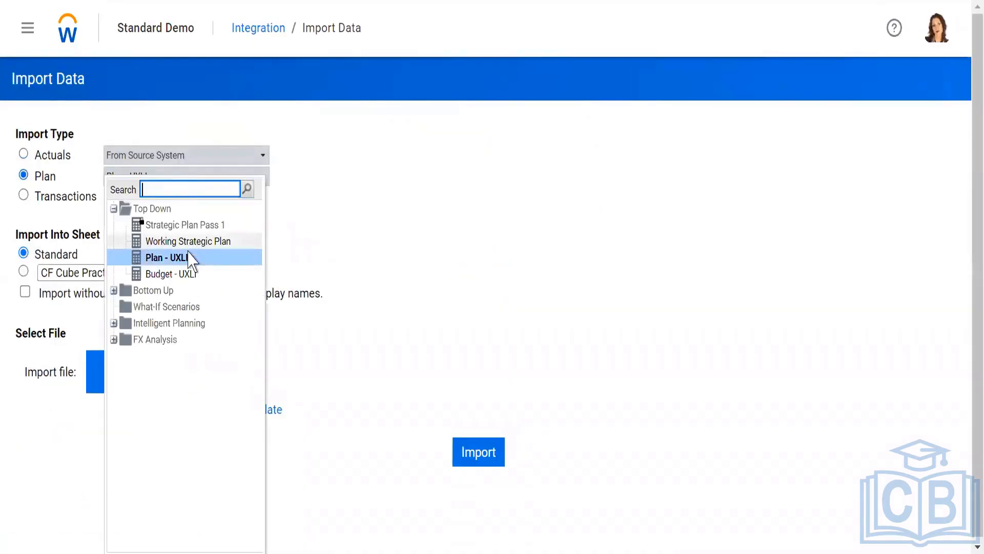
pyautogui.click(114, 339)
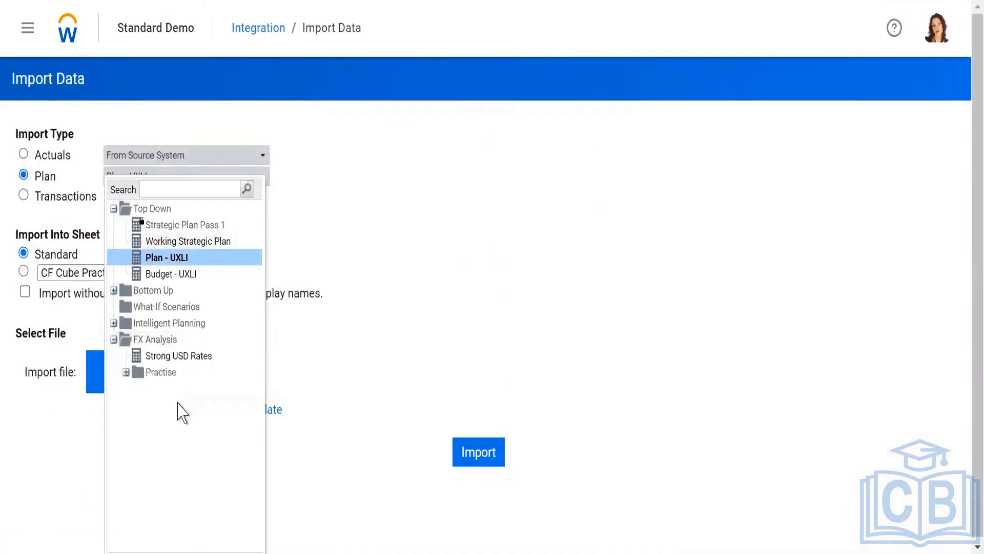
pyautogui.click(127, 373)
pyautogui.click(167, 421)
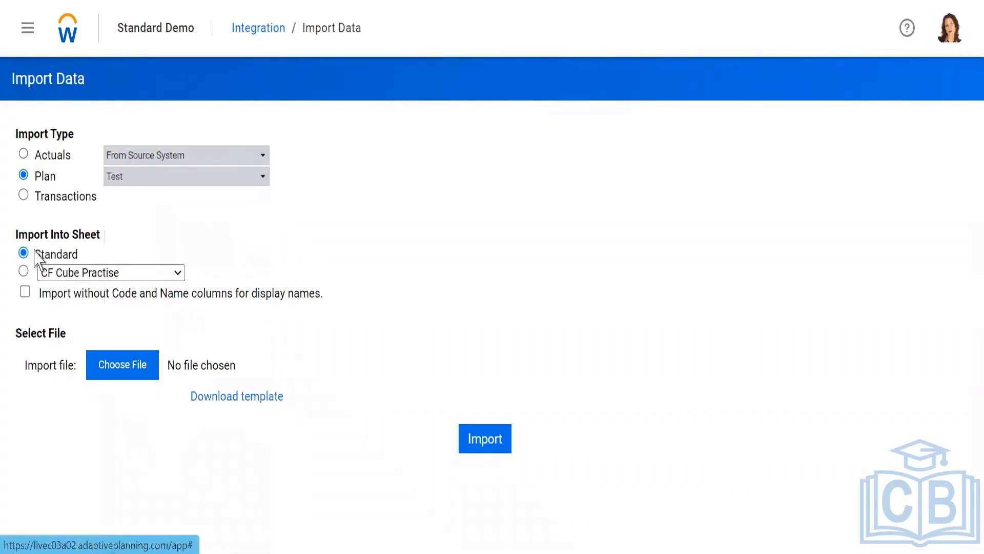
# - Start importing CF_Cube_Practise (1).xlsx into the CF Cube Practise sheet and continue past the dimension value mapping
pyautogui.click(24, 271)
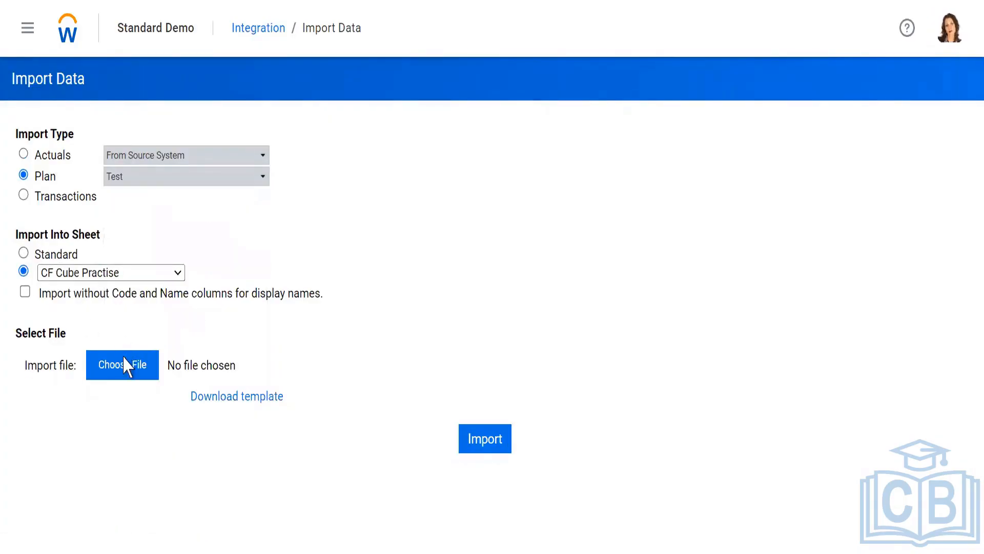
pyautogui.click(127, 367)
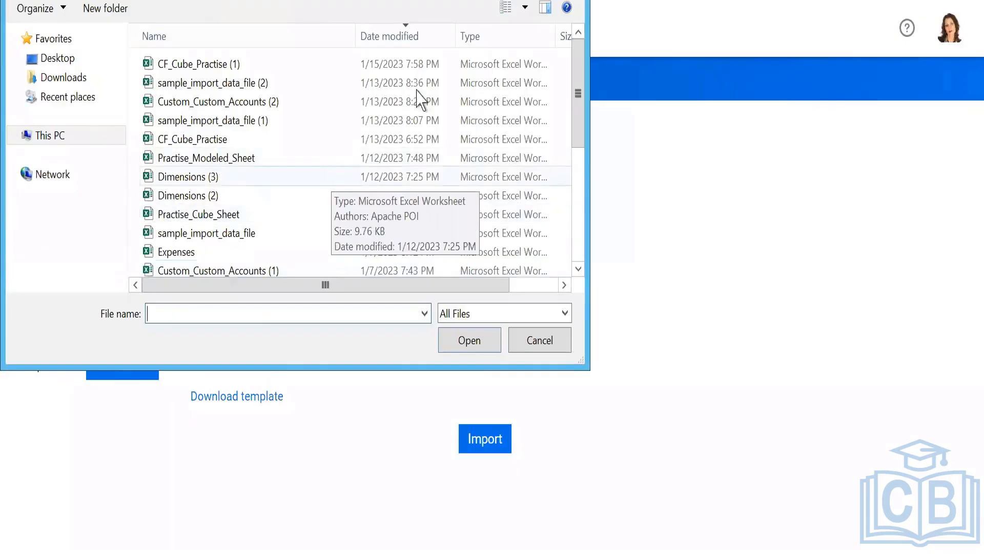
pyautogui.doubleClick(191, 63)
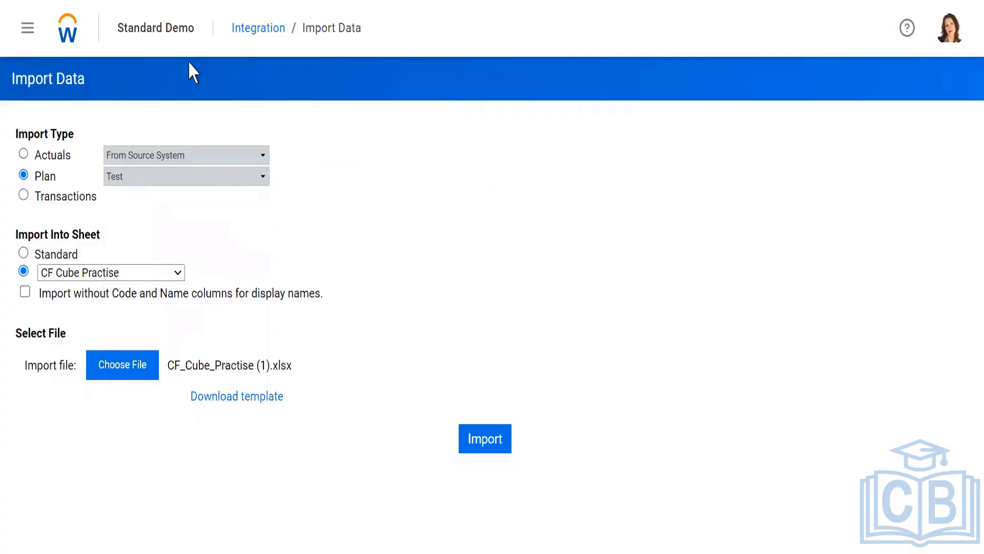
pyautogui.click(486, 450)
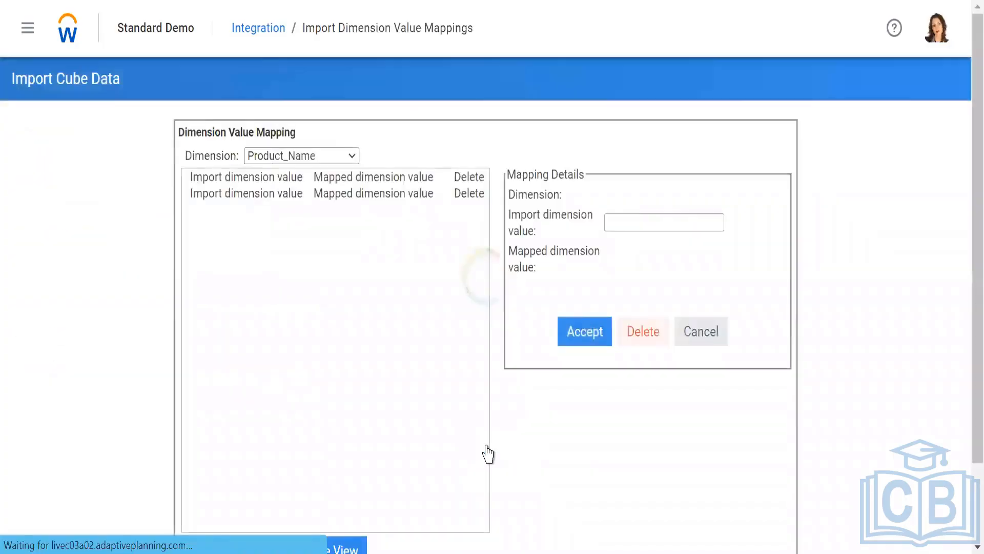
pyautogui.scroll(-3, 464, 445)
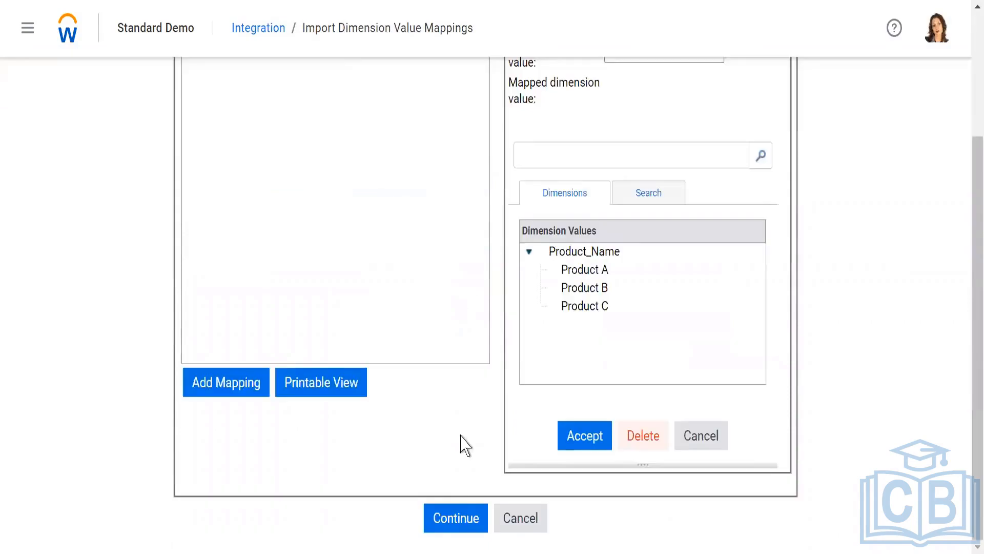
pyautogui.click(452, 520)
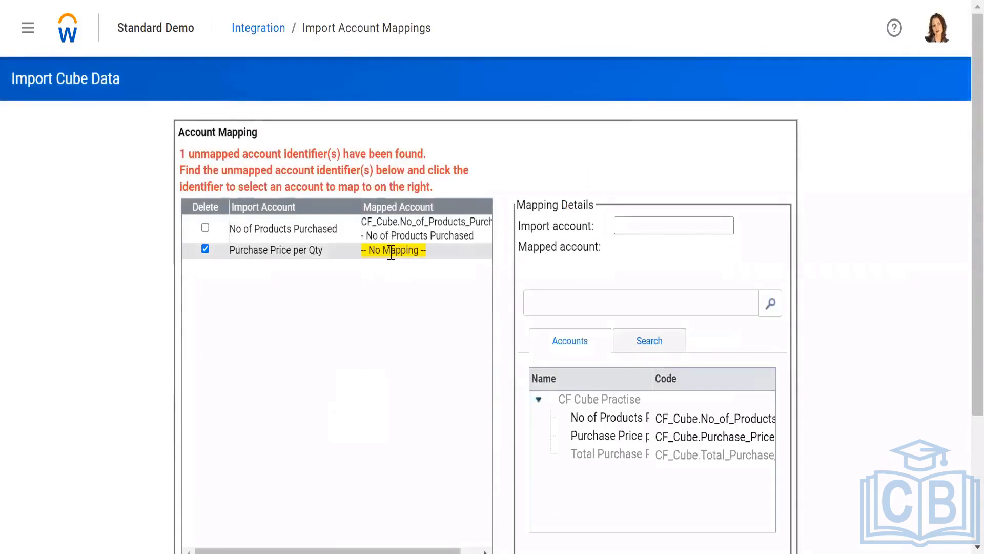
# - Map the import account Purchase Price per Qty to the Purchase Price per Qty account of CF Cube Practise
pyautogui.click(391, 252)
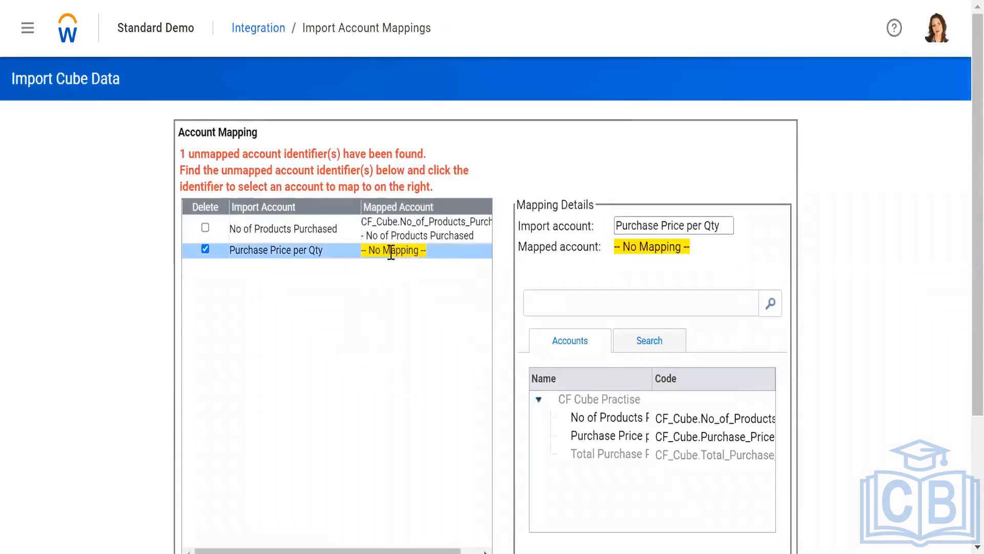
pyautogui.click(585, 440)
pyautogui.scroll(-3, 515, 466)
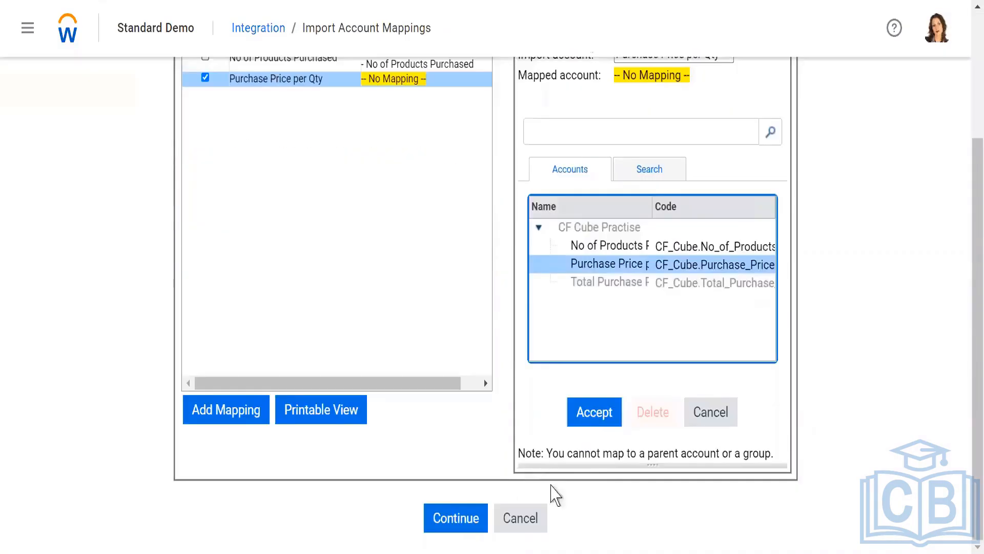
pyautogui.click(595, 412)
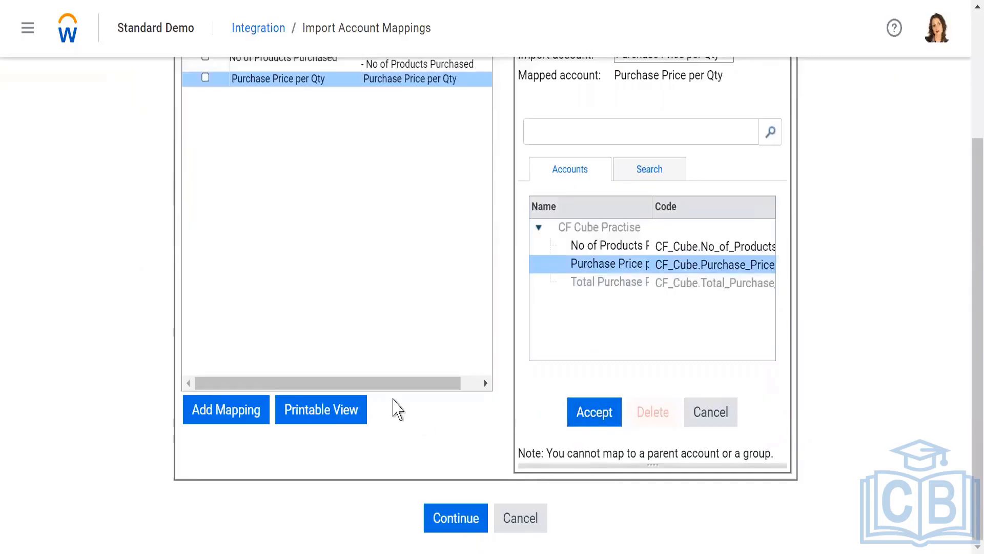
# - Proceed through the account and level mappings and run the cube data import
pyautogui.scroll(3, 196, 317)
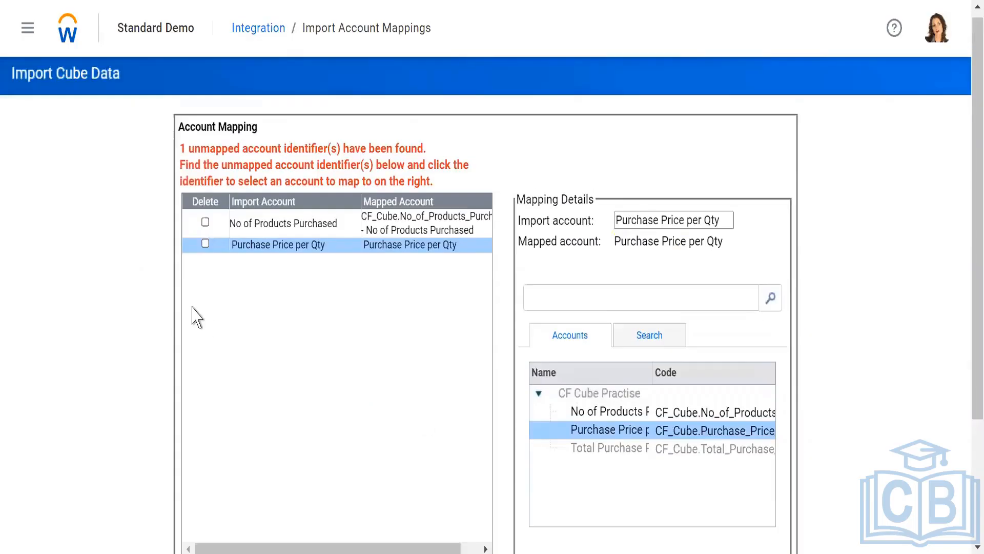
pyautogui.scroll(-3, 197, 317)
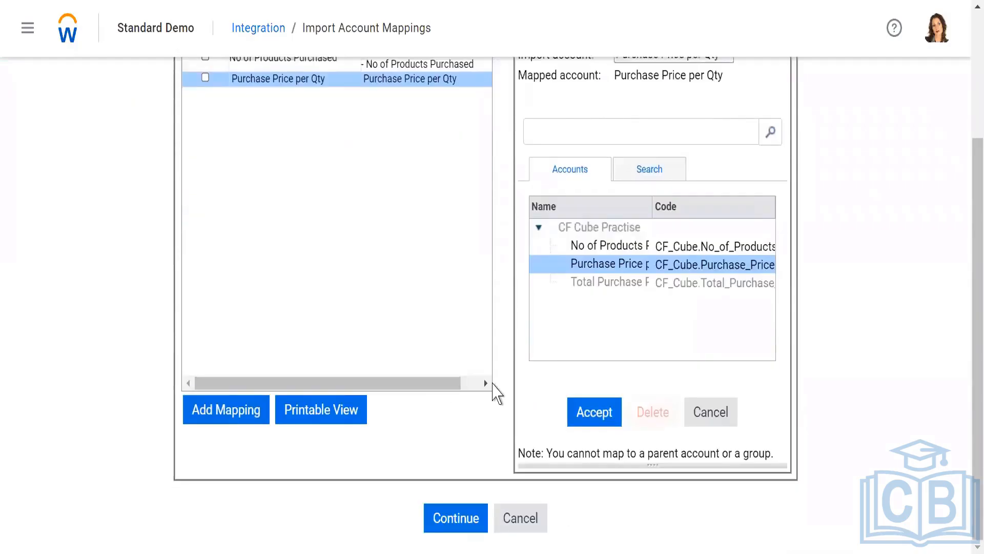
pyautogui.scroll(3, 496, 393)
pyautogui.scroll(-3, 495, 394)
pyautogui.click(448, 516)
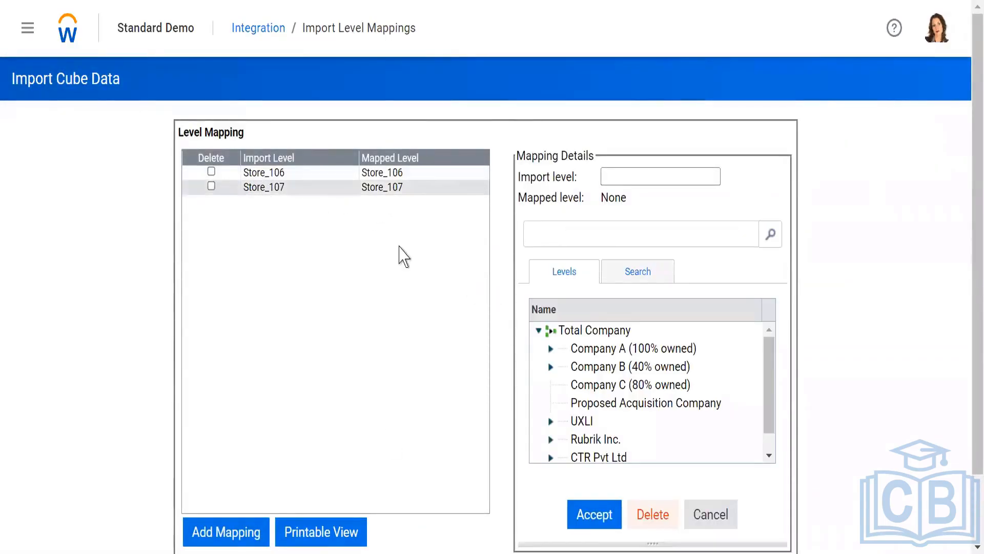
pyautogui.scroll(-2, 409, 330)
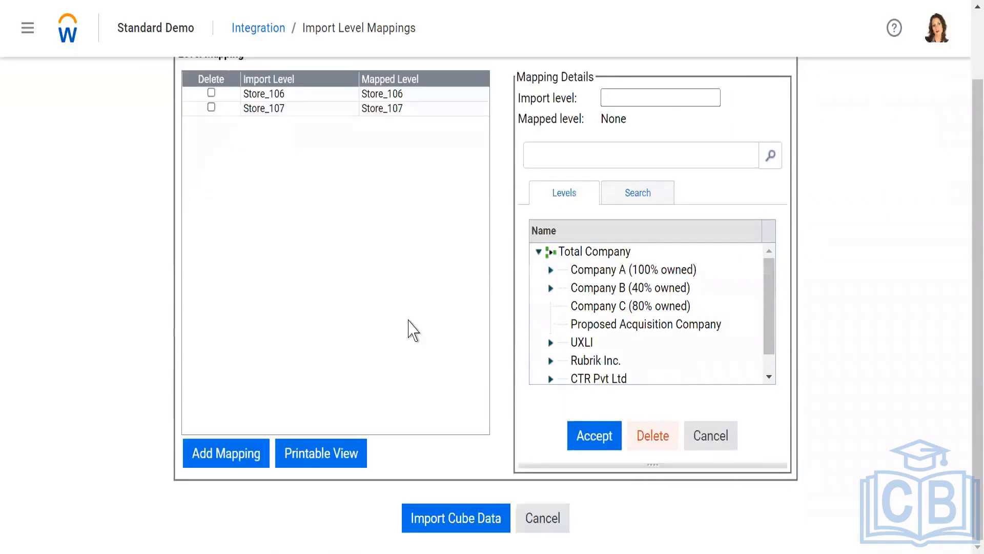
pyautogui.click(456, 519)
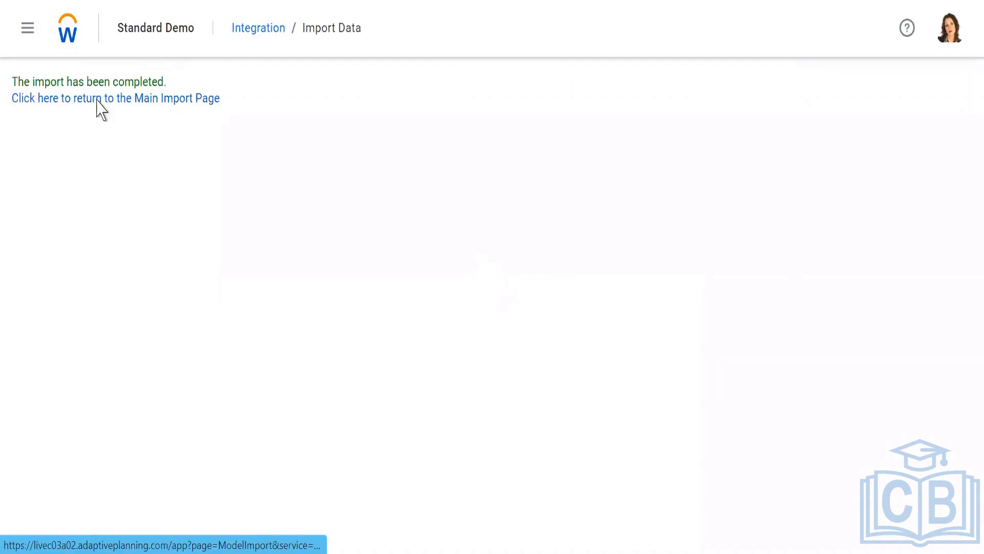
# - Return to the CF Cube Practise sheet and refresh it to check the imported data
pyautogui.hotkey('ctrl', 'Tab')
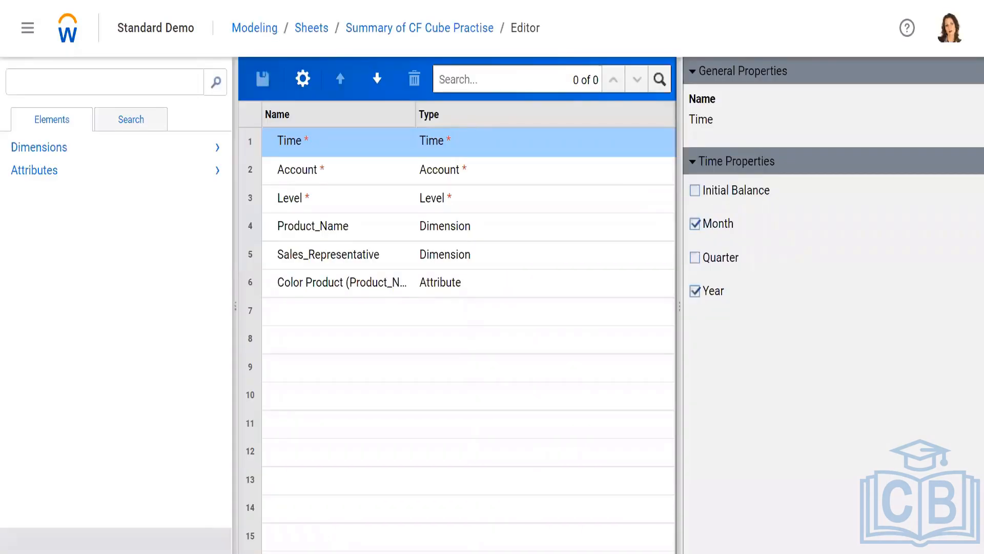
pyautogui.hotkey('ctrl', 'Tab')
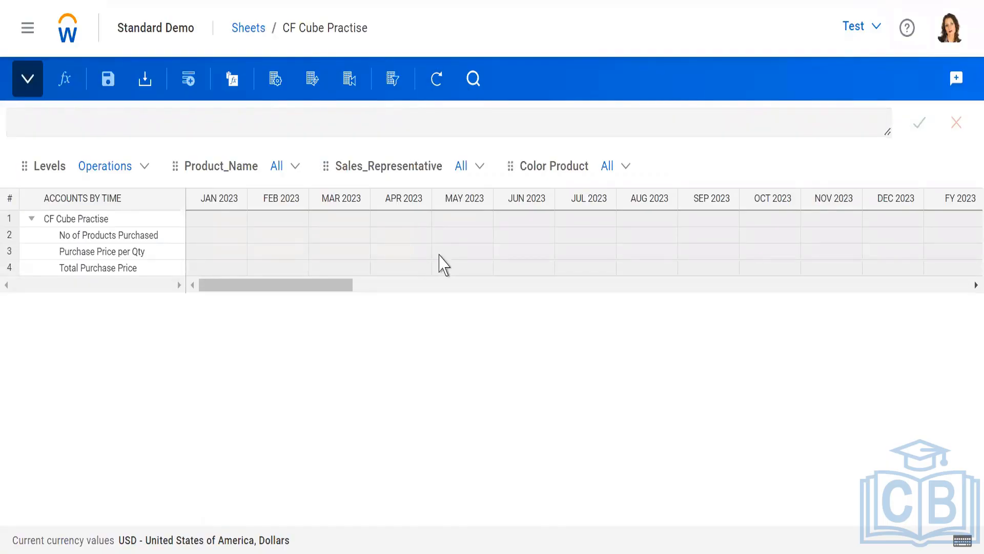
pyautogui.click(438, 79)
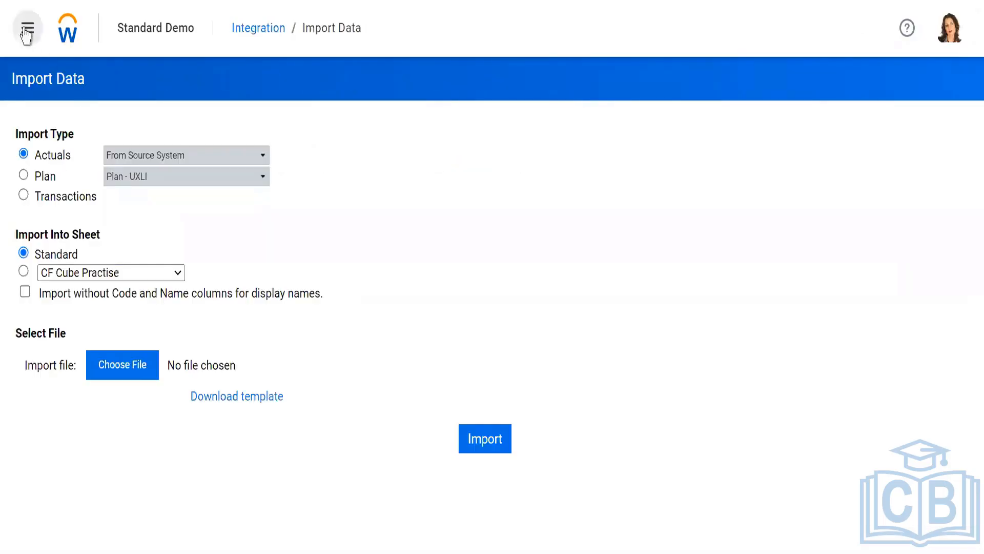
# - Examine the Color Product attribute of Product A, Product B and Product C in the Product_Name dimension
pyautogui.click(28, 28)
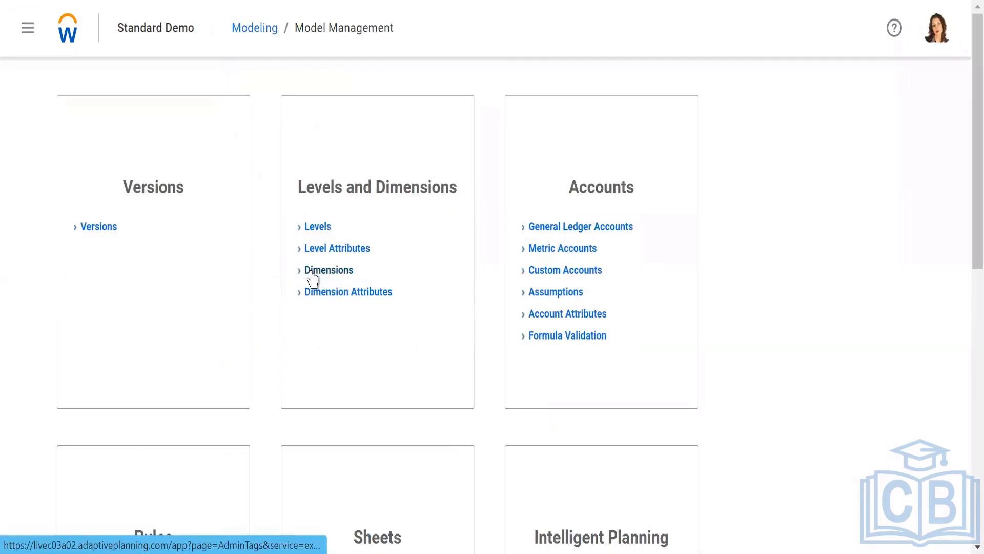
pyautogui.click(326, 270)
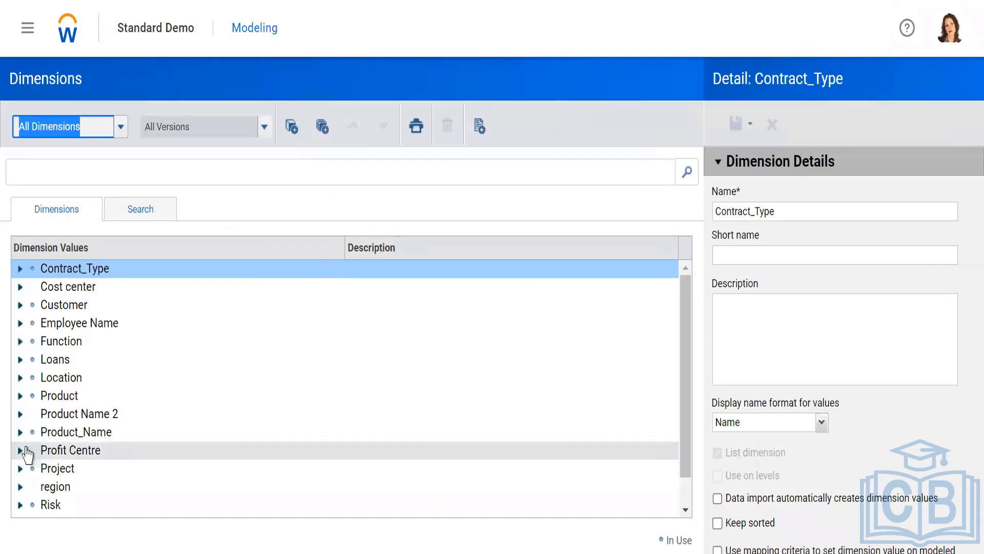
pyautogui.doubleClick(114, 433)
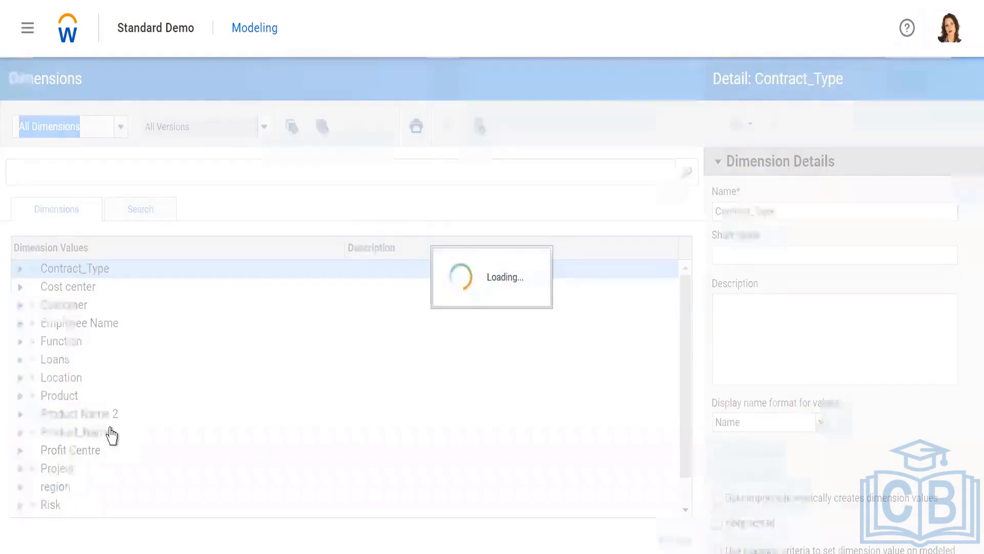
pyautogui.click(76, 365)
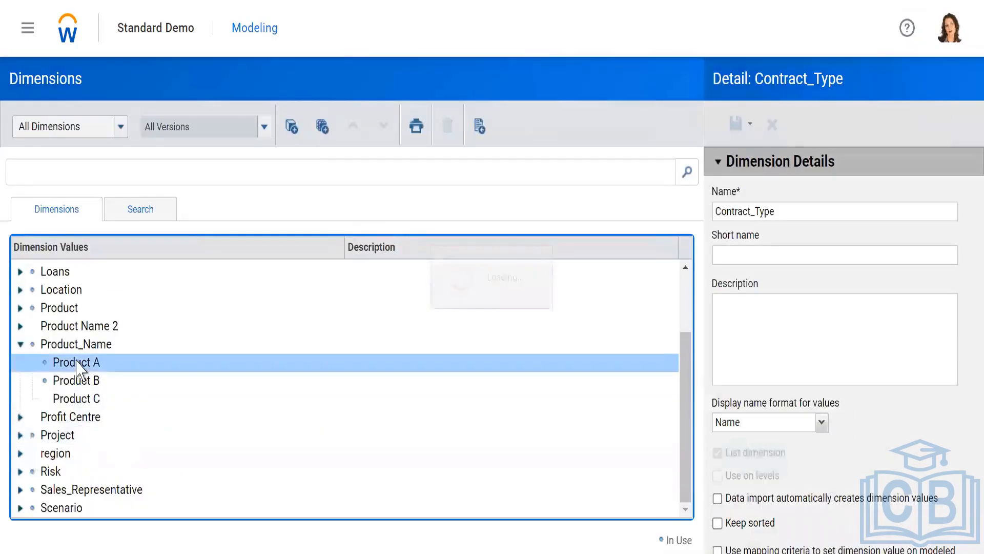
pyautogui.scroll(-4, 786, 466)
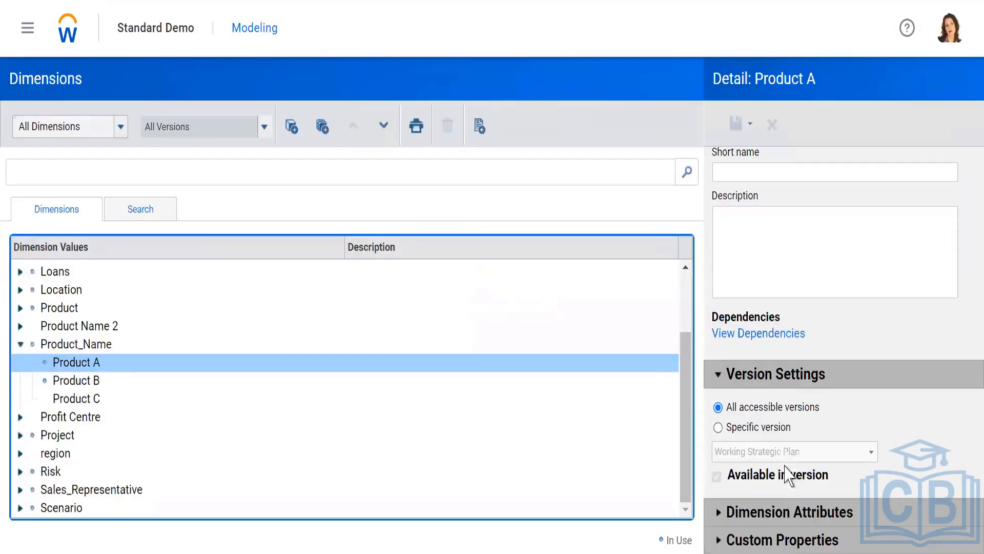
pyautogui.click(720, 513)
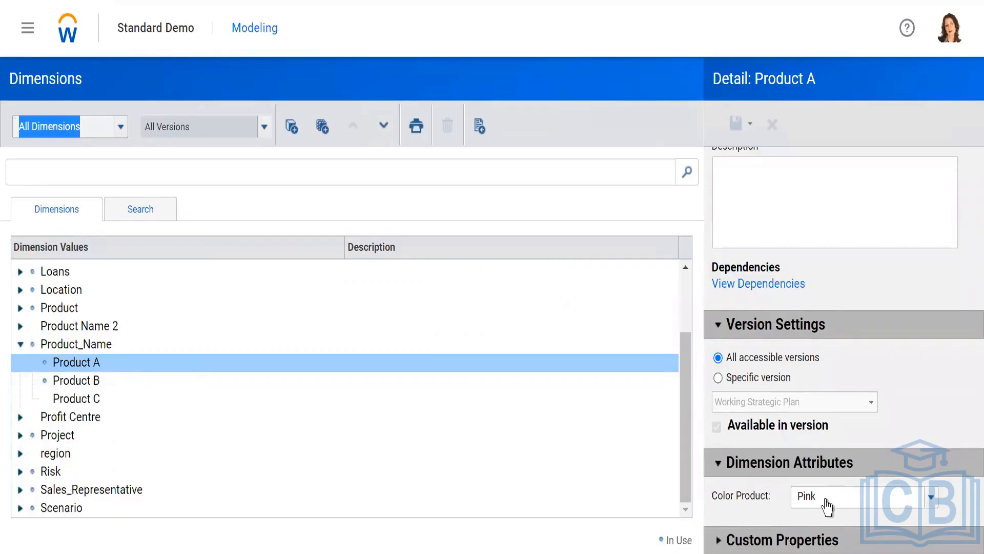
pyautogui.click(90, 381)
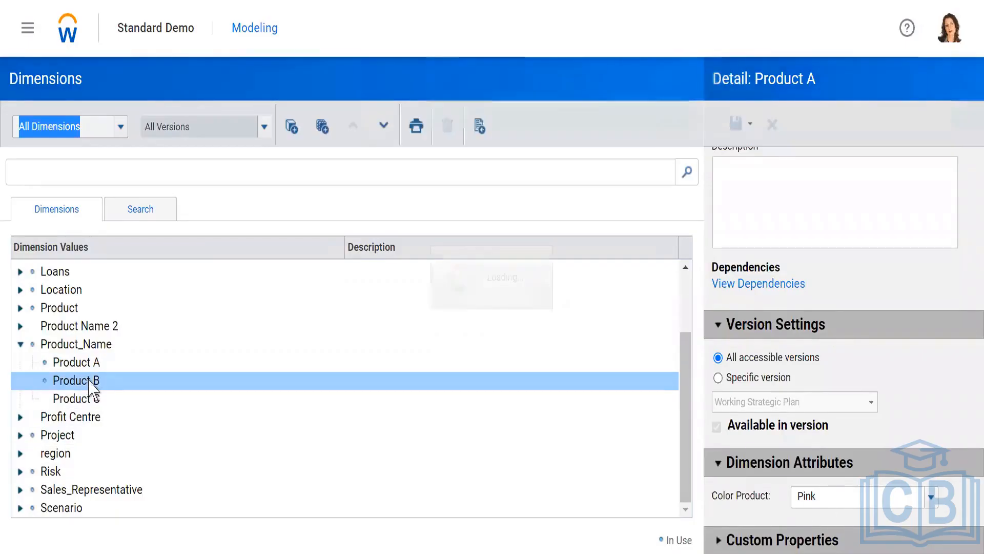
pyautogui.click(78, 403)
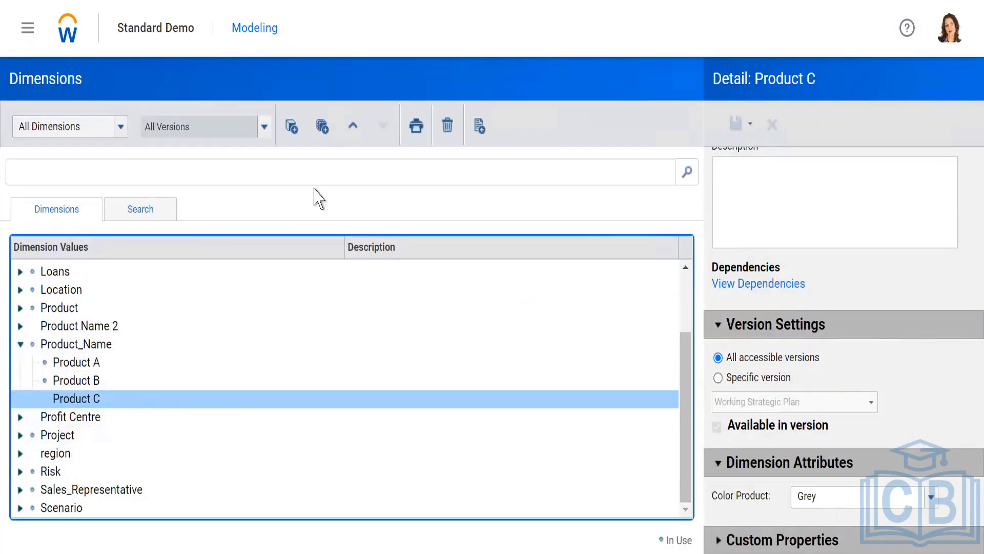
# - Check the first value of the Sales_Representative dimension for assigned dimension attributes
pyautogui.click(21, 344)
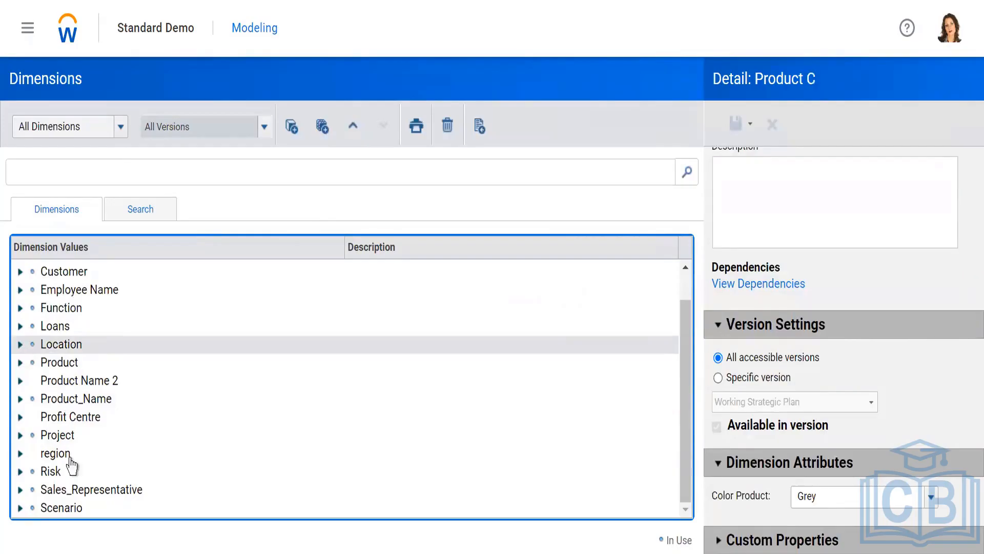
pyautogui.click(20, 490)
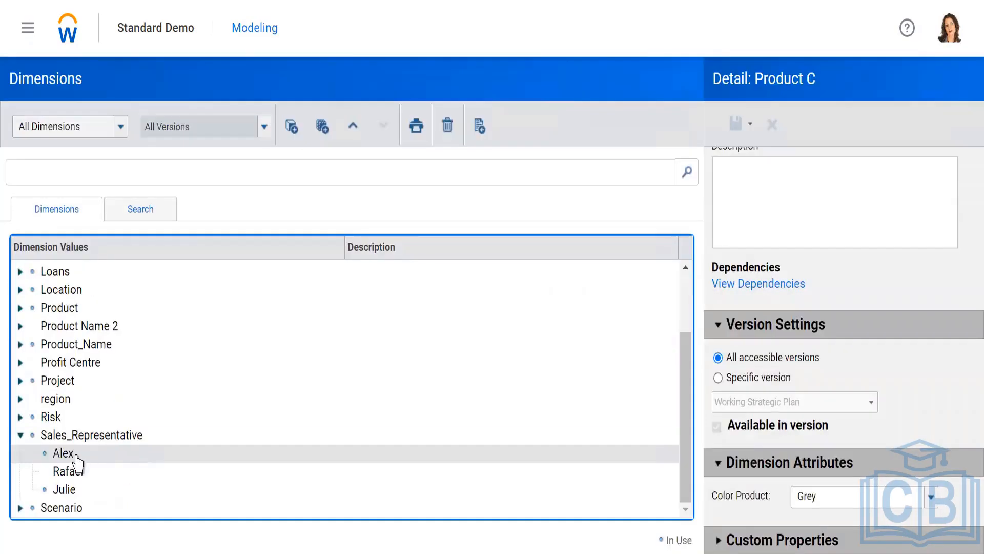
pyautogui.click(76, 457)
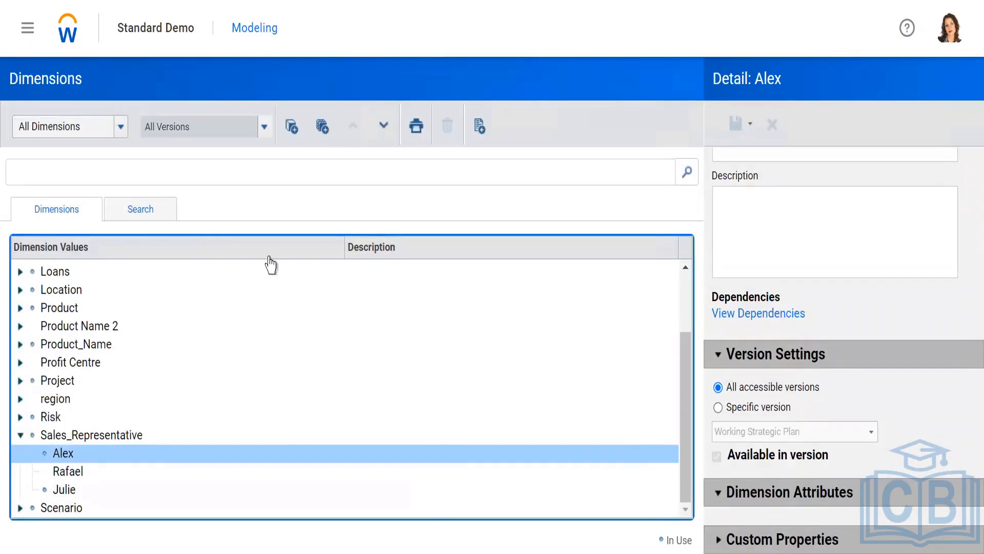
# - Try to save a new dimension attribute named Gender for the Sales_Representative dimension
pyautogui.click(247, 34)
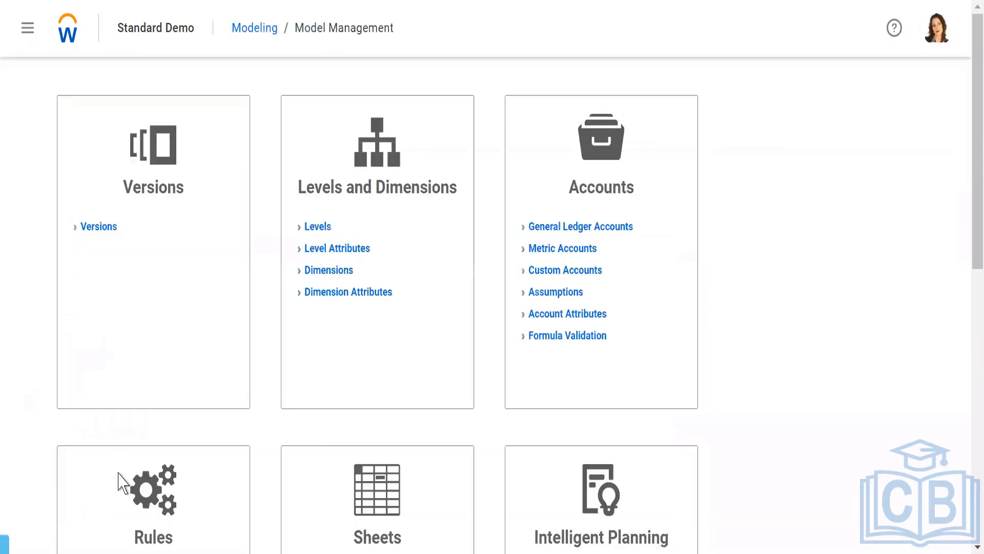
pyautogui.click(341, 292)
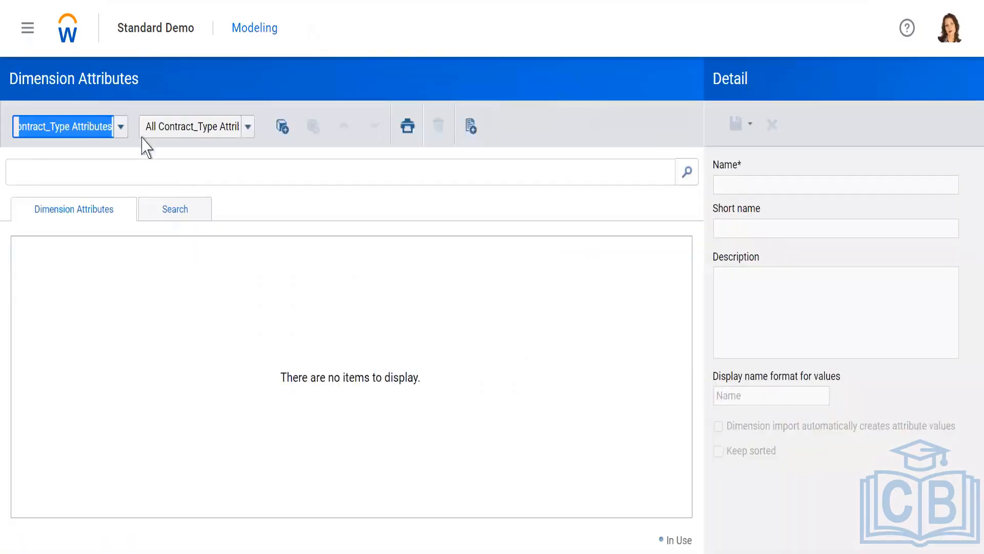
pyautogui.click(121, 127)
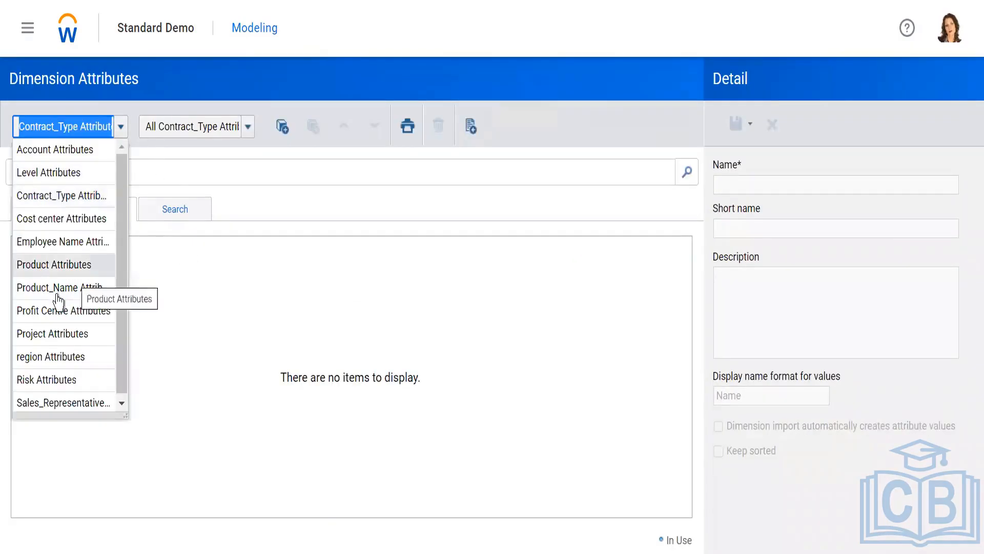
pyautogui.click(41, 405)
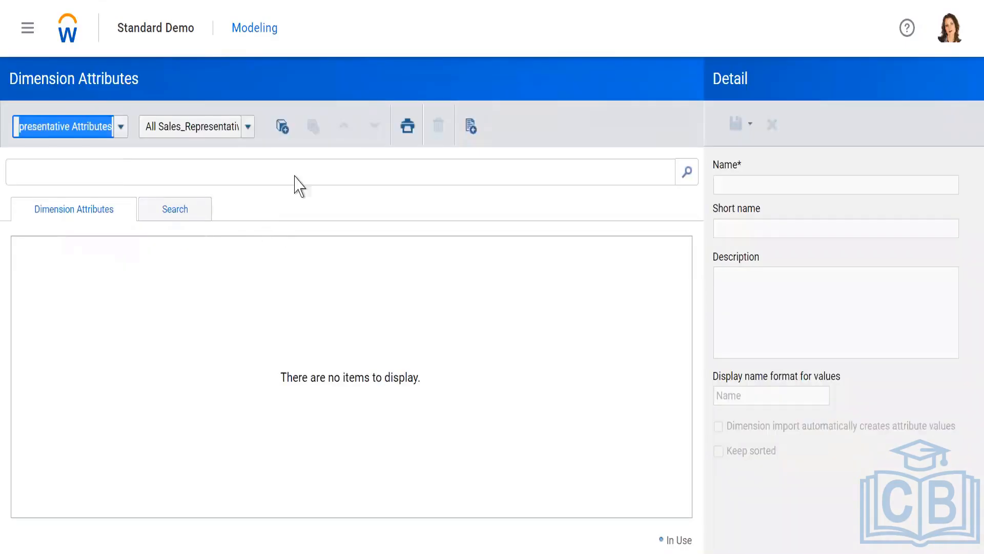
pyautogui.click(283, 126)
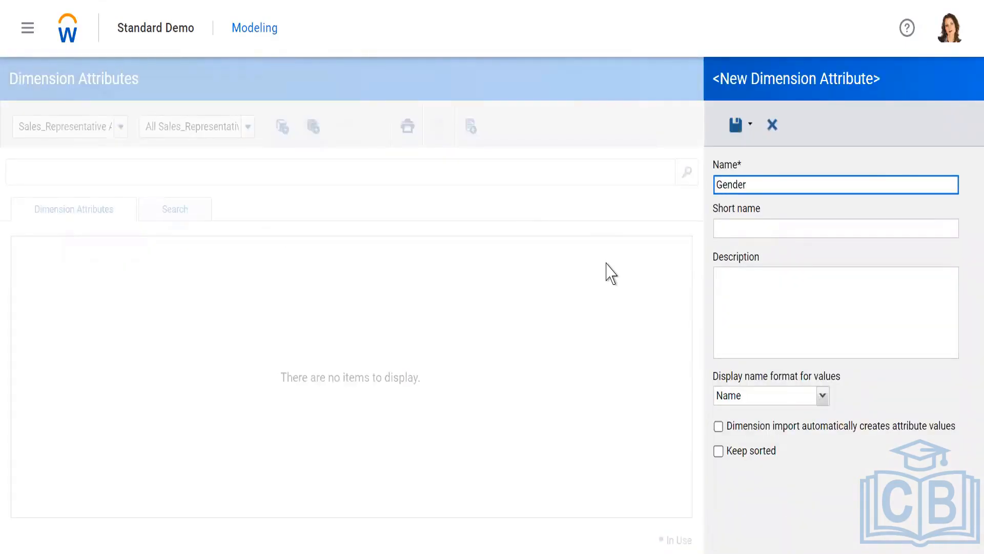
pyautogui.click(735, 125)
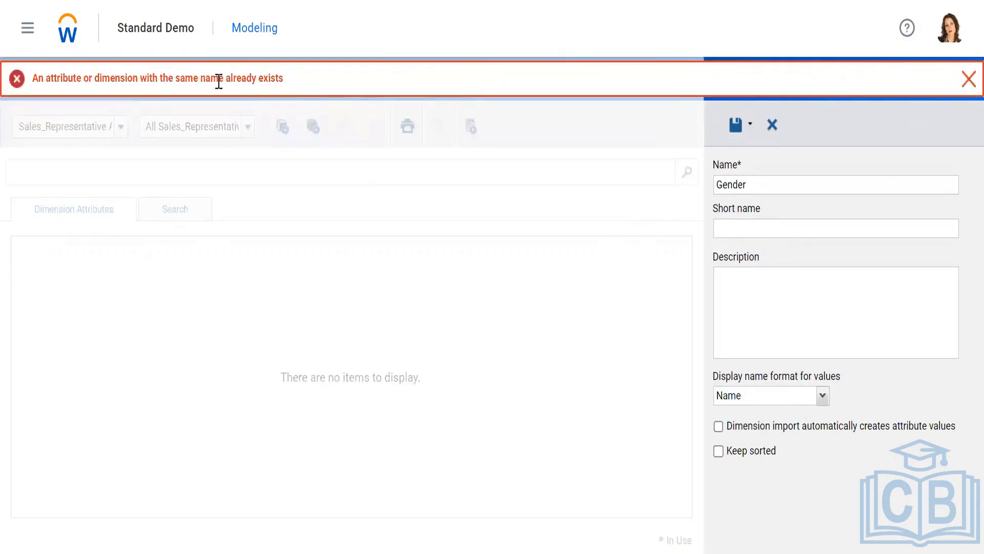
# - Change the new attribute's name to Gender_Sales_Rep and save it
pyautogui.click(761, 180)
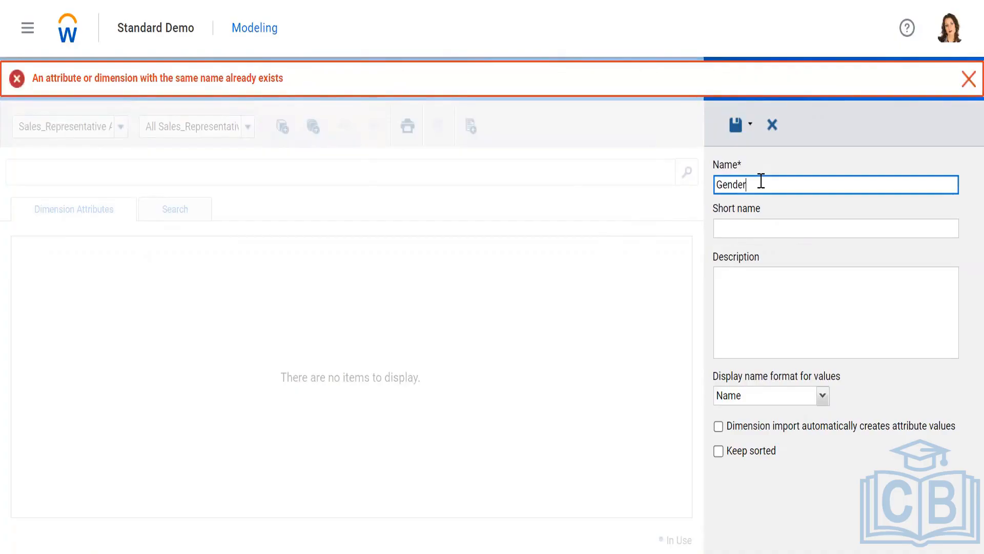
pyautogui.write('_Sales_Rep')
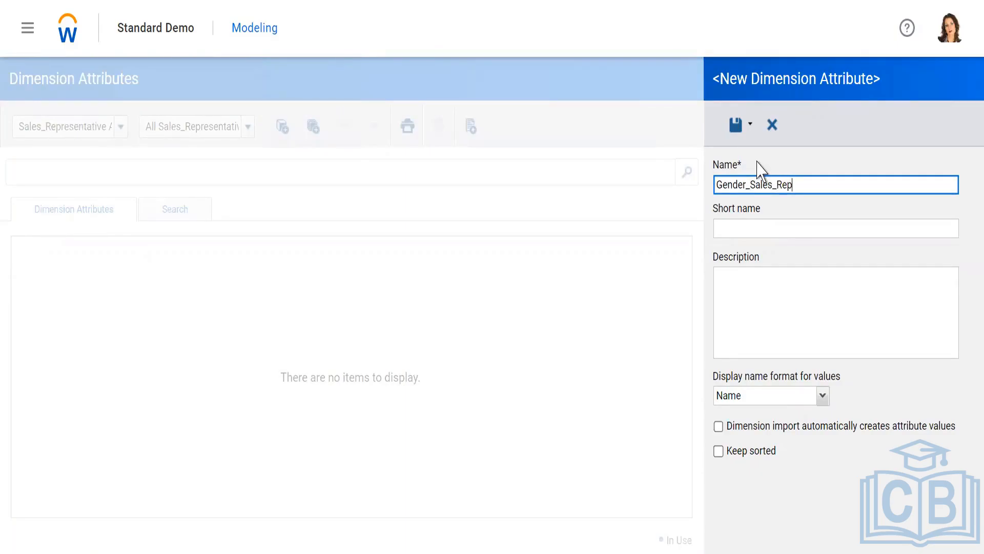
pyautogui.click(735, 125)
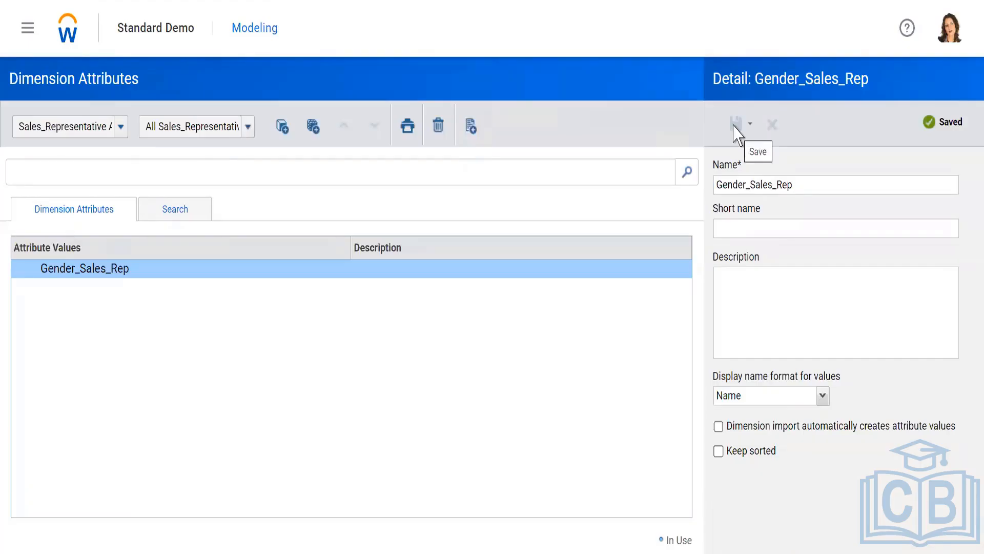
# - Add an attribute value under Gender_Sales_Rep with code and name Male, and save it
pyautogui.click(312, 127)
pyautogui.write('Male')
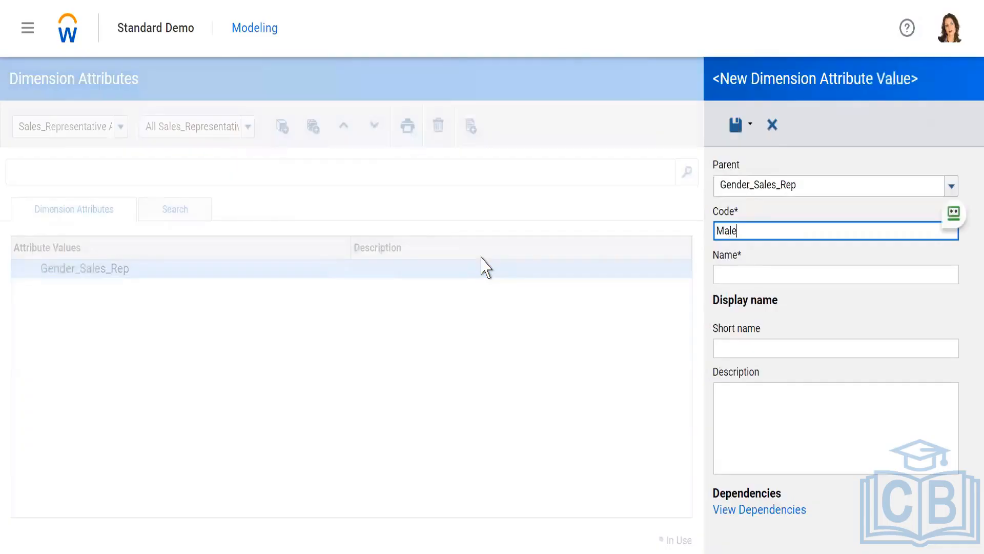
pyautogui.click(742, 275)
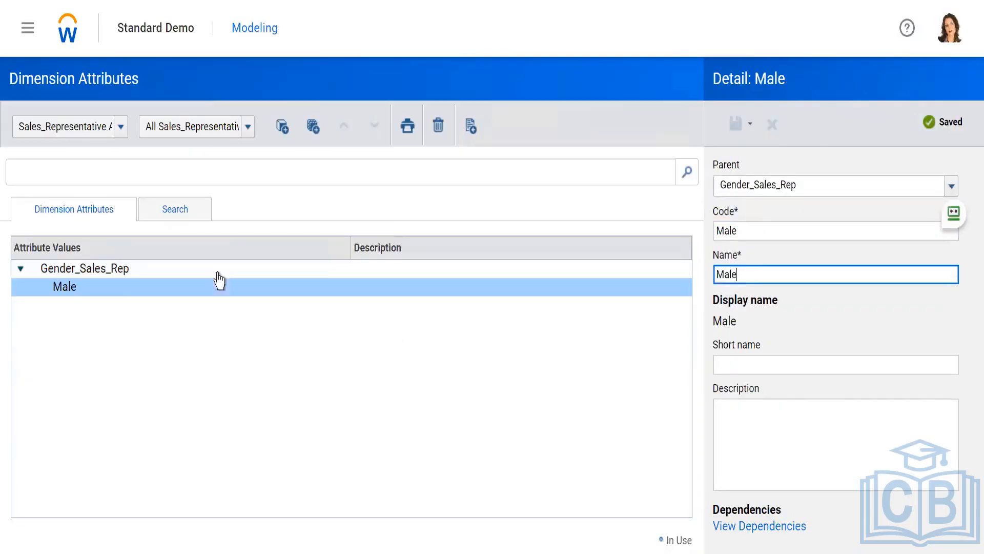
# - Add a second attribute value under Gender_Sales_Rep with code and name Female, and save it
pyautogui.click(312, 127)
pyautogui.write('Femal')
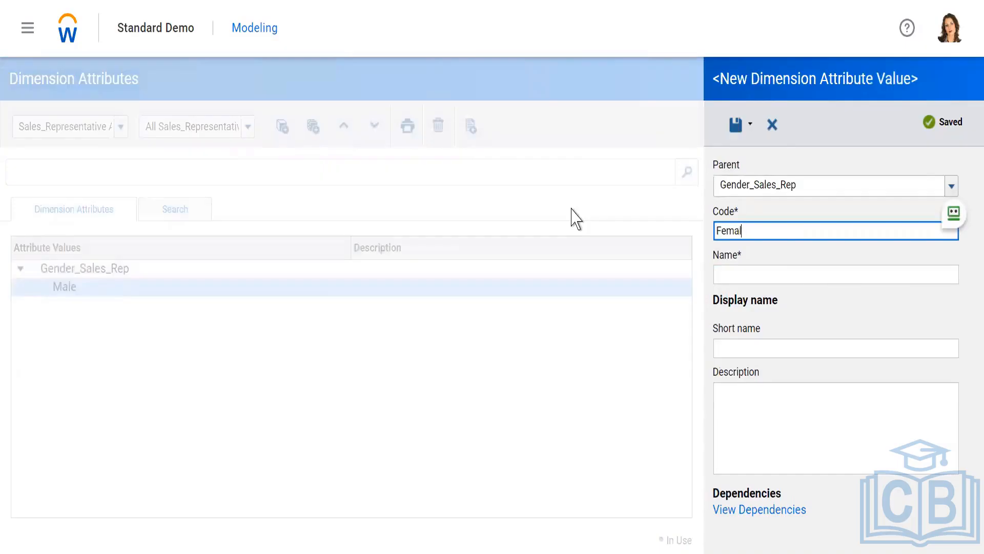
pyautogui.write('e')
pyautogui.press('Tab')
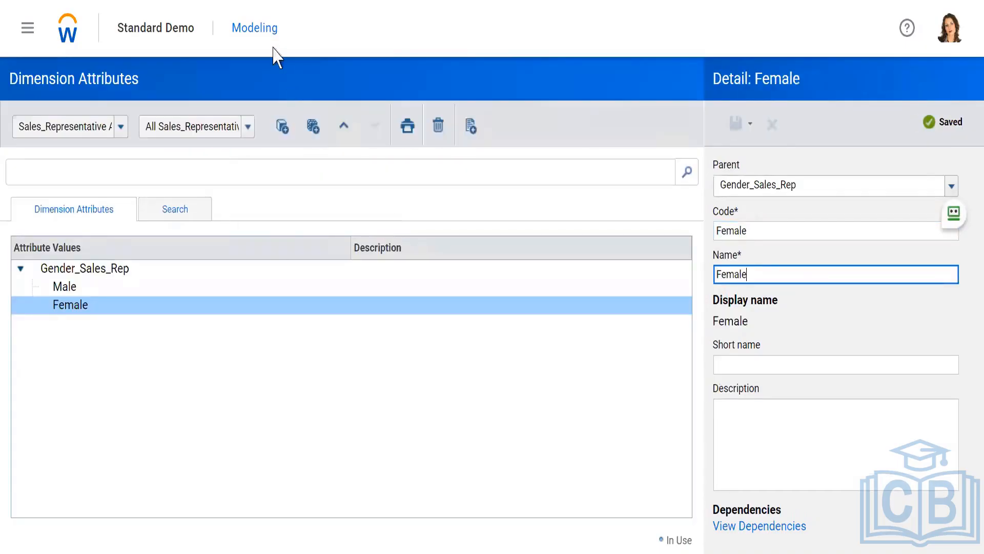
# - Open the model's dimensions and expand Sales_Representative to list its individual sales representatives
pyautogui.click(252, 32)
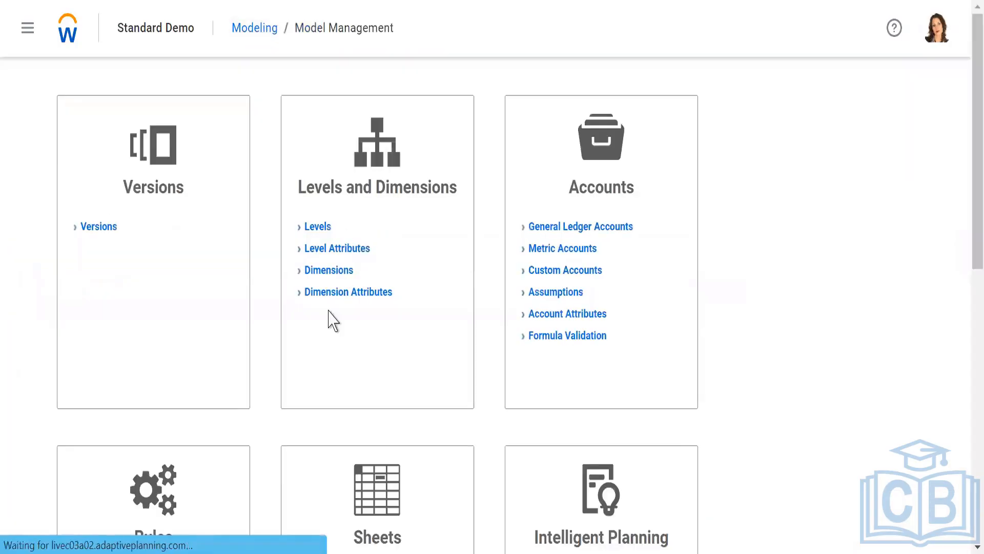
pyautogui.click(329, 272)
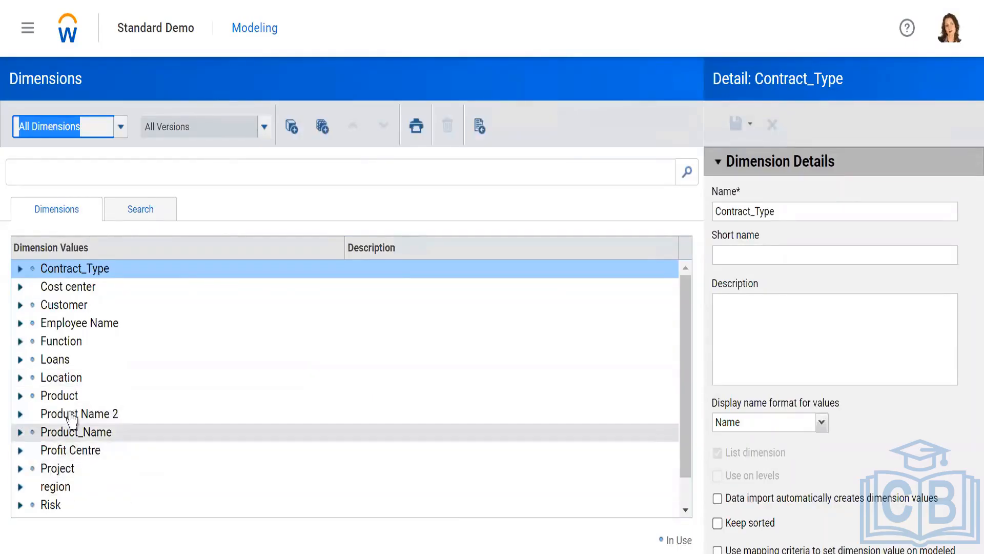
pyautogui.scroll(-1, 75, 466)
pyautogui.click(20, 490)
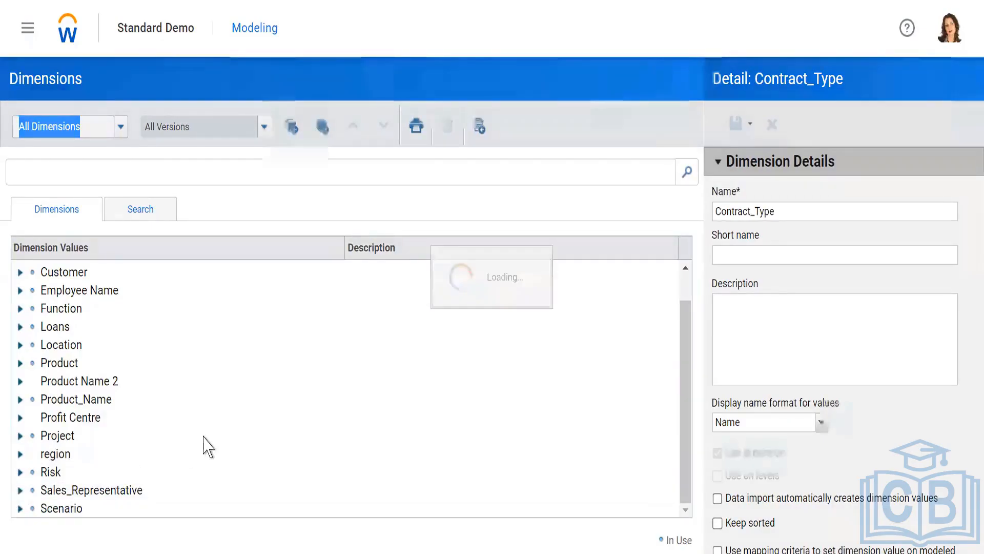
pyautogui.scroll(-1, 96, 513)
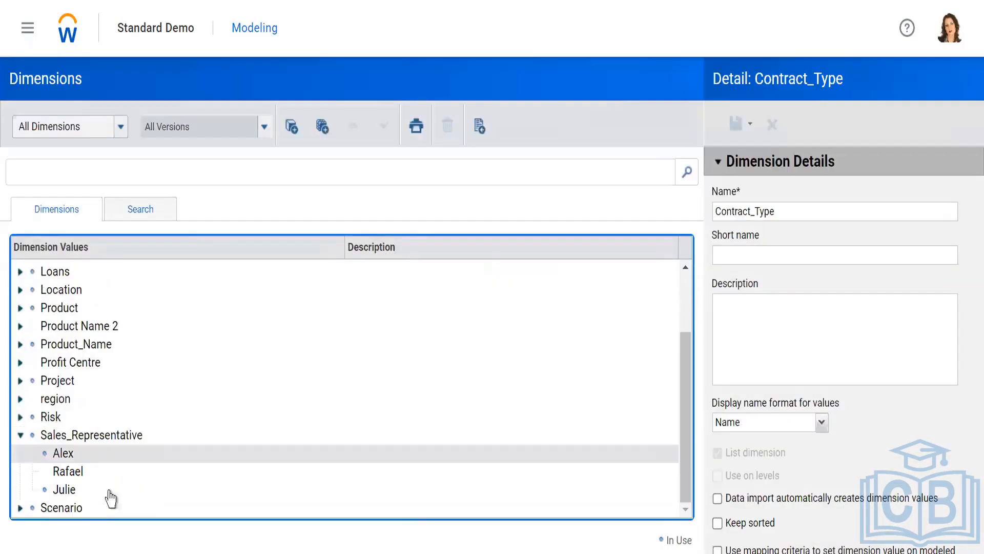
# - Assign the Gender_Sales_Rep value Male to the first sales representative under Sales_Representative and save it
pyautogui.click(64, 453)
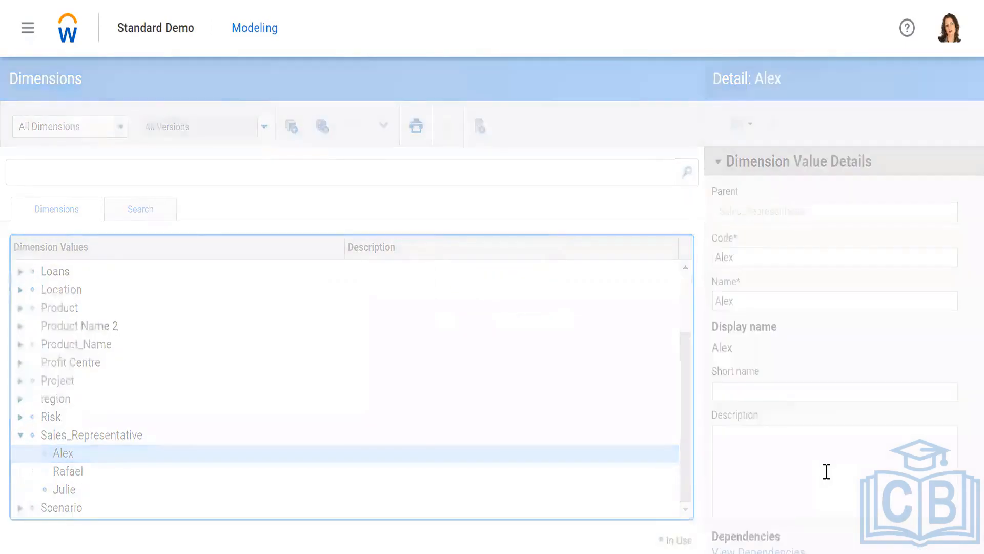
pyautogui.scroll(-4, 826, 470)
pyautogui.scroll(-1, 743, 526)
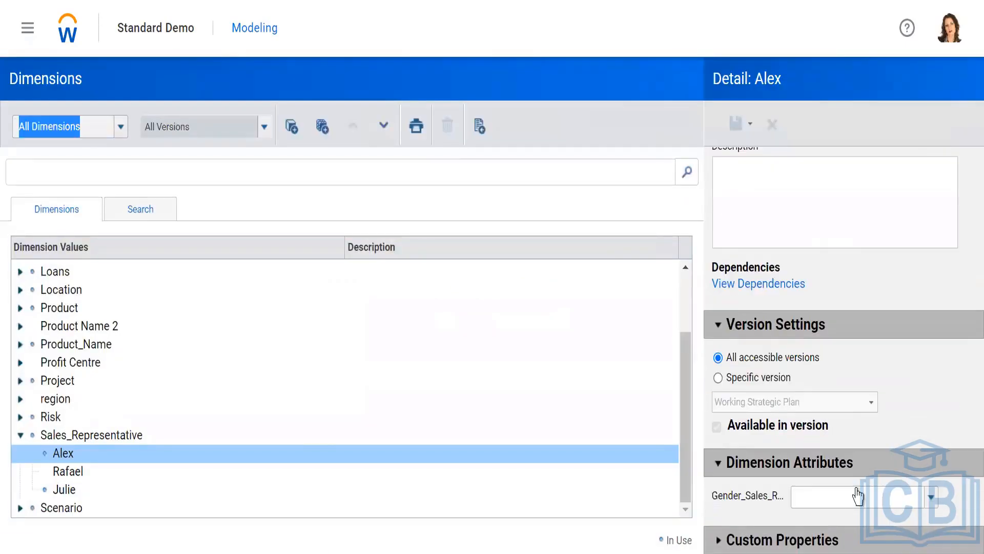
pyautogui.click(931, 498)
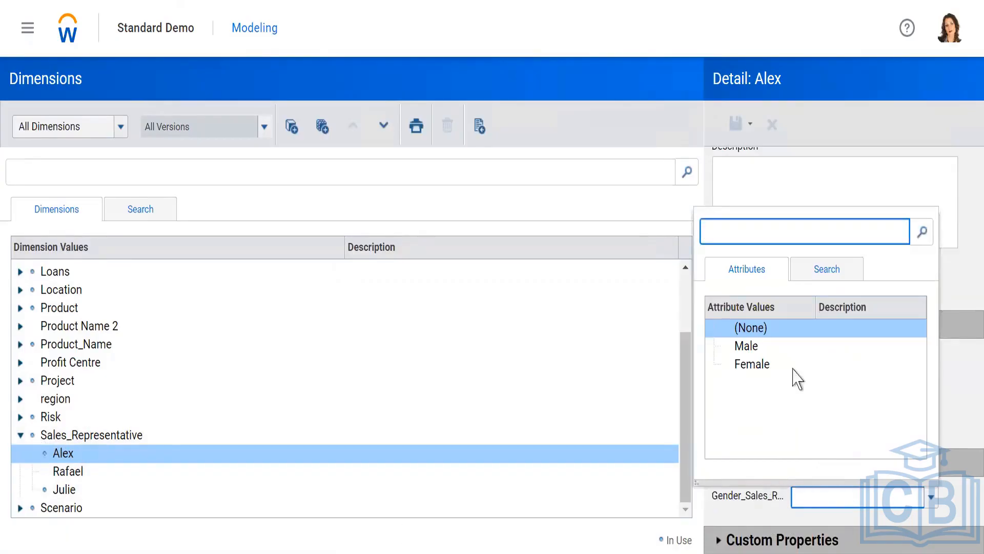
pyautogui.click(749, 347)
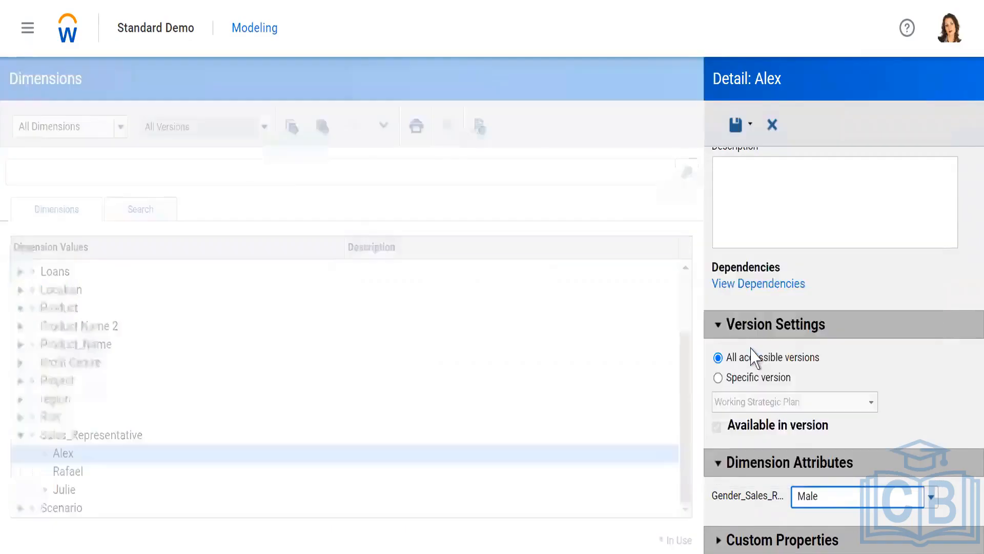
pyautogui.click(737, 126)
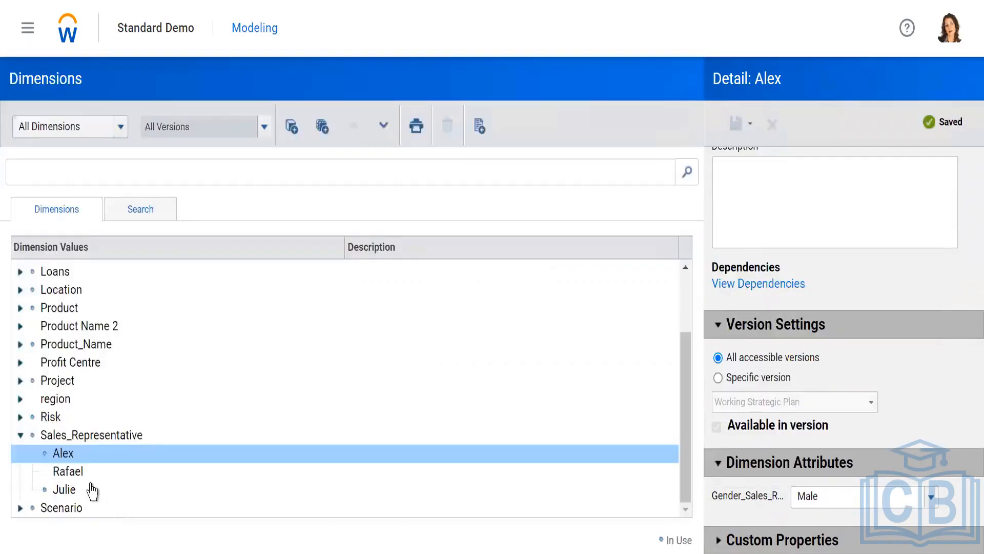
# - Set Gender_Sales_Rep to Male for the second sales representative and save the dimension value
pyautogui.click(69, 472)
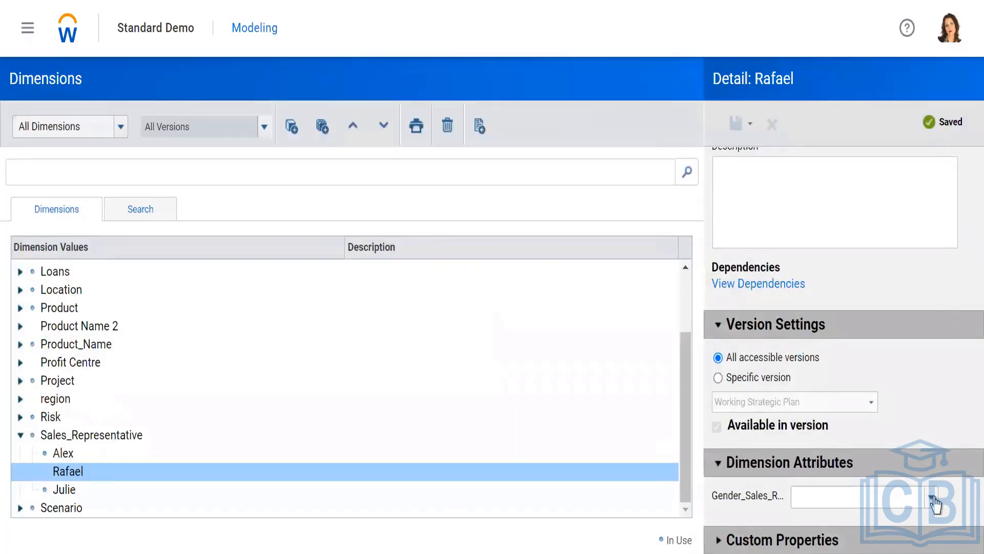
pyautogui.click(931, 498)
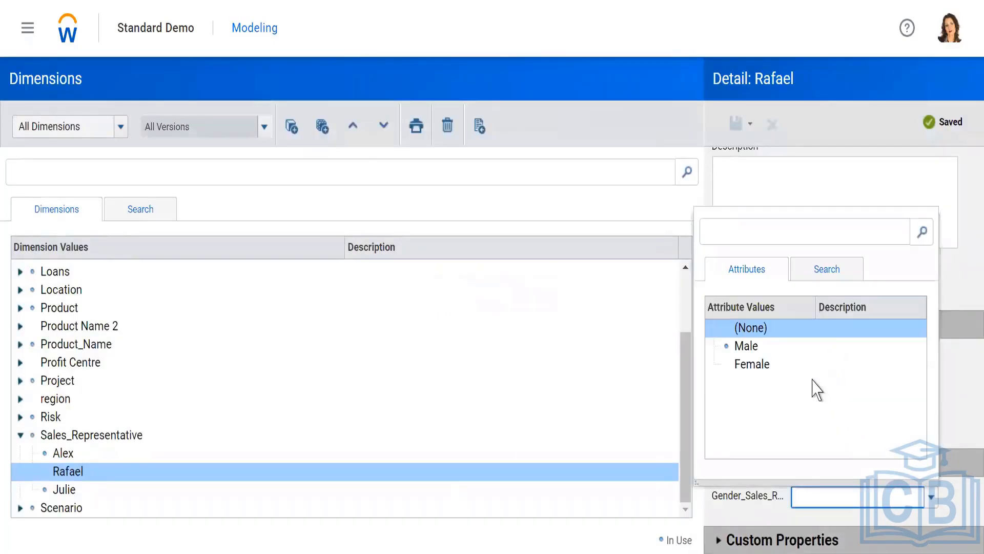
pyautogui.click(743, 345)
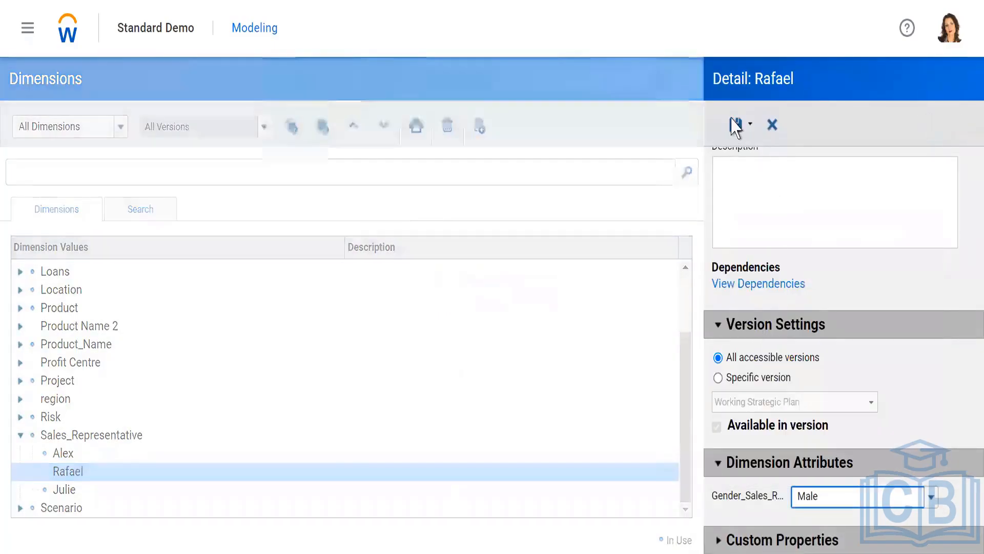
pyautogui.click(736, 124)
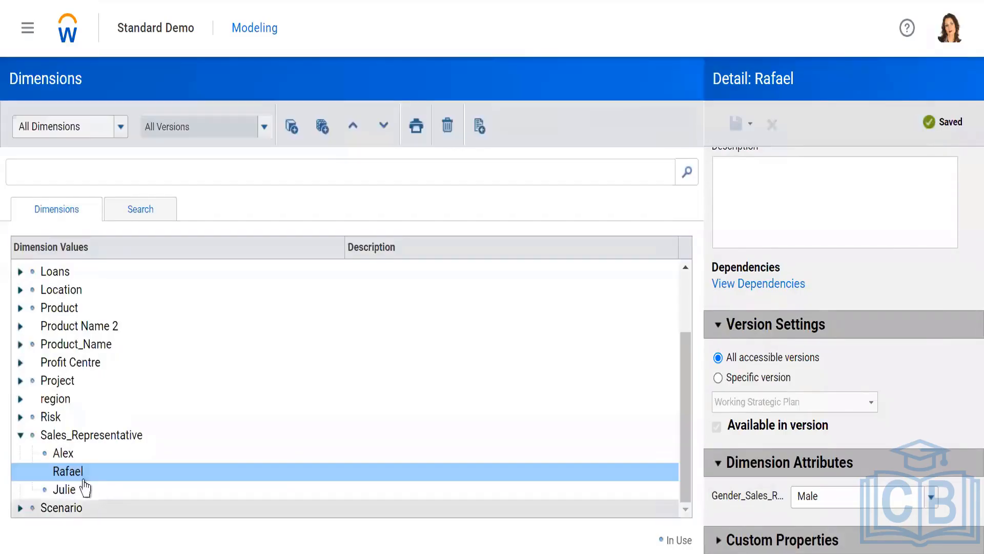
# - Set Gender_Sales_Rep to Female for the third sales representative and save the dimension value
pyautogui.click(91, 489)
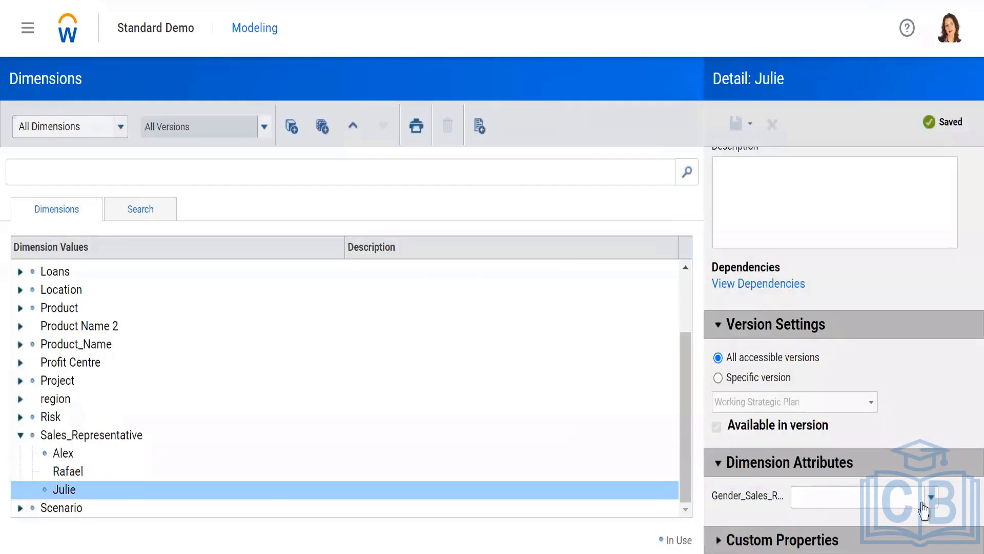
pyautogui.click(930, 497)
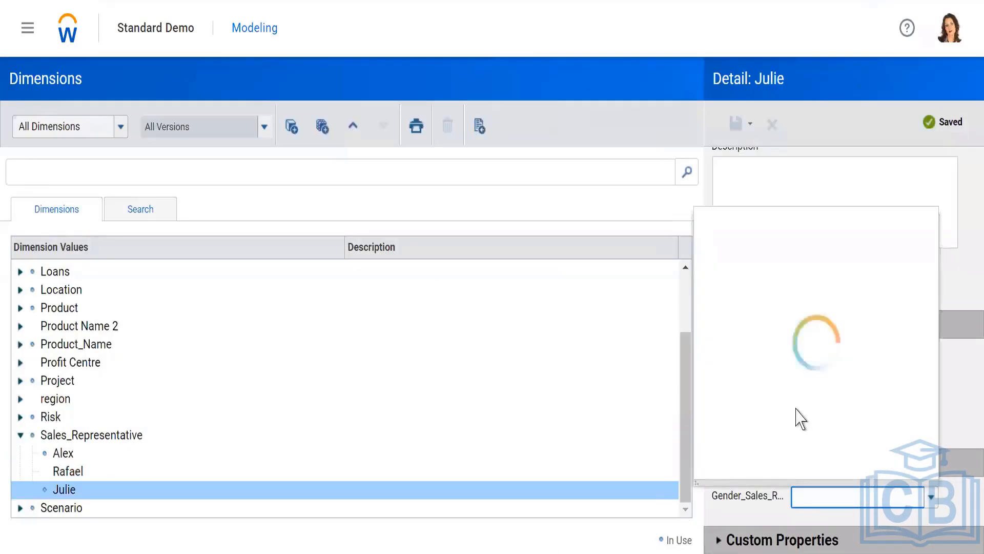
pyautogui.click(751, 364)
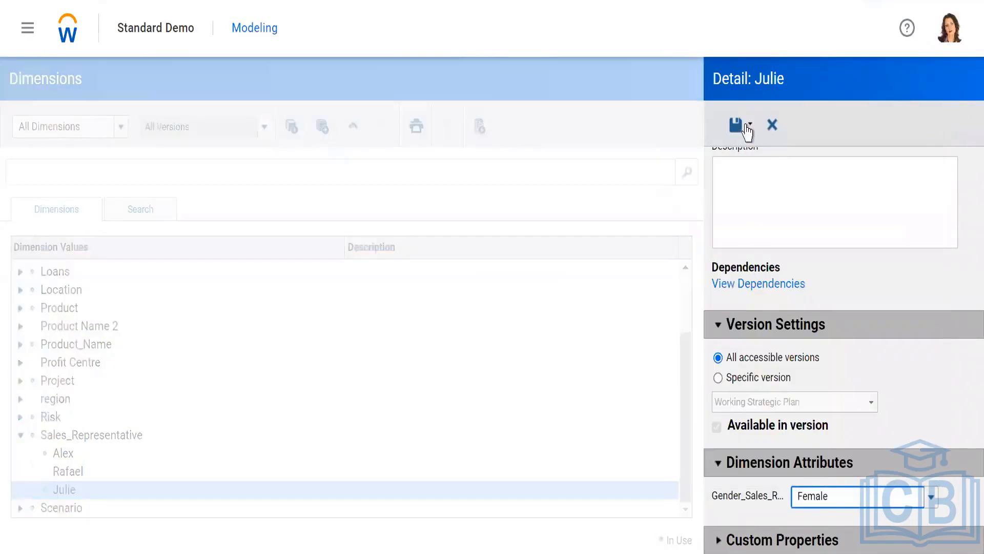
pyautogui.click(736, 124)
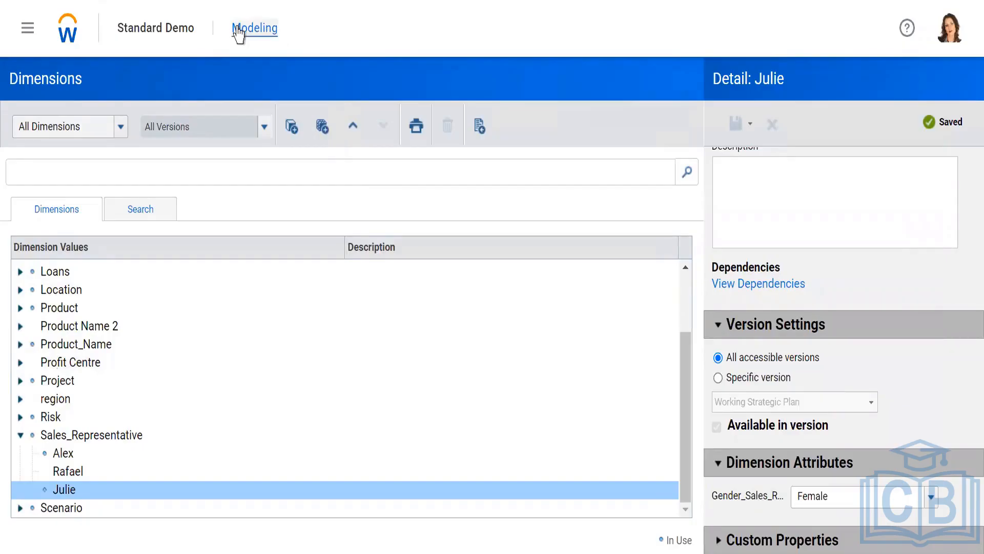
# - Go to the shared Practise folder in Reports and create a new matrix report there
pyautogui.click(255, 31)
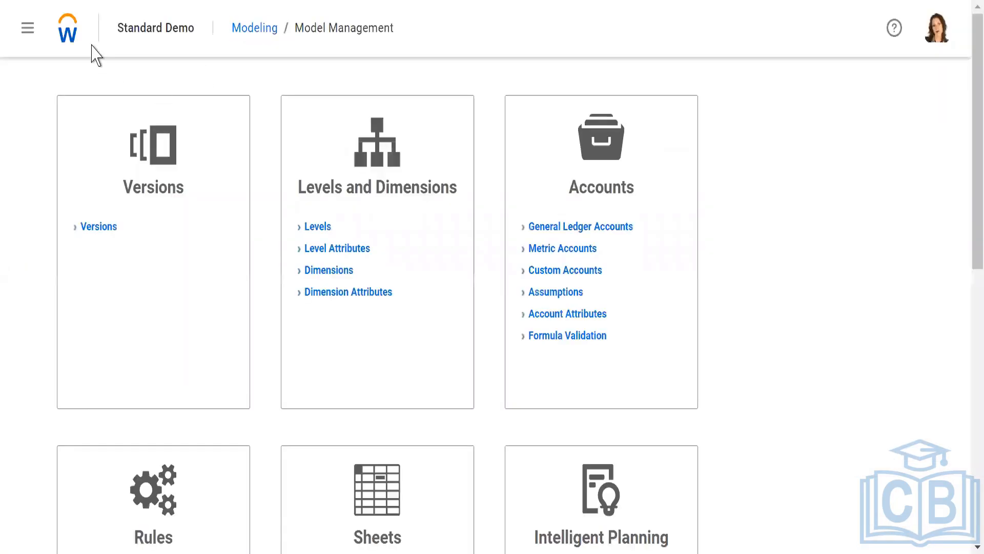
pyautogui.click(27, 28)
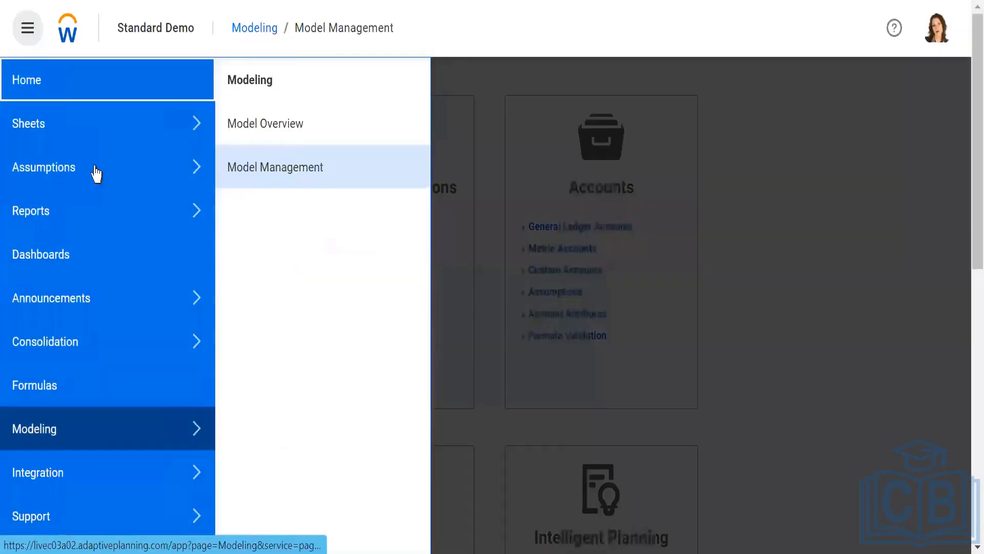
pyautogui.click(25, 216)
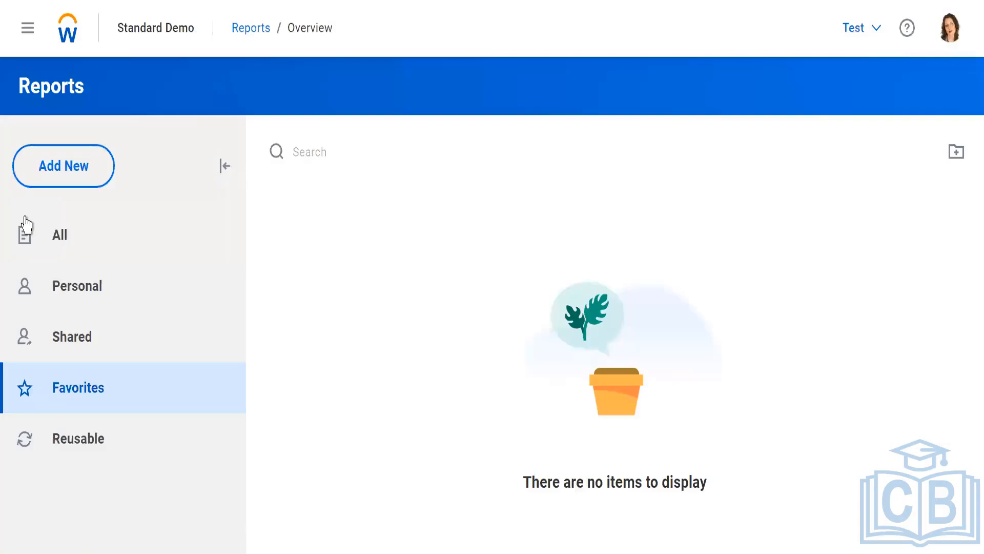
pyautogui.click(65, 344)
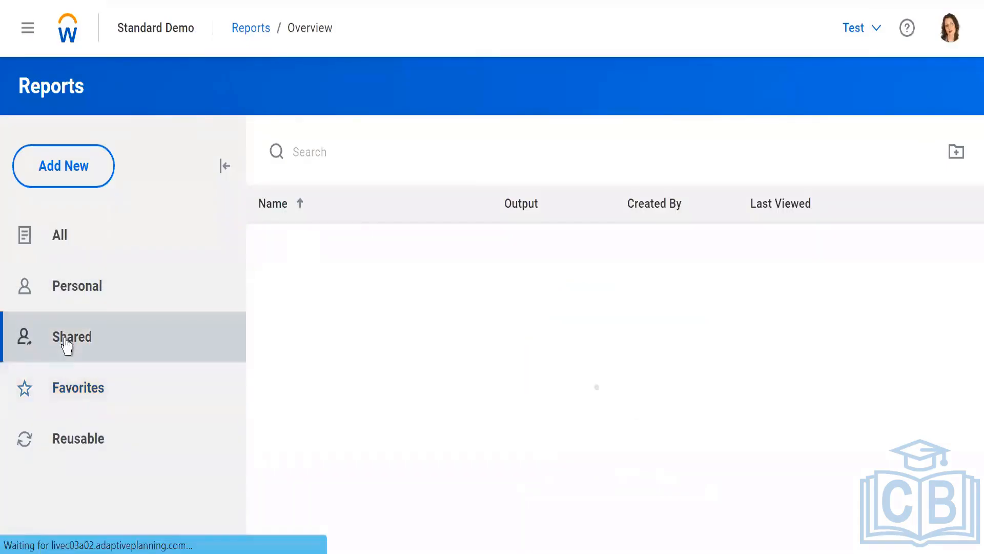
pyautogui.scroll(-10, 386, 370)
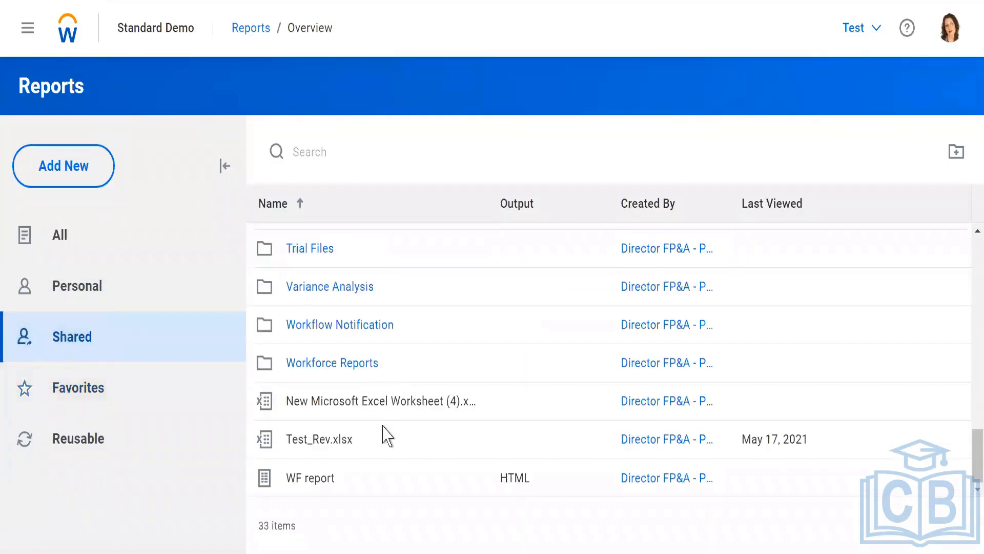
pyautogui.scroll(10, 384, 434)
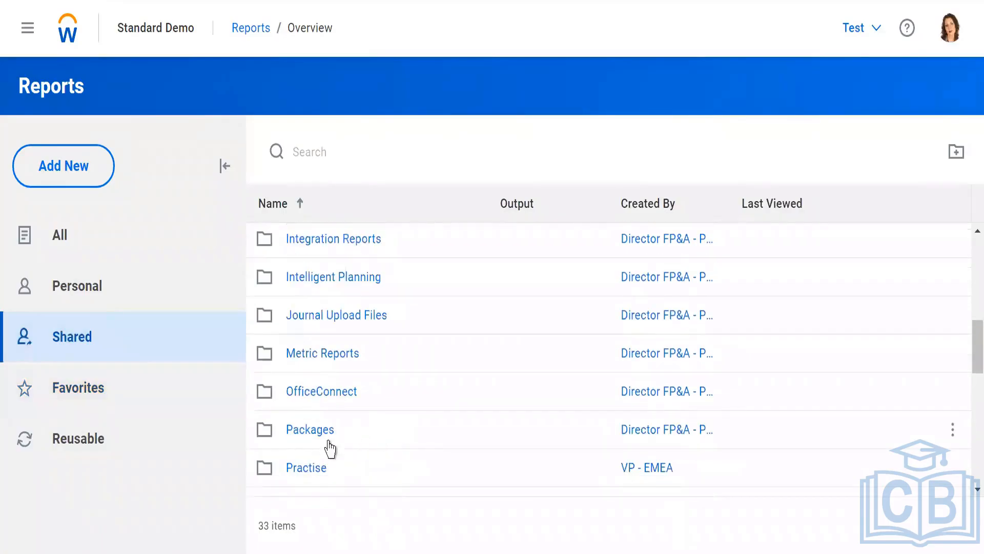
pyautogui.click(301, 469)
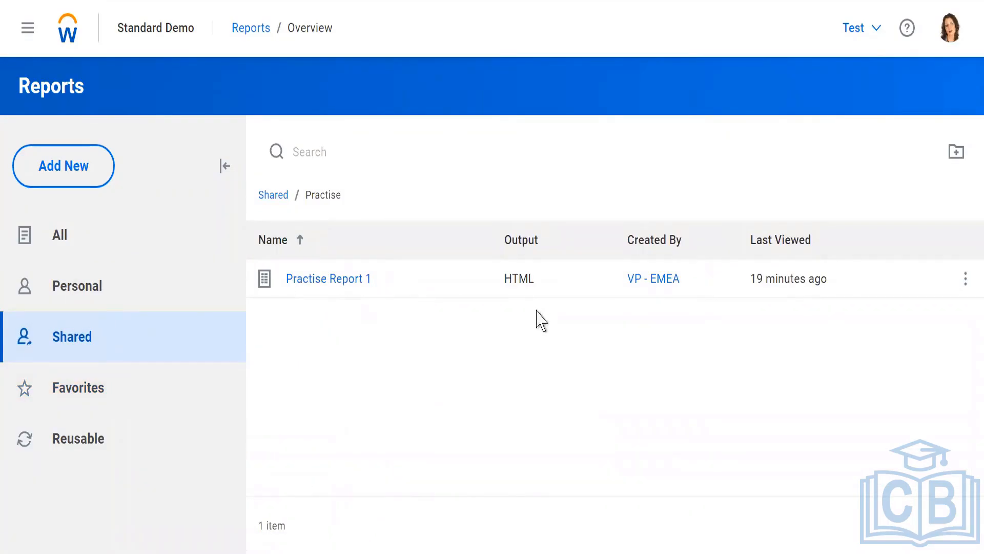
pyautogui.click(44, 166)
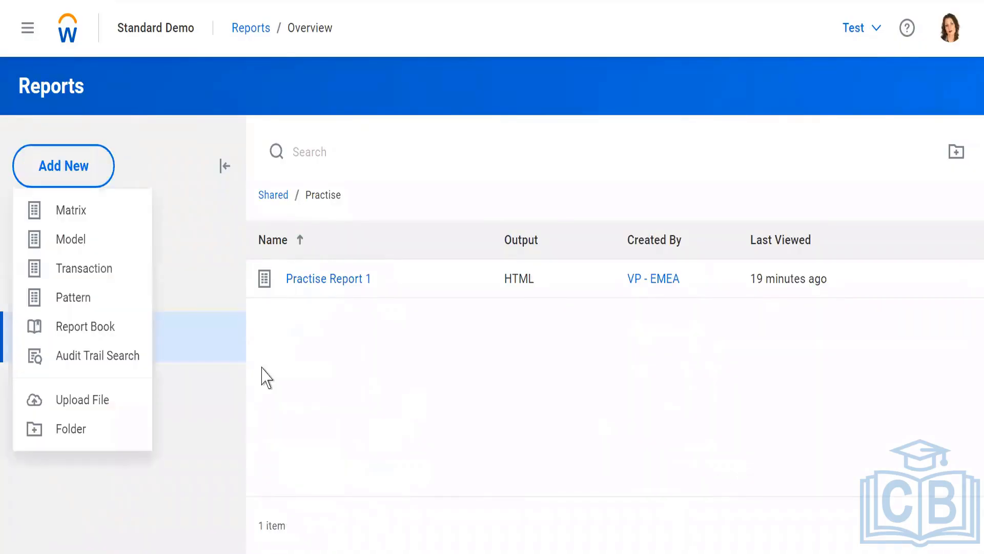
pyautogui.click(85, 215)
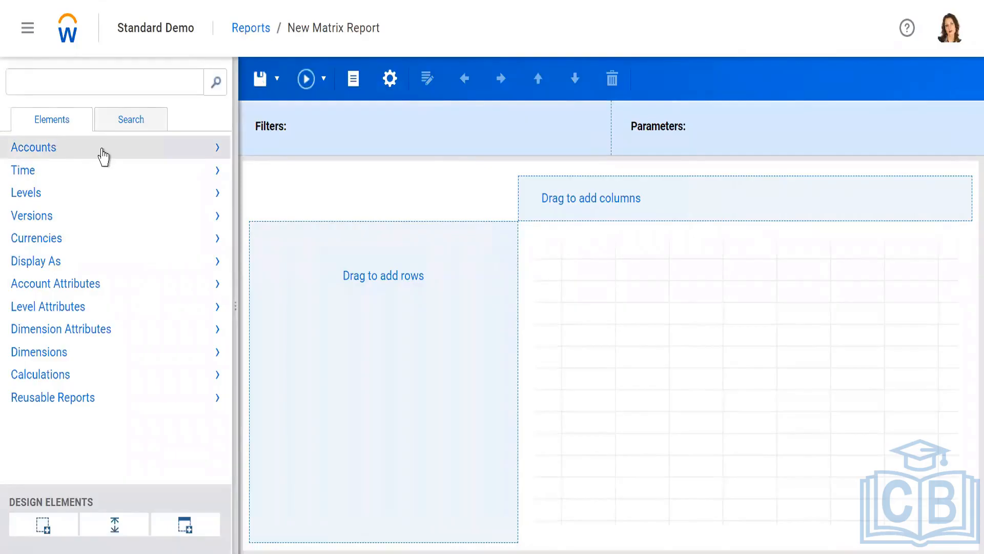
# - Add the CF Cube Practise accounts No of Products Purchased and Purchase Price per Qty to the matrix report's rows
pyautogui.click(102, 153)
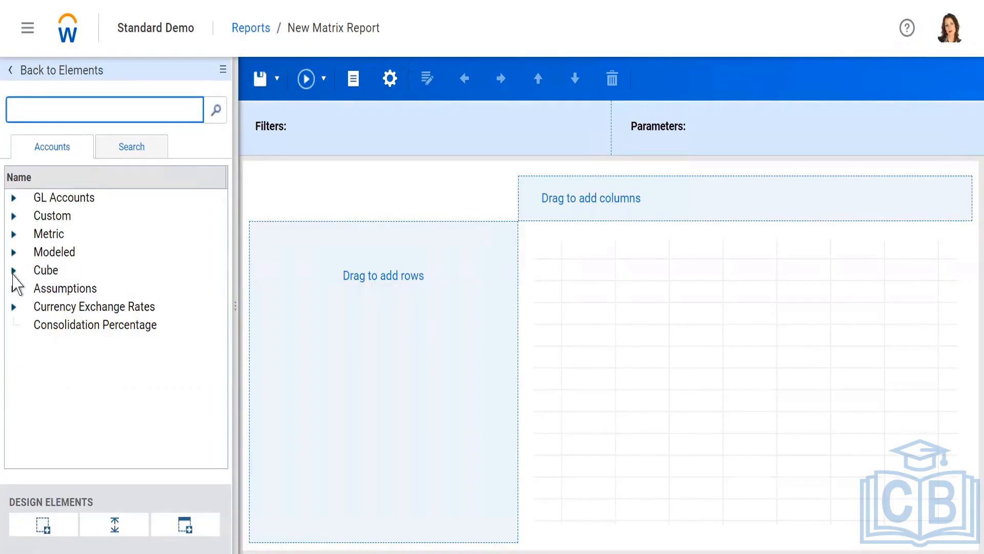
pyautogui.click(14, 272)
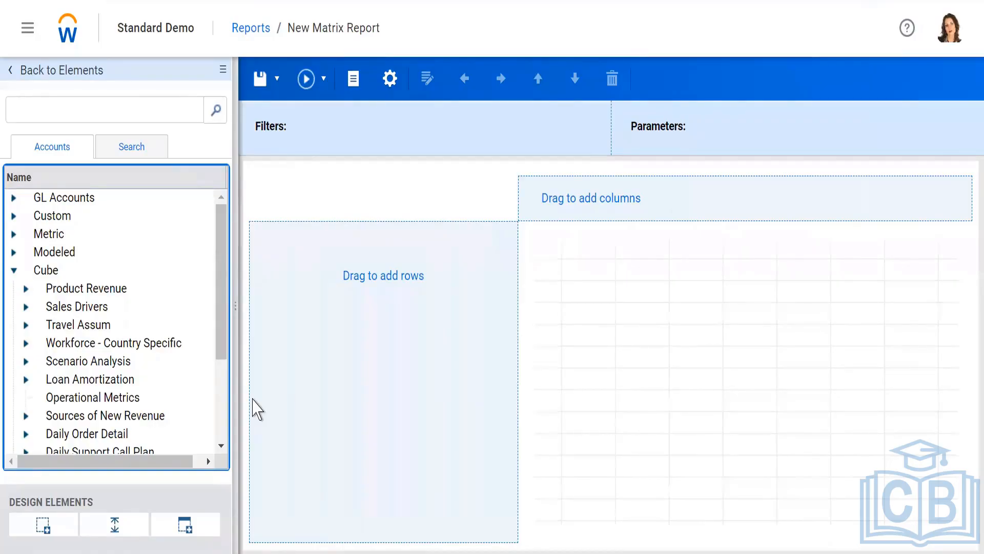
pyautogui.click(130, 361)
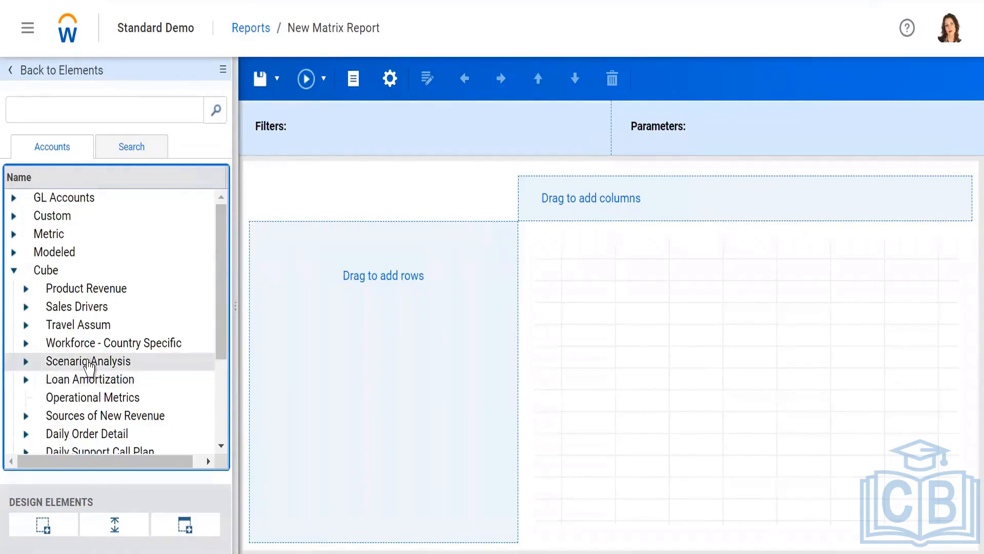
pyautogui.scroll(-3, 102, 363)
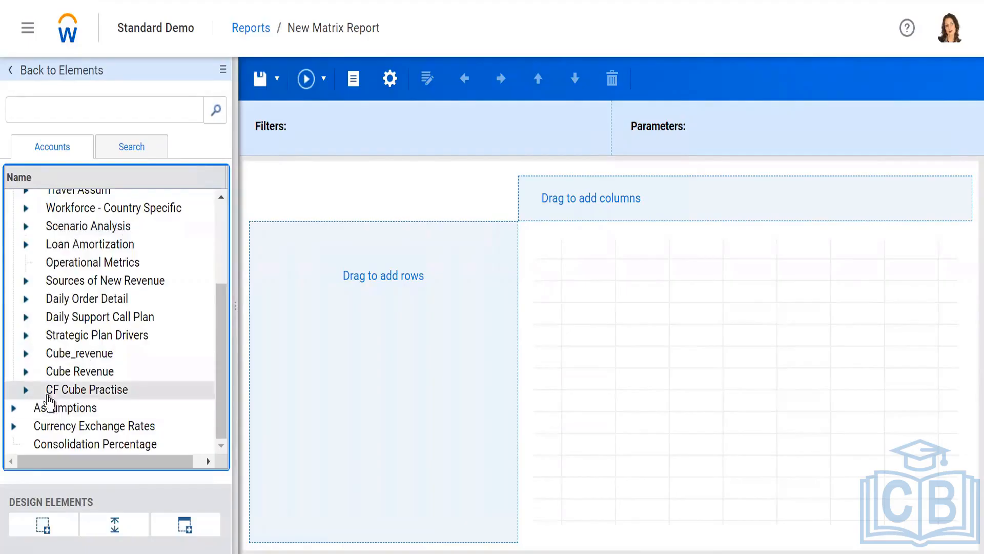
pyautogui.click(26, 391)
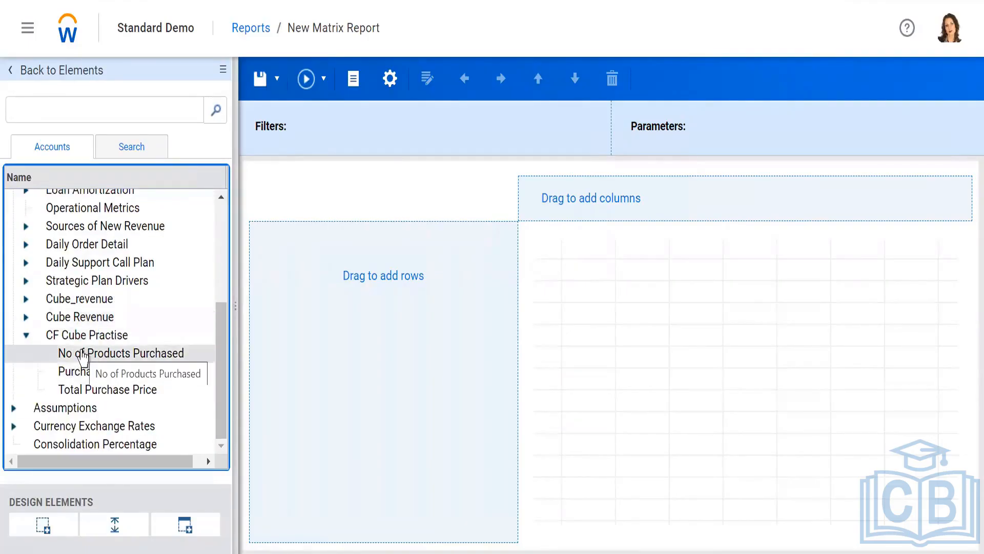
pyautogui.moveTo(88, 358); pyautogui.dragTo(309, 269)
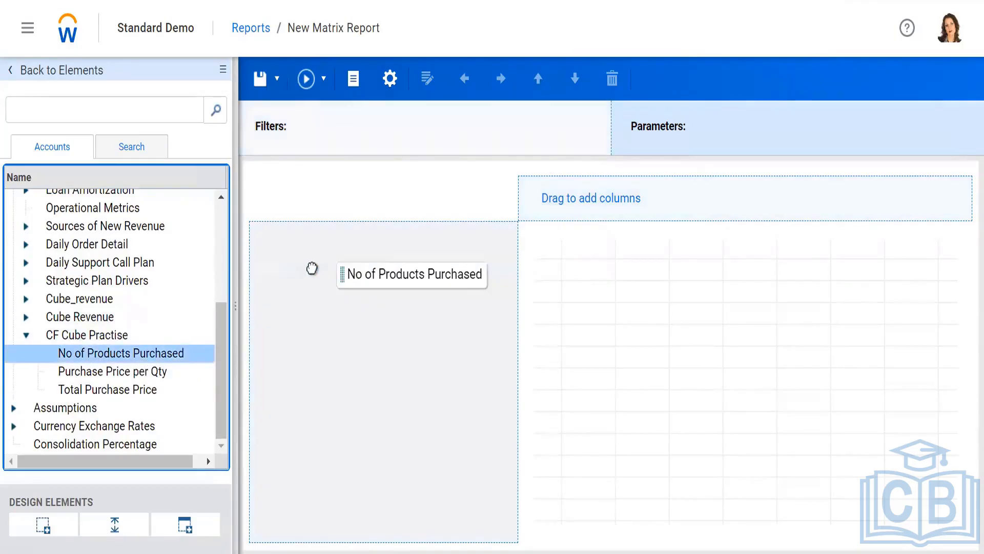
pyautogui.moveTo(132, 389); pyautogui.dragTo(334, 275)
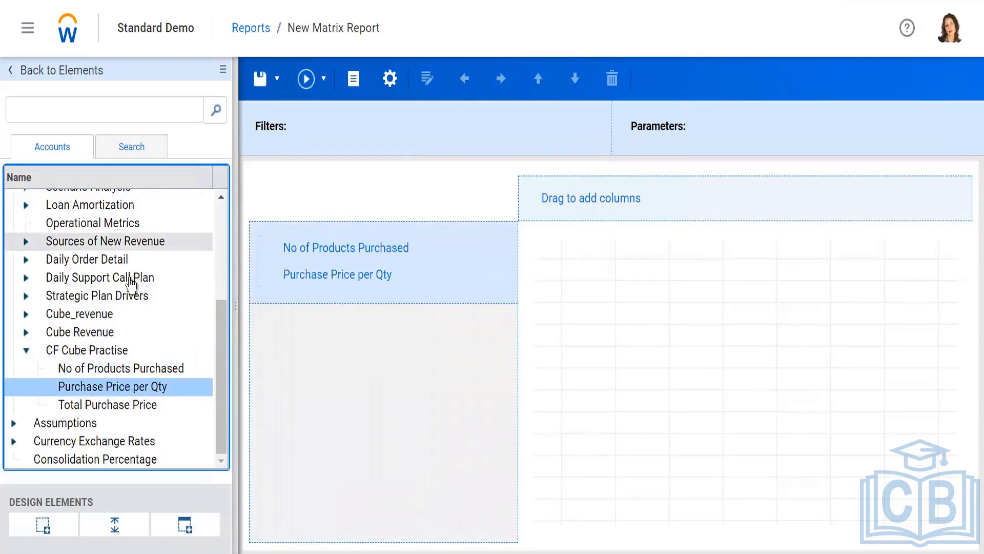
# - Add the Operations level to the report's rows above the two purchase accounts
pyautogui.scroll(5, 130, 286)
pyautogui.click(12, 72)
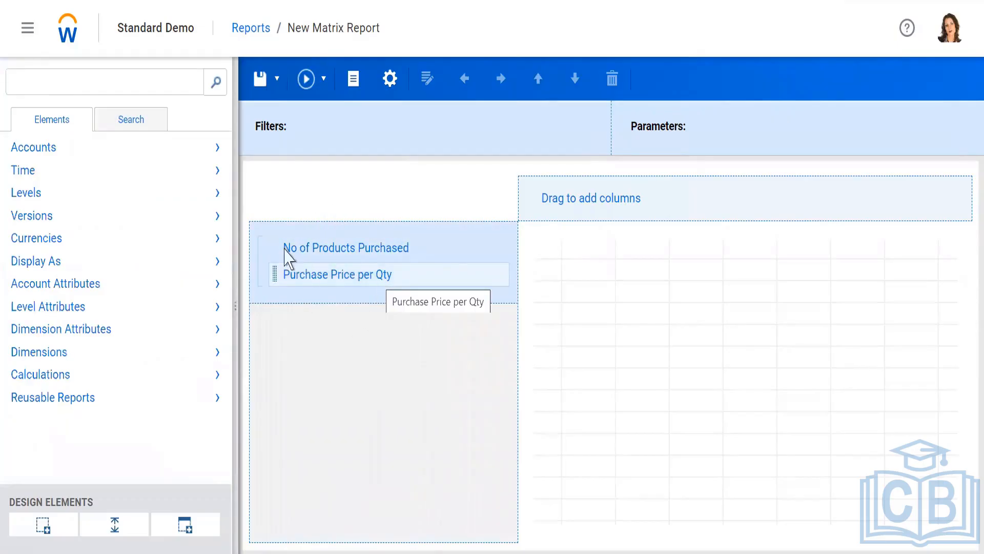
pyautogui.click(71, 194)
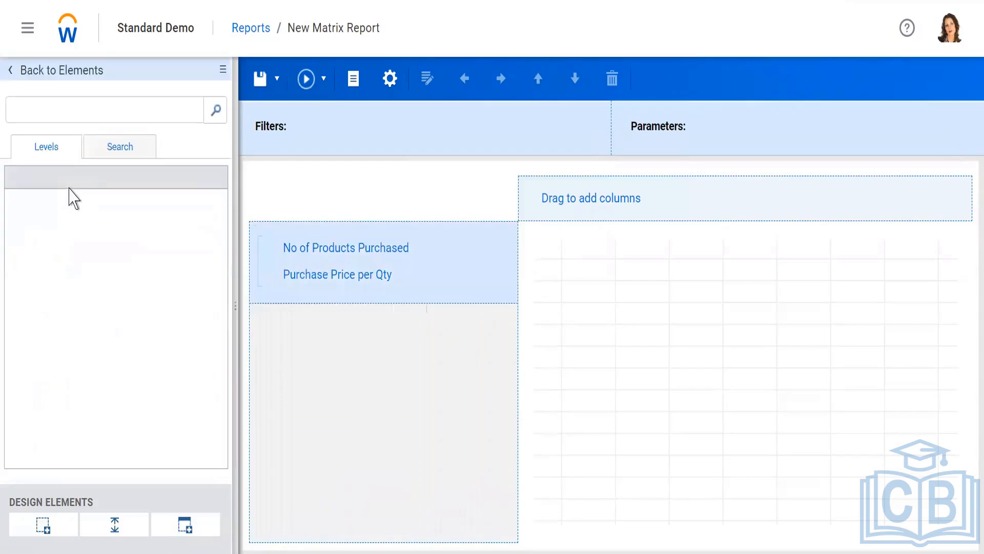
pyautogui.moveTo(60, 204); pyautogui.dragTo(311, 239)
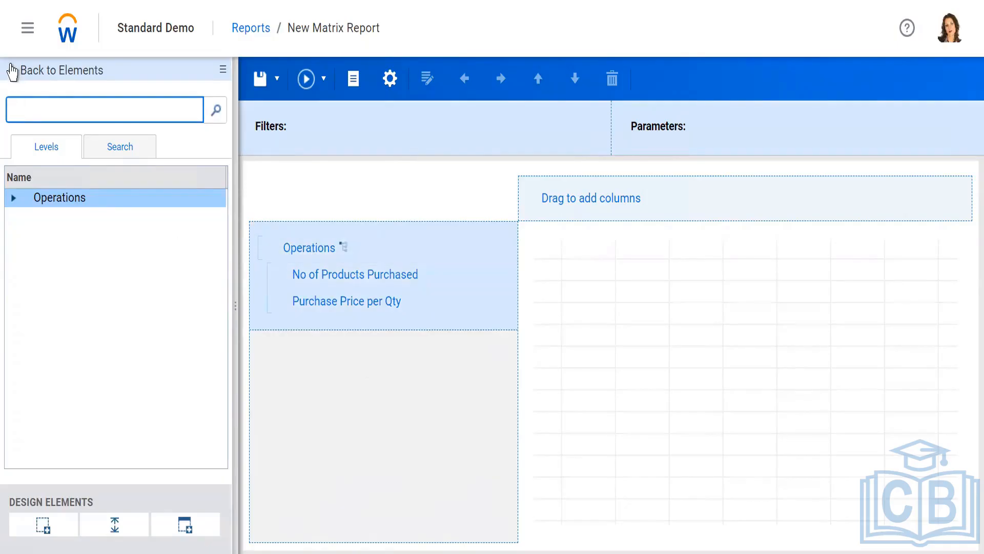
# - Add Jan 2023, Feb 2023 and Mar 2023 from Q1 of FY 2023 as the matrix report's columns
pyautogui.click(12, 70)
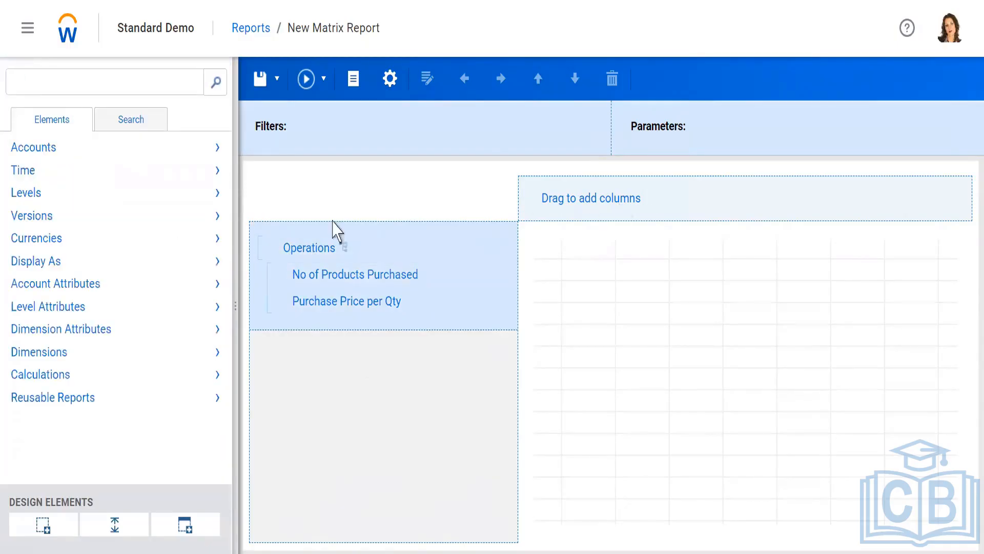
pyautogui.click(102, 170)
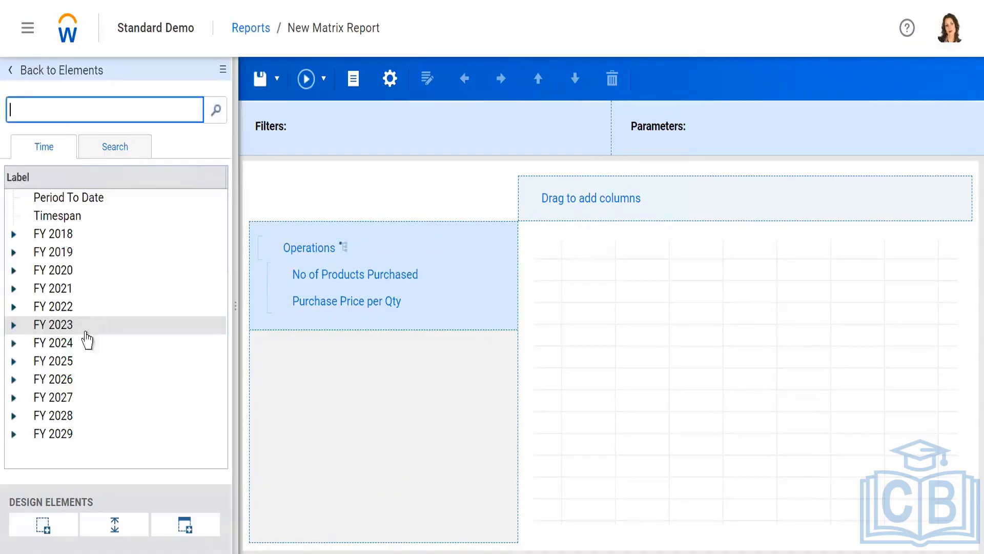
pyautogui.click(14, 327)
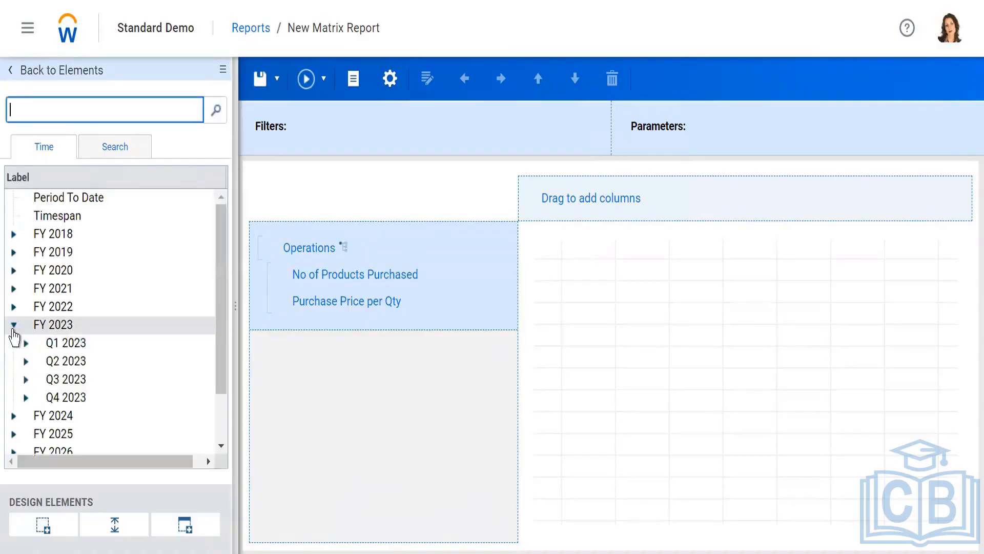
pyautogui.click(27, 343)
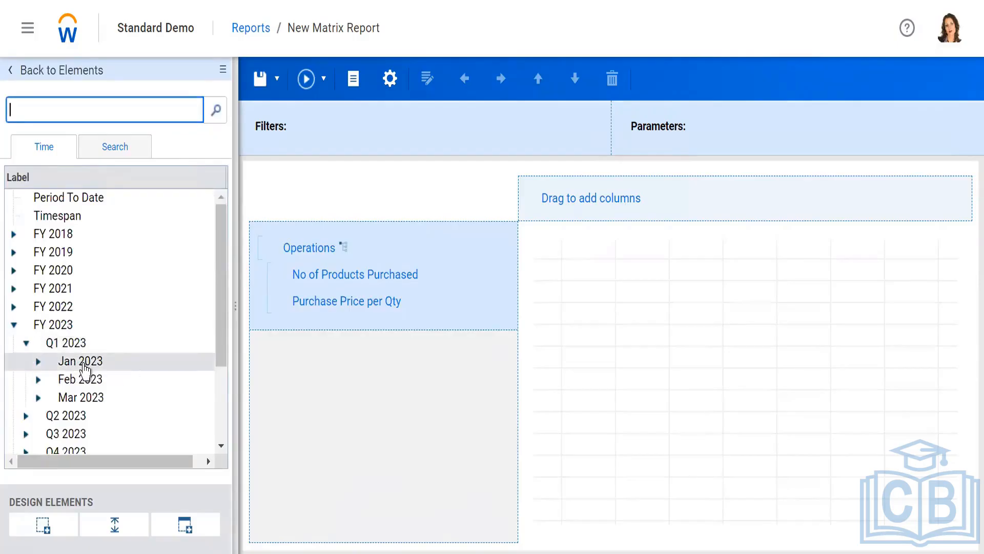
pyautogui.click(85, 366)
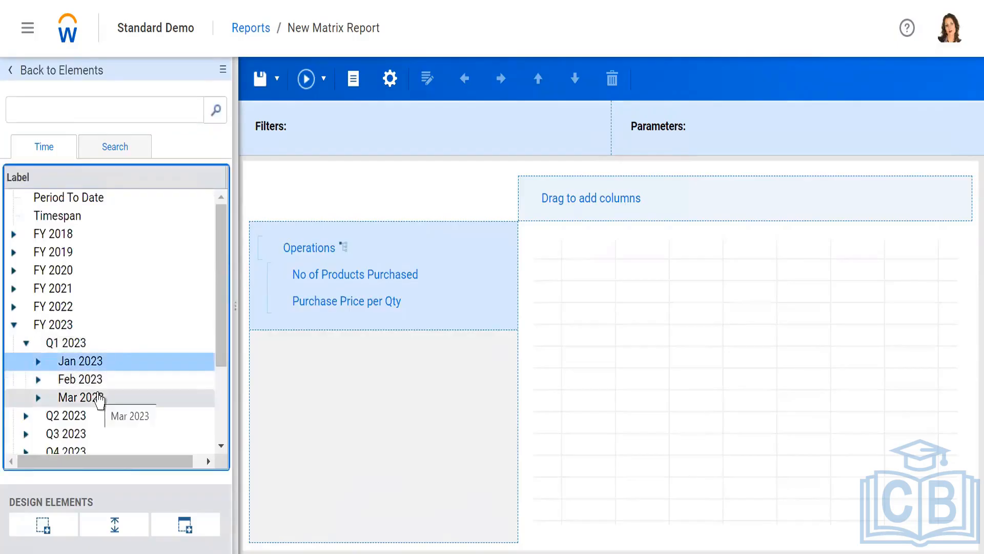
pyautogui.keyDown('ctrl'); pyautogui.click(91, 390); pyautogui.keyUp('ctrl')
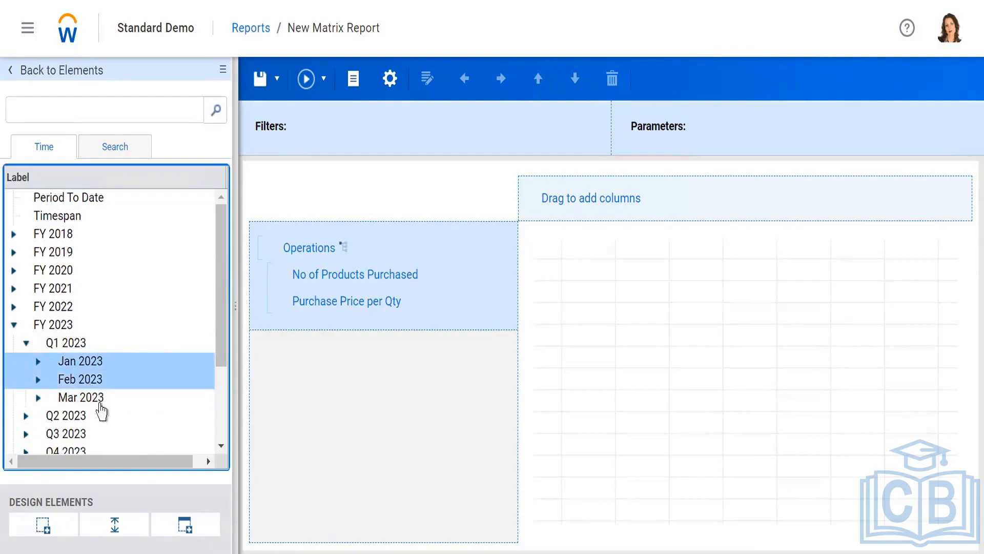
pyautogui.keyDown('ctrl'); pyautogui.click(98, 400); pyautogui.keyUp('ctrl')
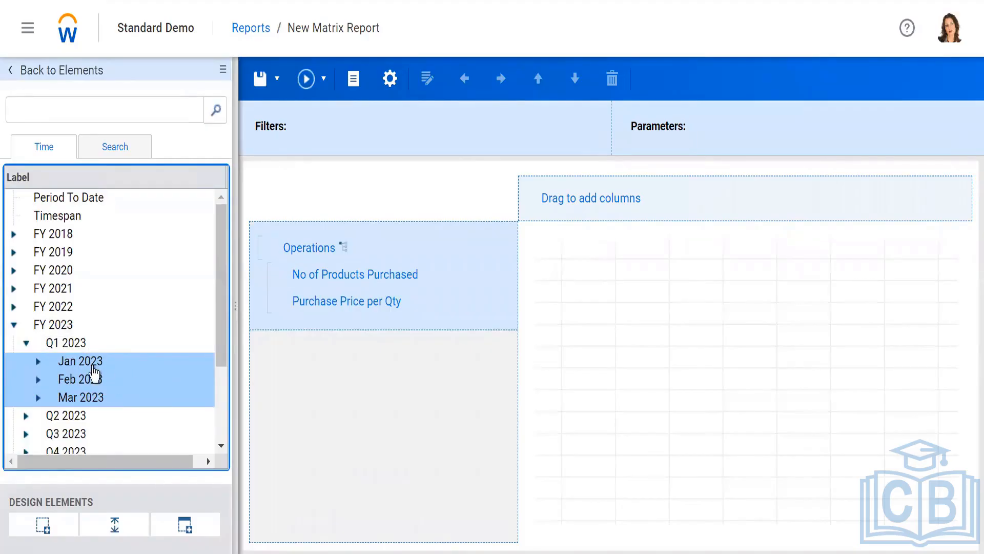
pyautogui.moveTo(160, 363); pyautogui.dragTo(562, 198)
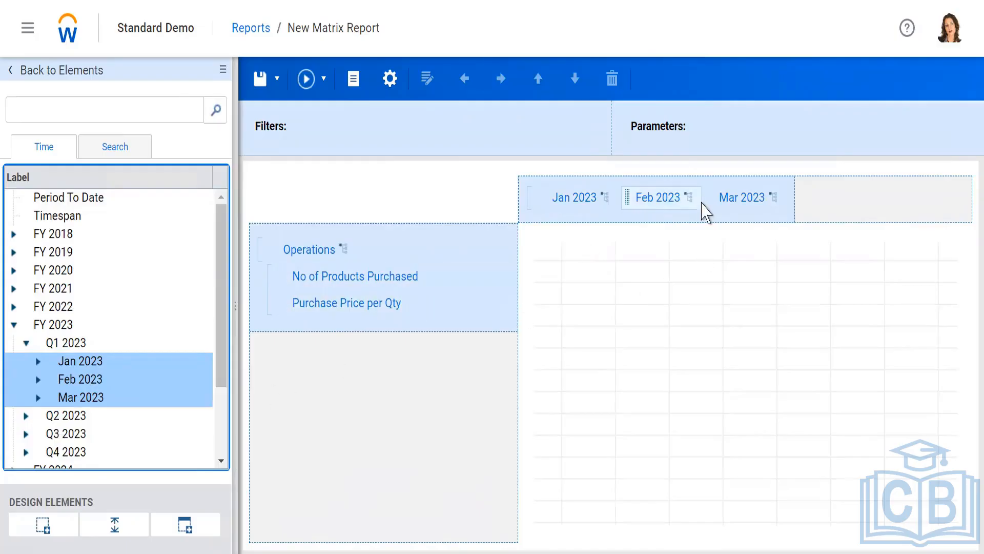
# - Add the Test version from the Practise folder under FX Analysis to the columns, above the three months
pyautogui.click(10, 79)
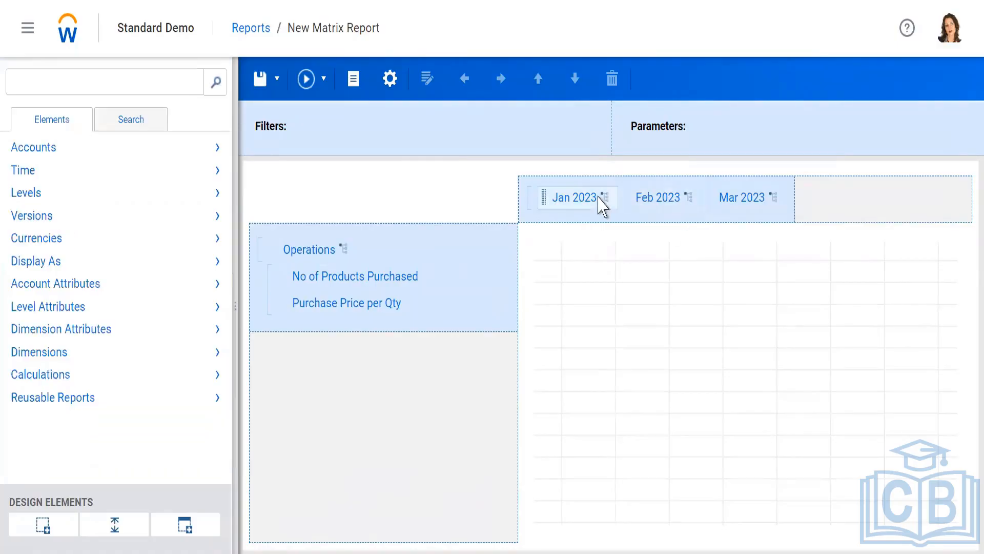
pyautogui.click(71, 220)
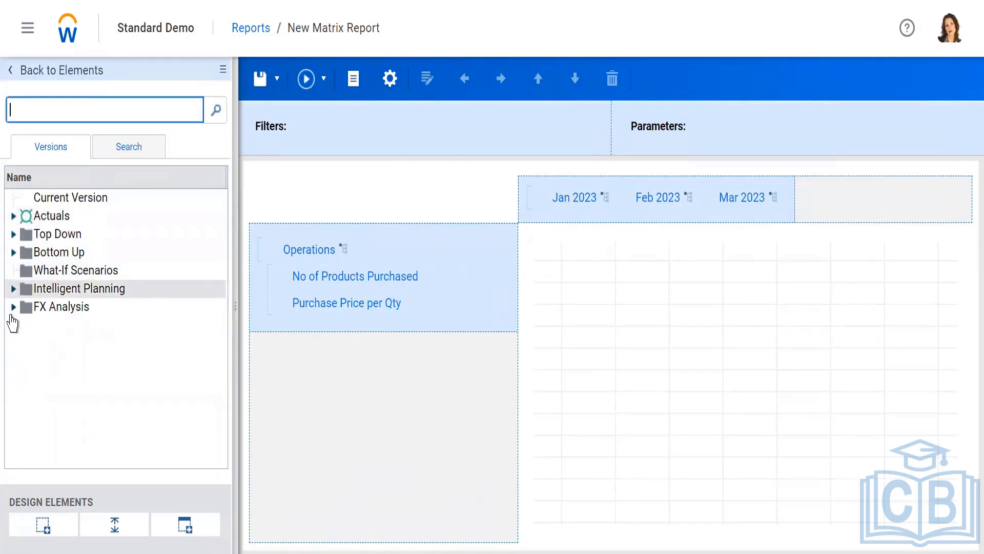
pyautogui.click(12, 307)
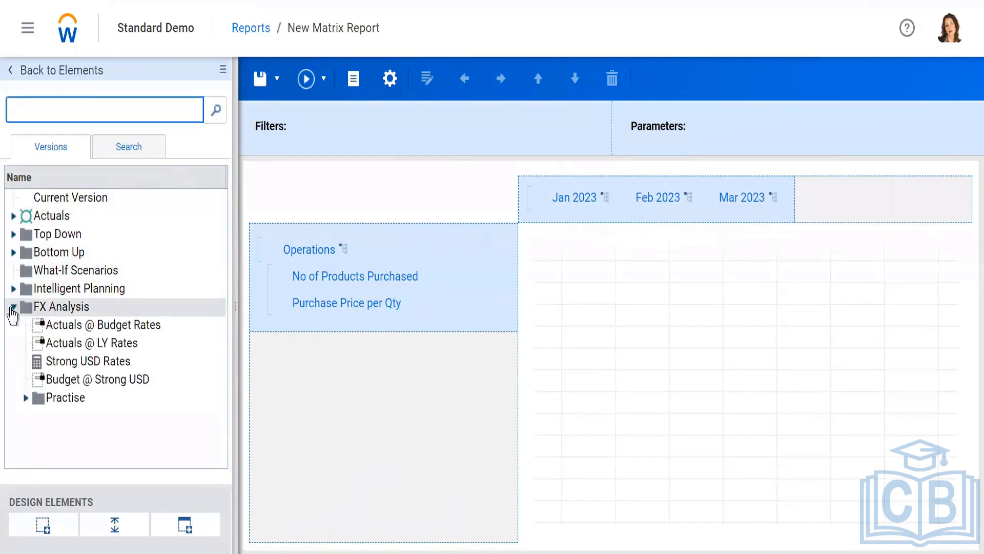
pyautogui.click(25, 398)
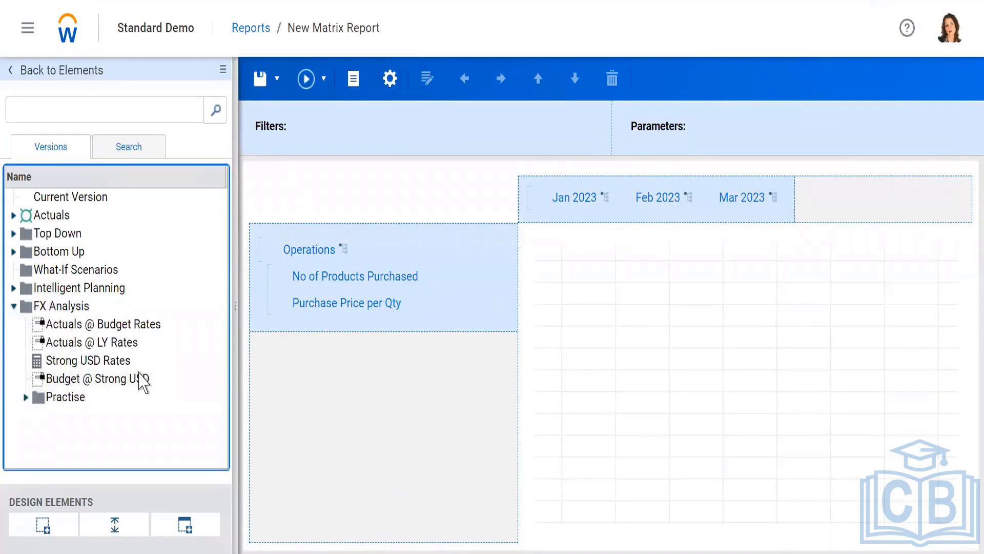
pyautogui.scroll(-2, 111, 414)
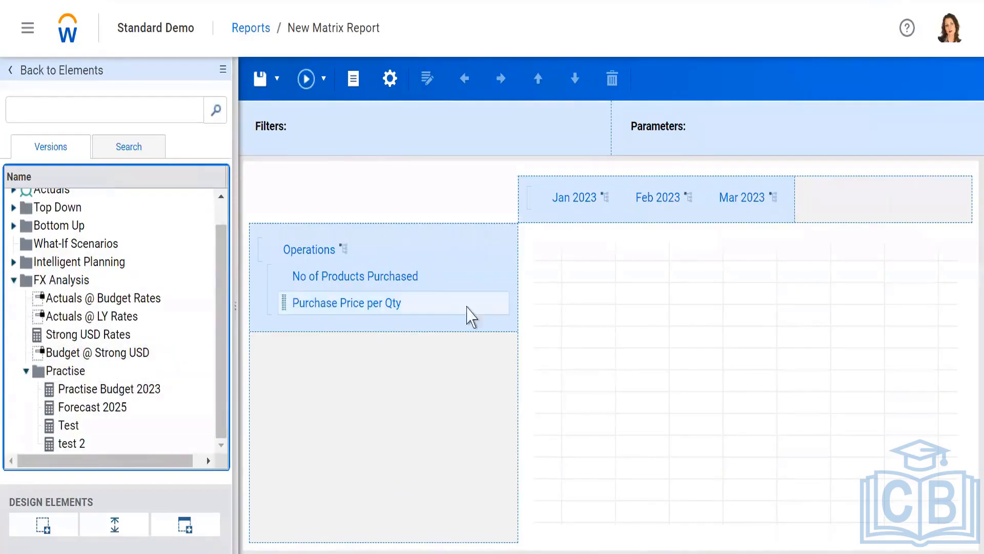
pyautogui.moveTo(68, 438); pyautogui.dragTo(566, 184)
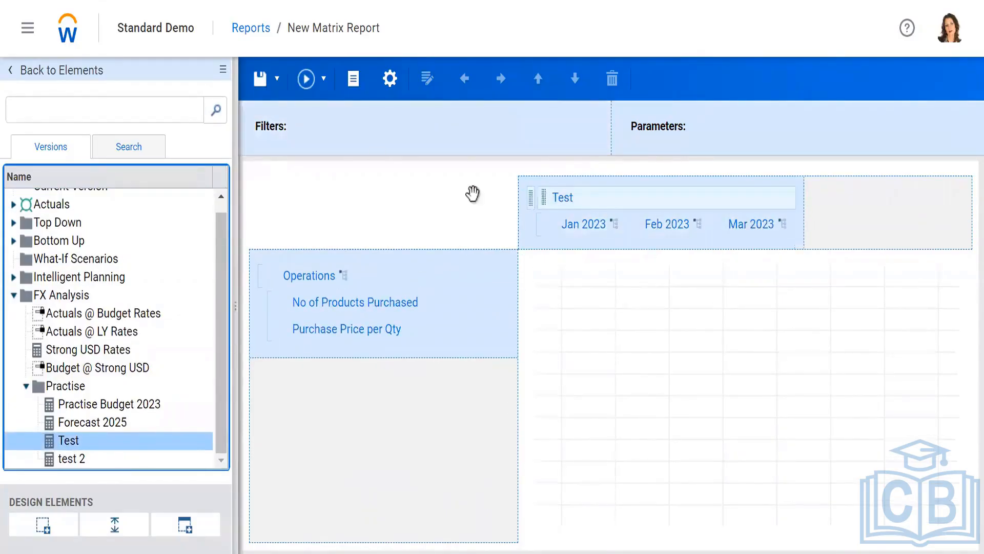
# - Save the report as Practise Report 2, a shared report in the Practise folder
pyautogui.click(276, 84)
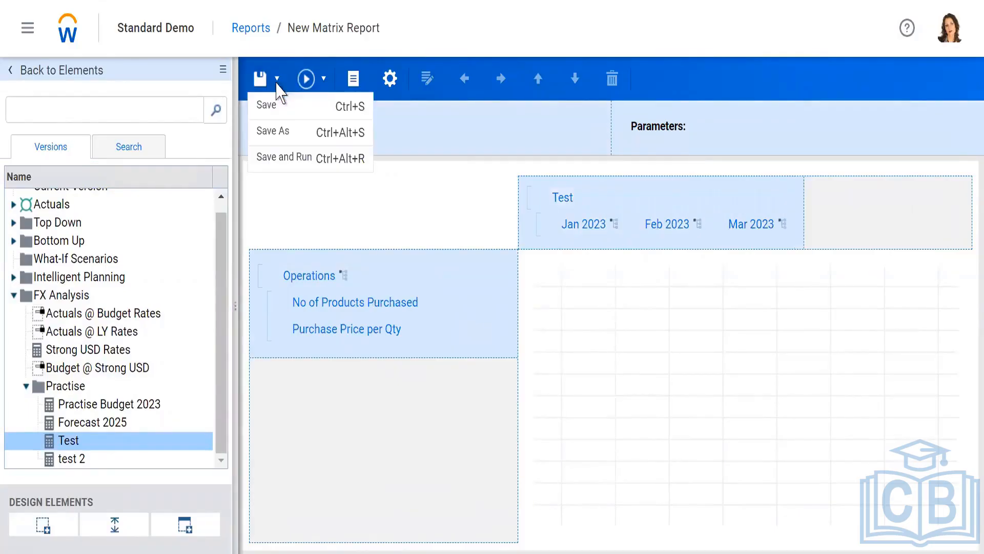
pyautogui.click(281, 132)
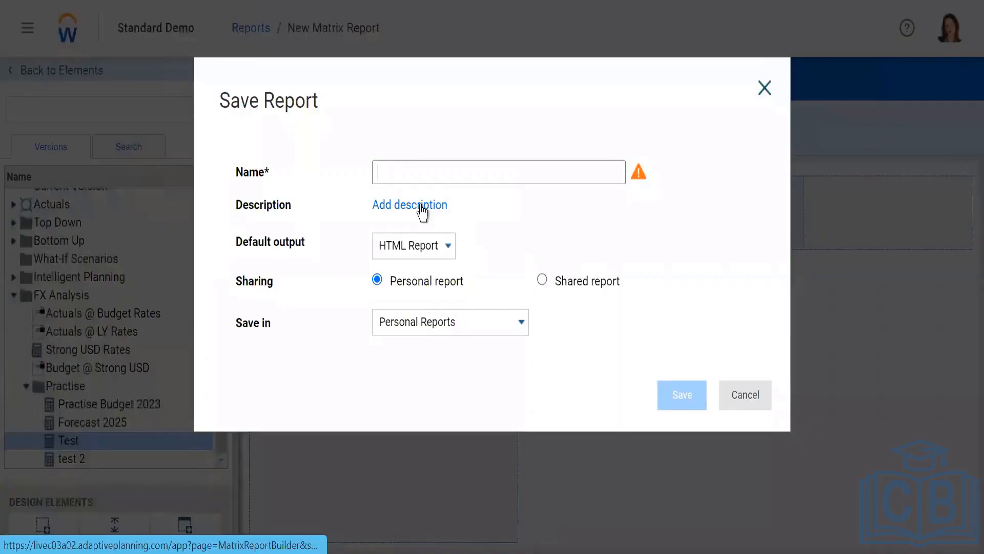
pyautogui.write('Practise Report 2')
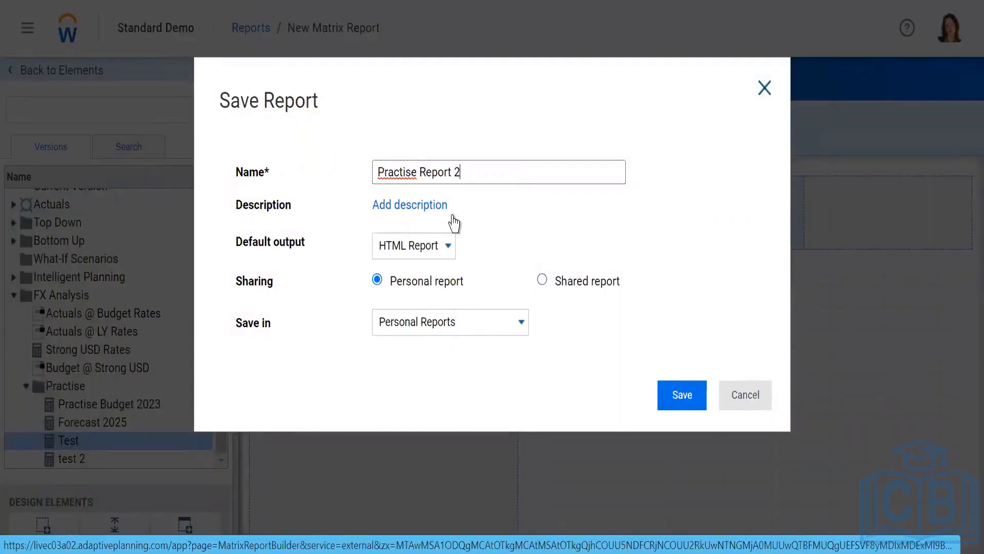
pyautogui.click(542, 279)
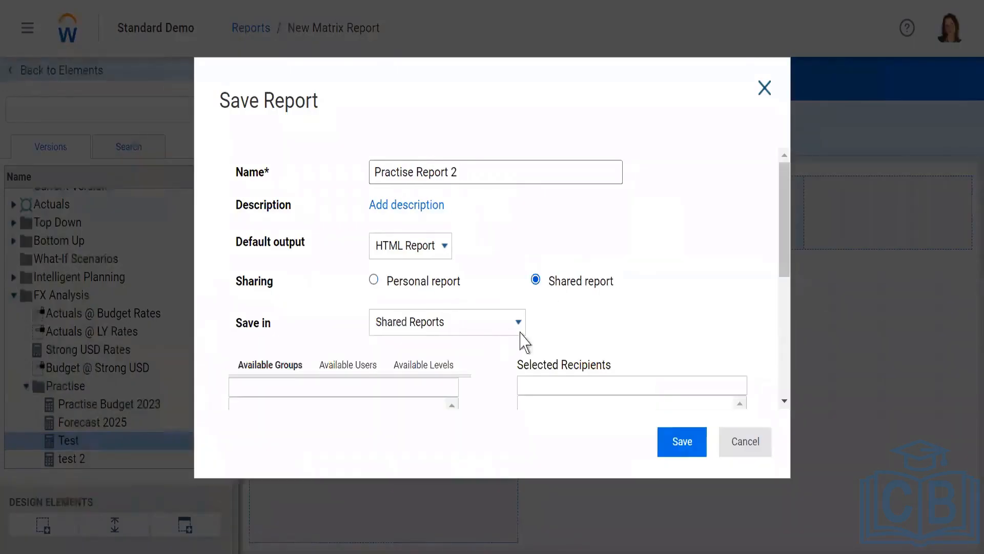
pyautogui.click(441, 331)
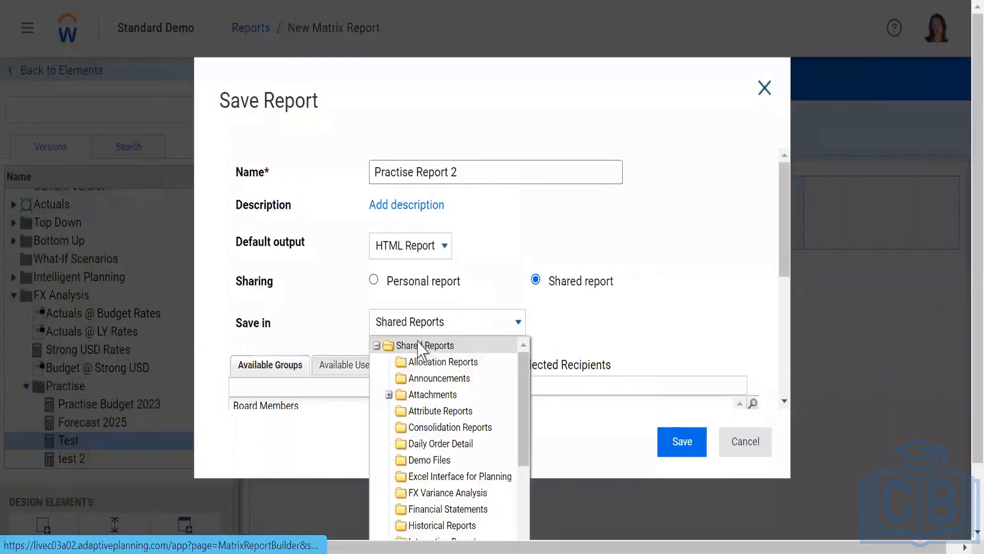
pyautogui.scroll(-5, 487, 494)
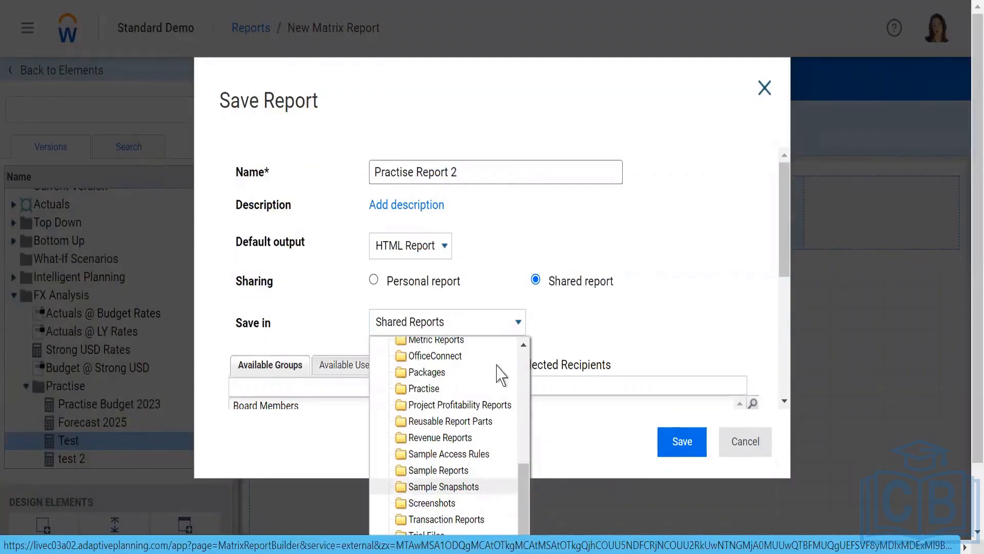
pyautogui.click(420, 388)
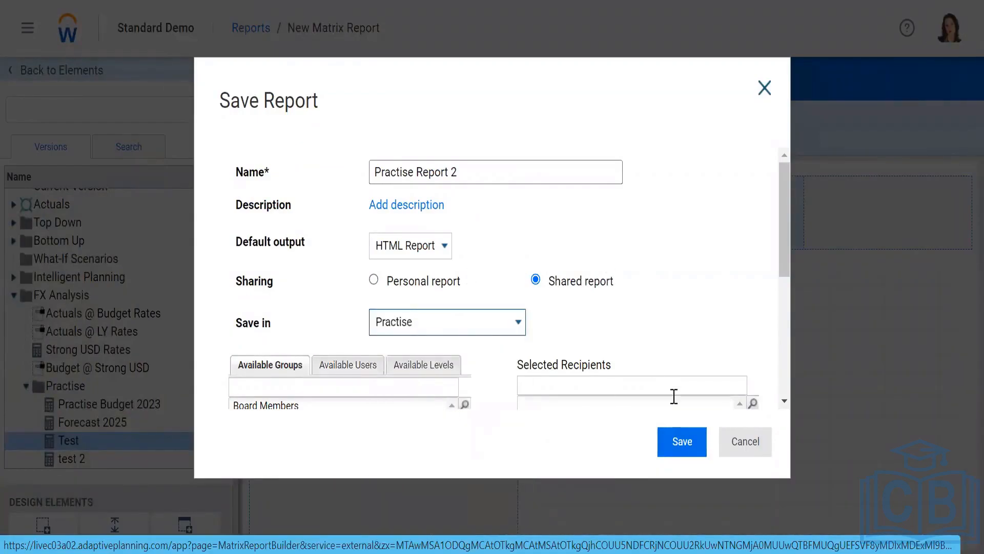
pyautogui.click(695, 446)
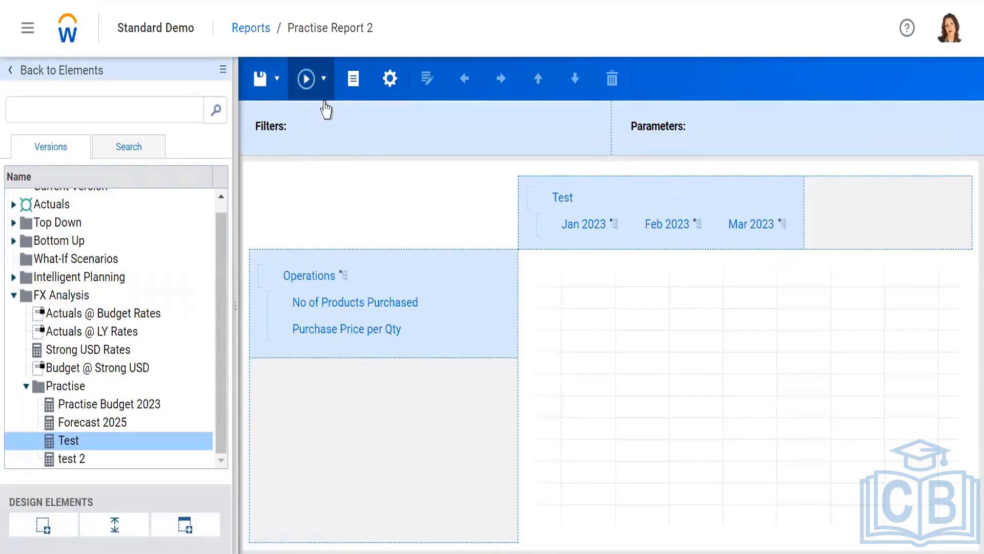
# - Run the report and expand Operations through CF Demo Practise and USA to New York, then collapse Operations again
pyautogui.click(324, 93)
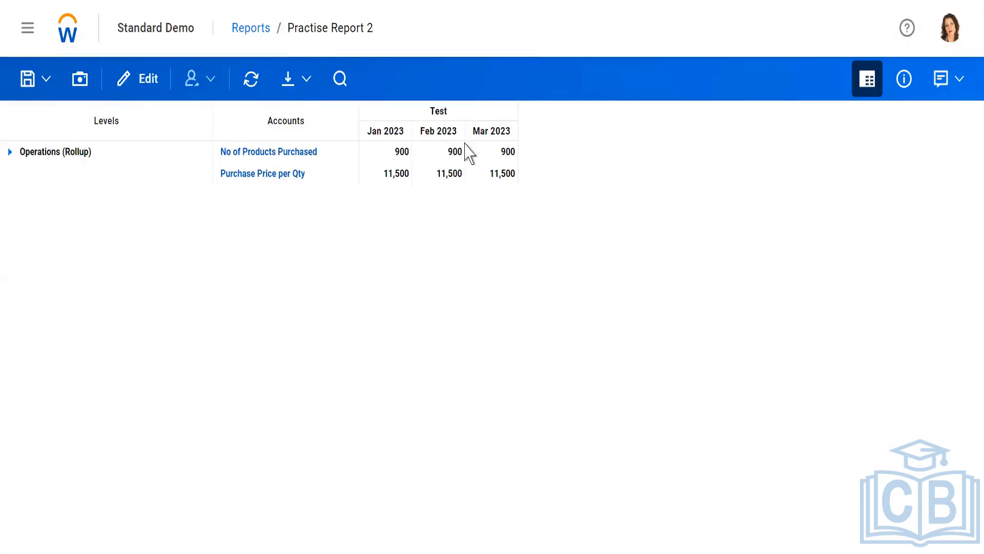
pyautogui.click(10, 152)
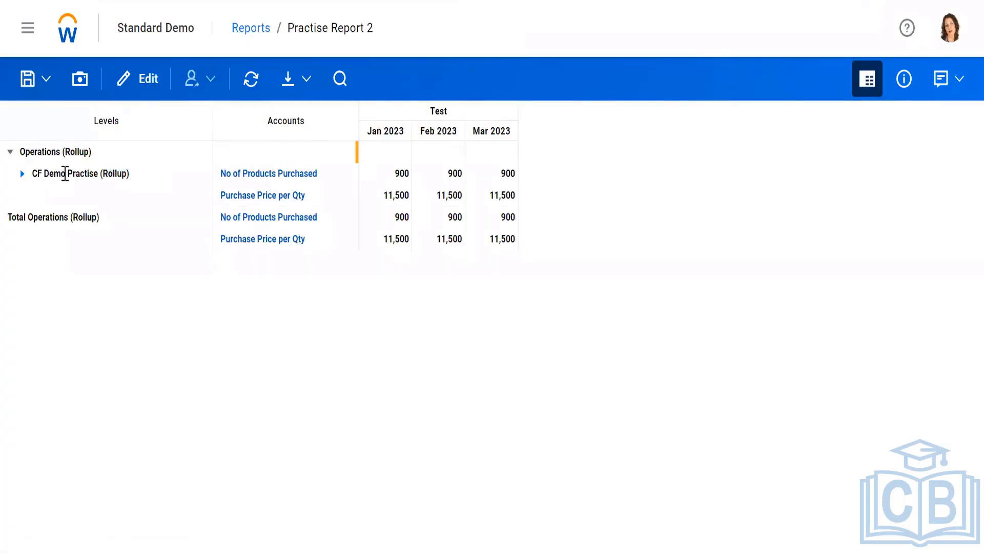
pyautogui.click(22, 174)
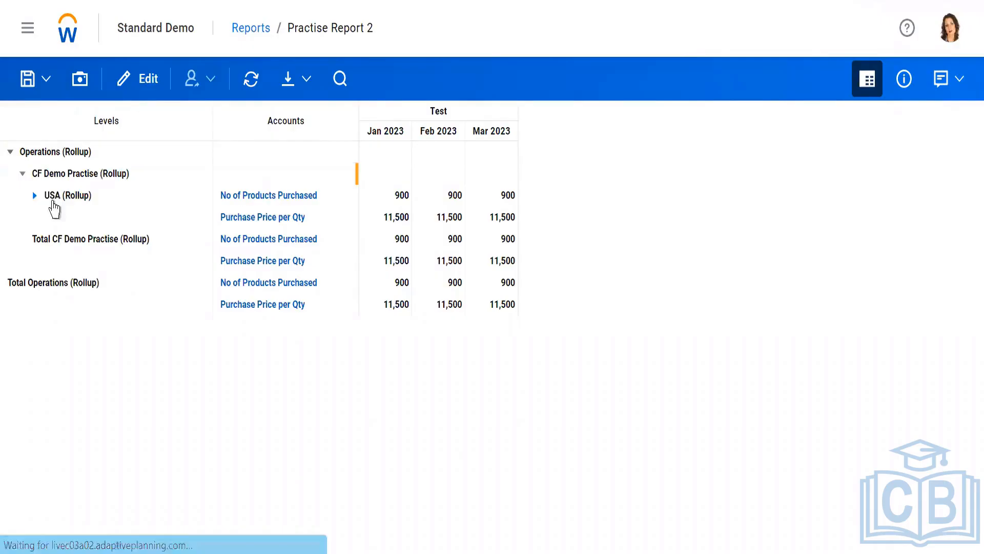
pyautogui.click(35, 195)
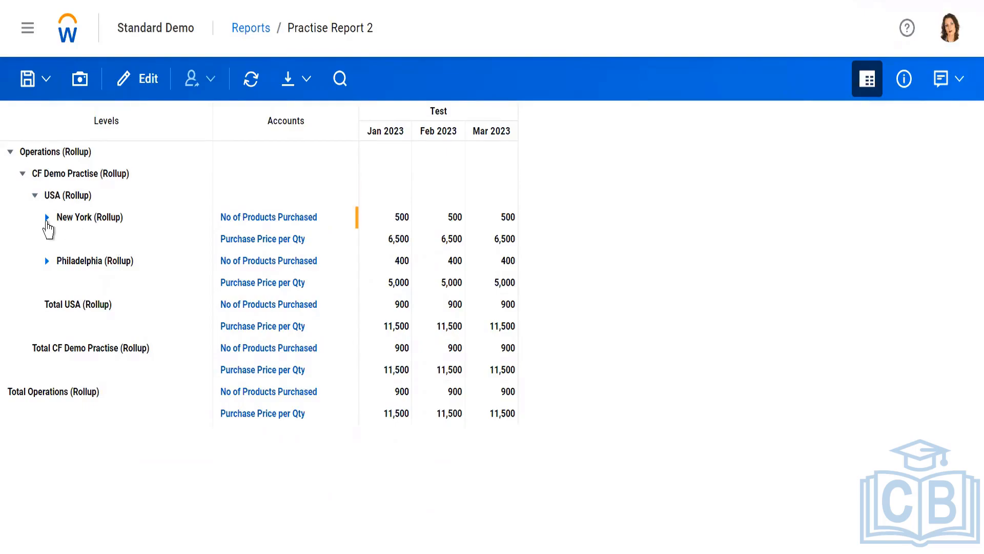
pyautogui.click(46, 220)
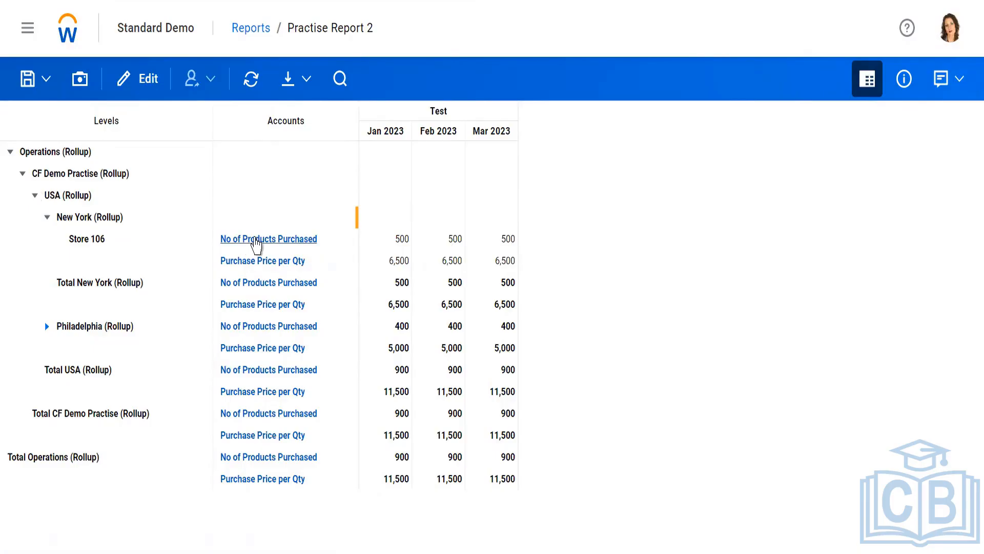
pyautogui.click(10, 152)
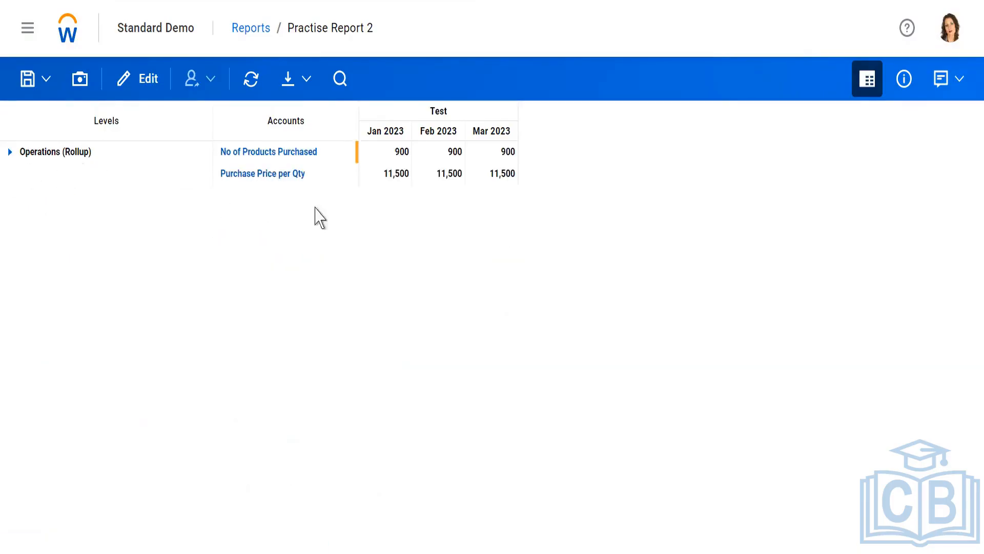
pyautogui.click(330, 234)
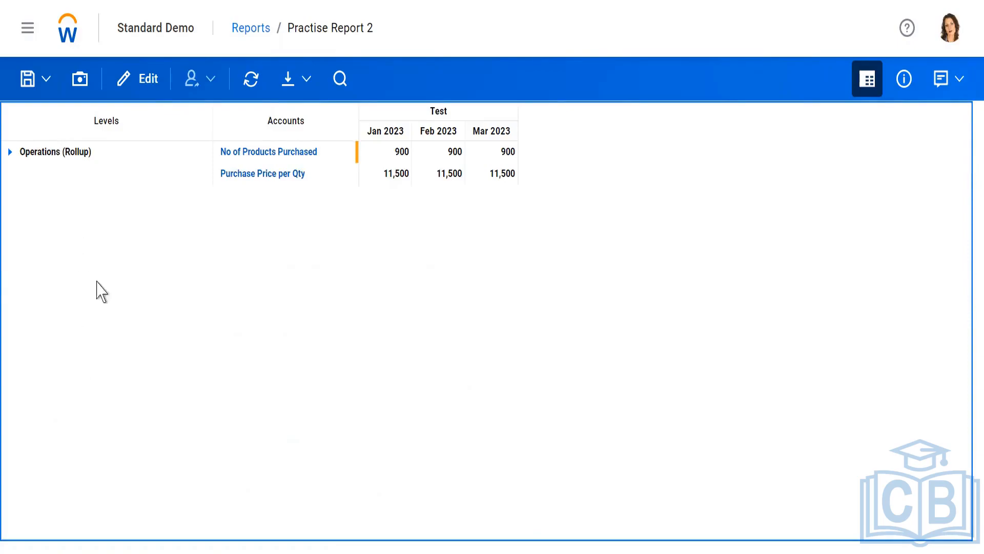
# - Edit Practise Report 2 and set the Operations level's hierarchy display to Always expanded
pyautogui.click(136, 82)
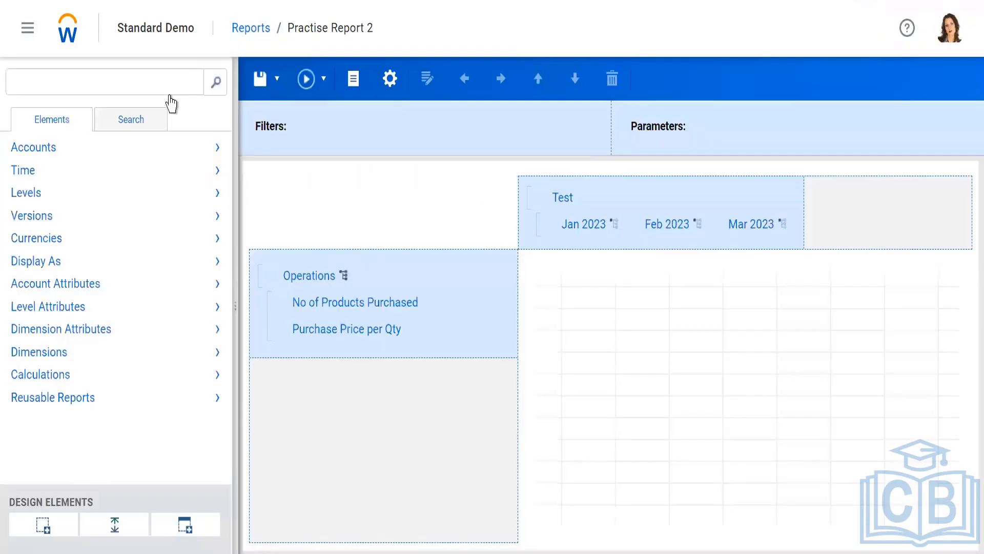
pyautogui.click(303, 280)
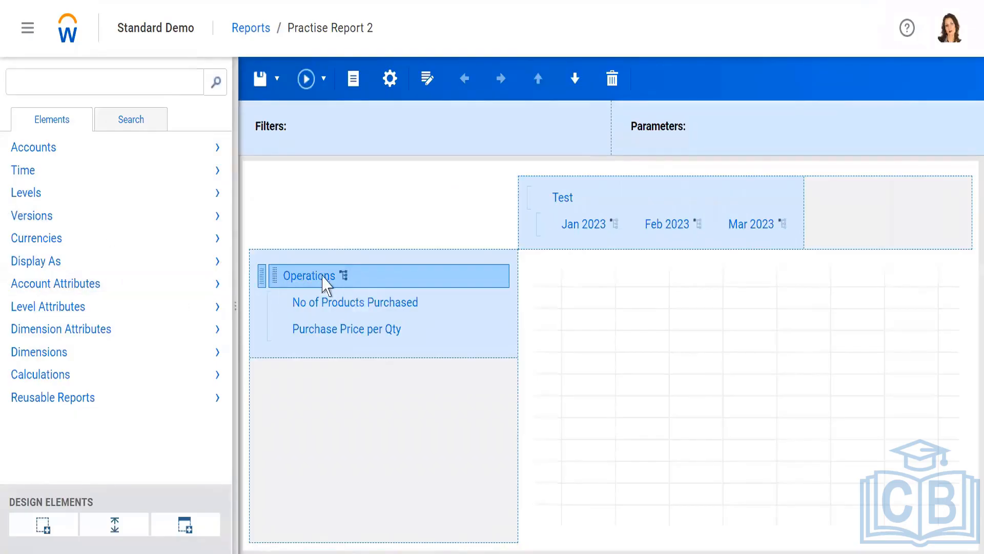
pyautogui.rightClick(319, 277)
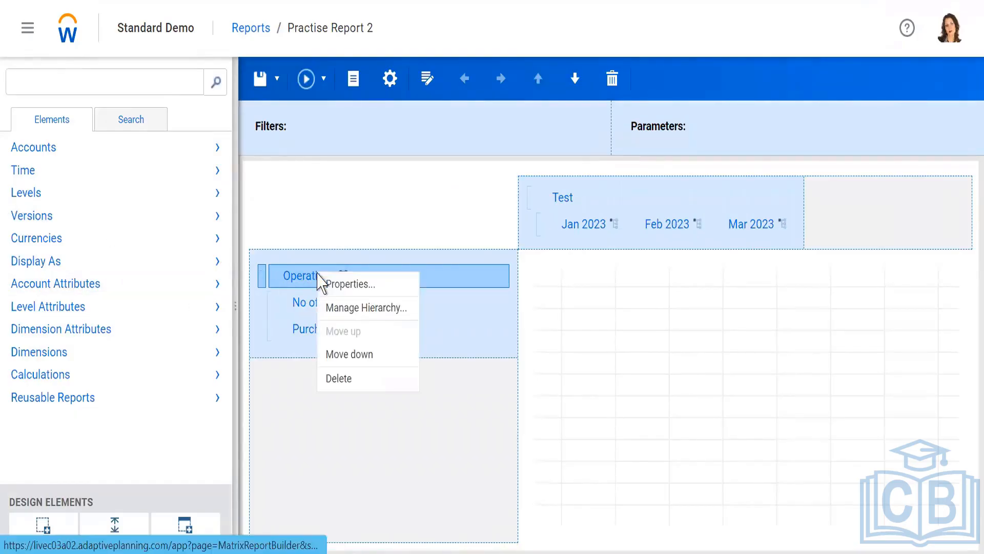
pyautogui.click(357, 310)
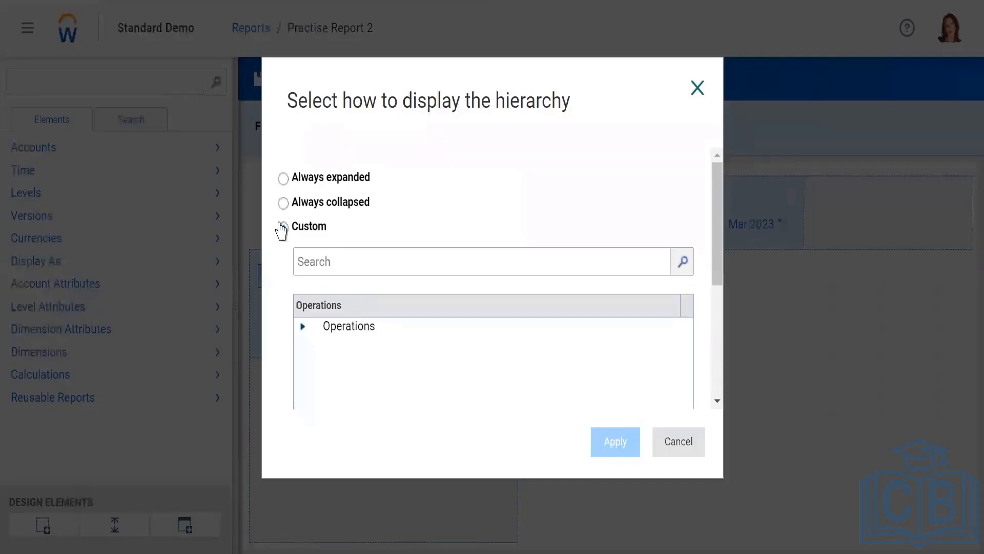
pyautogui.click(283, 227)
pyautogui.click(283, 178)
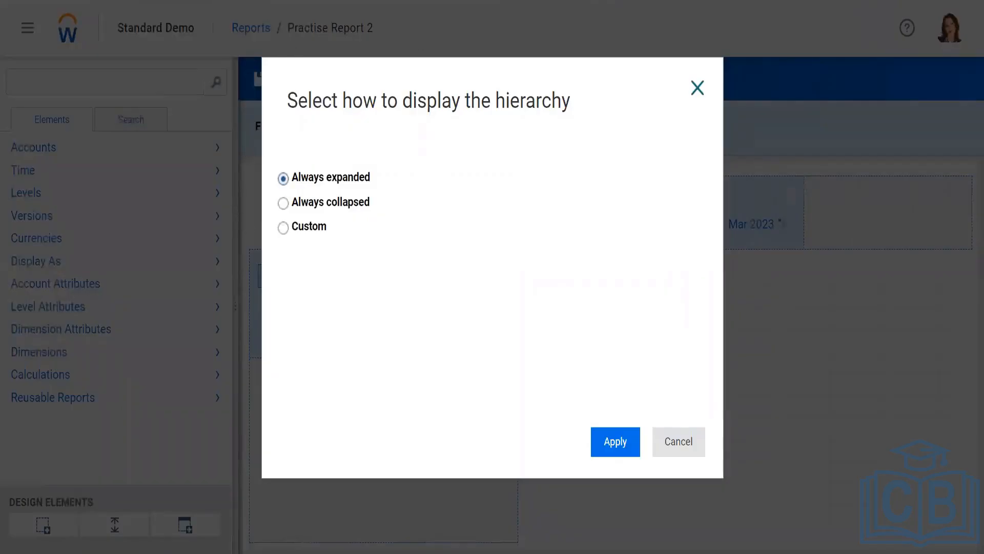
pyautogui.click(614, 442)
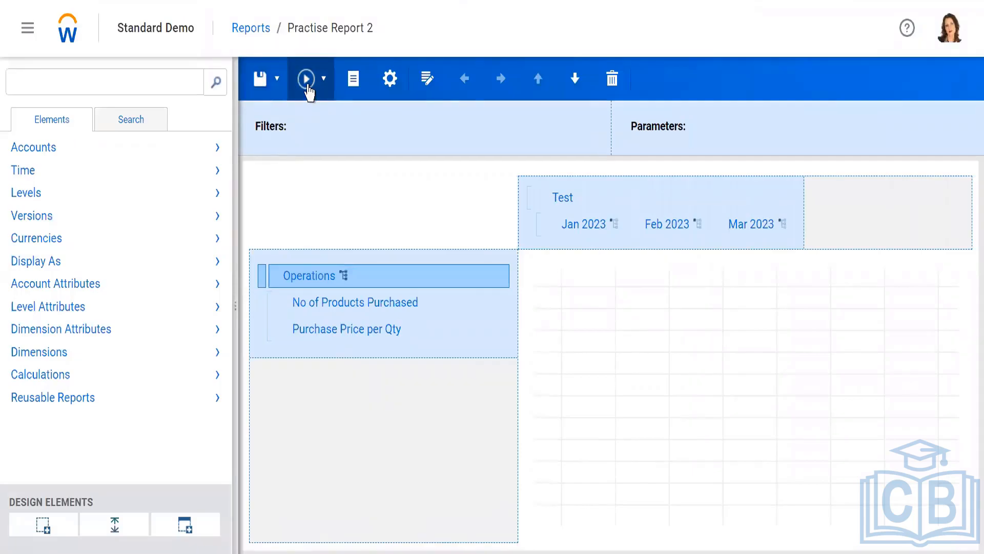
# - Run the report, collapse the Operations rollup and expand it again
pyautogui.click(308, 87)
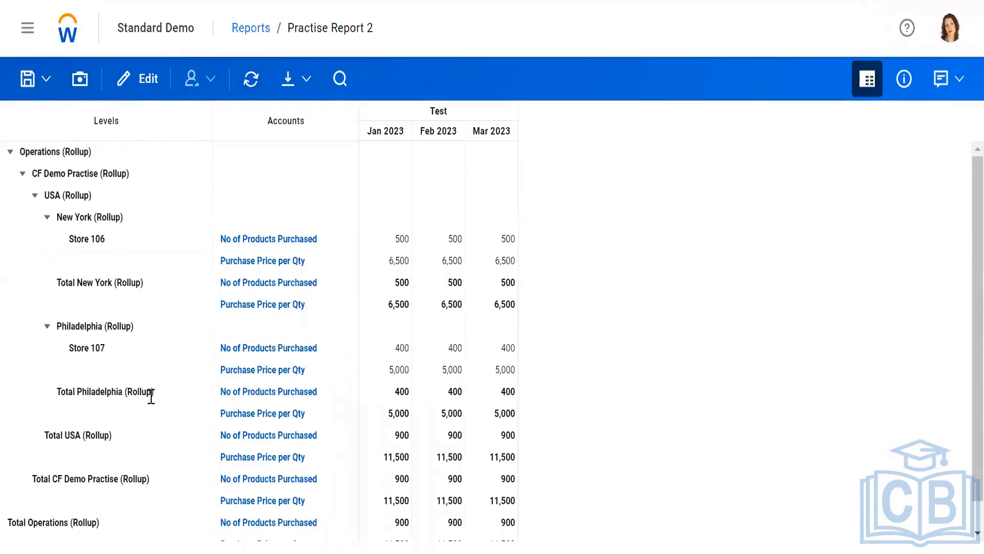
pyautogui.click(10, 152)
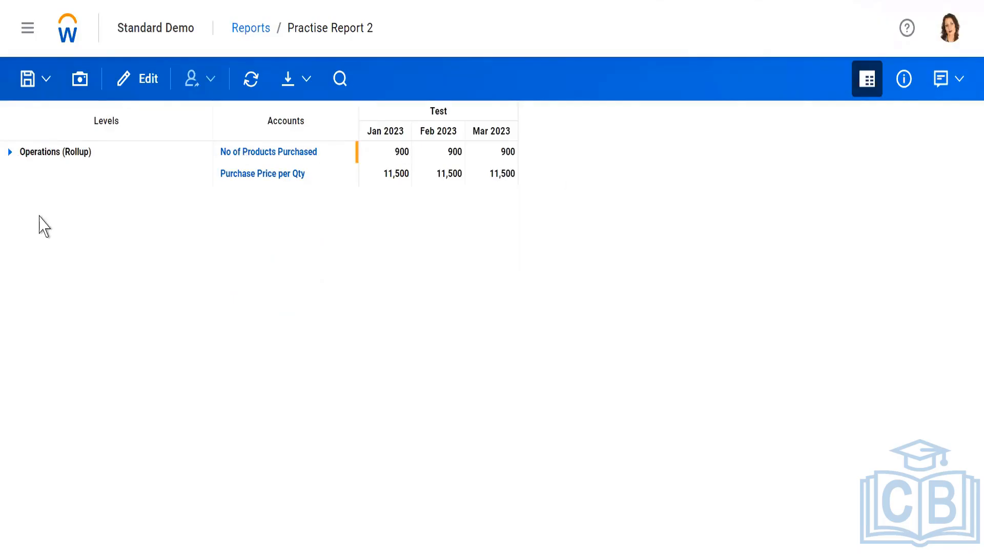
pyautogui.click(10, 152)
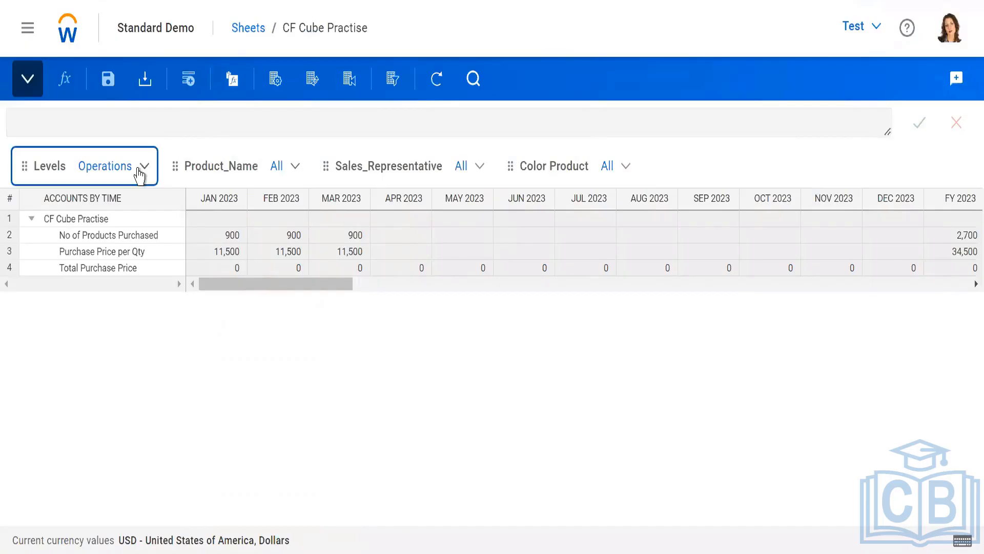
# - Look at the Levels choices on the CF Cube Practise sheet and leave Operations selected
pyautogui.click(140, 174)
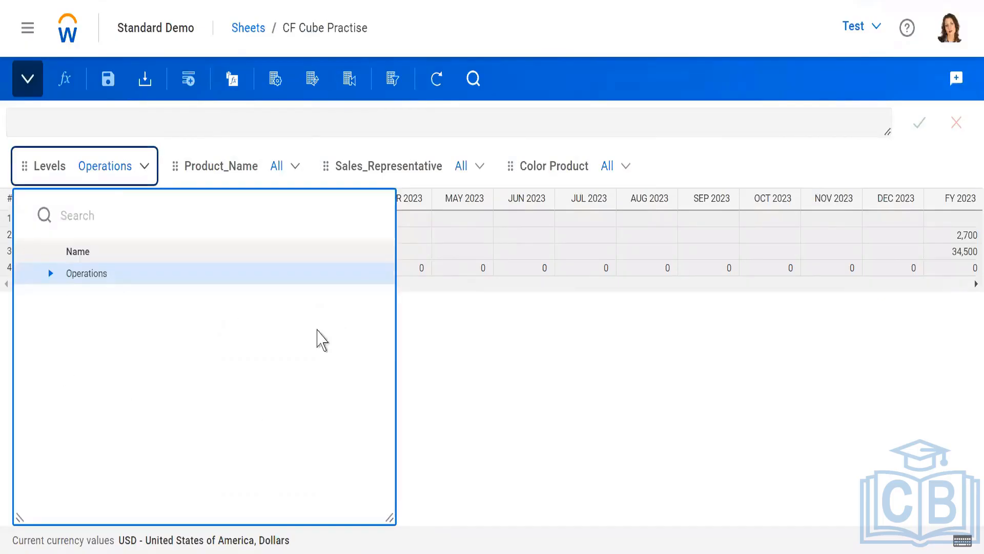
pyautogui.click(647, 376)
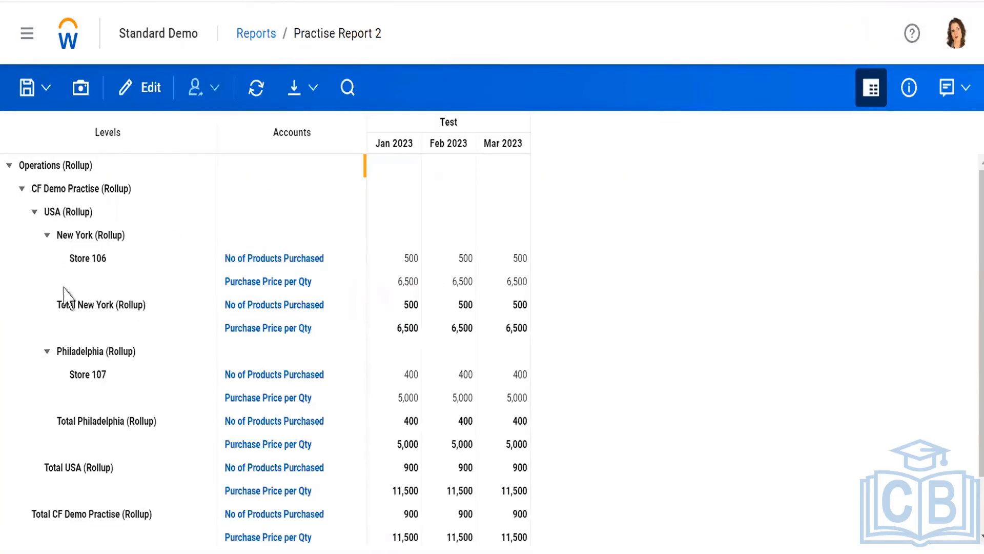
# - In Practise Report 2, collapse Operations and drill No of Products Purchased into Color Product
pyautogui.click(9, 166)
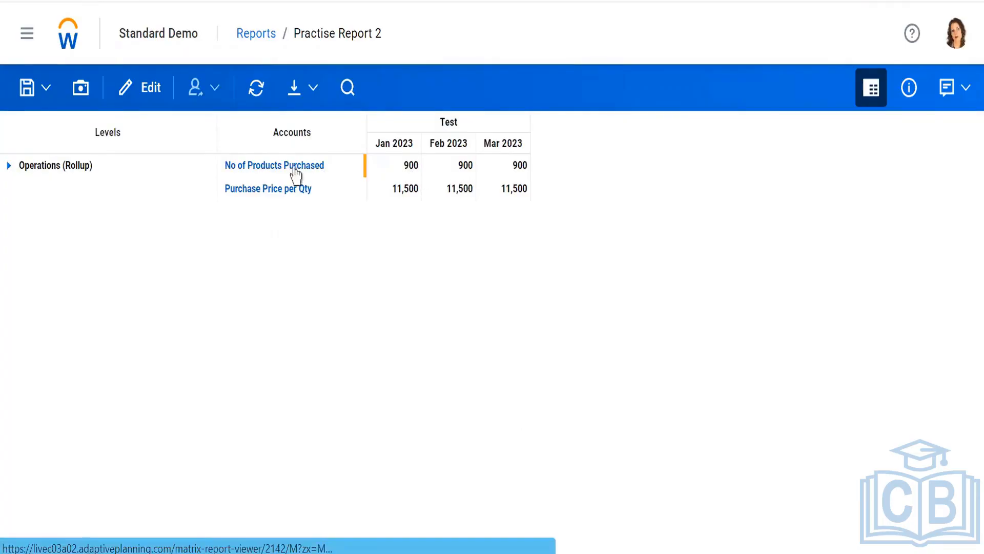
pyautogui.click(267, 173)
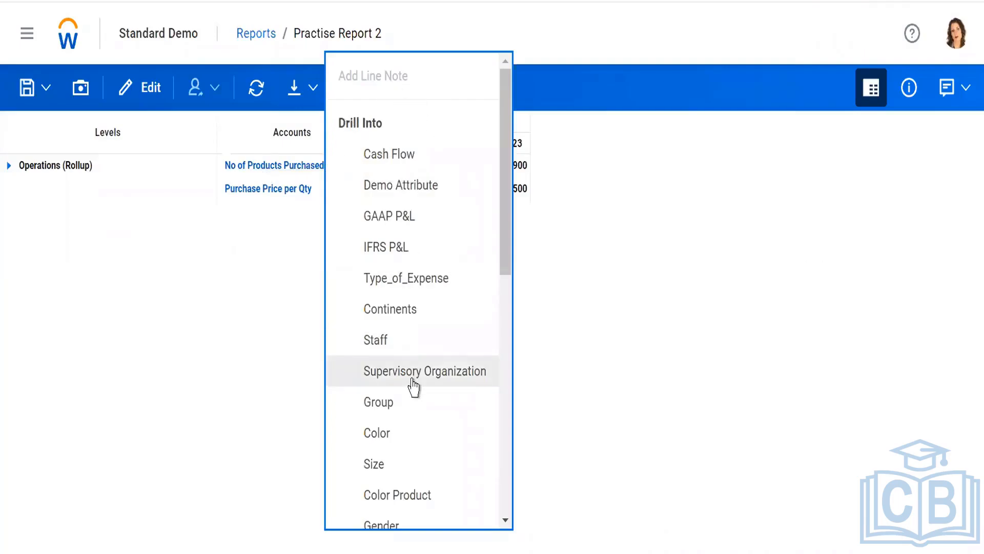
pyautogui.scroll(-3, 415, 389)
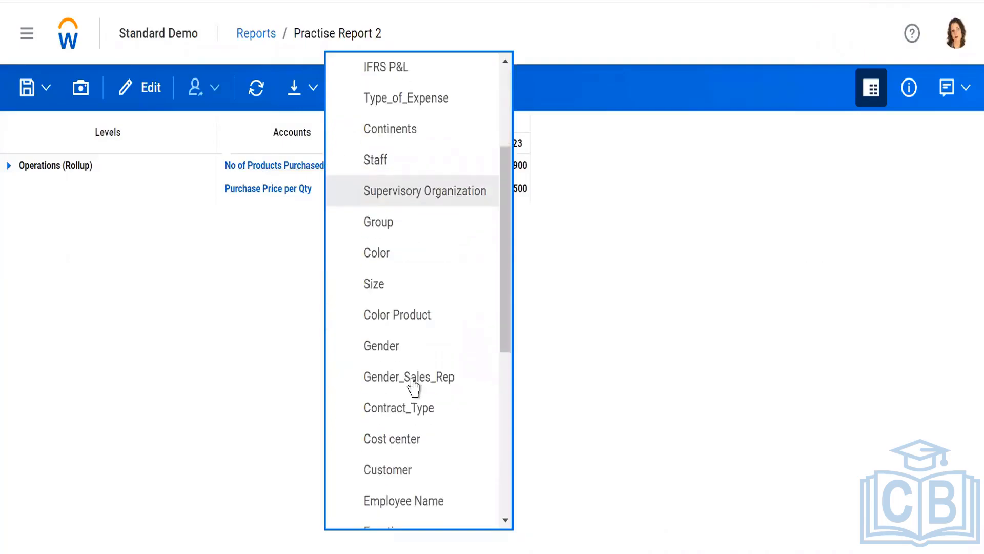
pyautogui.click(392, 319)
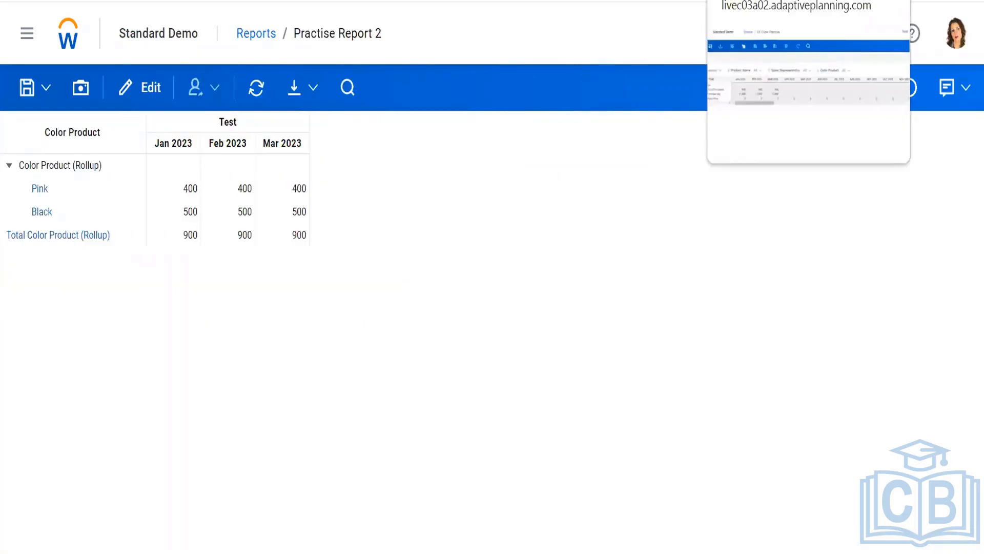
# - Check the CF Cube Practise sheet against the Color Product drill-down and return to Practise Report 2
pyautogui.click(754, 1)
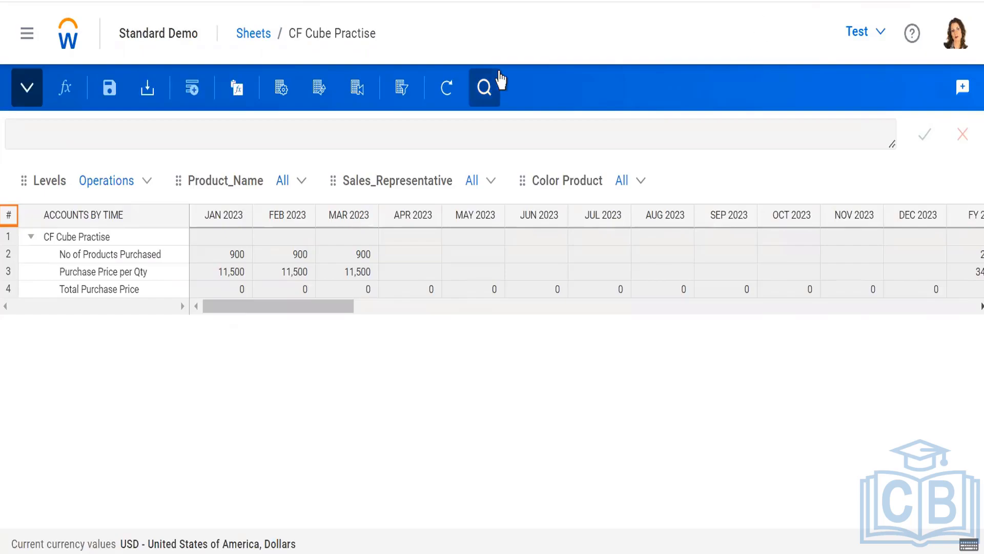
pyautogui.click(359, 1)
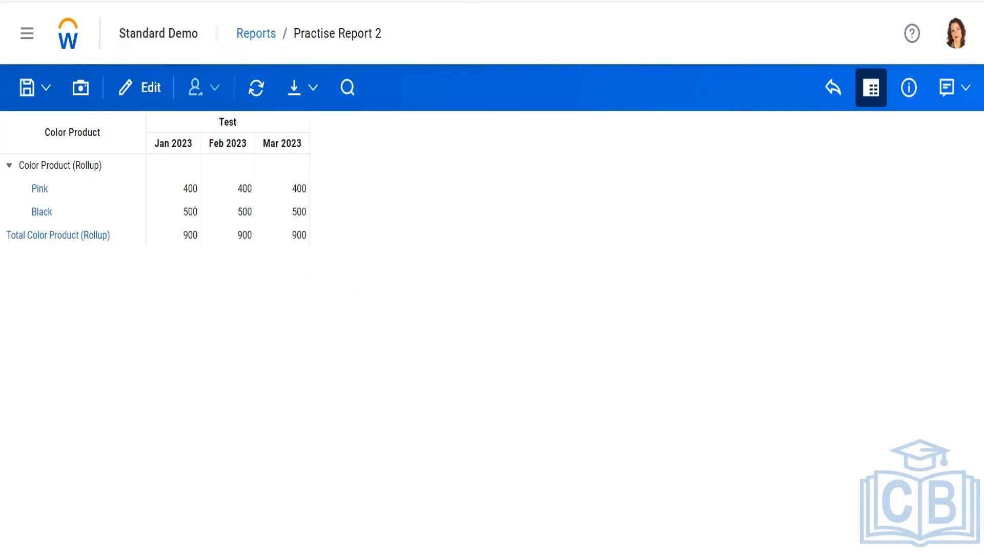
# - Switch to Practise Report 1 and drill the Travel Expenses account into Color Product
pyautogui.click(481, 1)
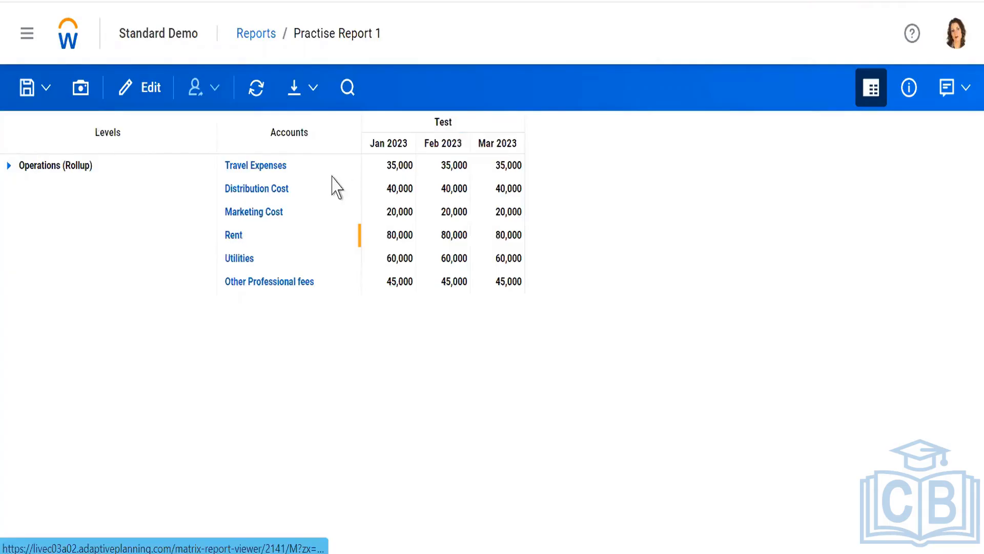
pyautogui.click(252, 170)
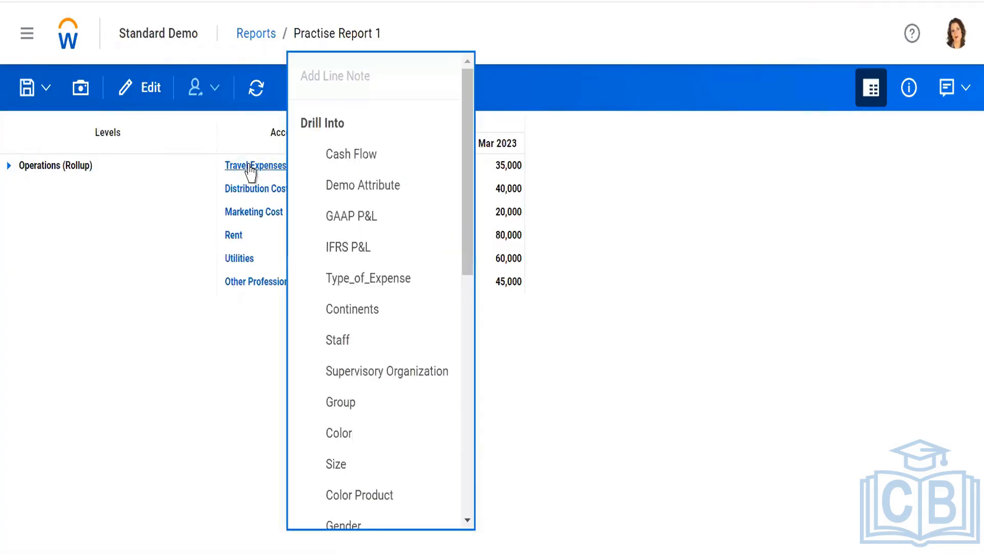
pyautogui.scroll(-5, 376, 359)
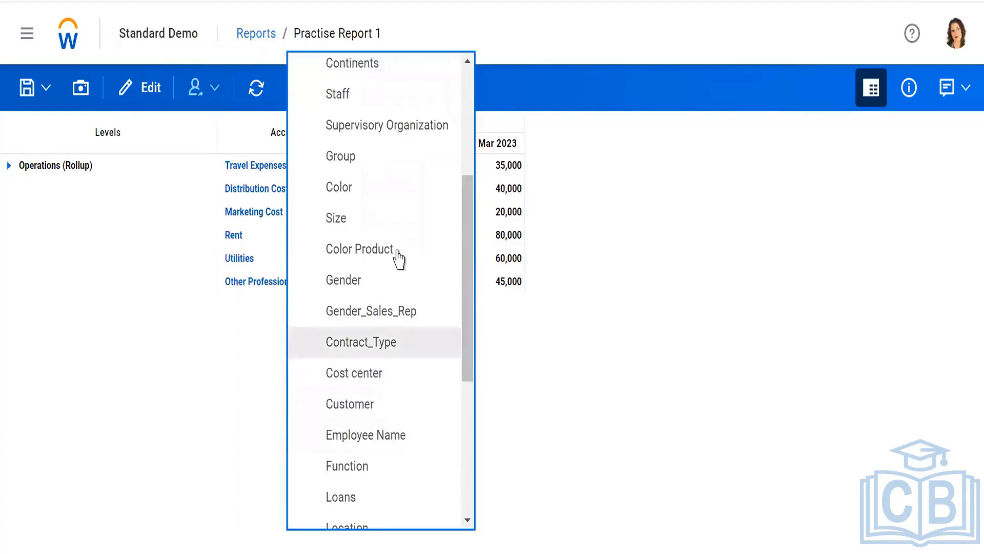
pyautogui.click(359, 251)
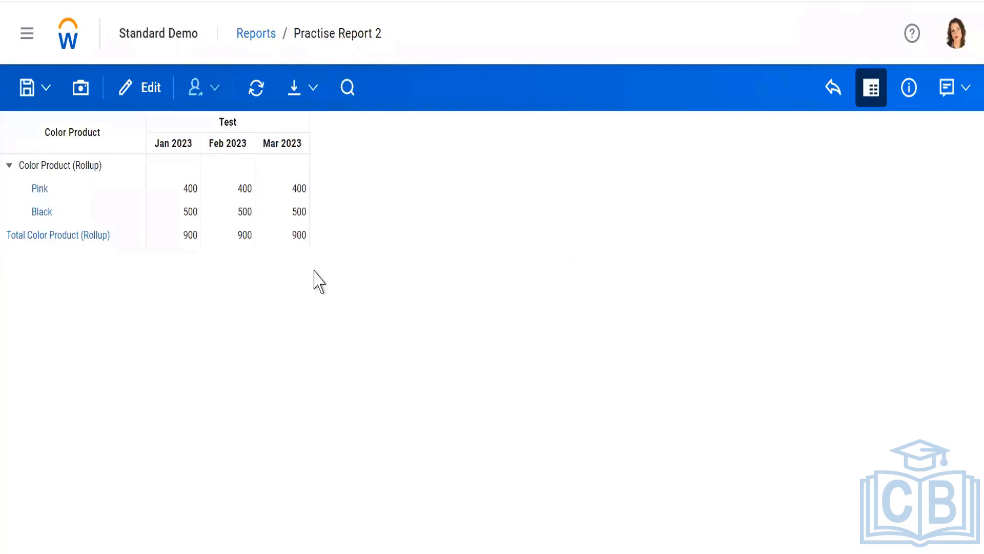
# - Leave the Color Product drill-down in Practise Report 2 and drill No of Products Purchased into Sales_Representative
pyautogui.click(832, 91)
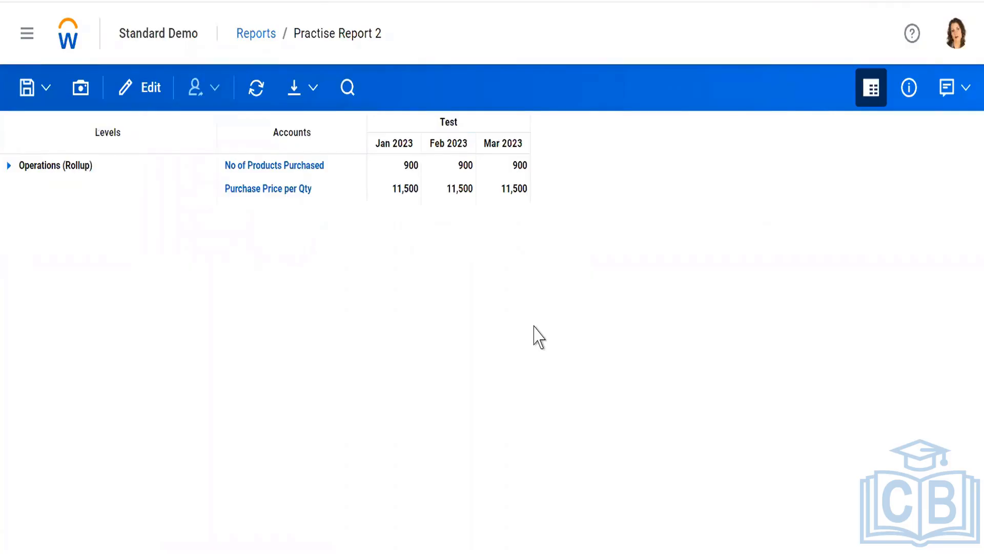
pyautogui.click(415, 169)
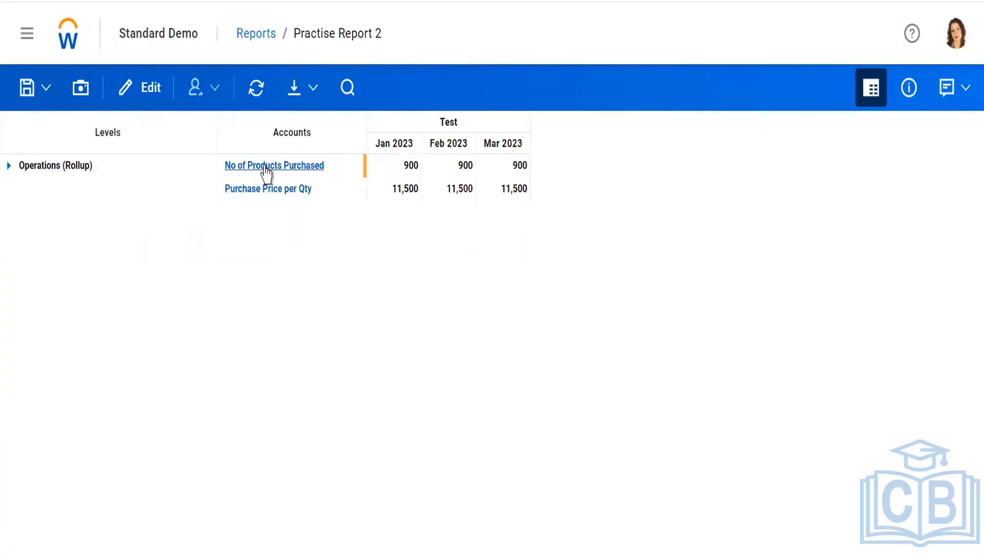
pyautogui.click(266, 169)
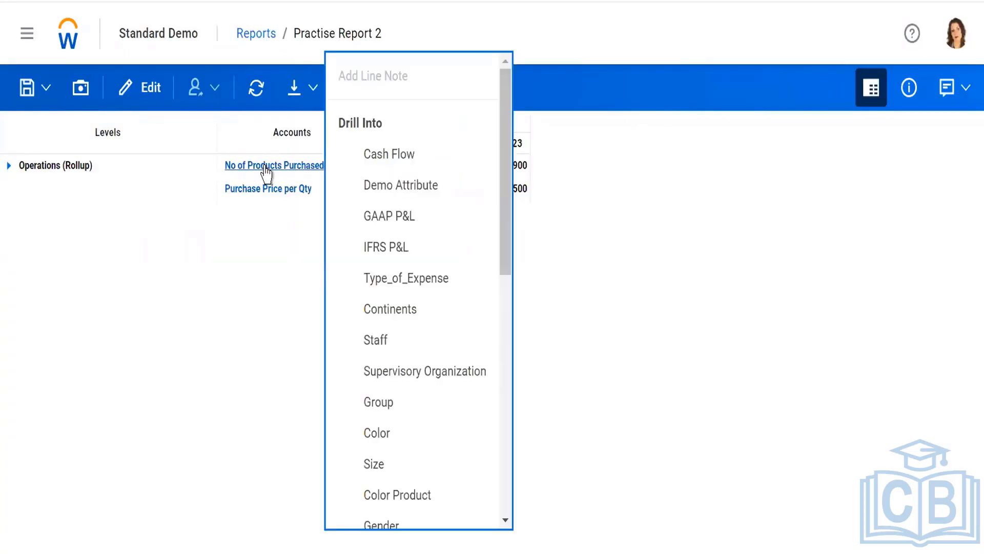
pyautogui.scroll(-2, 435, 343)
pyautogui.scroll(-5, 436, 345)
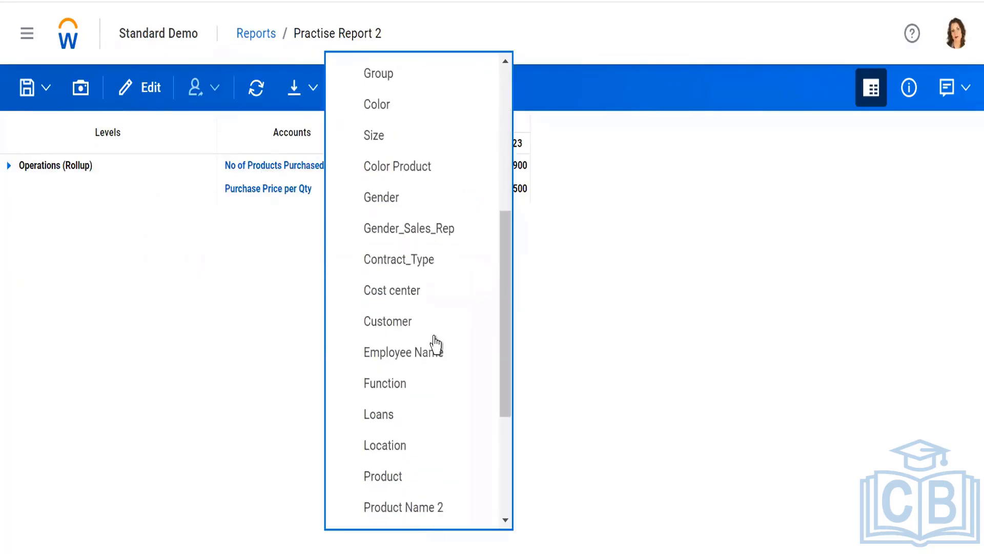
pyautogui.scroll(-4, 442, 445)
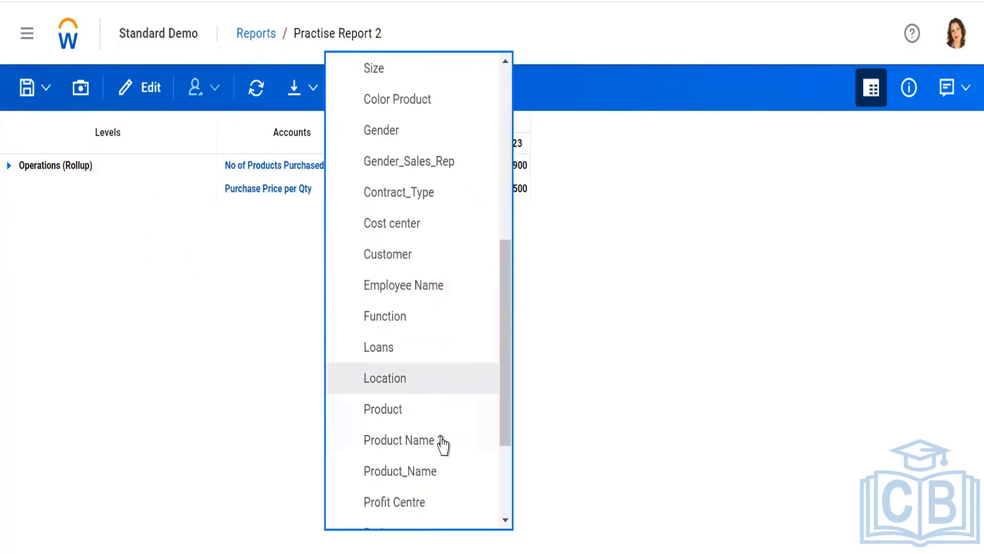
pyautogui.click(385, 487)
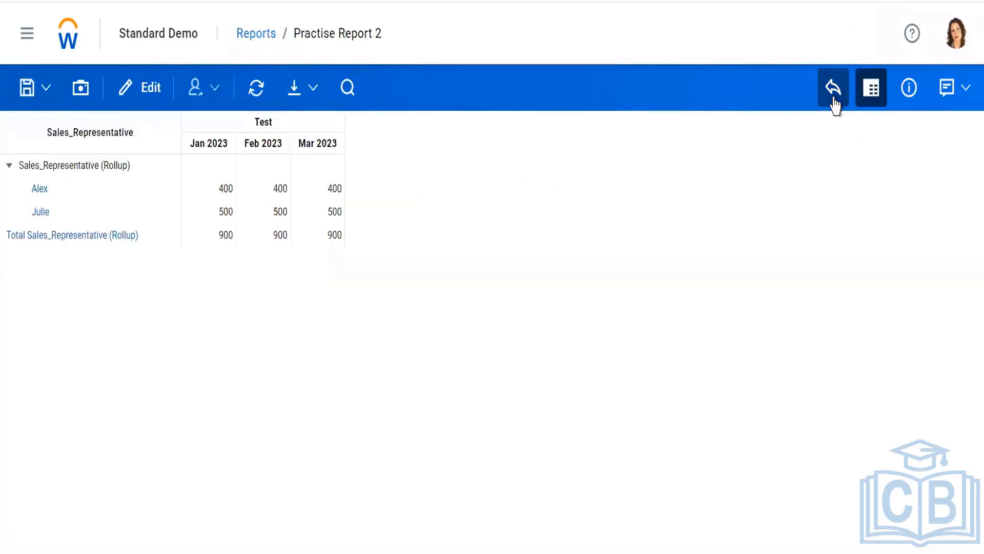
# - Return to the main report and drill No of Products Purchased into Gender_Sales_Rep
pyautogui.click(834, 102)
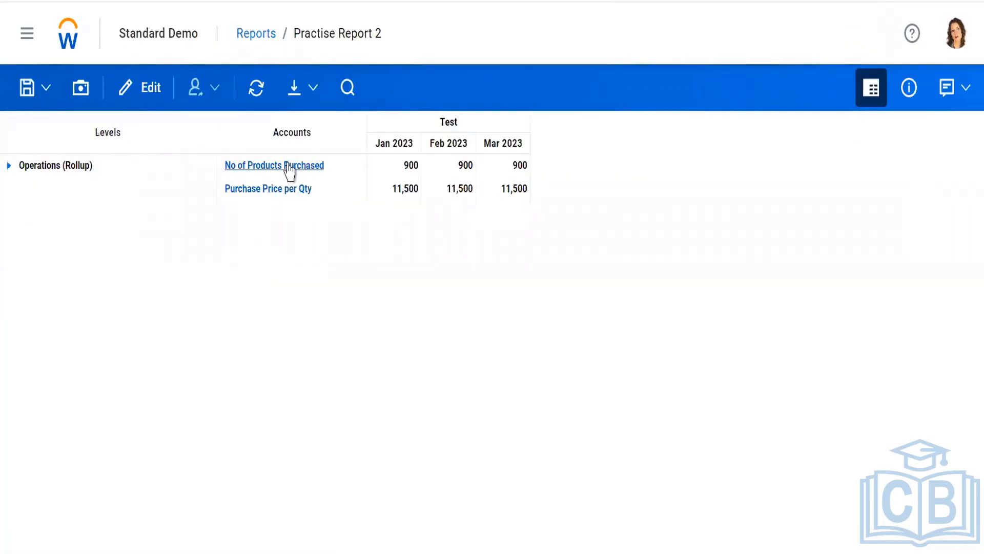
pyautogui.click(290, 166)
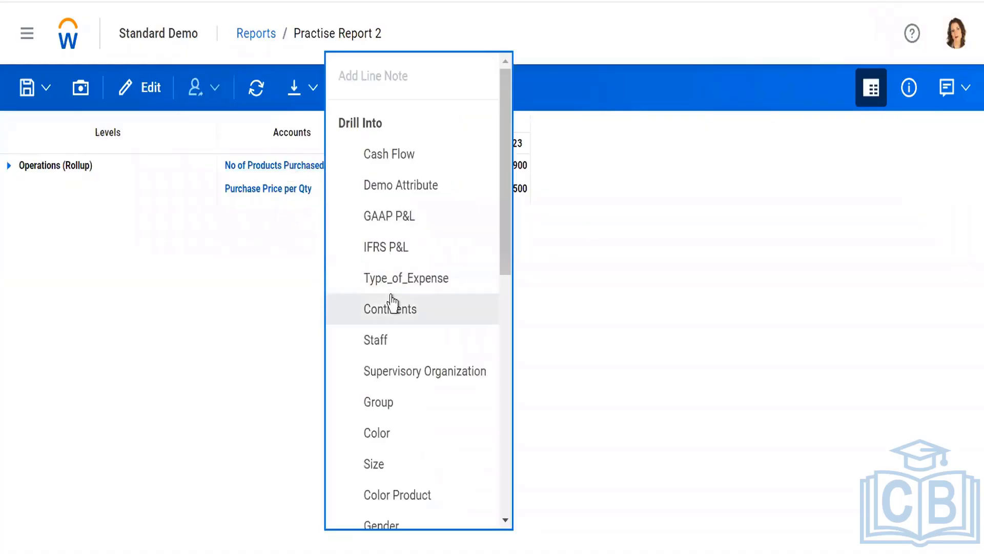
pyautogui.scroll(-10, 391, 303)
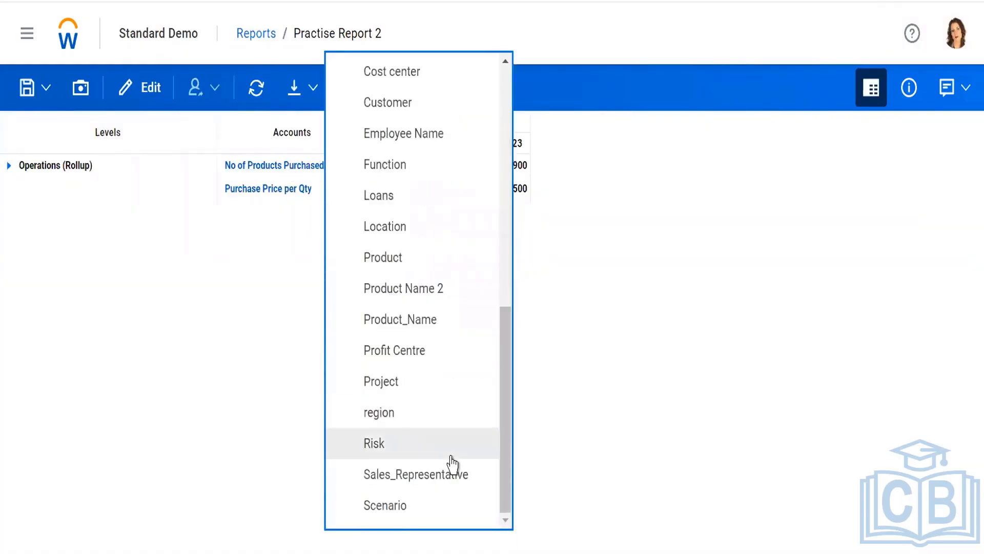
pyautogui.scroll(4, 437, 314)
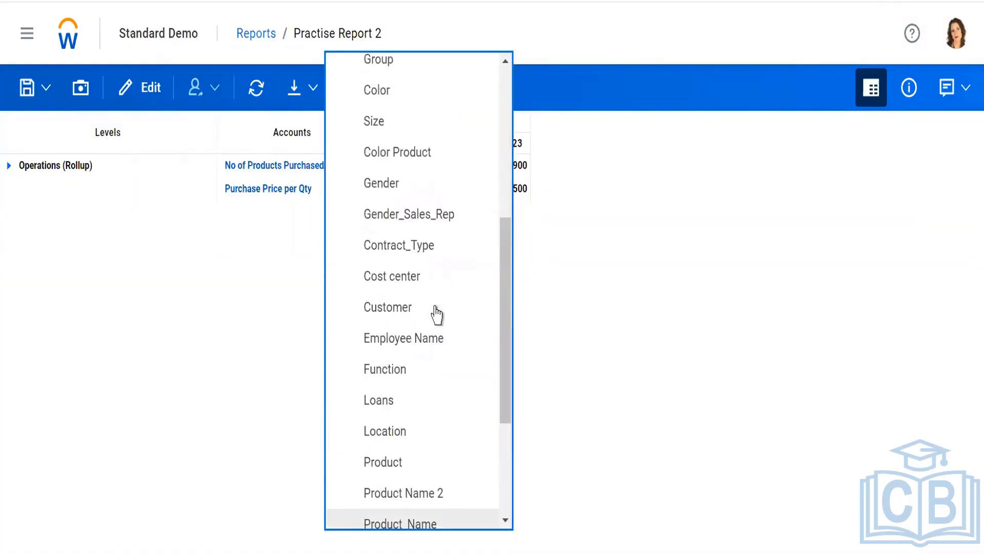
pyautogui.click(391, 225)
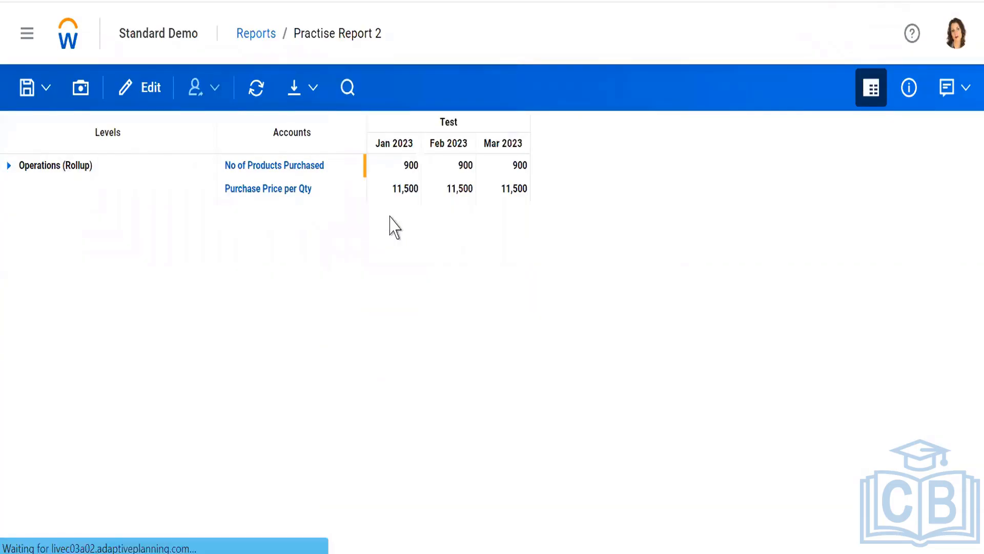
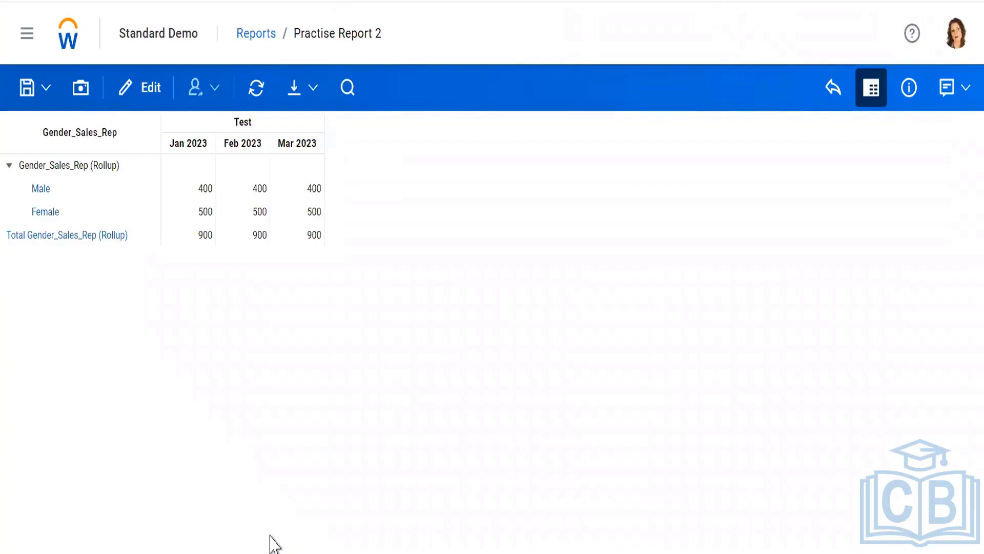
# - Return to the main report and drill the No of Products Purchased account into Color Product
pyautogui.click(835, 90)
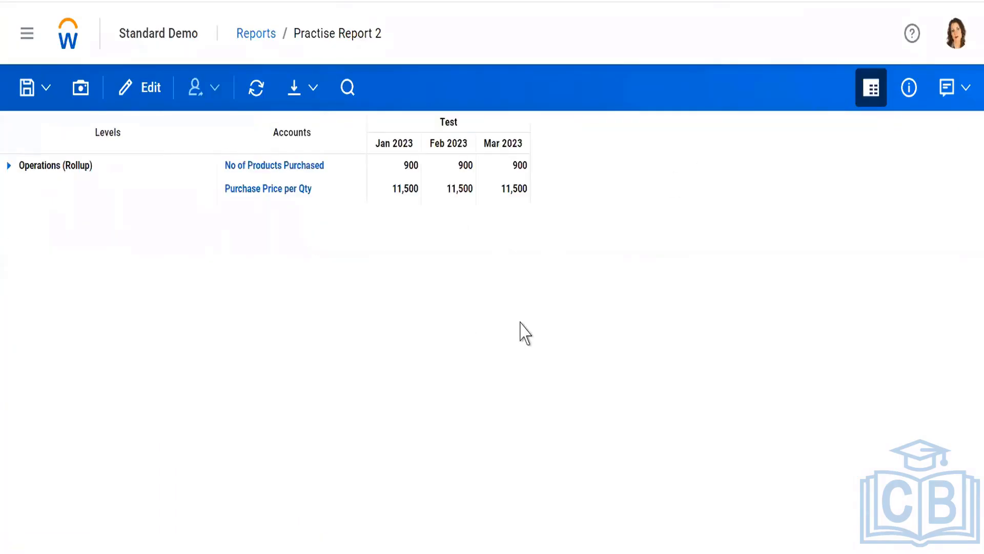
pyautogui.click(287, 174)
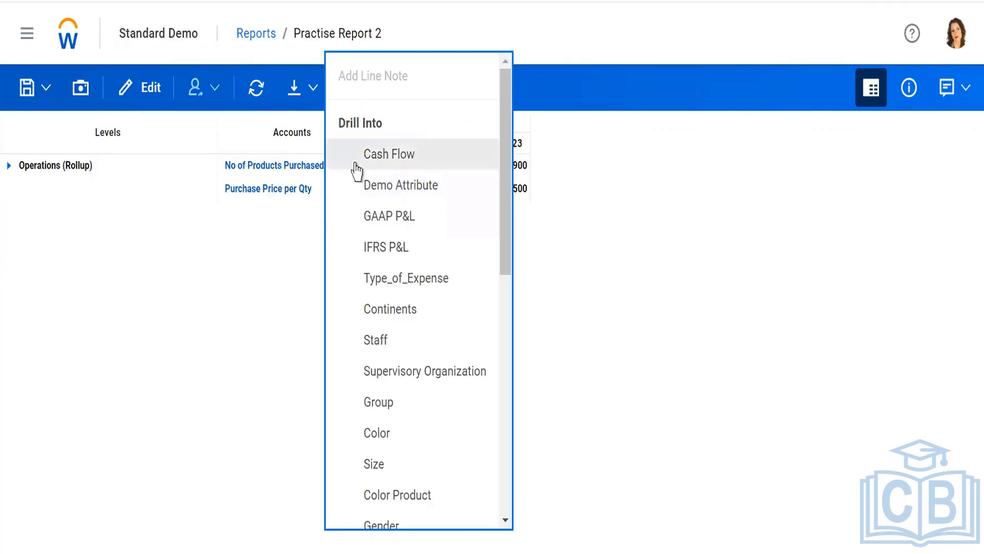
pyautogui.click(189, 339)
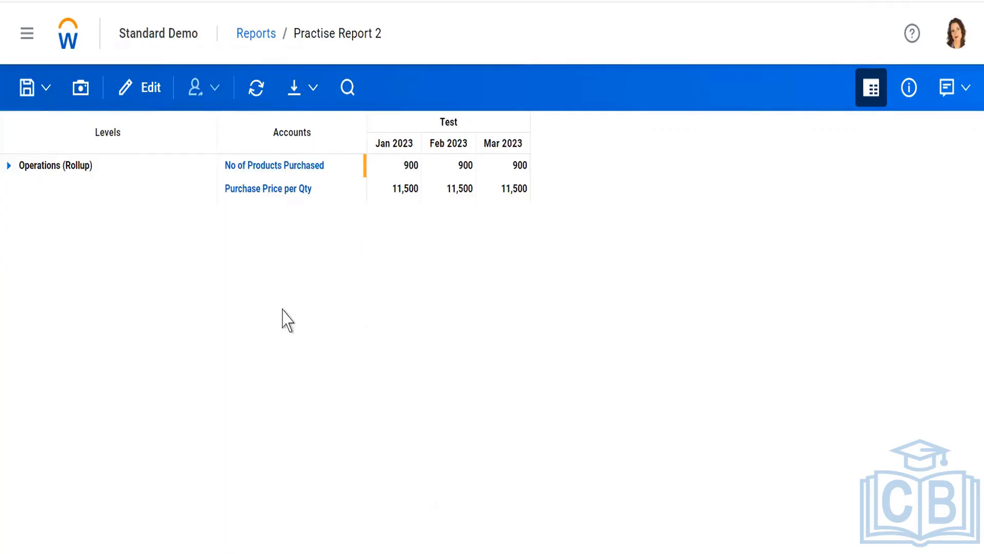
pyautogui.click(278, 169)
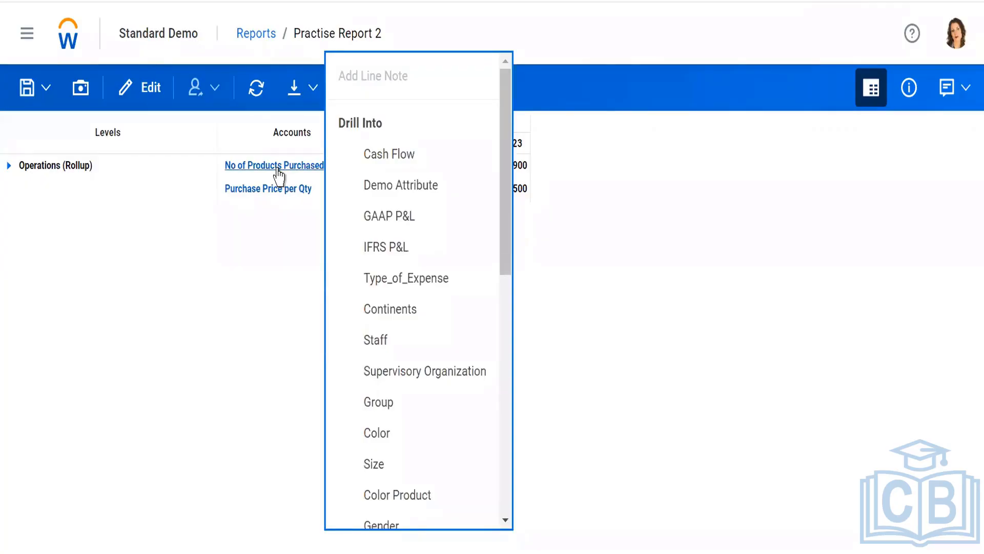
pyautogui.click(302, 295)
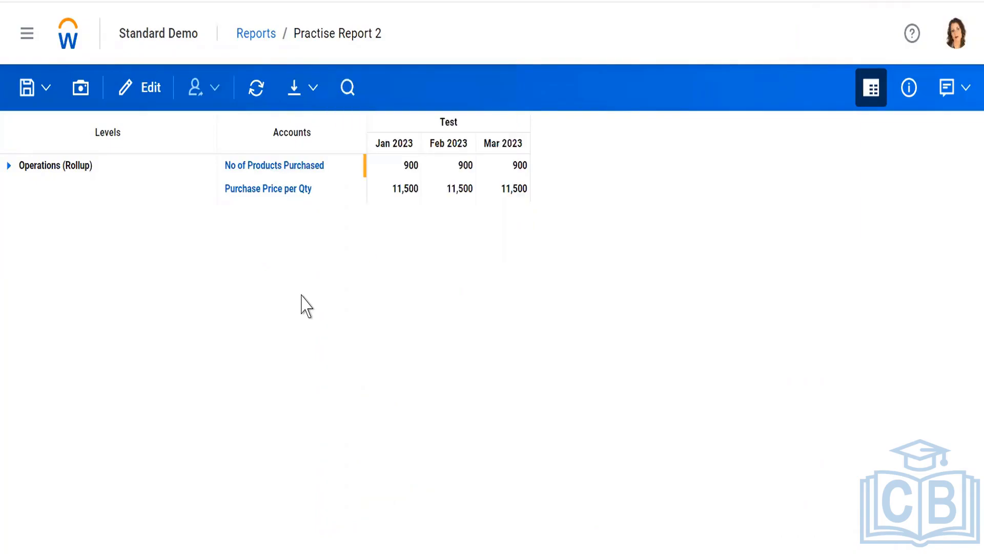
pyautogui.click(281, 172)
pyautogui.scroll(-5, 436, 374)
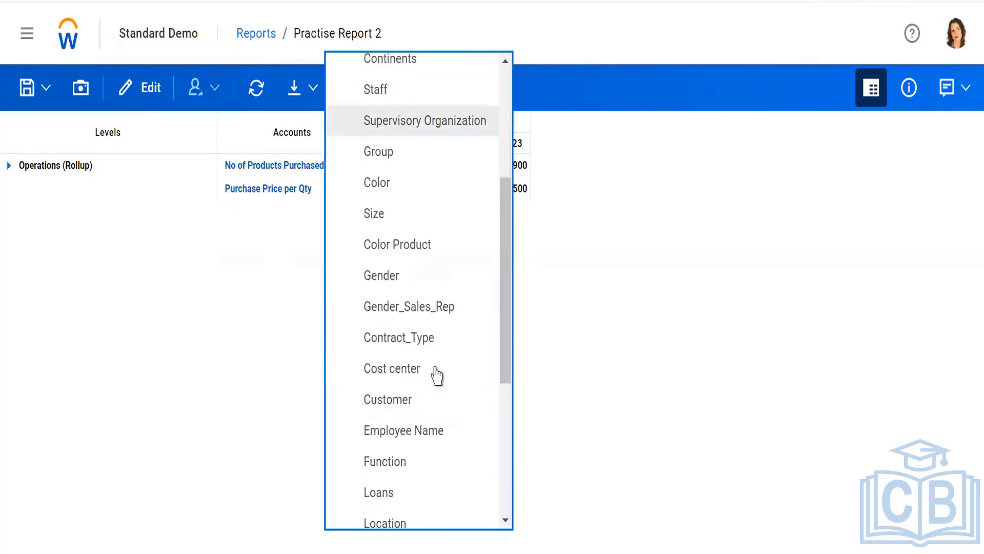
pyautogui.click(392, 251)
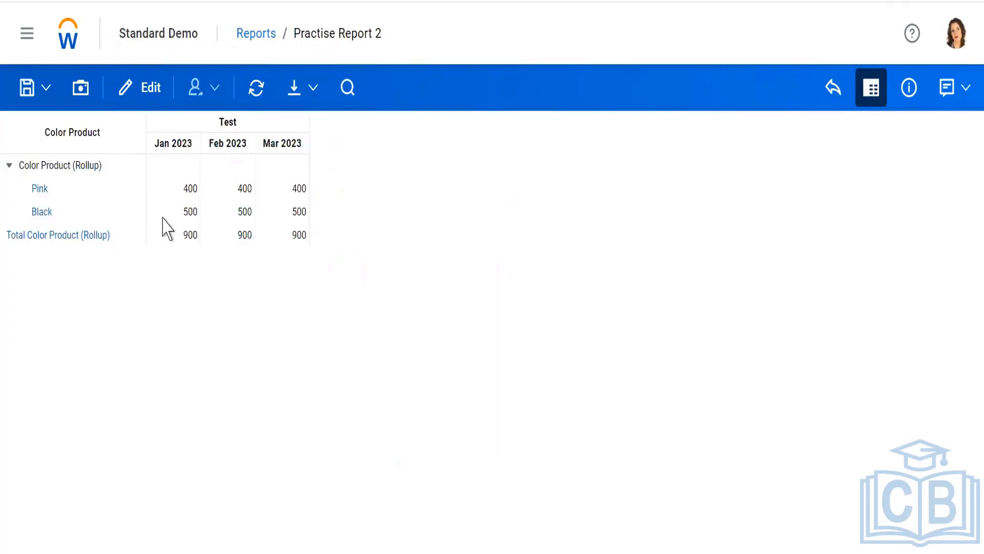
# - Leave the drill-down, edit Practise Report 2 and nest the Gender_Sales_Rep dimension attribute between Operations and the accounts in the rows
pyautogui.click(833, 87)
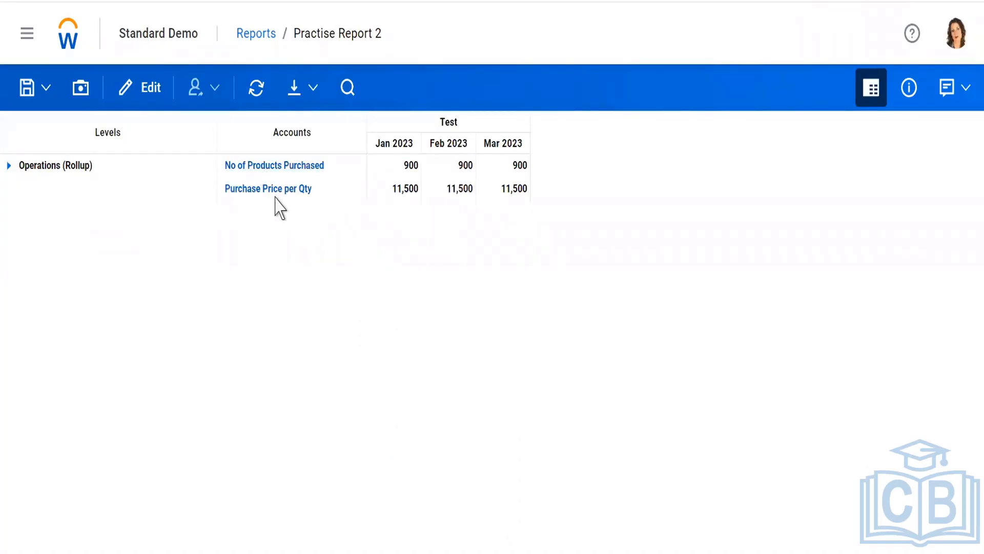
pyautogui.click(148, 93)
pyautogui.click(150, 97)
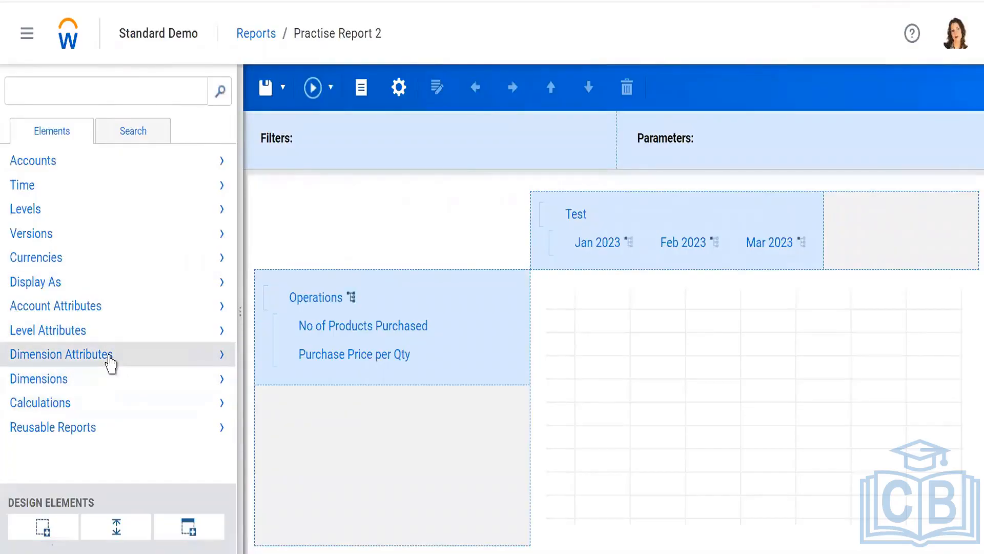
pyautogui.click(111, 363)
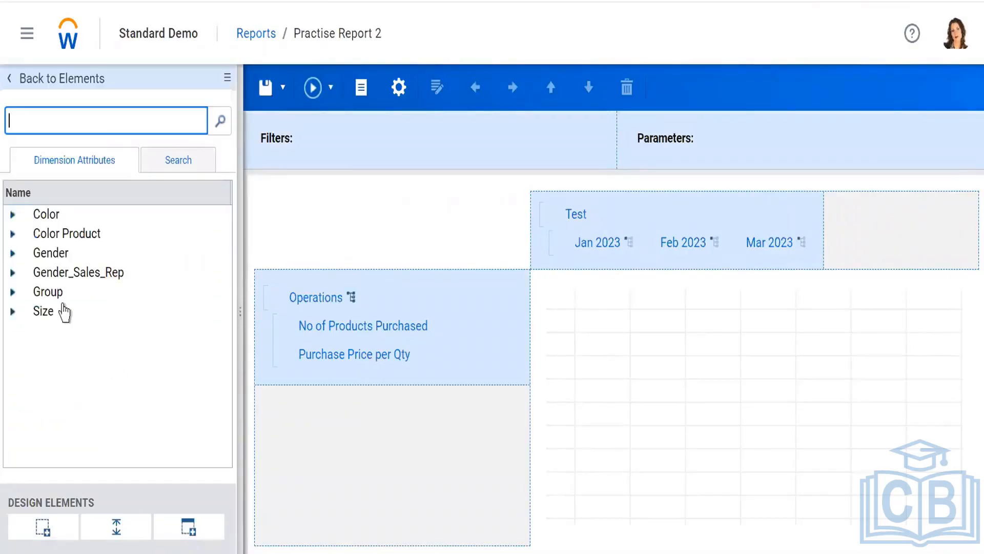
pyautogui.click(61, 279)
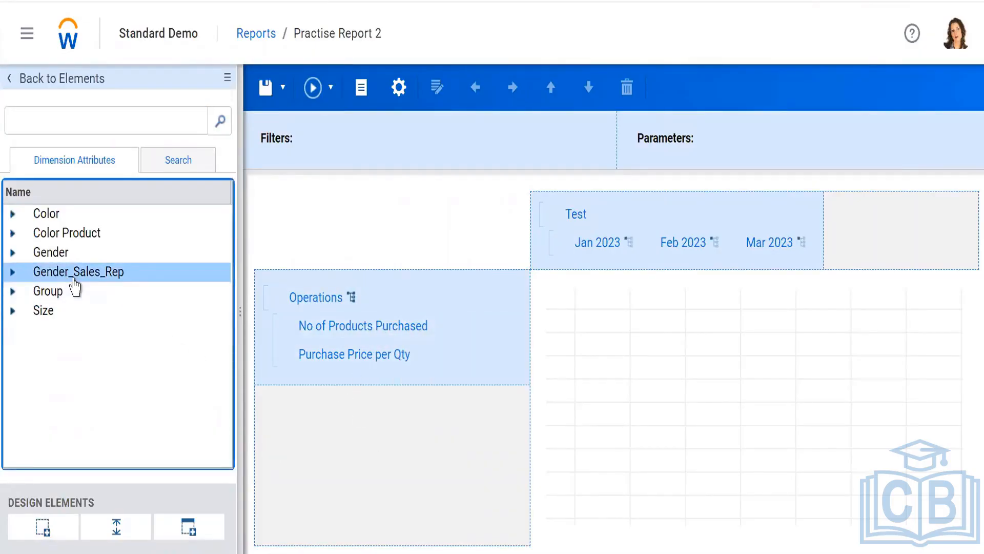
pyautogui.moveTo(74, 284); pyautogui.dragTo(334, 345)
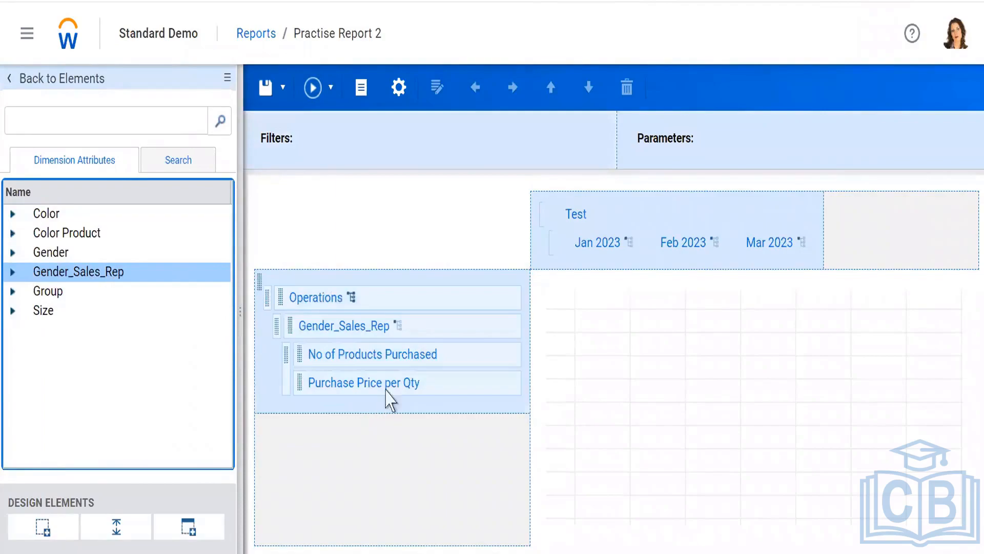
pyautogui.click(386, 385)
pyautogui.click(386, 362)
pyautogui.click(395, 381)
pyautogui.click(376, 355)
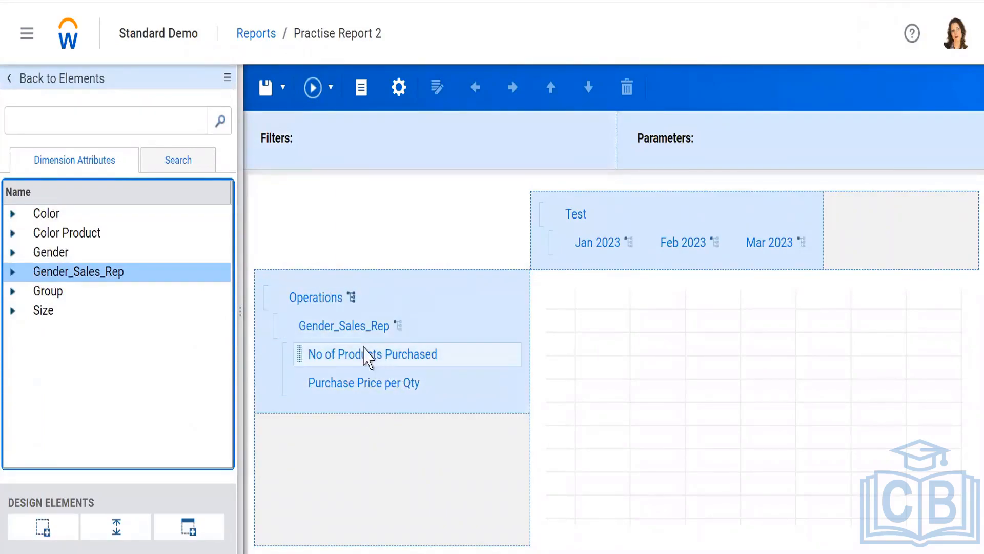
pyautogui.click(336, 324)
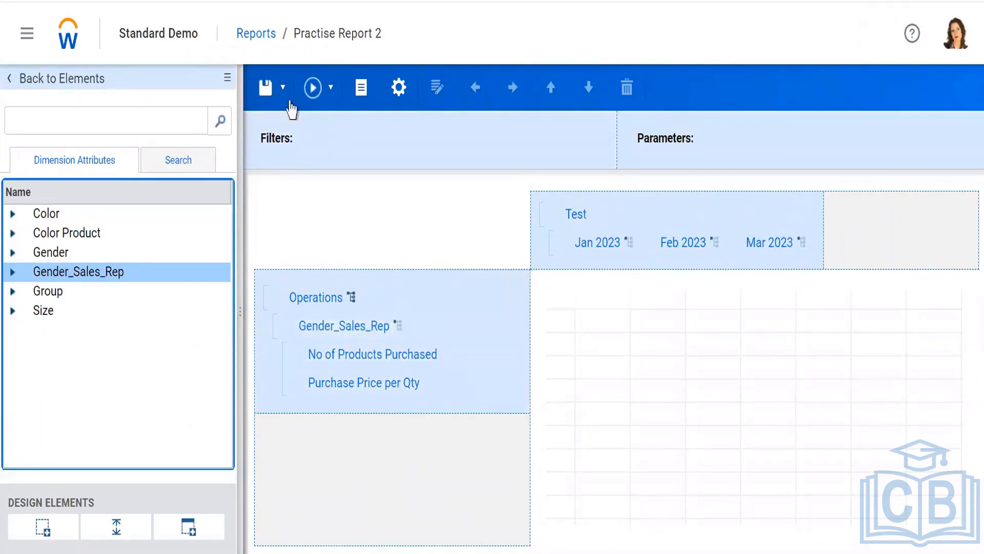
# - Save and run the report, and expand the Operations rollup to review its stores by Gender_Sales_Rep
pyautogui.click(267, 93)
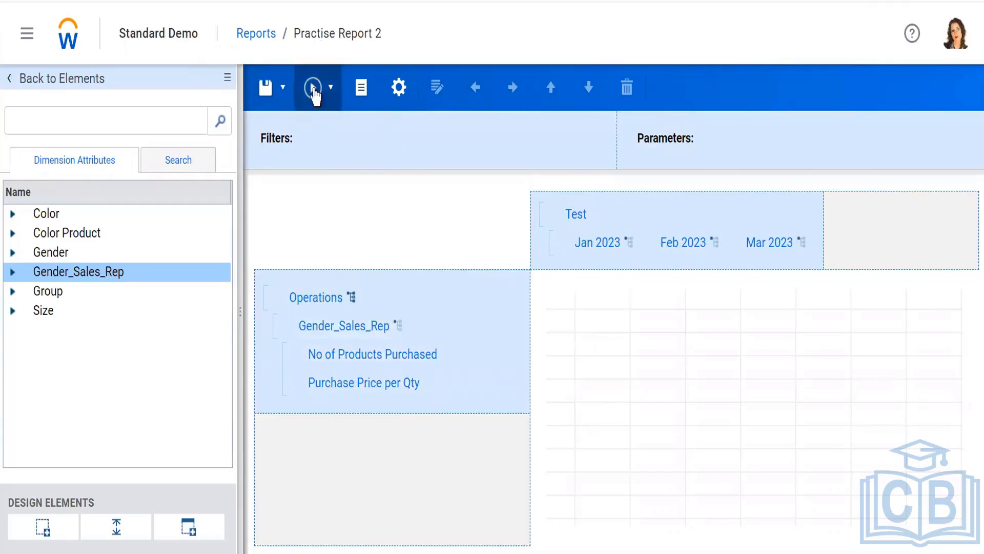
pyautogui.click(313, 90)
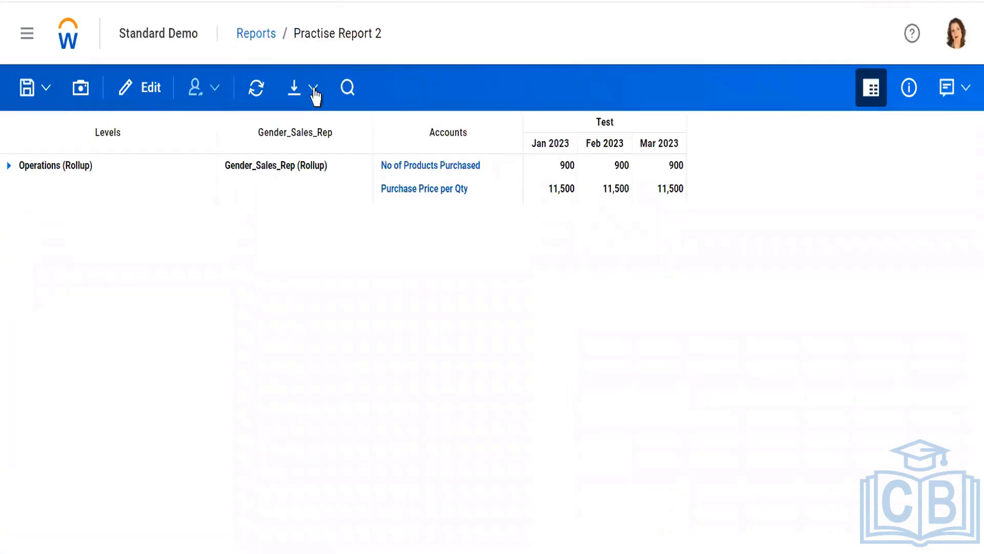
pyautogui.click(8, 167)
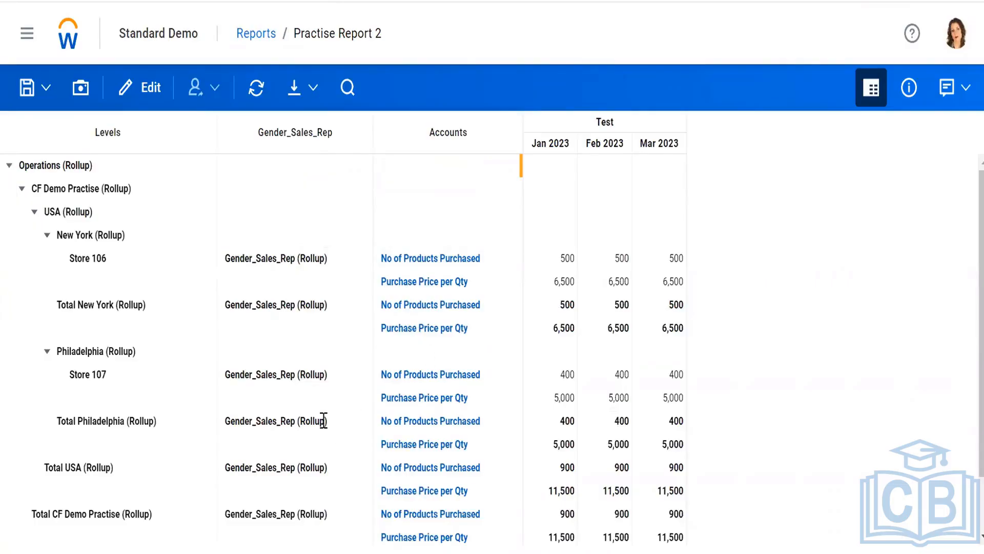
pyautogui.scroll(-1, 308, 431)
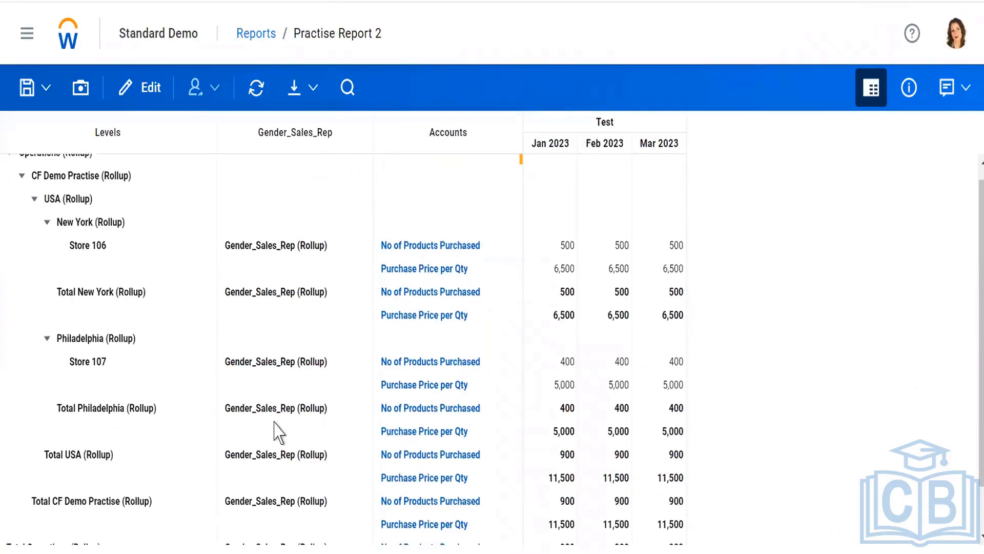
pyautogui.scroll(-2, 326, 321)
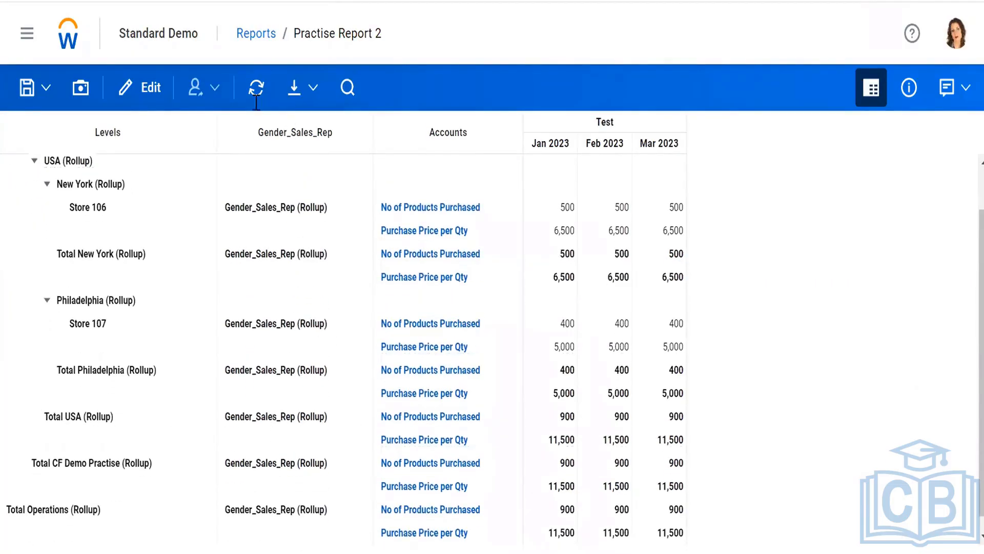
# - Set the Gender_Sales_Rep row hierarchy to Always expanded, and save and rerun the report
pyautogui.click(145, 92)
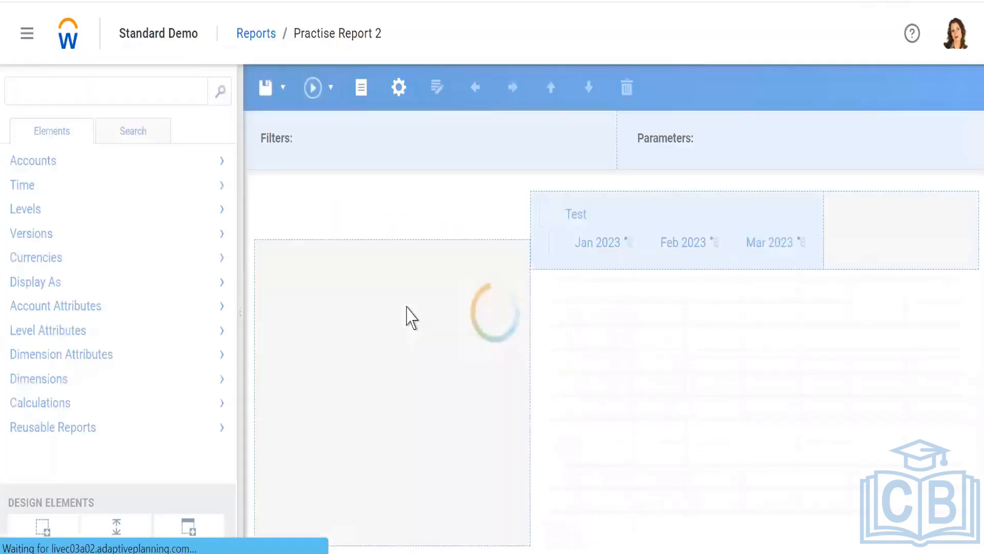
pyautogui.click(328, 336)
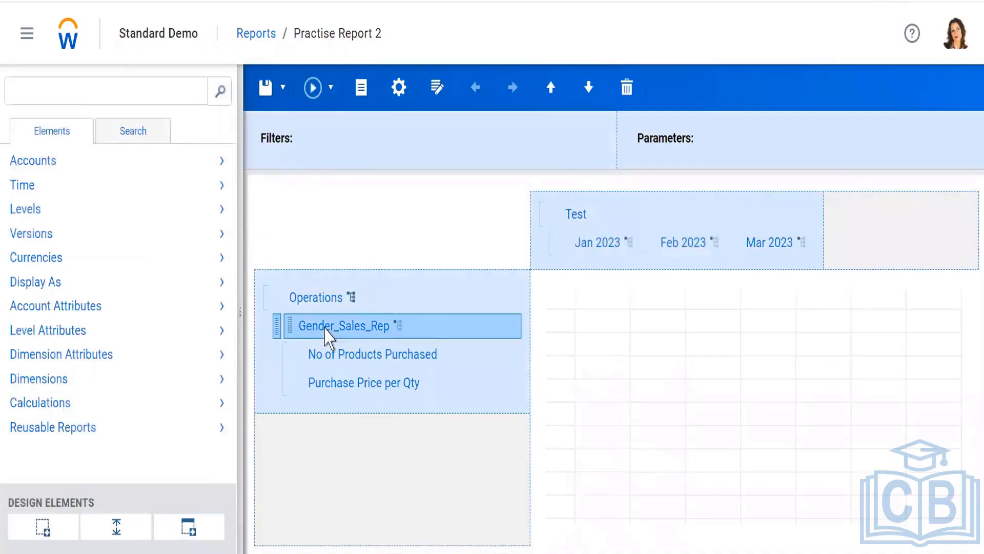
pyautogui.rightClick(327, 335)
pyautogui.click(388, 364)
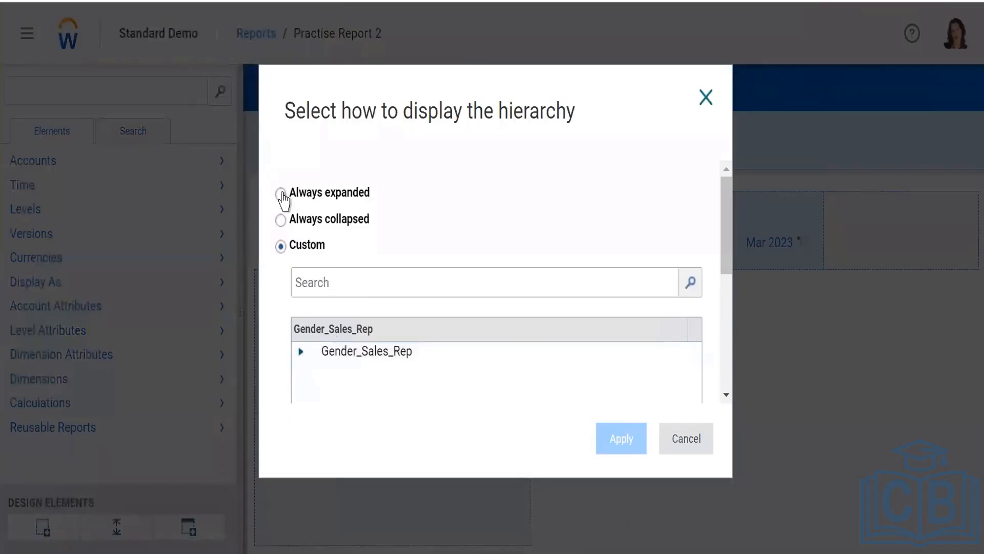
pyautogui.click(282, 195)
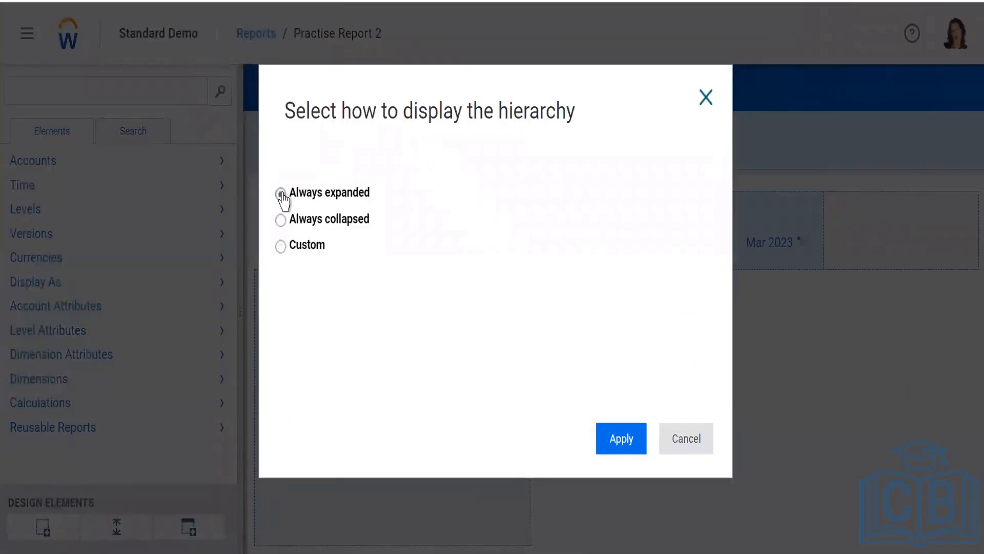
pyautogui.click(621, 439)
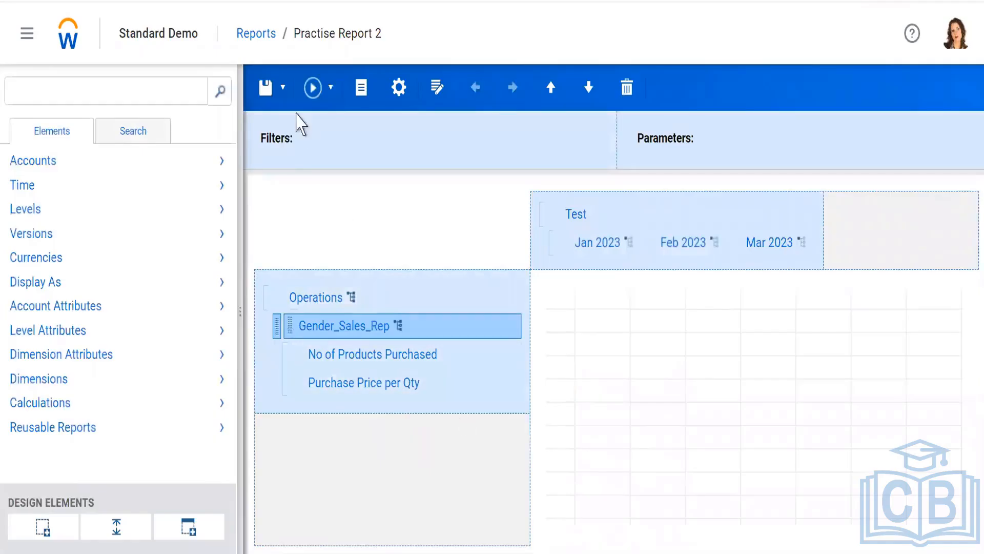
pyautogui.click(263, 92)
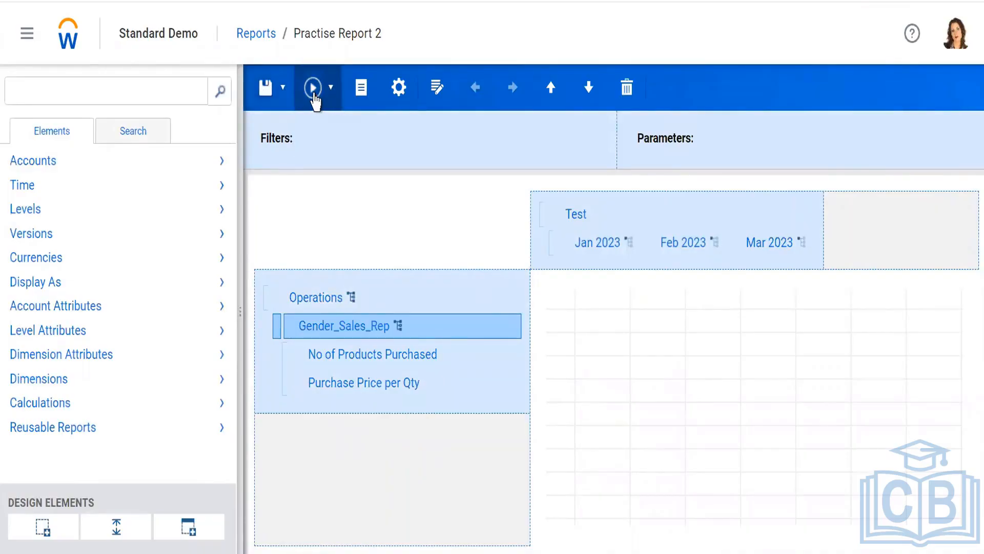
pyautogui.click(313, 97)
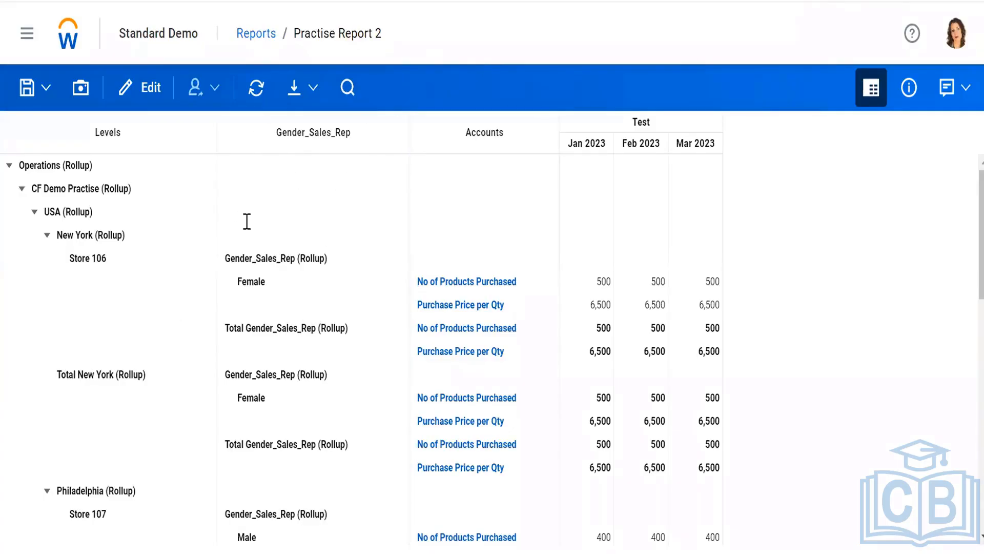
# - Edit the report again and nest the Sales_Representative dimension between Gender_Sales_Rep and the accounts
pyautogui.click(143, 92)
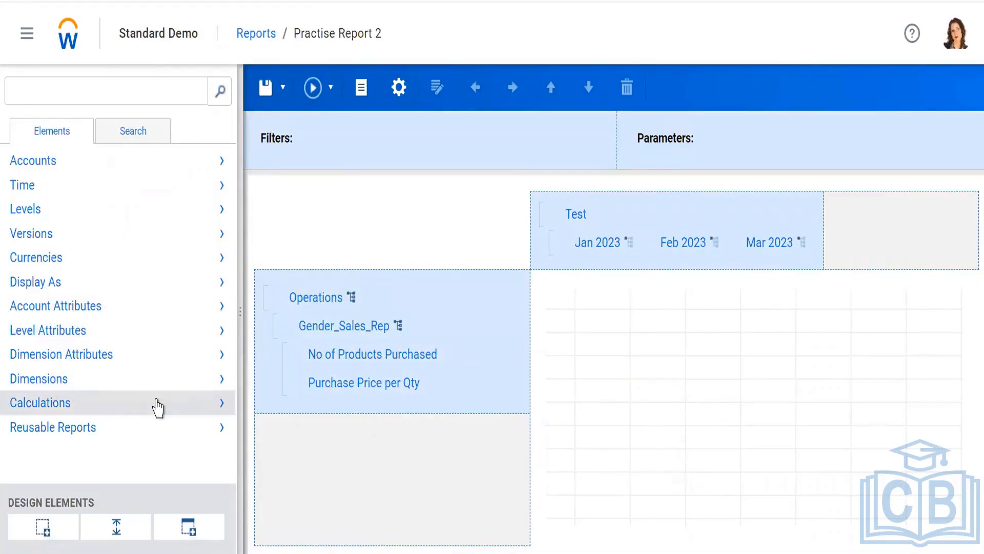
pyautogui.click(100, 378)
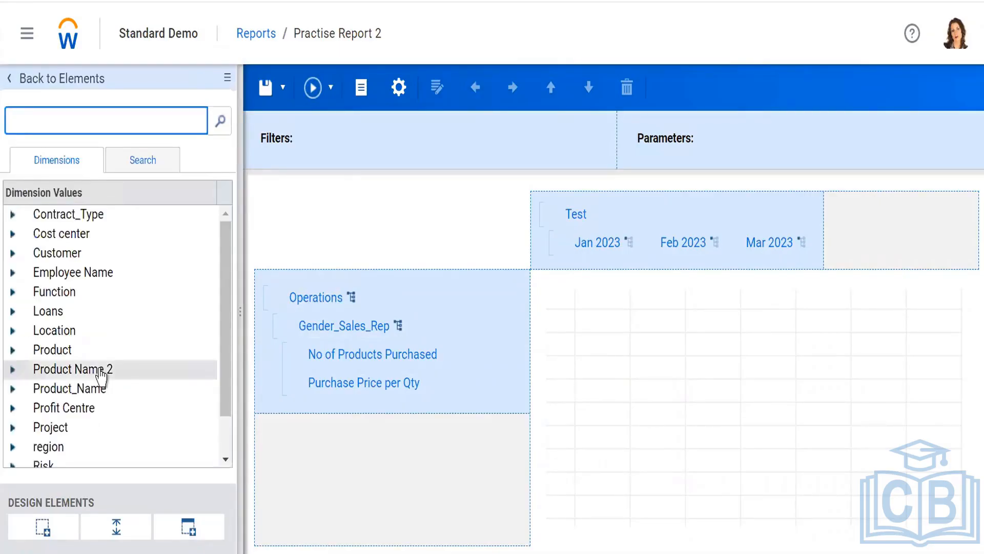
pyautogui.click(223, 449)
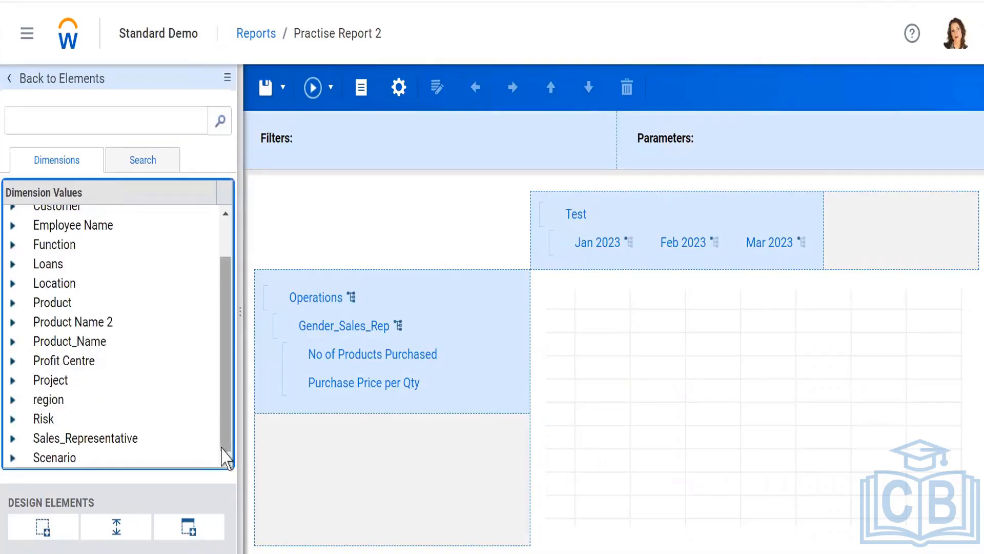
pyautogui.click(73, 441)
pyautogui.moveTo(230, 430); pyautogui.dragTo(338, 355)
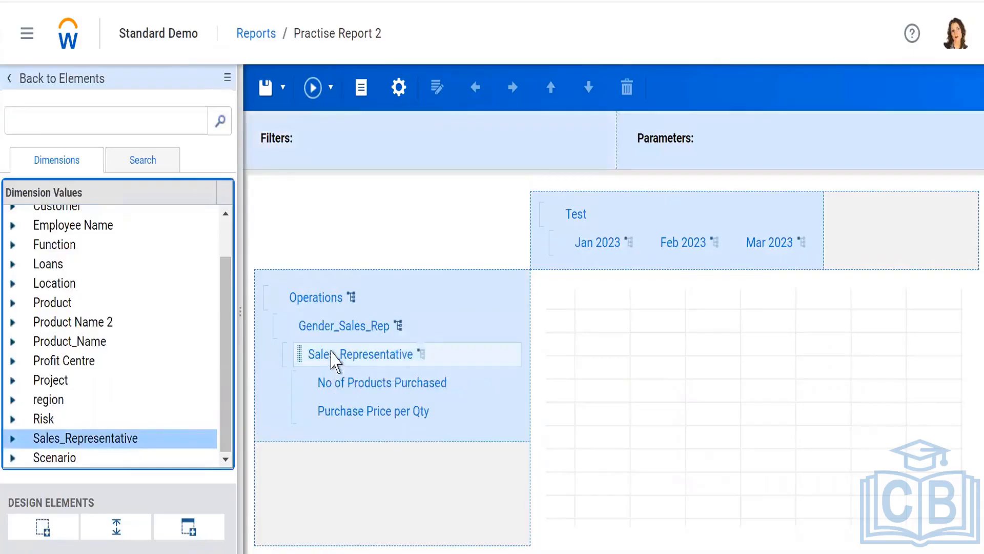
# - Set the Sales_Representative row hierarchy to Always expanded and run the report
pyautogui.rightClick(342, 353)
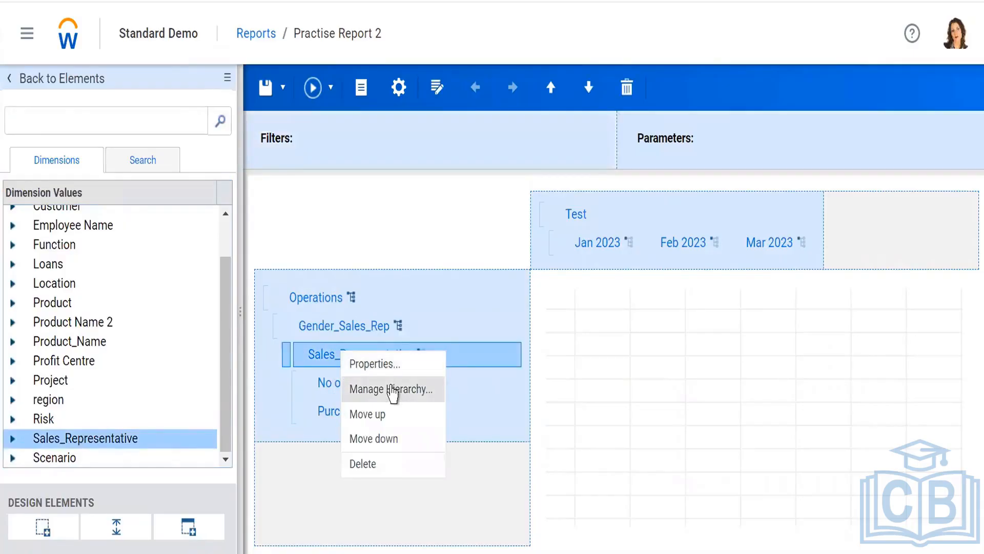
pyautogui.click(392, 390)
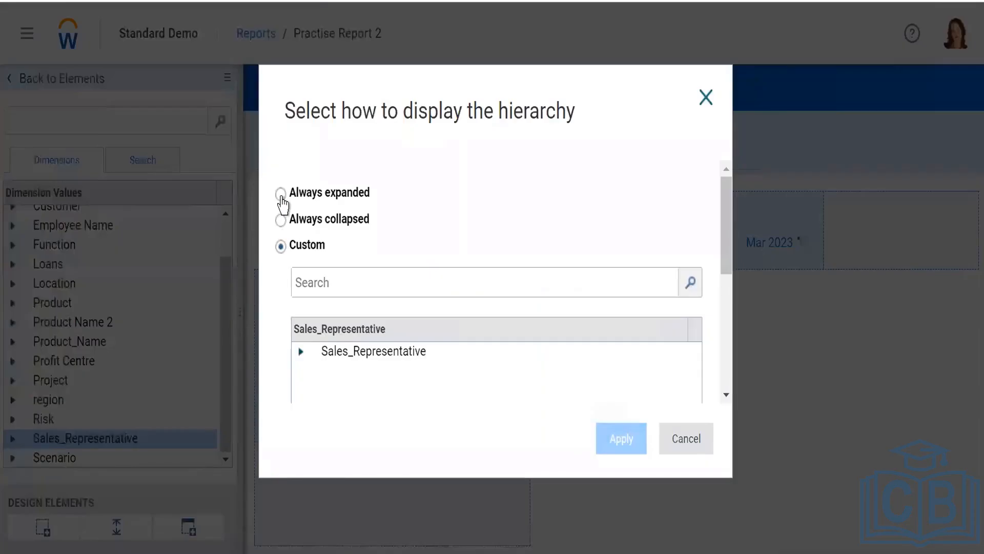
pyautogui.click(281, 195)
pyautogui.click(622, 440)
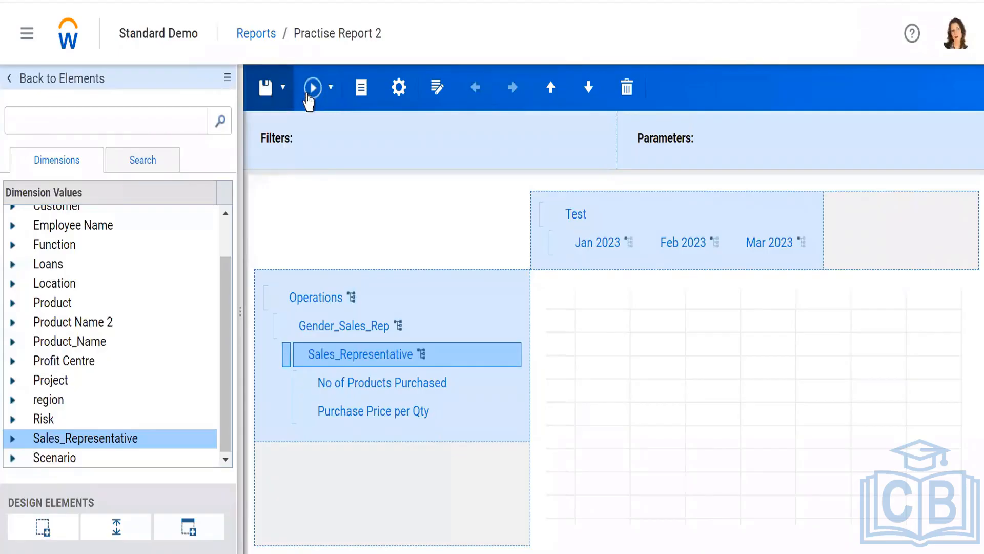
pyautogui.click(313, 103)
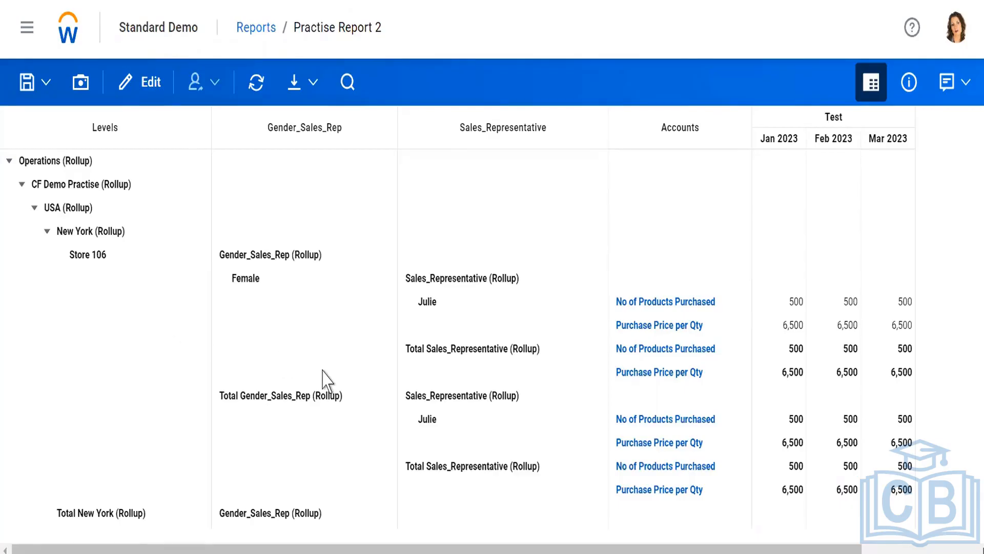
# - Edit the report, add a second row segment with the CF Cube Practise account Total Purchase Price, and try to save
pyautogui.click(134, 87)
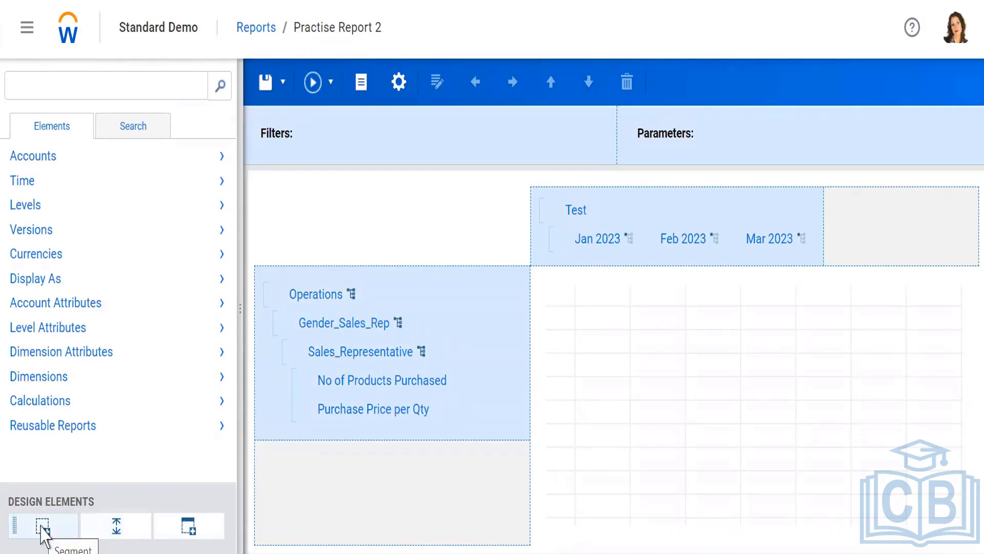
pyautogui.moveTo(43, 526); pyautogui.dragTo(337, 490)
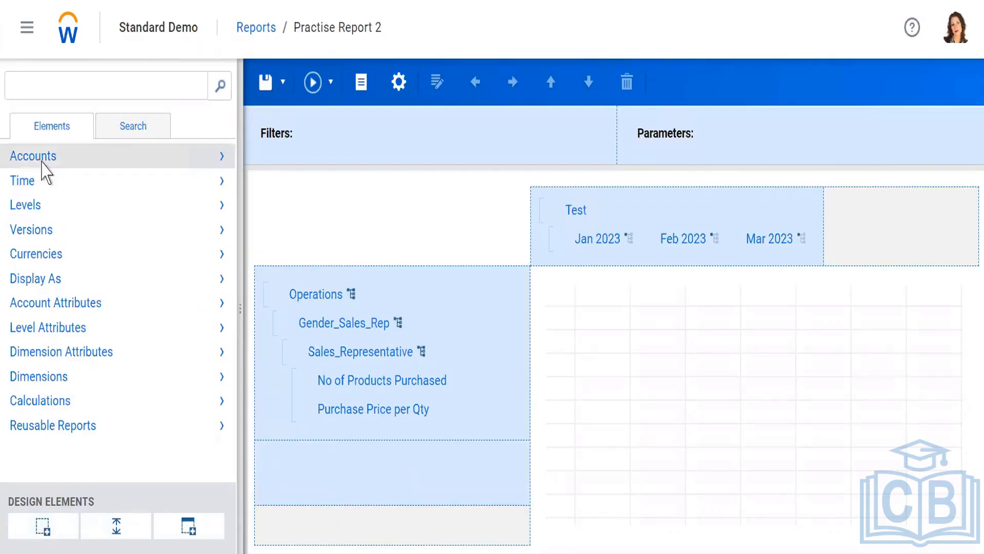
pyautogui.click(41, 161)
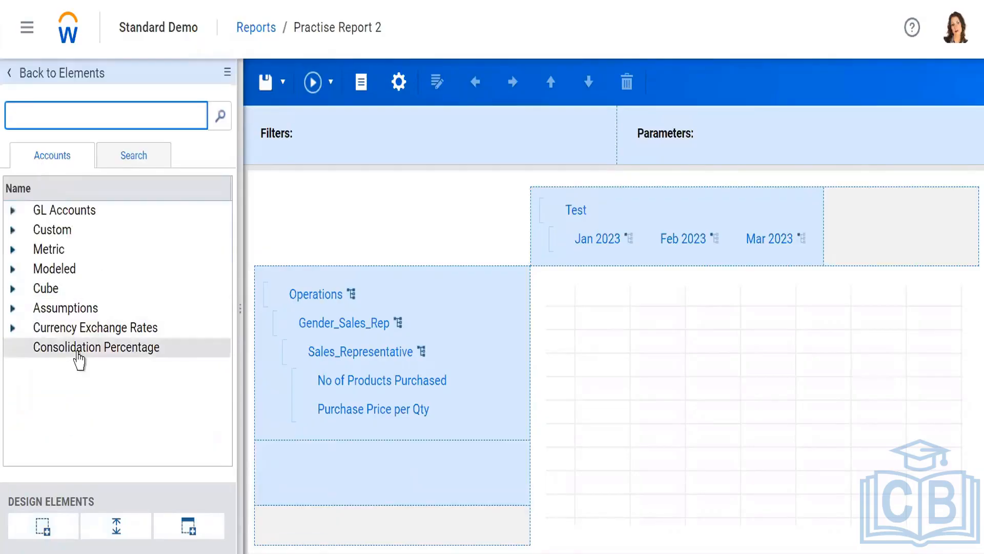
pyautogui.click(13, 289)
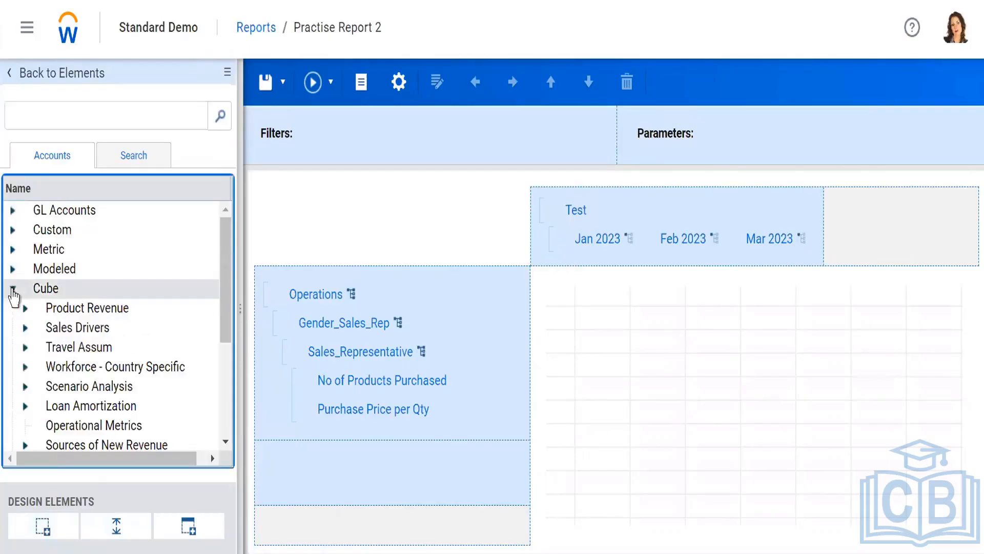
pyautogui.scroll(-3, 98, 382)
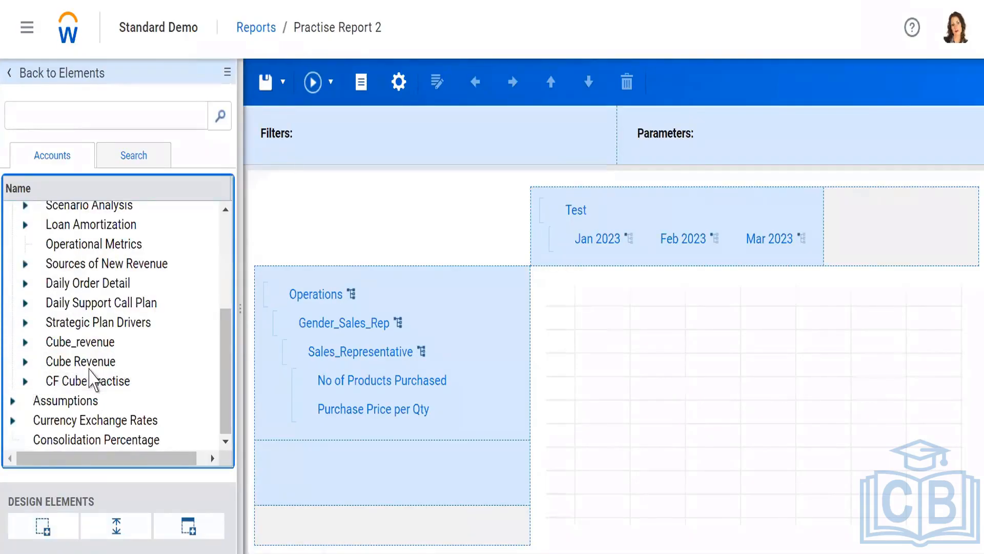
pyautogui.doubleClick(92, 377)
pyautogui.scroll(-1, 90, 375)
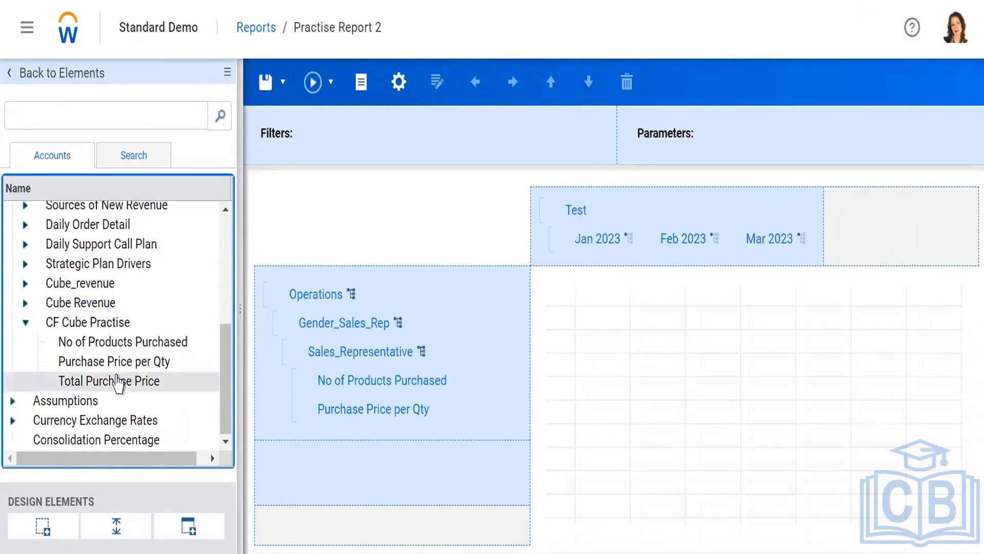
pyautogui.moveTo(260, 443); pyautogui.dragTo(372, 482)
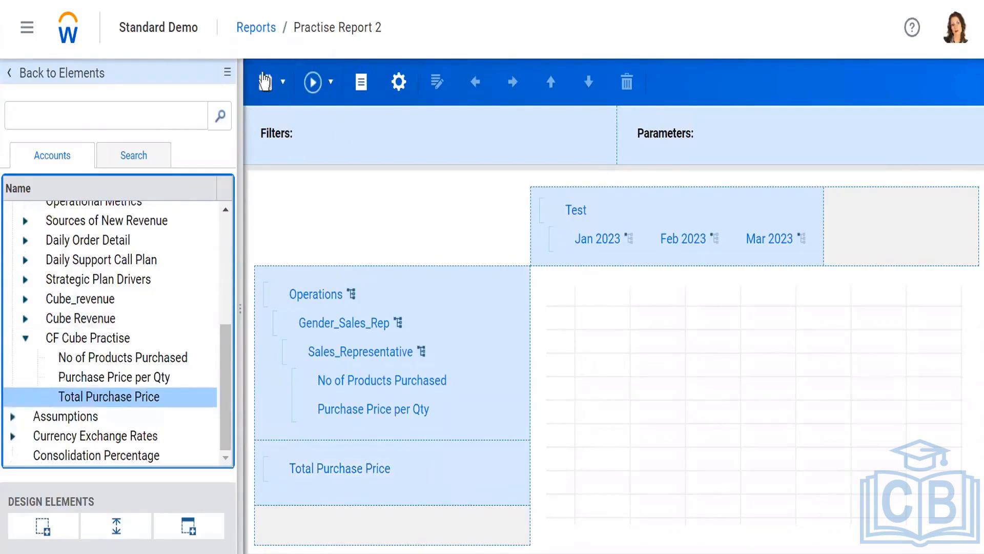
pyautogui.click(265, 85)
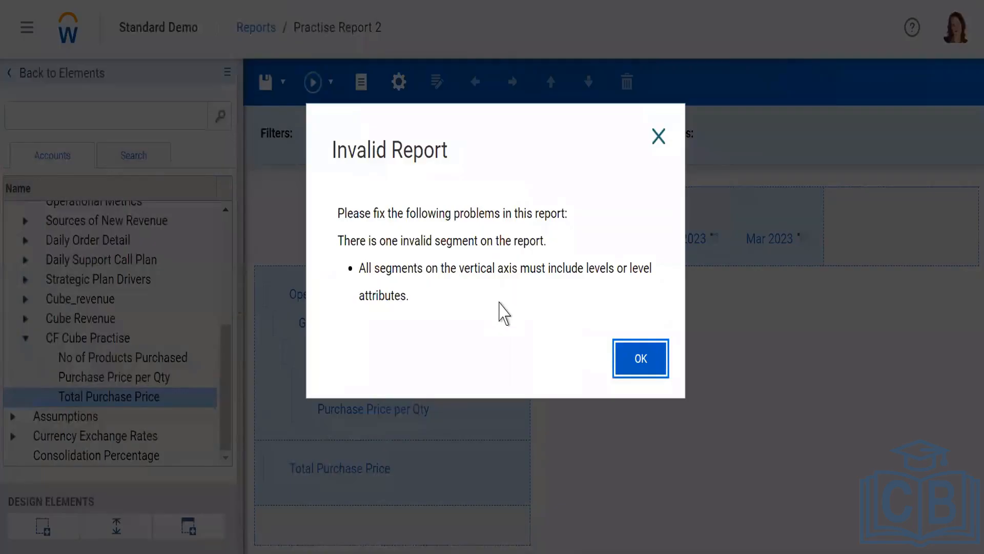
pyautogui.click(655, 365)
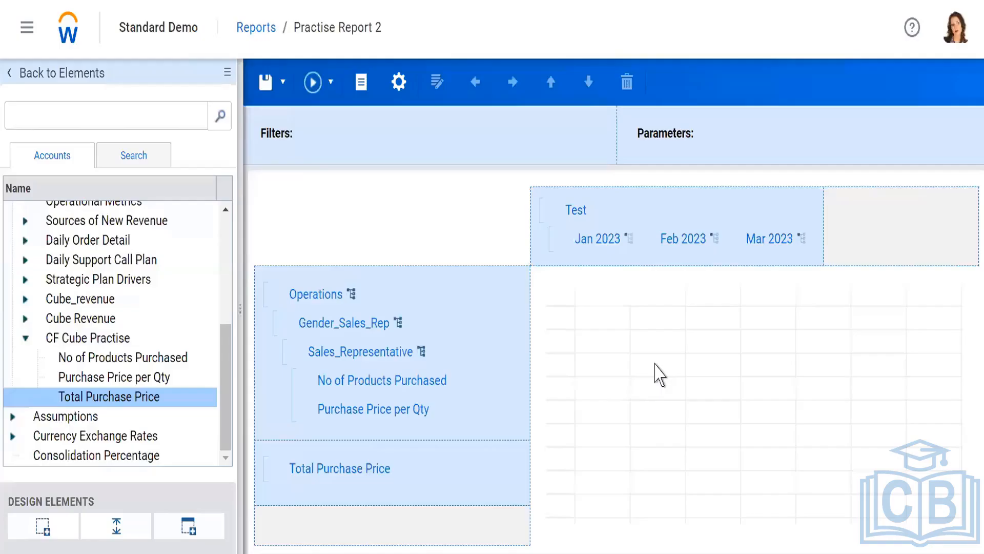
# - Nest the Total Purchase Price account under the Operations level in the new row segment, and save and run the report
pyautogui.scroll(5, 72, 322)
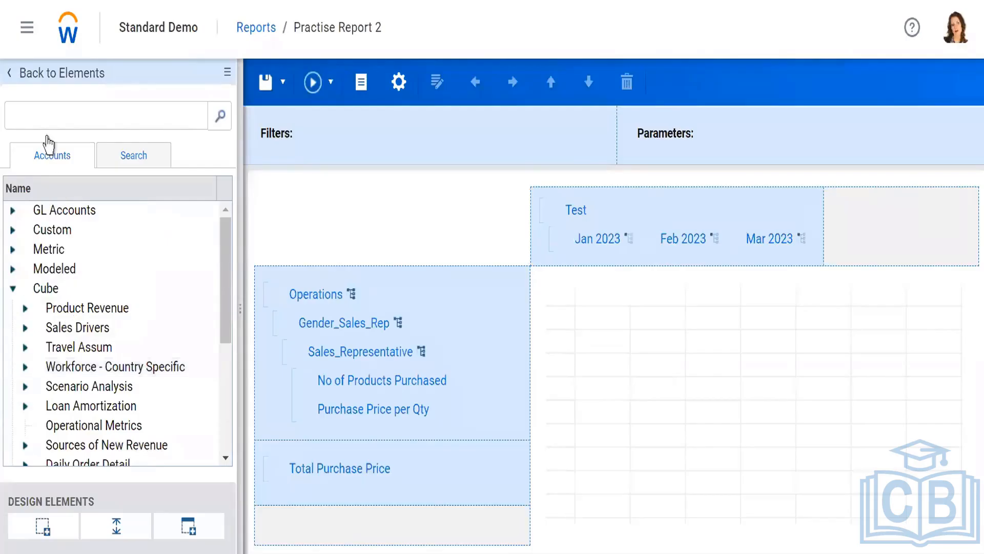
pyautogui.click(14, 73)
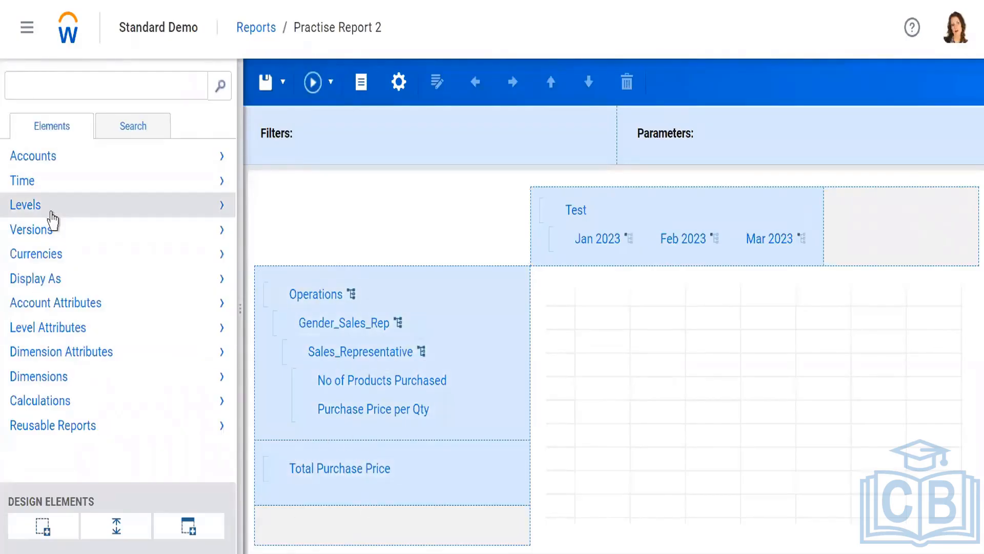
pyautogui.click(54, 208)
pyautogui.moveTo(56, 211); pyautogui.dragTo(315, 461)
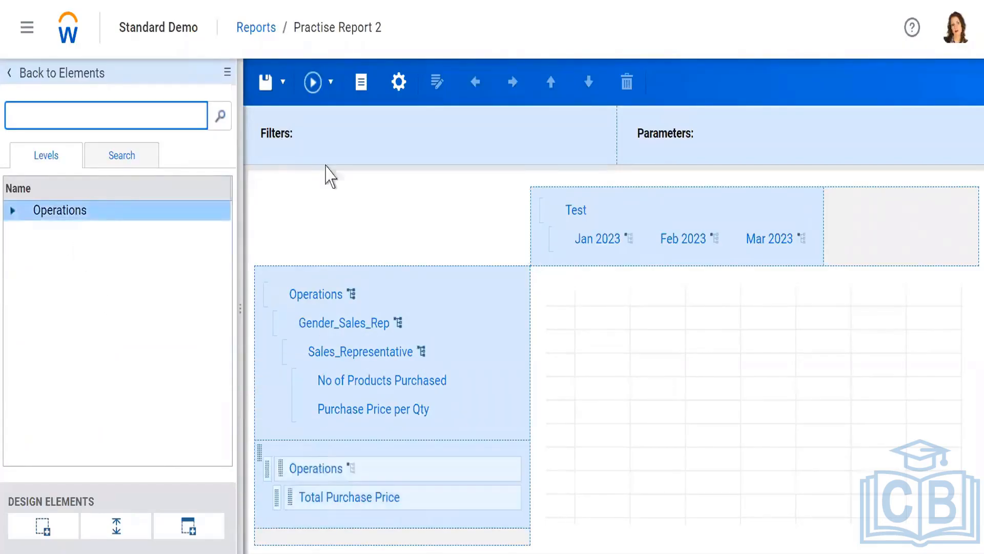
pyautogui.click(265, 81)
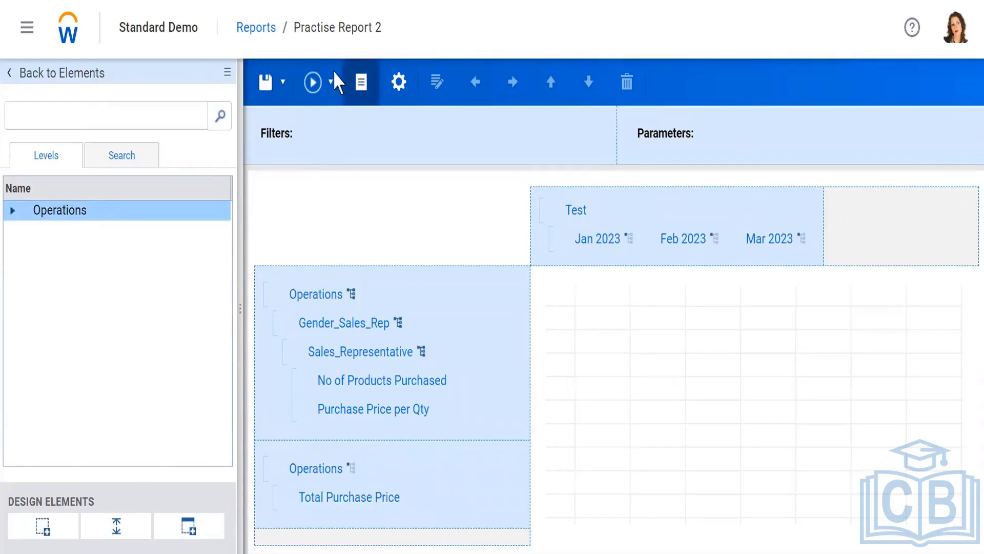
pyautogui.click(314, 82)
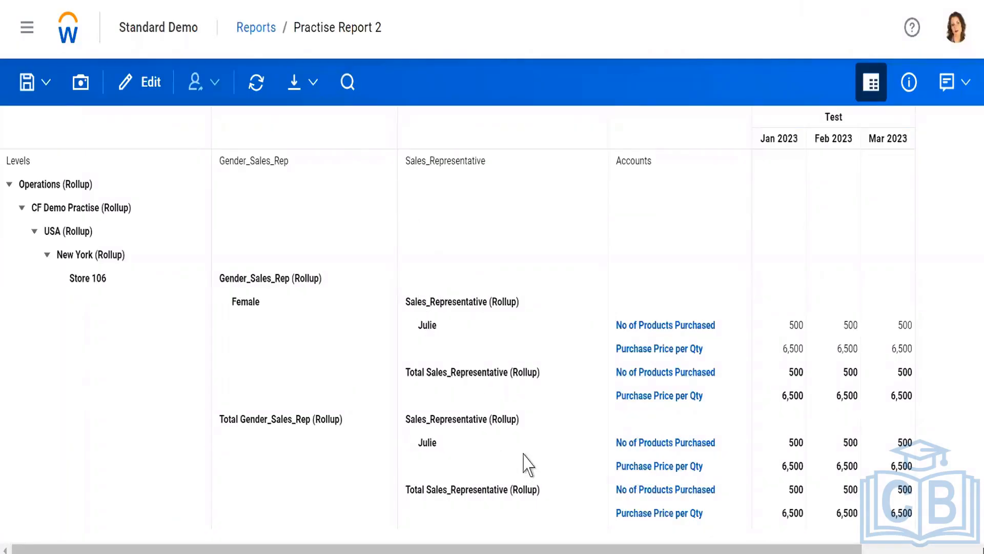
# - Collapse the Operations rollup in the report and check Total Purchase Price for Jan 2023 in the CF Cube Practise sheet
pyautogui.click(8, 185)
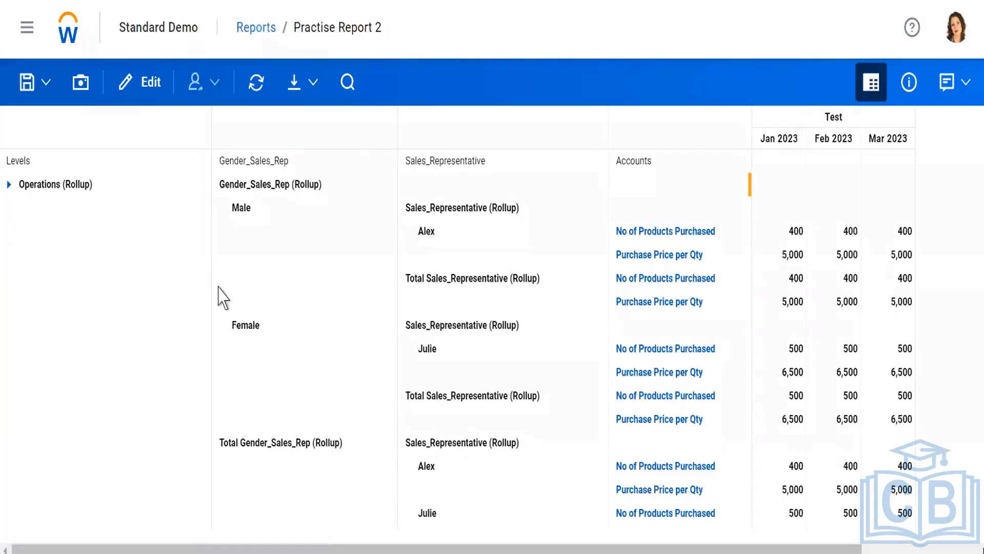
pyautogui.scroll(-2, 283, 364)
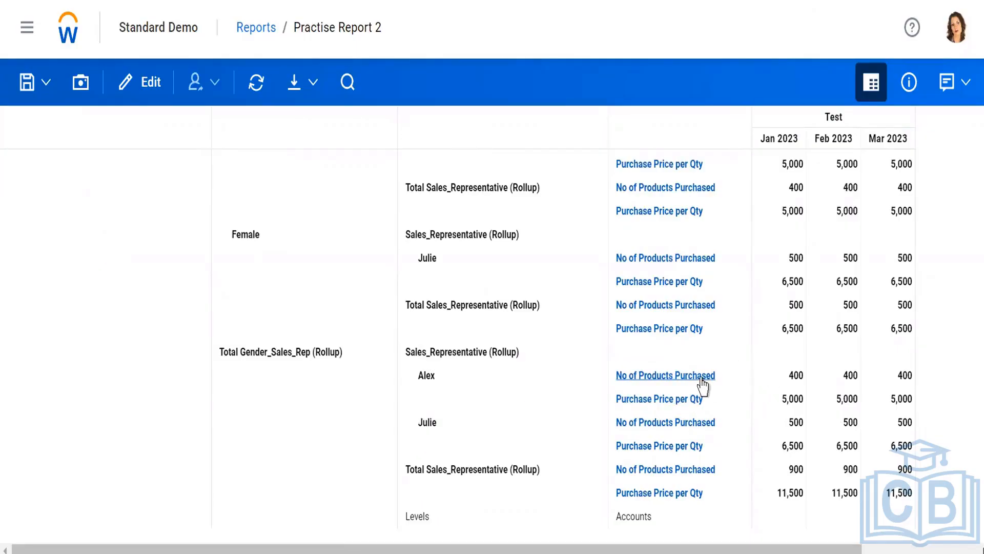
pyautogui.scroll(2, 702, 386)
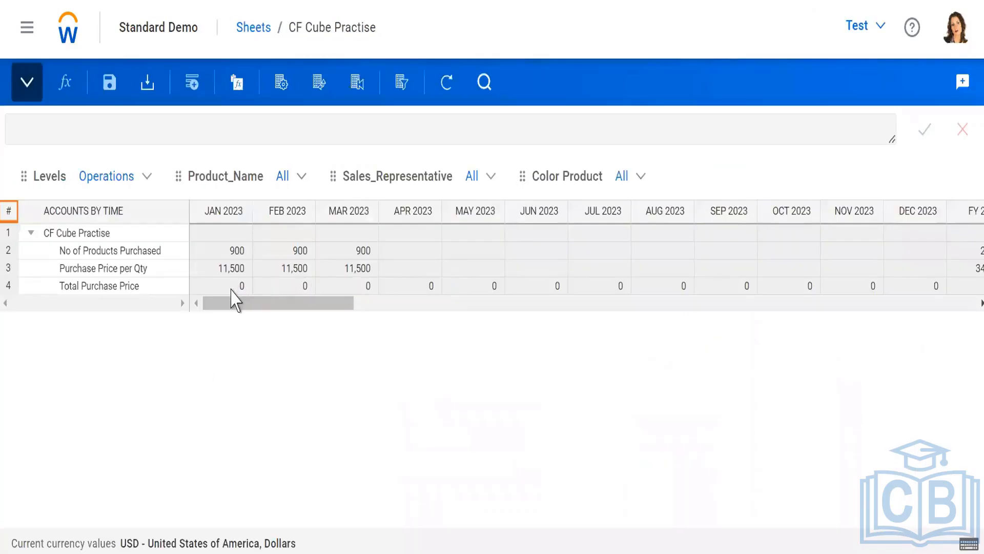
pyautogui.click(231, 288)
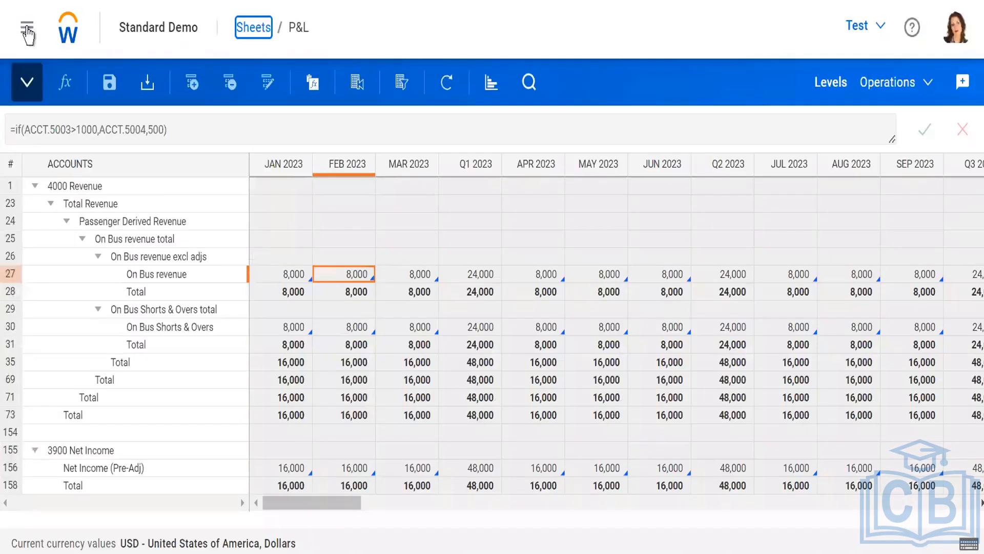
# - Go from the P&L sheet to Model Management and open the list of level assigned sheets
pyautogui.click(27, 29)
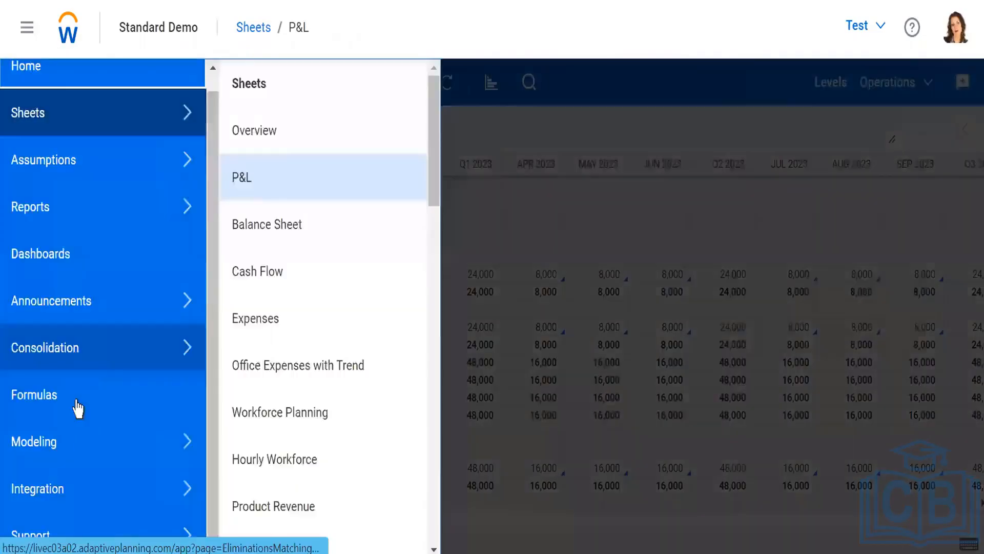
pyautogui.click(41, 452)
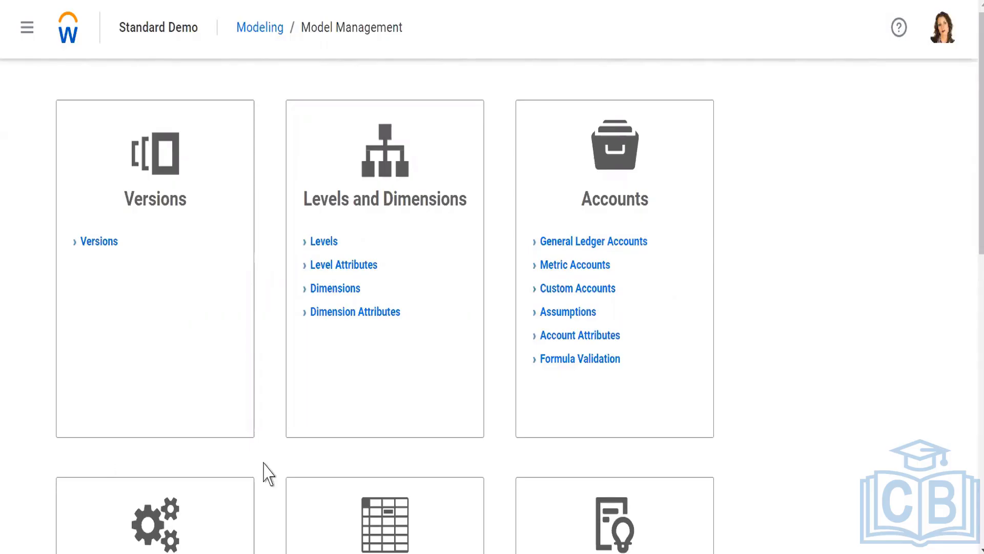
pyautogui.scroll(-10, 264, 472)
pyautogui.scroll(4, 369, 287)
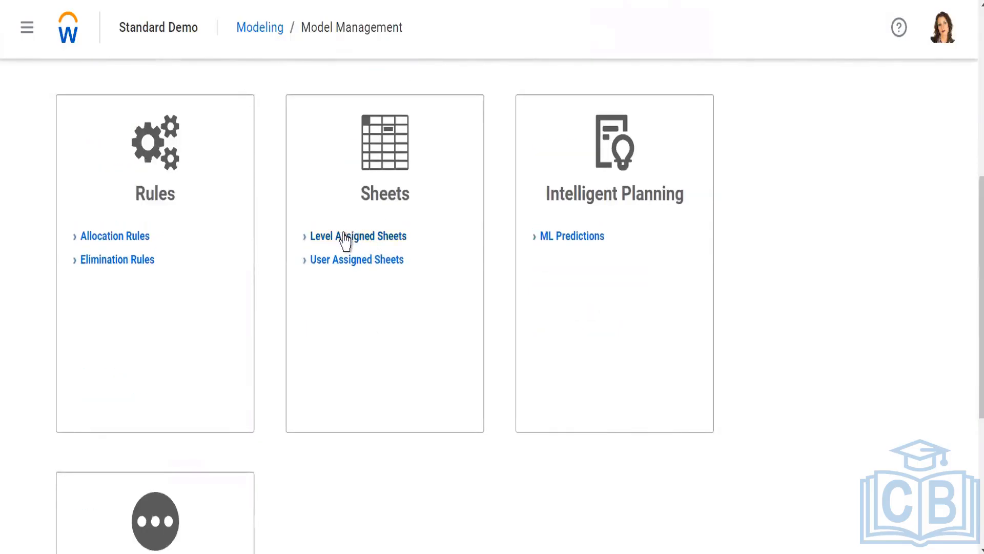
pyautogui.click(348, 237)
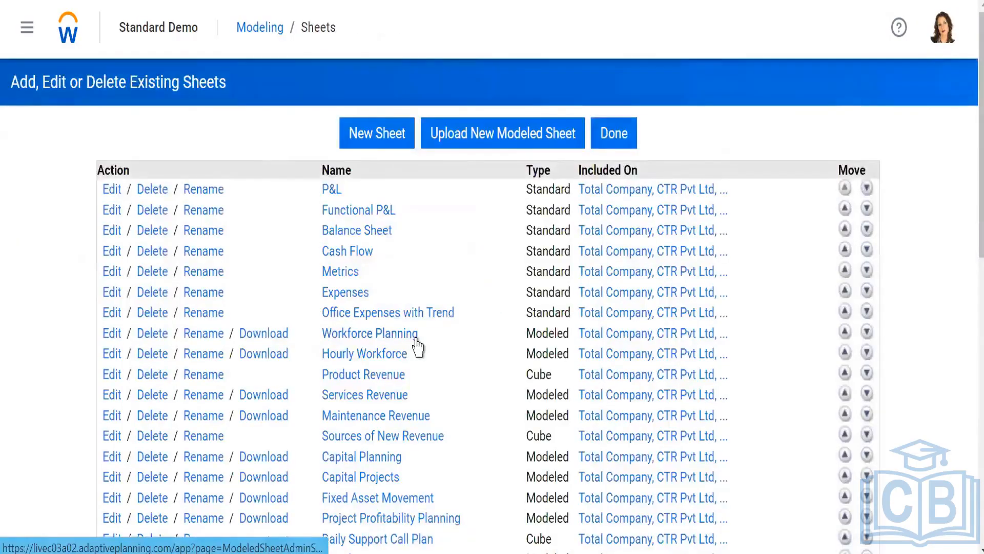
# - Open the CF Cube Practise sheet's summary and go to its cube accounts
pyautogui.scroll(-5, 451, 382)
pyautogui.scroll(-3, 451, 382)
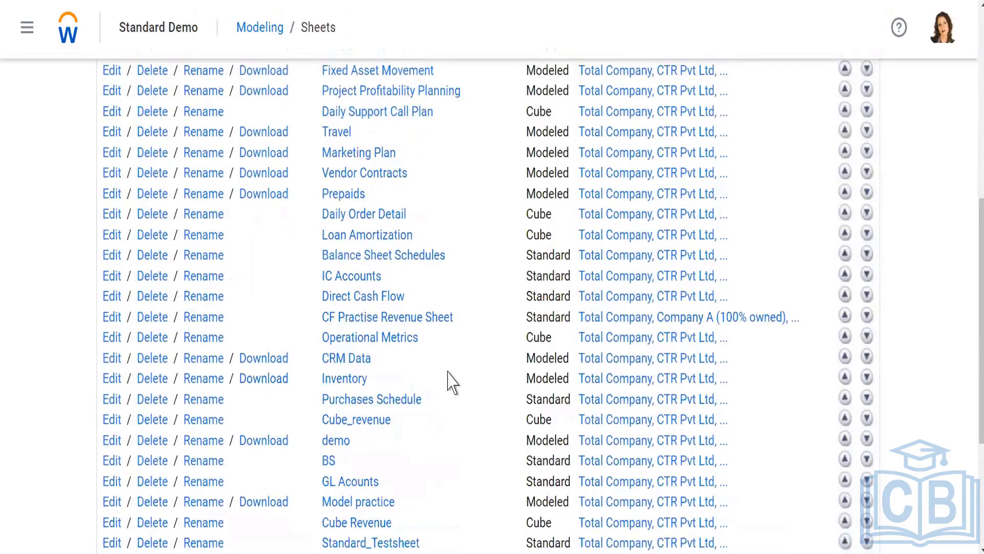
pyautogui.scroll(-4, 451, 382)
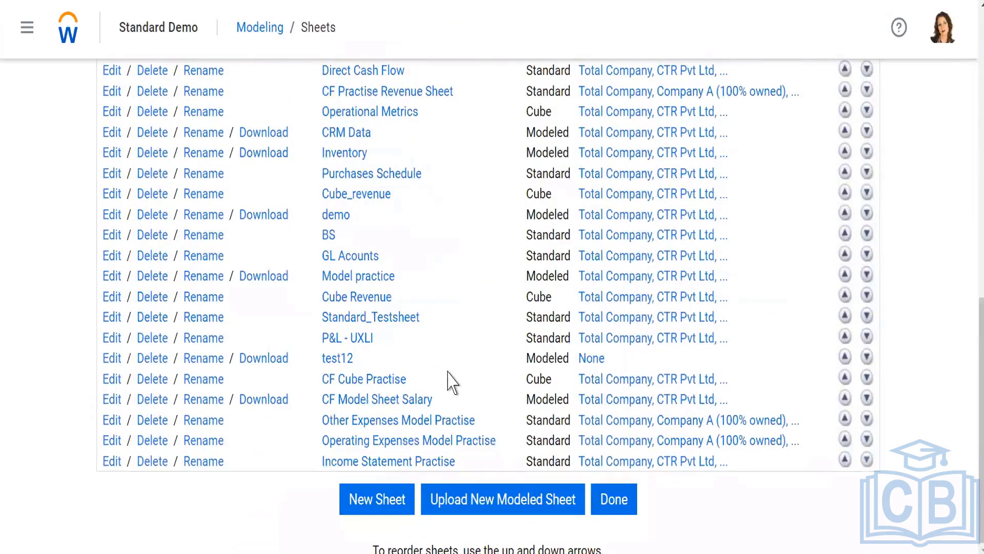
pyautogui.click(360, 381)
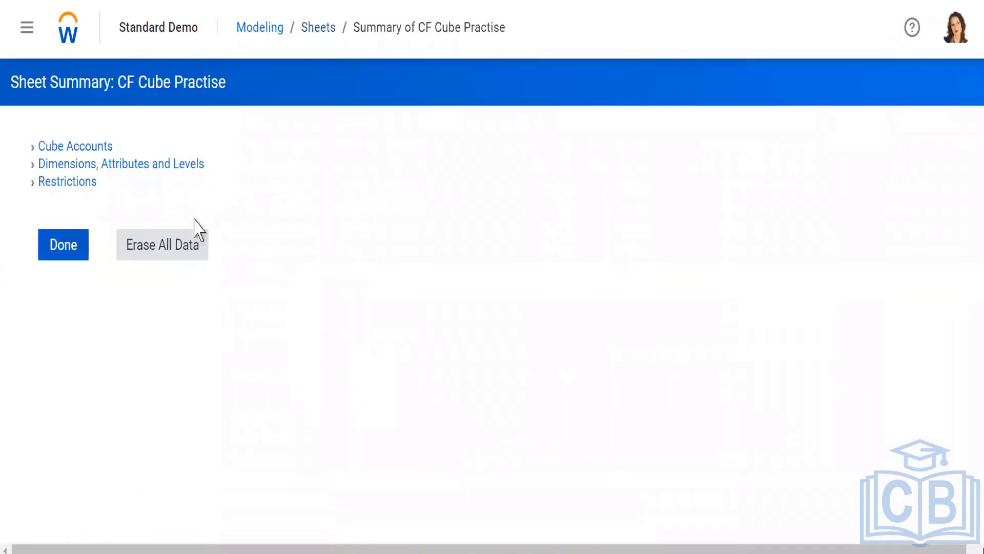
pyautogui.click(65, 152)
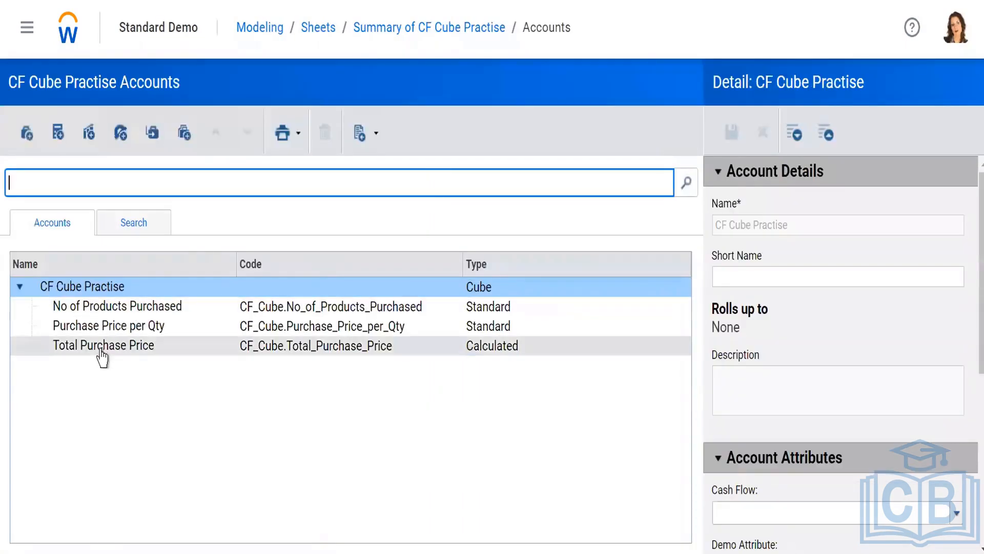
# - Set the Total Purchase Price account's formula to ACCT.CF_Cube.No_of_Products_Purchased * ACCT.CF_Cube.Purchase_Price_per_Qty and save the account
pyautogui.click(101, 348)
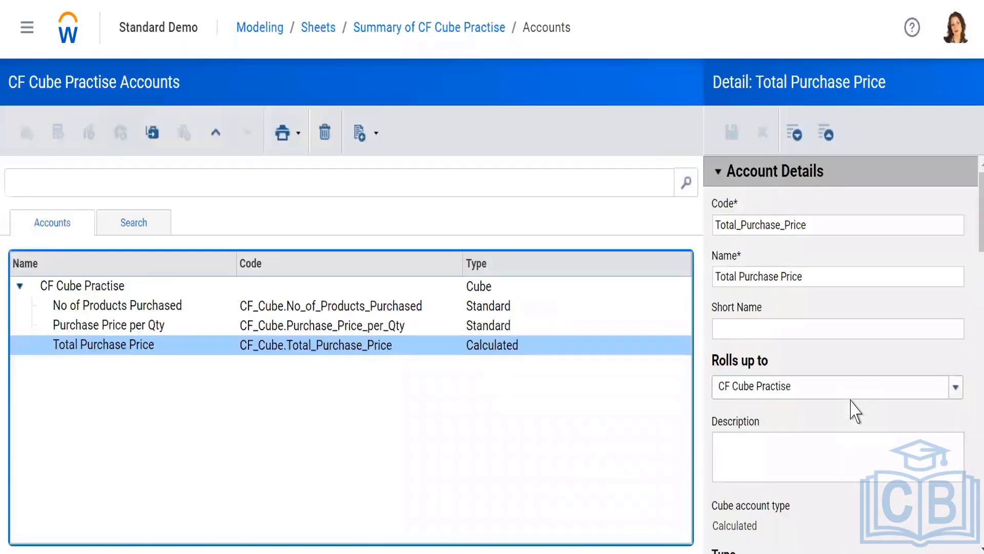
pyautogui.scroll(-10, 851, 442)
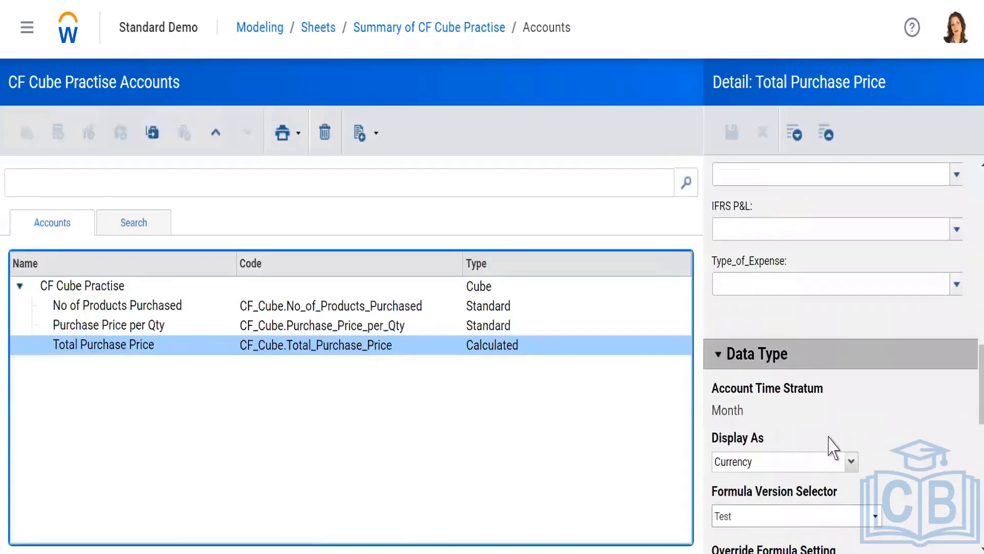
pyautogui.scroll(-5, 835, 446)
pyautogui.scroll(5, 831, 356)
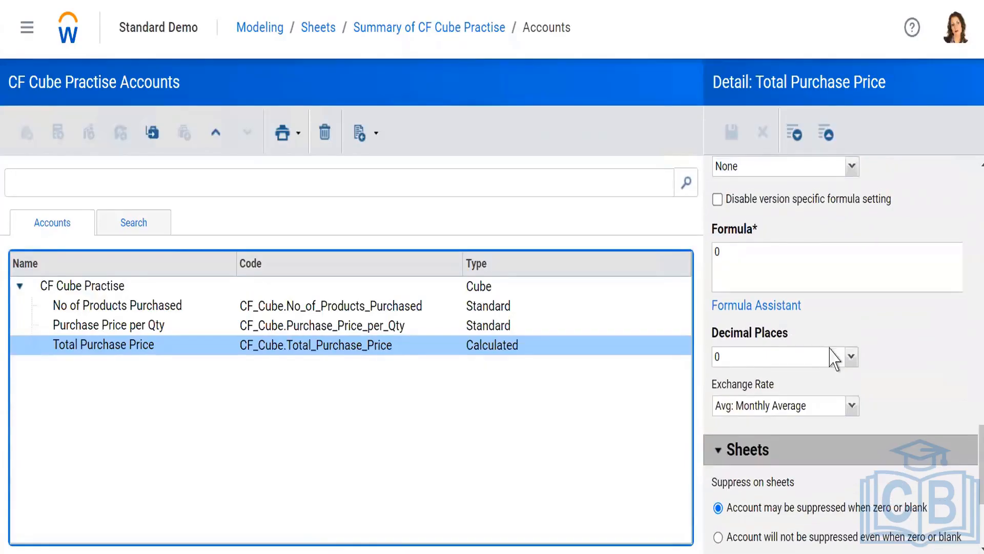
pyautogui.scroll(1, 835, 358)
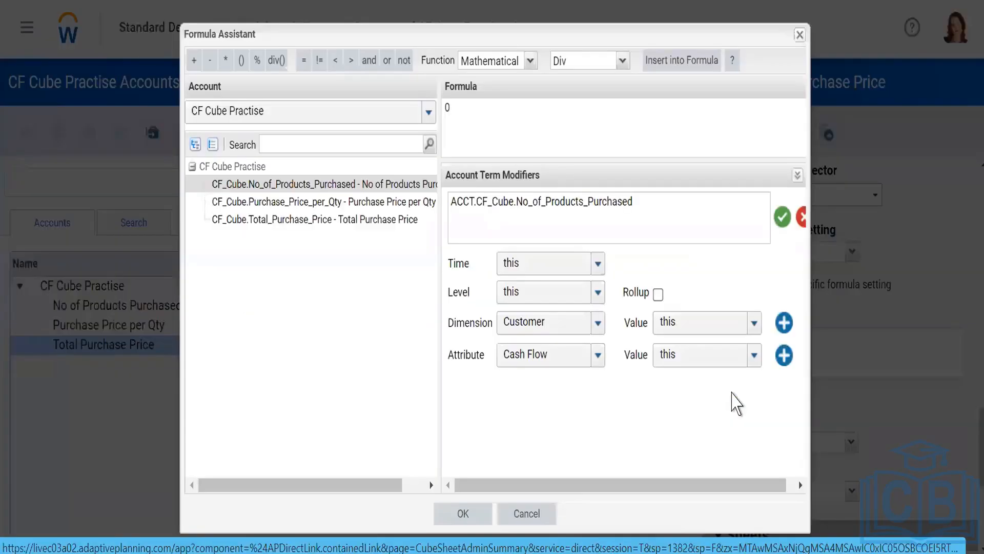
pyautogui.press('BackSpace')
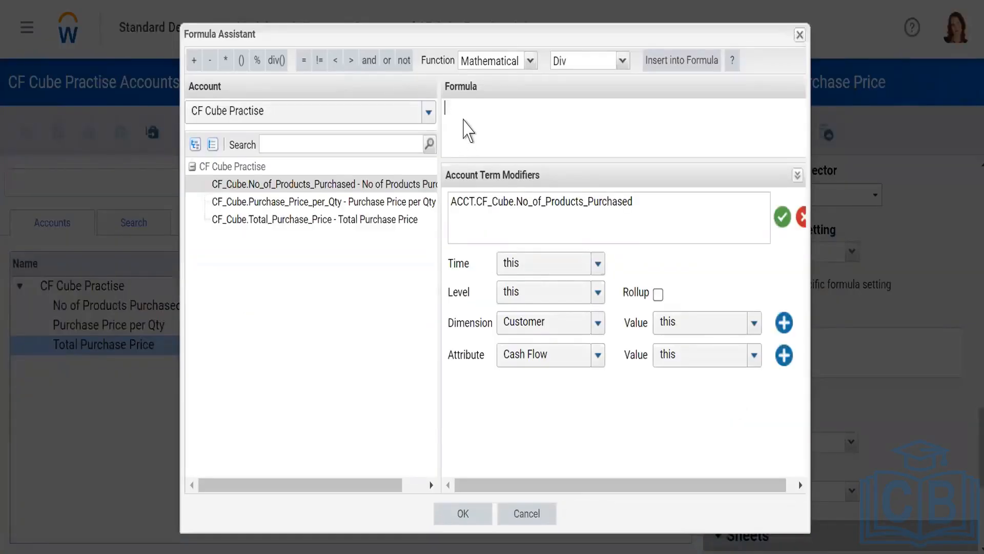
pyautogui.doubleClick(277, 184)
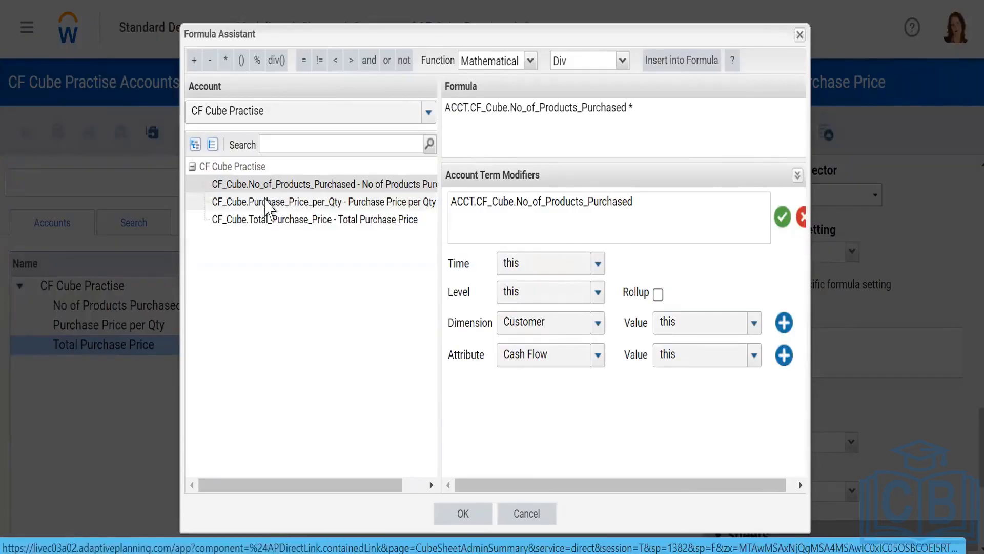
pyautogui.doubleClick(271, 201)
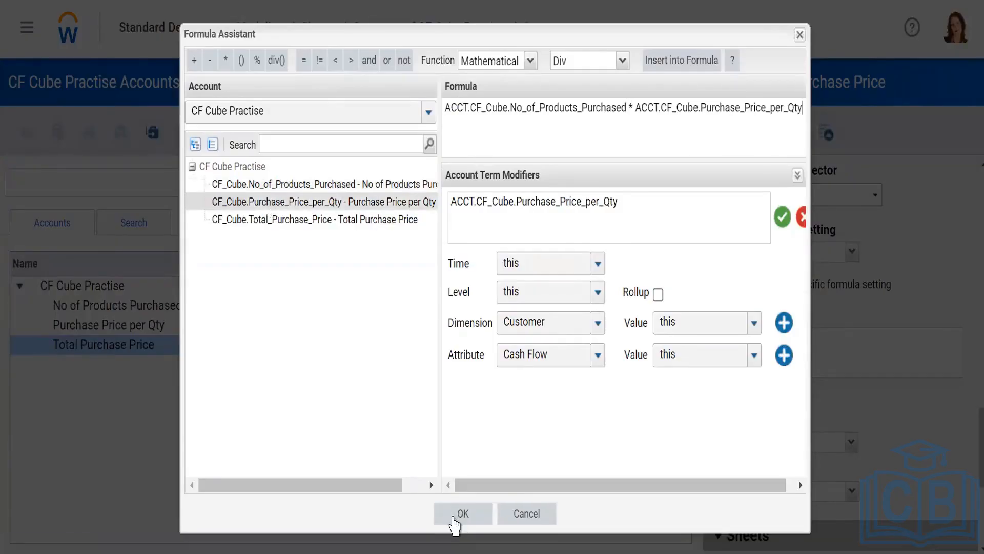
pyautogui.click(454, 523)
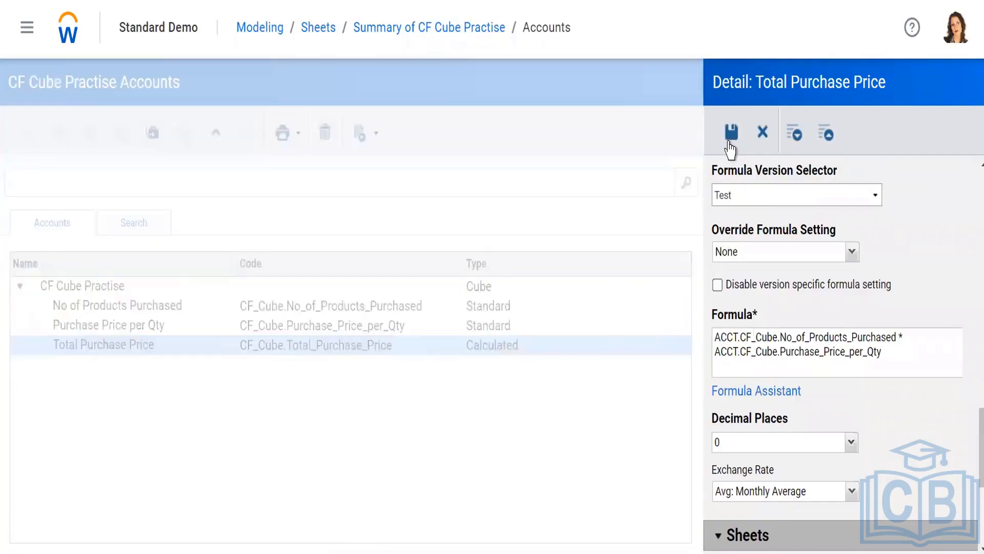
pyautogui.click(730, 146)
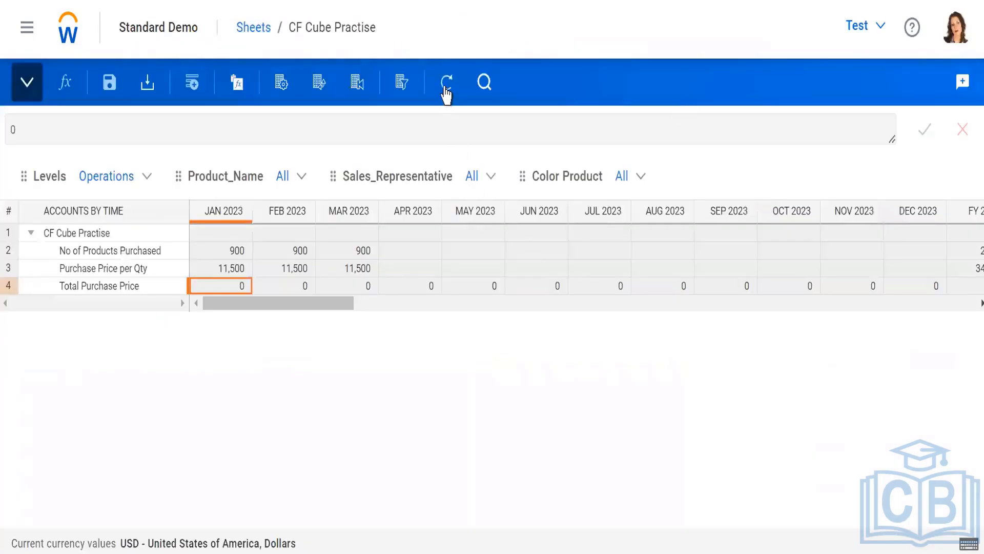
# - Refresh the CF Cube Practise sheet and Practise Report 2, then review the report's Total Purchase Price rows
pyautogui.click(446, 84)
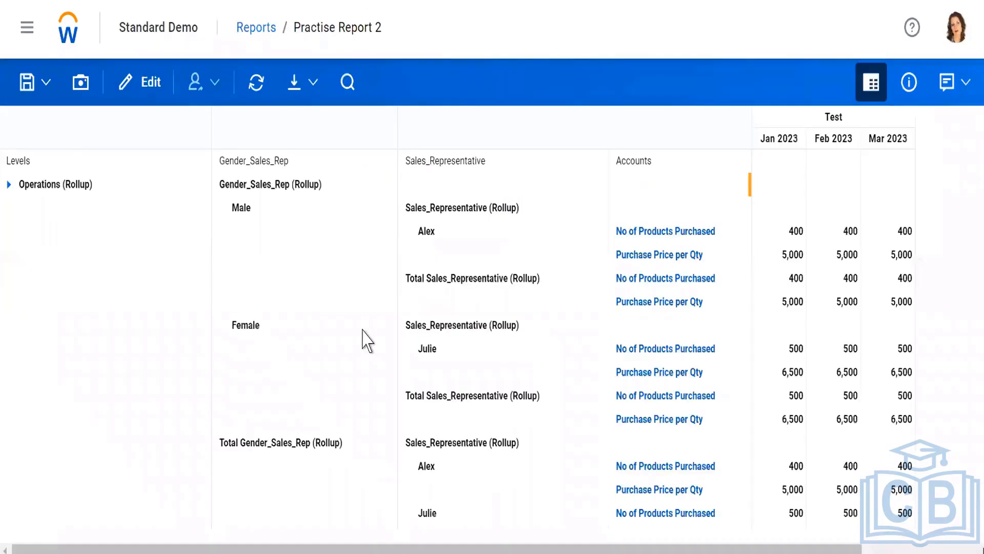
pyautogui.click(257, 84)
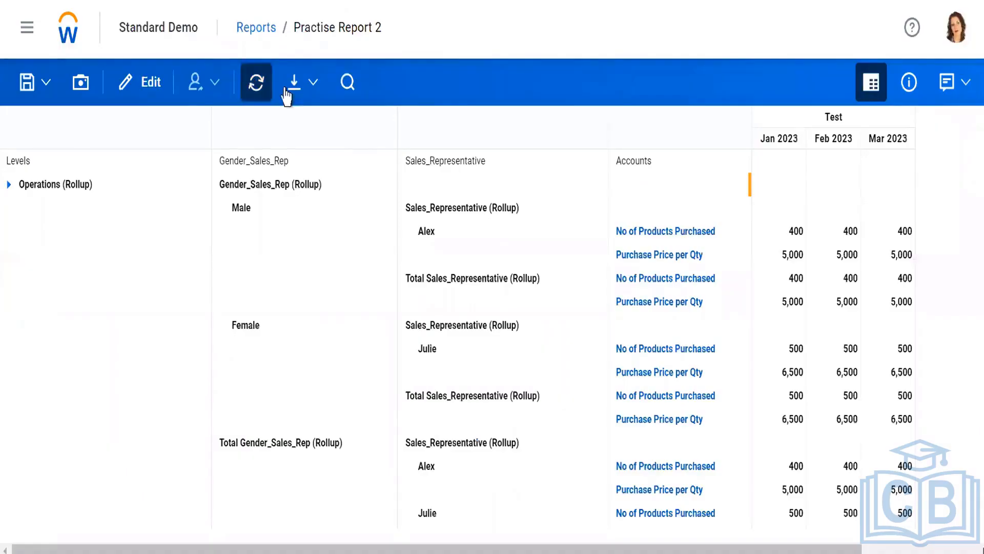
pyautogui.click(255, 91)
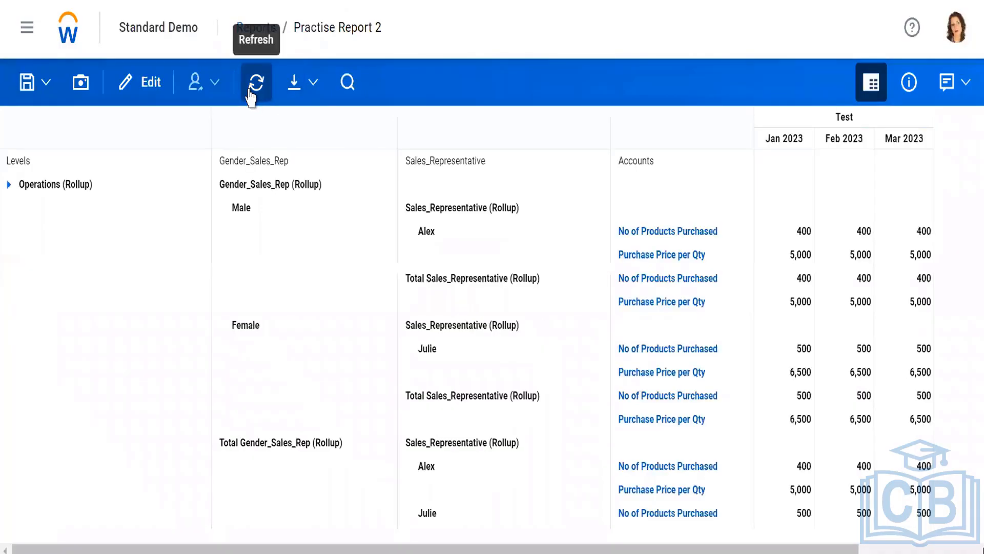
pyautogui.scroll(-2, 562, 367)
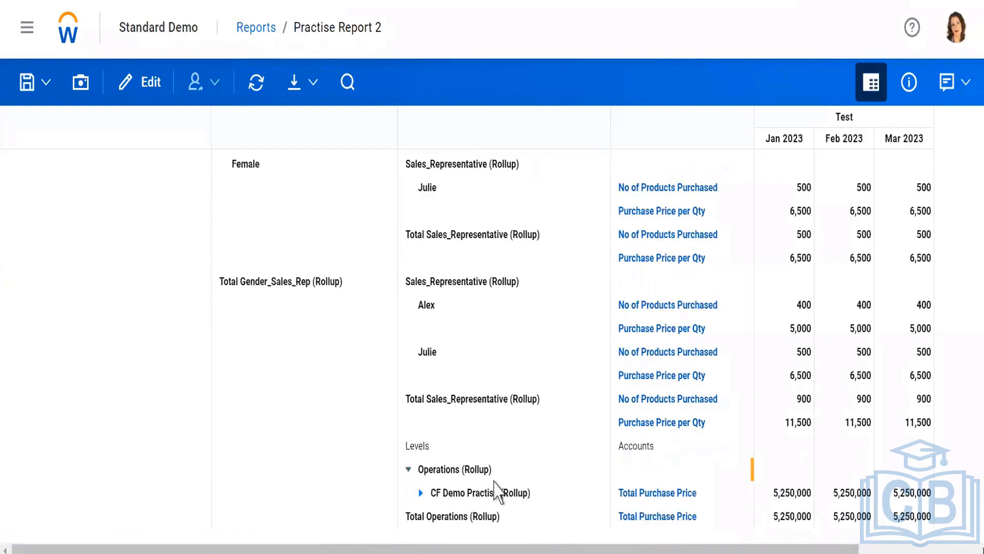
pyautogui.scroll(3, 179, 268)
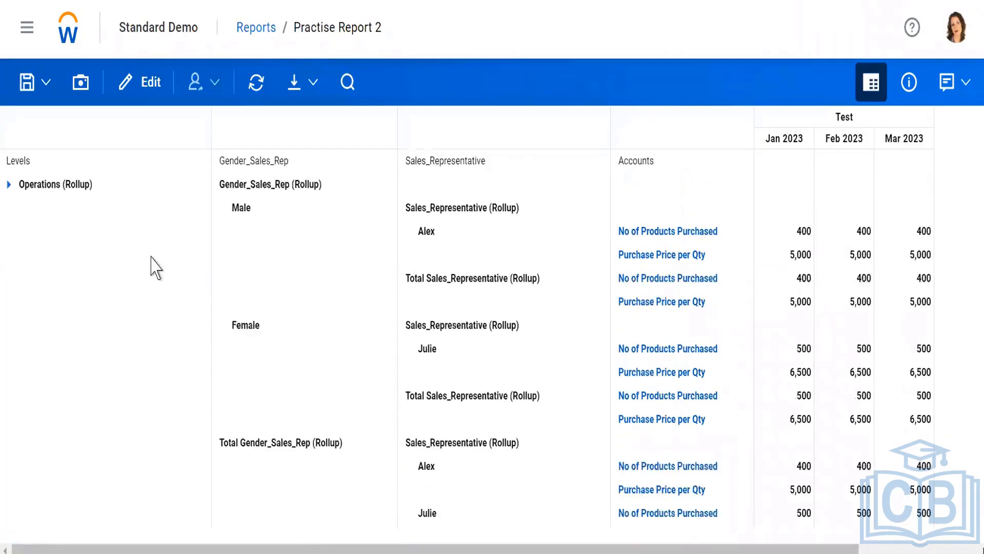
pyautogui.scroll(-3, 600, 469)
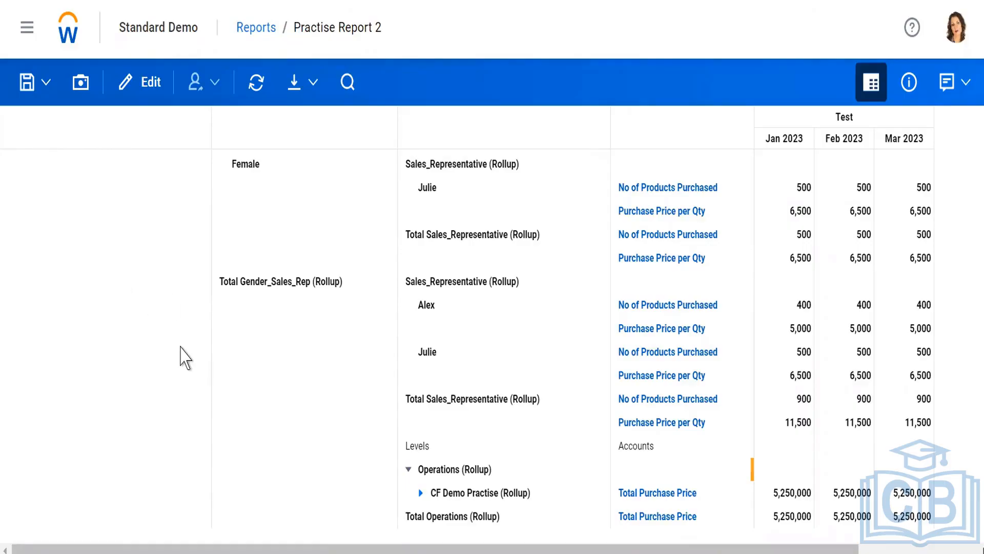
# - Open Practise Report 2 for editing and look through the available account, level and dimension attributes
pyautogui.click(145, 100)
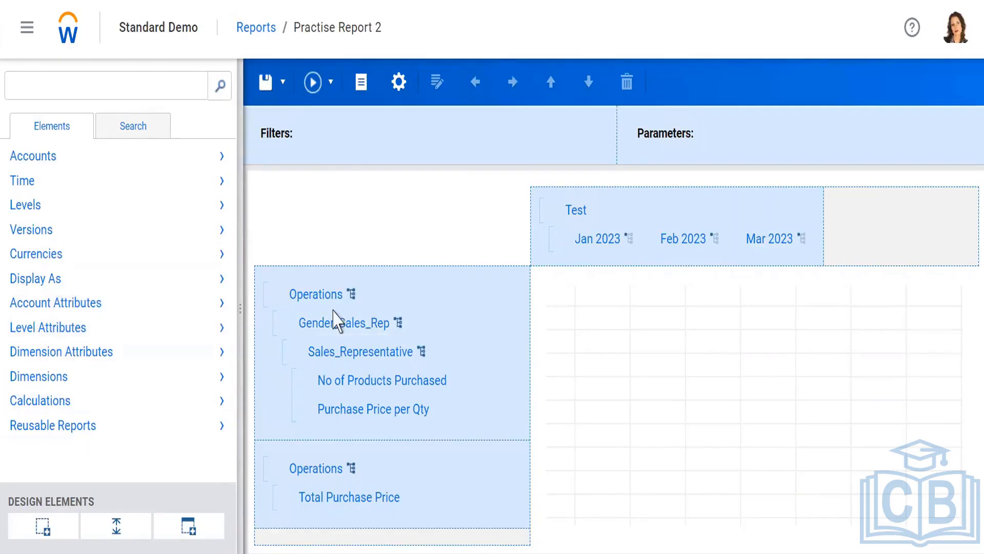
pyautogui.click(41, 308)
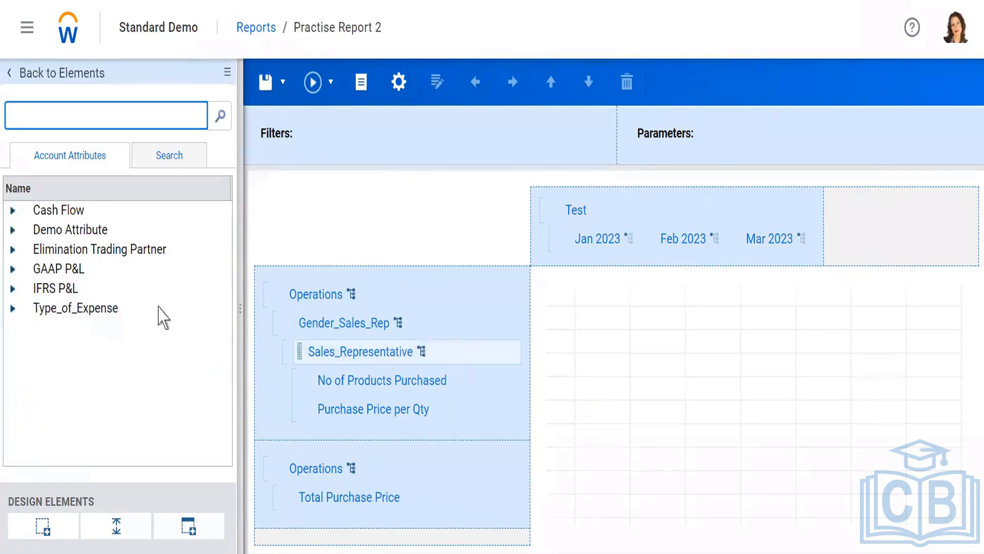
pyautogui.click(11, 74)
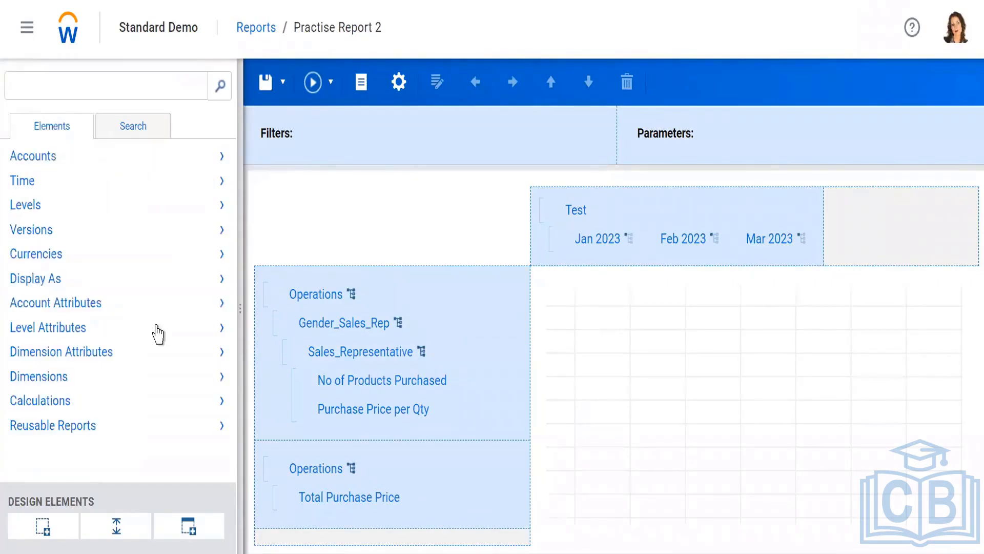
pyautogui.click(44, 329)
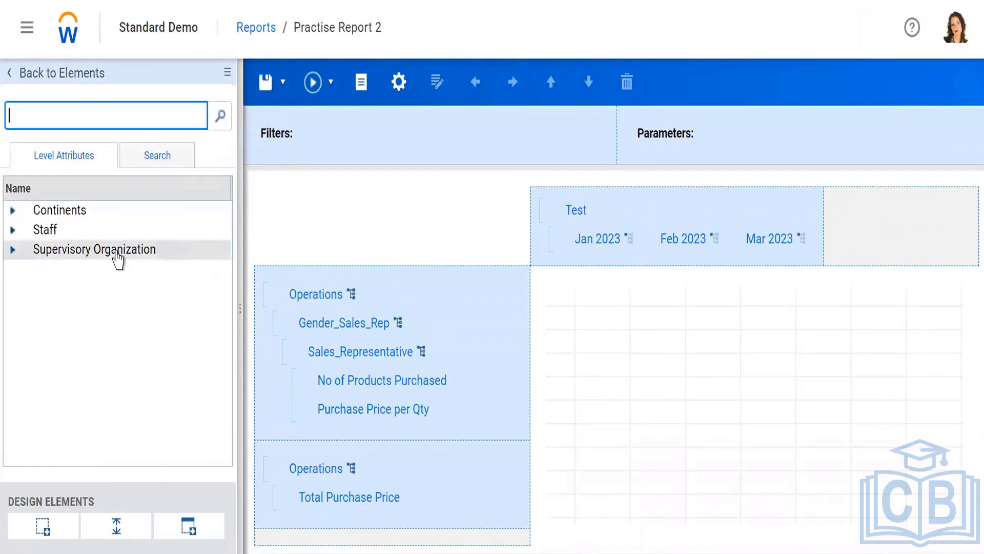
pyautogui.click(10, 77)
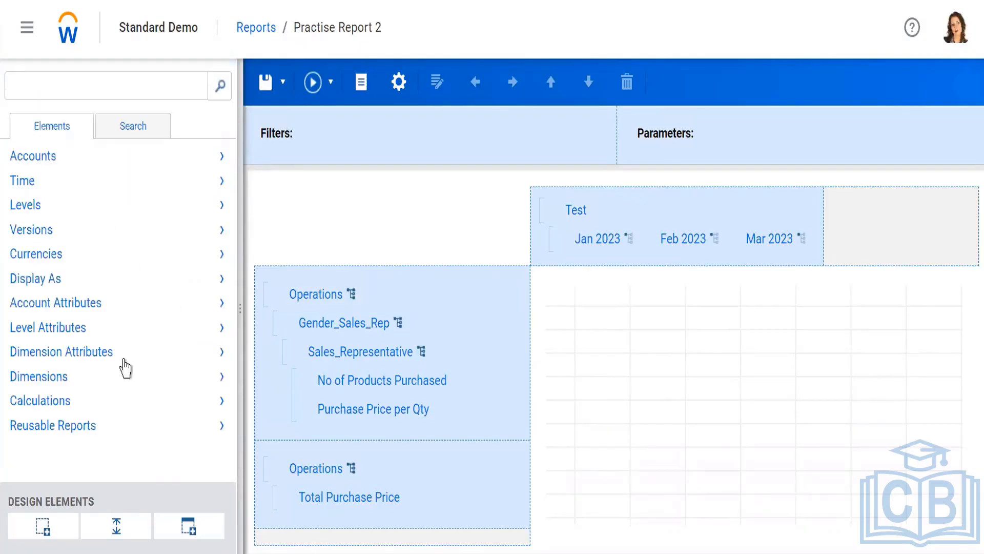
pyautogui.click(54, 354)
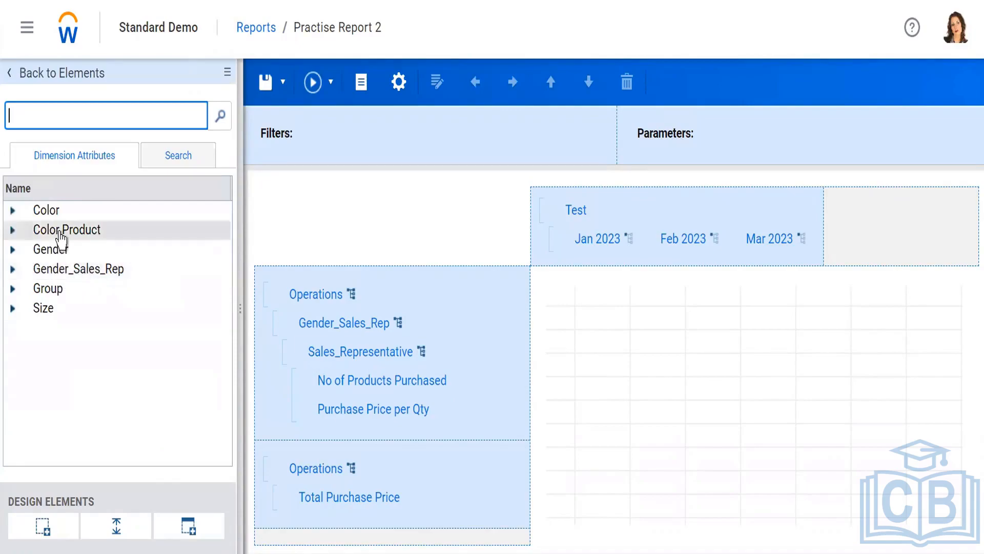
pyautogui.click(8, 75)
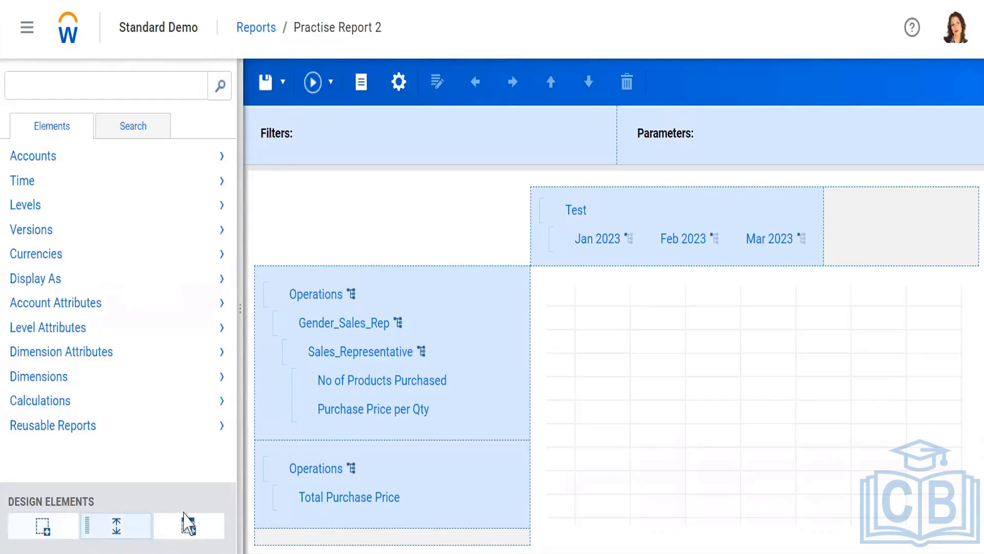
# - Insert a spacer based on the Sales_Representative dimension above Operations in the Total Purchase Price segment
pyautogui.moveTo(116, 528); pyautogui.dragTo(282, 479)
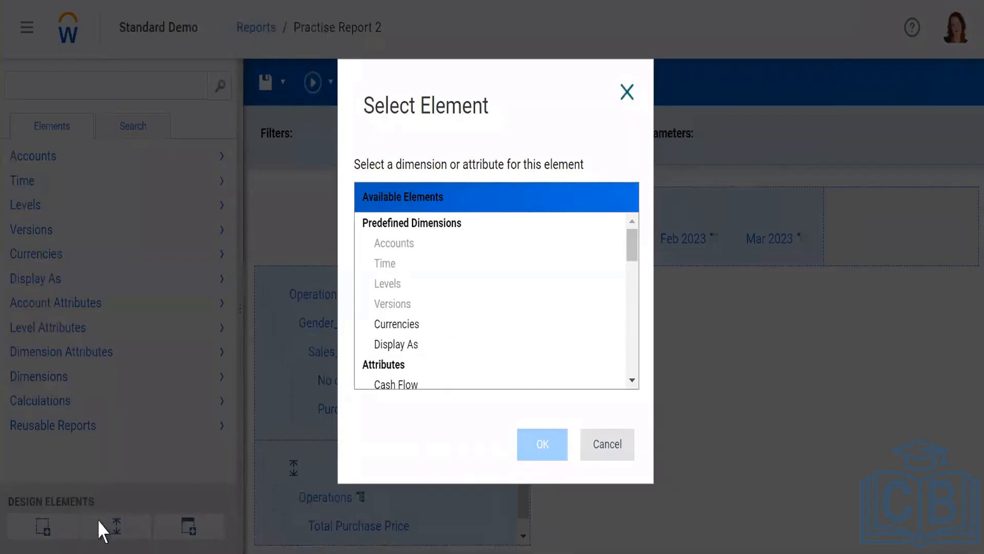
pyautogui.scroll(-3, 467, 362)
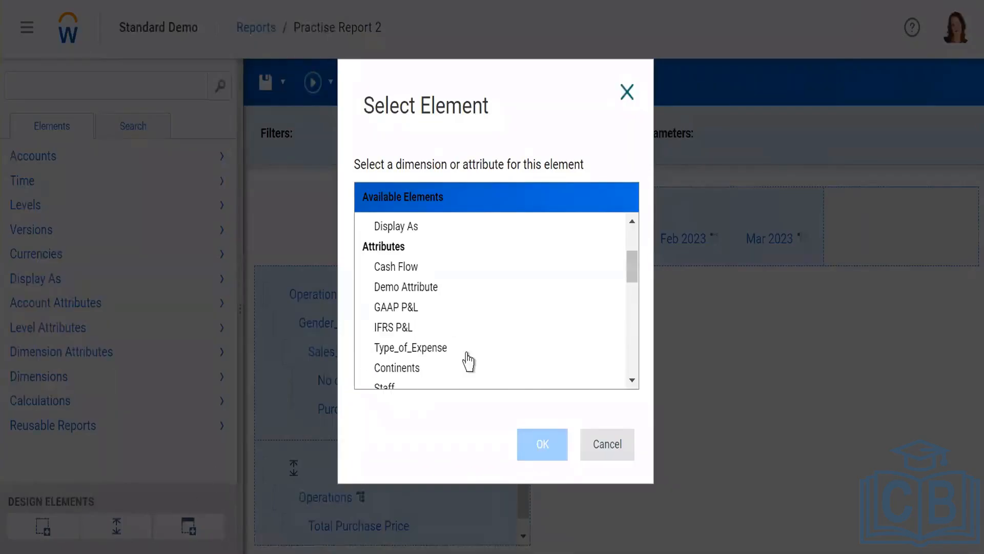
pyautogui.scroll(-4, 488, 319)
pyautogui.scroll(7, 491, 319)
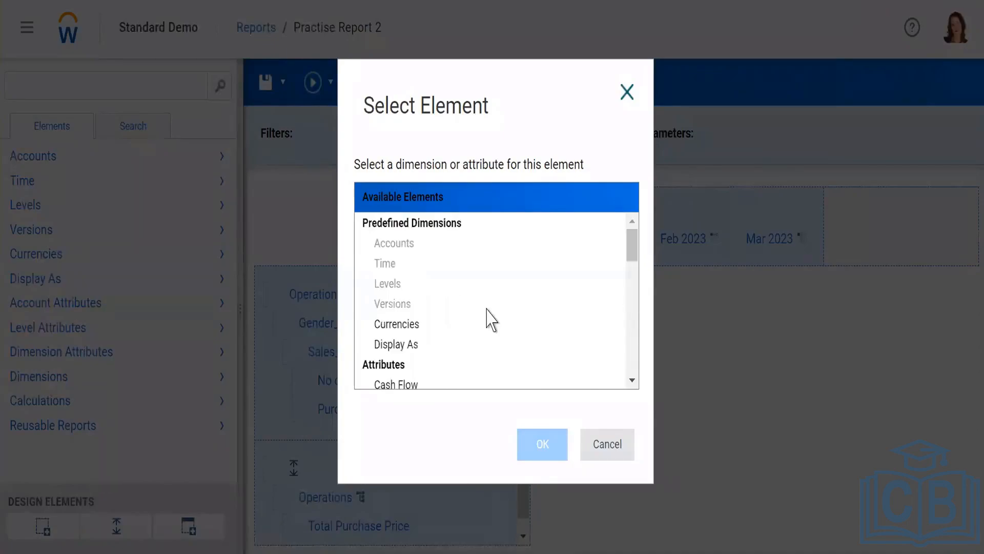
pyautogui.scroll(-10, 491, 319)
pyautogui.scroll(4, 491, 319)
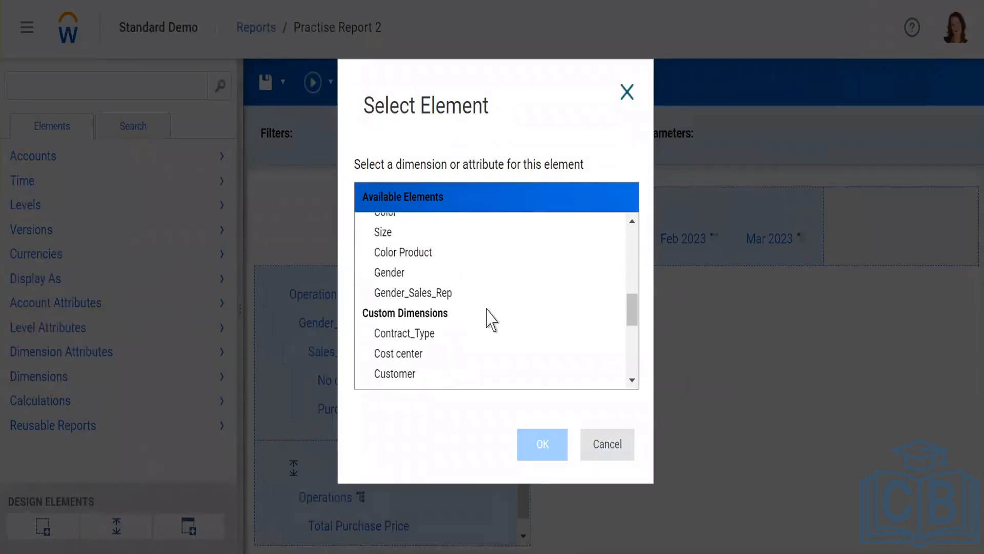
pyautogui.scroll(-1, 491, 319)
pyautogui.scroll(-3, 488, 319)
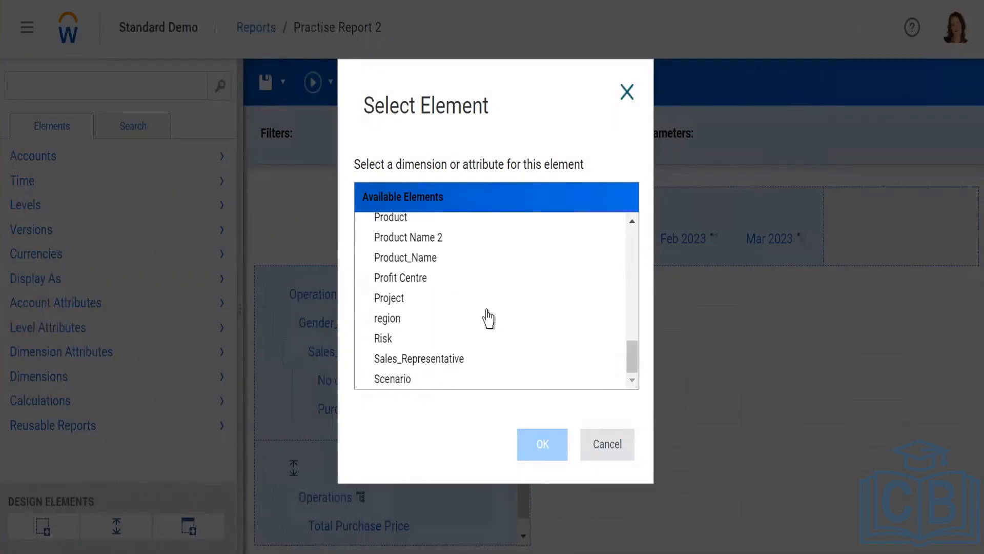
pyautogui.scroll(3, 487, 319)
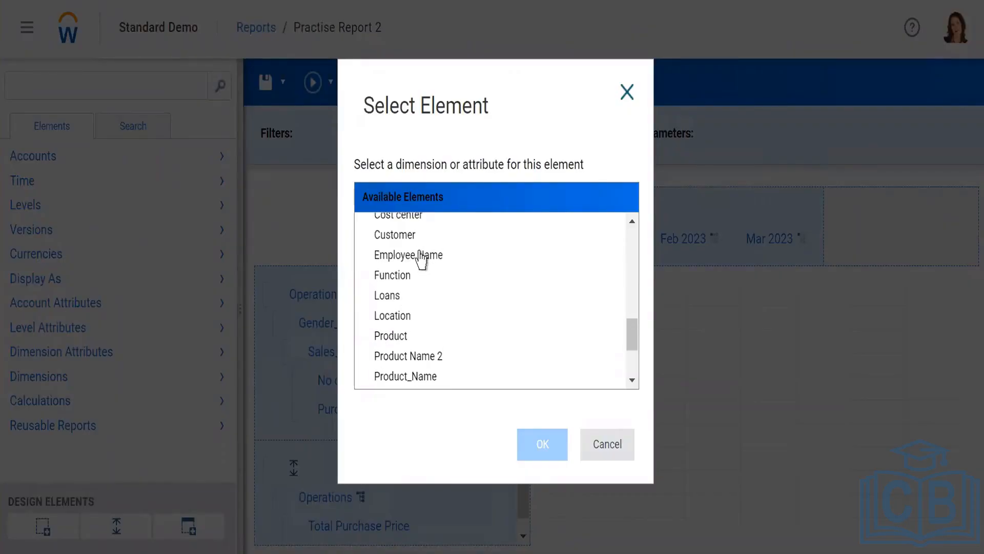
pyautogui.scroll(-3, 420, 307)
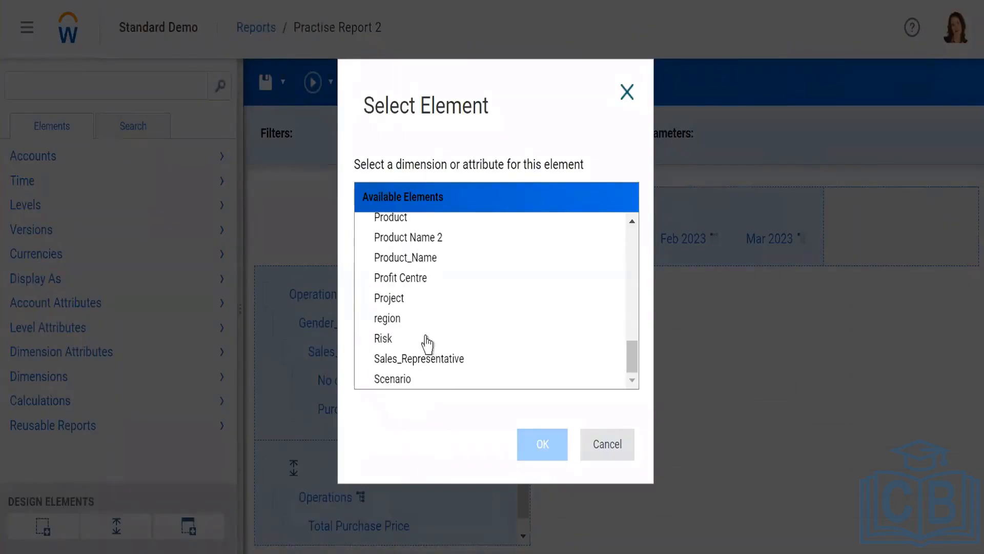
pyautogui.click(409, 360)
pyautogui.click(555, 451)
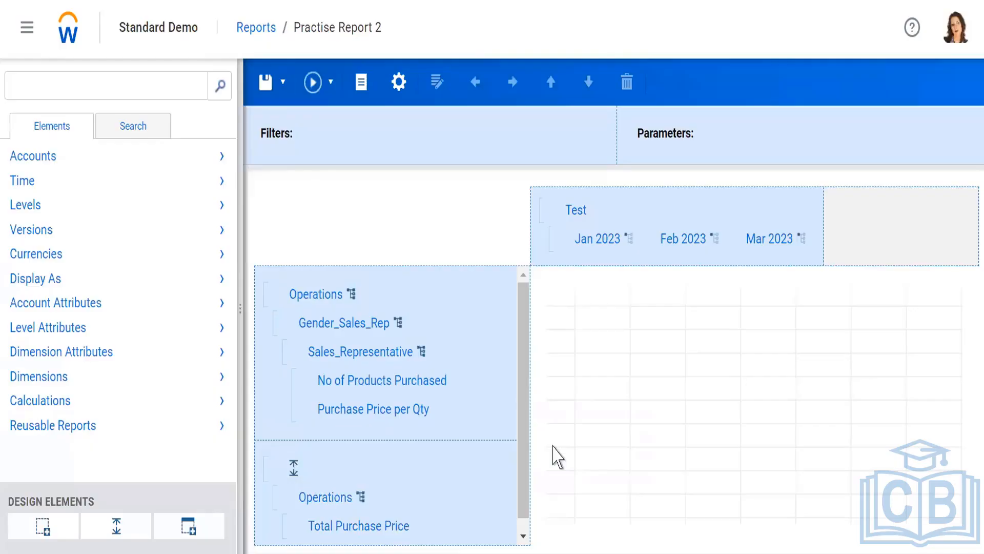
# - Try to save and run the report with the spacer in the second row segment
pyautogui.click(266, 84)
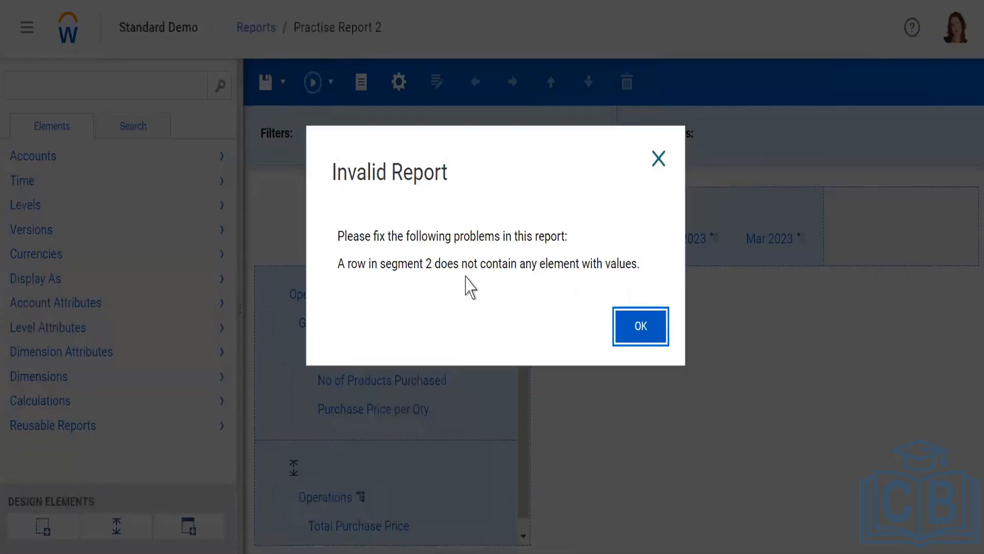
pyautogui.click(641, 326)
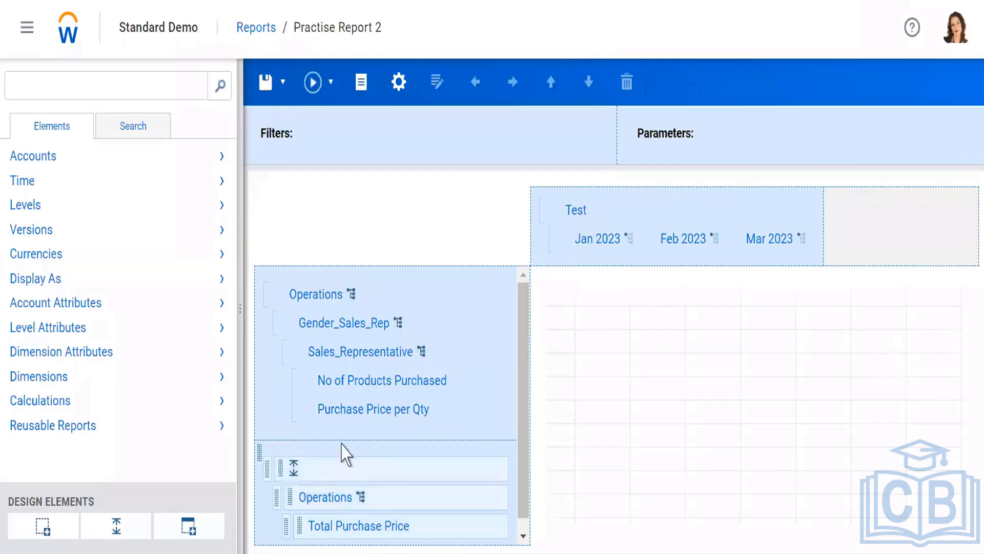
pyautogui.click(331, 473)
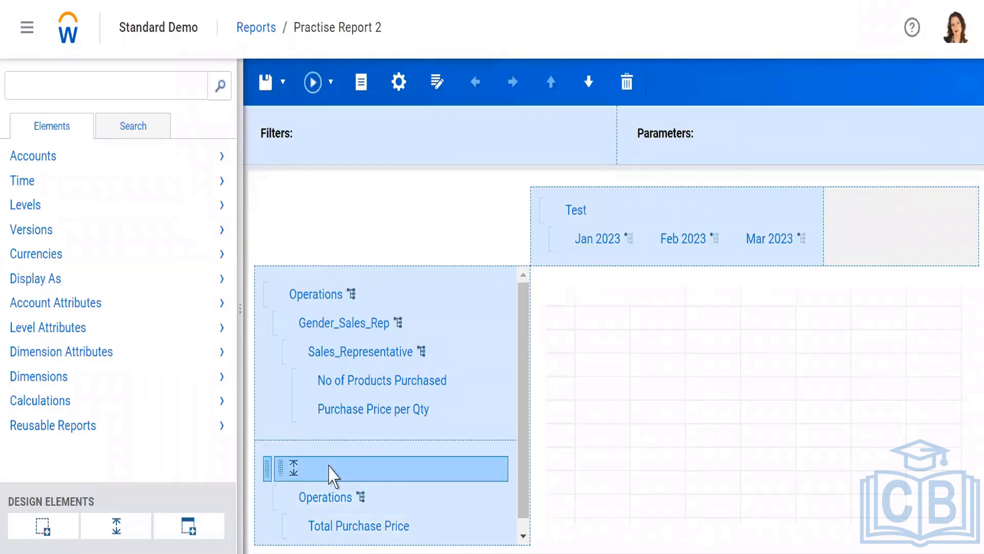
pyautogui.click(312, 83)
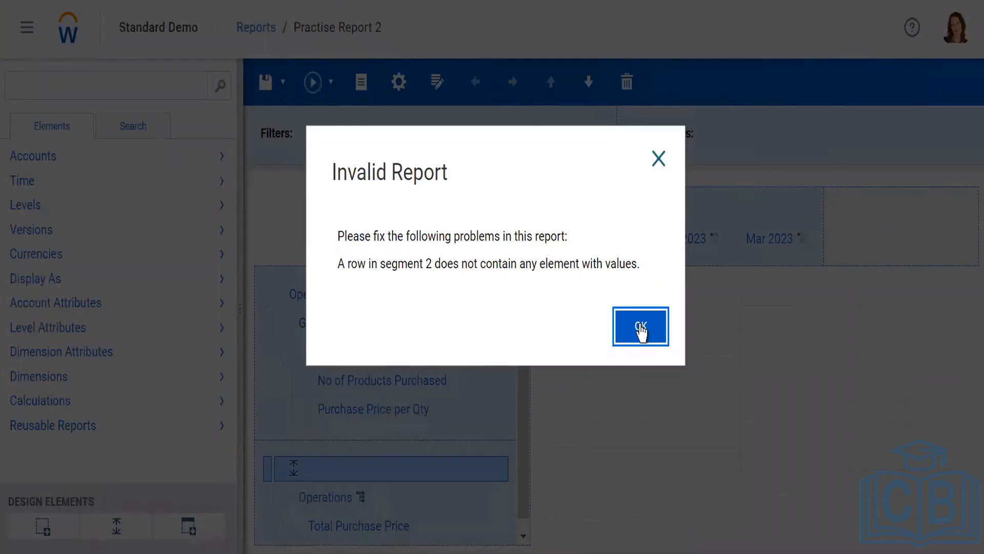
pyautogui.click(642, 331)
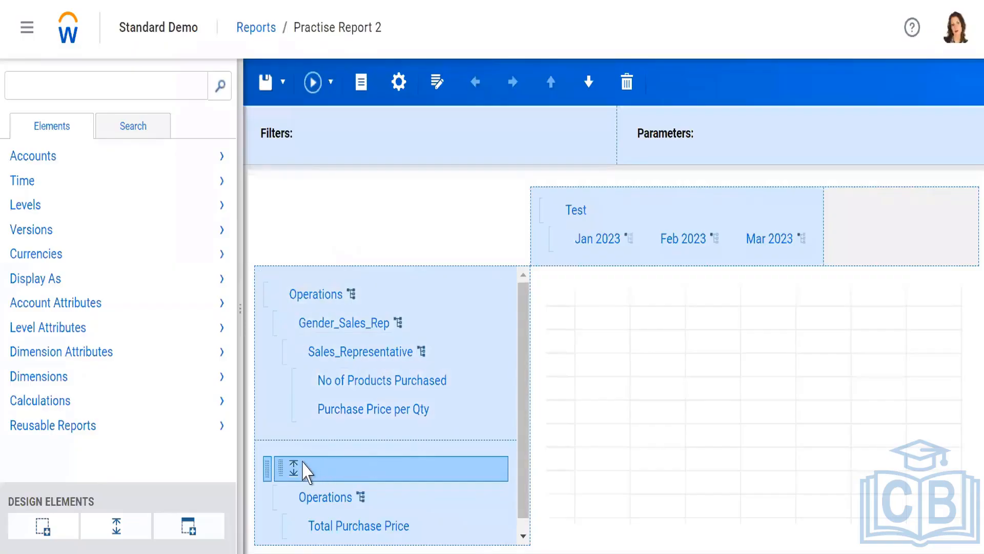
# - Delete the spacer above Operations in the Total Purchase Price segment
pyautogui.scroll(-1, 306, 469)
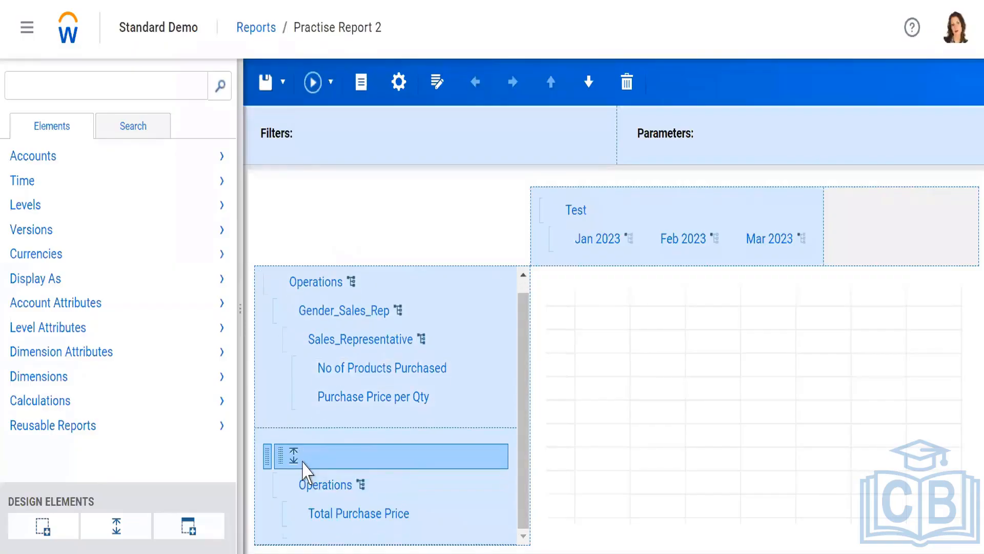
pyautogui.rightClick(313, 457)
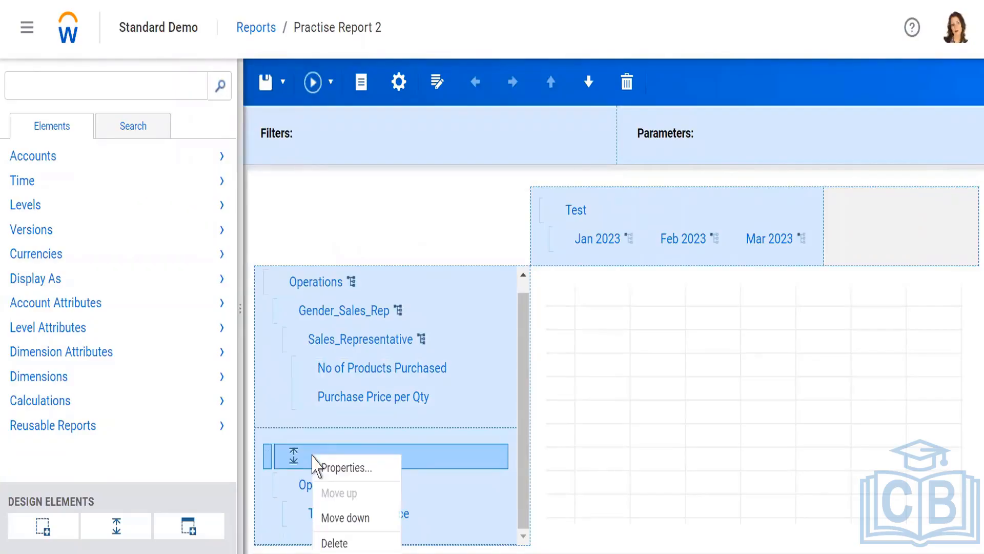
pyautogui.click(333, 543)
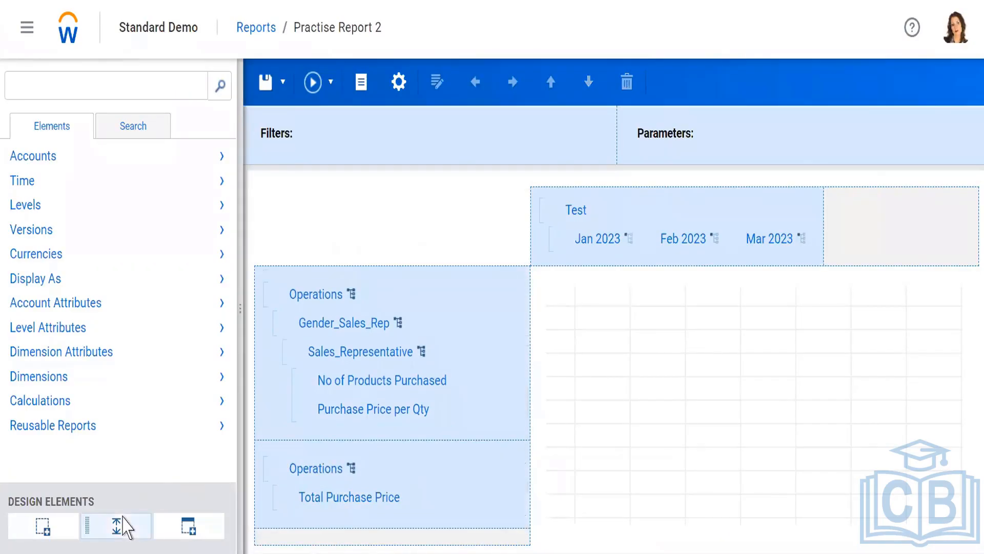
# - Add a spacer above Operations in the Total Purchase Price segment again, basing it on the Sales_Representative dimension
pyautogui.moveTo(121, 531); pyautogui.dragTo(294, 548)
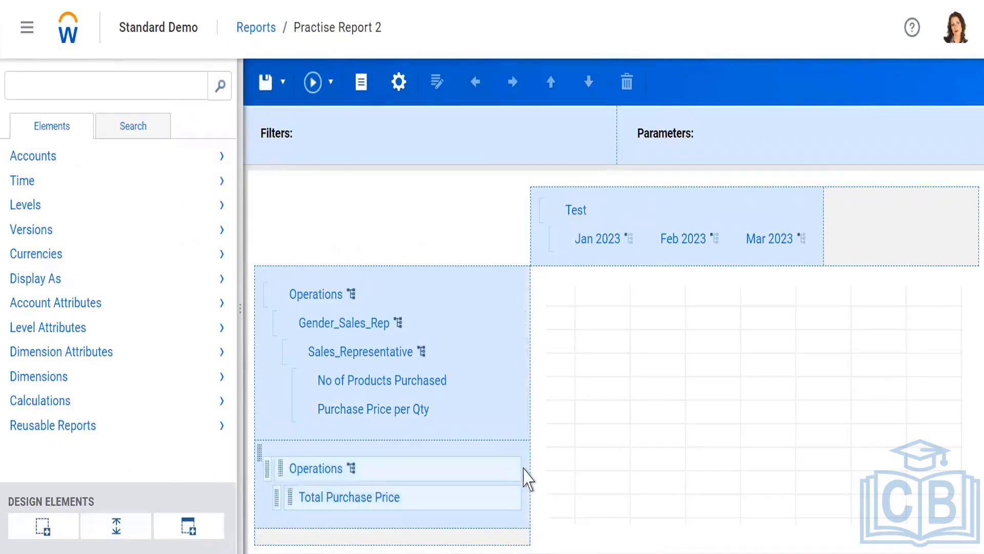
pyautogui.moveTo(132, 531); pyautogui.dragTo(272, 466)
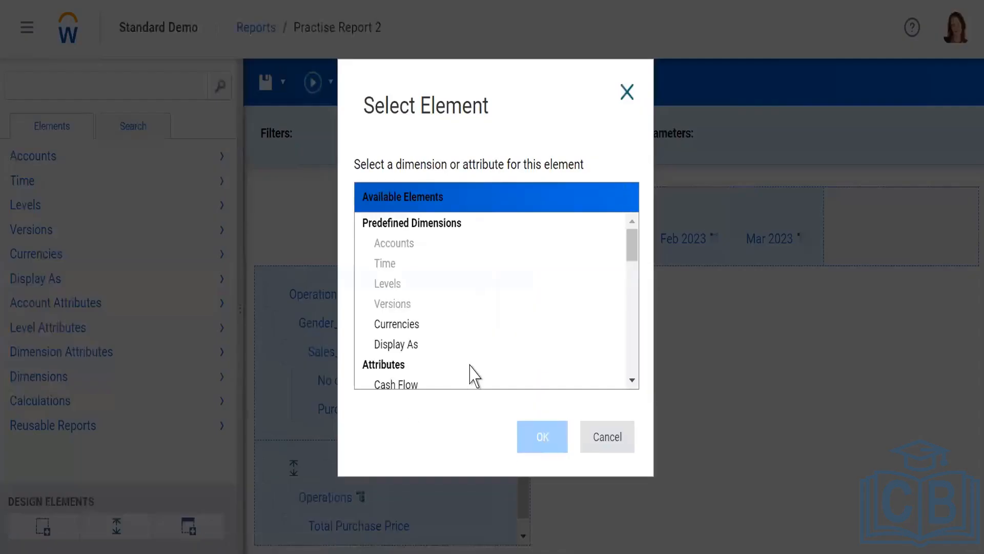
pyautogui.scroll(-3, 426, 359)
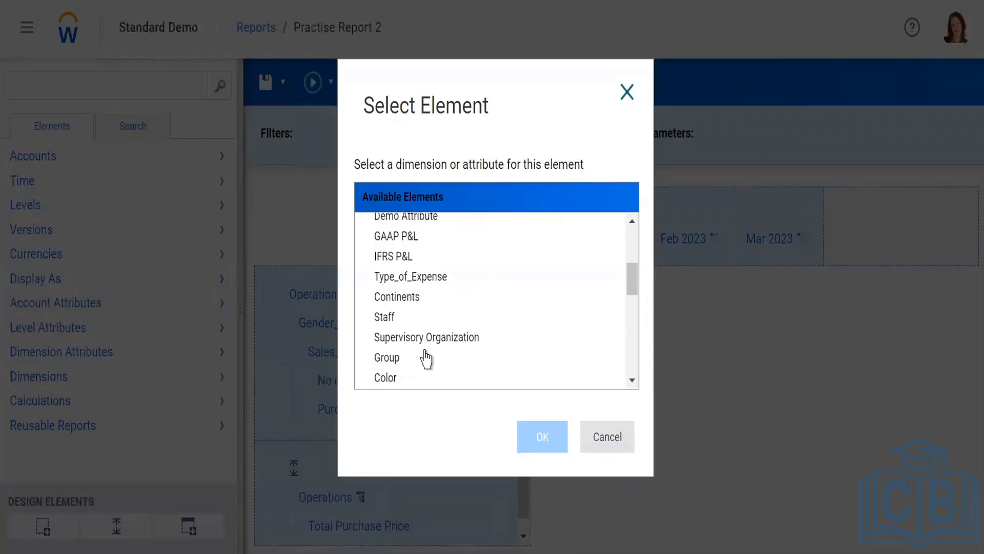
pyautogui.scroll(-10, 427, 359)
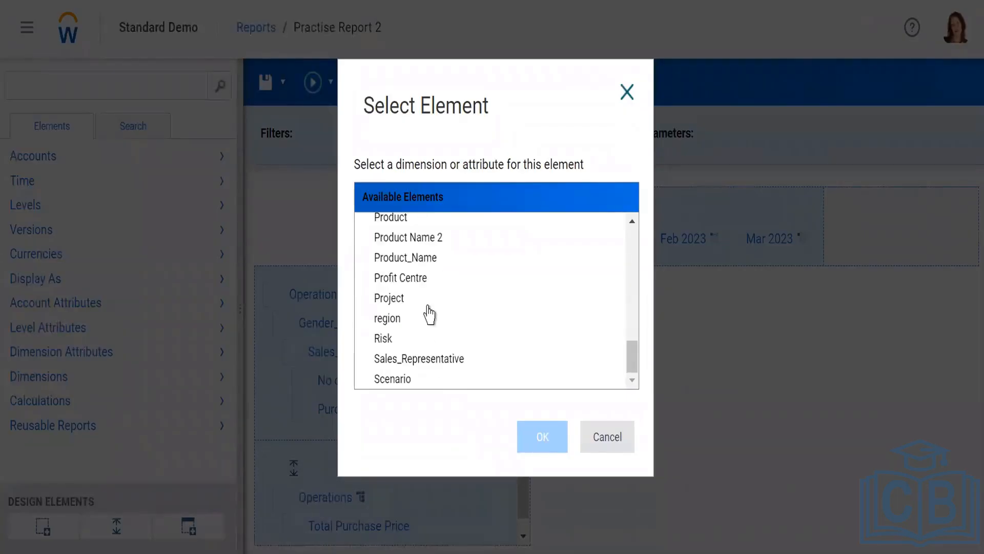
pyautogui.scroll(12, 429, 314)
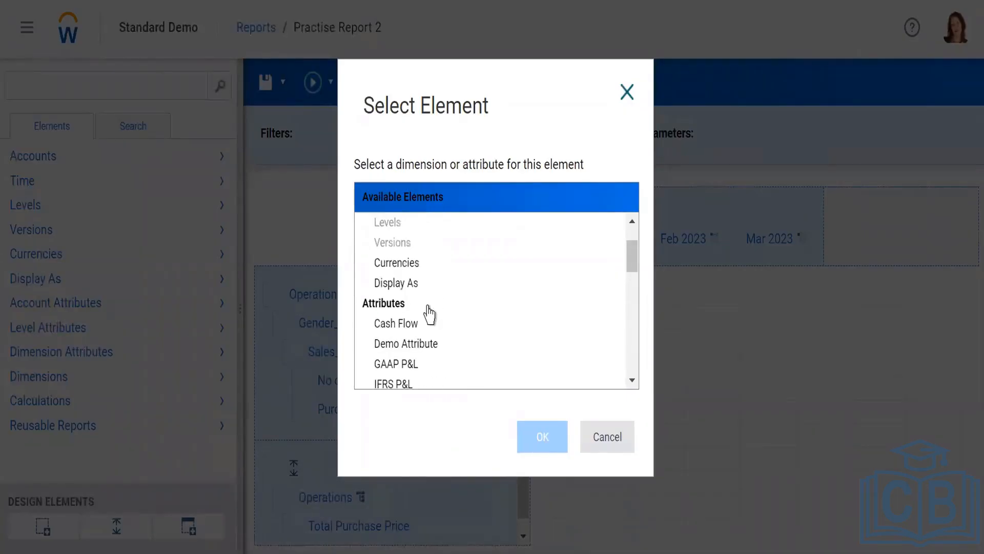
pyautogui.scroll(-2, 438, 344)
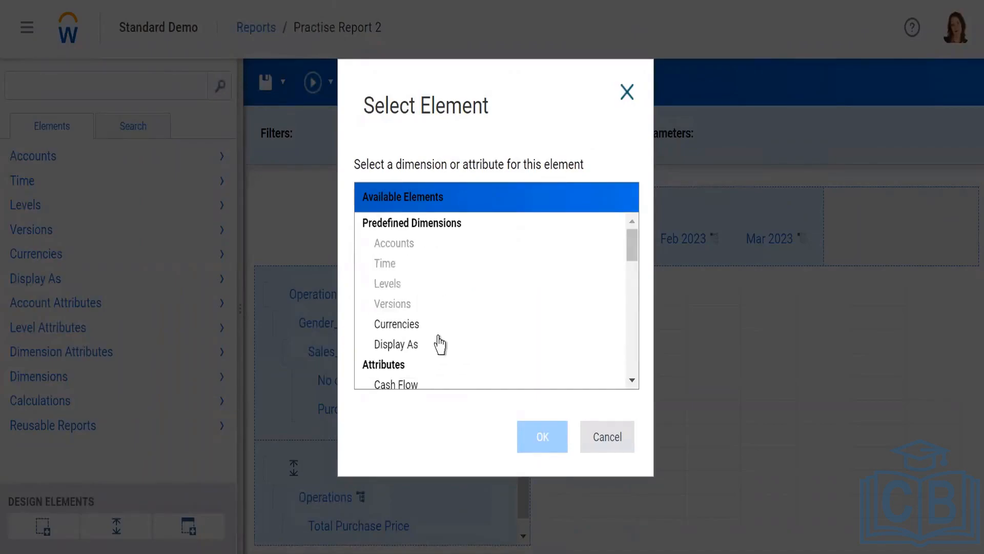
pyautogui.scroll(-3, 440, 345)
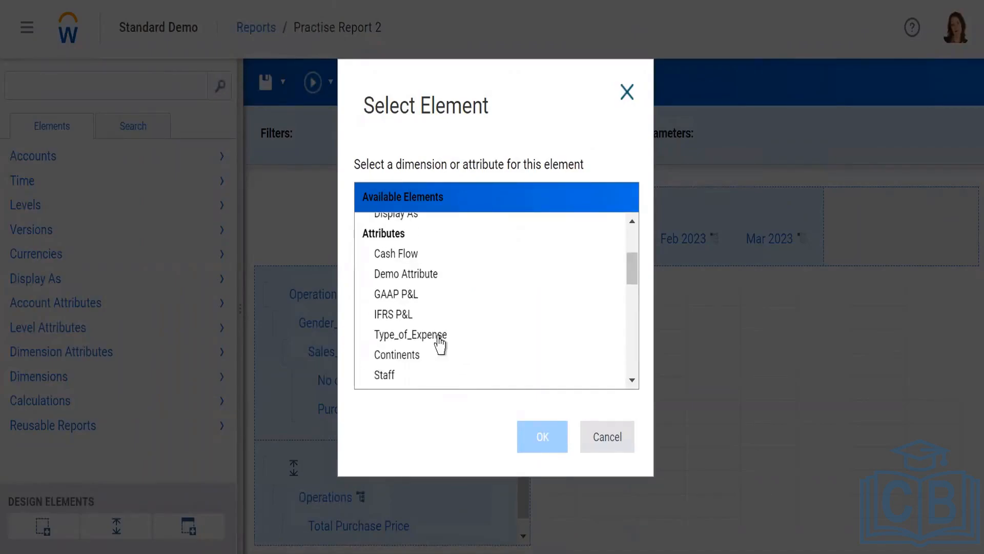
pyautogui.scroll(-2, 440, 345)
pyautogui.scroll(-5, 440, 345)
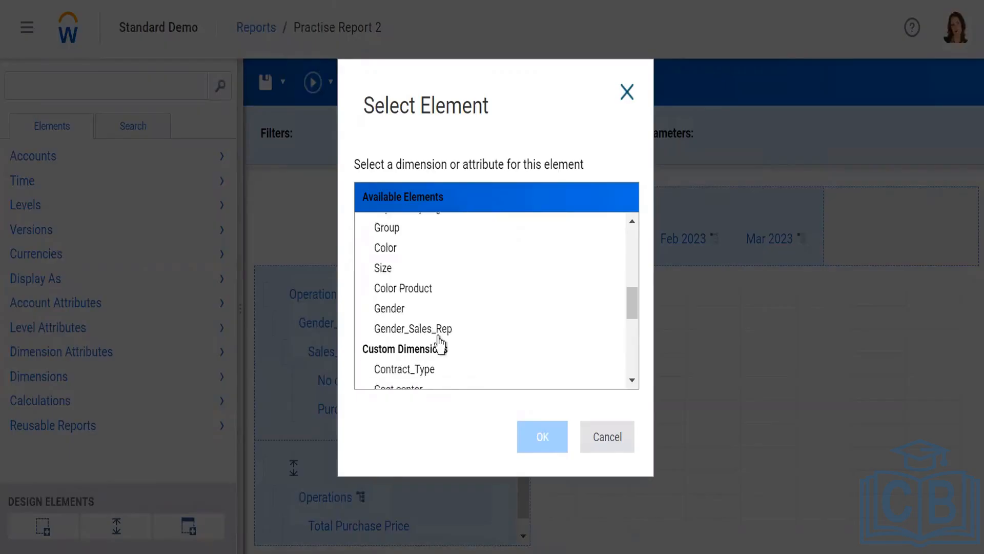
pyautogui.scroll(-3, 440, 345)
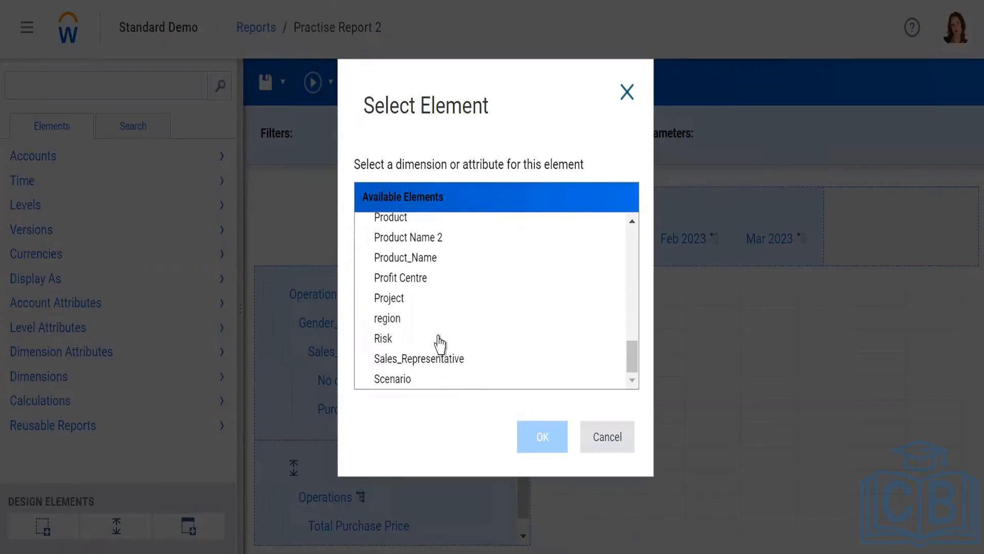
pyautogui.click(417, 362)
pyautogui.scroll(2, 458, 333)
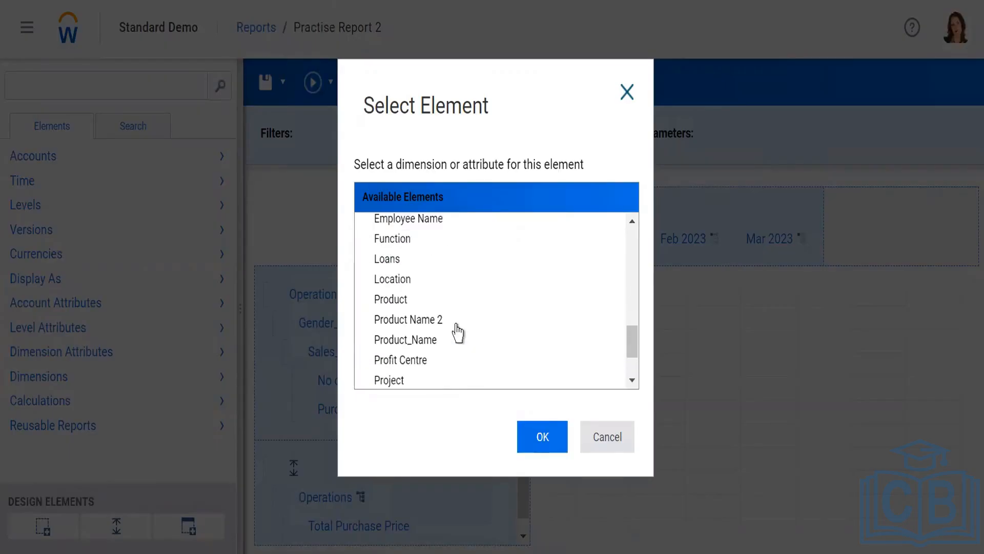
pyautogui.scroll(10, 457, 333)
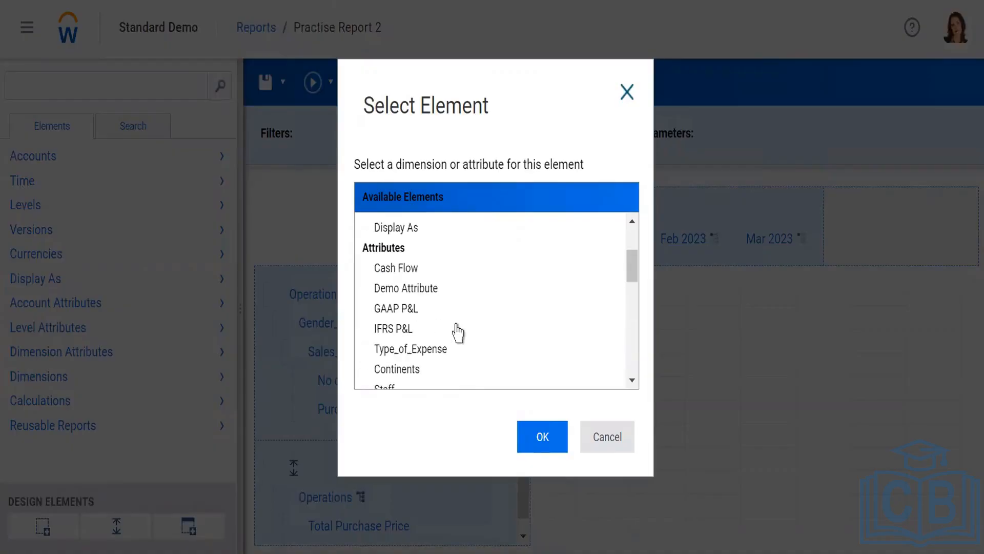
pyautogui.scroll(-2, 457, 334)
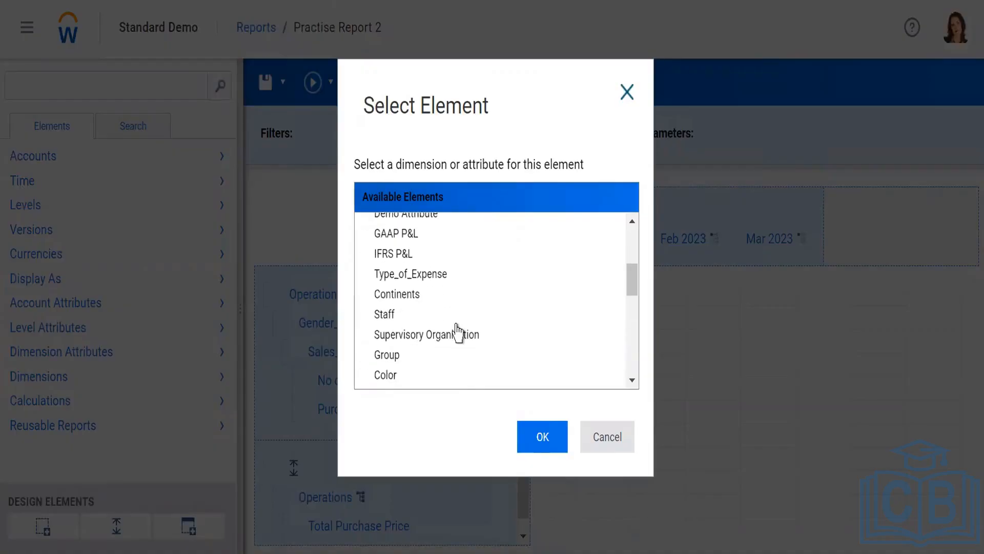
pyautogui.scroll(-2, 457, 333)
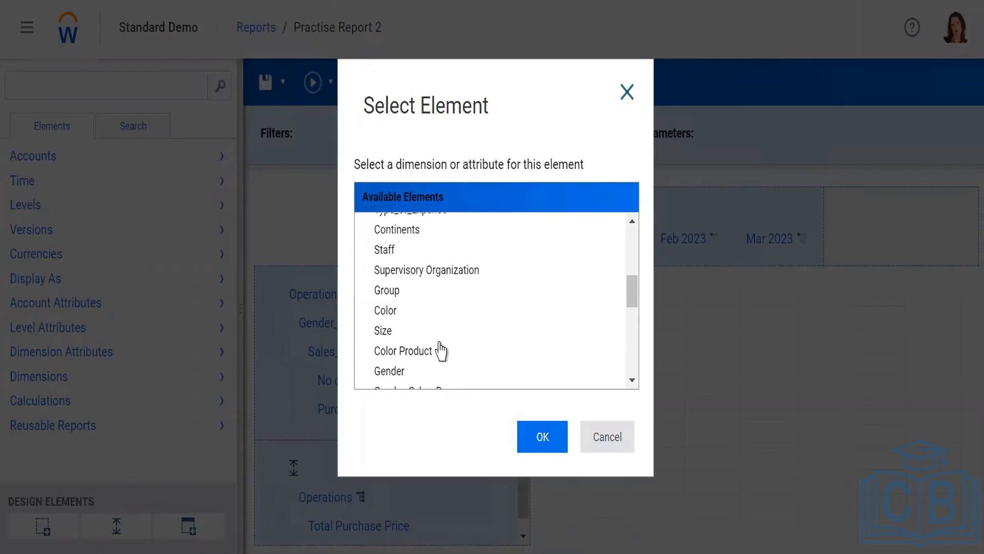
pyautogui.scroll(-2, 440, 351)
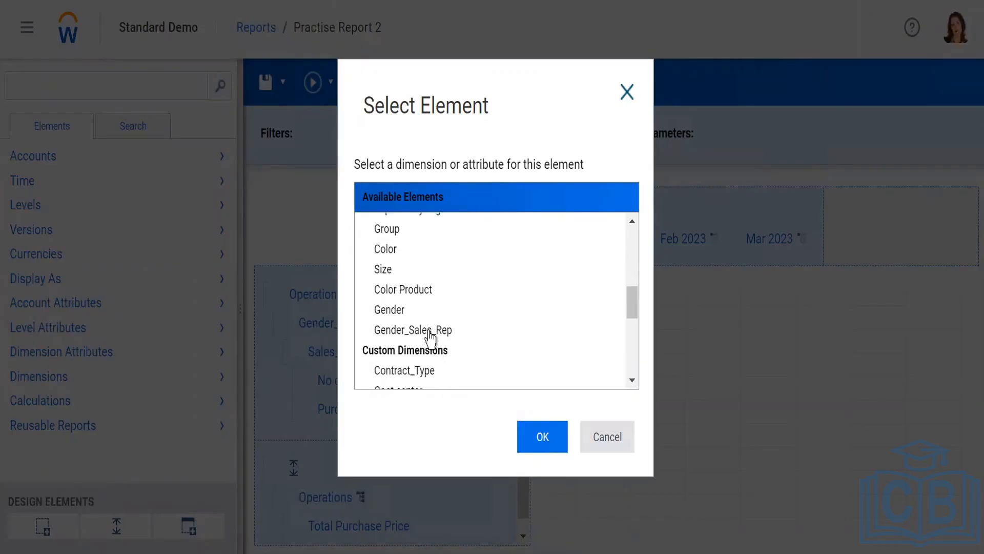
pyautogui.scroll(-5, 430, 338)
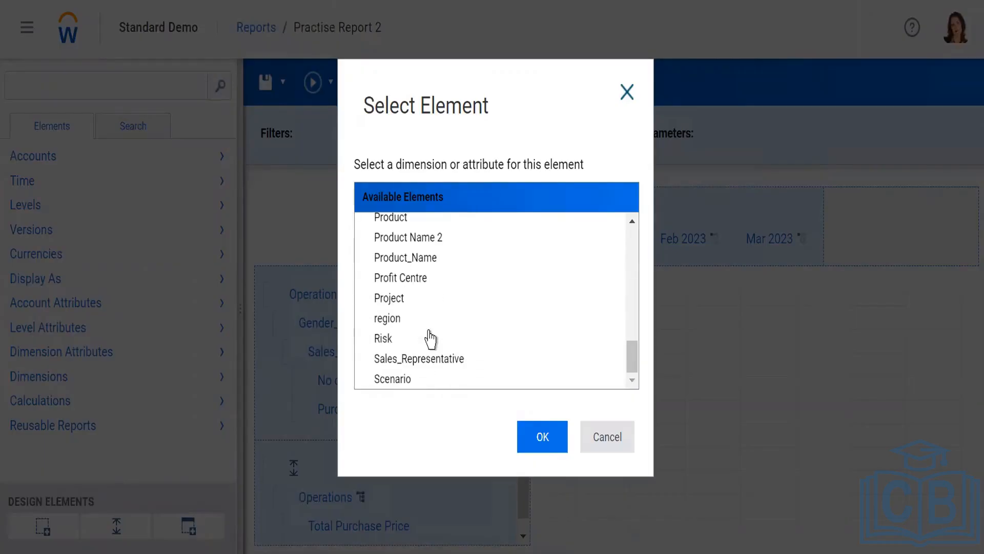
pyautogui.click(418, 361)
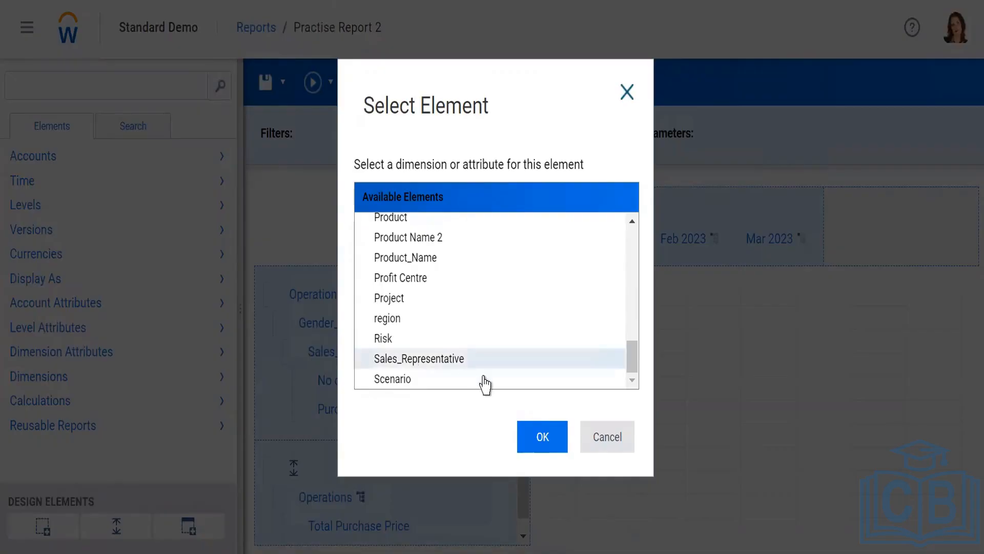
pyautogui.click(543, 447)
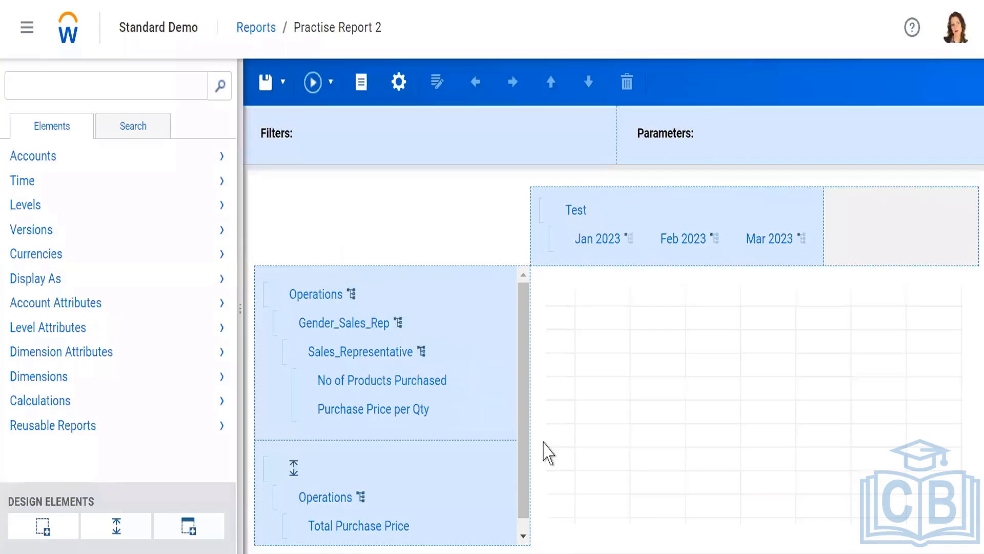
# - Try to save the report with the spacer, and delete the spacer above Operations in the Total Purchase Price segment
pyautogui.click(265, 83)
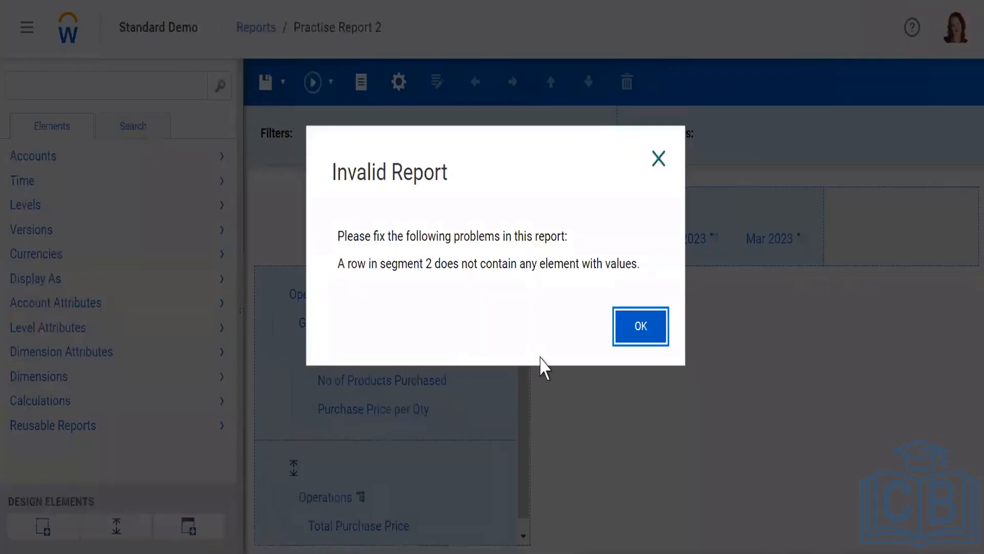
pyautogui.click(640, 329)
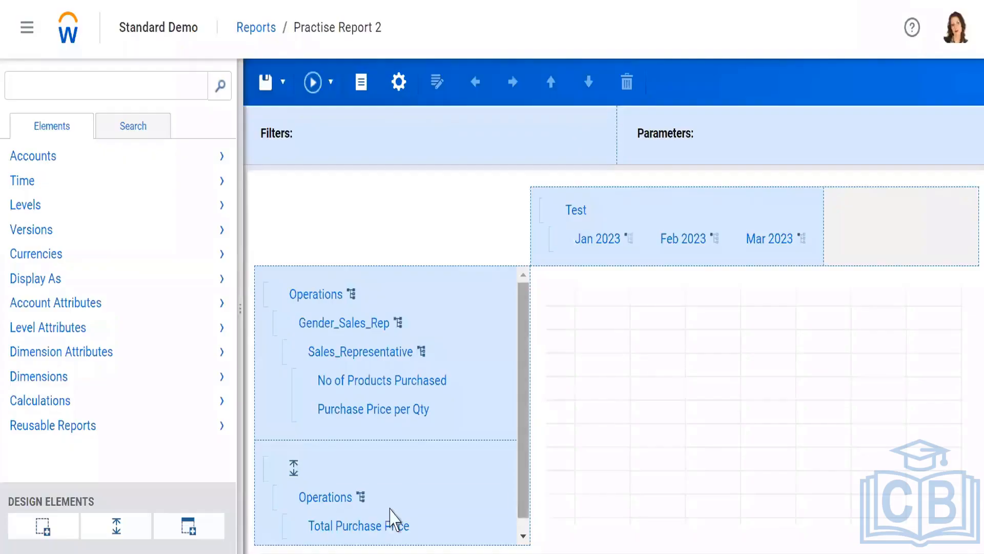
pyautogui.click(295, 467)
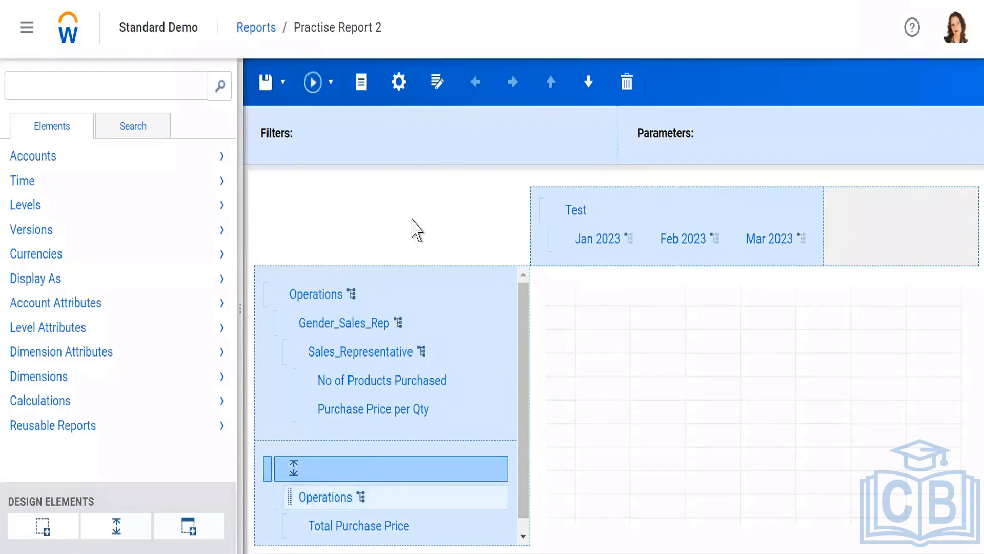
pyautogui.click(627, 82)
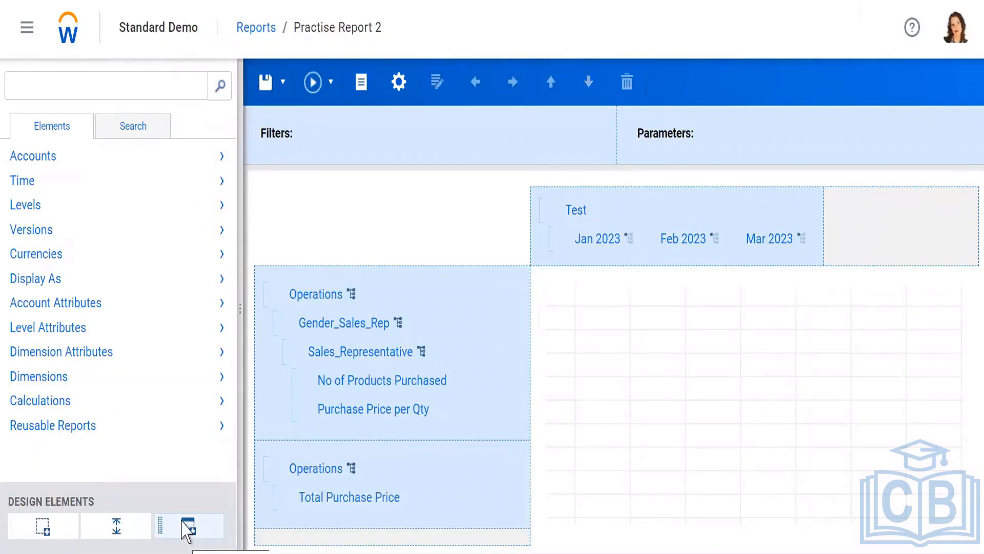
# - Delete the row segment containing Operations and Total Purchase Price
pyautogui.moveTo(183, 521); pyautogui.dragTo(368, 452)
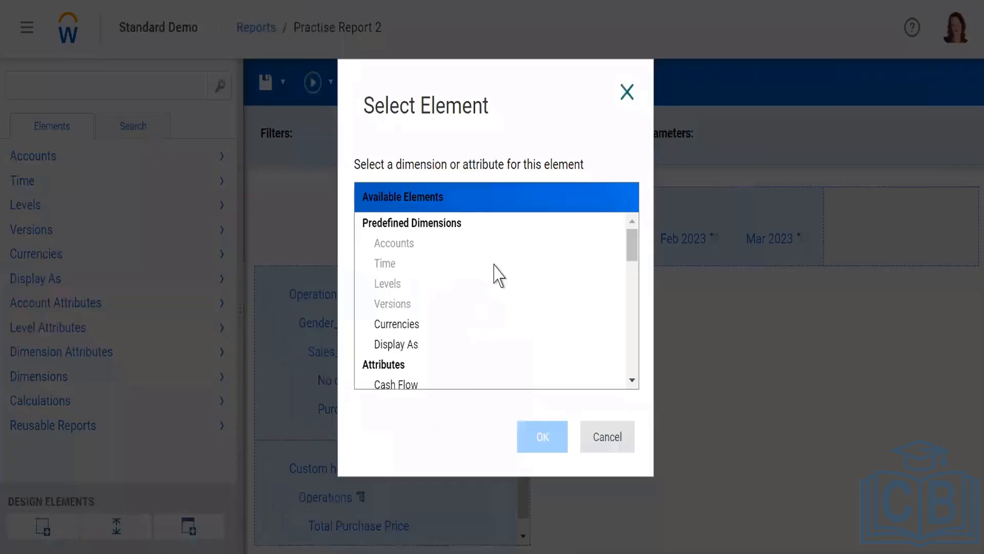
pyautogui.click(627, 92)
pyautogui.click(413, 456)
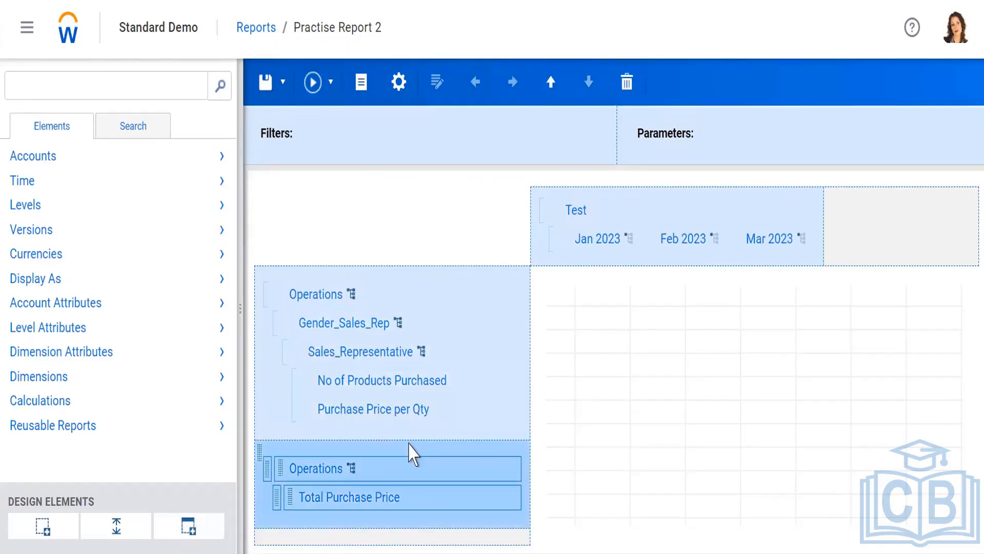
pyautogui.click(626, 85)
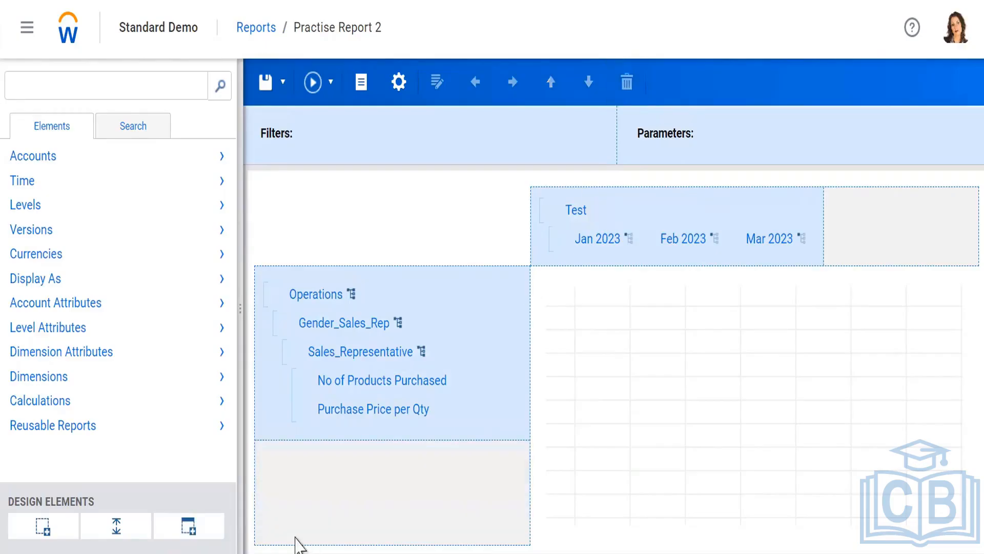
# - Insert a custom header above Operations in the row segment, using the Color Product attribute as its element
pyautogui.moveTo(188, 528); pyautogui.dragTo(315, 280)
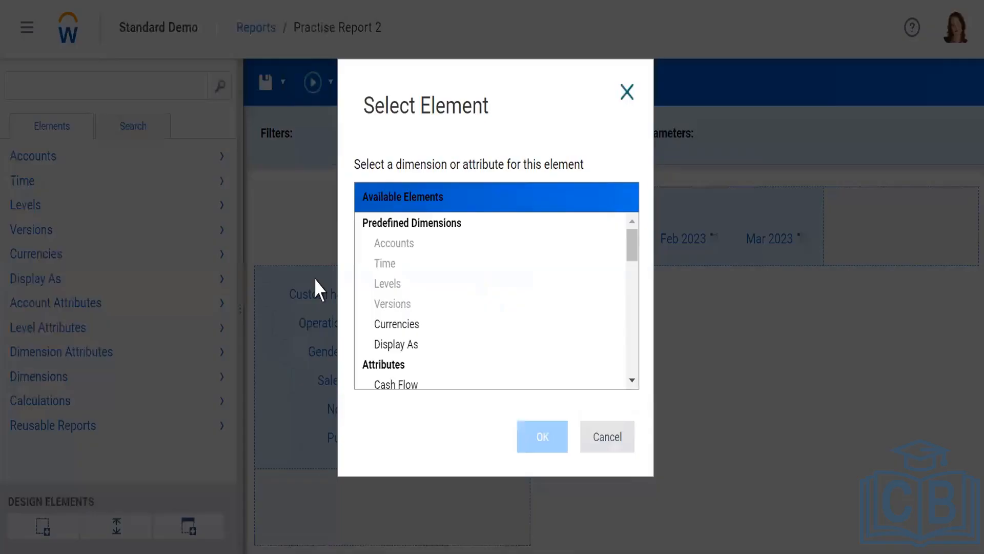
pyautogui.scroll(-3, 450, 305)
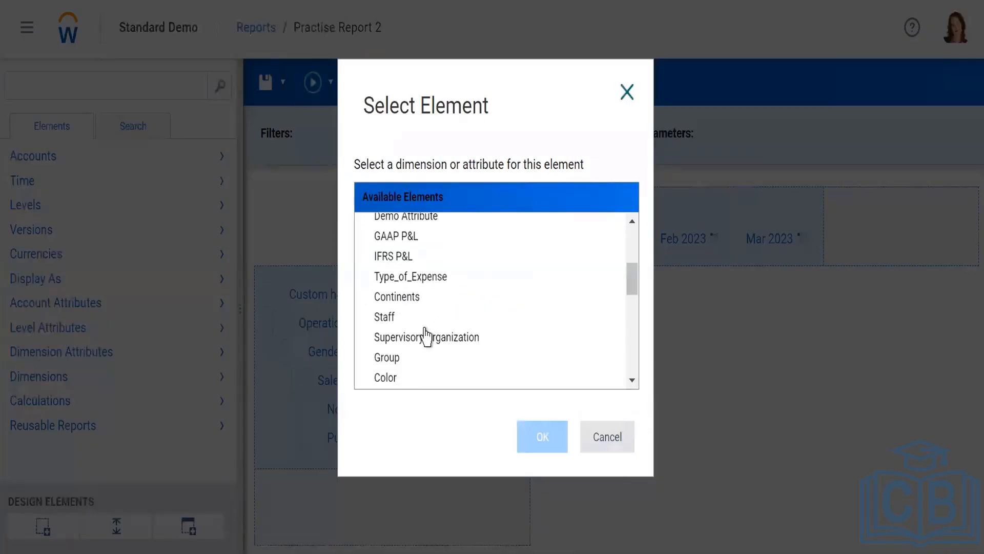
pyautogui.scroll(-5, 425, 335)
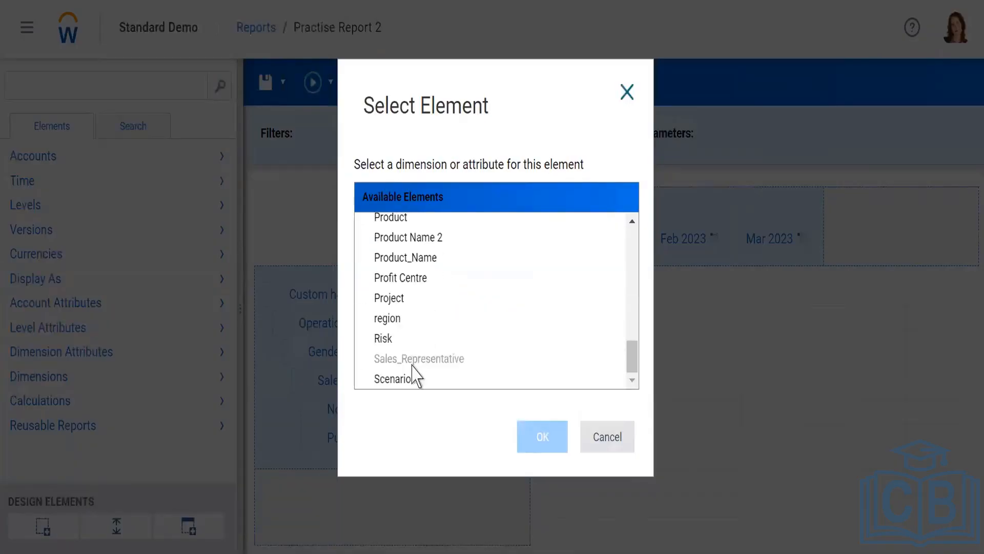
pyautogui.scroll(5, 419, 329)
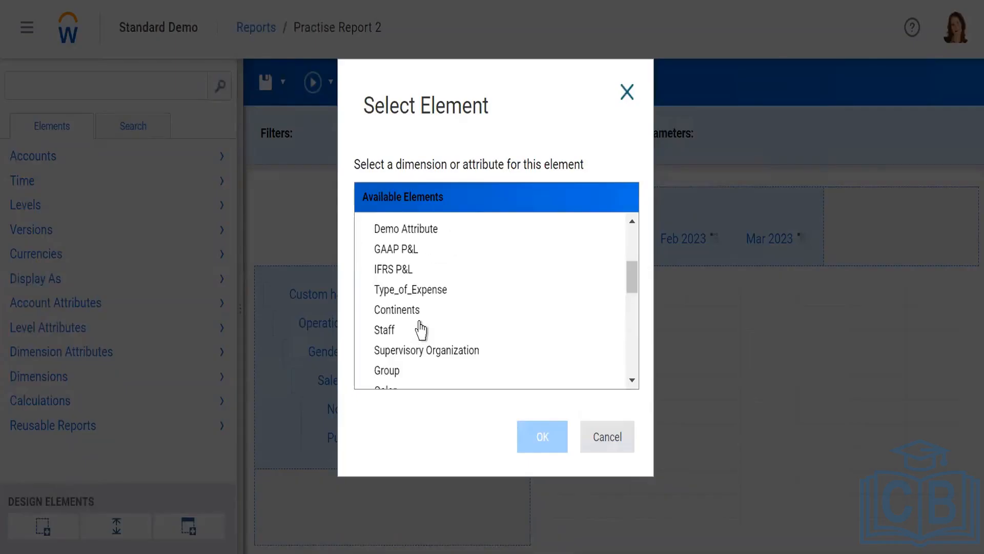
pyautogui.scroll(3, 421, 331)
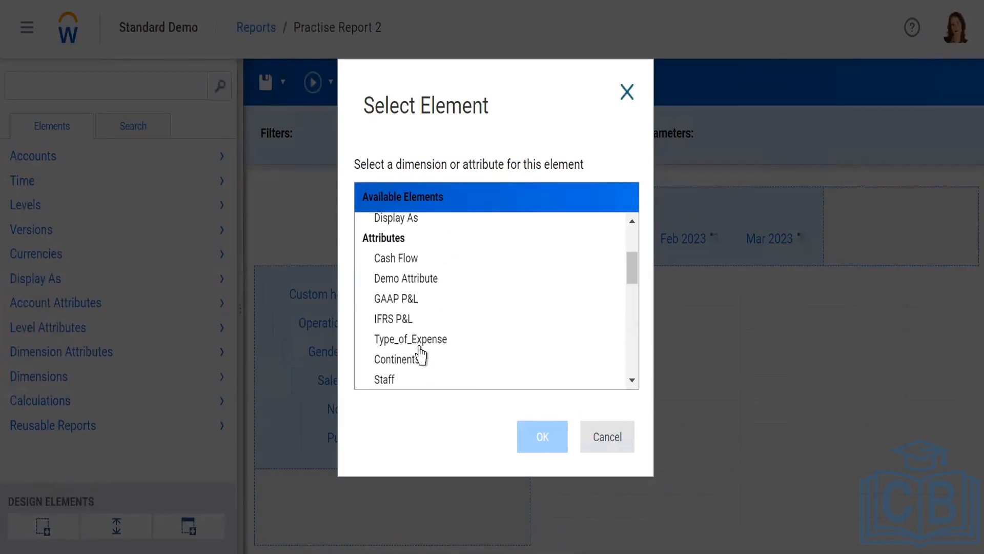
pyautogui.scroll(3, 420, 354)
pyautogui.scroll(-6, 421, 354)
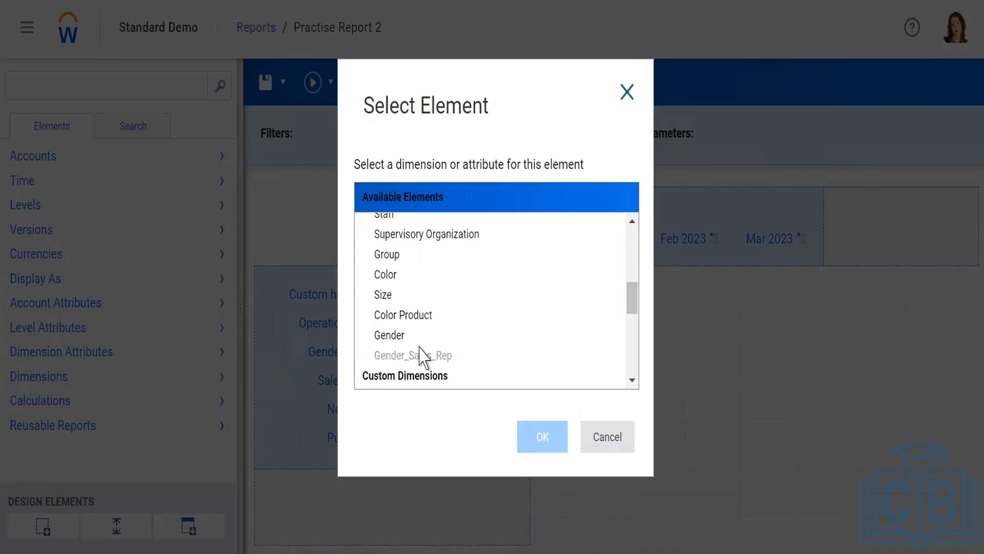
pyautogui.click(390, 335)
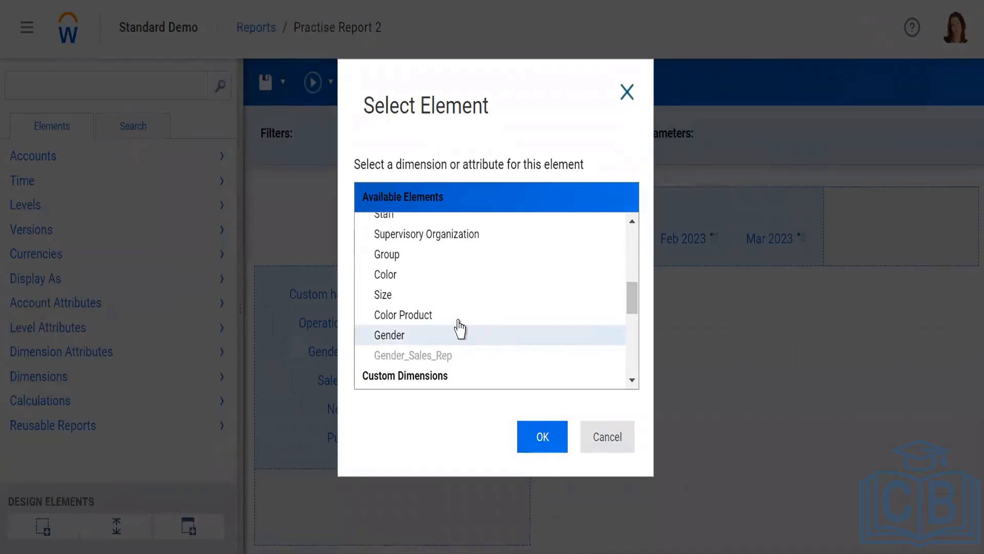
pyautogui.click(417, 314)
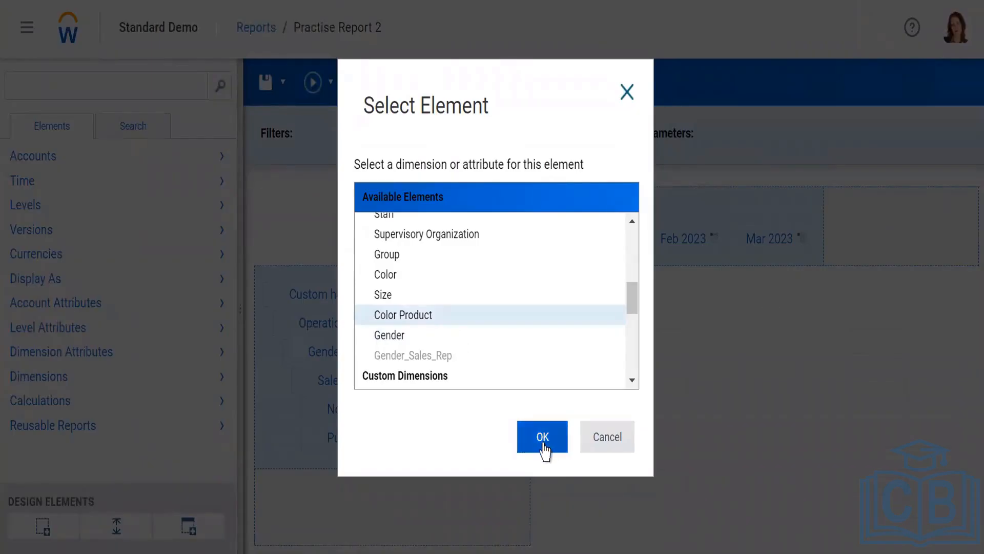
pyautogui.click(542, 444)
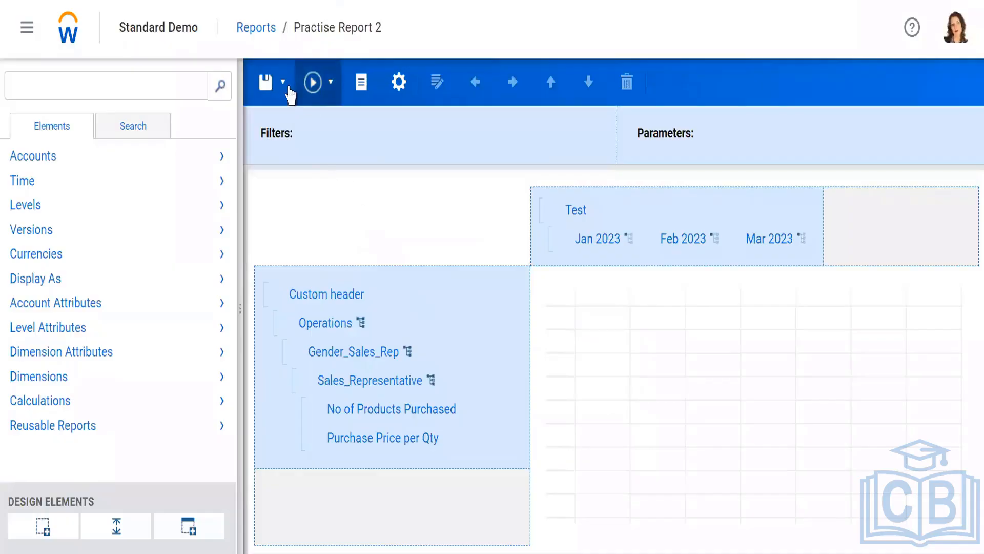
# - Try to save the report and delete the custom header above Operations
pyautogui.click(264, 83)
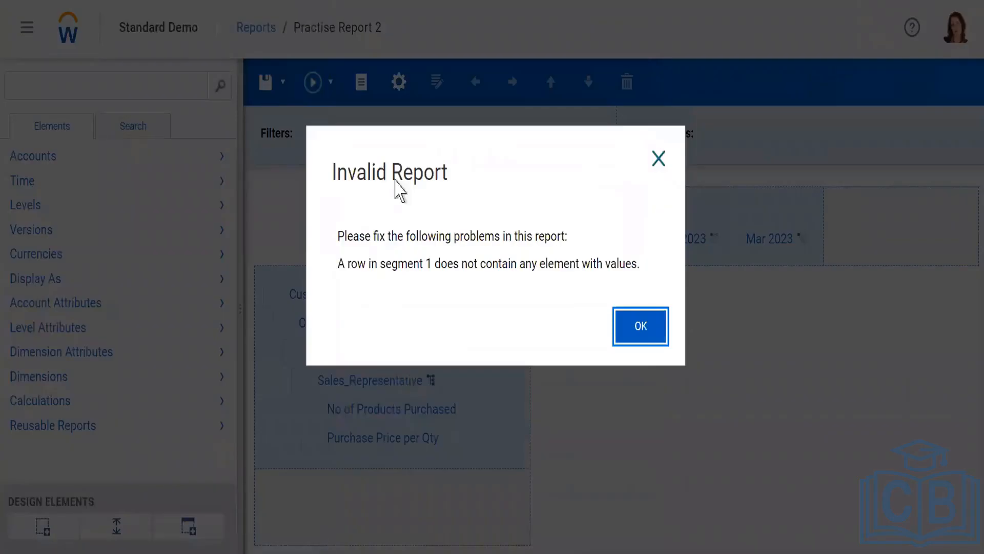
pyautogui.click(649, 337)
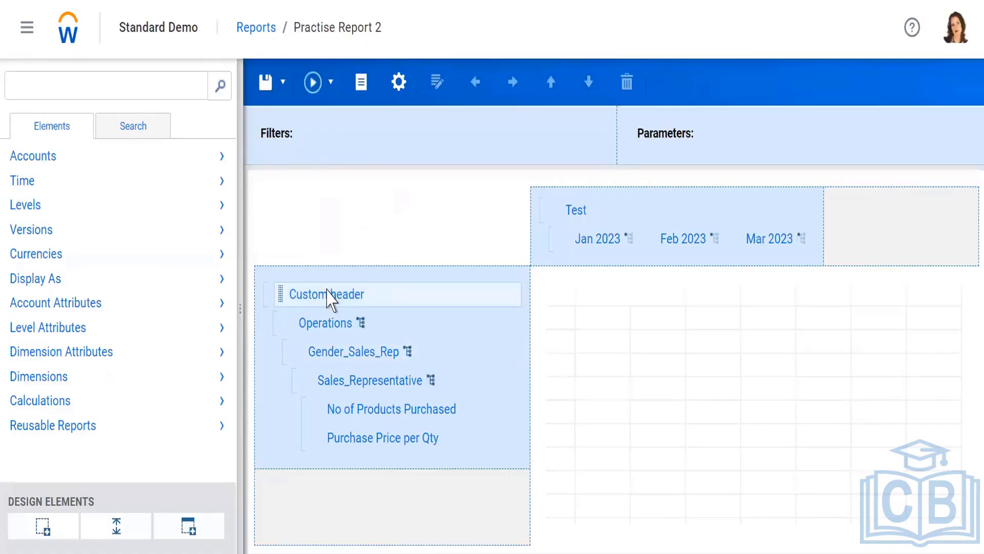
pyautogui.click(328, 297)
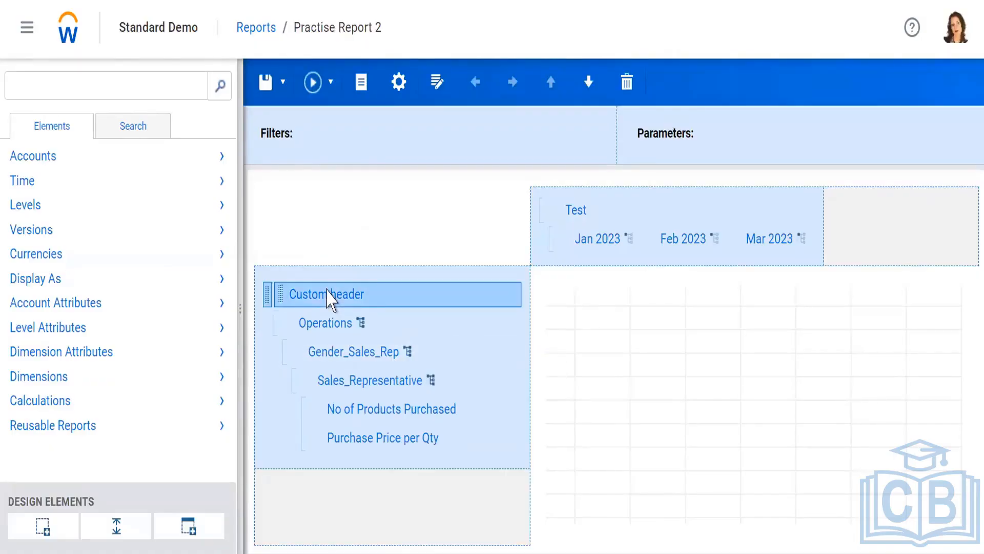
pyautogui.click(627, 83)
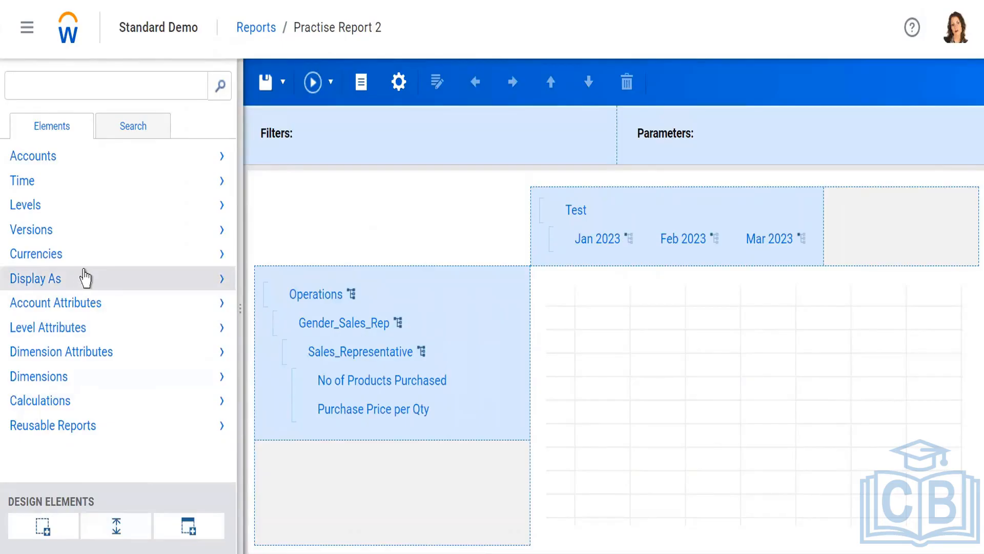
# - Remove the second row segment with Operations and Total Purchase Price from the report layout
pyautogui.click(37, 262)
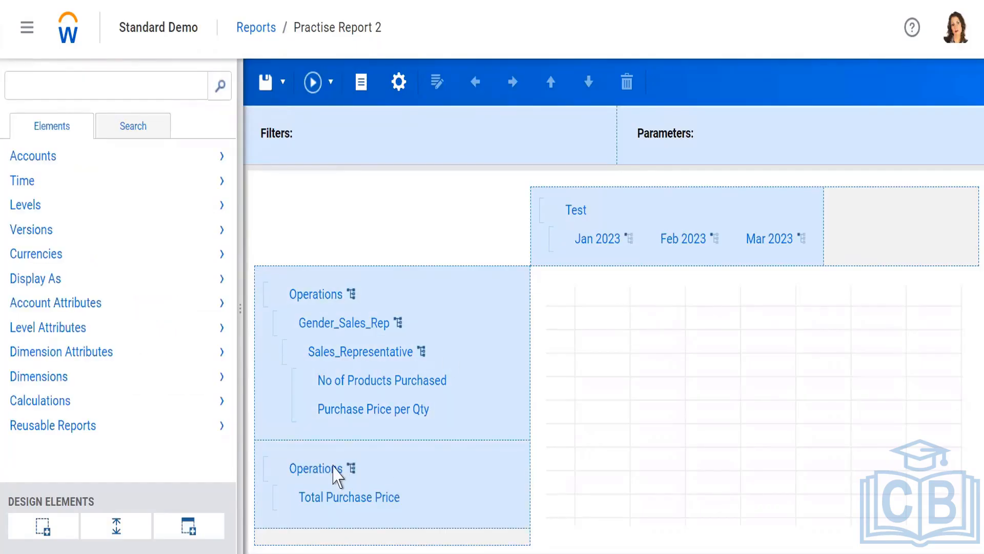
pyautogui.click(410, 459)
pyautogui.click(626, 81)
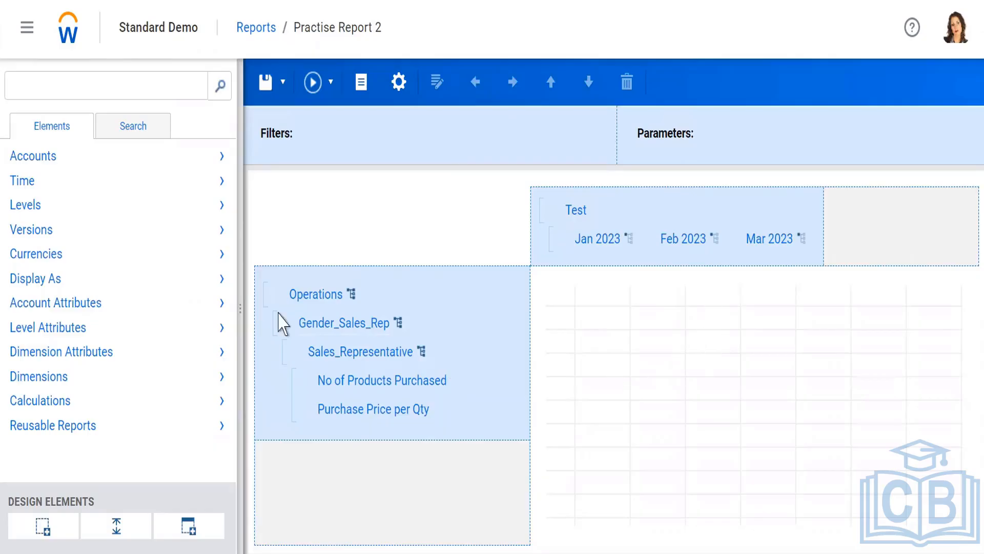
# - Look through the currencies available as report elements and return to the element categories
pyautogui.click(37, 257)
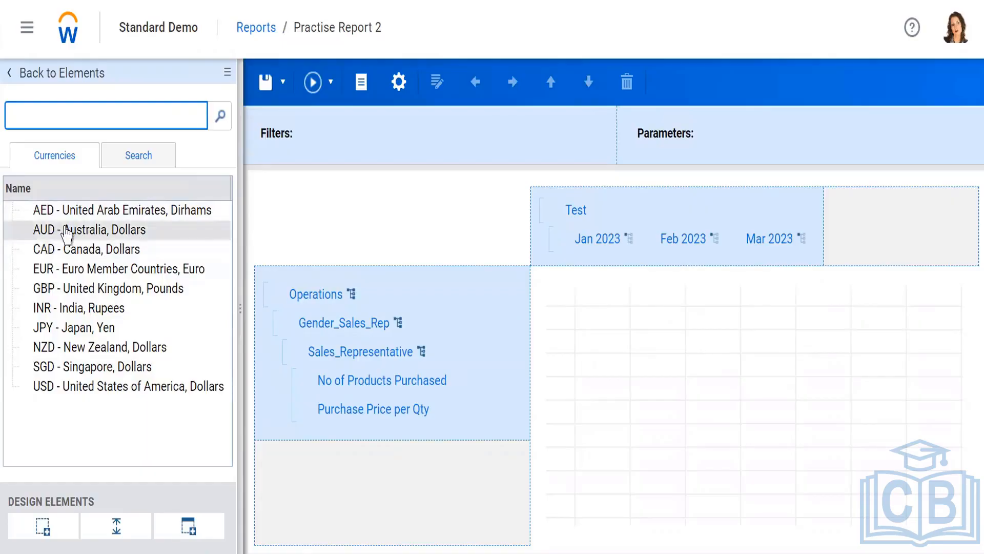
pyautogui.moveTo(67, 233); pyautogui.dragTo(160, 246)
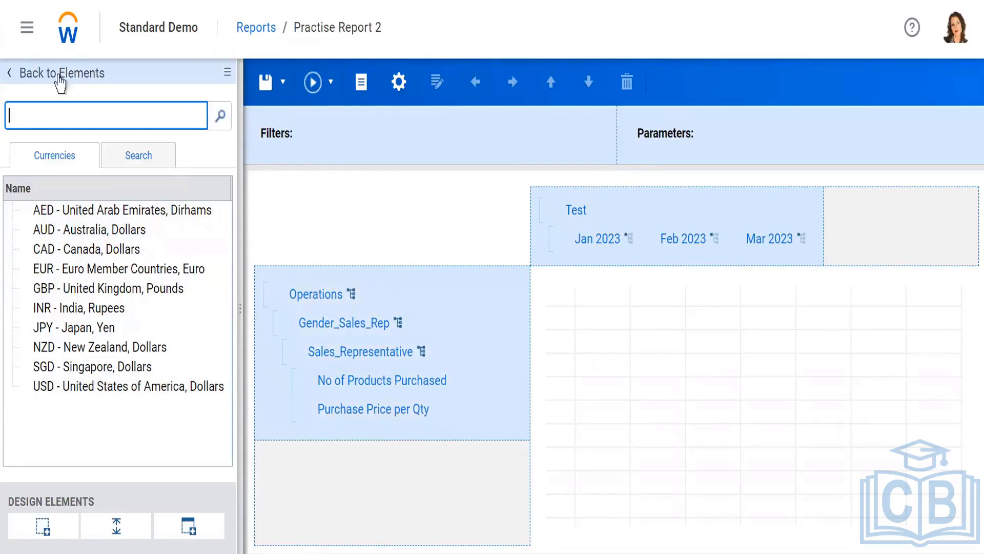
pyautogui.click(11, 74)
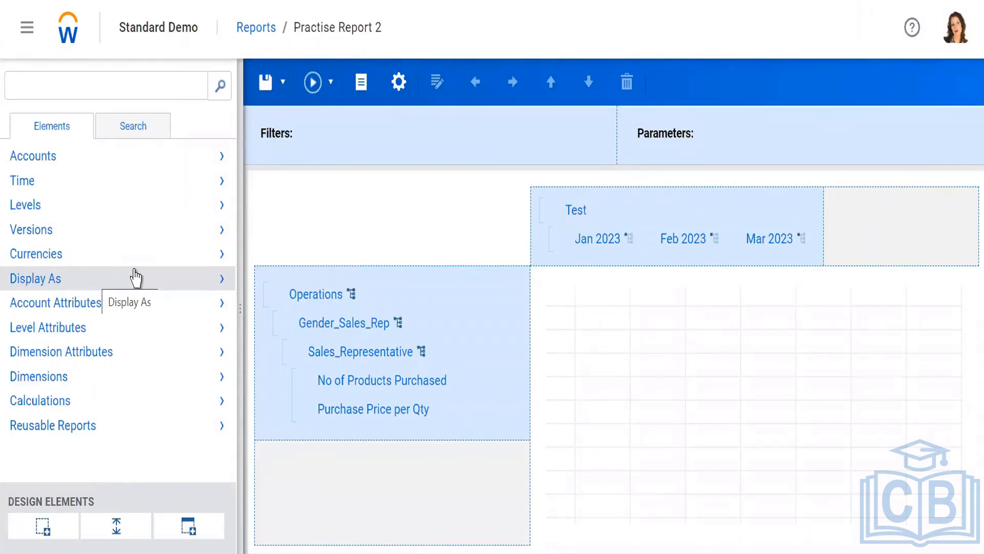
# - Add the Value display option beneath the Jan, Feb and Mar 2023 columns and run the report
pyautogui.click(35, 281)
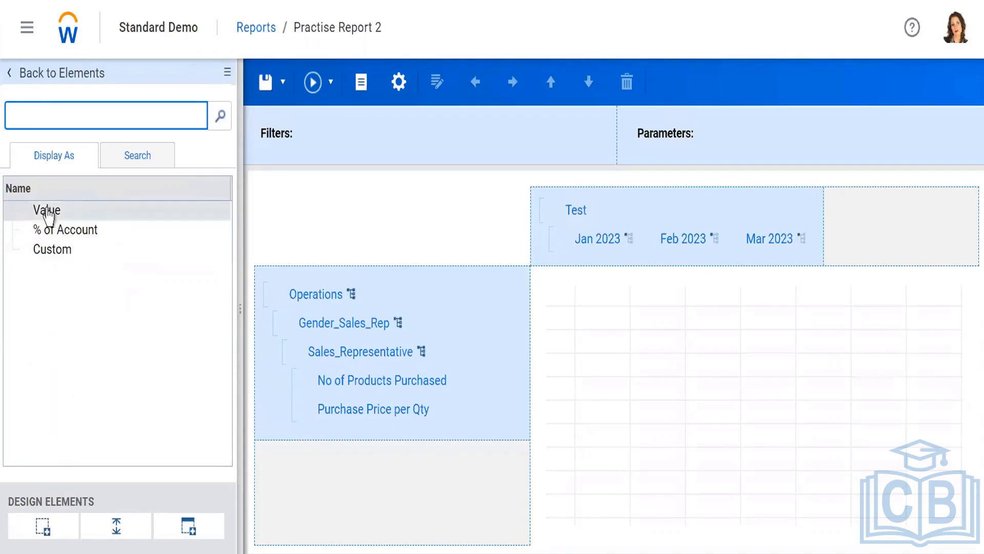
pyautogui.moveTo(46, 213); pyautogui.dragTo(606, 254)
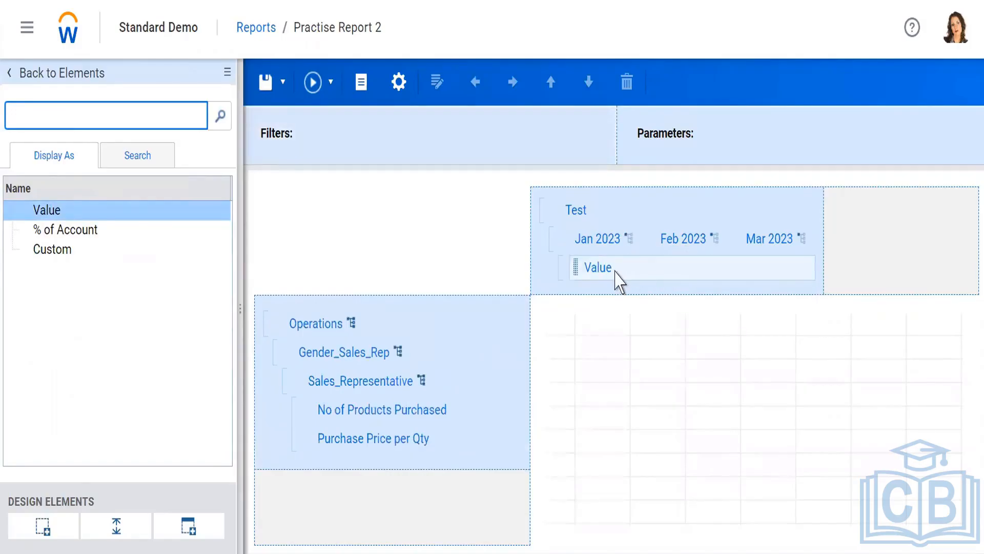
pyautogui.rightClick(616, 271)
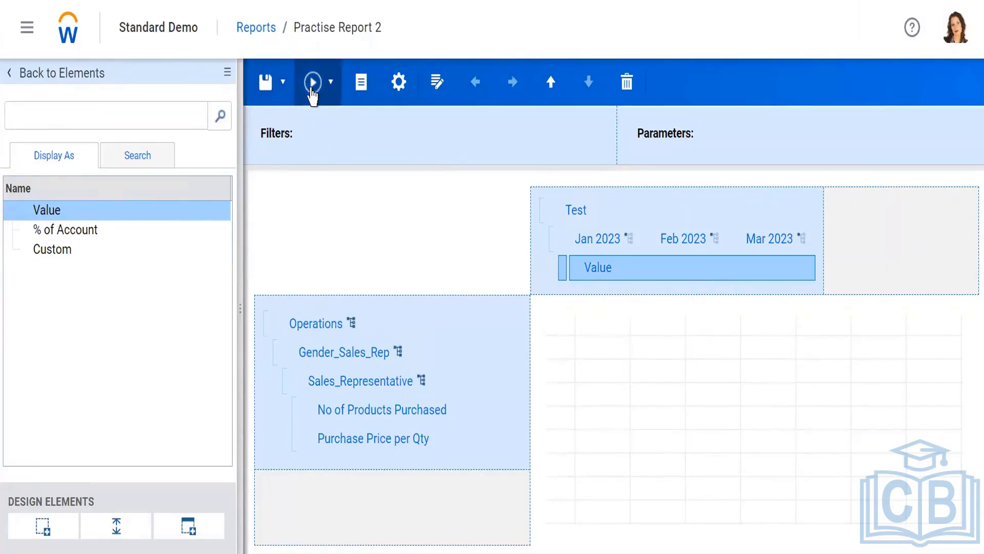
pyautogui.click(311, 91)
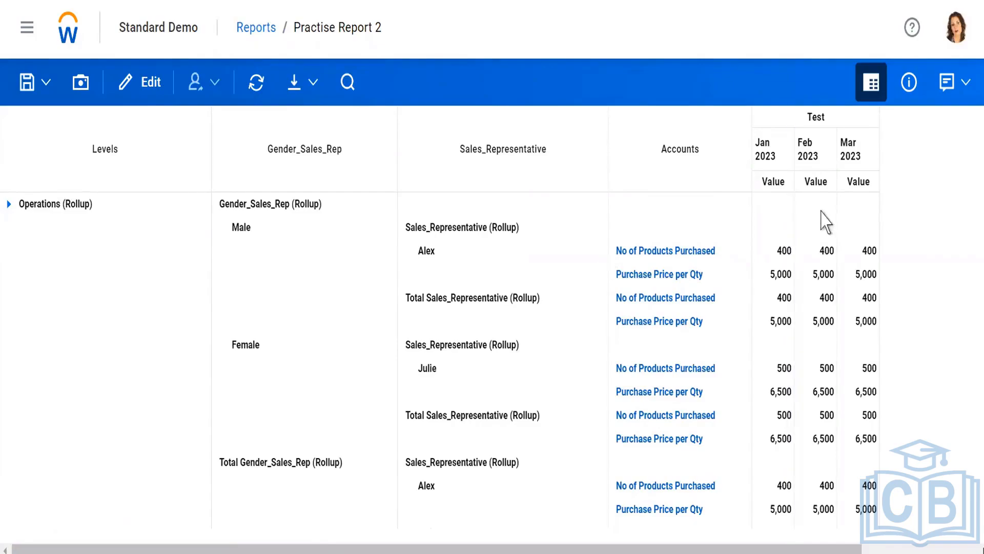
# - Reopen the report for editing, move Value above the months, and delete Jan 2023, Feb 2023 and Mar 2023 from the columns
pyautogui.click(121, 88)
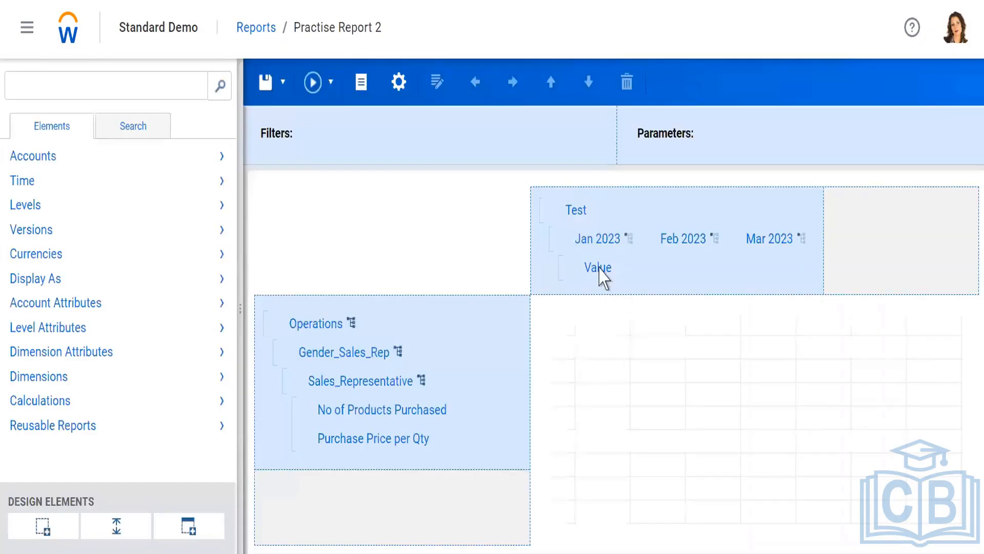
pyautogui.moveTo(599, 267); pyautogui.dragTo(575, 254)
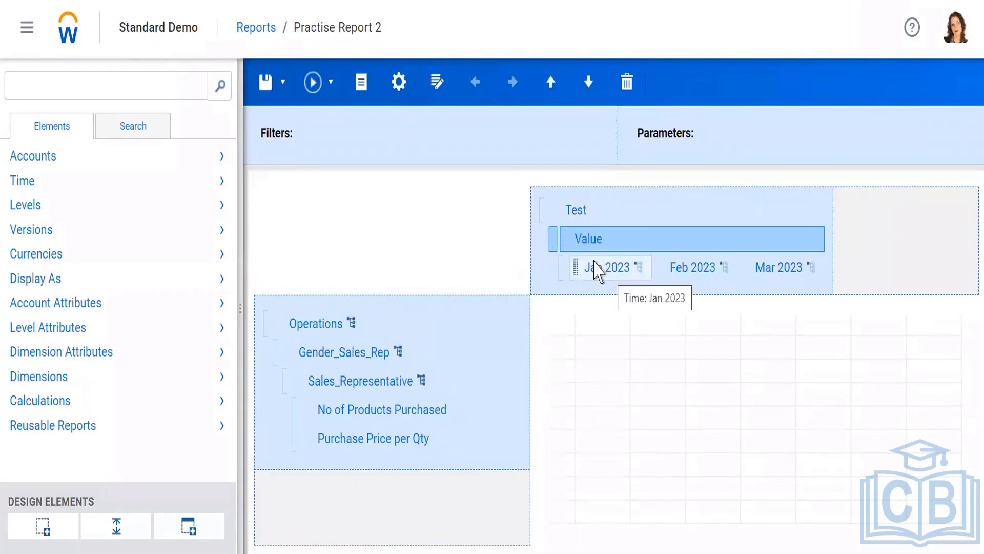
pyautogui.rightClick(594, 262)
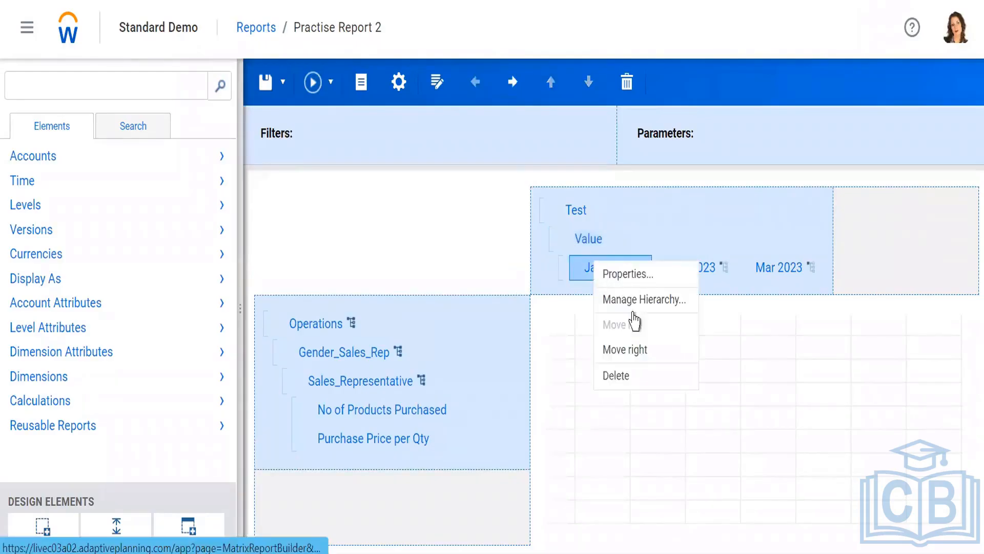
pyautogui.click(616, 375)
pyautogui.rightClick(605, 274)
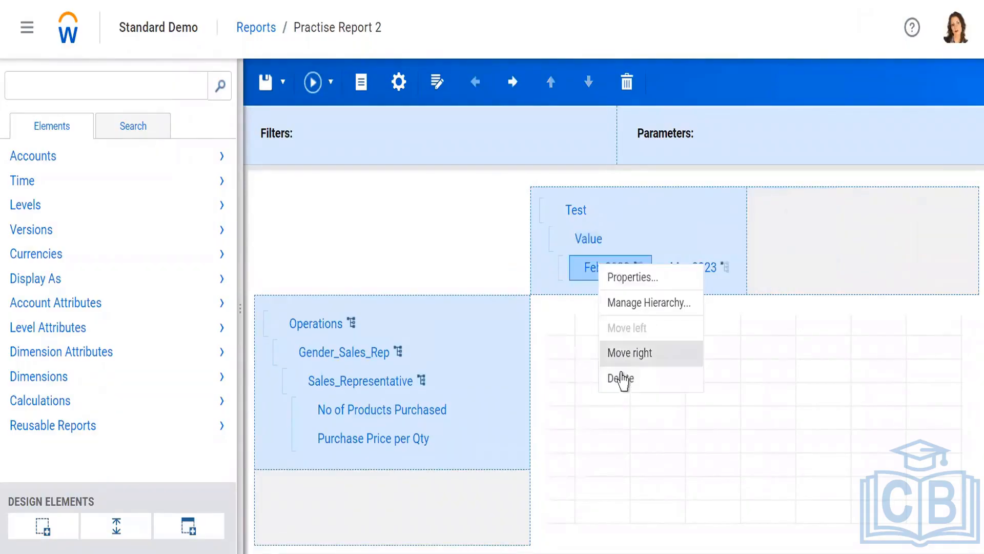
pyautogui.click(623, 379)
pyautogui.rightClick(600, 269)
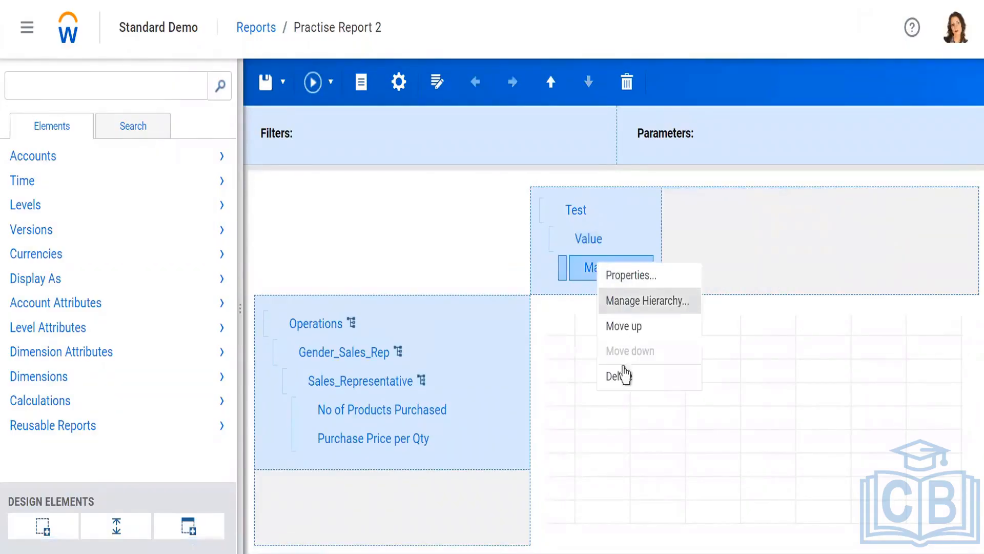
pyautogui.click(620, 377)
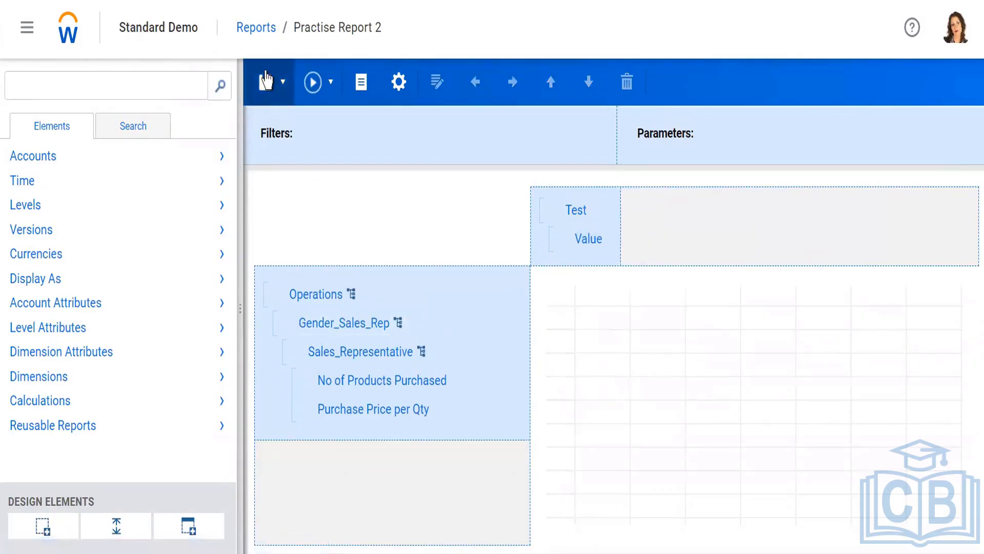
# - Run the report, examine the values for each sales representative by gender, and return to the report design
pyautogui.click(312, 85)
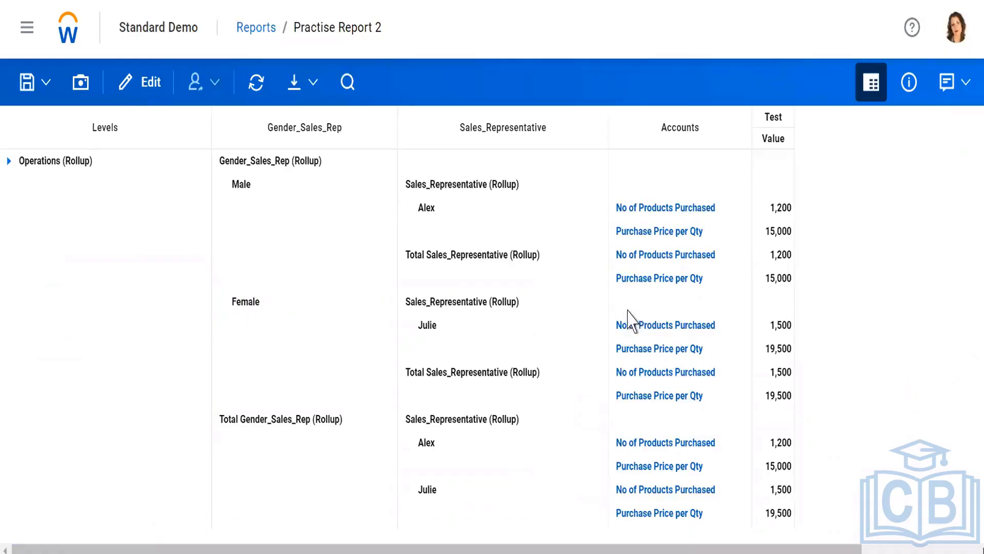
pyautogui.scroll(-1, 629, 319)
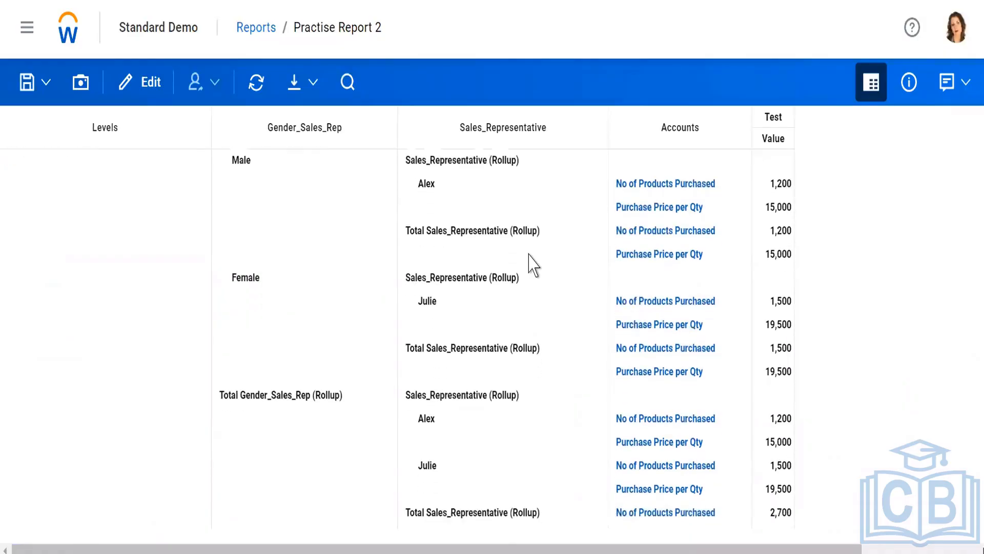
pyautogui.scroll(-1, 533, 264)
pyautogui.scroll(2, 564, 269)
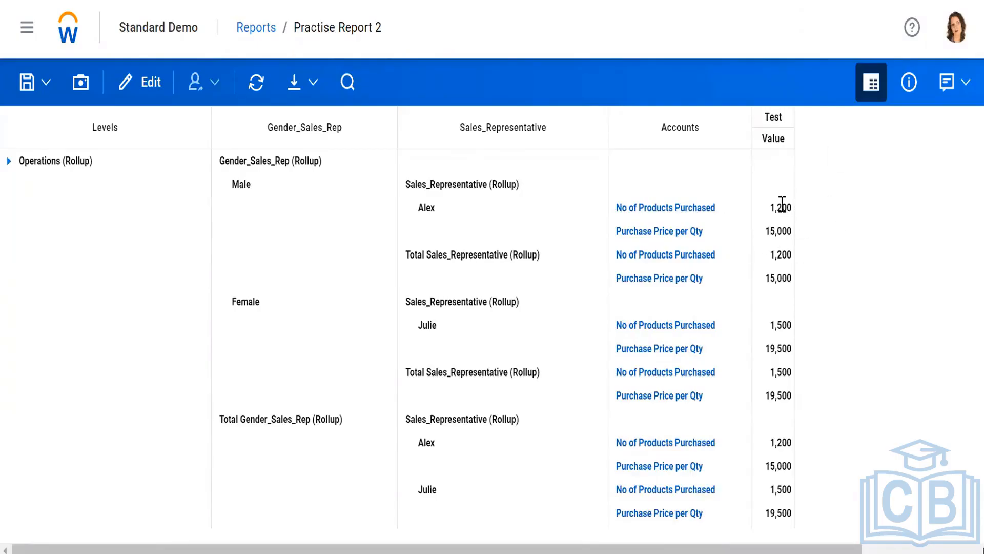
pyautogui.click(132, 83)
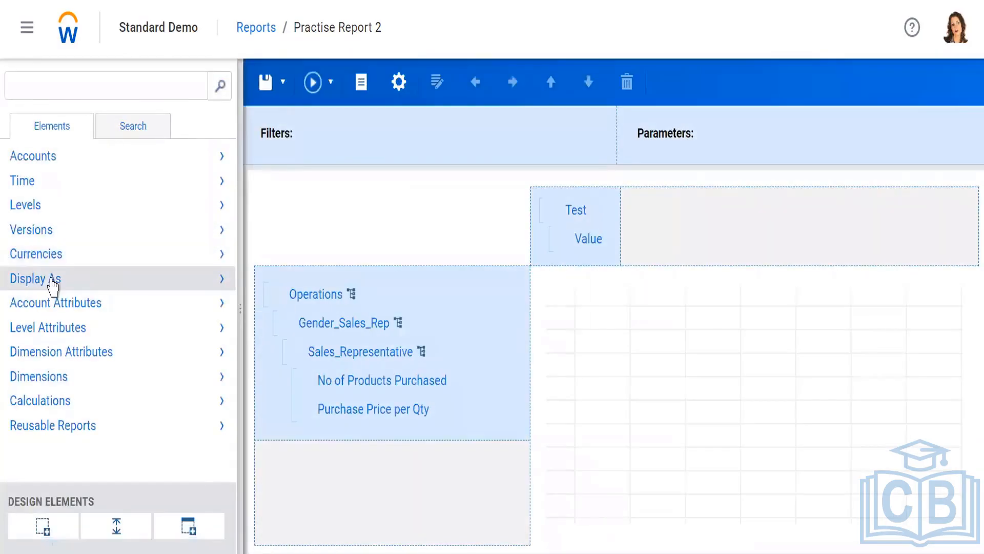
# - Add the % of Account display option before Value beneath the Test header and open its element properties
pyautogui.click(51, 281)
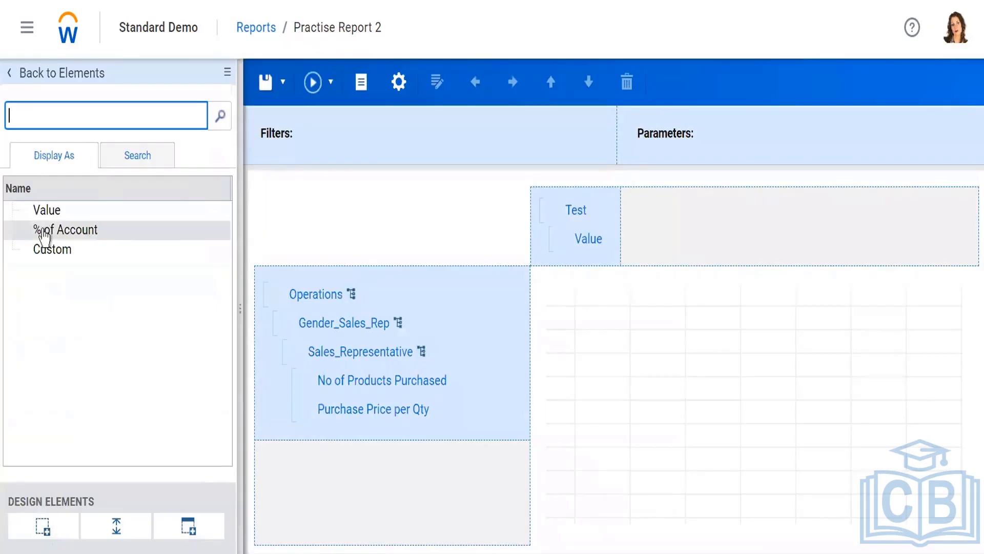
pyautogui.moveTo(41, 230); pyautogui.dragTo(617, 244)
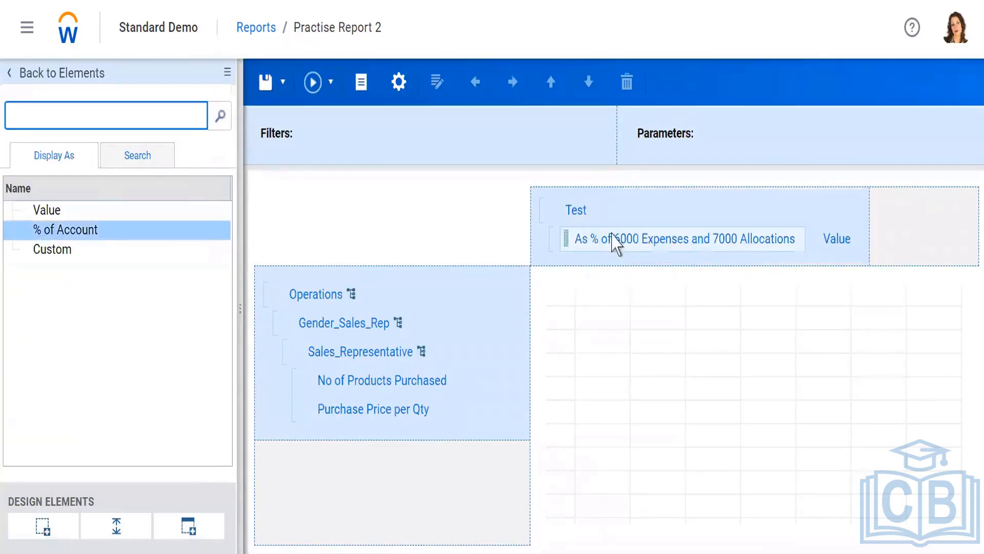
pyautogui.rightClick(638, 244)
pyautogui.click(673, 251)
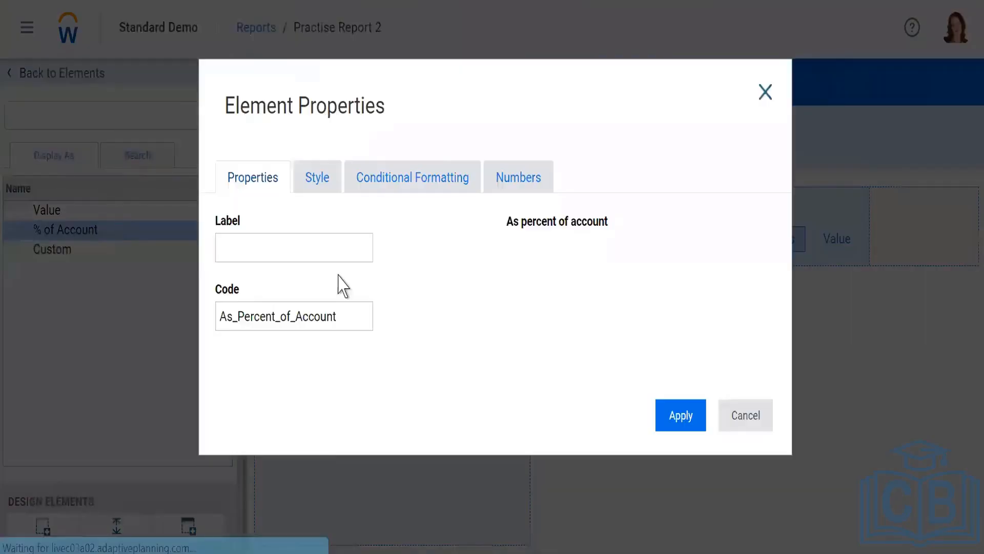
pyautogui.click(266, 325)
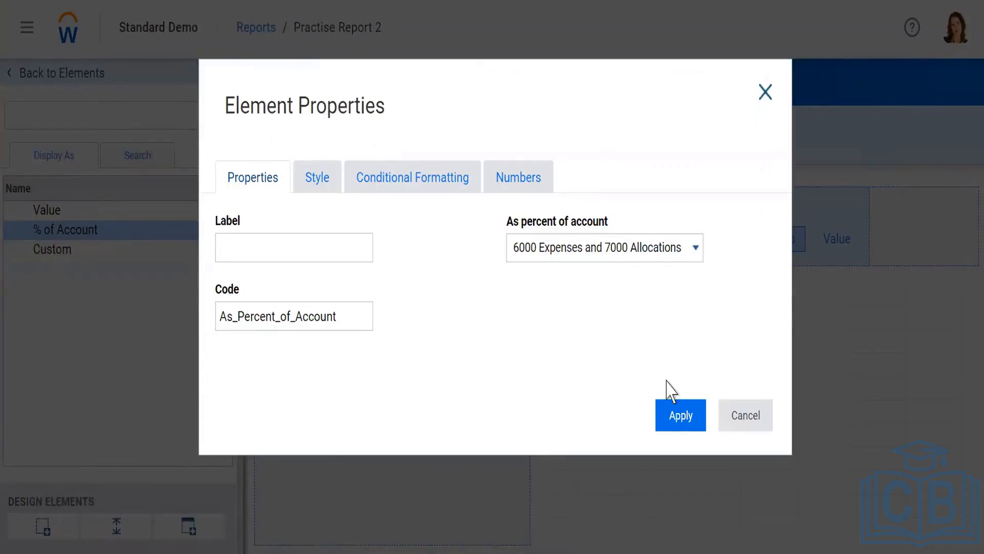
# - Set the percent-of-account basis to Total Purchase Price from the CF Cube Practise accounts and apply it
pyautogui.click(696, 252)
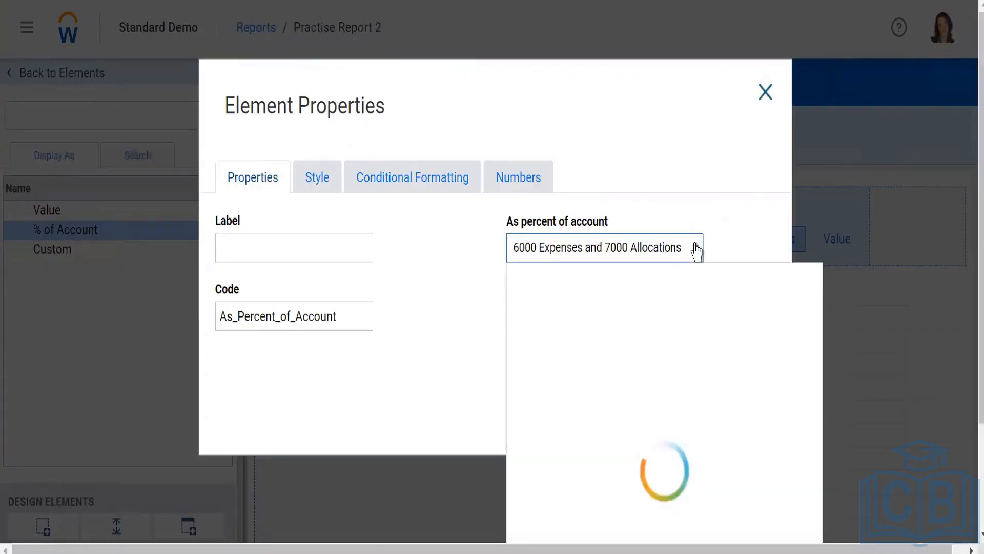
pyautogui.scroll(-1, 584, 477)
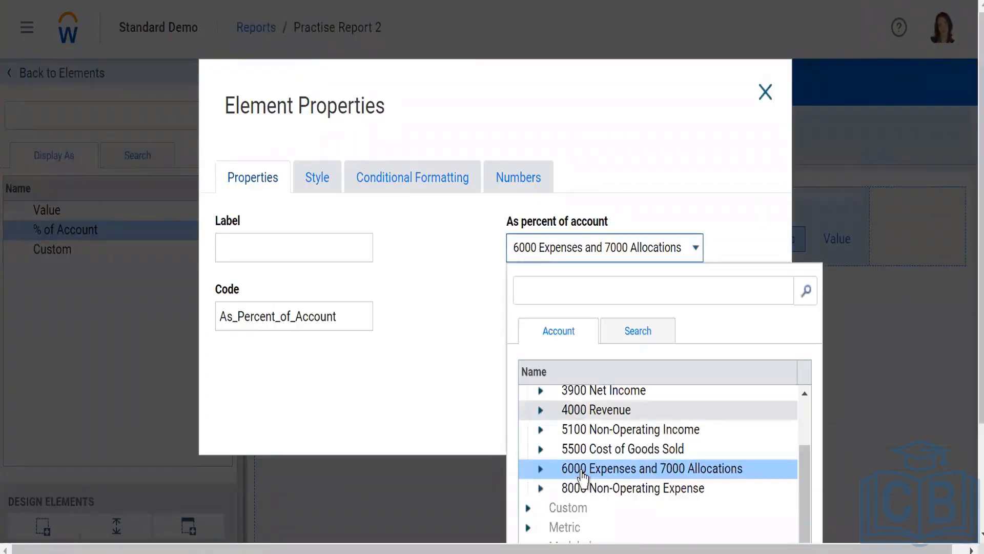
pyautogui.scroll(1, 591, 474)
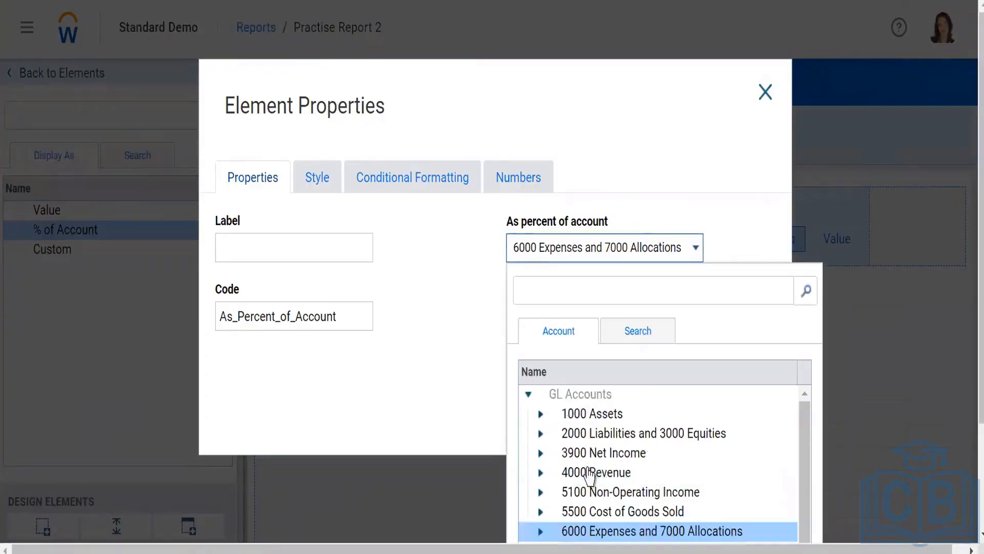
pyautogui.scroll(-1, 590, 477)
pyautogui.scroll(1, 590, 471)
pyautogui.scroll(-1, 589, 476)
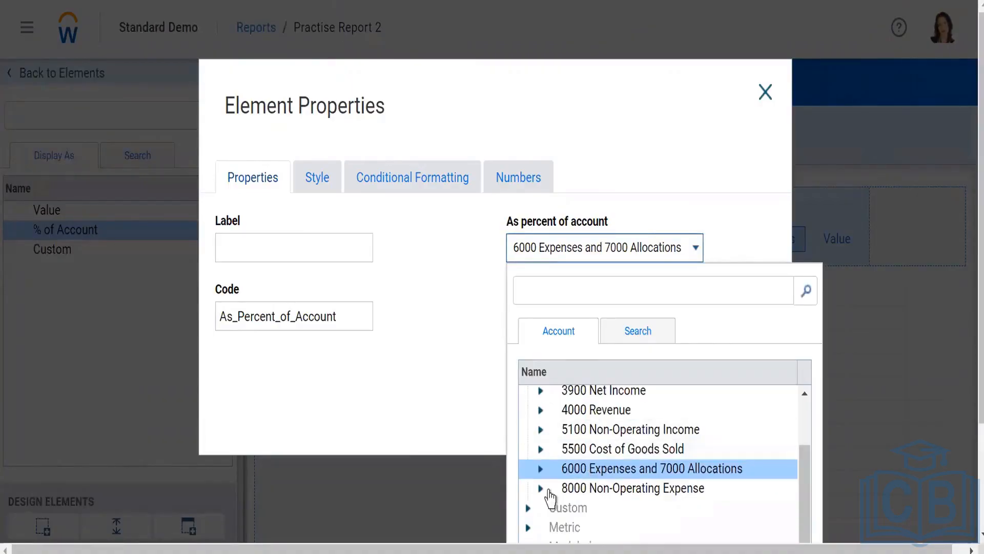
pyautogui.scroll(1, 538, 421)
pyautogui.click(529, 394)
pyautogui.scroll(-2, 564, 477)
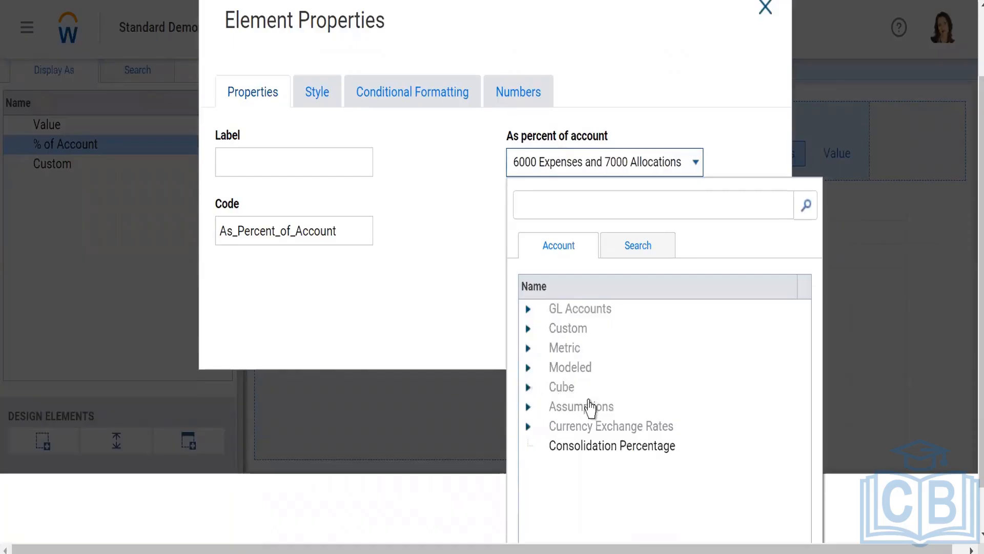
pyautogui.click(531, 388)
pyautogui.scroll(-4, 605, 411)
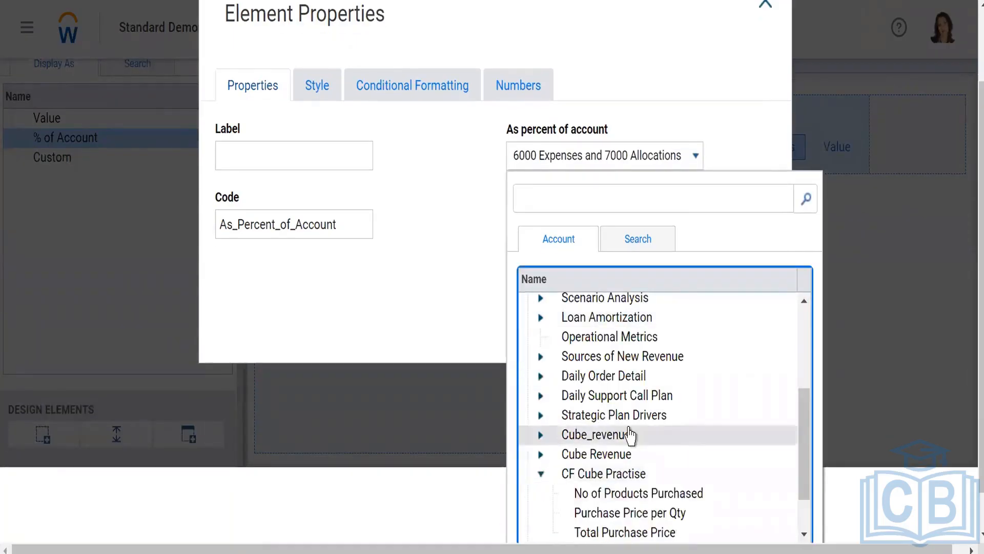
pyautogui.scroll(-1, 631, 451)
pyautogui.click(600, 475)
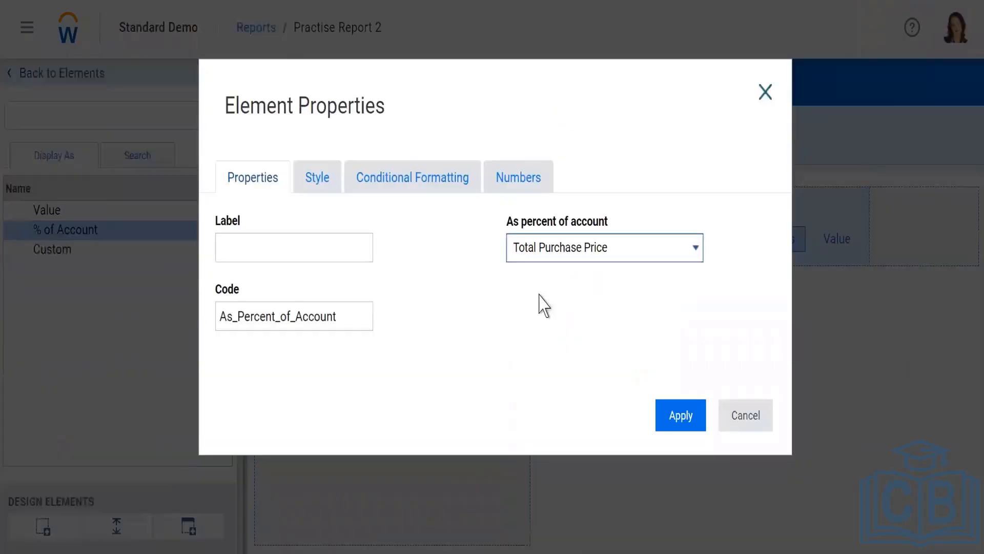
pyautogui.click(680, 415)
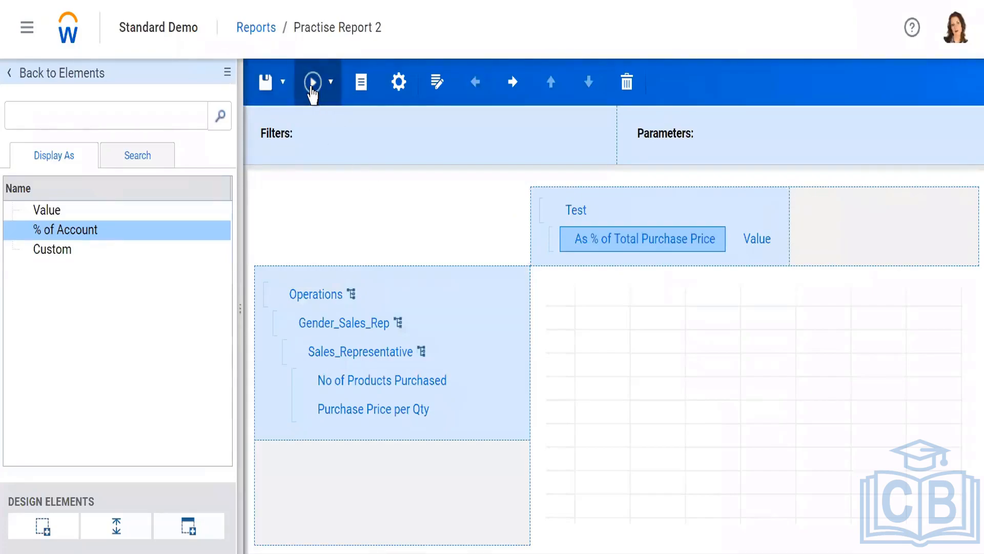
# - Run the report, inspect the first As % of Total Purchase Price cells, and return to the report design
pyautogui.click(312, 88)
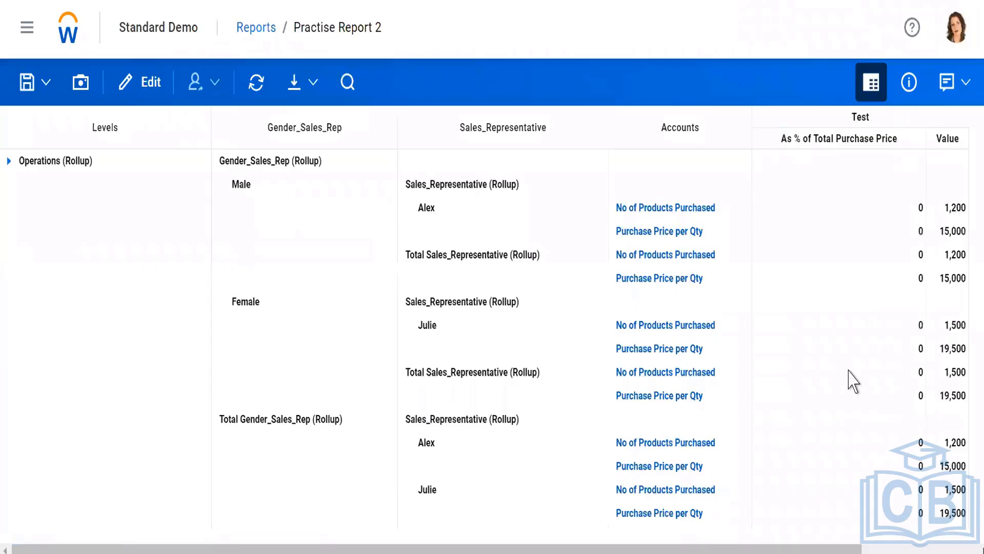
pyautogui.click(921, 206)
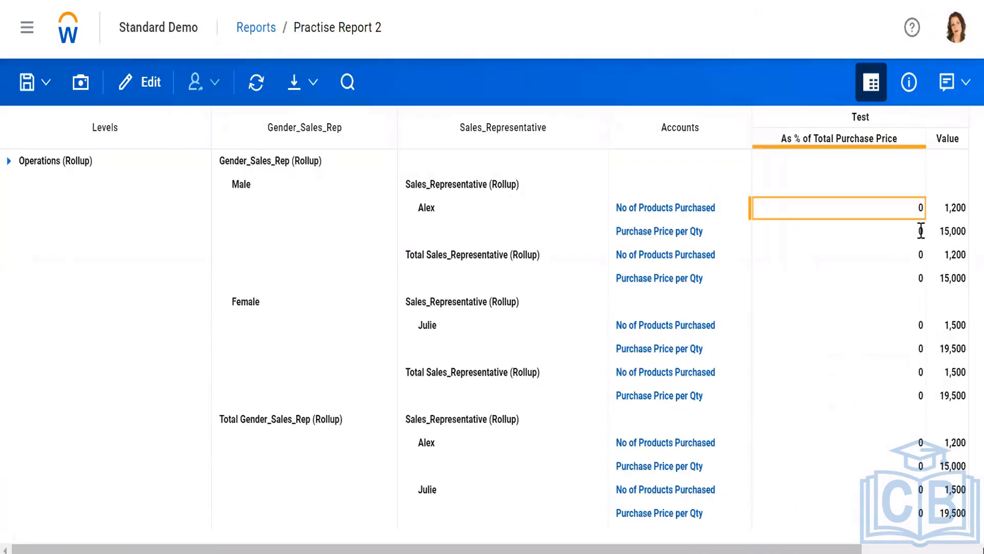
pyautogui.click(922, 231)
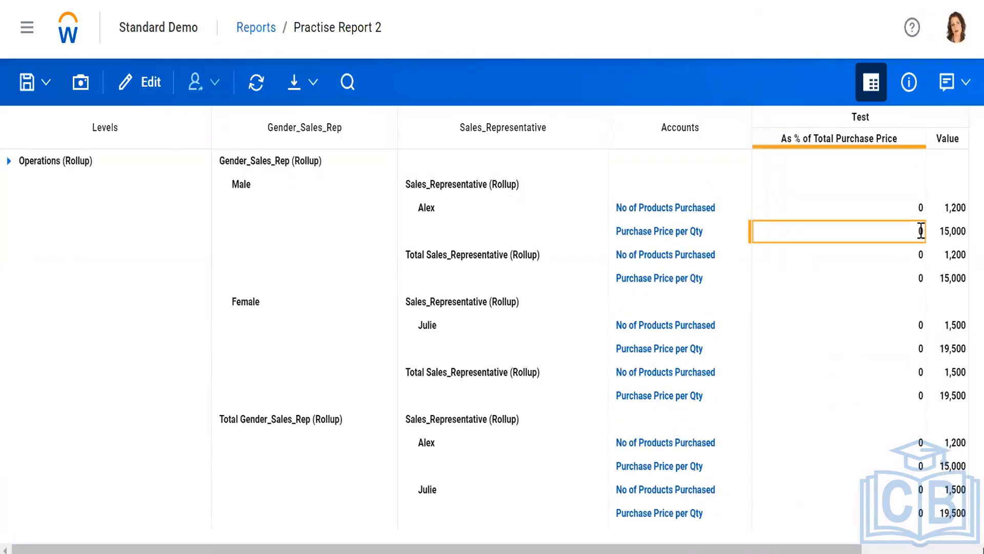
pyautogui.click(141, 82)
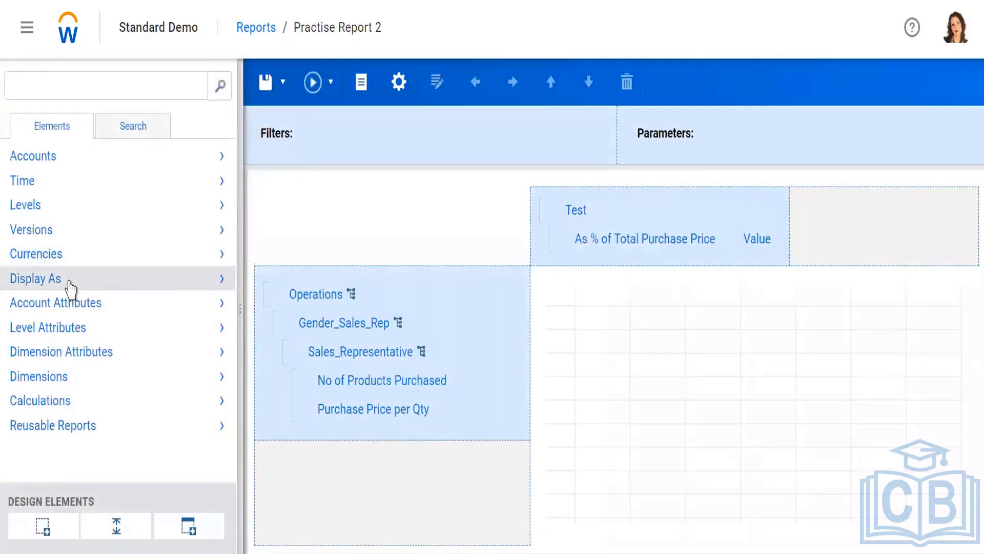
# - Add the Custom display option after Value beneath Test and clear its default formula in the Formula Assistant
pyautogui.click(70, 283)
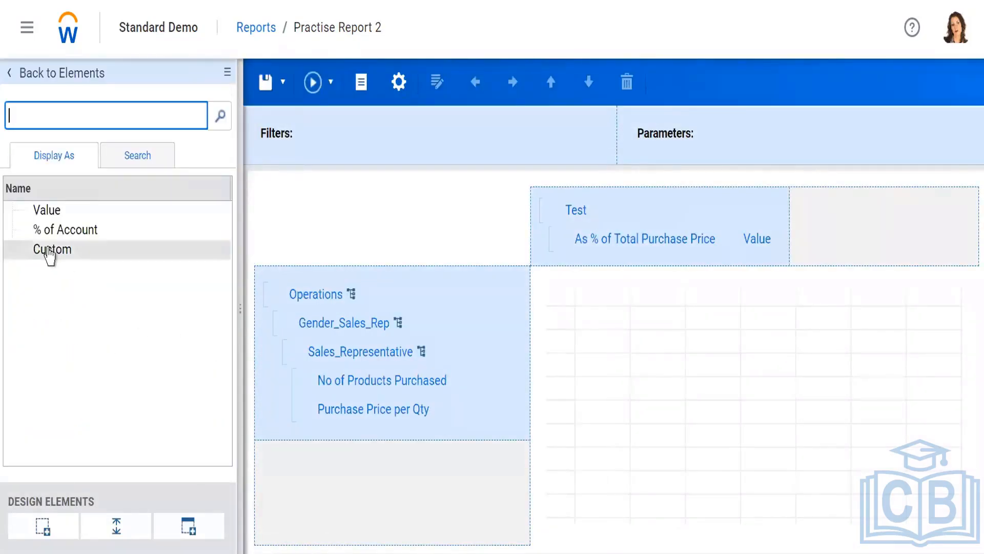
pyautogui.moveTo(49, 255); pyautogui.dragTo(775, 246)
pyautogui.rightClick(820, 251)
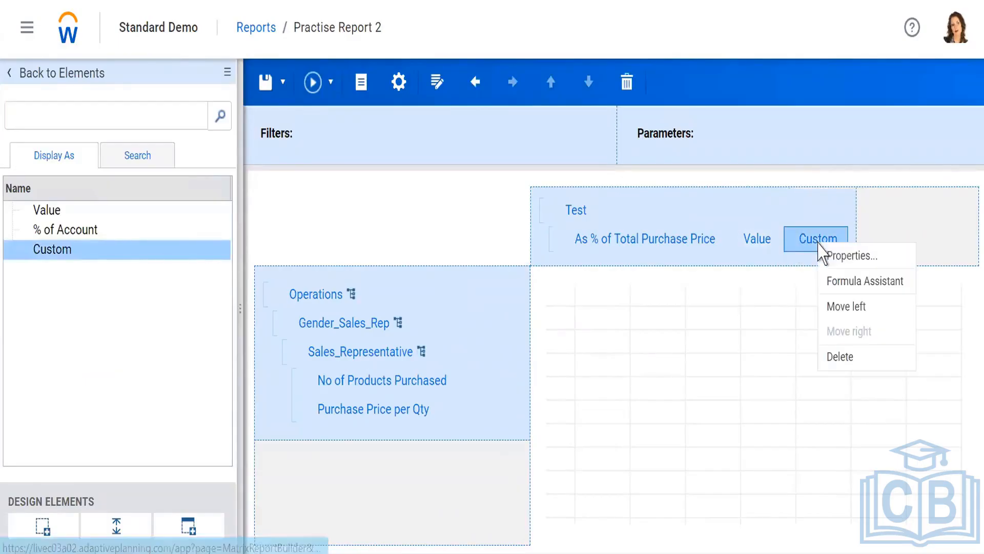
pyautogui.click(852, 282)
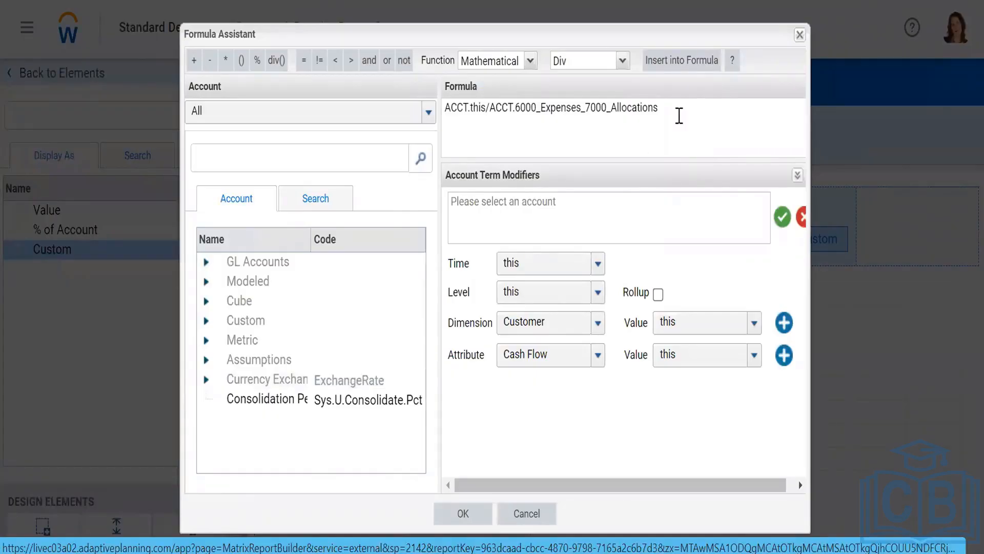
pyautogui.moveTo(679, 115); pyautogui.dragTo(432, 107)
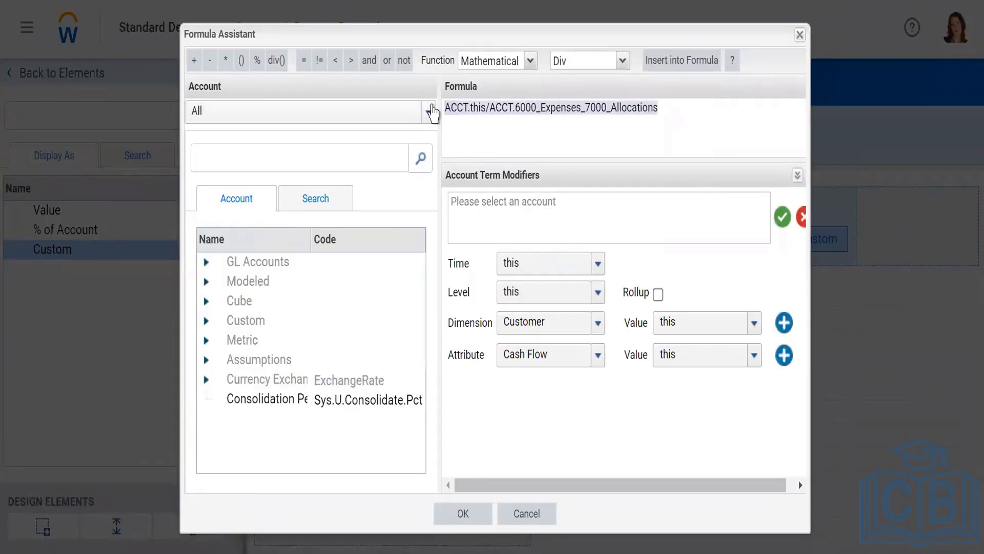
pyautogui.press('Delete')
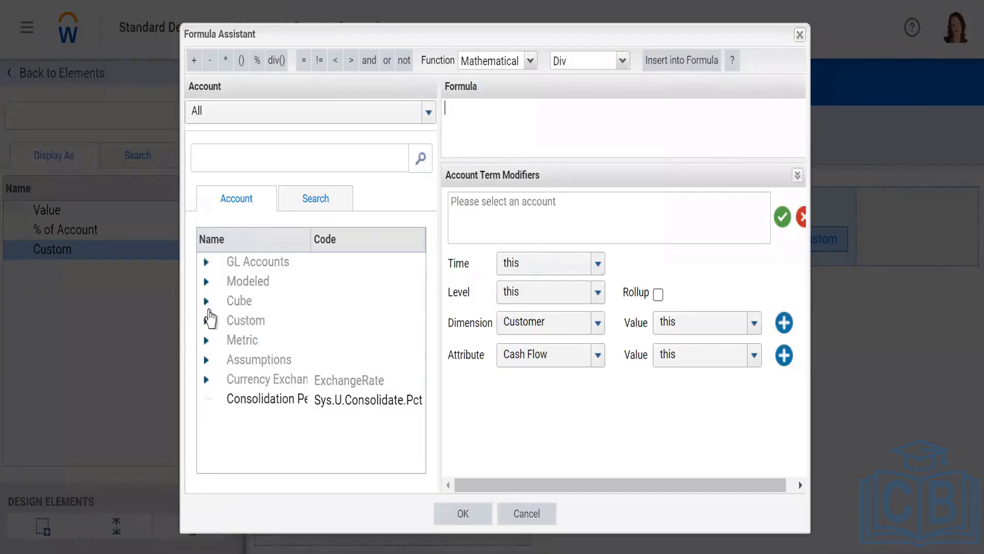
# - Expand the cube accounts in the Formula Assistant to show the accounts of CF Cube Practise
pyautogui.click(207, 304)
pyautogui.scroll(-3, 267, 390)
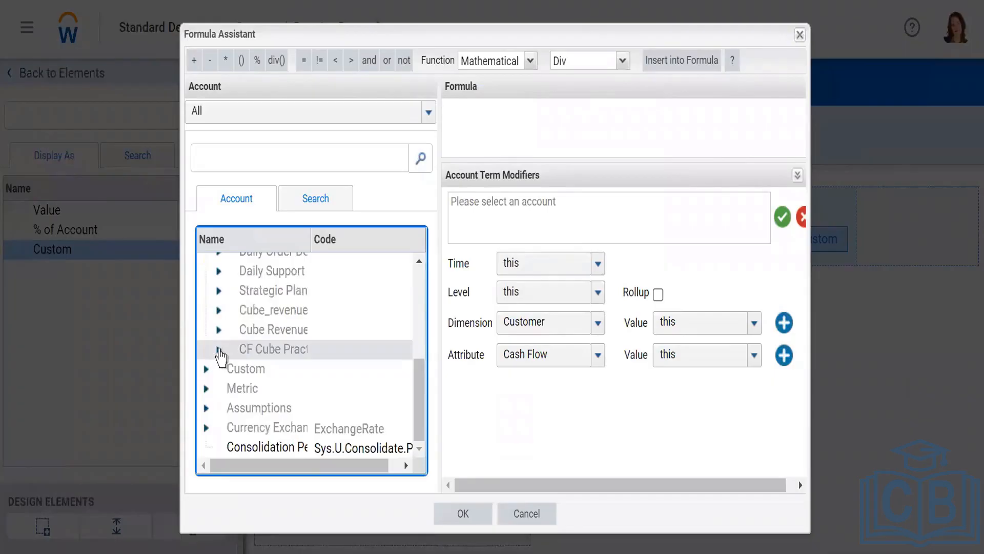
pyautogui.click(314, 353)
pyautogui.scroll(-1, 314, 369)
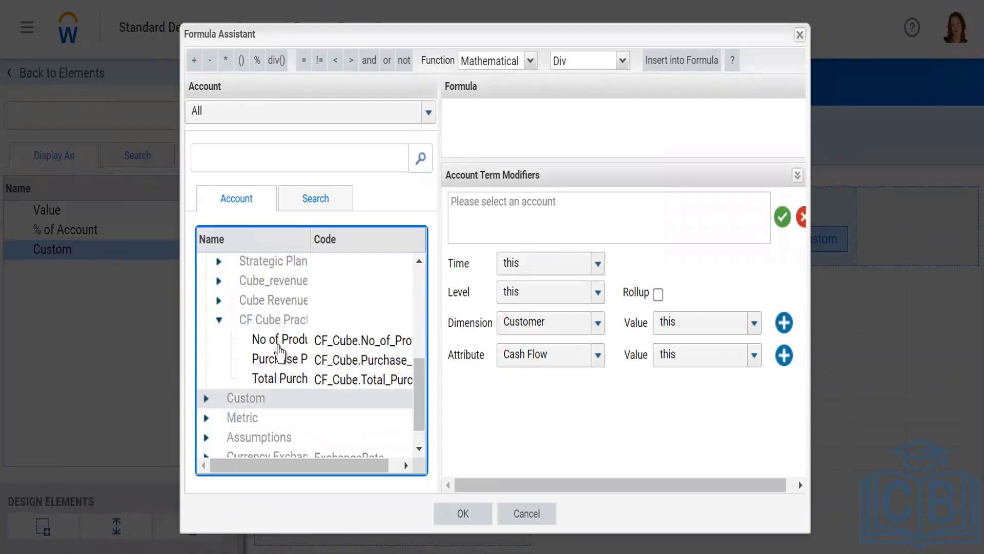
pyautogui.click(280, 349)
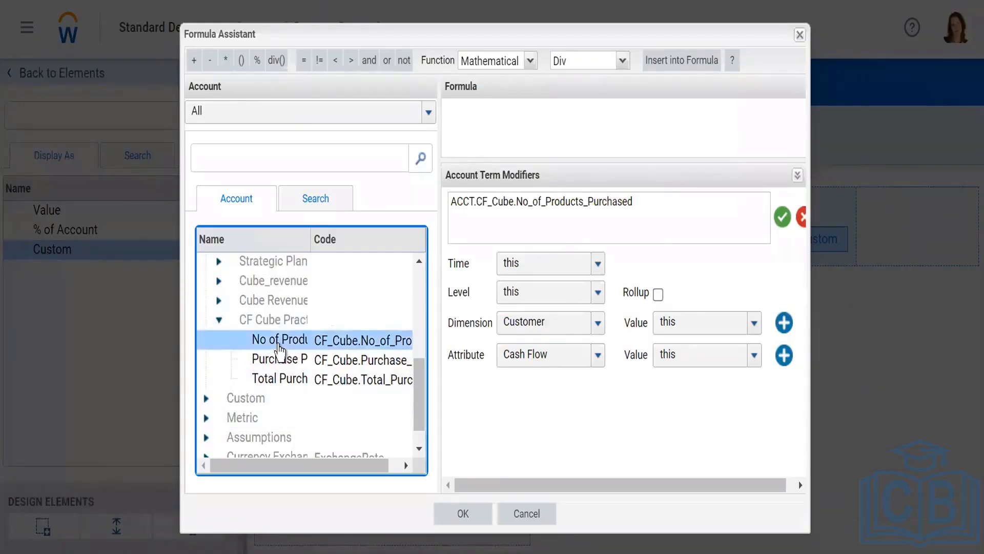
pyautogui.scroll(-1, 280, 350)
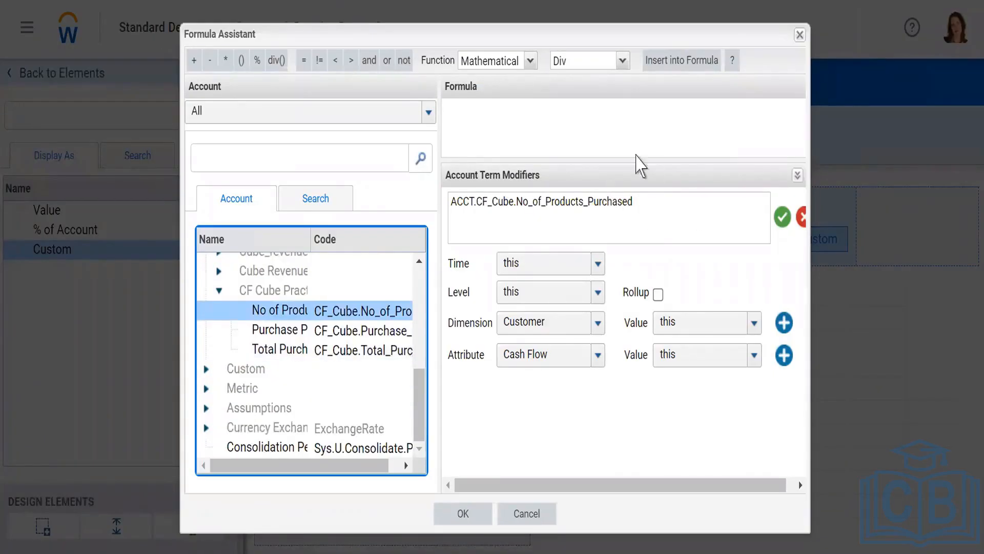
pyautogui.click(782, 217)
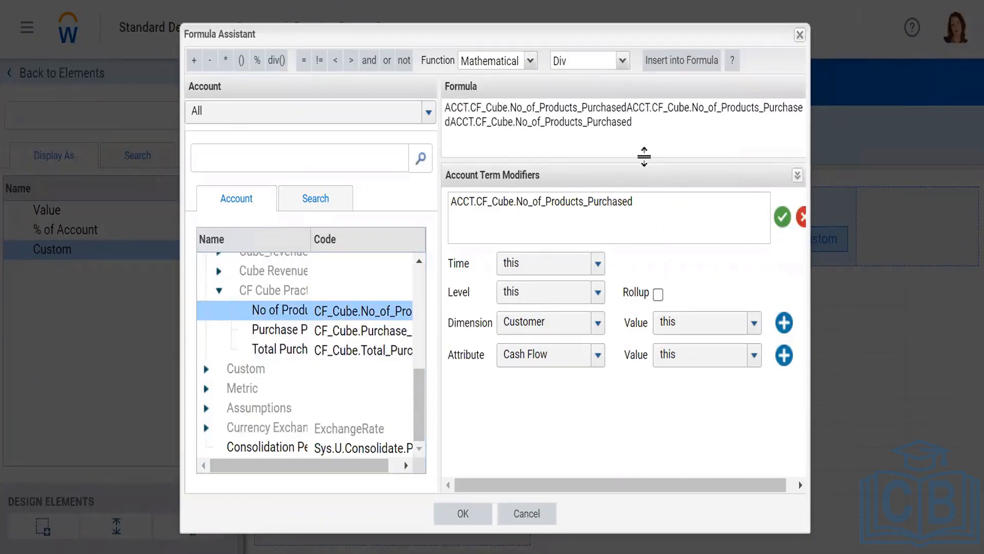
pyautogui.moveTo(645, 122); pyautogui.dragTo(418, 109)
pyautogui.press('Delete')
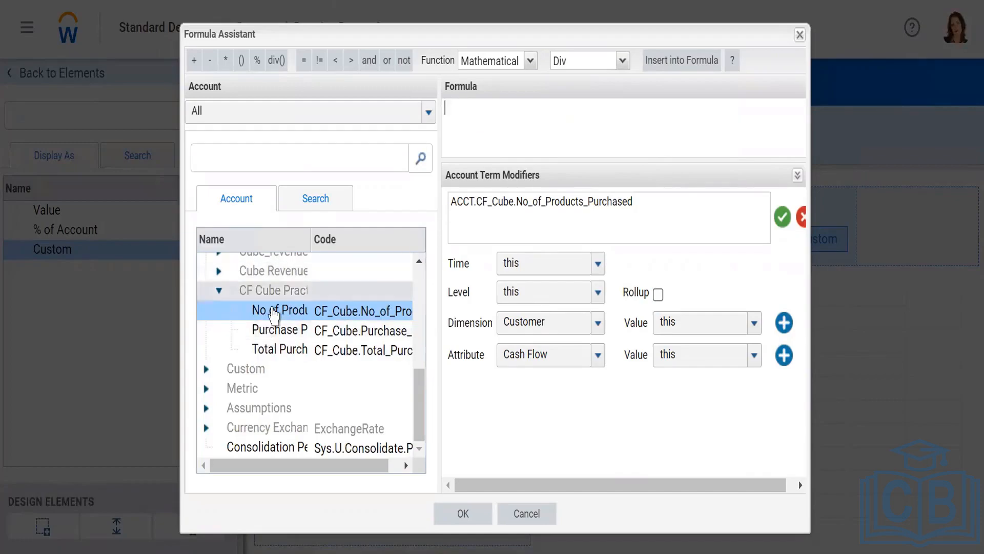
# - Build and save the custom formula ACCT.CF_Cube.No_of_Products_Purchased * ACCT.CF_Cube.Purchase_Price_per_Qty
pyautogui.click(274, 312)
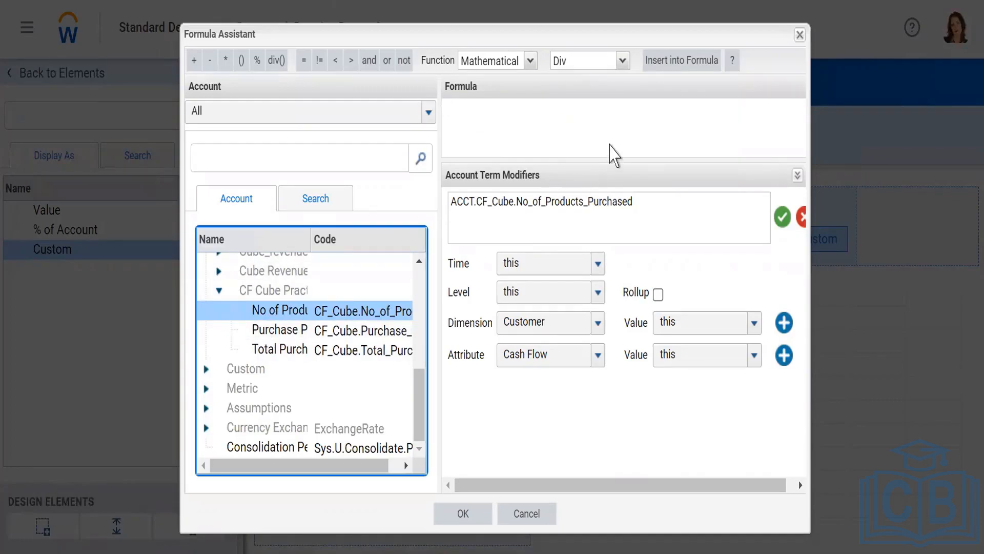
pyautogui.click(611, 145)
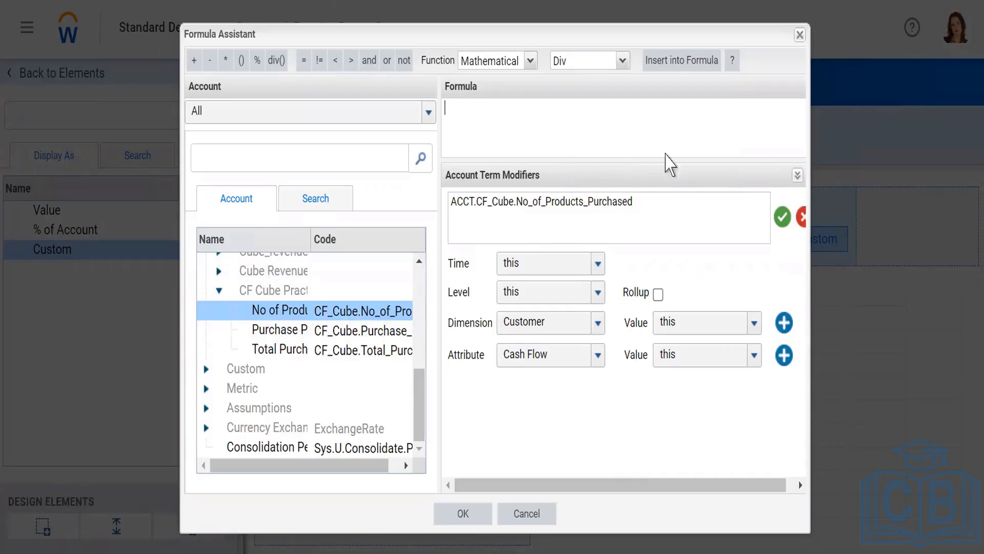
pyautogui.click(782, 216)
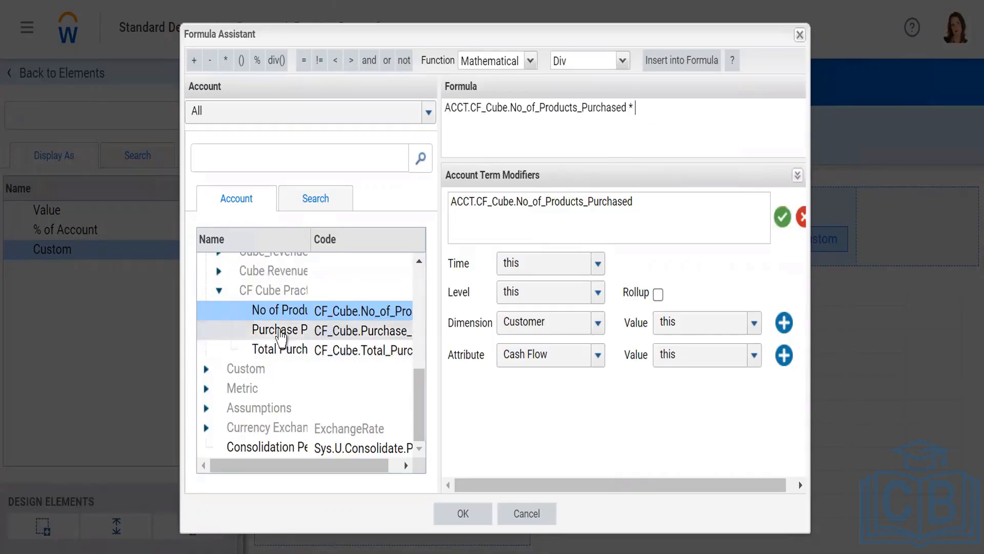
pyautogui.click(277, 330)
pyautogui.click(782, 216)
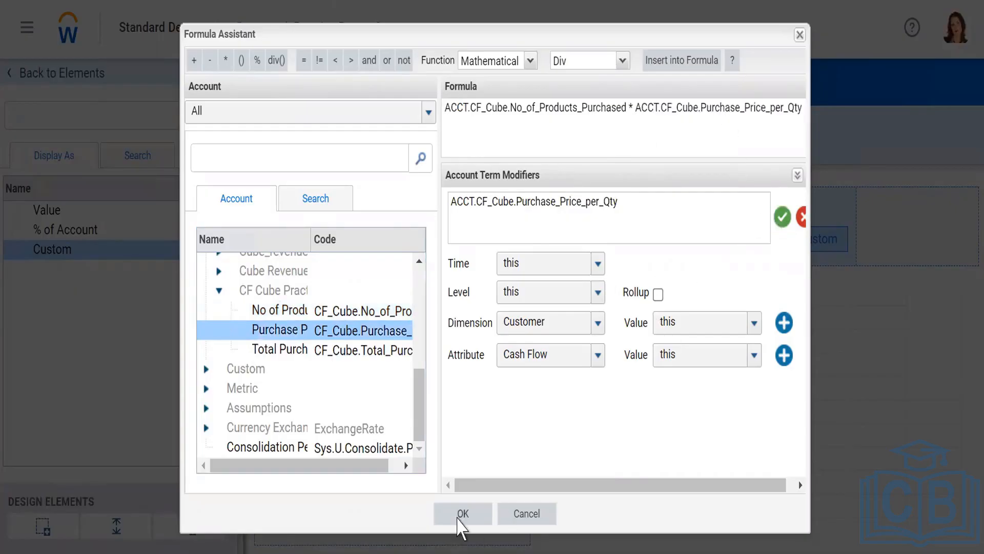
pyautogui.click(461, 514)
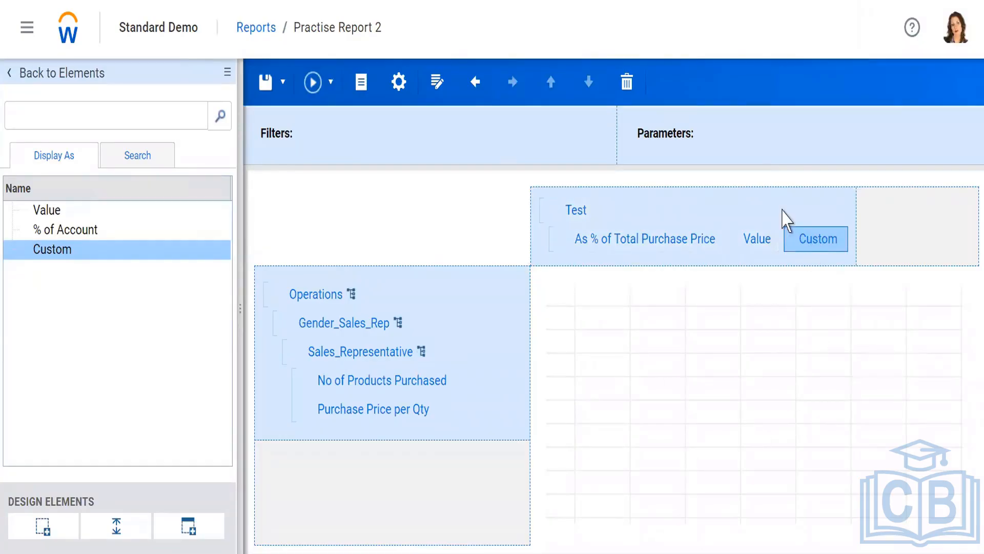
# - Reopen the Custom element's formula to review it, and close it without making changes
pyautogui.rightClick(827, 236)
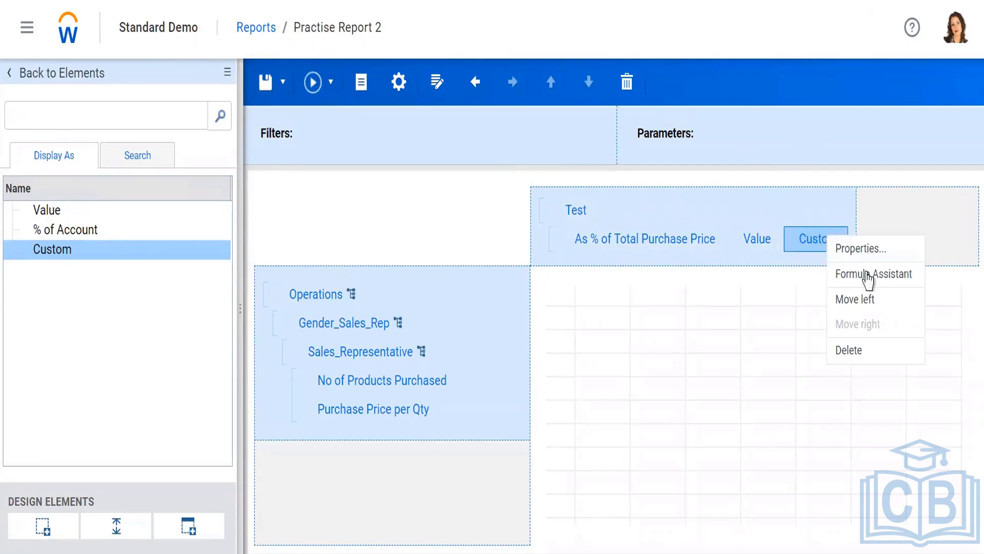
pyautogui.click(863, 274)
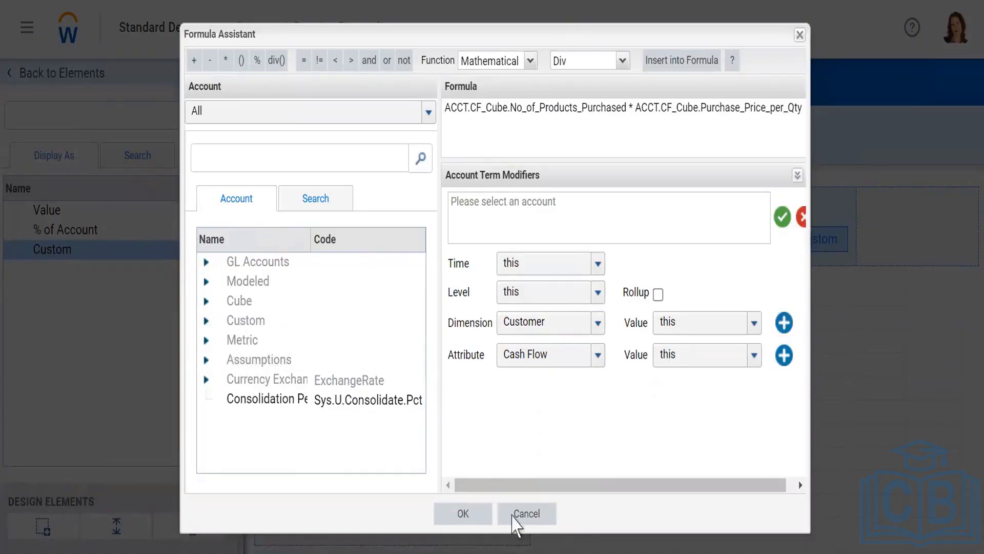
pyautogui.click(521, 515)
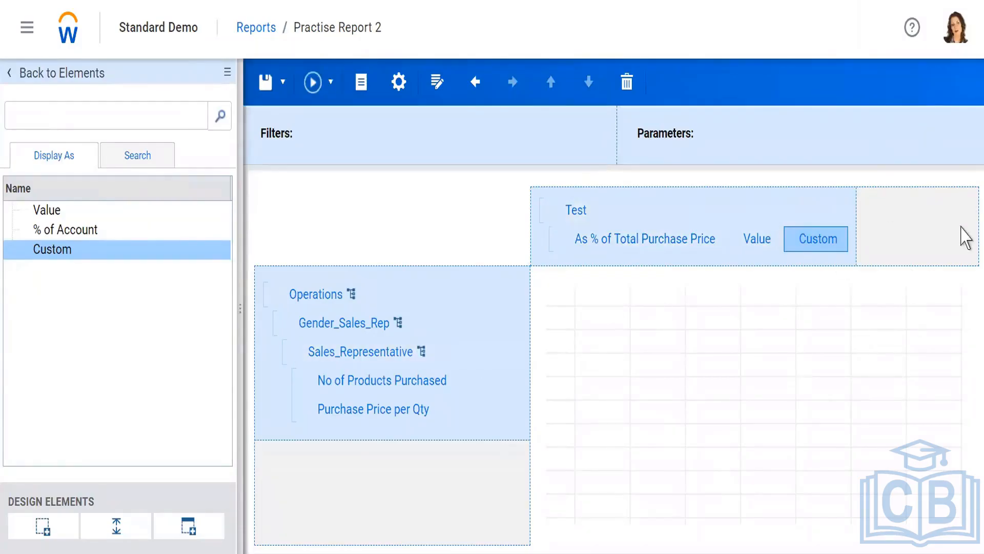
# - Run the report and review the As % of Total Purchase Price, Value and Custom columns under Test
pyautogui.click(818, 245)
pyautogui.click(594, 245)
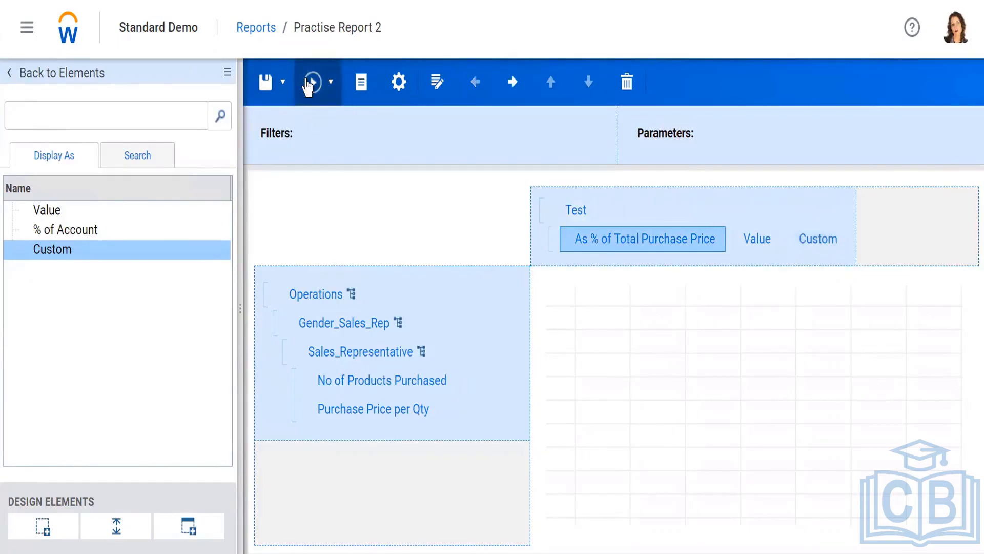
pyautogui.click(308, 88)
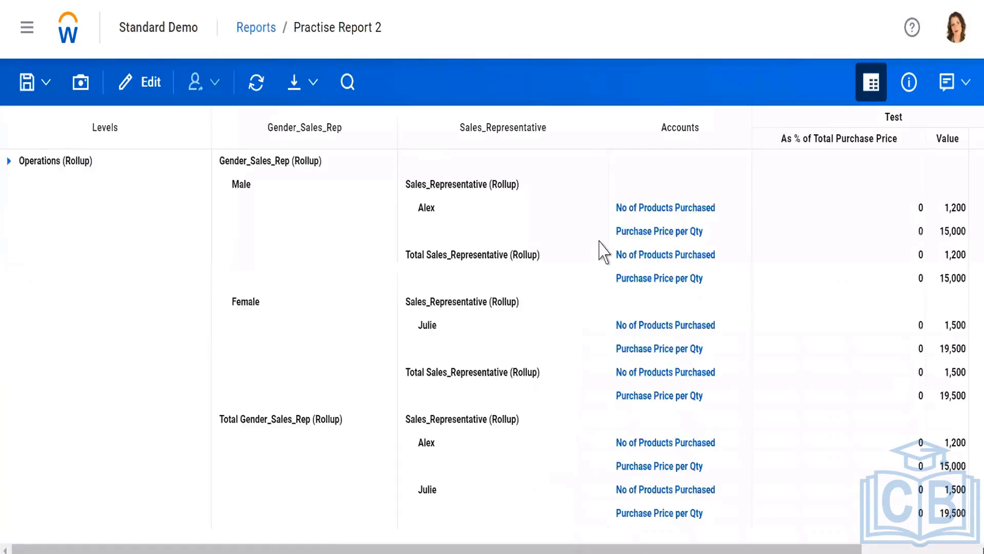
pyautogui.hscroll(3, 667, 277)
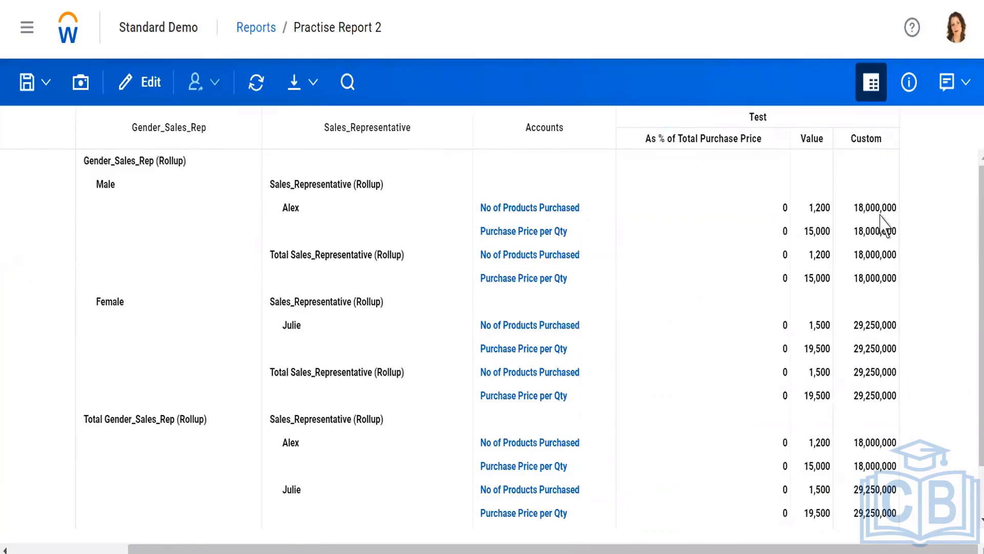
# - Return to editing the report and delete As % of Total Purchase Price, Value and Custom from beneath Test
pyautogui.click(132, 77)
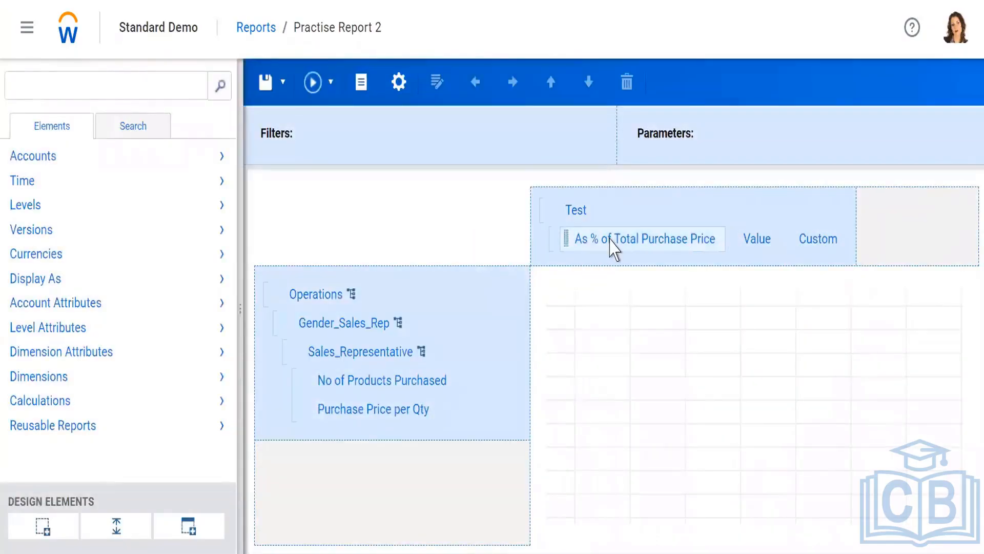
pyautogui.click(614, 247)
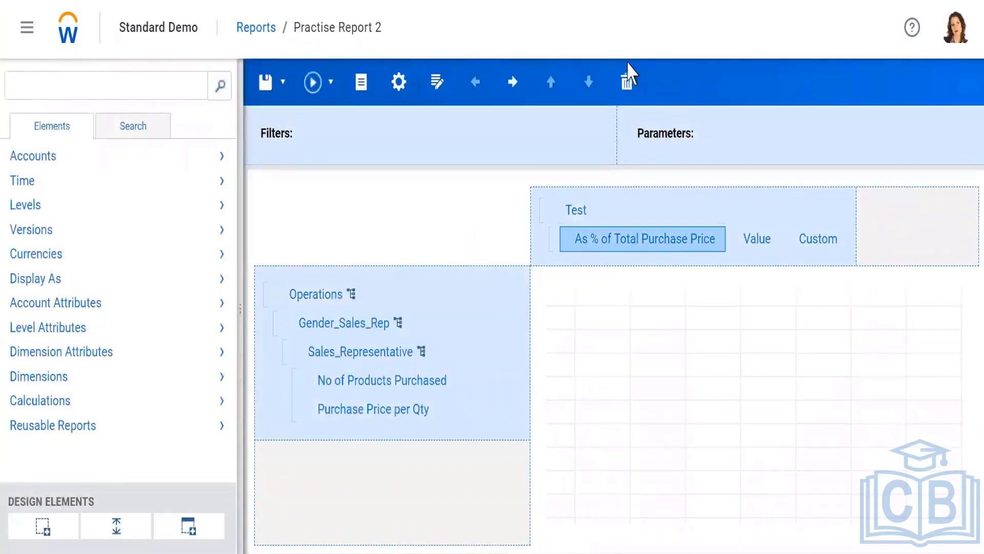
pyautogui.click(626, 103)
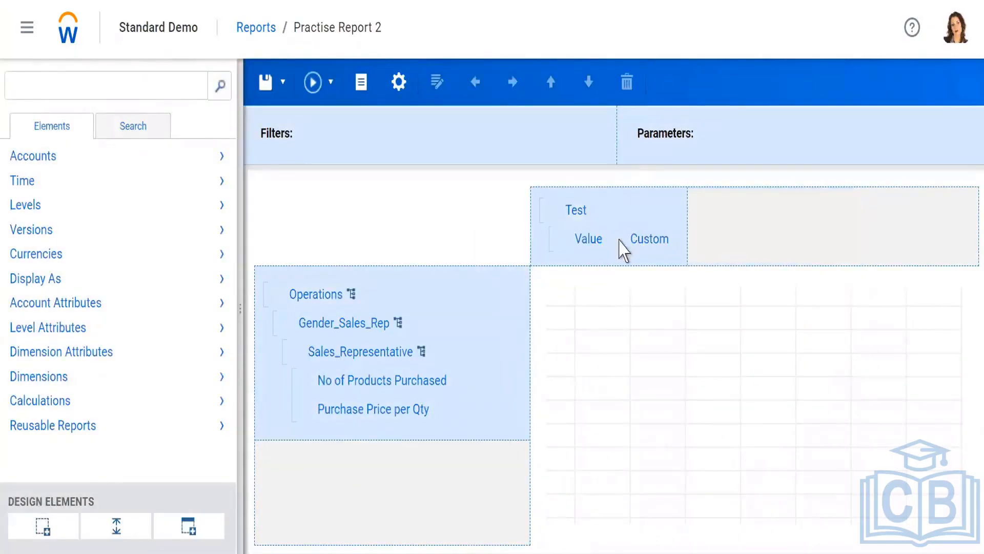
pyautogui.click(589, 245)
pyautogui.click(627, 85)
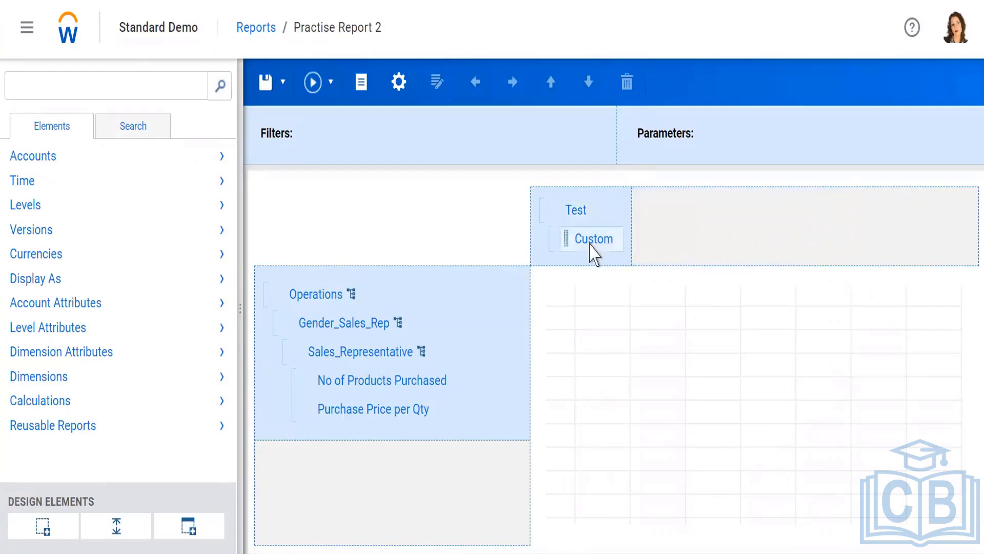
pyautogui.click(597, 246)
pyautogui.click(631, 91)
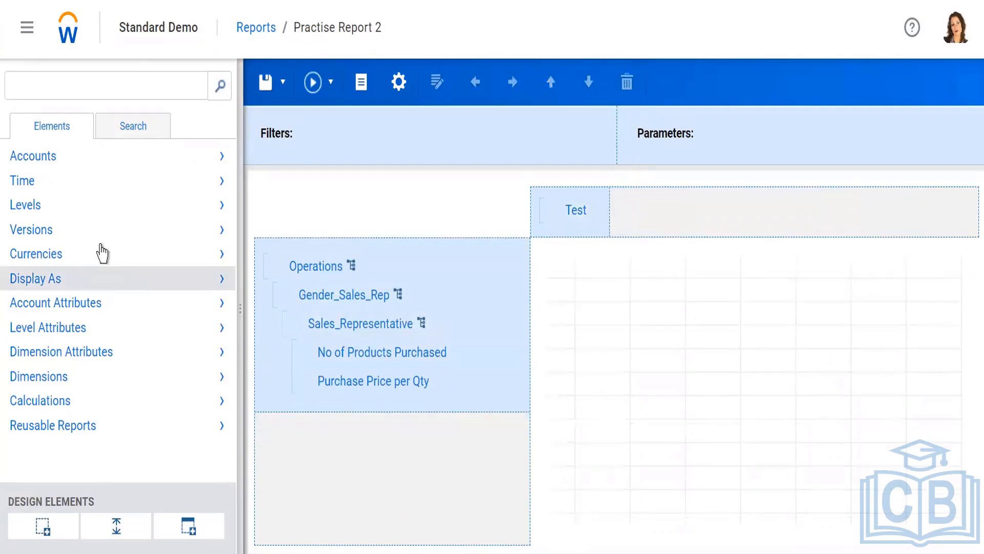
# - Add the months Jan 2023, Feb 2023 and Mar 2023 from Q1 of FY 2023 beneath Test
pyautogui.click(41, 183)
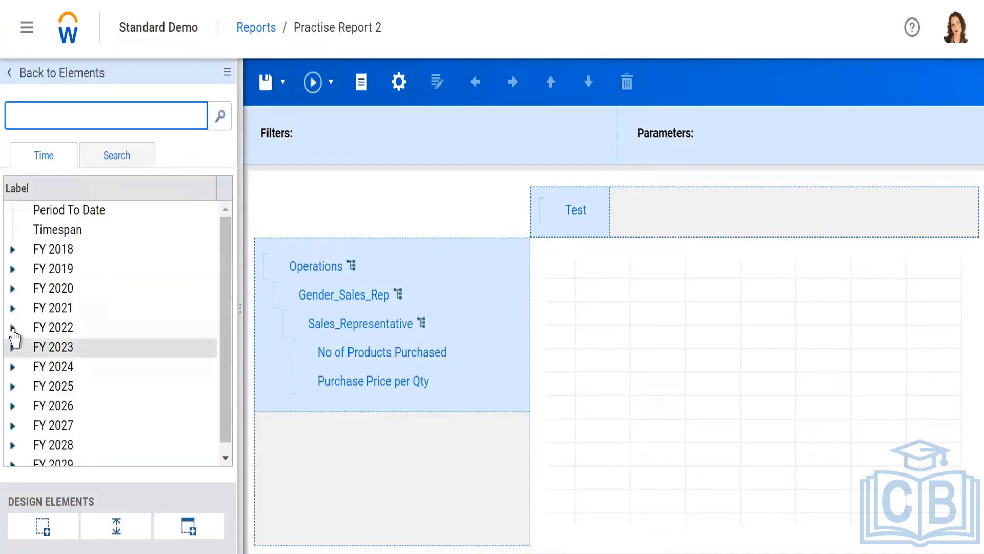
pyautogui.click(13, 328)
pyautogui.click(13, 329)
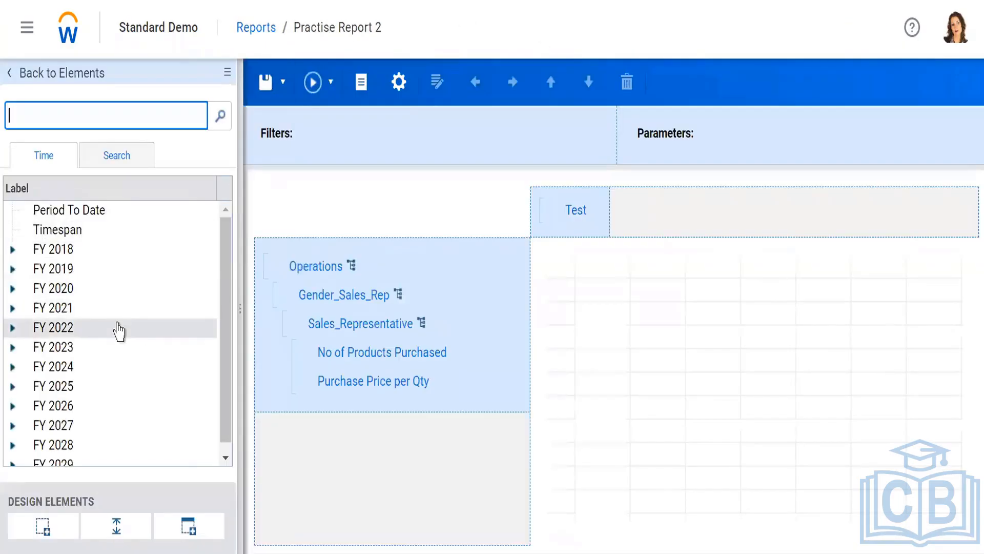
pyautogui.click(14, 349)
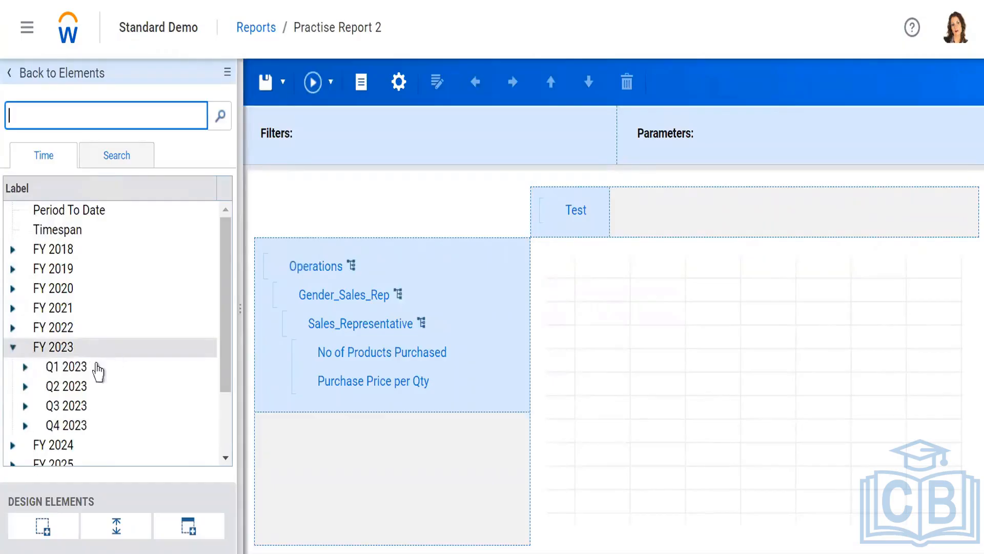
pyautogui.click(25, 366)
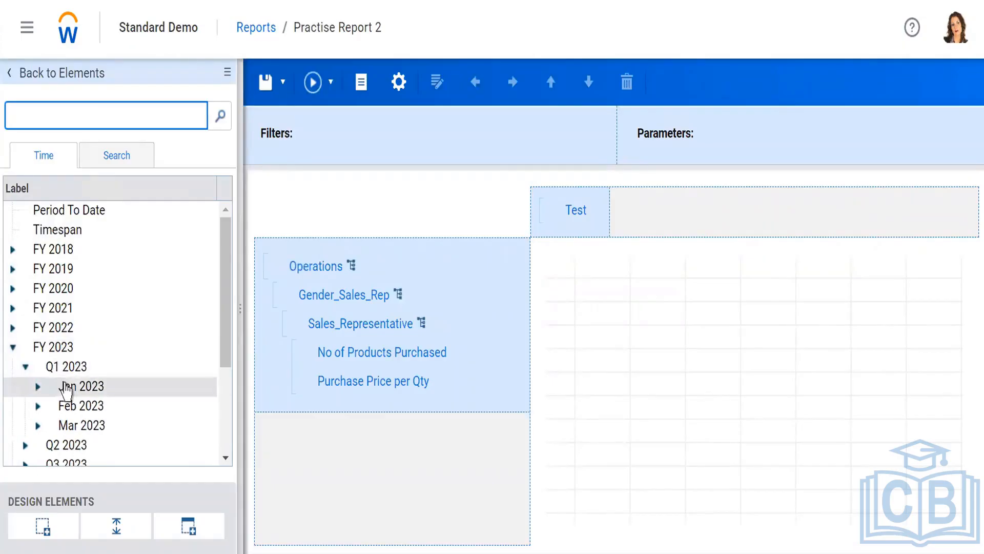
pyautogui.click(79, 387)
pyautogui.keyDown('ctrl'); pyautogui.click(110, 409); pyautogui.keyUp('ctrl')
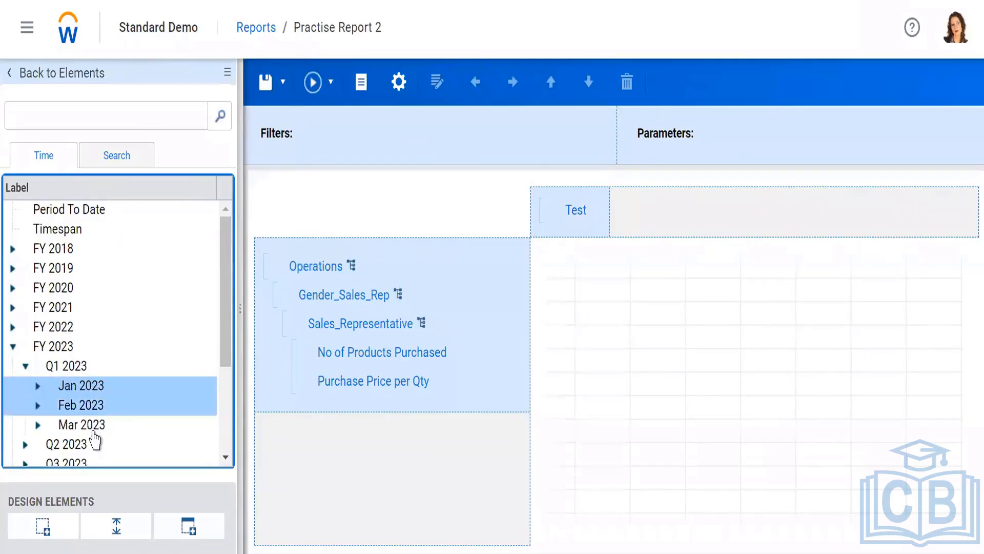
pyautogui.keyDown('ctrl'); pyautogui.click(93, 431); pyautogui.keyUp('ctrl')
pyautogui.moveTo(85, 402); pyautogui.dragTo(583, 234)
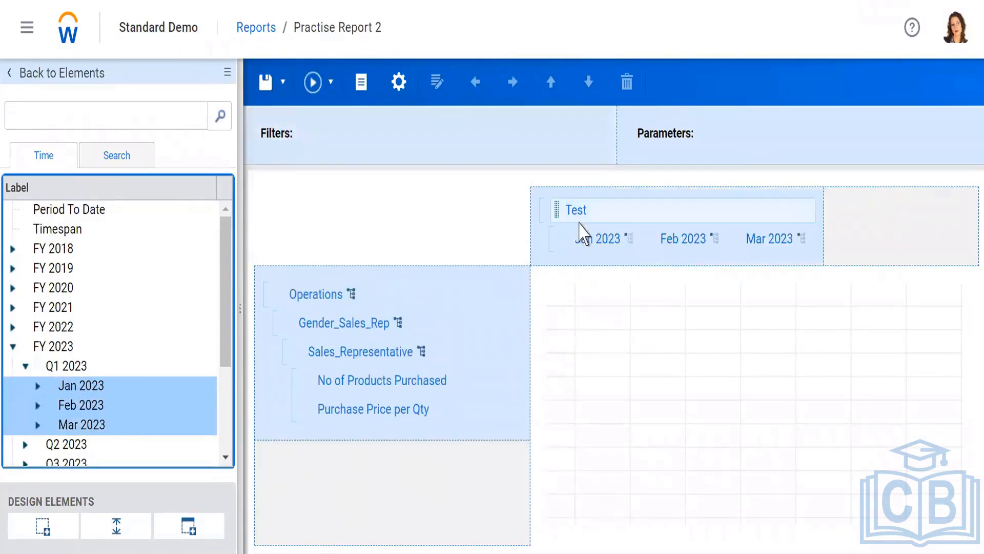
# - Add the Custom display option beneath the Jan, Feb and Mar 2023 columns
pyautogui.click(10, 75)
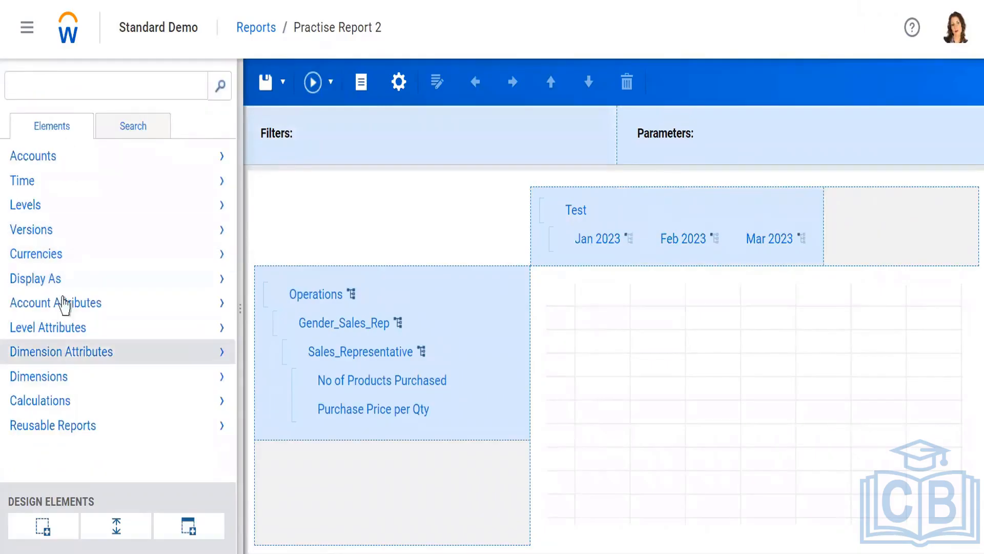
pyautogui.click(49, 281)
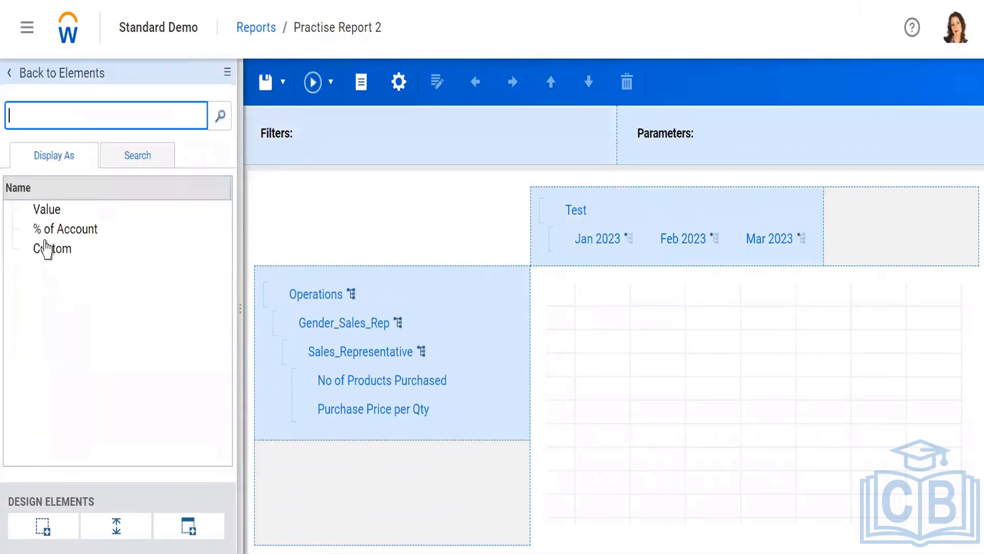
pyautogui.moveTo(44, 251); pyautogui.dragTo(809, 257)
pyautogui.moveTo(589, 274)
pyautogui.mouseDown()
pyautogui.moveTo(820, 244)
pyautogui.moveTo(817, 262)
pyautogui.moveTo(585, 279)
pyautogui.moveTo(580, 242)
pyautogui.moveTo(584, 267)
pyautogui.mouseUp()
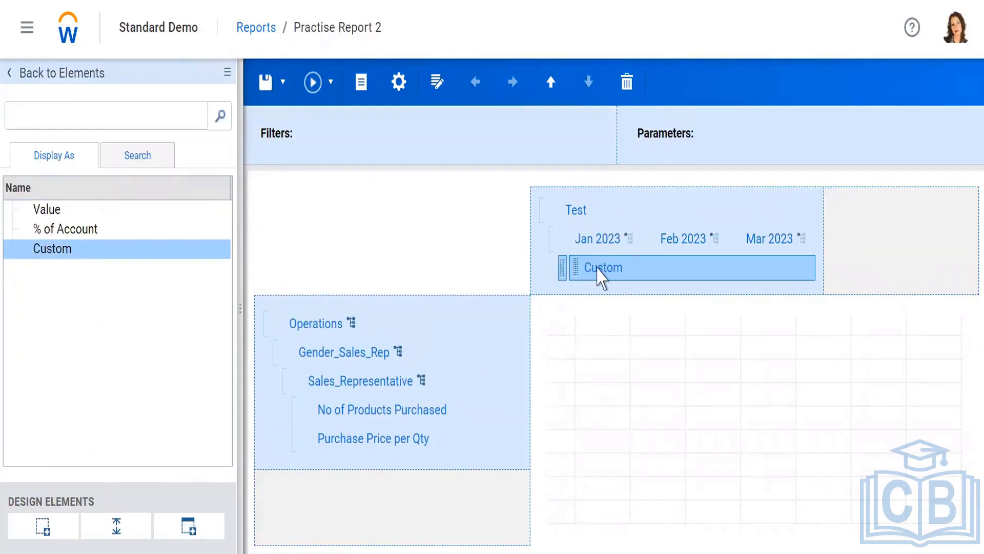
# - Open the Custom element's formula and select No of Products Purchased from the CF Cube Practise cube accounts
pyautogui.rightClick(599, 270)
pyautogui.click(625, 309)
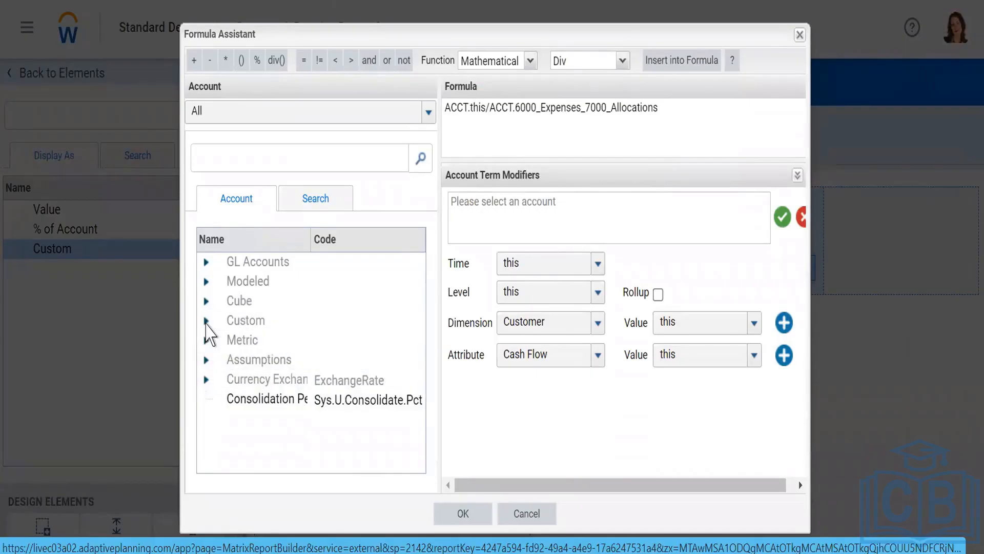
pyautogui.click(206, 321)
pyautogui.click(206, 321)
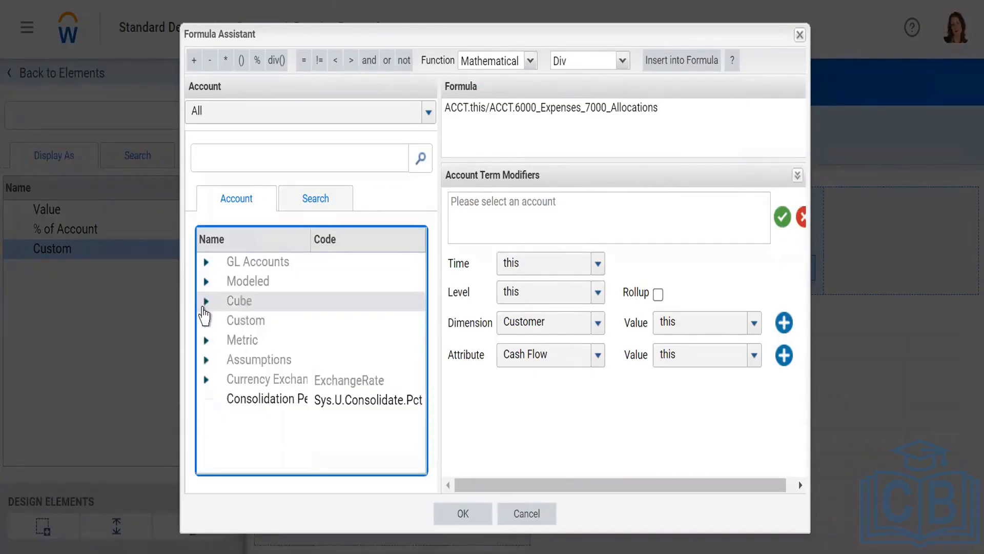
pyautogui.click(205, 304)
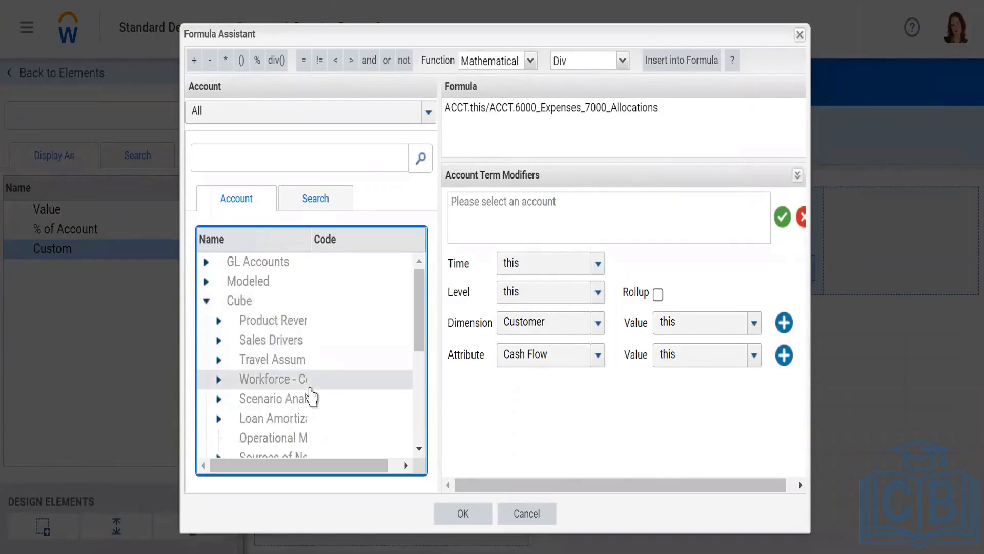
pyautogui.scroll(-4, 310, 396)
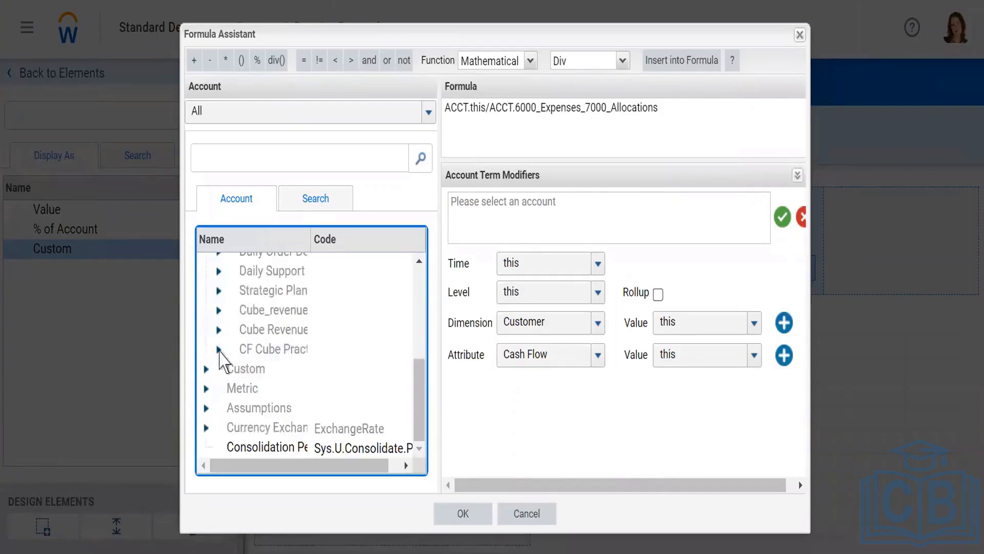
pyautogui.click(219, 350)
pyautogui.click(284, 378)
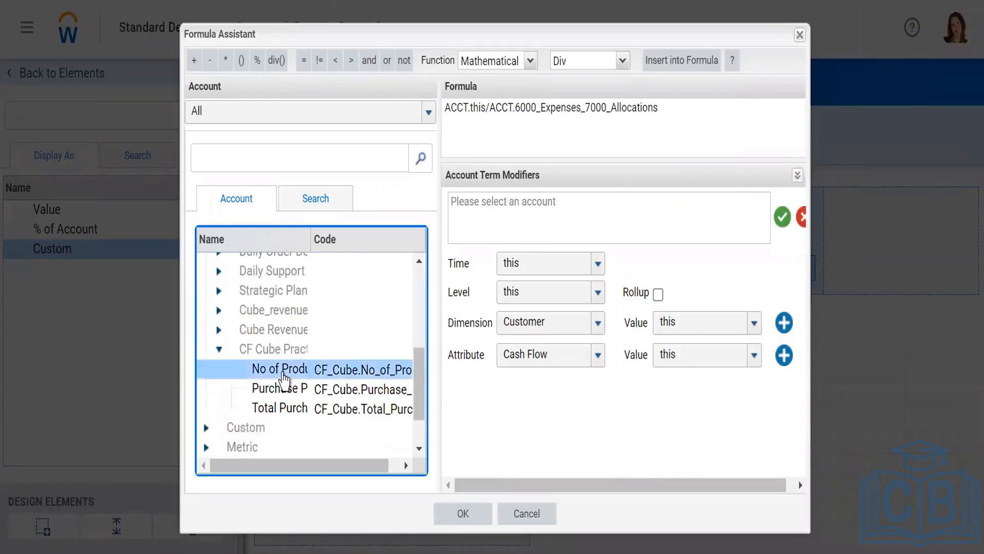
# - Replace the default formula with ACCT.CF_Cube.No_of_Products_Purchased * ACCT.CF_Cube.Purchase_Price_per_Qty and save it
pyautogui.tripleClick(545, 111)
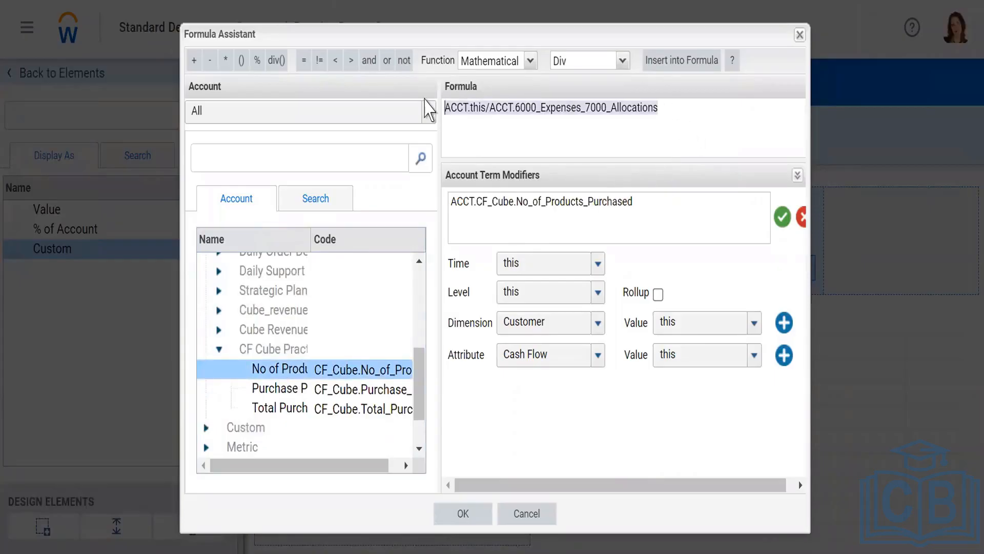
pyautogui.press('BackSpace')
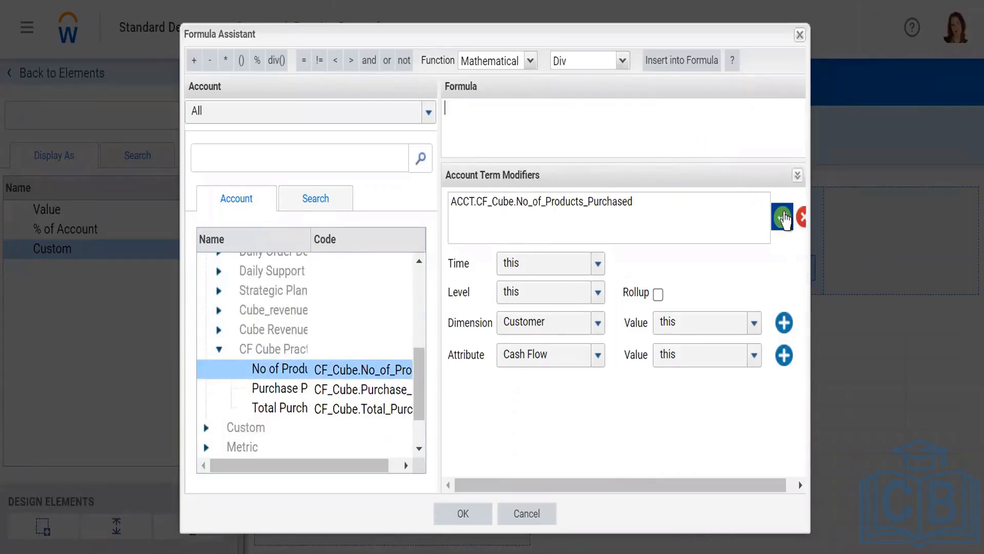
pyautogui.click(783, 218)
pyautogui.click(783, 218)
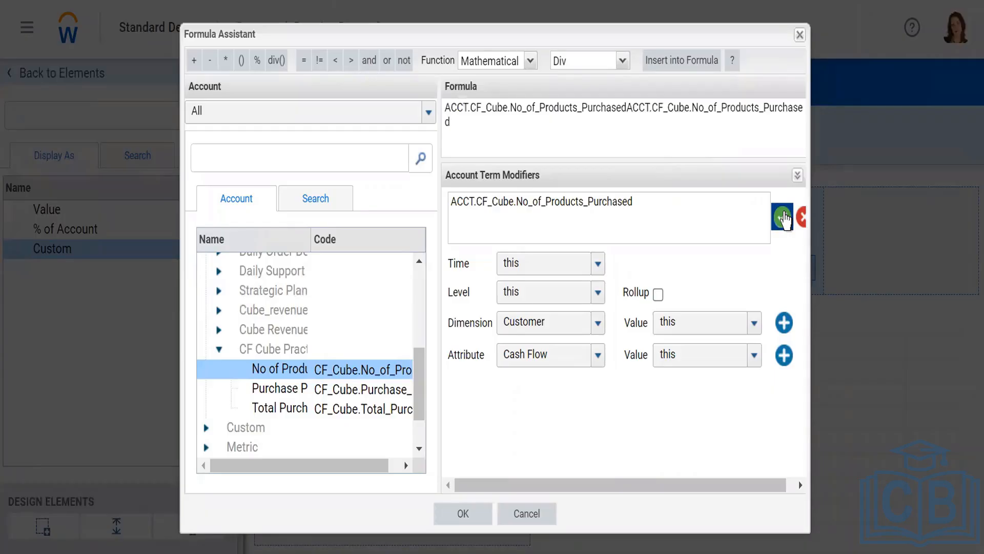
pyautogui.moveTo(468, 129); pyautogui.dragTo(410, 92)
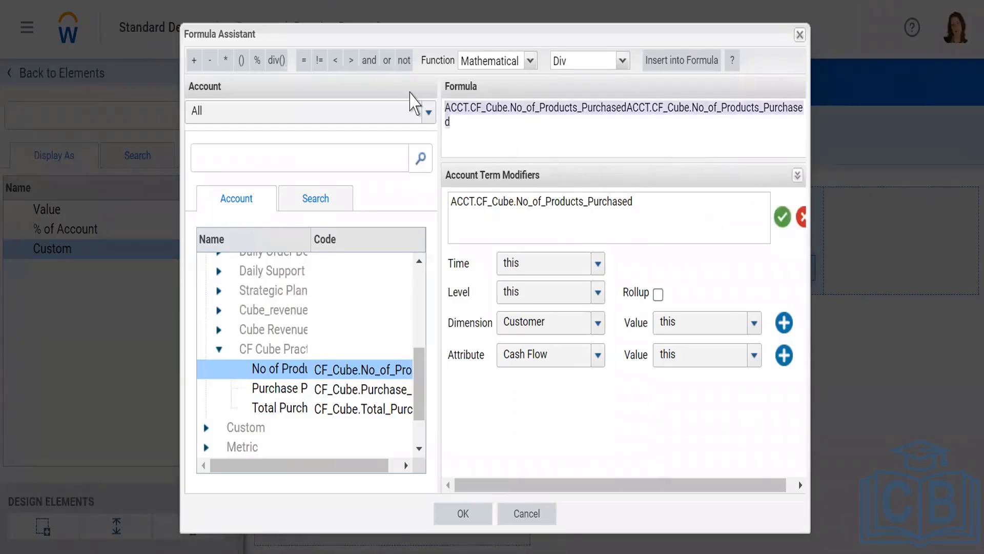
pyautogui.press('BackSpace')
pyautogui.click(782, 216)
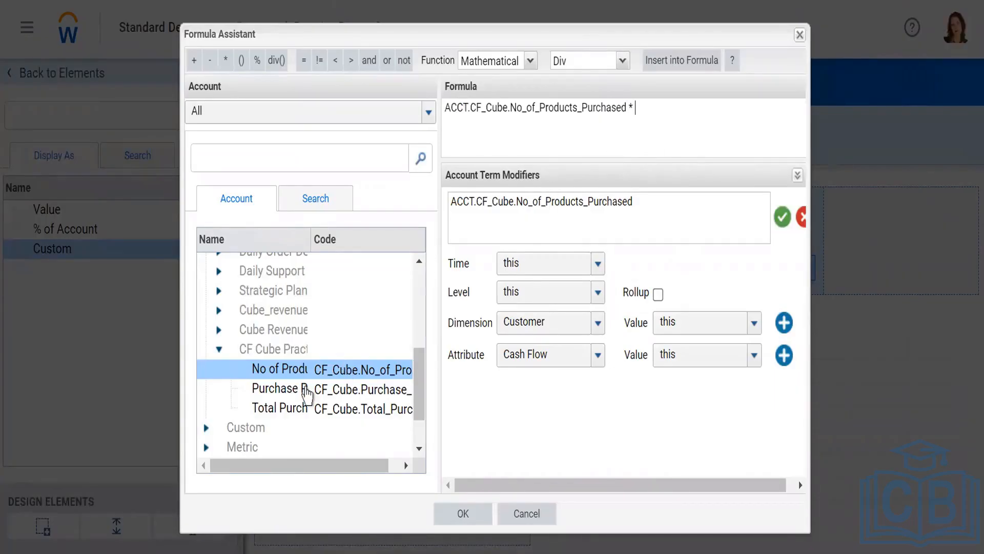
pyautogui.click(287, 393)
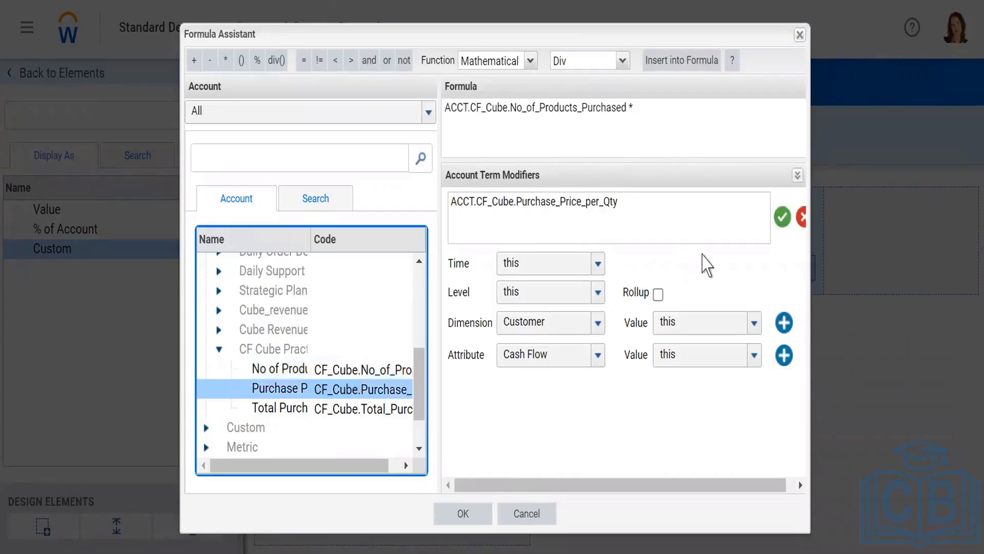
pyautogui.click(781, 218)
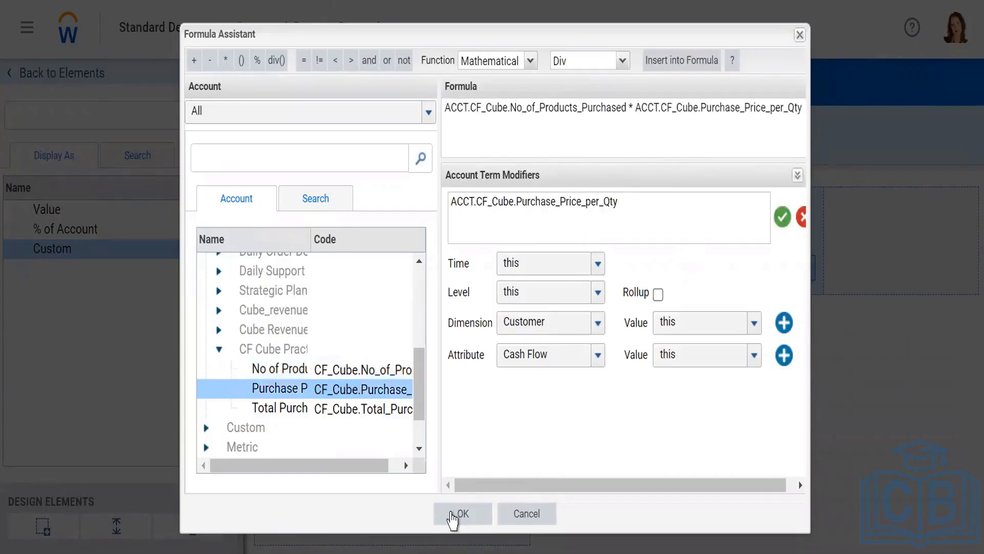
pyautogui.click(454, 514)
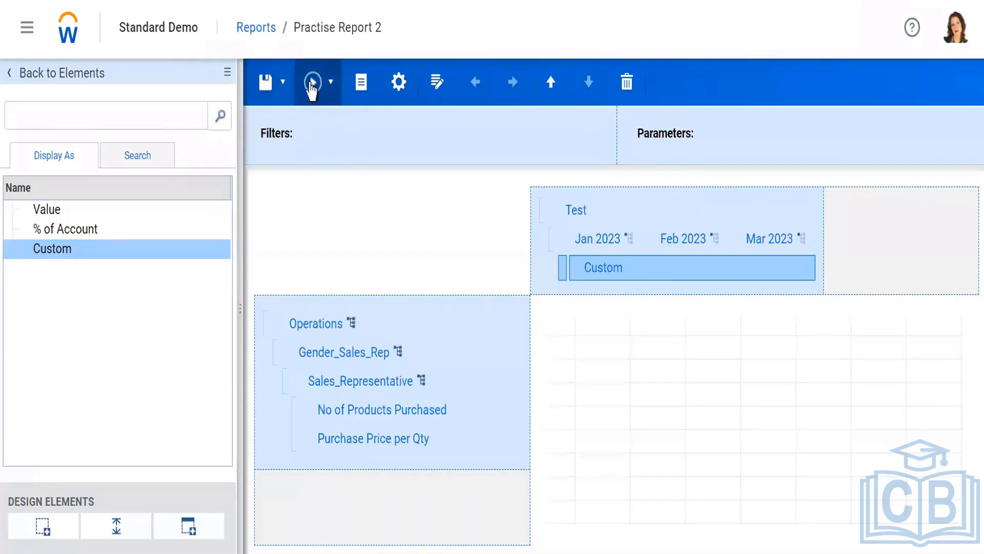
# - Run the report to check the Custom figures by month, and delete Custom from beneath the months in the report design
pyautogui.click(311, 83)
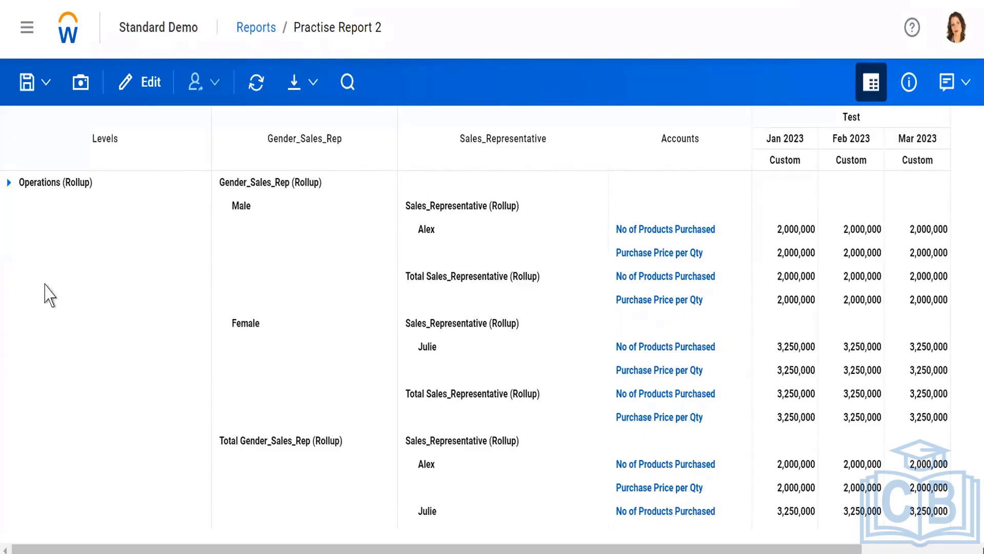
pyautogui.click(147, 88)
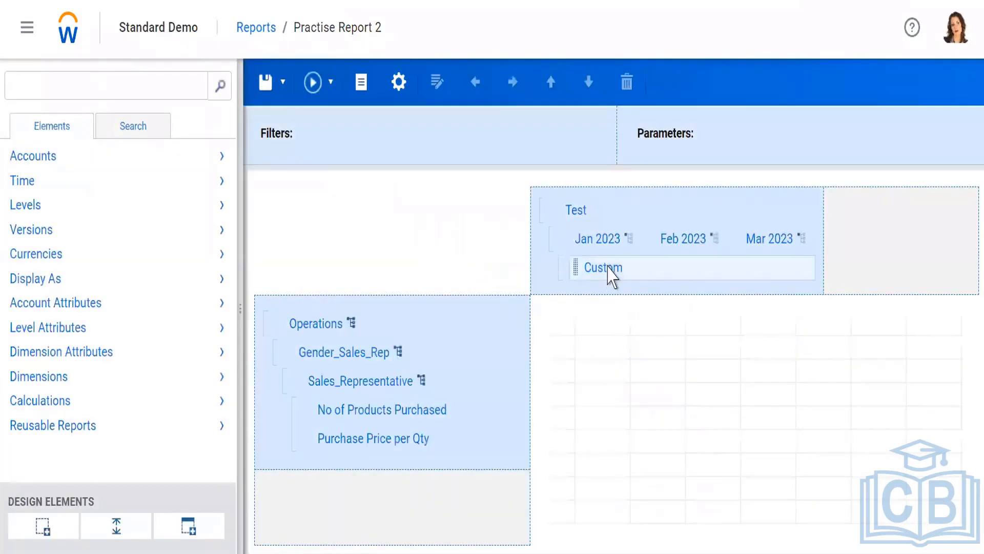
pyautogui.click(609, 268)
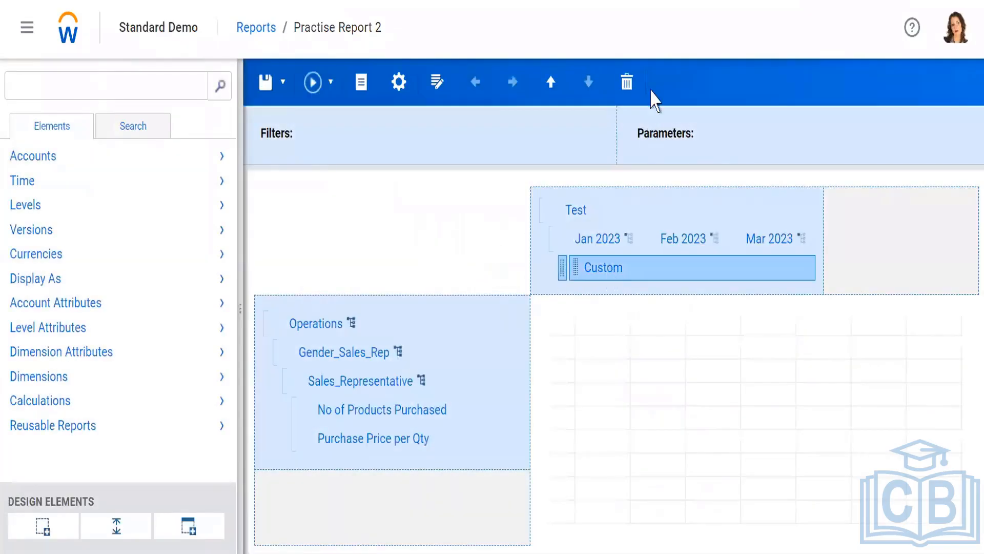
pyautogui.click(626, 82)
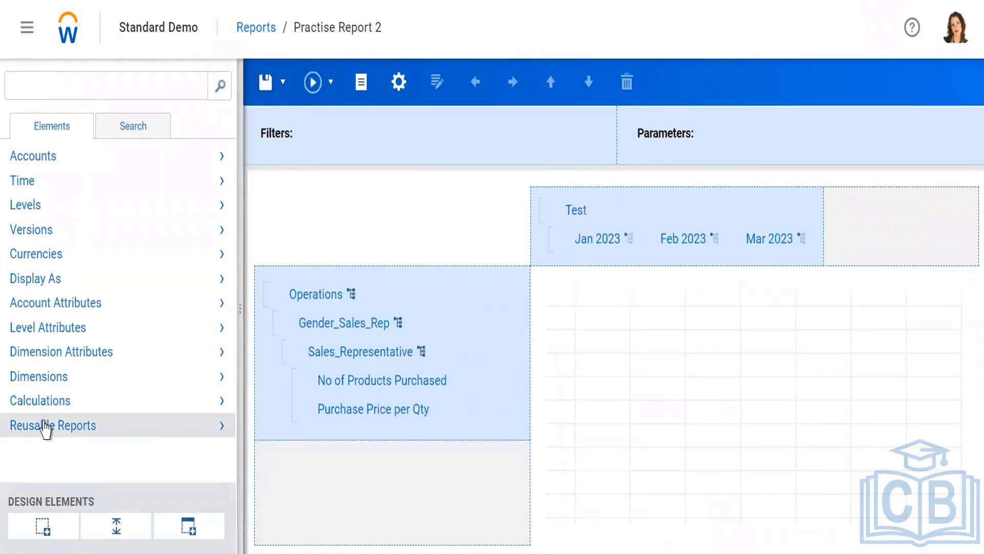
# - Add the Subtotal calculation after the Mar 2023 column, then save and run the report
pyautogui.click(39, 403)
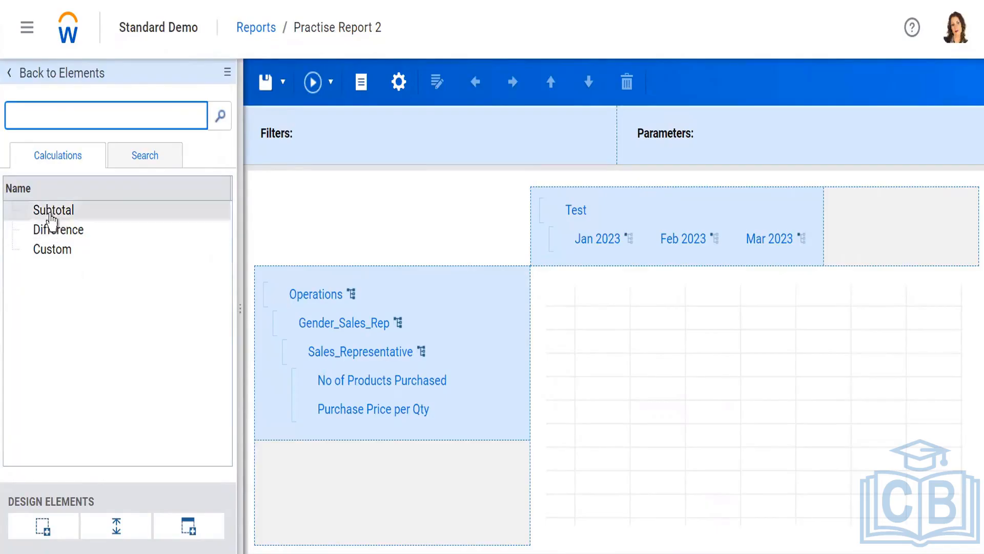
pyautogui.moveTo(51, 215); pyautogui.dragTo(850, 244)
pyautogui.click(265, 81)
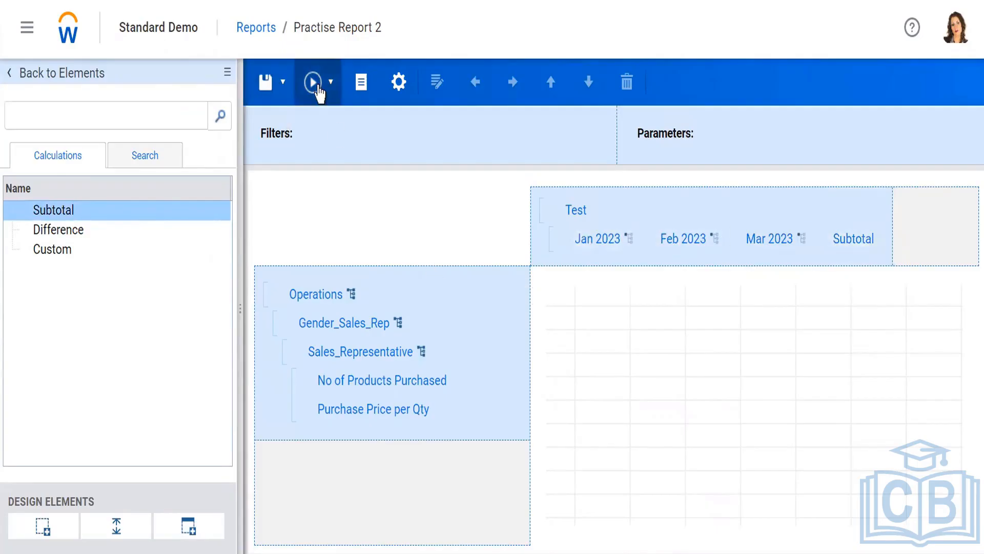
pyautogui.click(318, 90)
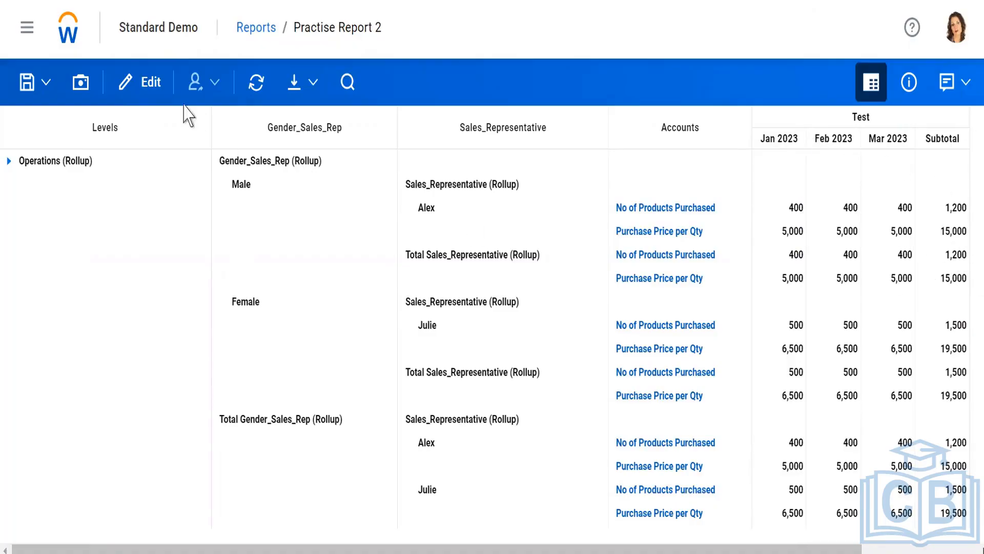
# - Return to the report design and add the Difference calculation after the Subtotal column
pyautogui.click(152, 84)
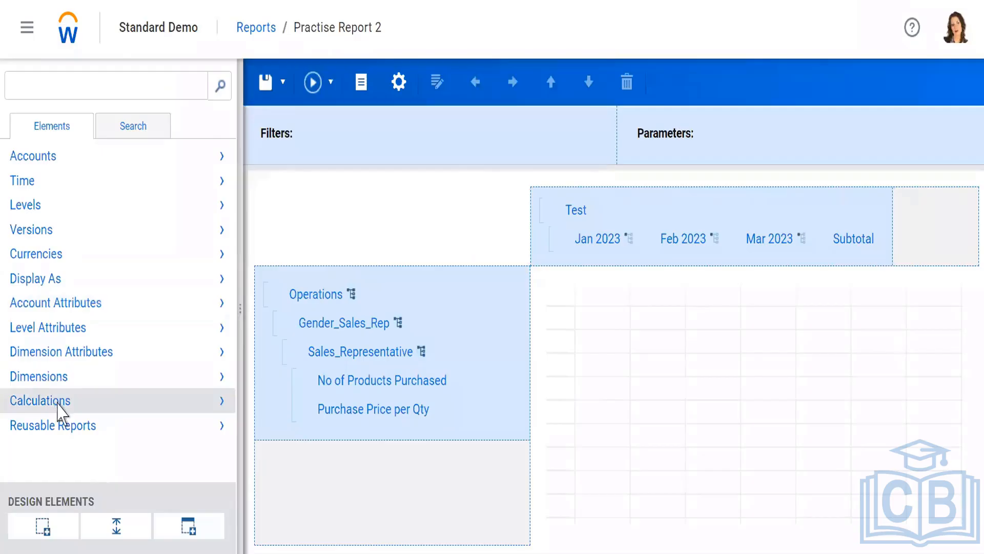
pyautogui.click(58, 402)
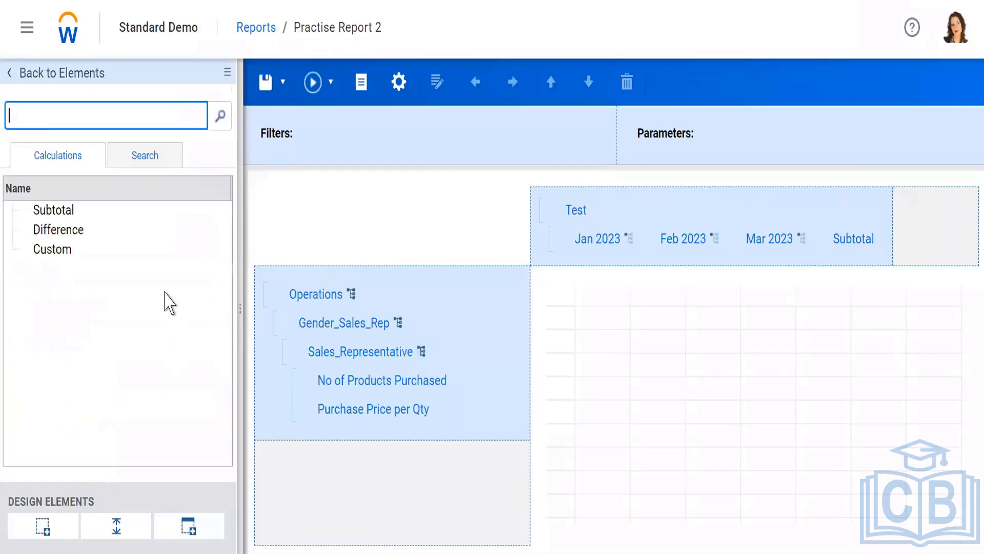
pyautogui.moveTo(645, 263); pyautogui.dragTo(906, 242)
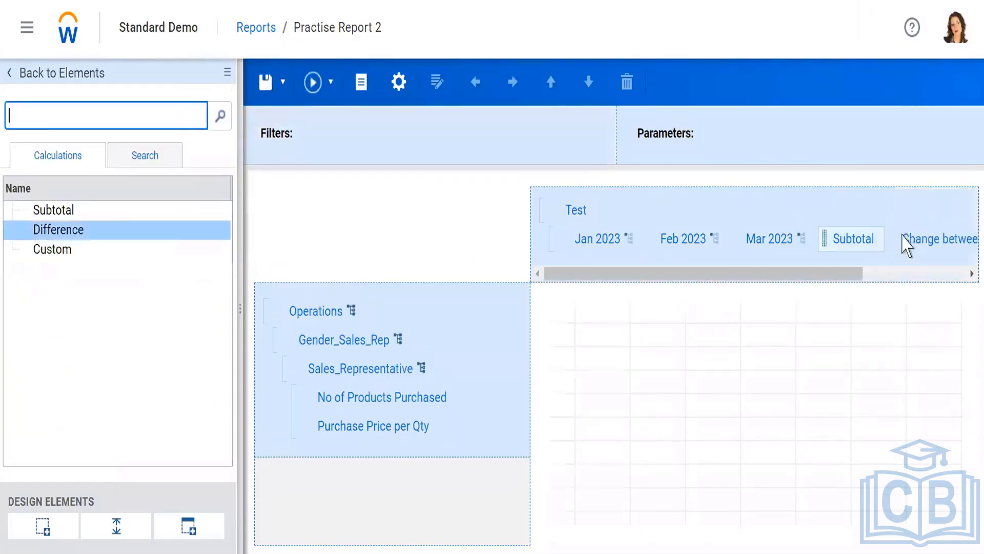
# - Set the Difference calculation to subtract Jan 2023 from Mar 2023 and apply the change
pyautogui.click(931, 276)
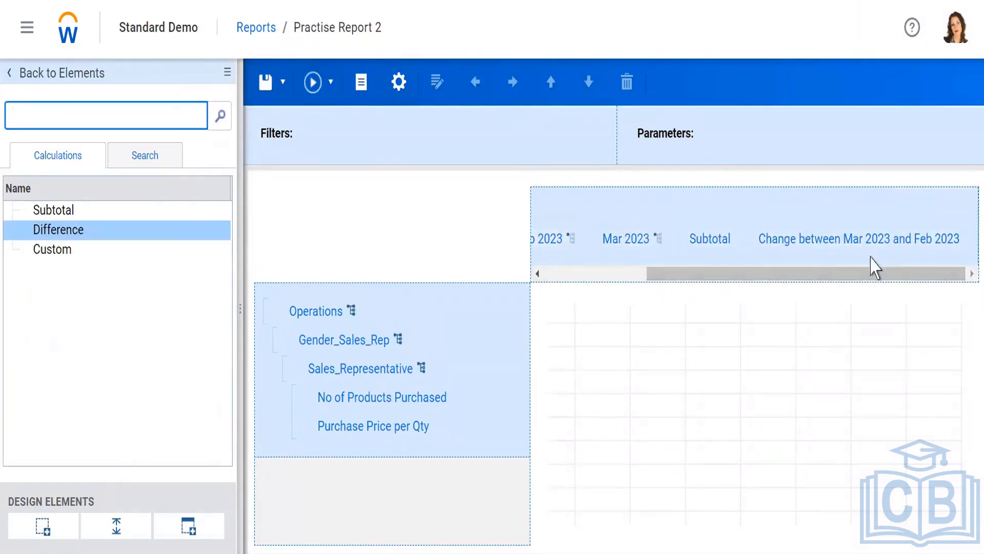
pyautogui.rightClick(838, 249)
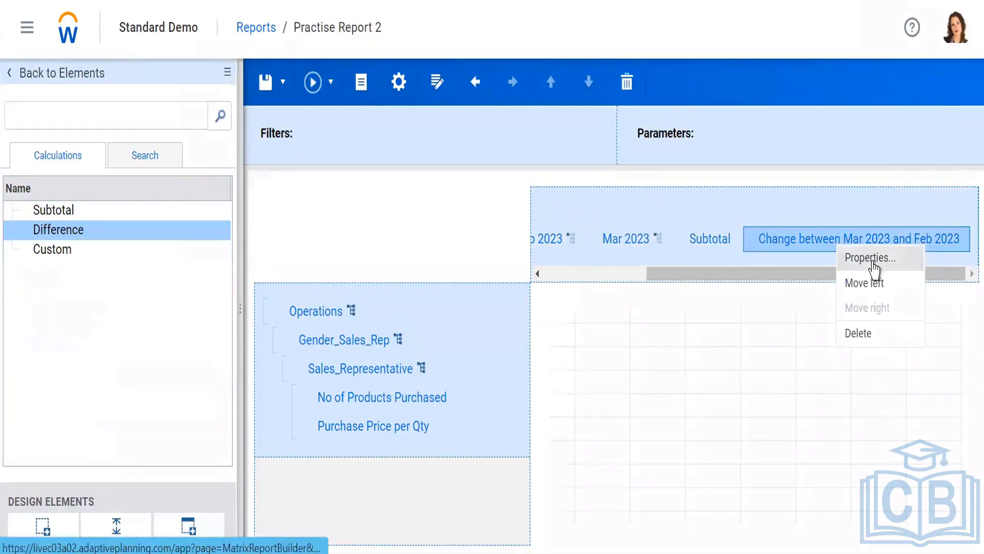
pyautogui.click(870, 259)
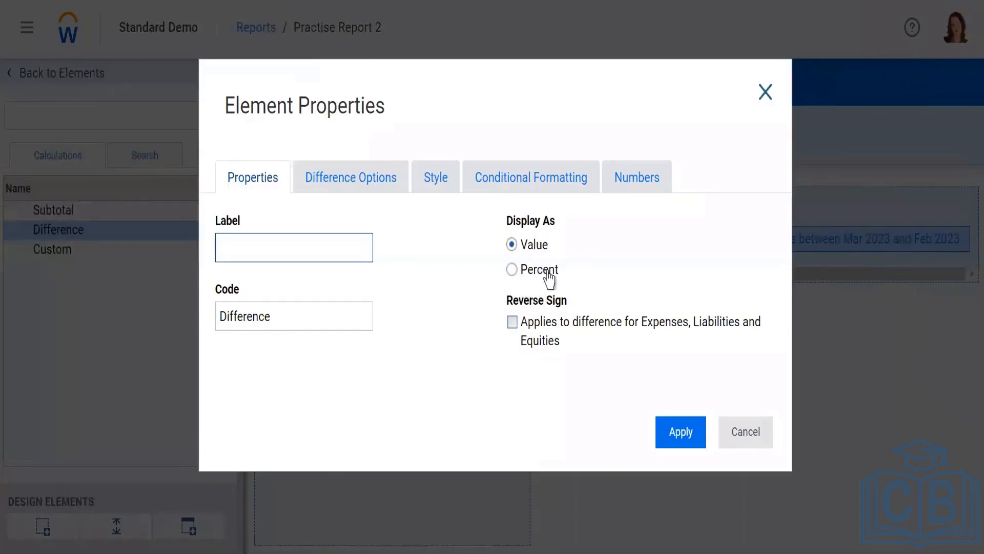
pyautogui.click(333, 180)
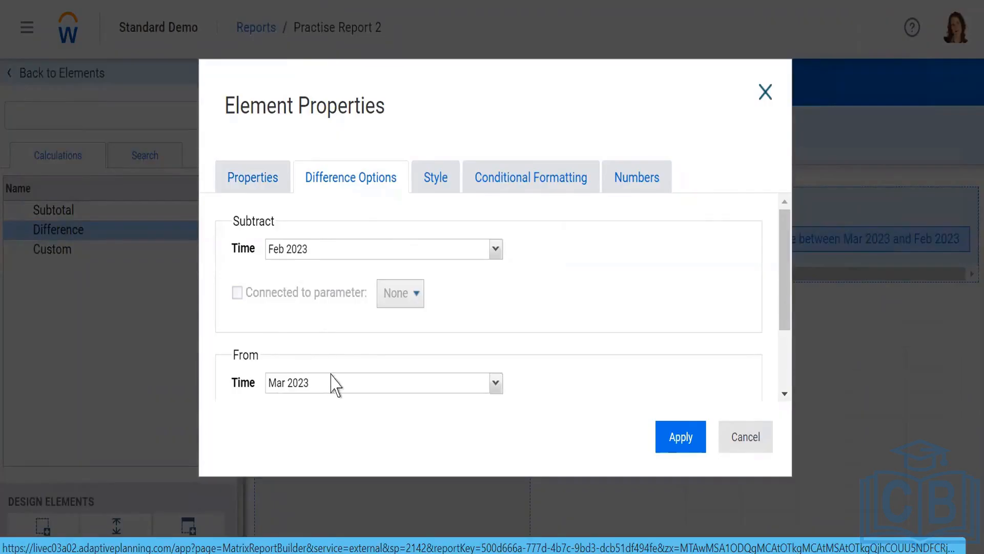
pyautogui.click(496, 250)
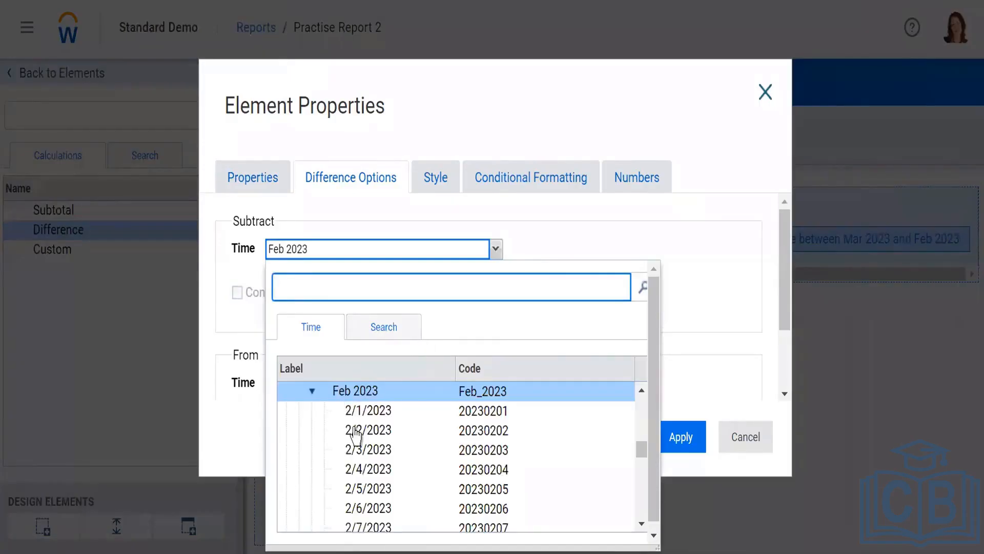
pyautogui.scroll(3, 353, 431)
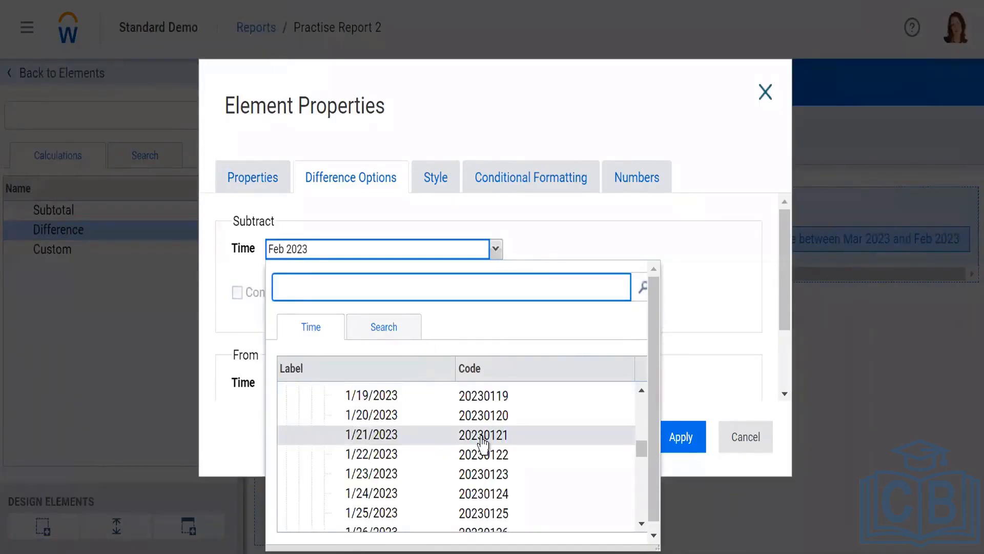
pyautogui.scroll(5, 483, 445)
pyautogui.scroll(3, 483, 445)
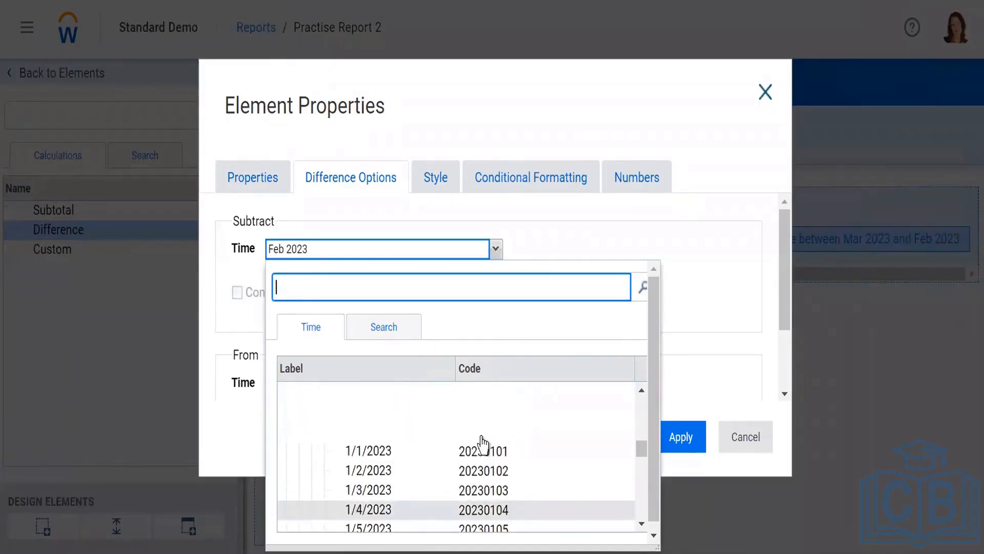
pyautogui.click(360, 436)
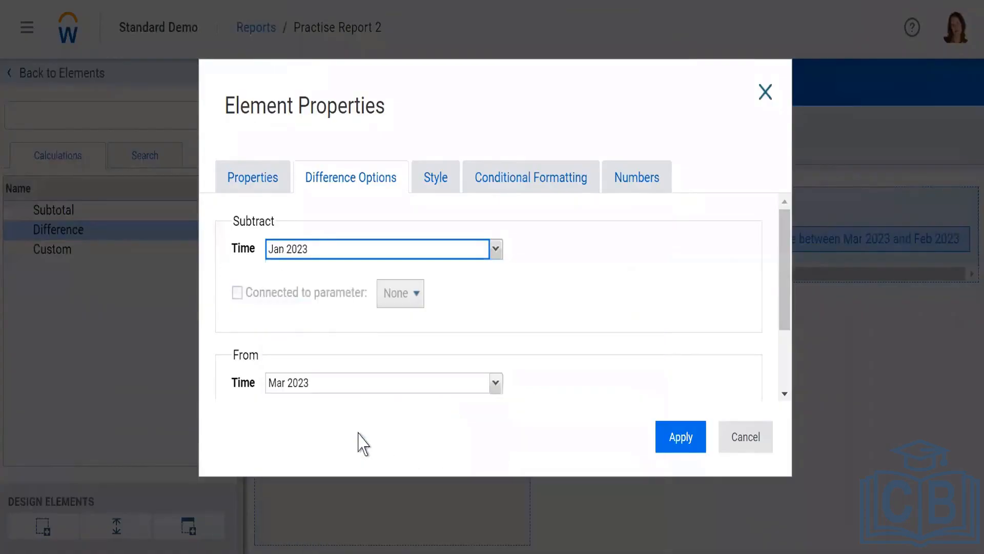
pyautogui.click(681, 434)
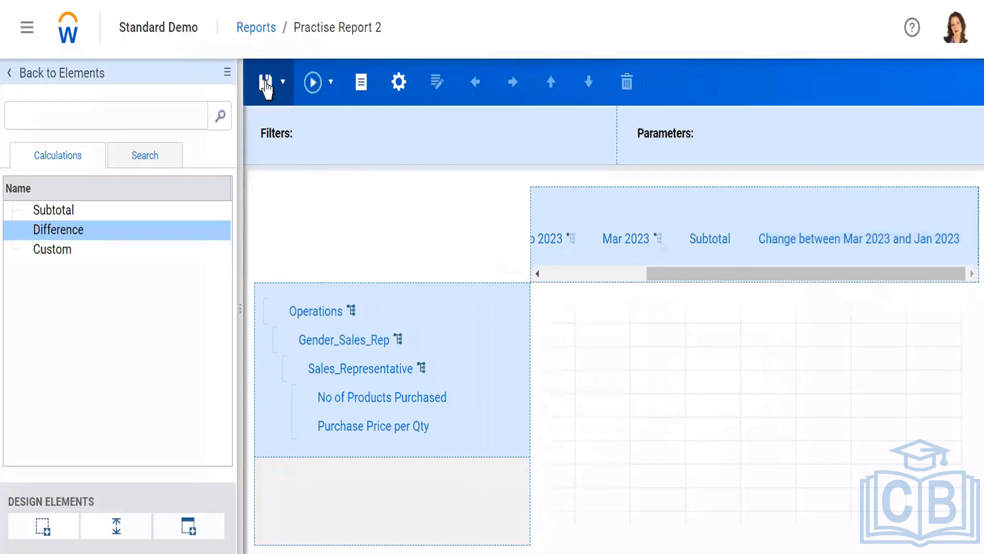
# - Run the report and examine the column showing the change between Mar 2023 and Jan 2023
pyautogui.click(312, 83)
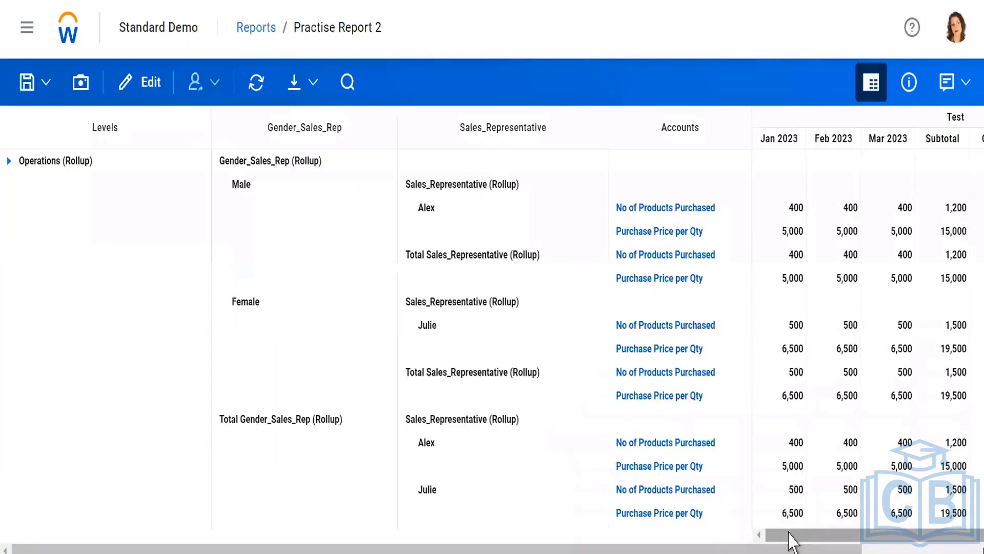
pyautogui.hscroll(3, 784, 533)
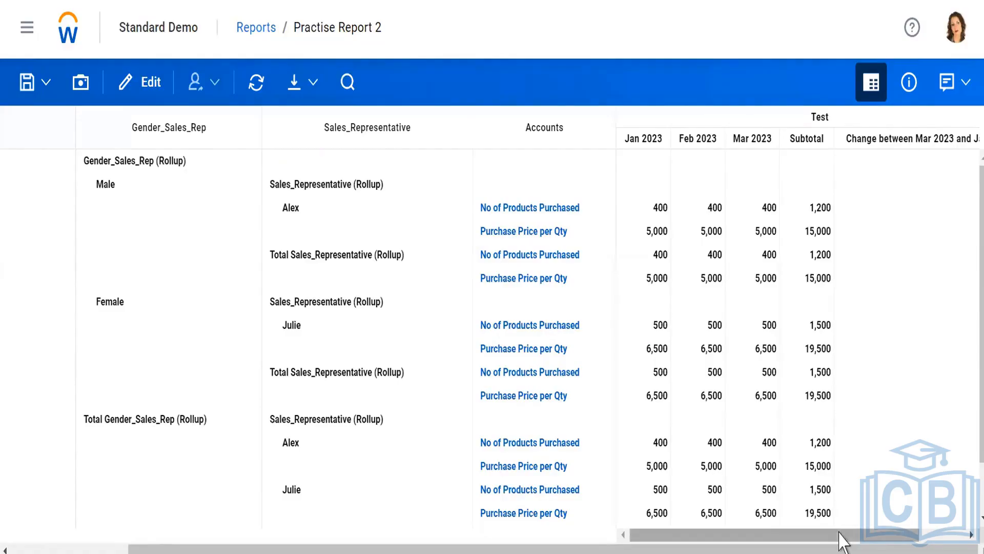
pyautogui.moveTo(815, 541); pyautogui.dragTo(977, 539)
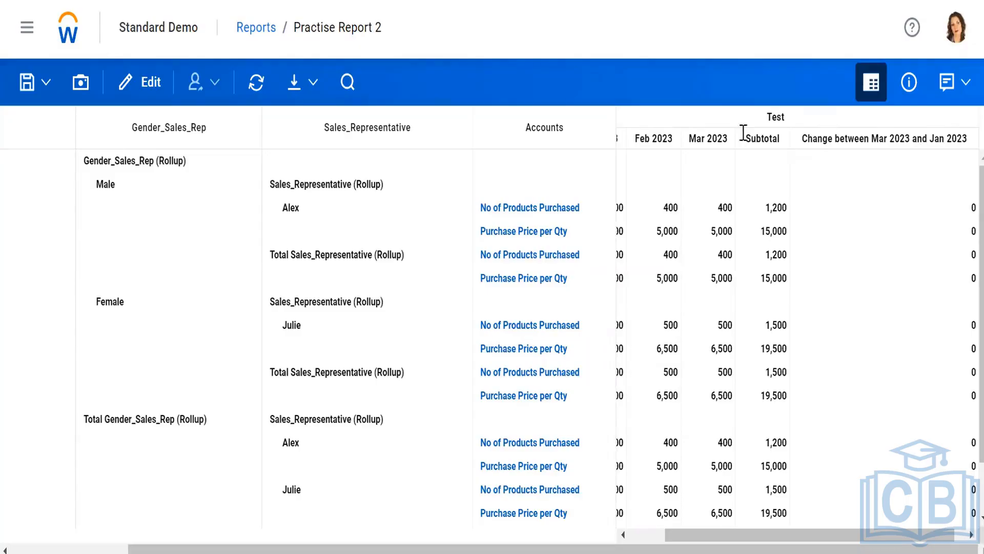
# - Label the change column Difference in its element properties and run the report to check the heading
pyautogui.click(136, 92)
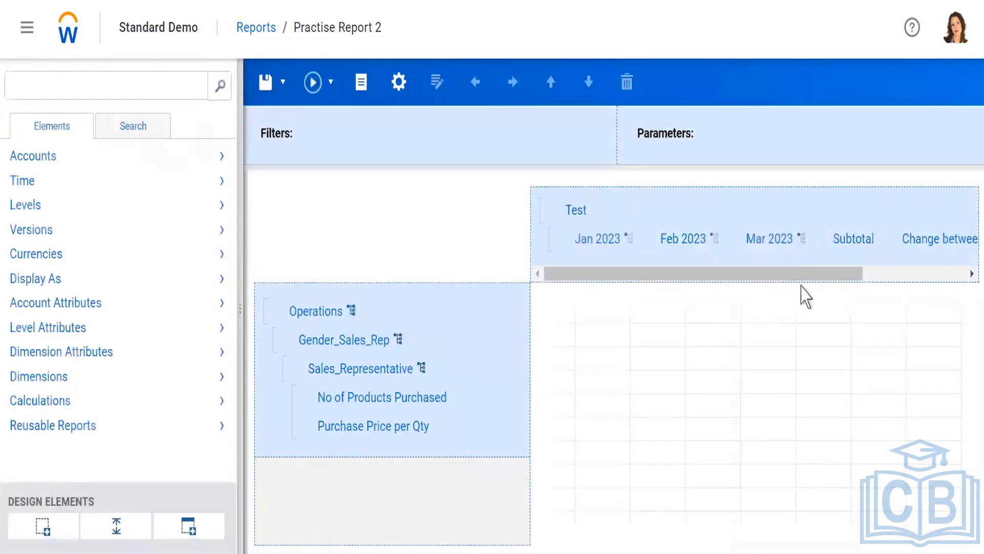
pyautogui.moveTo(754, 270); pyautogui.dragTo(962, 285)
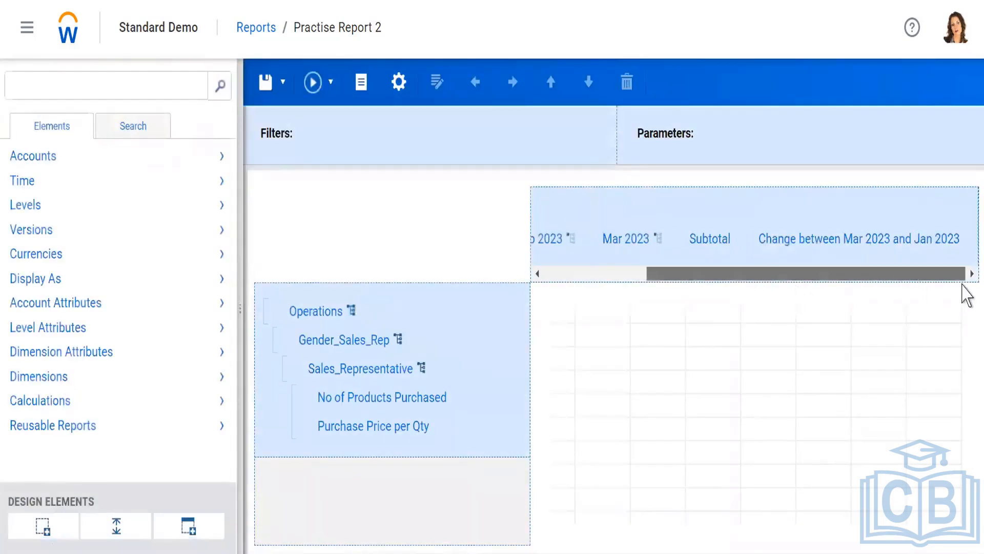
pyautogui.rightClick(819, 241)
pyautogui.click(850, 251)
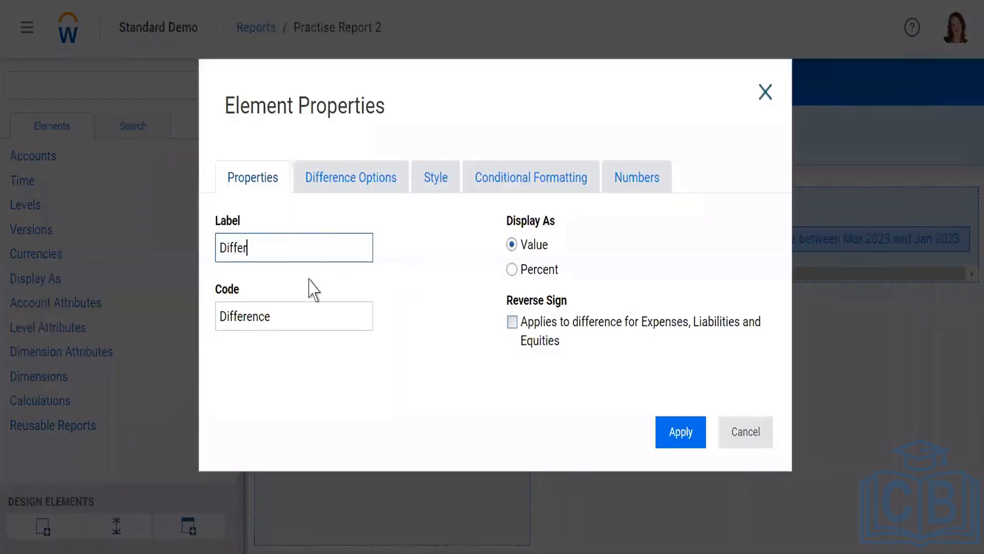
pyautogui.click(681, 437)
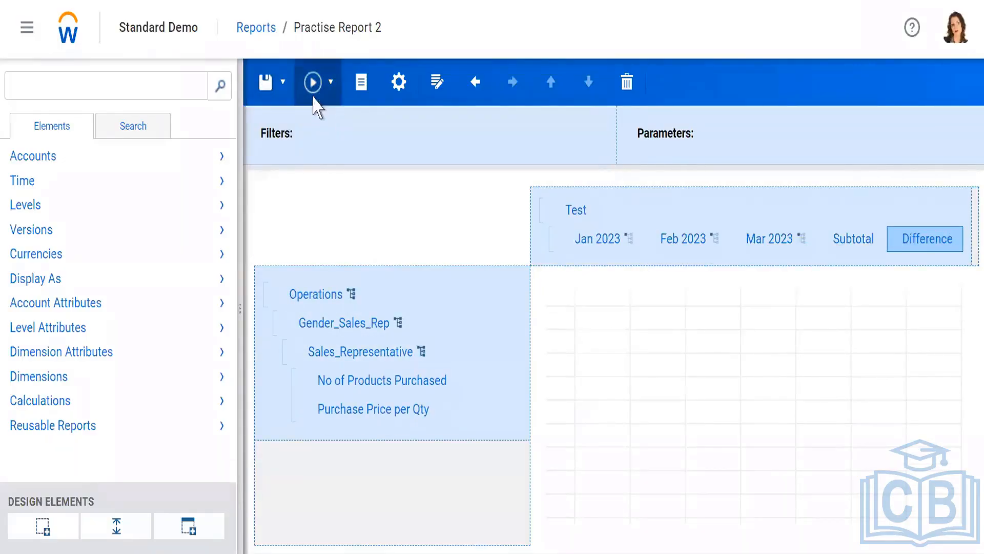
pyautogui.click(313, 95)
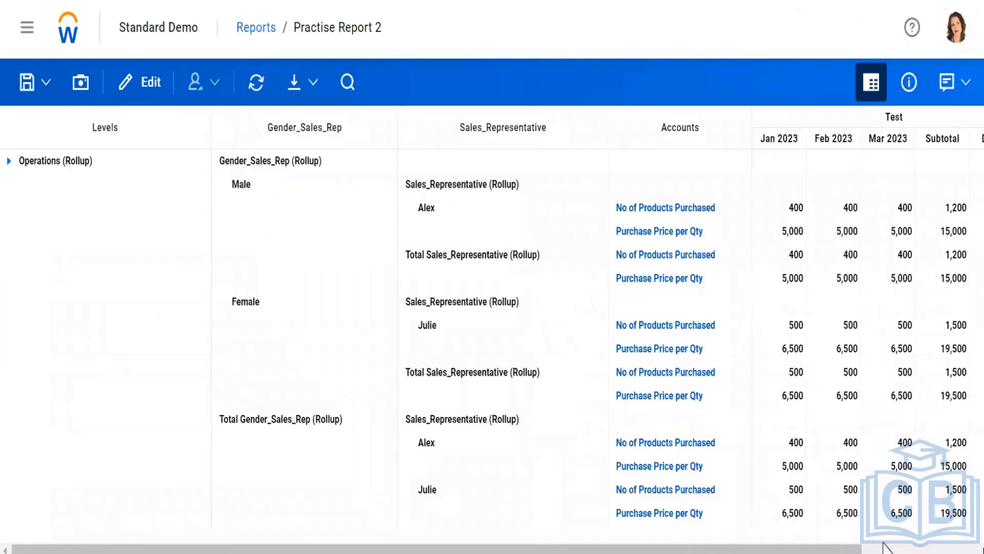
pyautogui.click(894, 549)
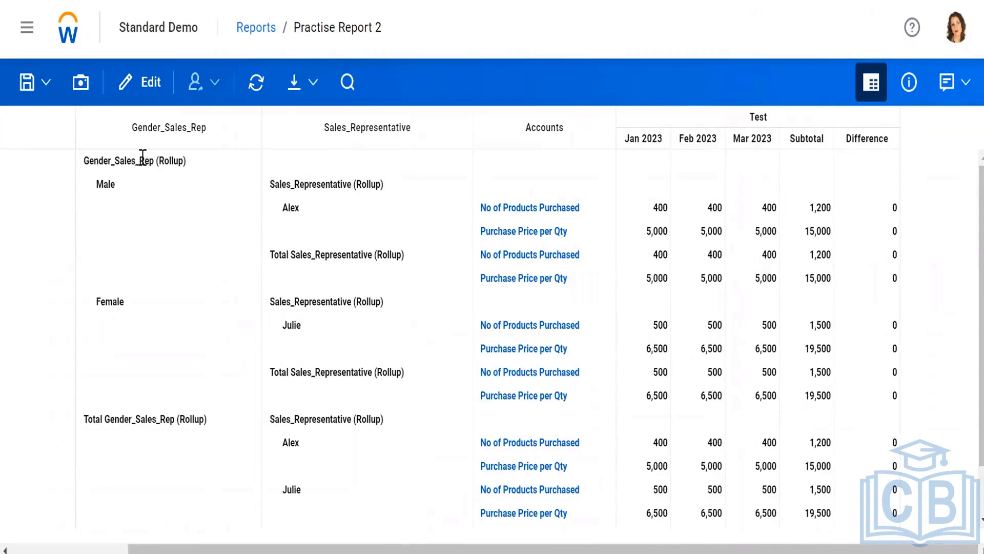
# - Add the Custom calculation after the Difference column in the report design and open its Formula Assistant
pyautogui.click(132, 83)
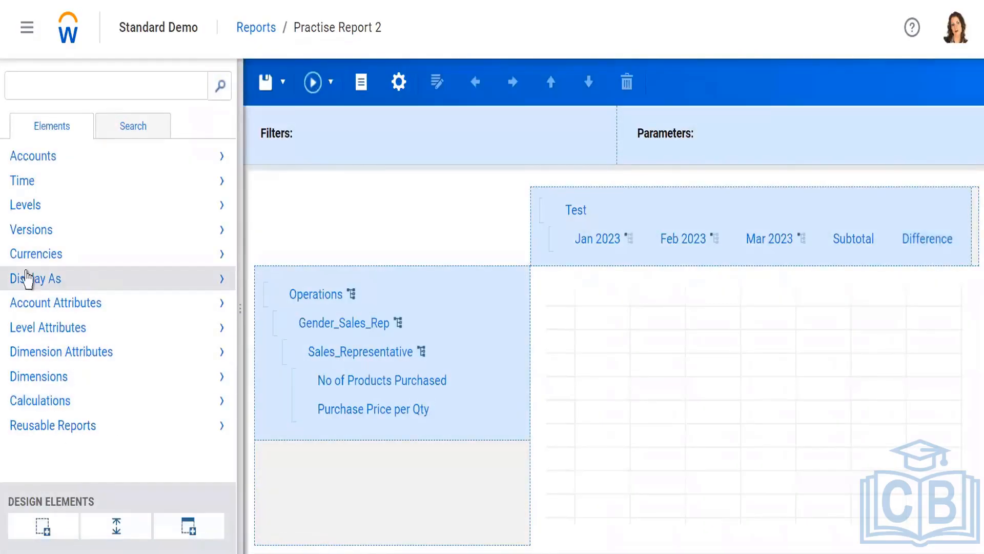
pyautogui.click(34, 406)
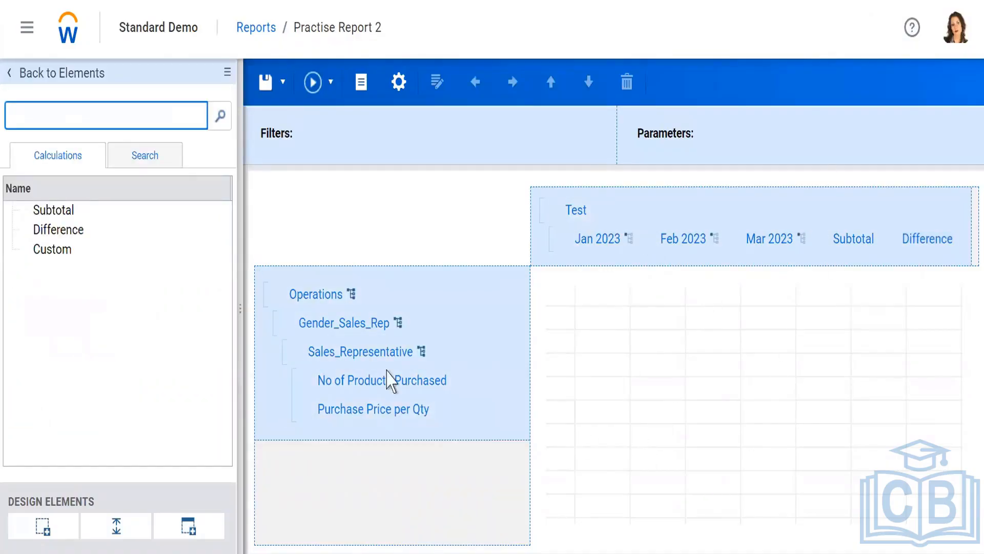
pyautogui.moveTo(51, 251); pyautogui.dragTo(888, 268)
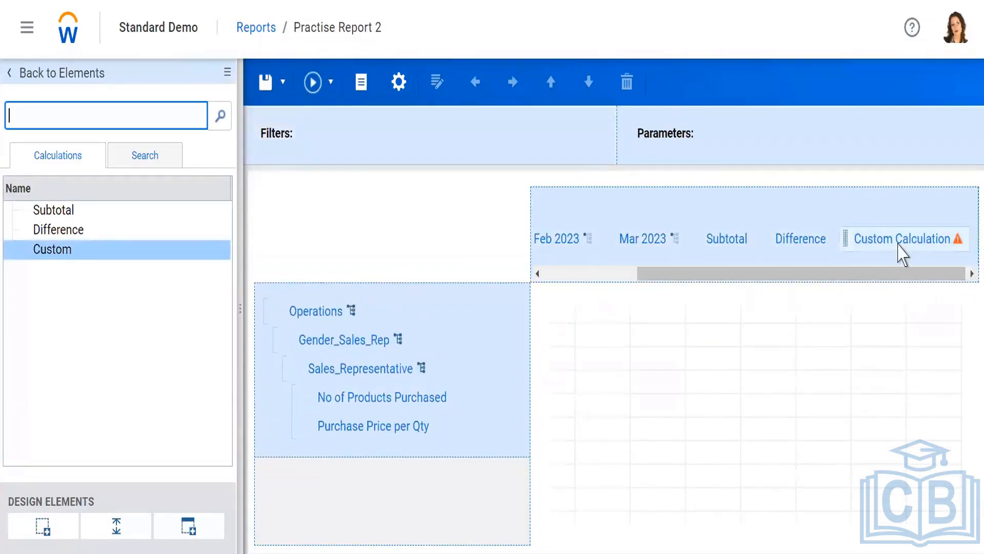
pyautogui.click(899, 251)
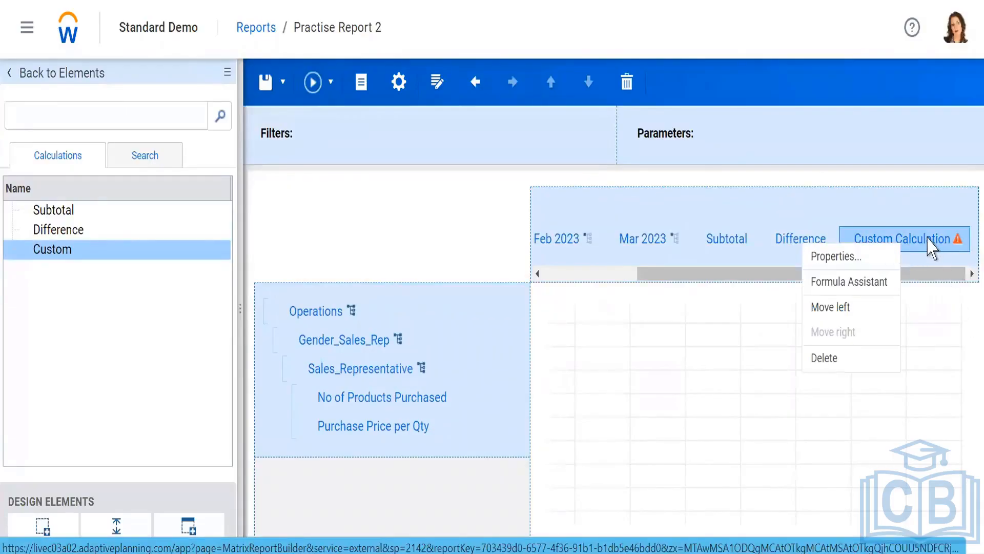
pyautogui.click(848, 284)
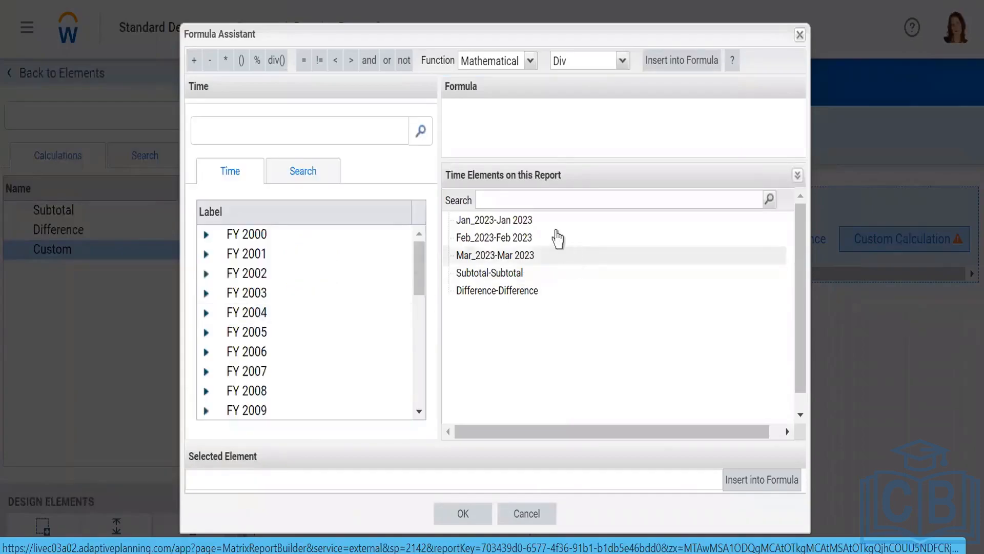
pyautogui.doubleClick(468, 256)
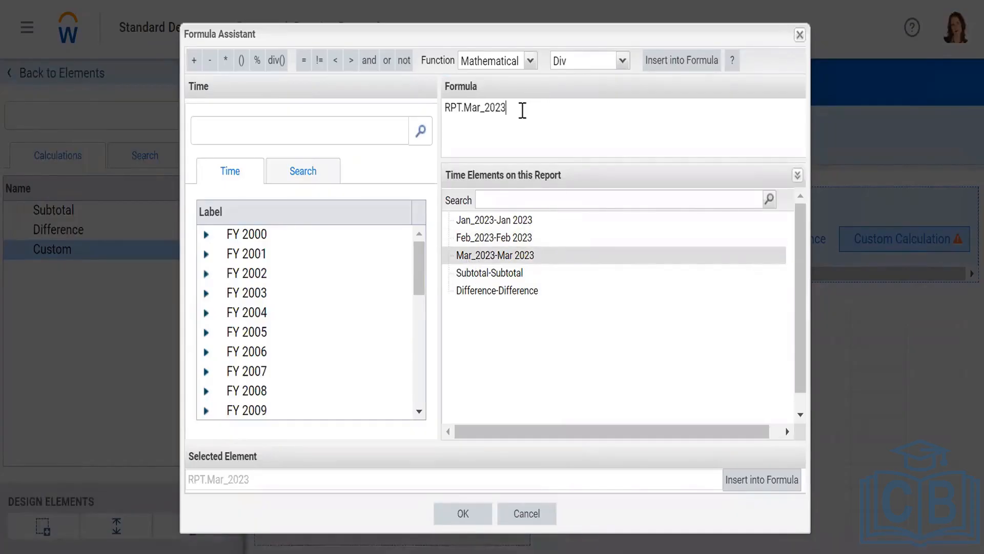
pyautogui.moveTo(520, 108); pyautogui.dragTo(437, 115)
pyautogui.press('BackSpace')
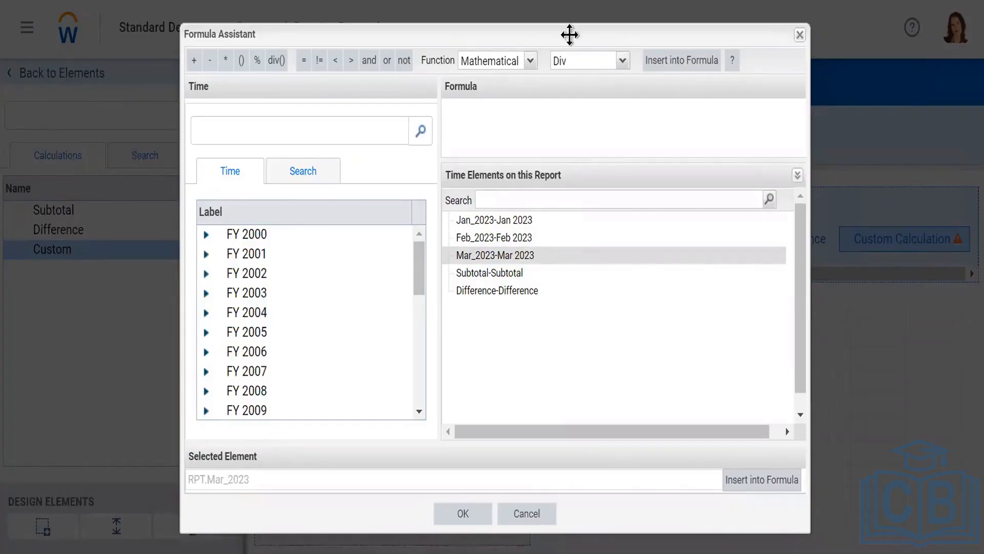
# - Build the custom calculation's formula with the Div function to divide Mar 2023 by Jan 2023, and accept it
pyautogui.click(672, 61)
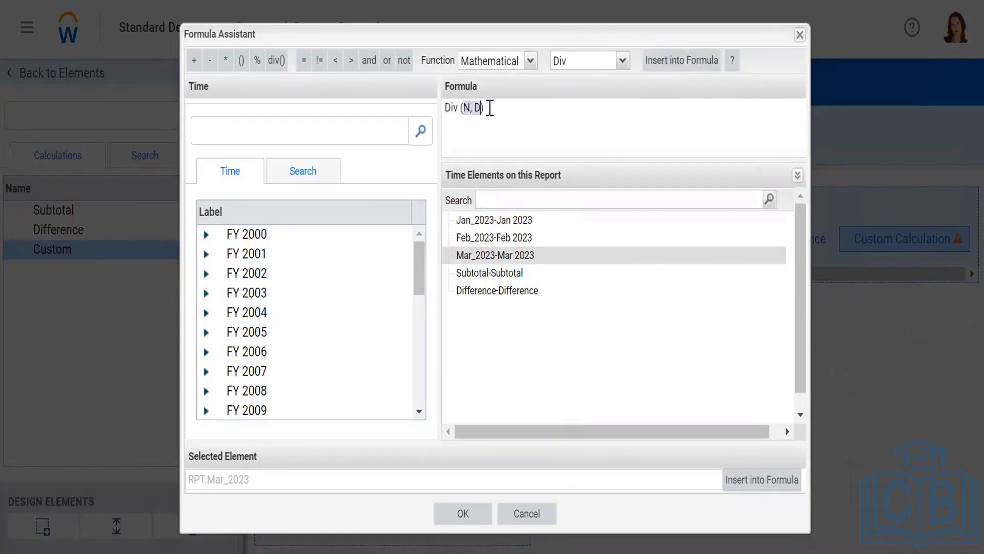
pyautogui.doubleClick(472, 258)
pyautogui.write(',')
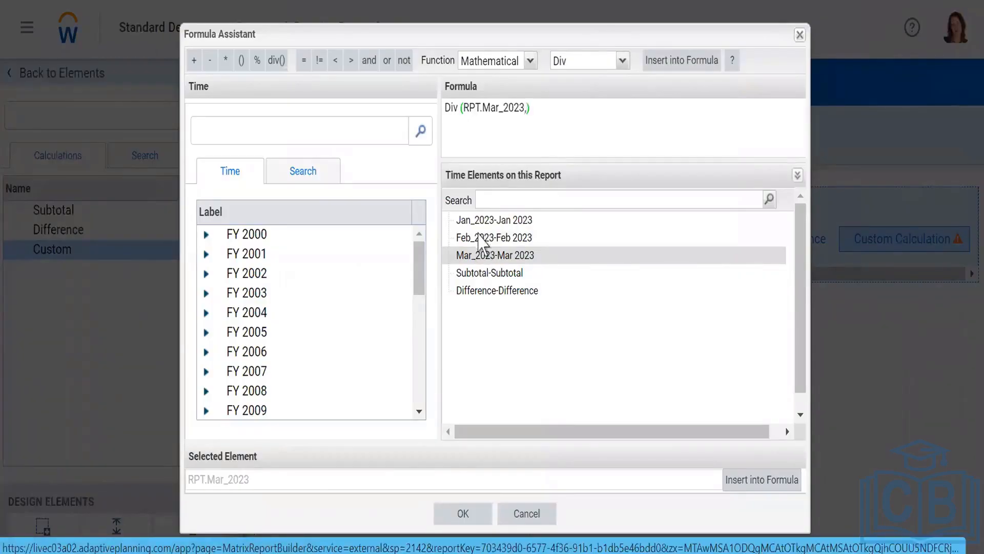
pyautogui.click(471, 220)
pyautogui.doubleClick(472, 222)
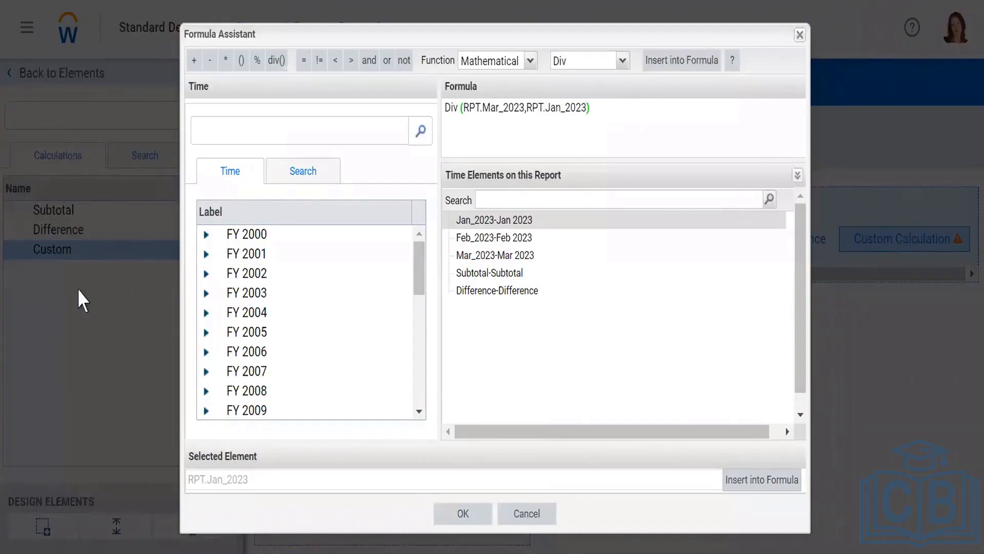
pyautogui.doubleClick(473, 109)
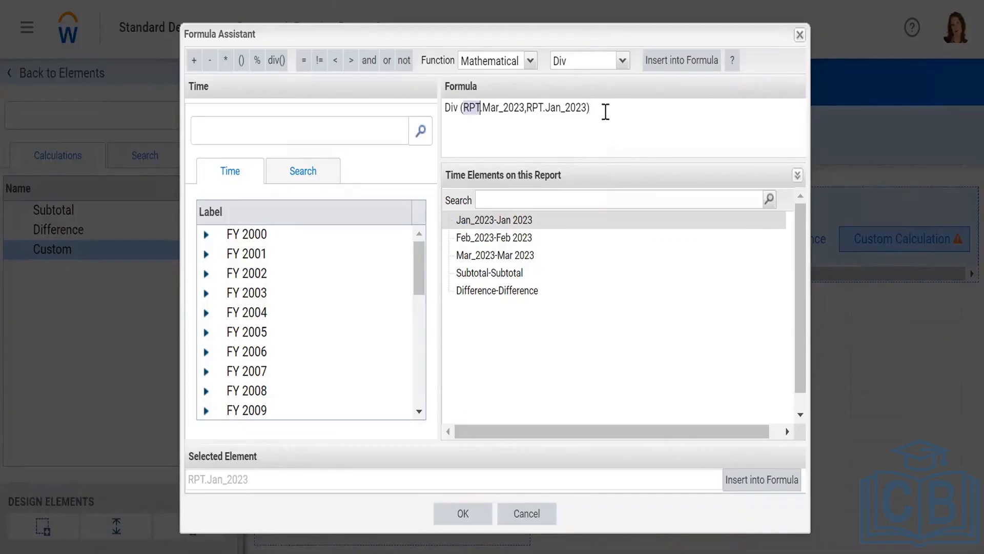
pyautogui.moveTo(600, 109); pyautogui.dragTo(440, 114)
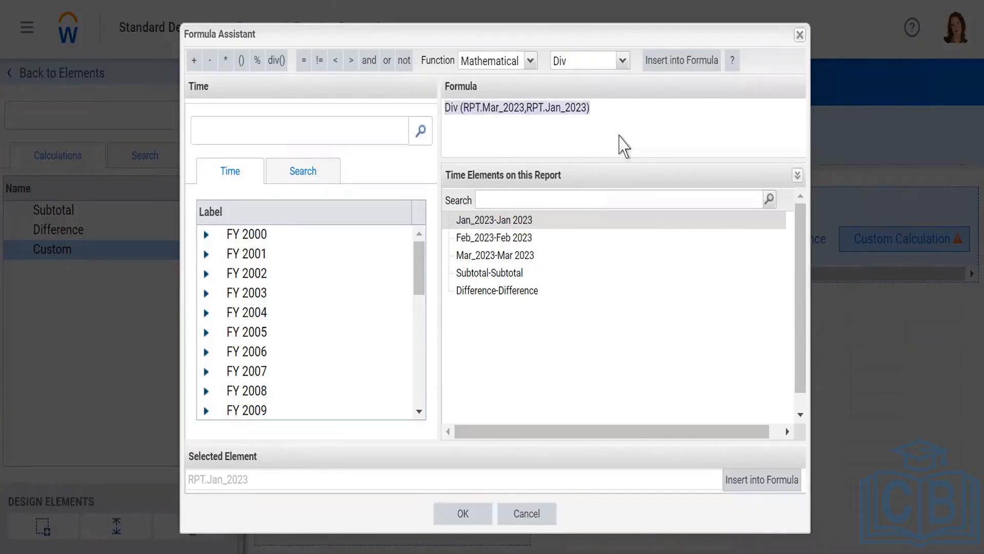
pyautogui.click(503, 109)
pyautogui.doubleClick(503, 109)
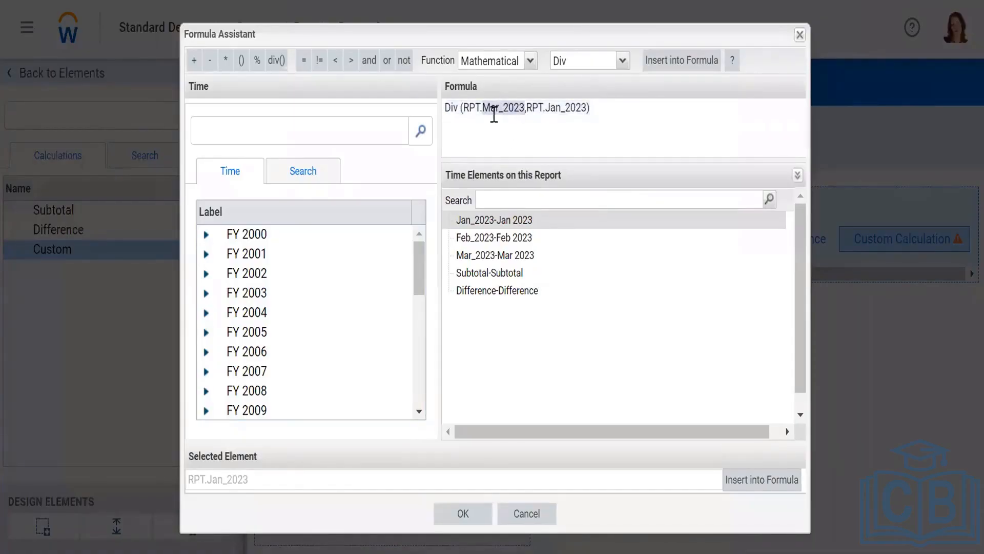
pyautogui.doubleClick(577, 107)
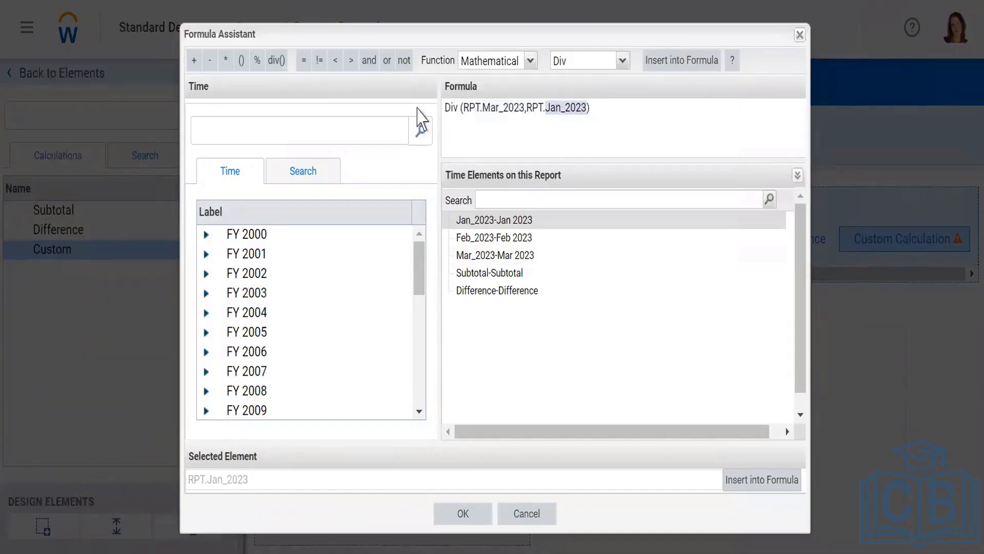
pyautogui.click(467, 519)
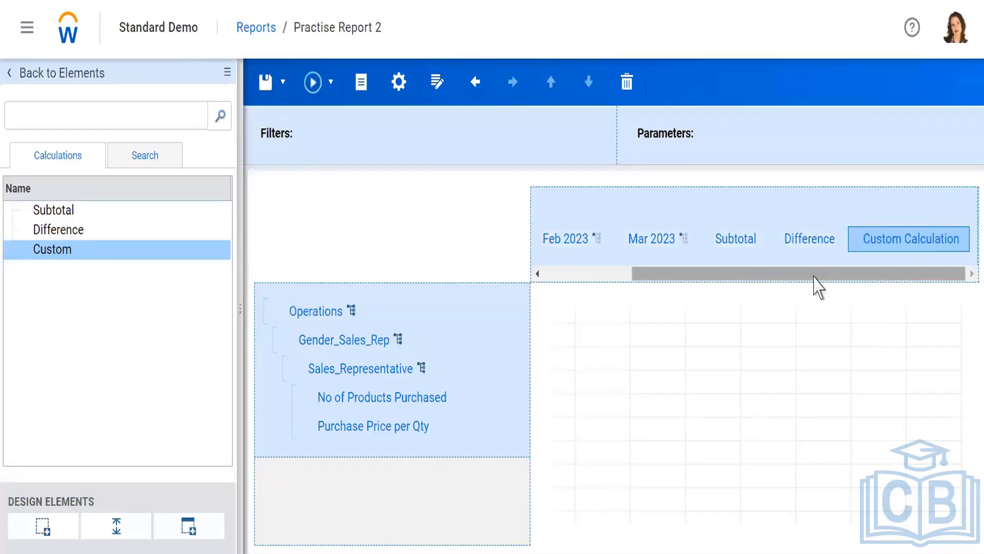
# - Label the custom calculation Division in its element properties and run the report to examine the new column
pyautogui.rightClick(867, 242)
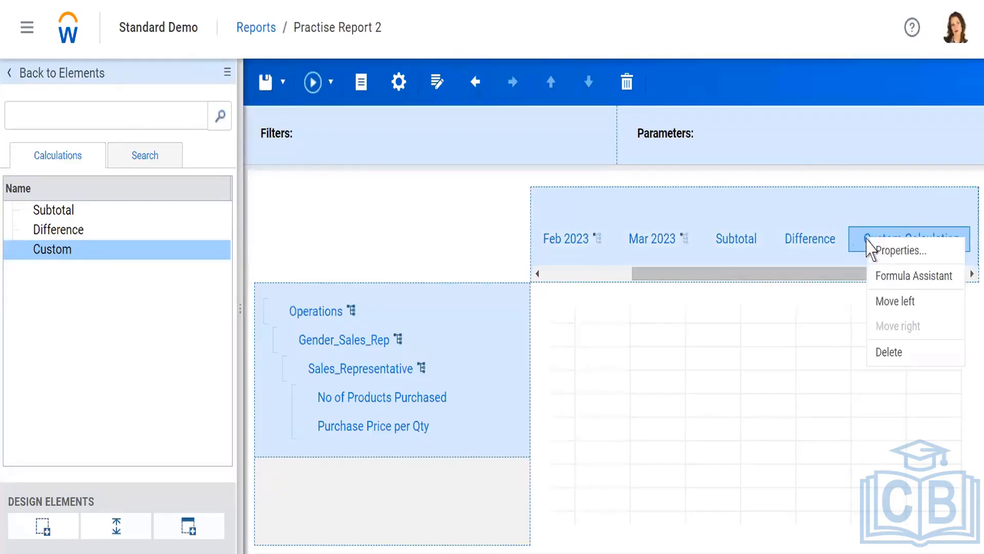
pyautogui.click(898, 251)
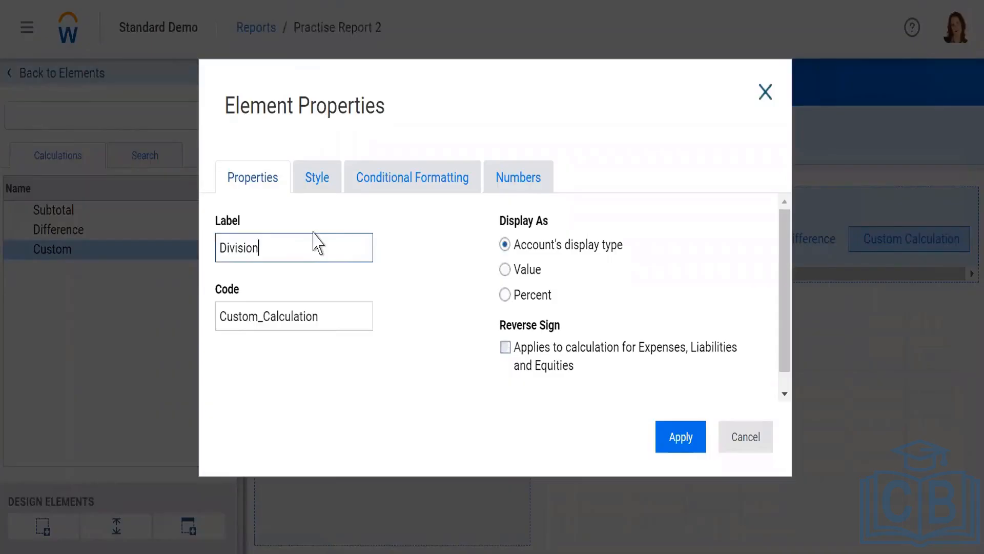
pyautogui.click(678, 456)
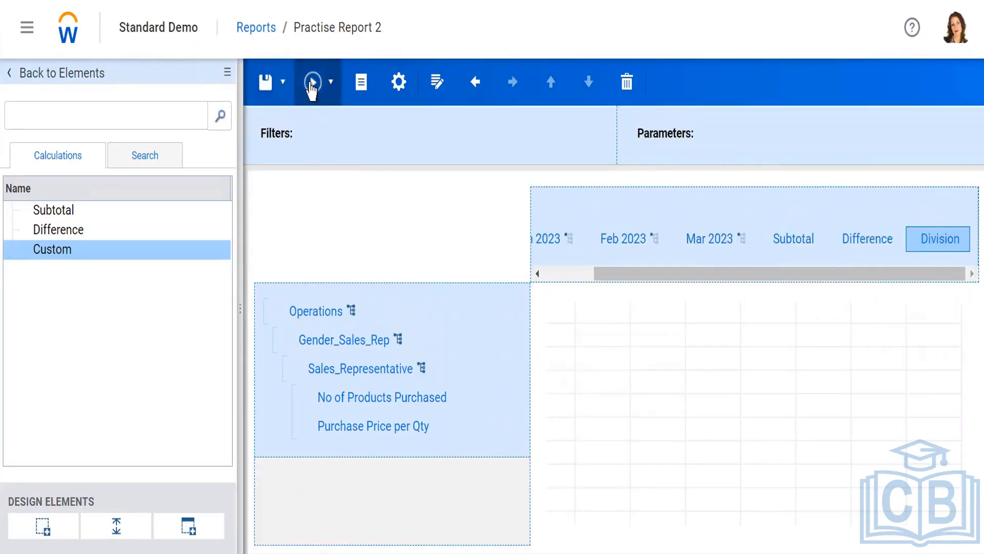
pyautogui.click(312, 86)
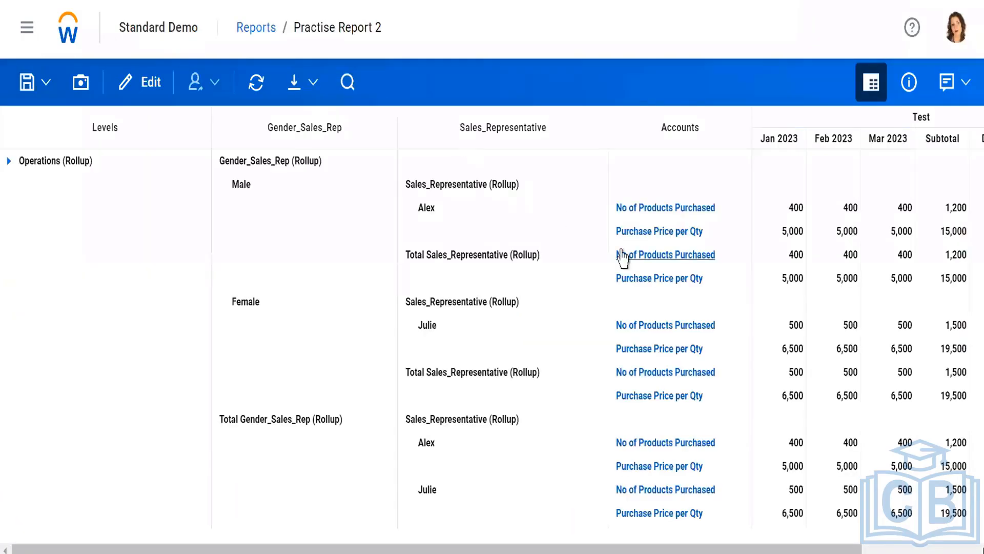
pyautogui.hscroll(3, 622, 257)
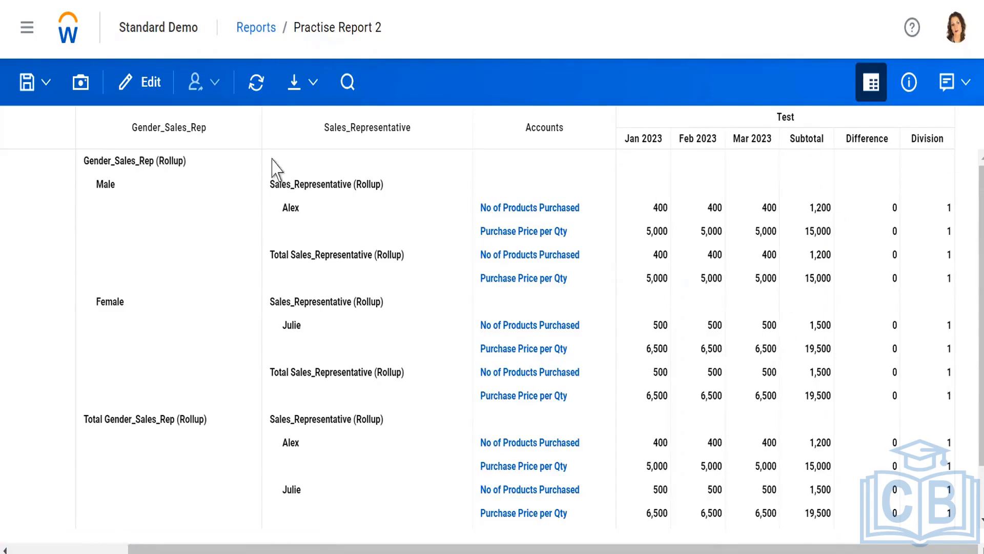
# - Return to the report list and open Practise Report 2 from the shared Practise folder
pyautogui.click(156, 97)
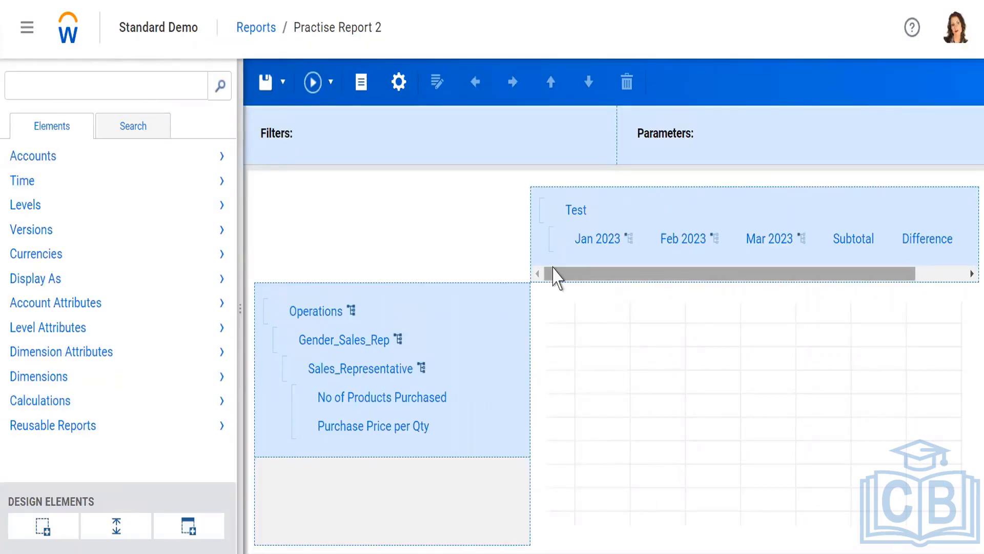
pyautogui.click(251, 28)
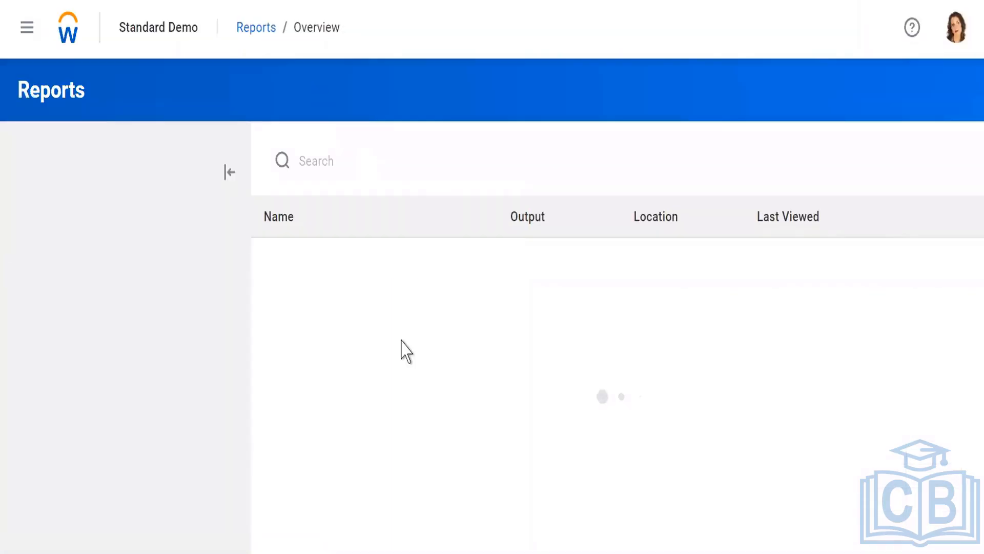
pyautogui.click(76, 370)
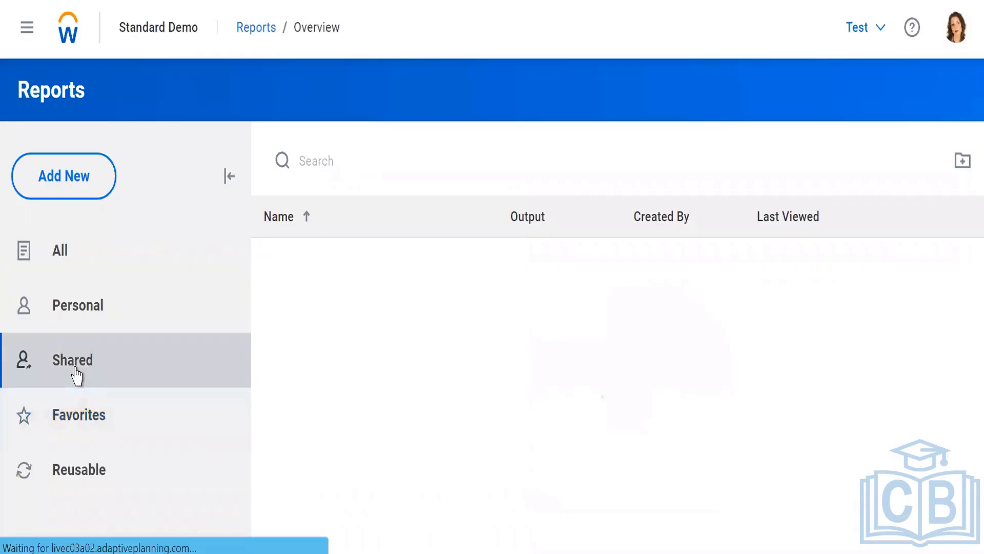
pyautogui.scroll(-10, 395, 379)
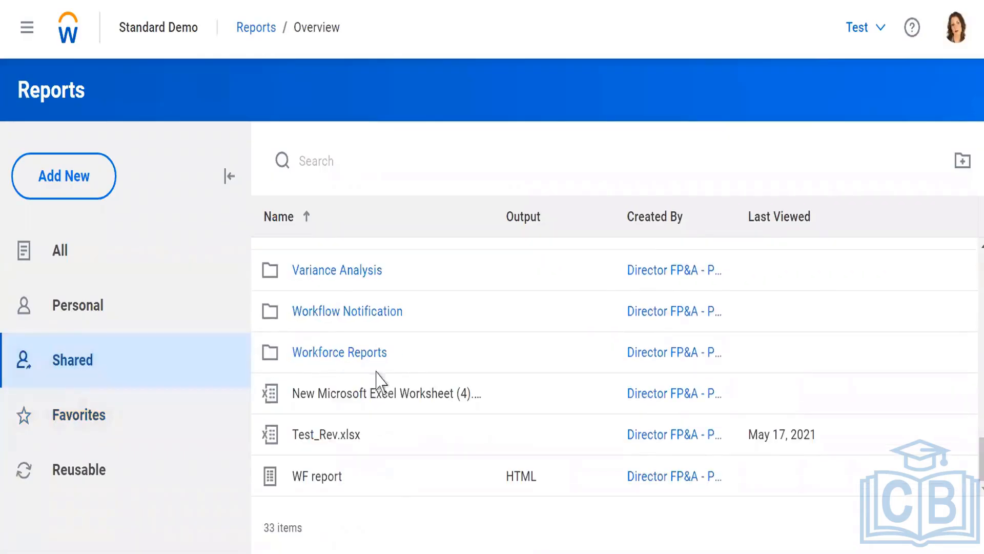
pyautogui.scroll(5, 369, 380)
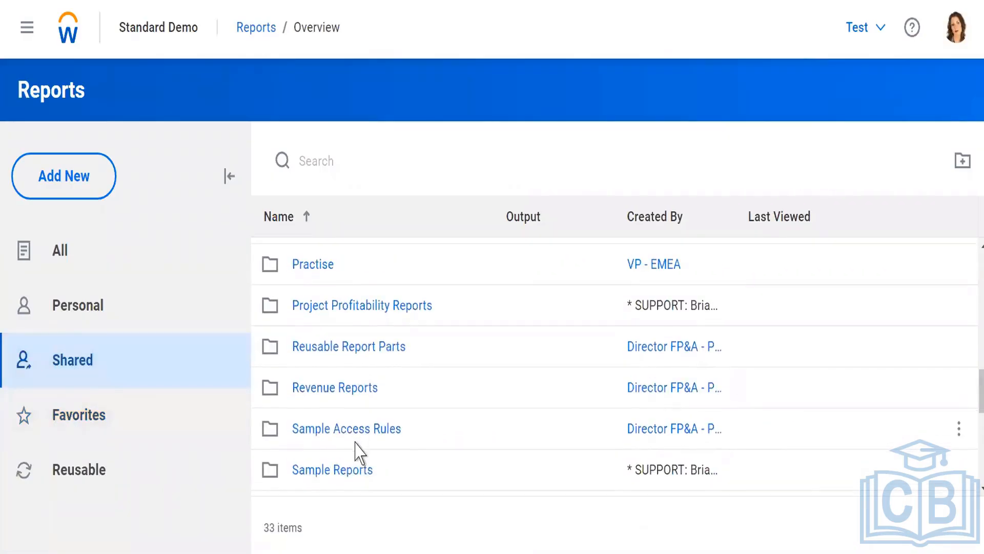
pyautogui.click(307, 266)
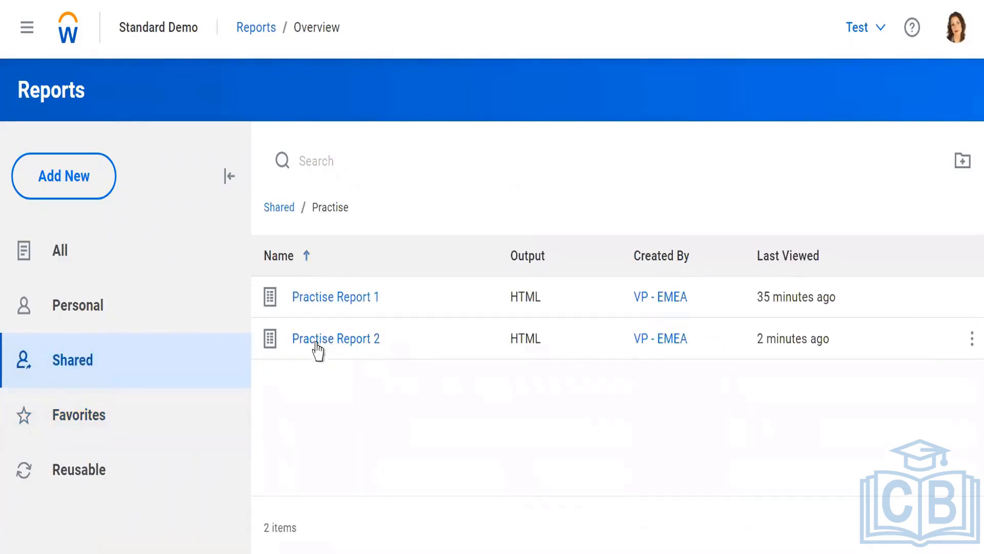
pyautogui.click(317, 341)
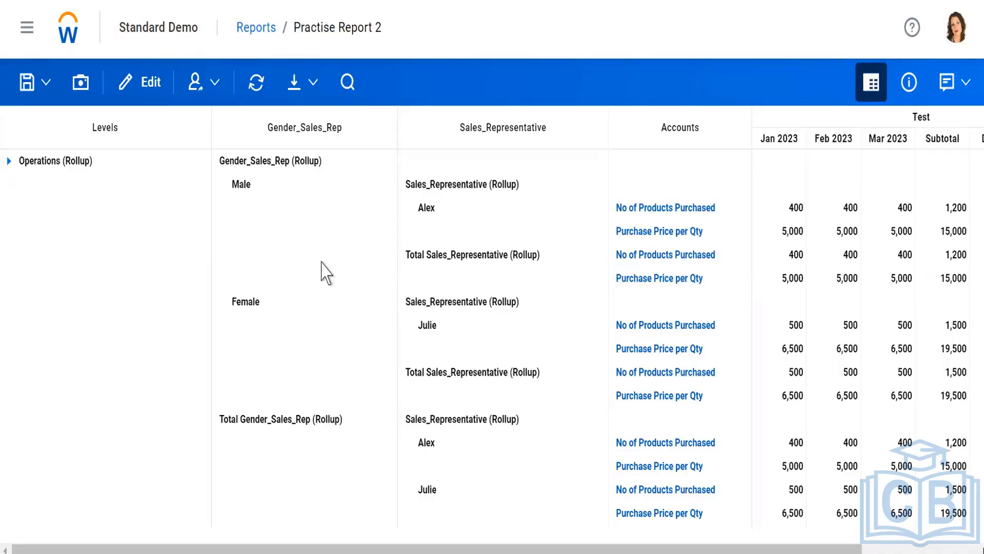
# - Edit the report's design and add the Operations level from the rows as a report parameter
pyautogui.click(133, 91)
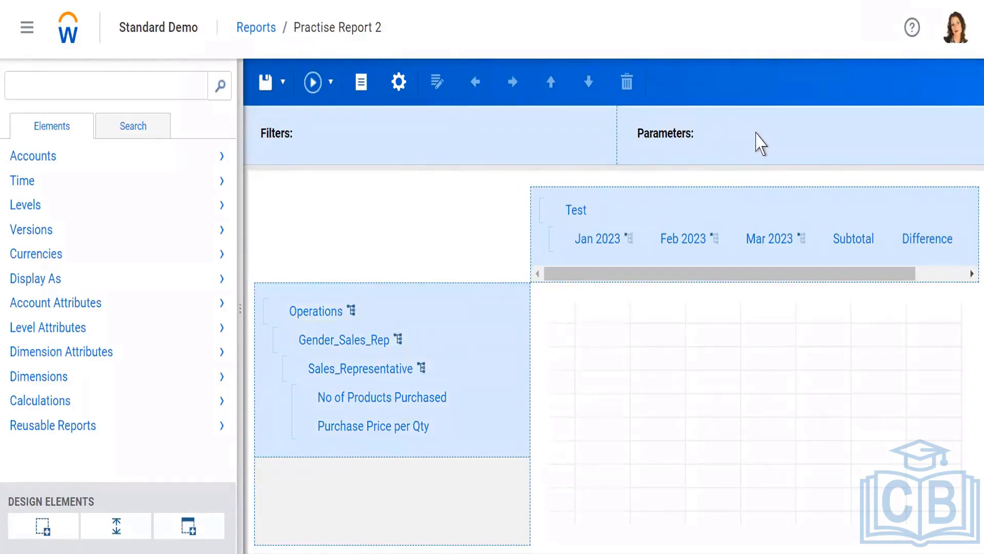
pyautogui.click(318, 316)
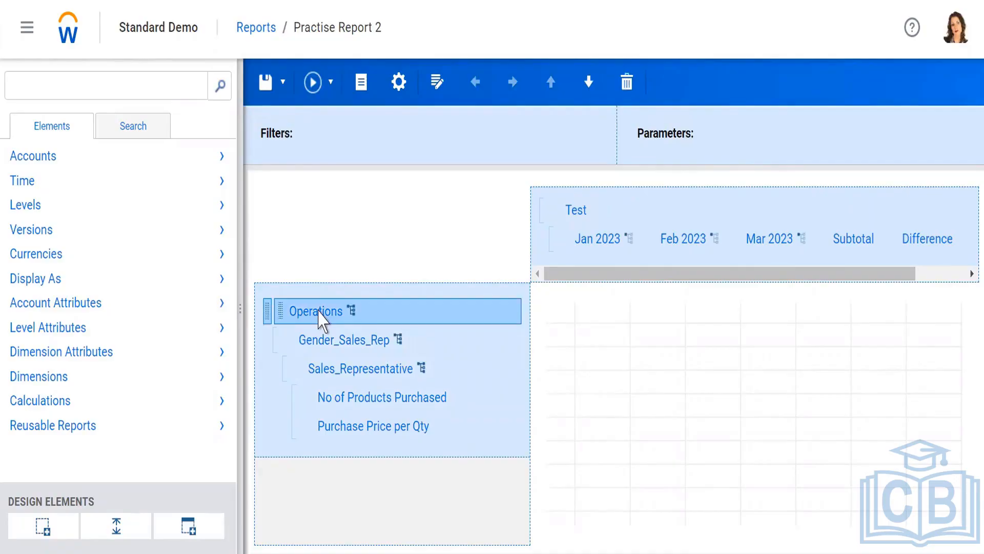
pyautogui.moveTo(319, 313); pyautogui.dragTo(744, 140)
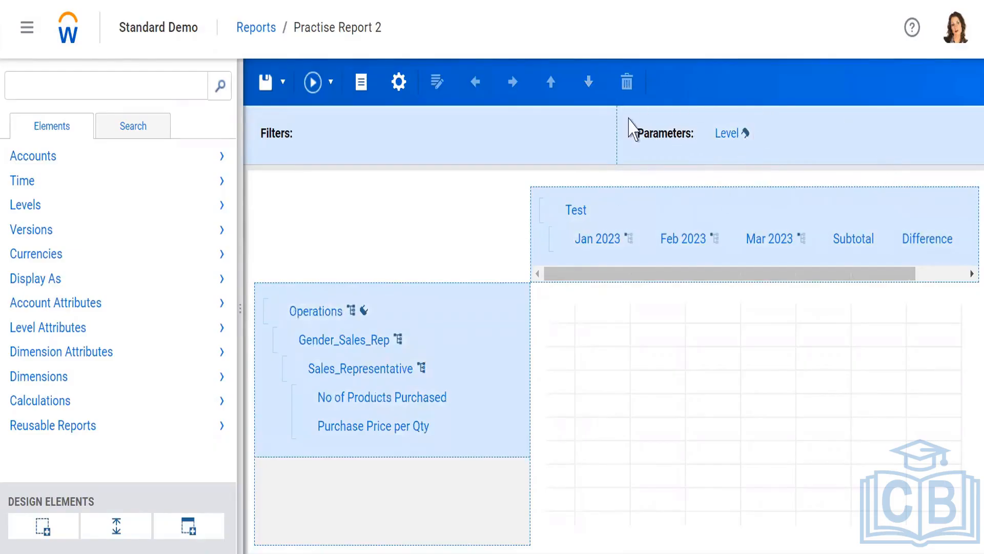
# - Set the Level parameter to prompt before viewing, include every level as an available choice, and apply the settings
pyautogui.click(730, 138)
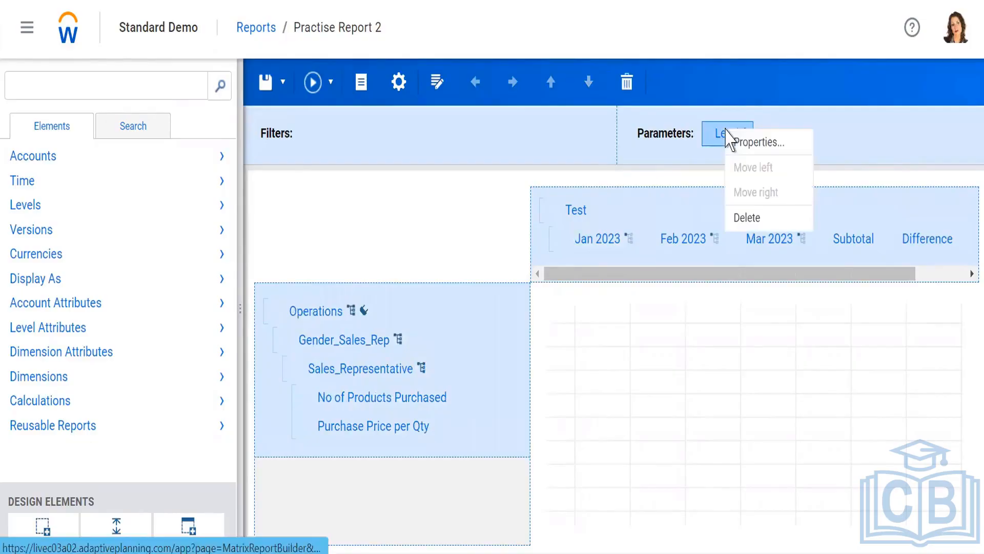
pyautogui.click(759, 144)
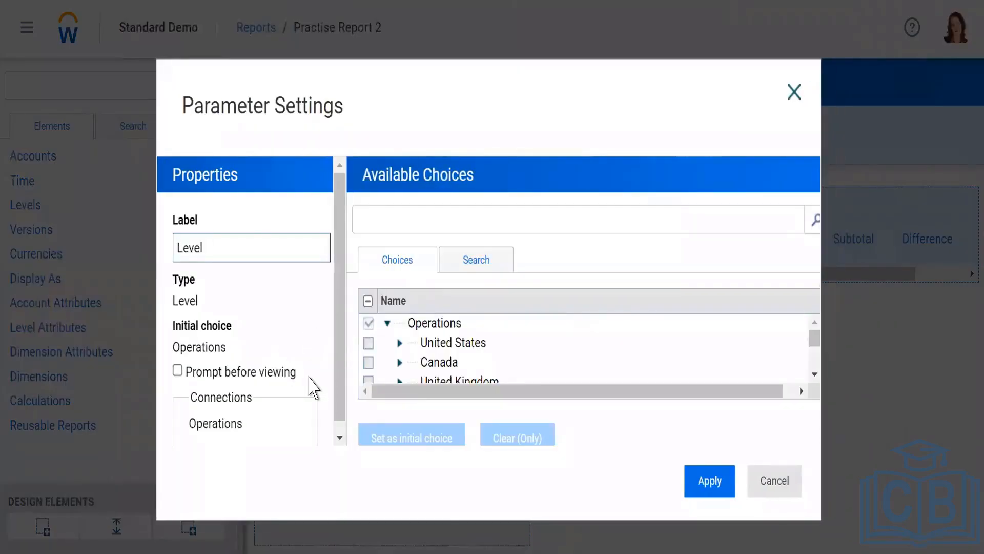
pyautogui.click(178, 370)
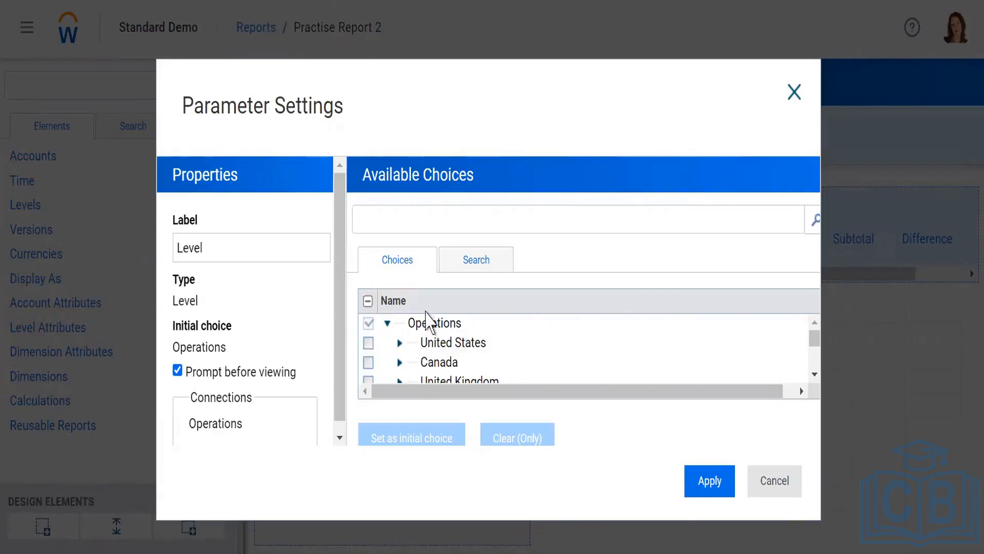
pyautogui.scroll(-5, 527, 340)
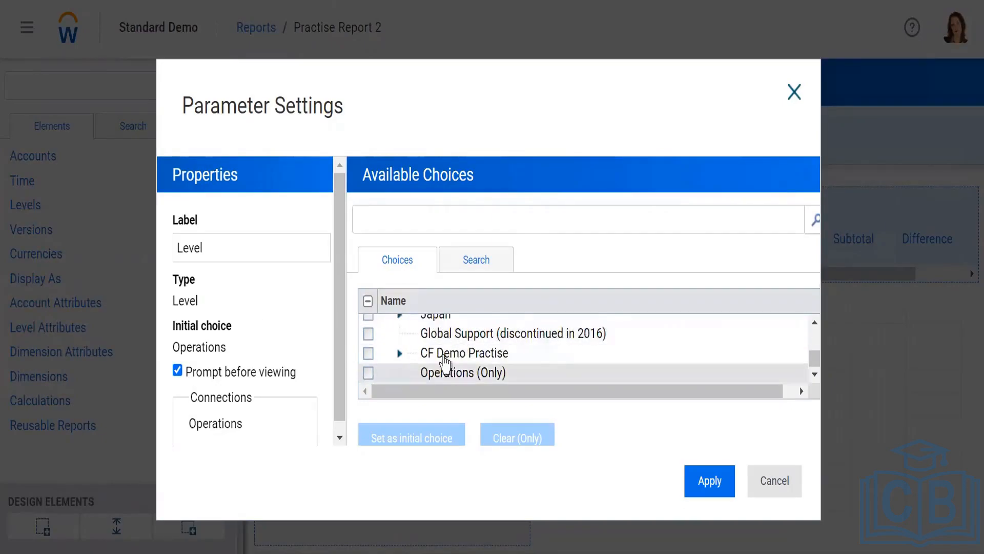
pyautogui.scroll(5, 446, 367)
pyautogui.click(369, 301)
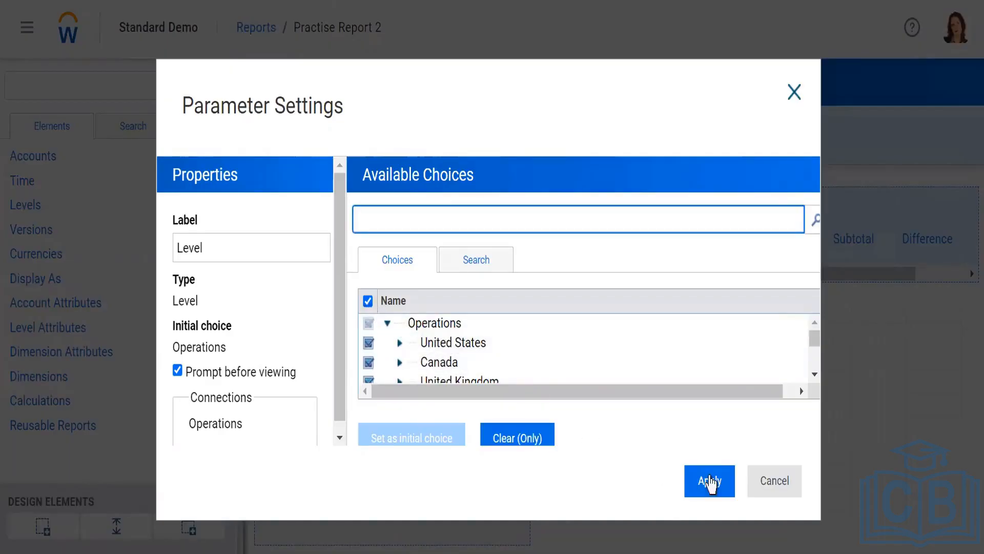
pyautogui.click(710, 482)
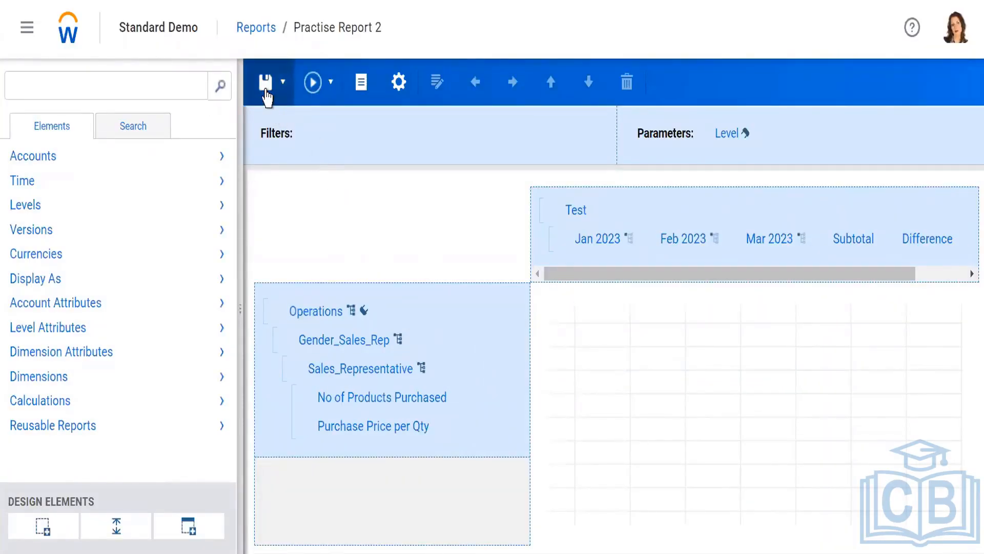
# - Reopen Practise Report 2 from the report list and set its Level parameter to USA under CF Demo Practise
pyautogui.click(254, 33)
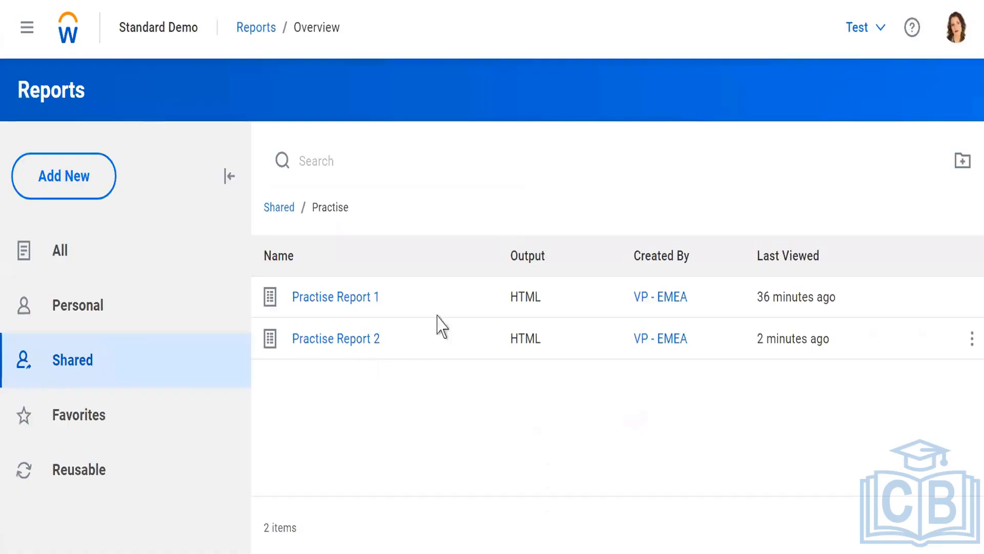
pyautogui.click(77, 377)
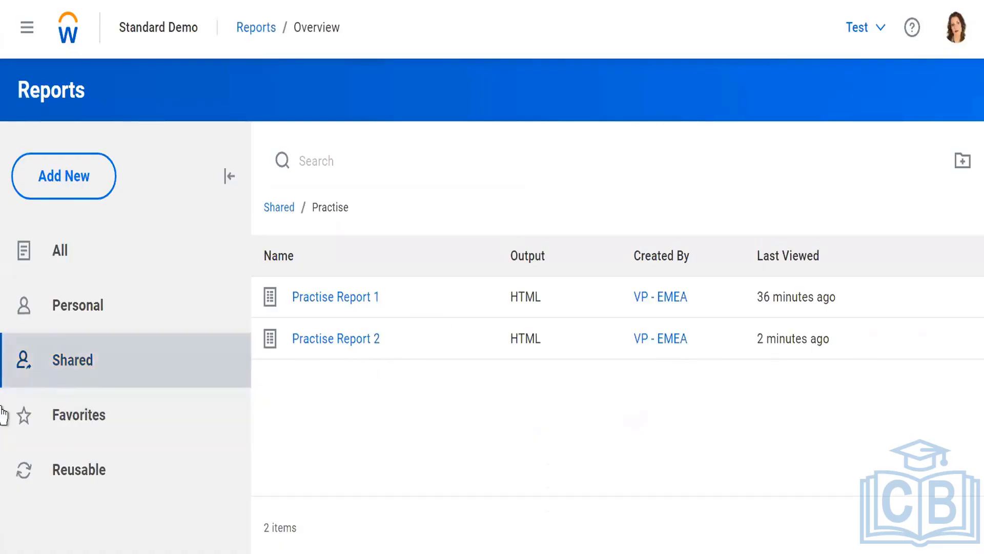
pyautogui.click(329, 344)
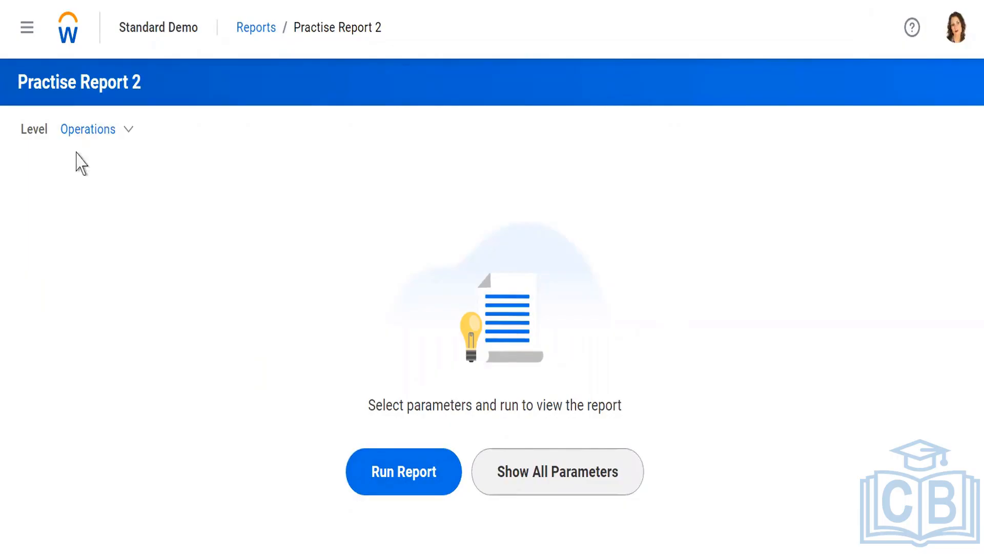
pyautogui.click(128, 132)
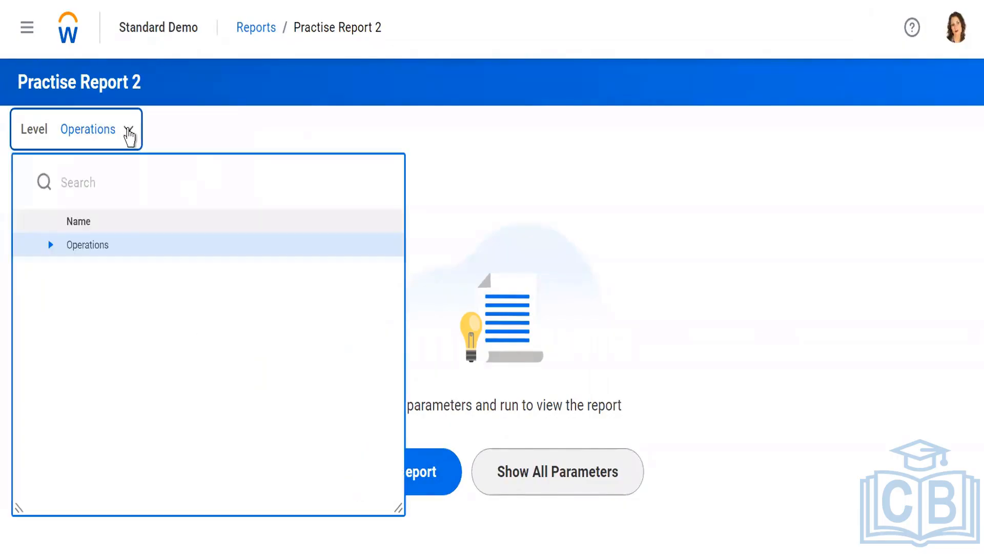
pyautogui.click(51, 245)
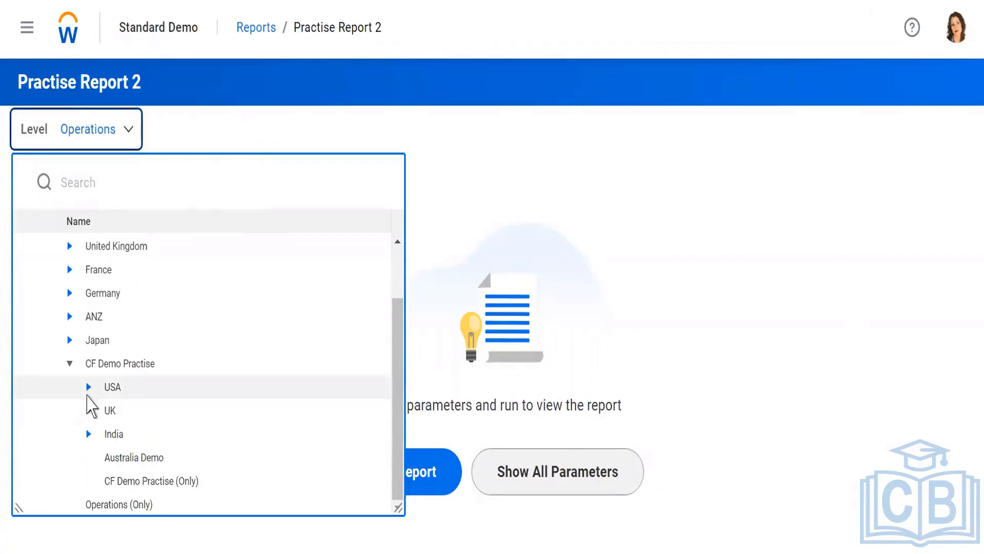
pyautogui.click(87, 394)
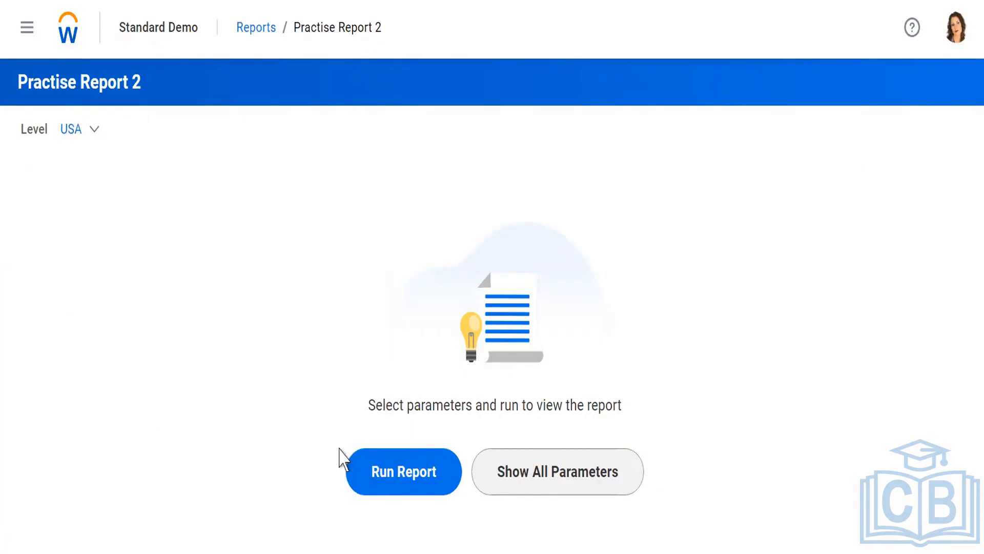
# - Run Practise Report 2 for the USA level and review its columns across the full width
pyautogui.click(376, 470)
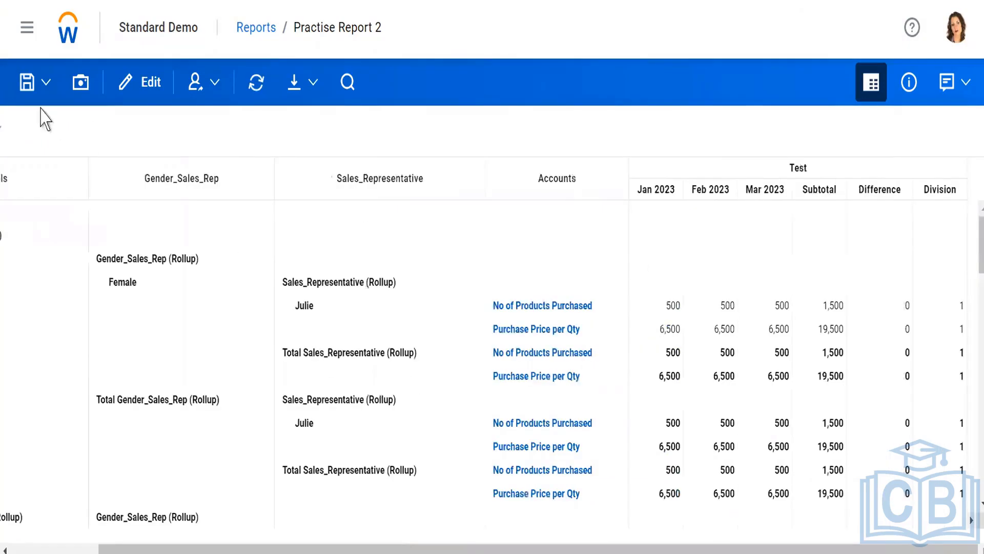
pyautogui.moveTo(251, 550); pyautogui.dragTo(49, 534)
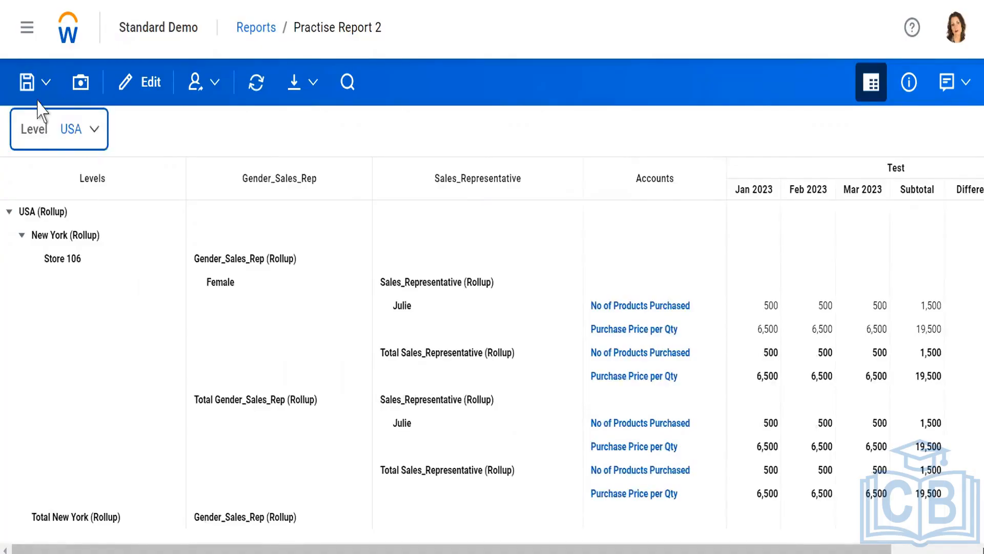
# - Change the Level parameter to UK under CF Demo Practise and run the report
pyautogui.click(96, 127)
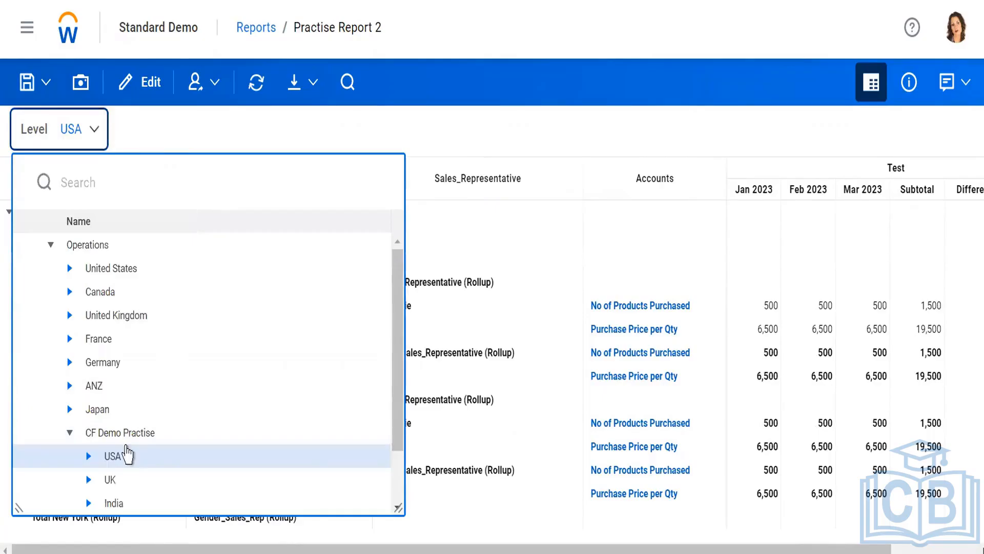
pyautogui.click(110, 479)
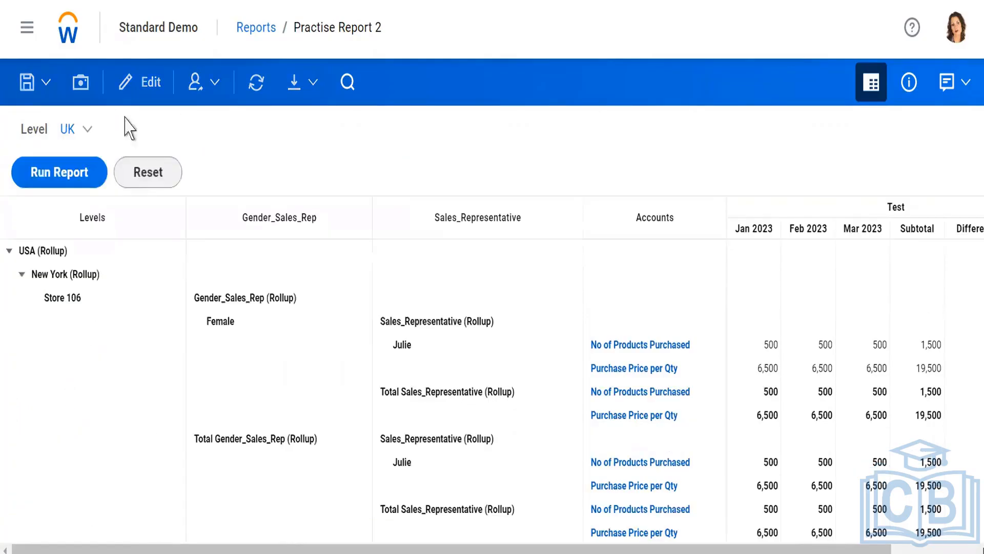
pyautogui.click(91, 167)
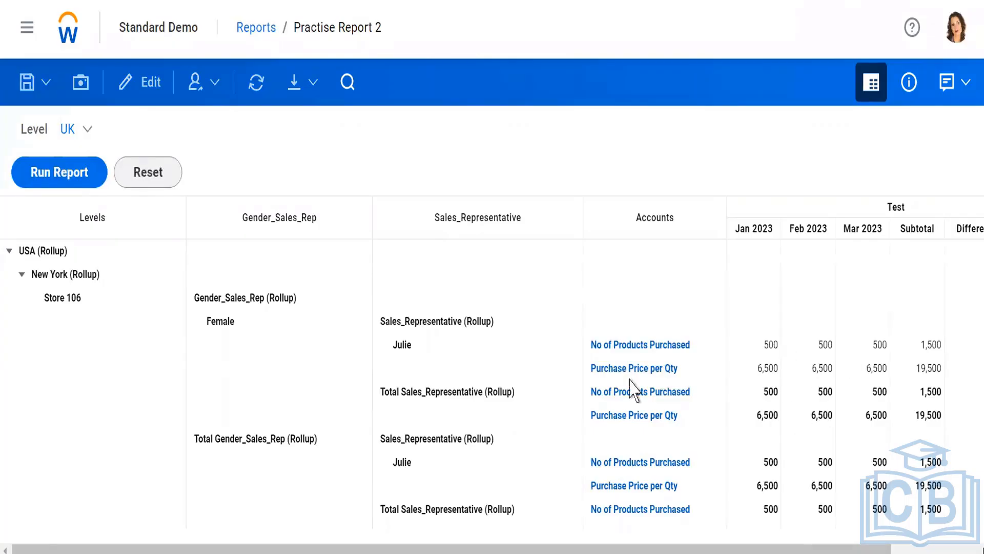
# - Change the Level parameter to India under CF Demo Practise and run the report
pyautogui.click(85, 134)
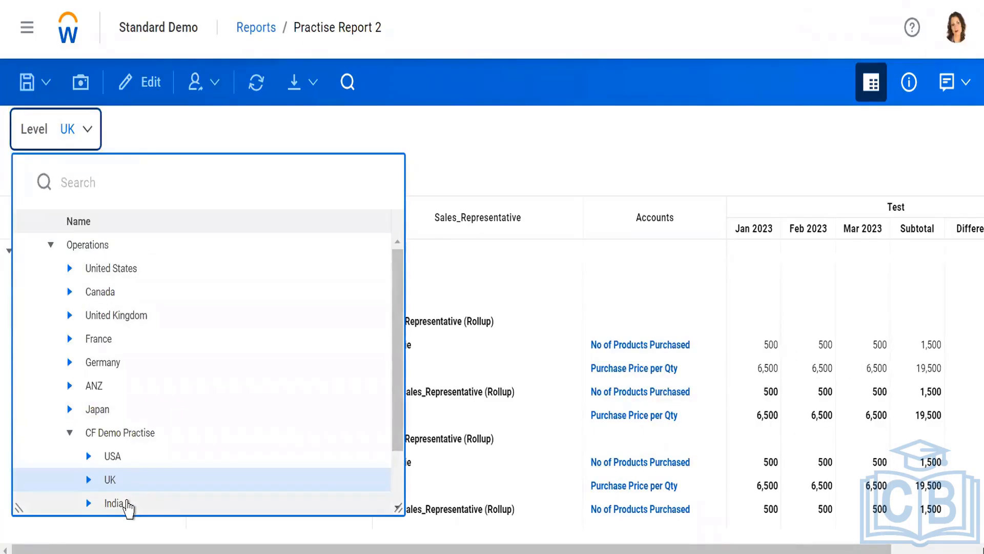
pyautogui.click(114, 503)
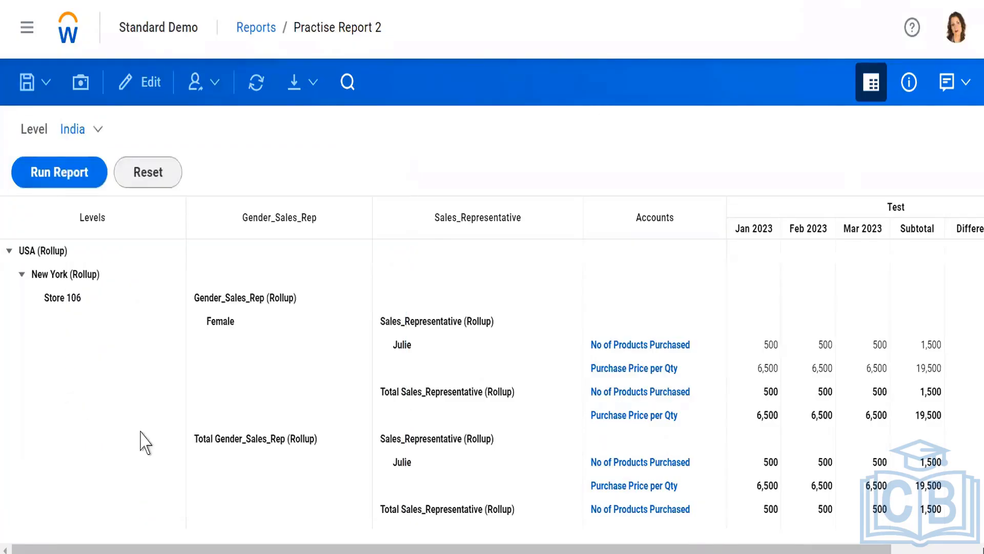
pyautogui.click(60, 177)
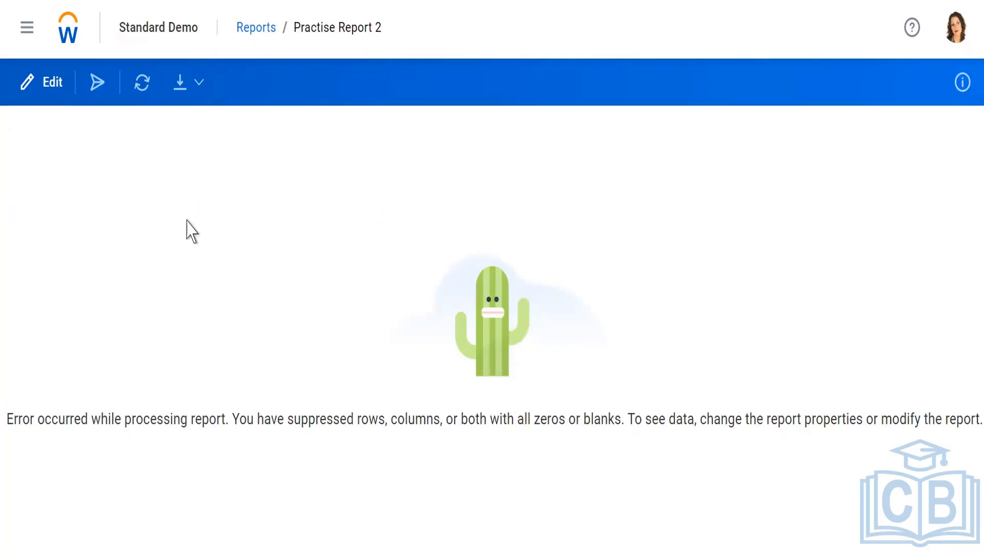
# - Edit the report's design, examine the Level parameter's settings, and close them without changes
pyautogui.click(32, 82)
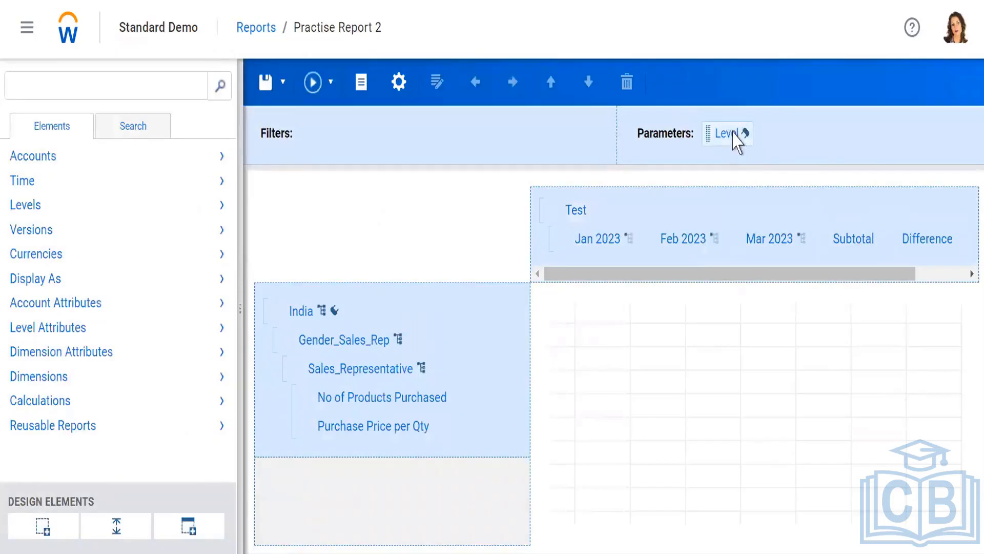
pyautogui.click(741, 135)
pyautogui.click(779, 152)
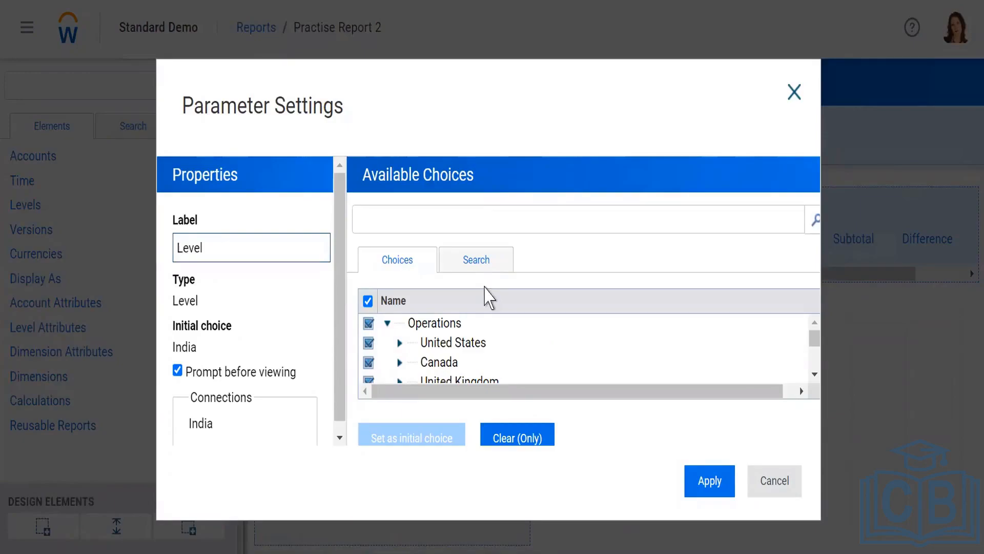
pyautogui.scroll(-1, 241, 359)
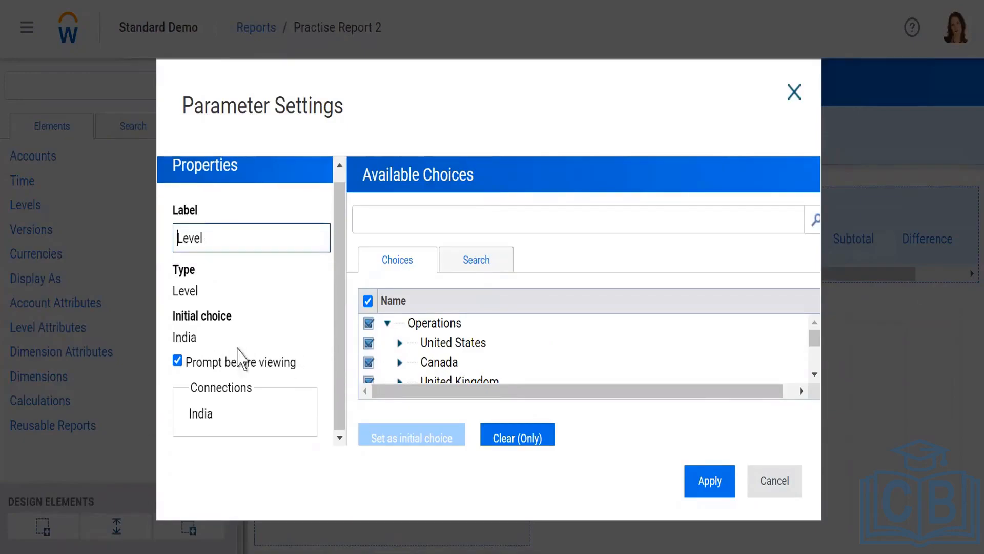
pyautogui.click(795, 93)
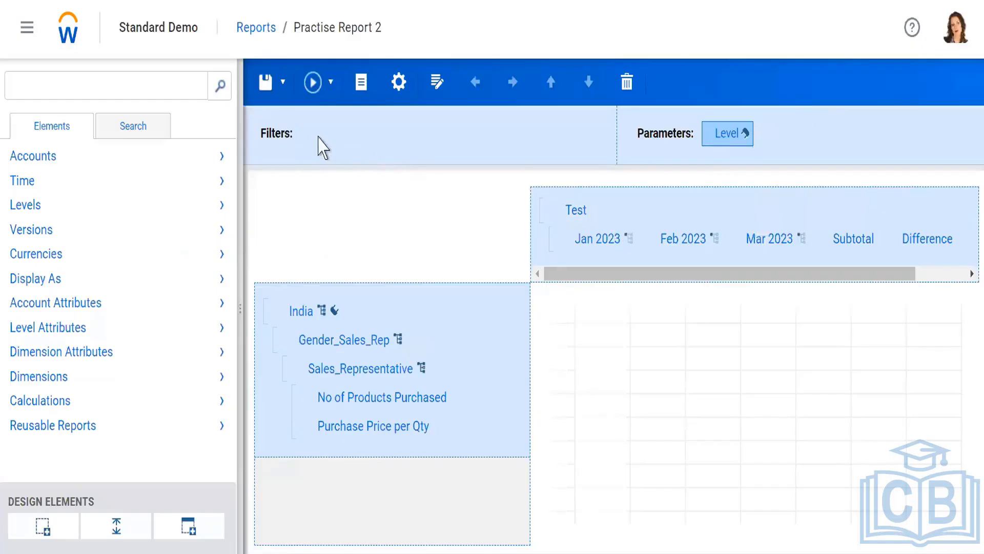
# - Try to add the Level parameter, the India row level, and an entry from the Levels elements to the report filters
pyautogui.moveTo(725, 135); pyautogui.dragTo(345, 137)
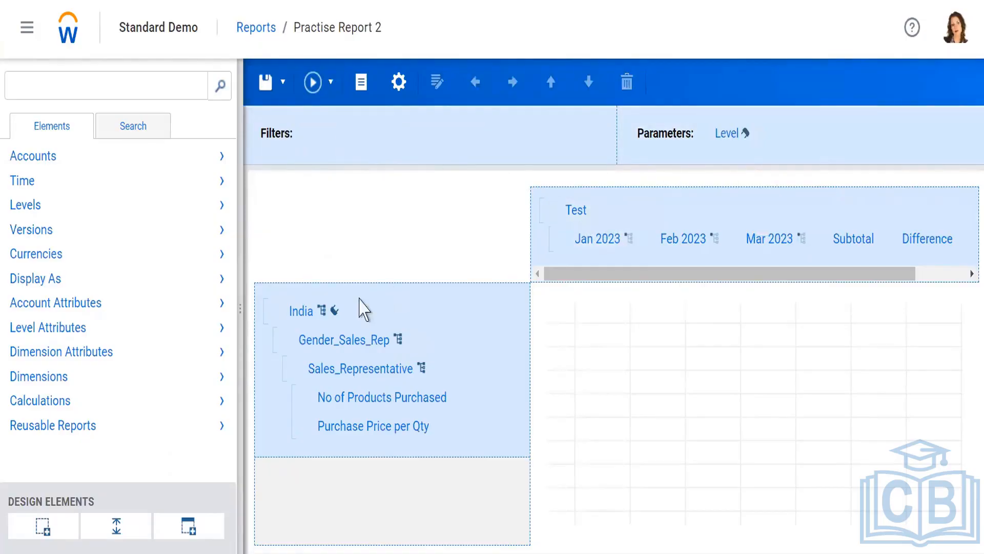
pyautogui.moveTo(318, 313); pyautogui.dragTo(328, 134)
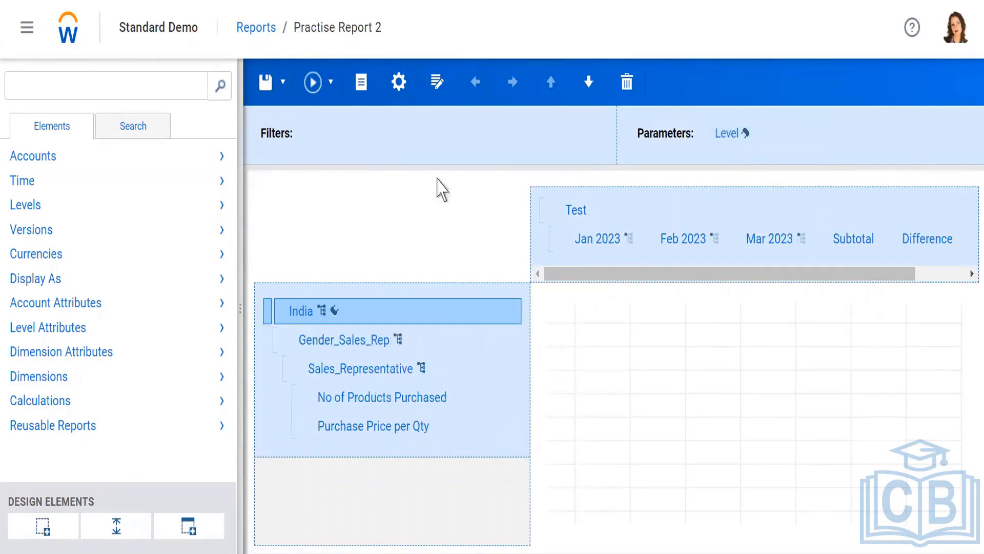
pyautogui.click(26, 205)
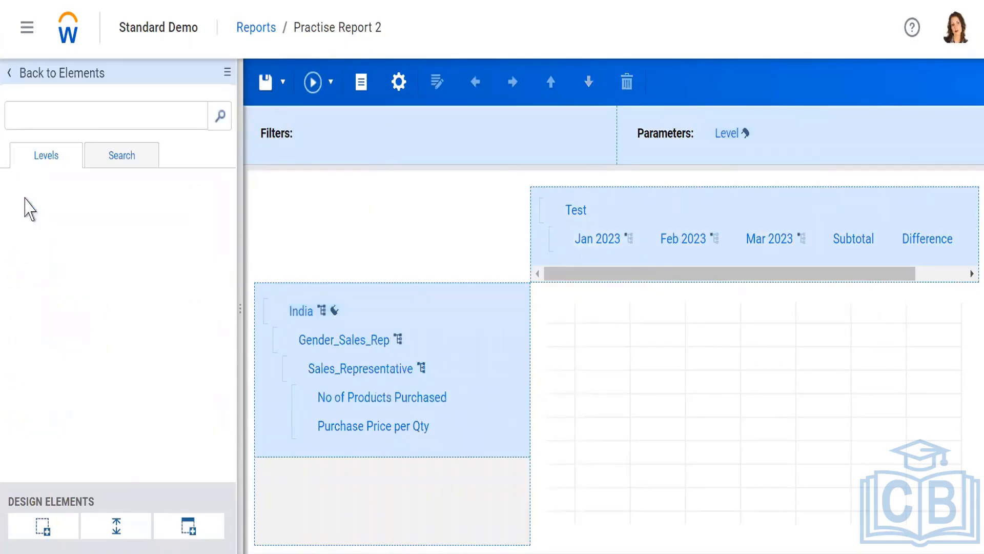
pyautogui.moveTo(39, 210); pyautogui.dragTo(347, 136)
pyautogui.click(11, 75)
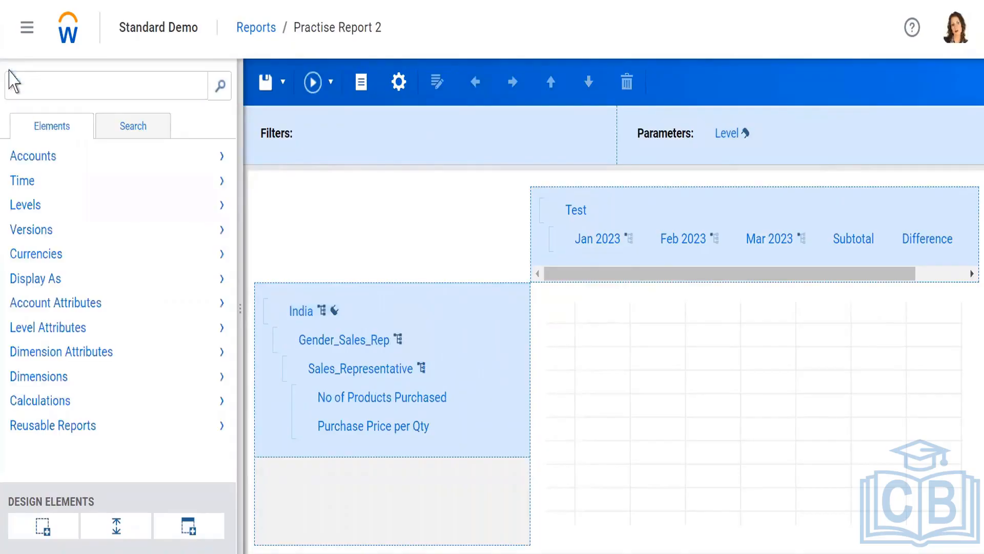
# - Check the Time elements and try to add the Test column heading and the Gender_Sales_Rep and Sales_Representative rows as filters
pyautogui.click(38, 183)
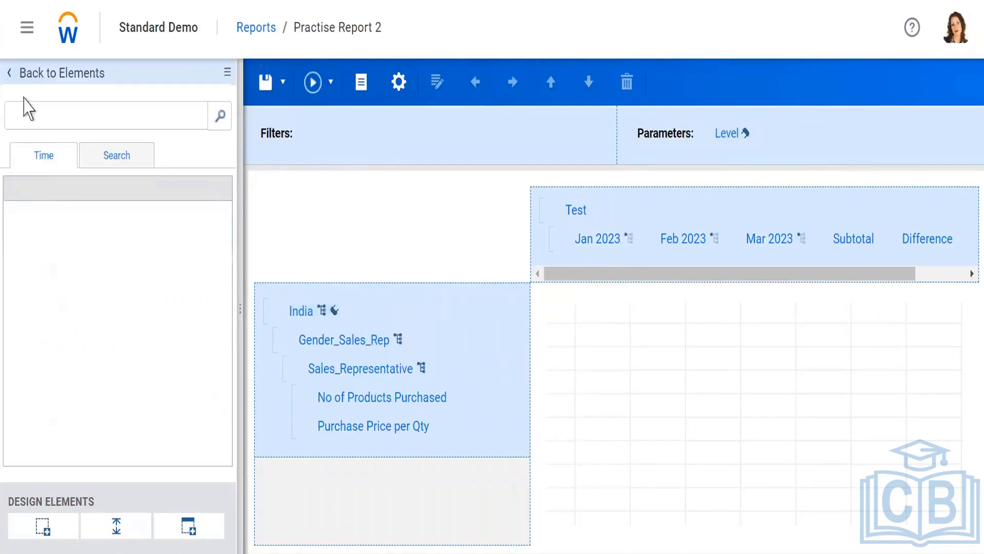
pyautogui.click(11, 74)
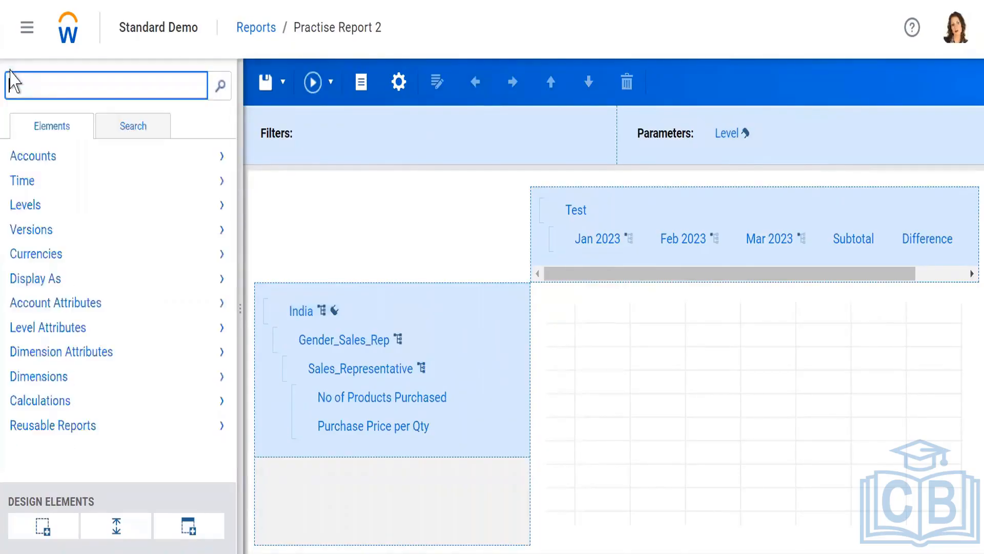
pyautogui.moveTo(581, 216); pyautogui.dragTo(325, 121)
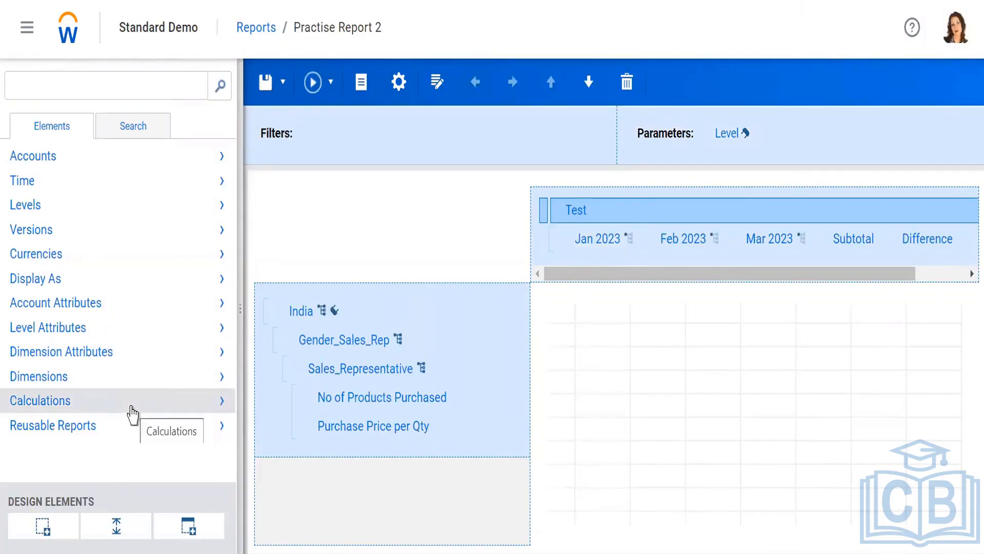
pyautogui.moveTo(344, 340); pyautogui.dragTo(367, 131)
pyautogui.moveTo(362, 371); pyautogui.dragTo(337, 128)
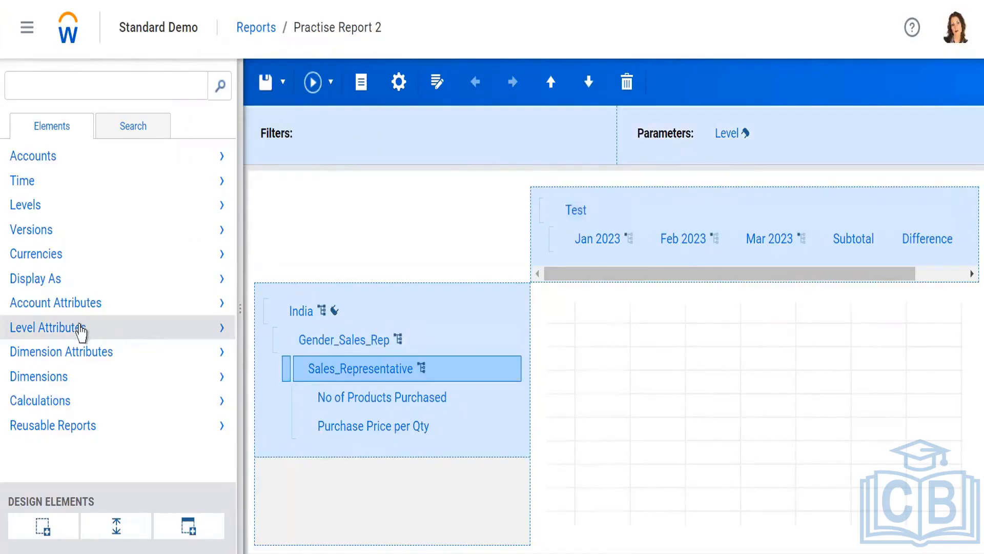
# - Add the Product_Name dimension to the report filters and save the report
pyautogui.click(51, 377)
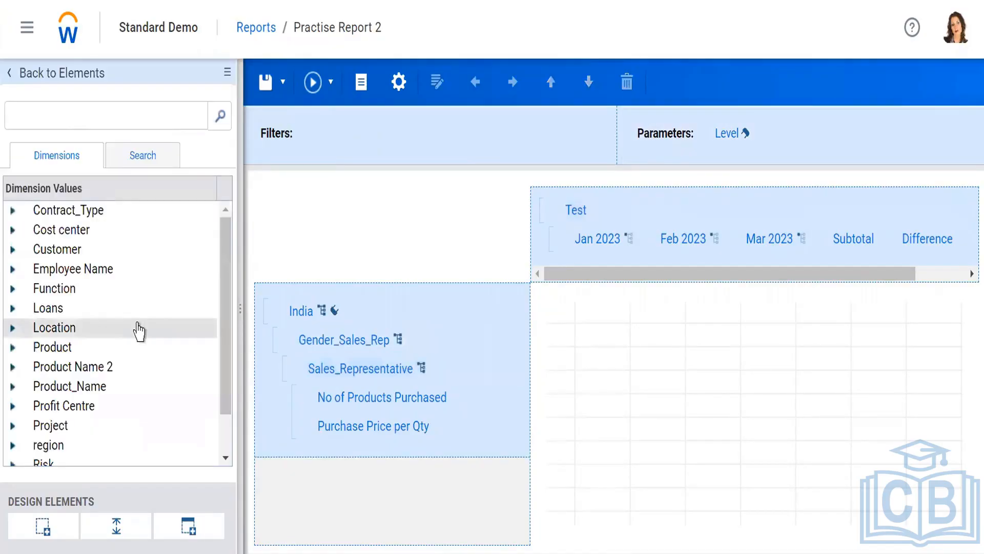
pyautogui.scroll(-2, 111, 364)
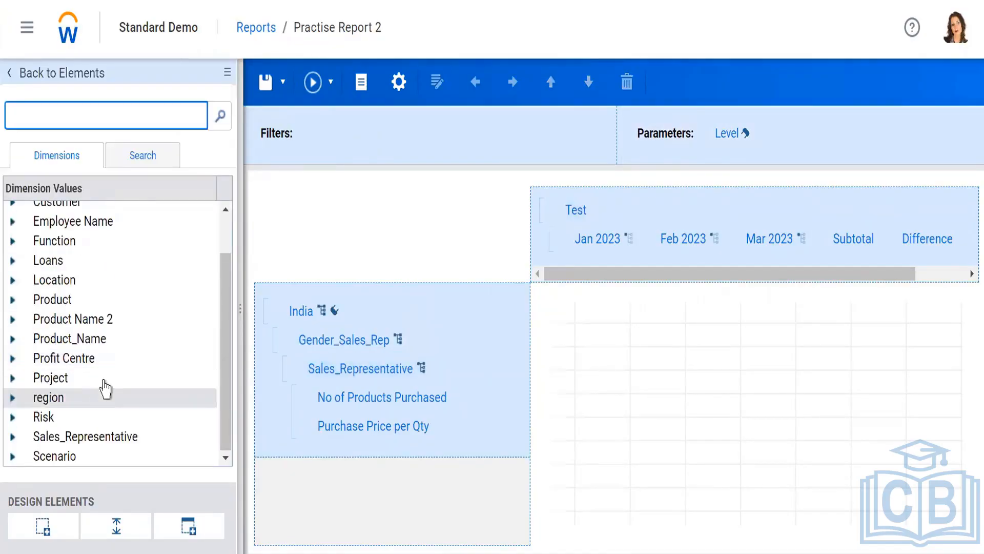
pyautogui.moveTo(86, 347); pyautogui.dragTo(364, 132)
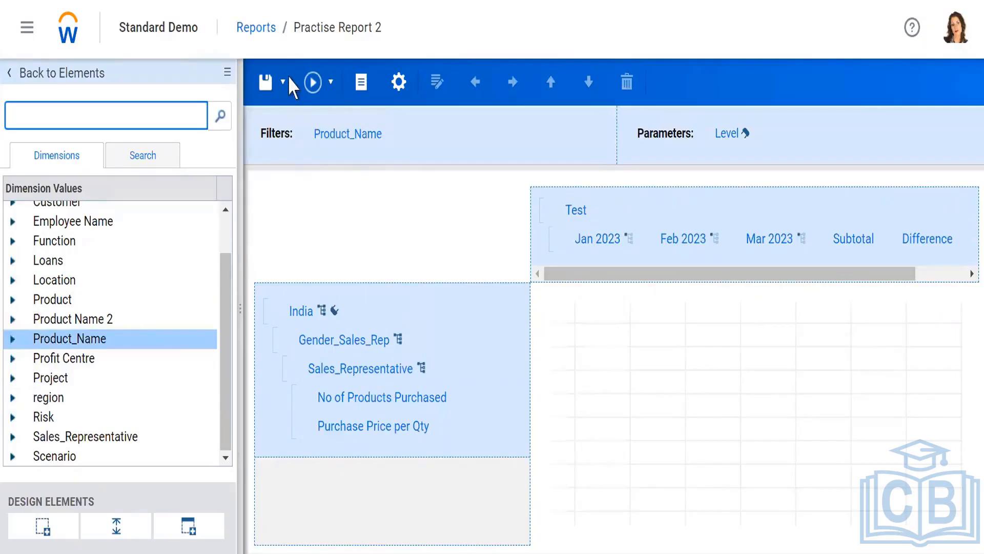
pyautogui.click(266, 90)
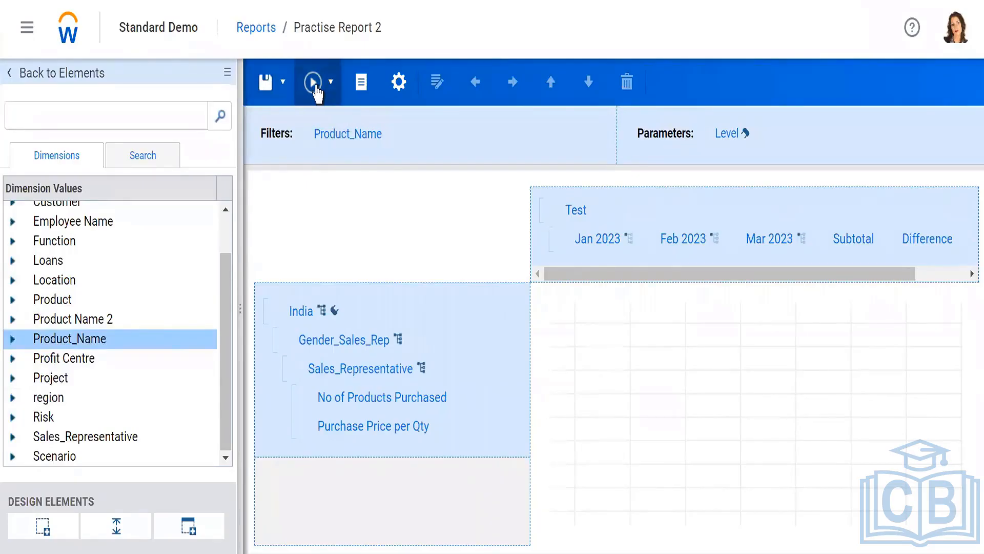
# - Run the filtered report with the Level parameter set to USA under CF Demo Practise
pyautogui.click(314, 91)
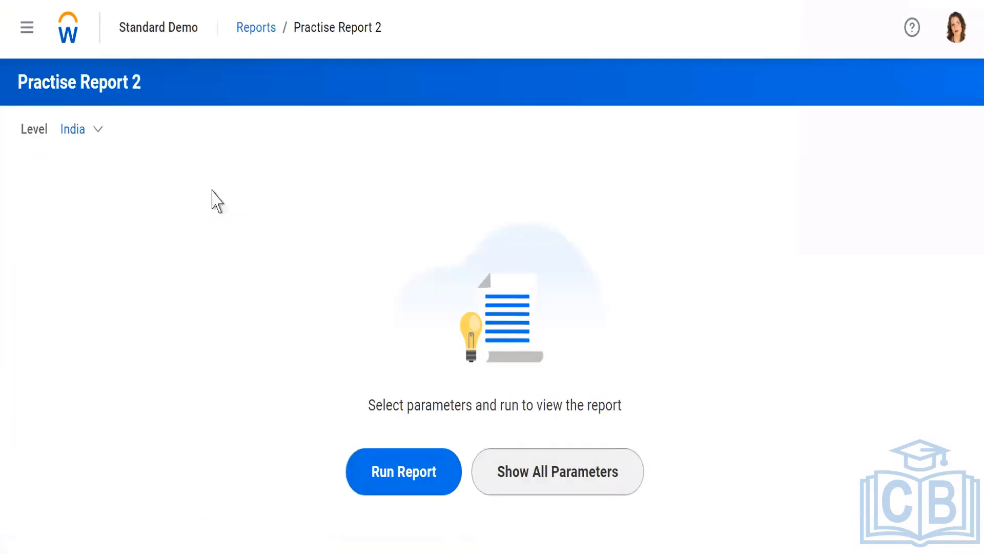
pyautogui.click(98, 131)
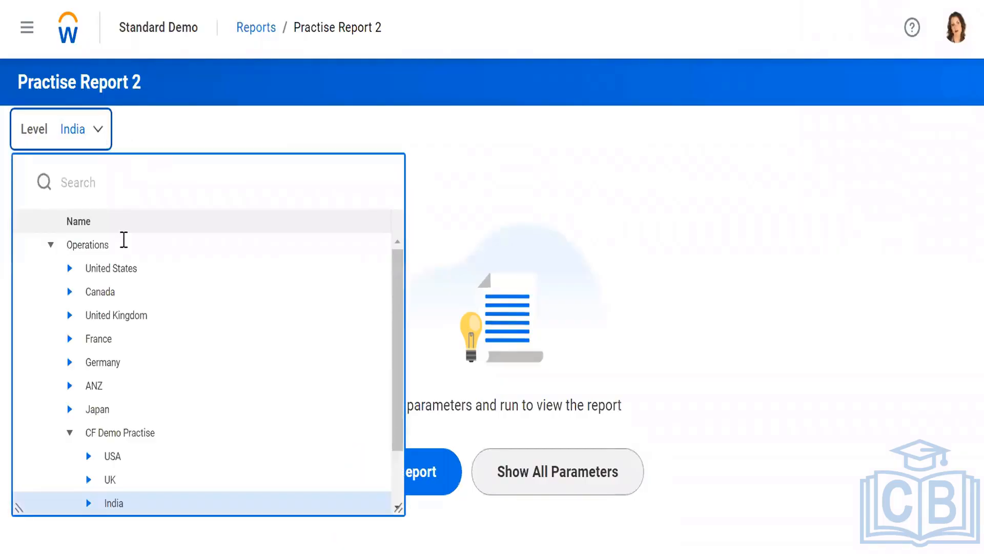
pyautogui.click(105, 458)
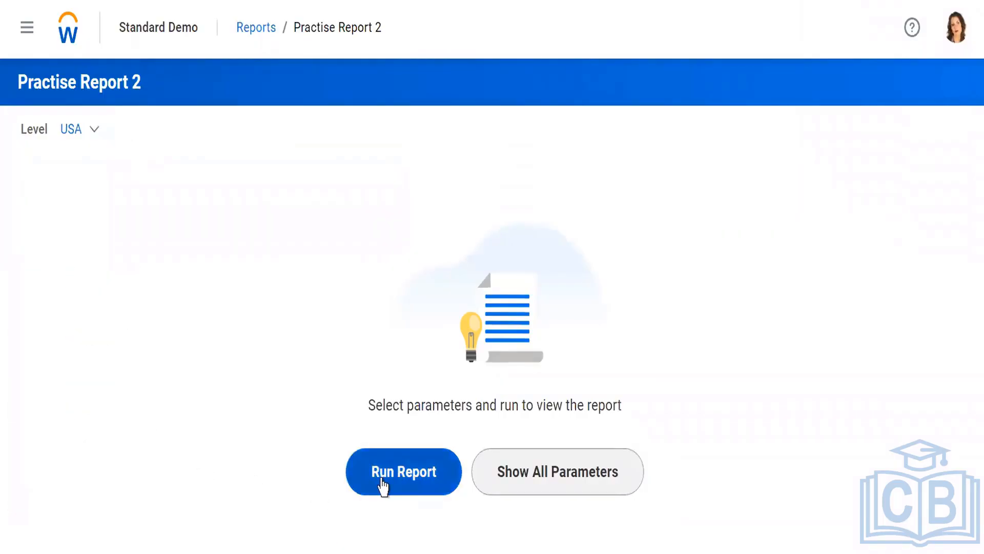
pyautogui.click(382, 484)
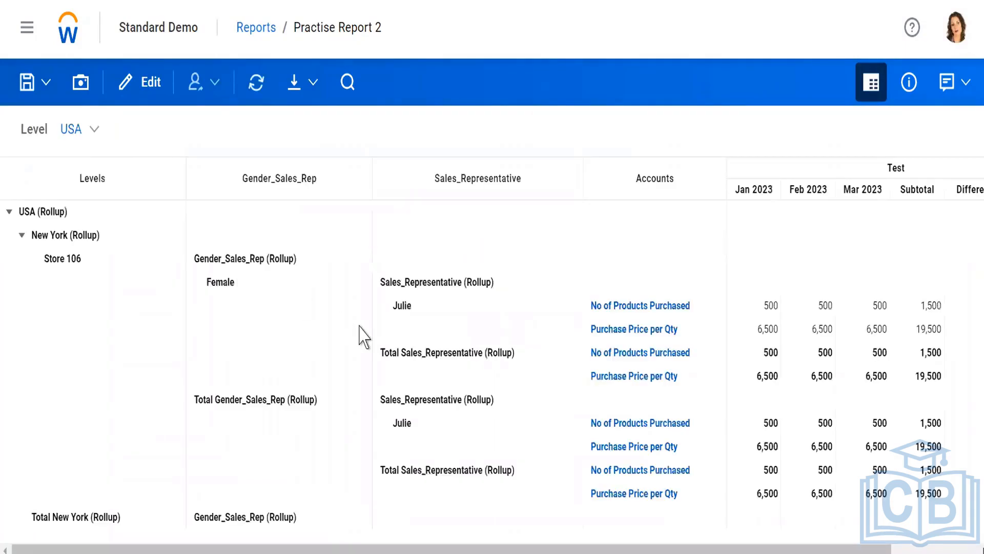
# - Collapse the USA (Rollup) level and review the report's rows by gender and sales representative
pyautogui.click(10, 212)
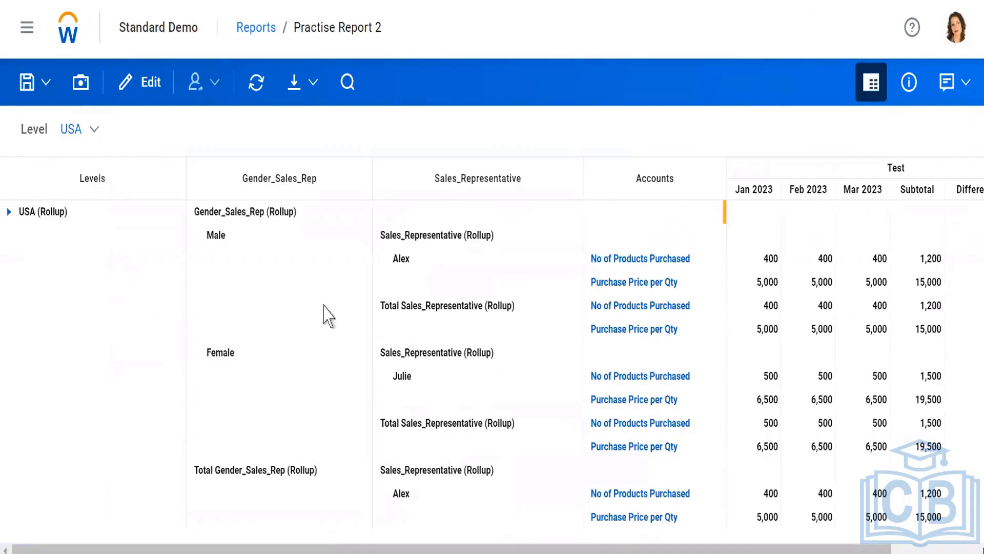
pyautogui.scroll(-2, 549, 479)
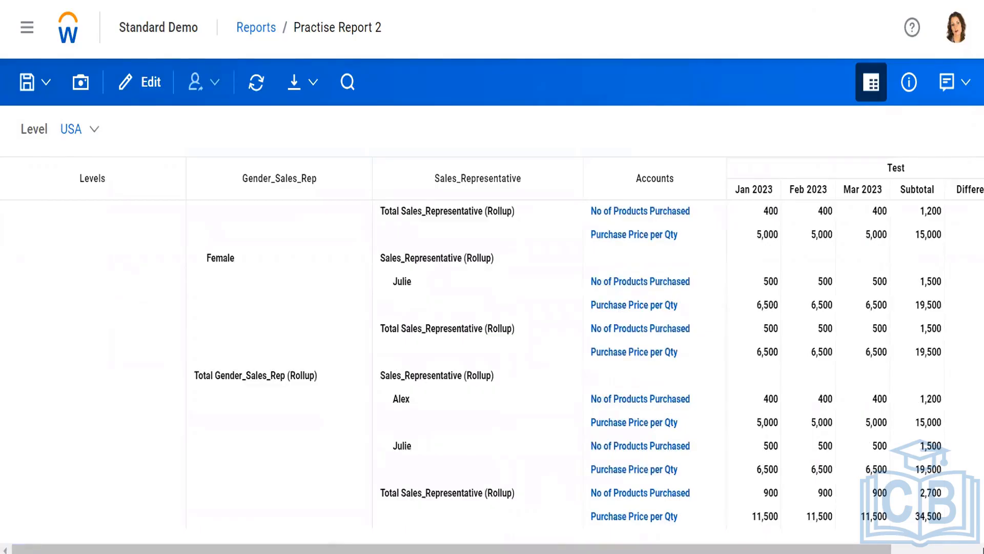
pyautogui.moveTo(490, 550); pyautogui.dragTo(437, 529)
pyautogui.scroll(2, 410, 382)
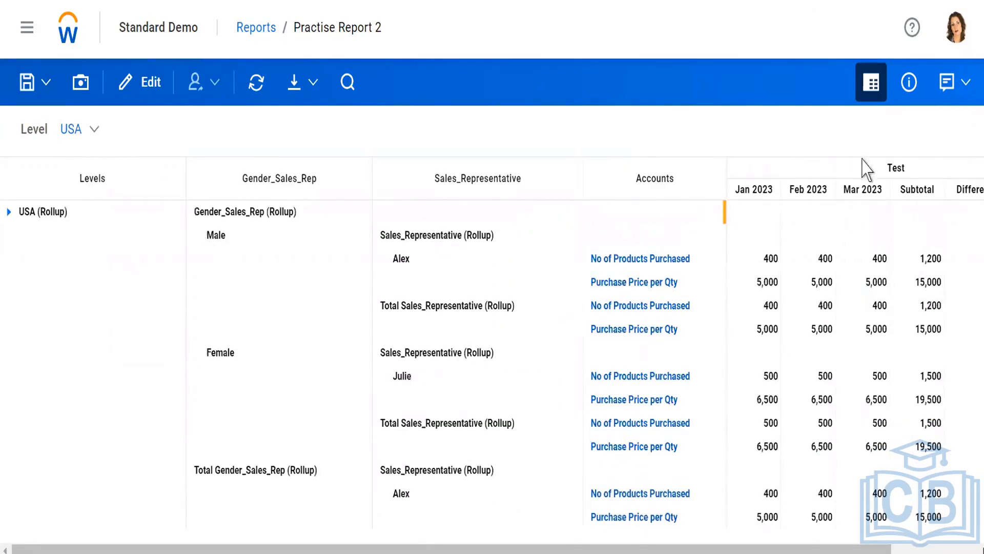
# - Return to the report's design, edit the Product_Name filter's label in its properties, and apply the settings
pyautogui.click(136, 77)
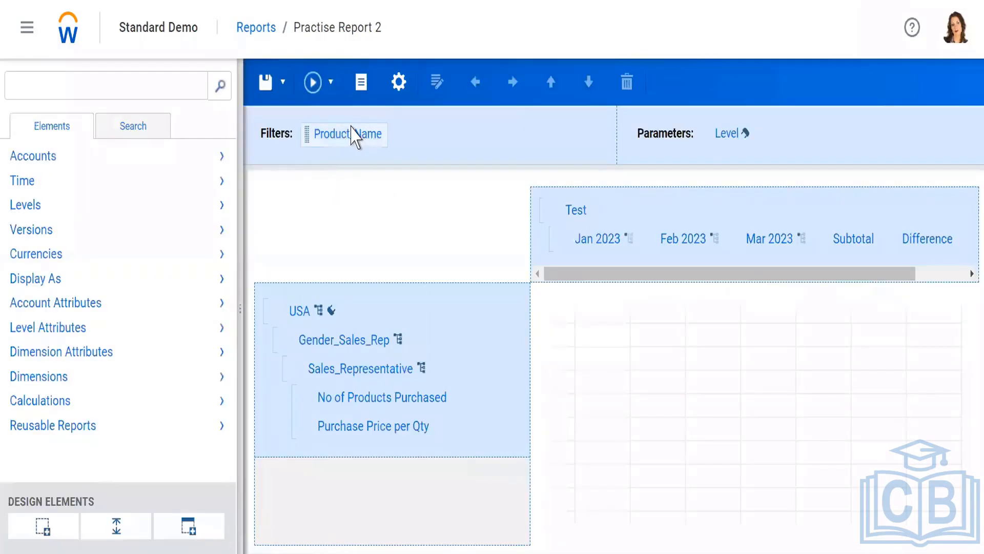
pyautogui.click(354, 134)
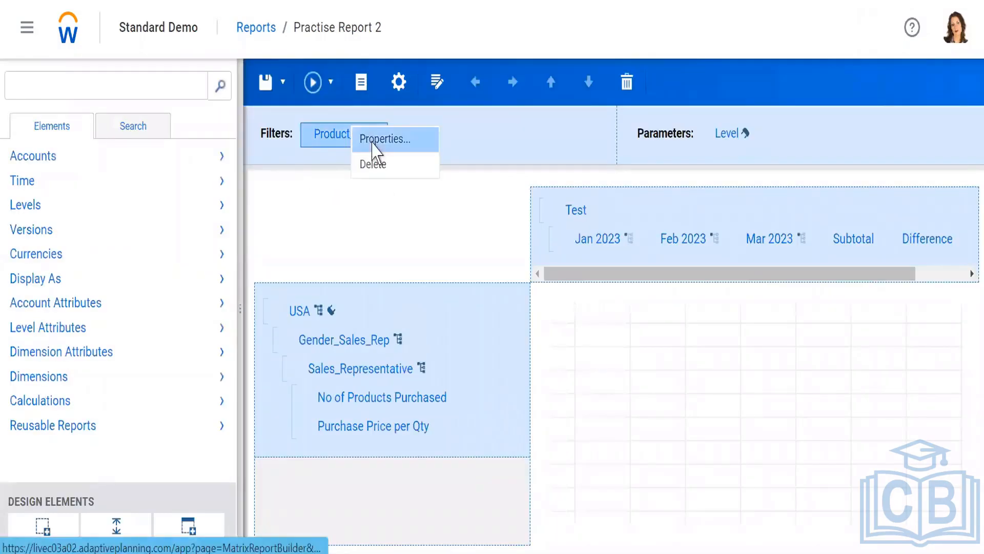
pyautogui.click(377, 146)
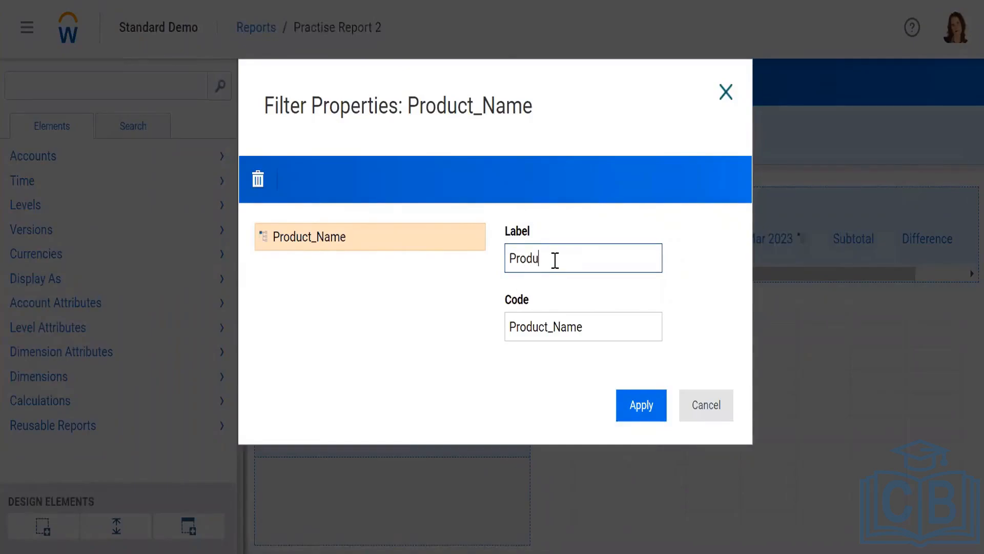
pyautogui.click(641, 403)
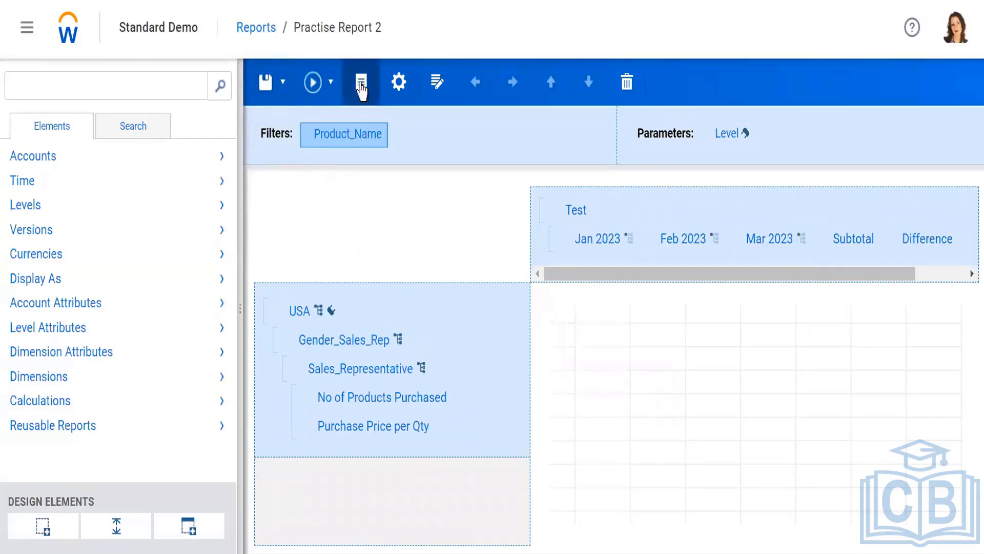
# - Run the report with the Level parameter at USA and review its rows, subtotal, difference and division columns
pyautogui.click(312, 84)
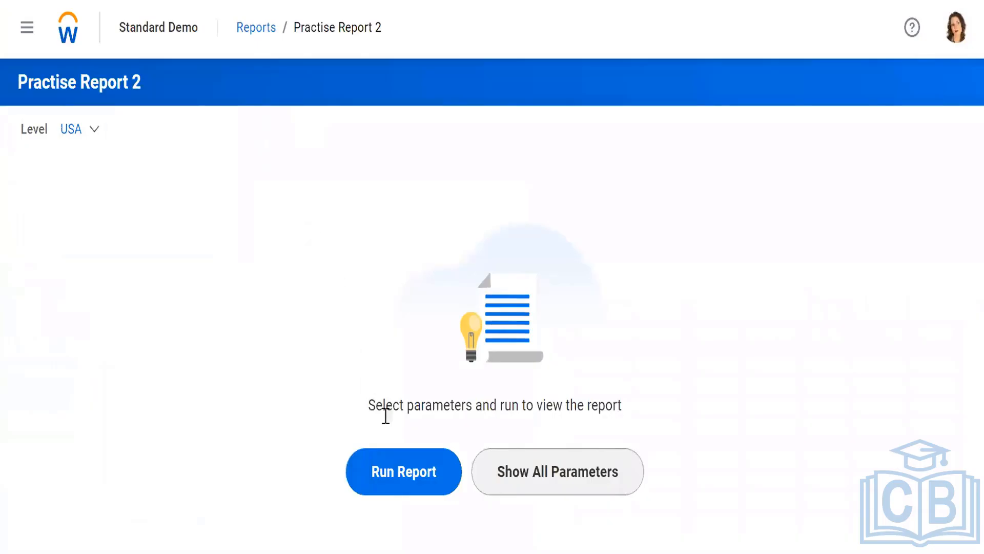
pyautogui.click(396, 498)
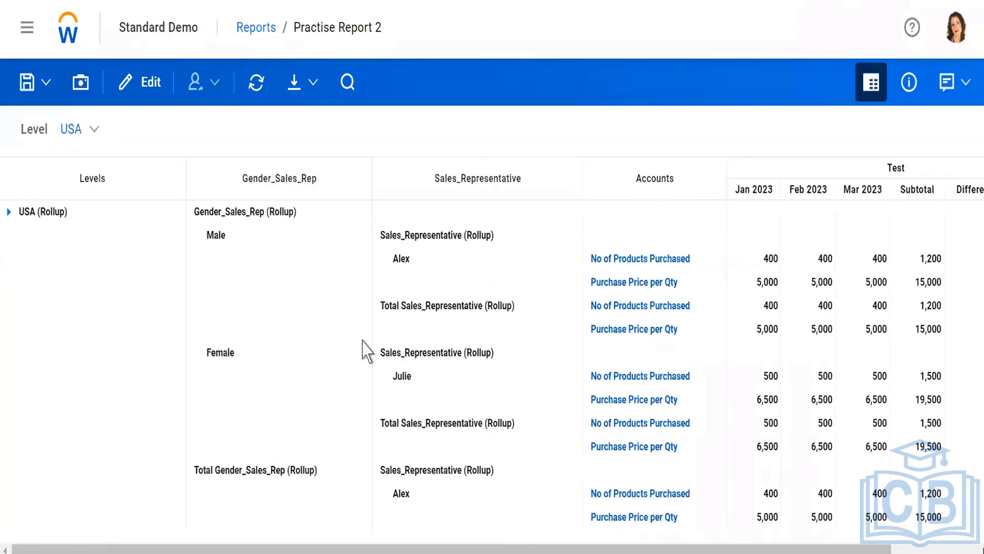
pyautogui.scroll(-2, 368, 351)
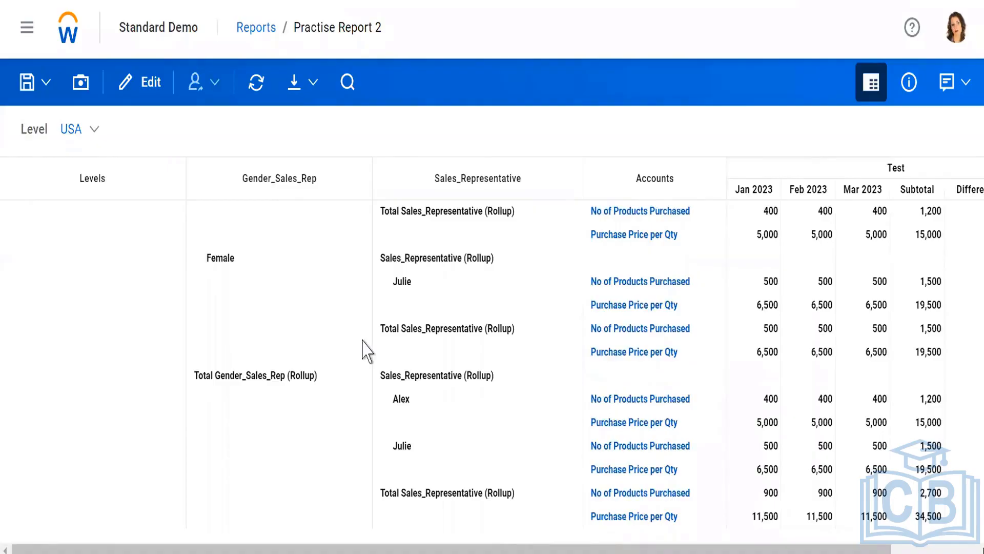
pyautogui.scroll(2, 365, 349)
pyautogui.hscroll(2, 283, 285)
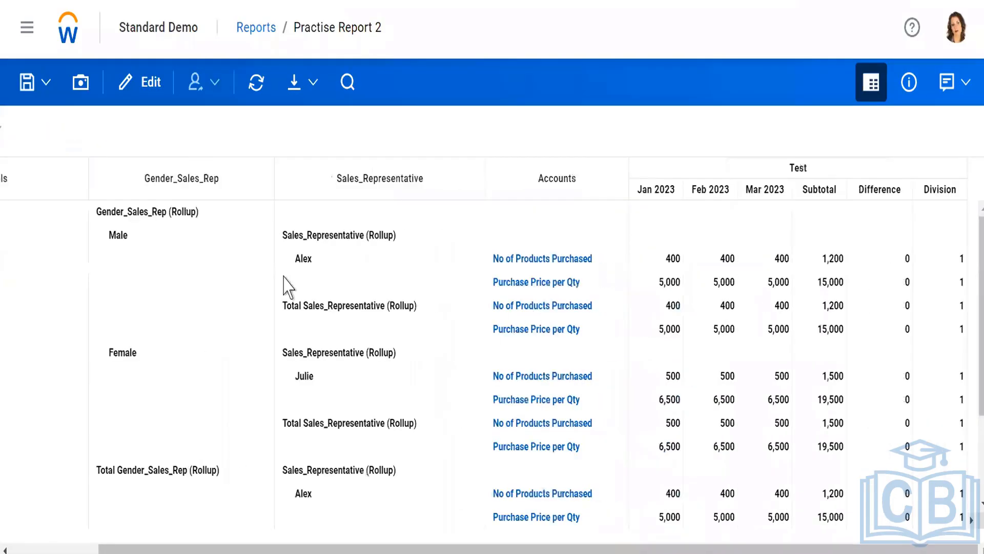
pyautogui.hscroll(-2, 249, 284)
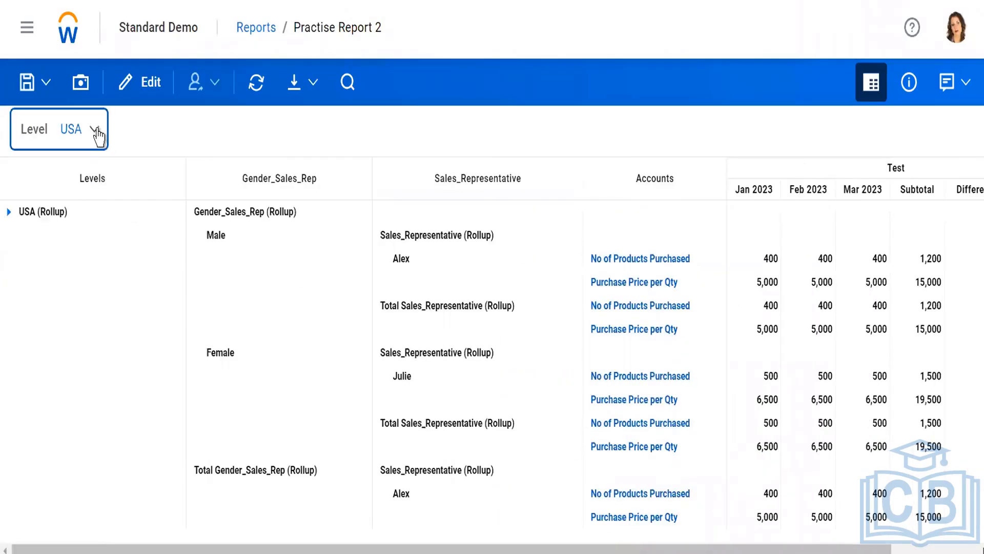
# - Review the choices available for the Level parameter and the report's calculated columns, keeping USA selected
pyautogui.click(96, 133)
pyautogui.scroll(-2, 167, 378)
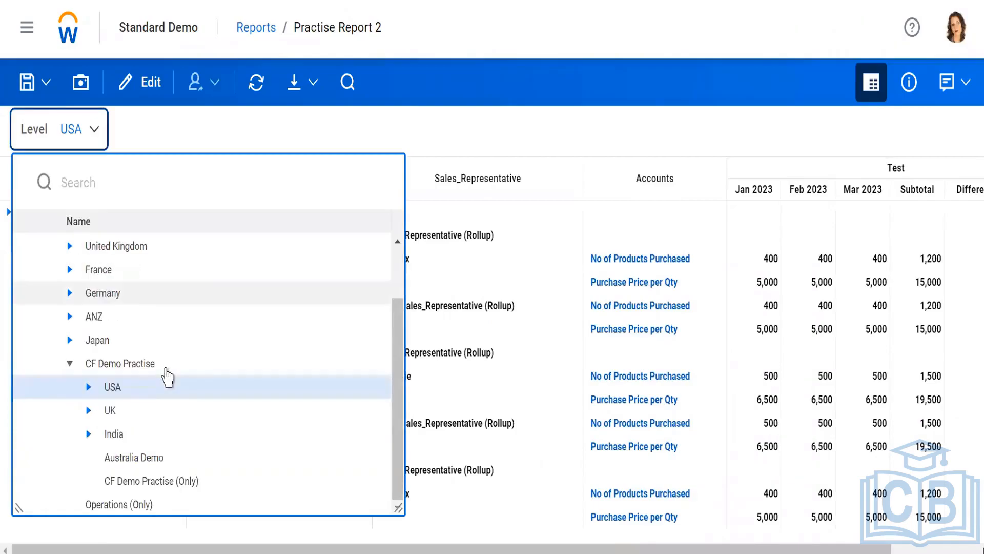
pyautogui.scroll(2, 167, 378)
pyautogui.click(617, 145)
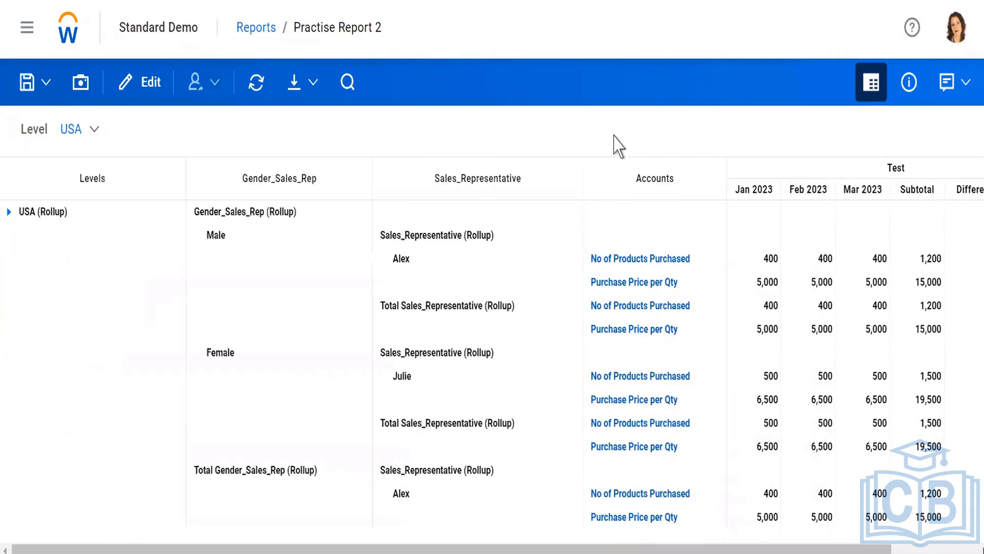
pyautogui.hscroll(2, 589, 346)
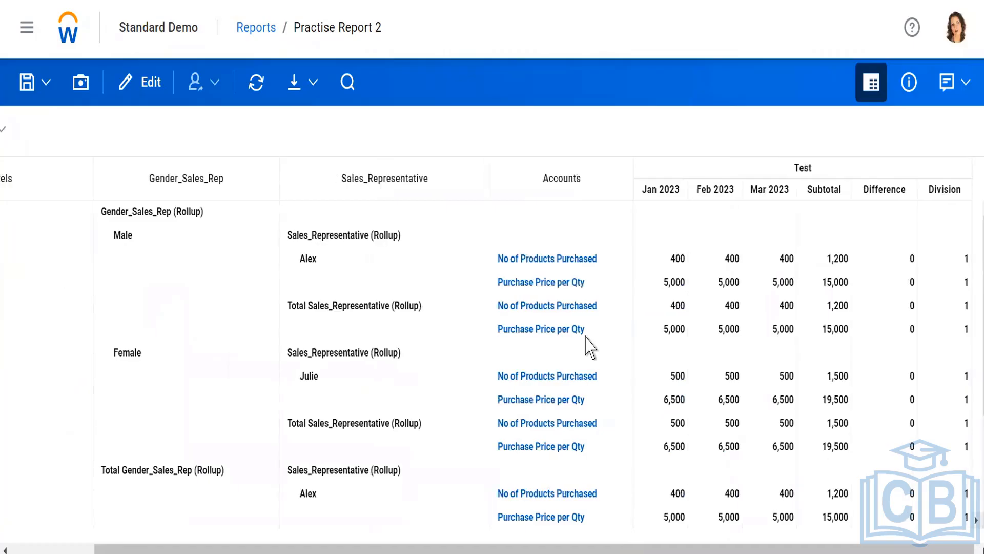
pyautogui.hscroll(-2, 588, 346)
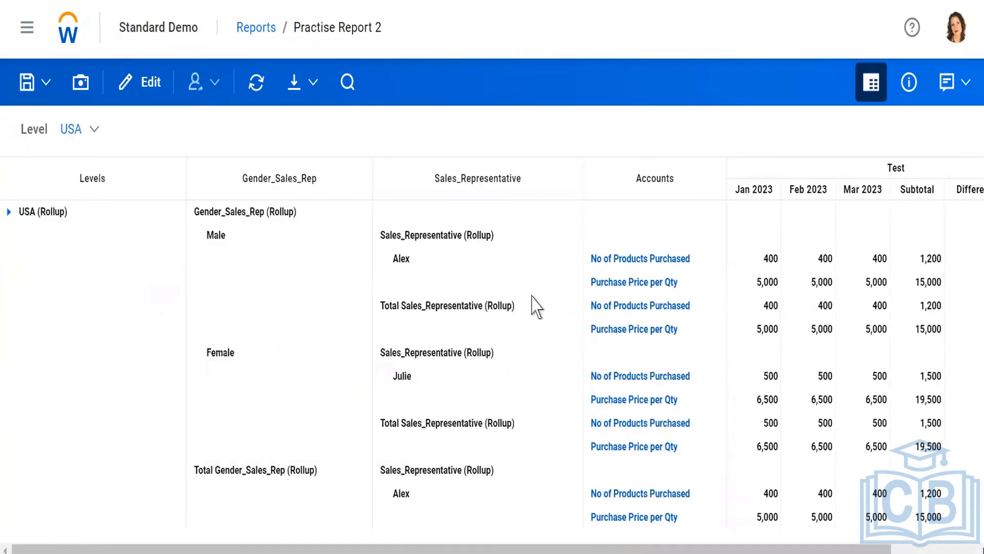
# - Drill into the first No of Products Purchased row by Product_Name
pyautogui.rightClick(650, 260)
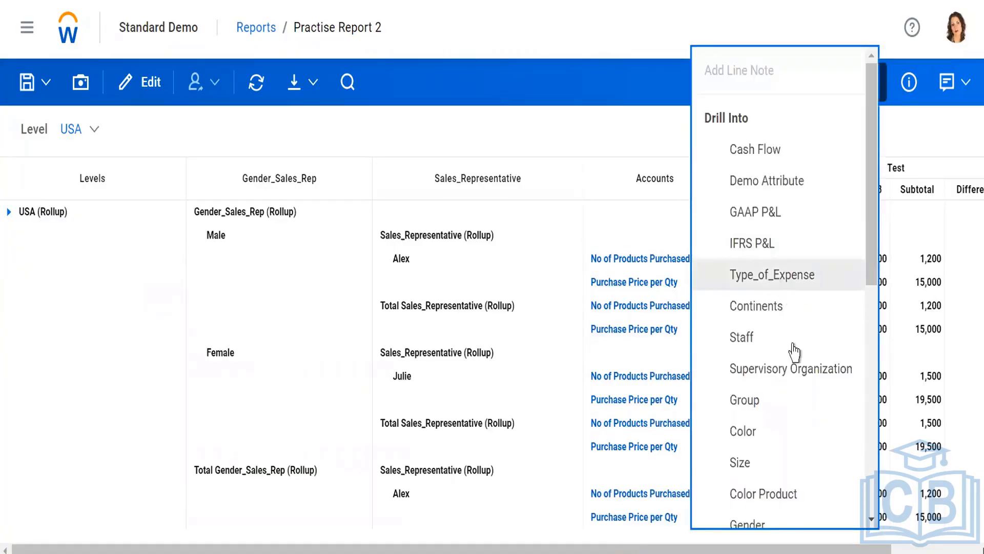
pyautogui.scroll(-5, 788, 380)
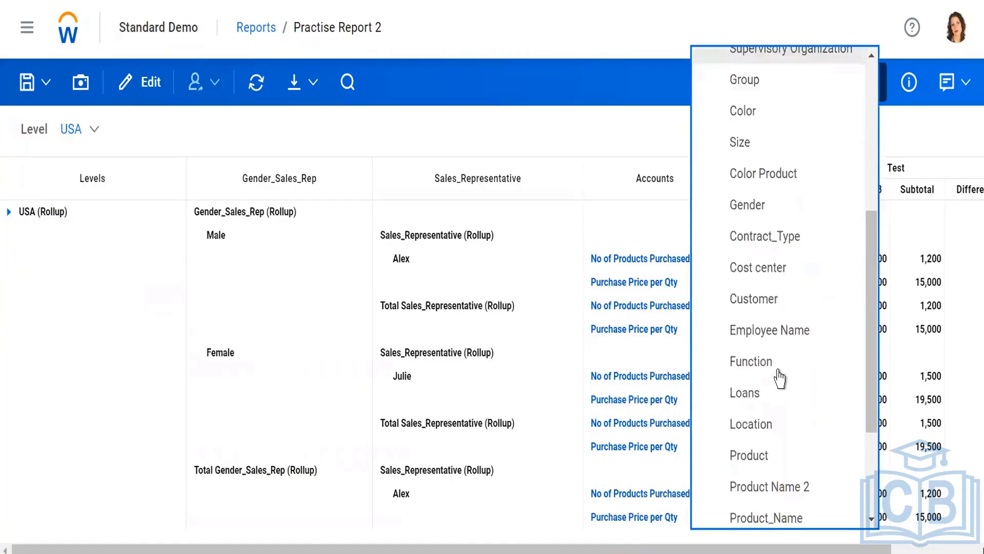
pyautogui.click(757, 515)
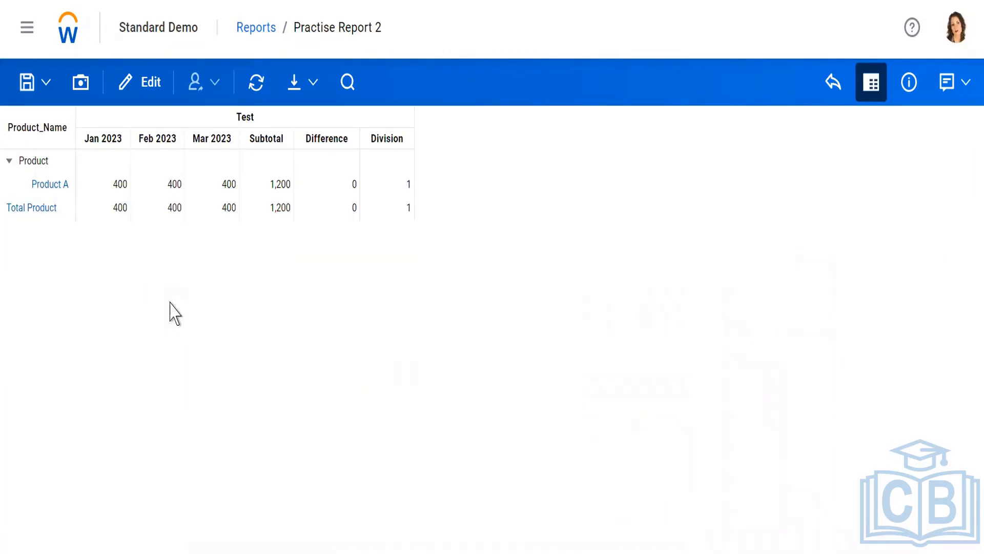
# - Return to the report's design, turn the Product_Name filter into a report parameter, and apply its parameter settings
pyautogui.rightClick(170, 302)
pyautogui.click(216, 0)
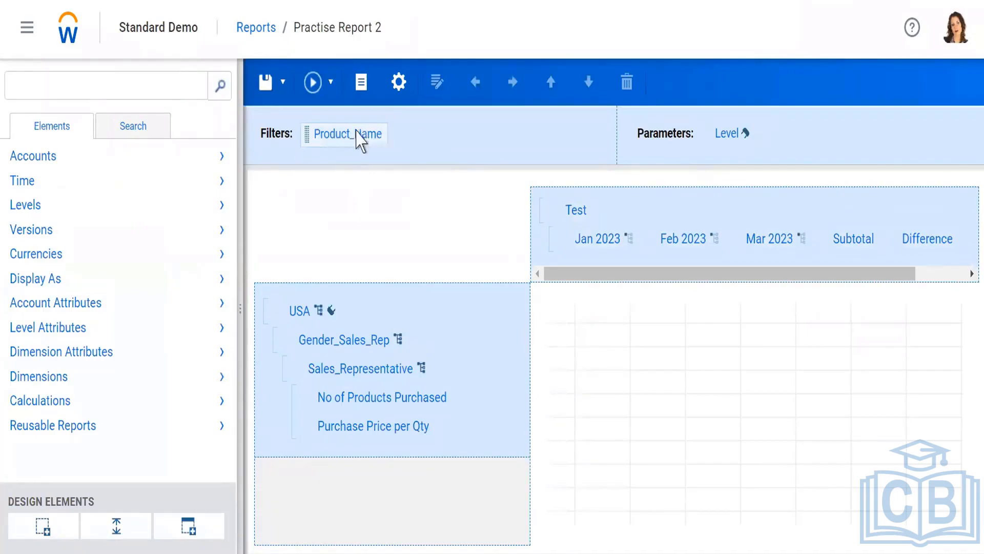
pyautogui.moveTo(327, 140); pyautogui.dragTo(798, 145)
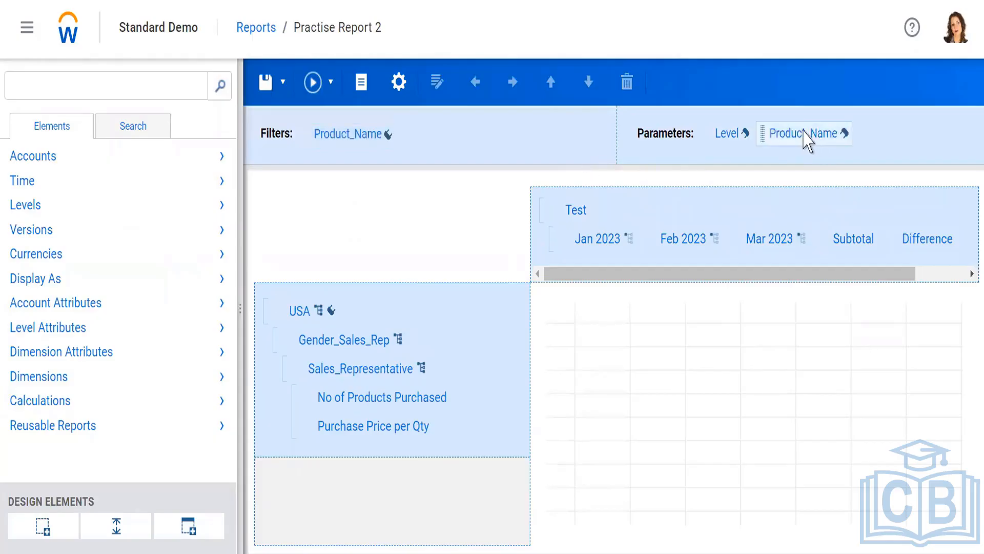
pyautogui.click(805, 136)
pyautogui.click(843, 148)
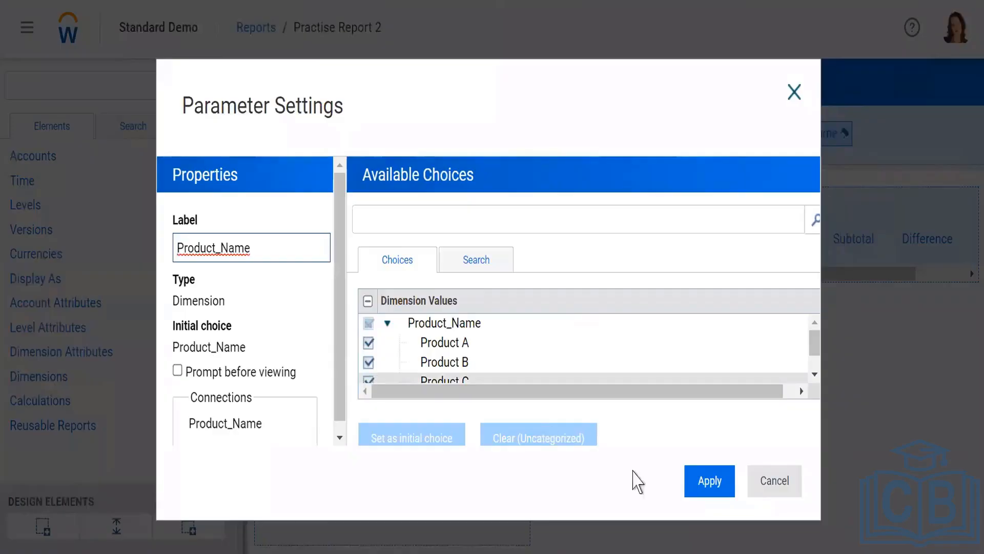
pyautogui.click(712, 486)
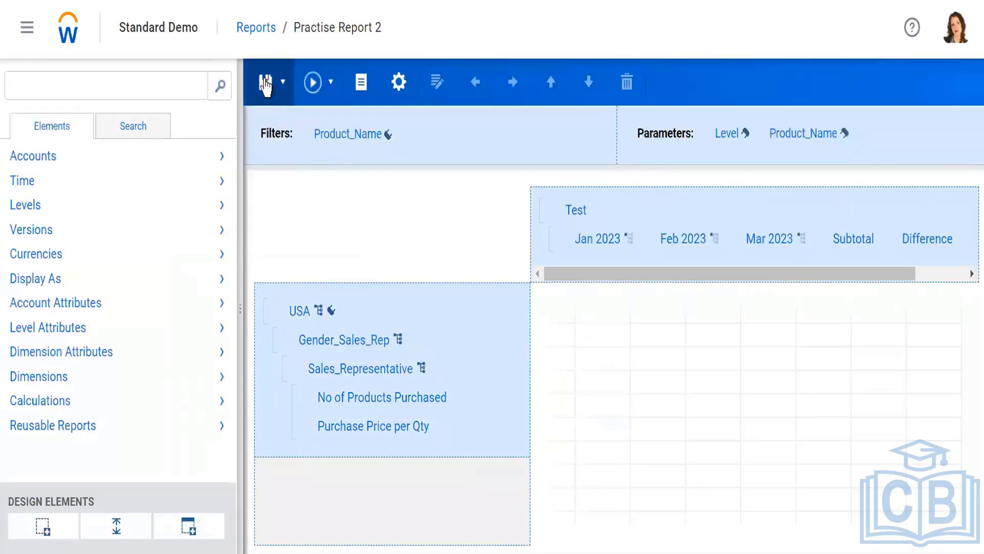
# - Run the report for USA, set the Product_Name parameter to Product A, and rerun it
pyautogui.click(313, 84)
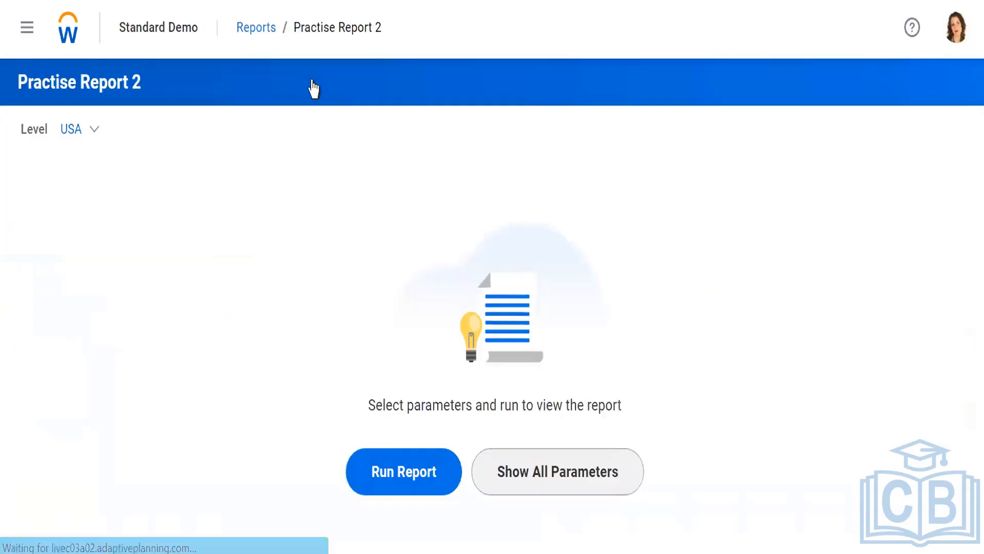
pyautogui.click(386, 478)
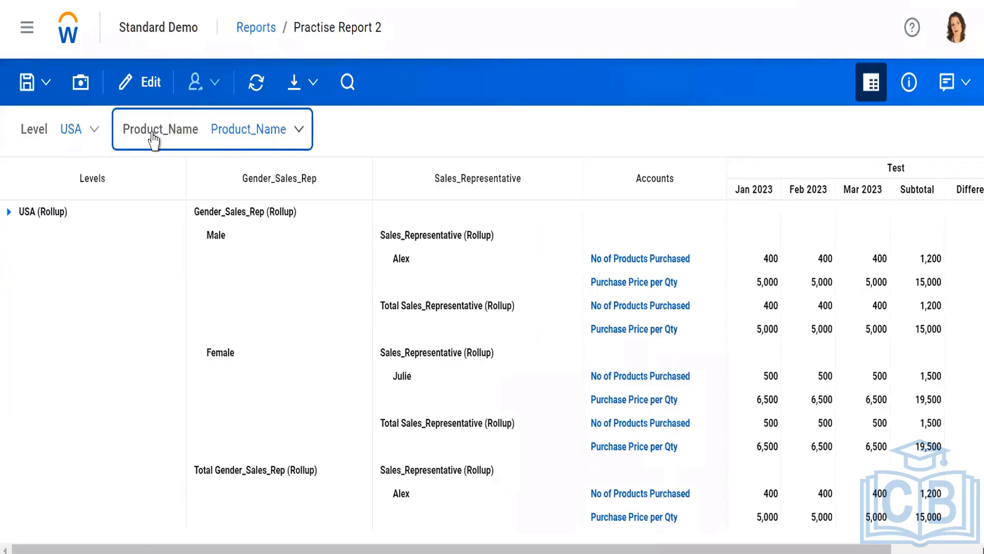
pyautogui.click(297, 137)
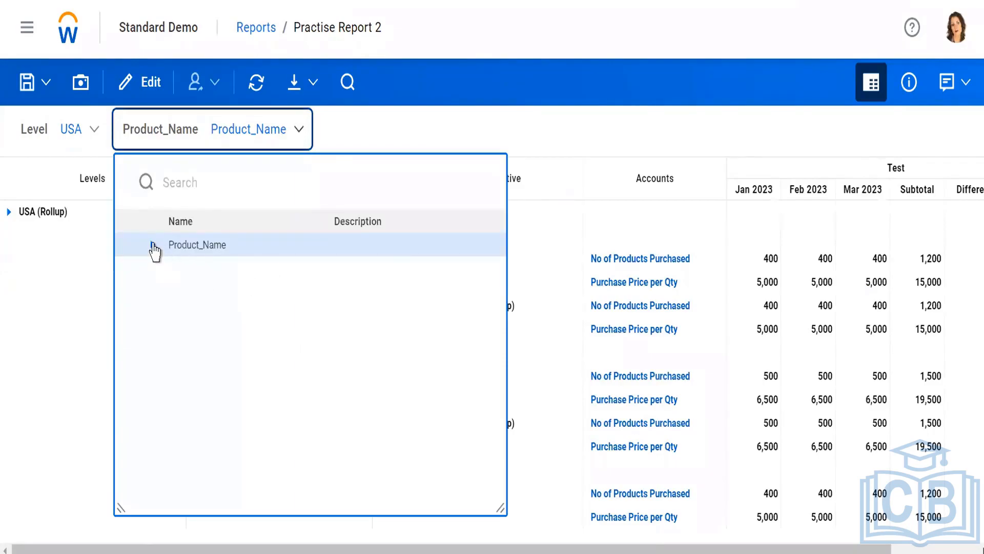
pyautogui.click(153, 245)
pyautogui.click(224, 272)
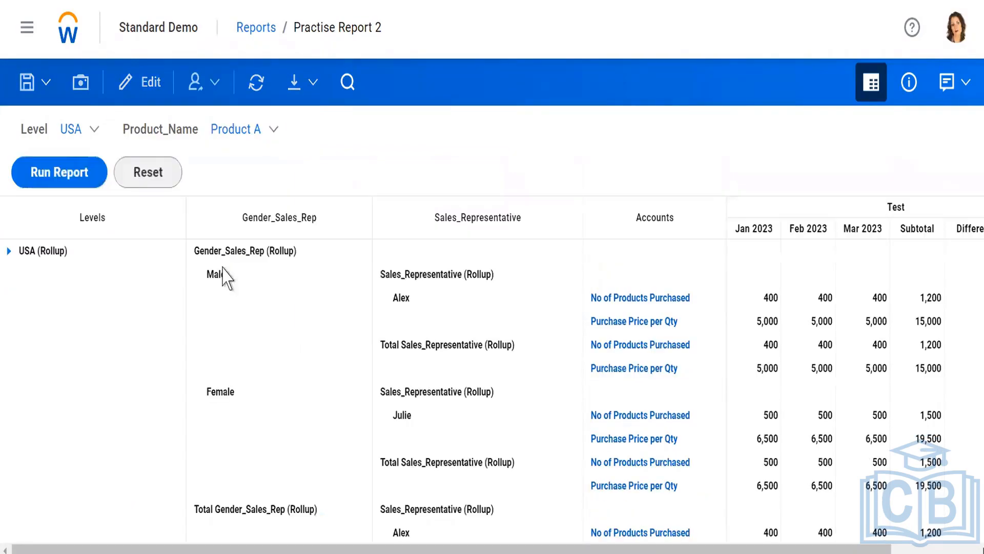
pyautogui.click(62, 176)
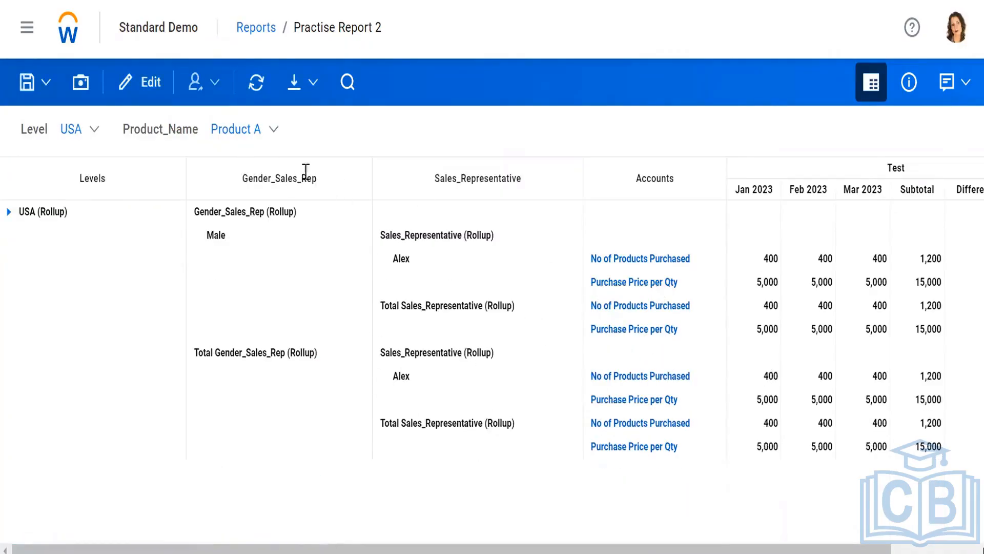
# - Set the Product_Name parameter to Product C and rerun the report
pyautogui.click(275, 131)
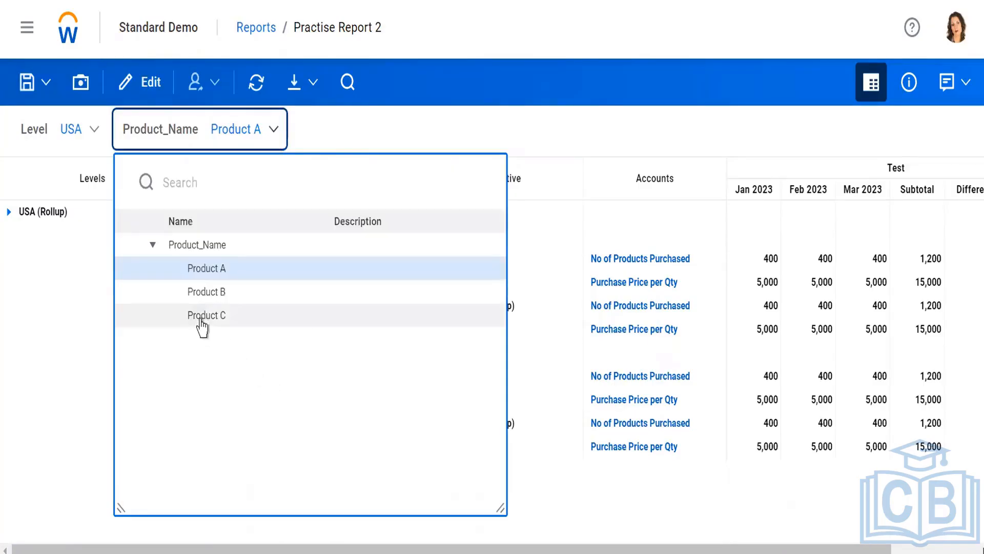
pyautogui.click(202, 316)
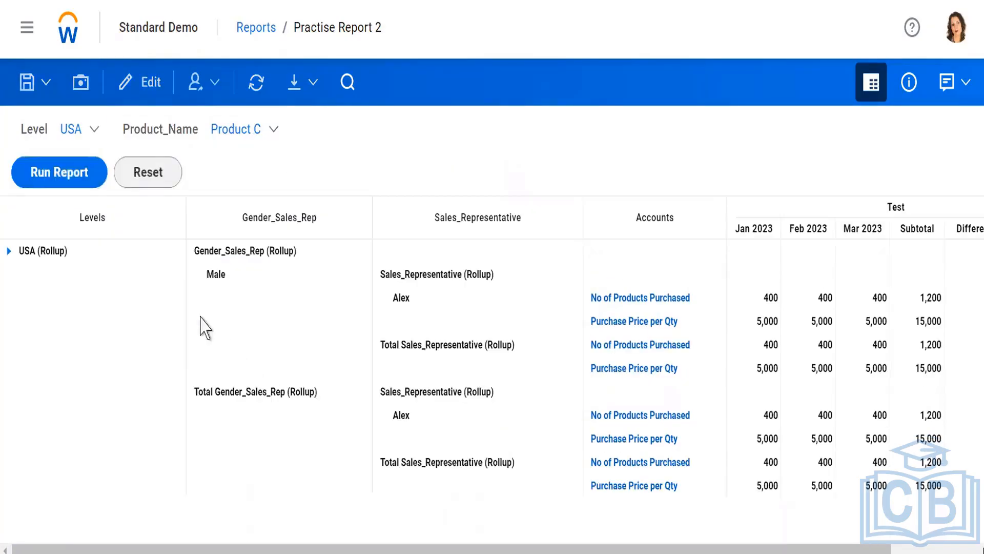
pyautogui.click(55, 171)
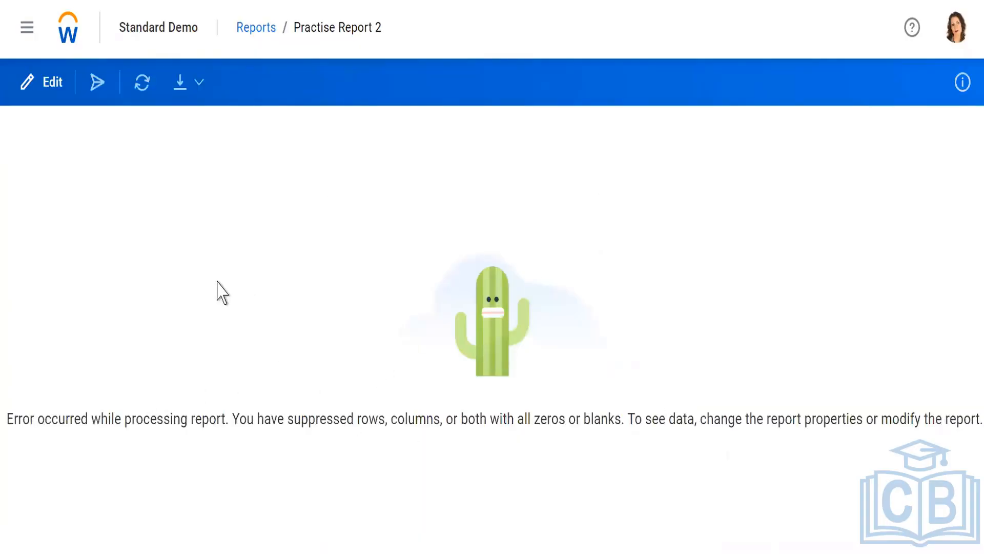
# - Return to the report's design and check the data visibility options in the report properties
pyautogui.click(47, 95)
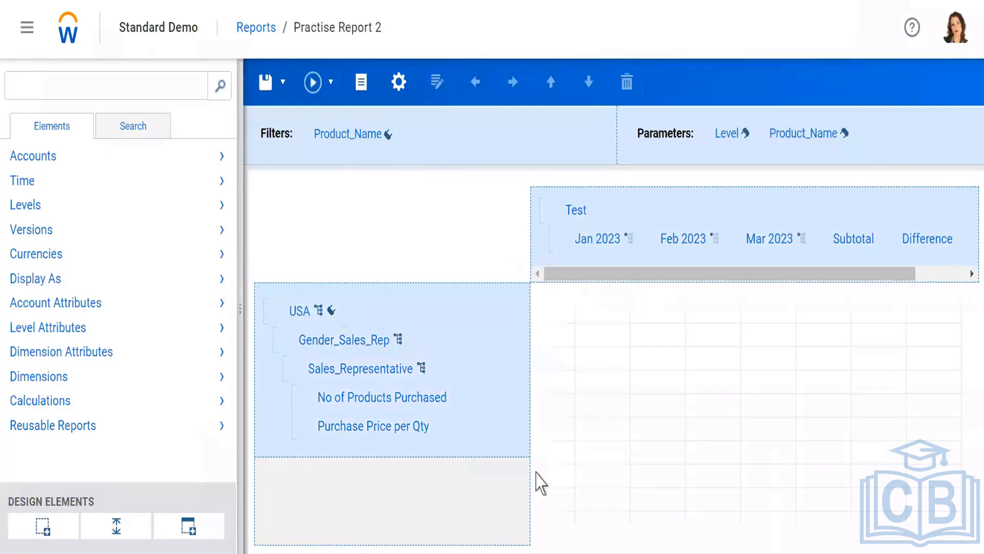
pyautogui.click(397, 81)
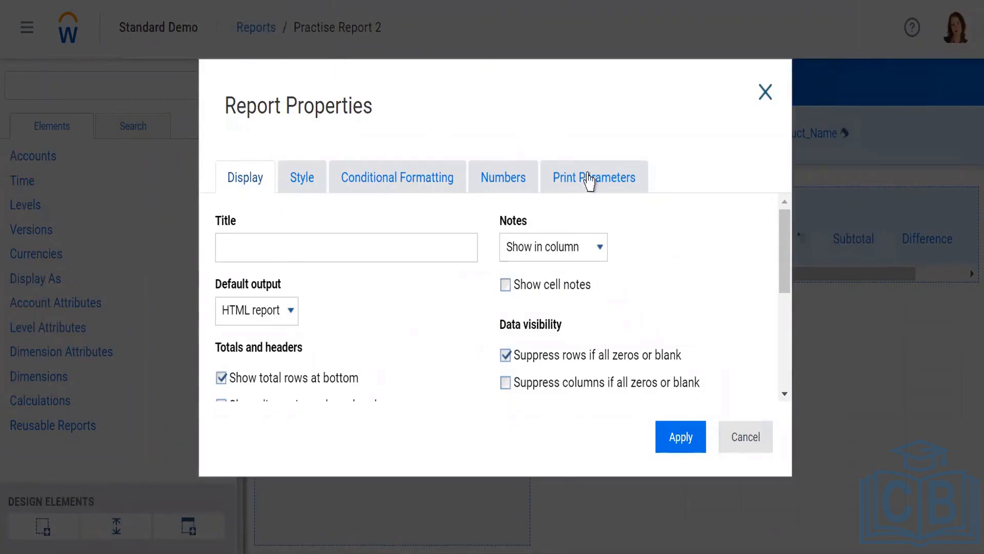
pyautogui.click(767, 95)
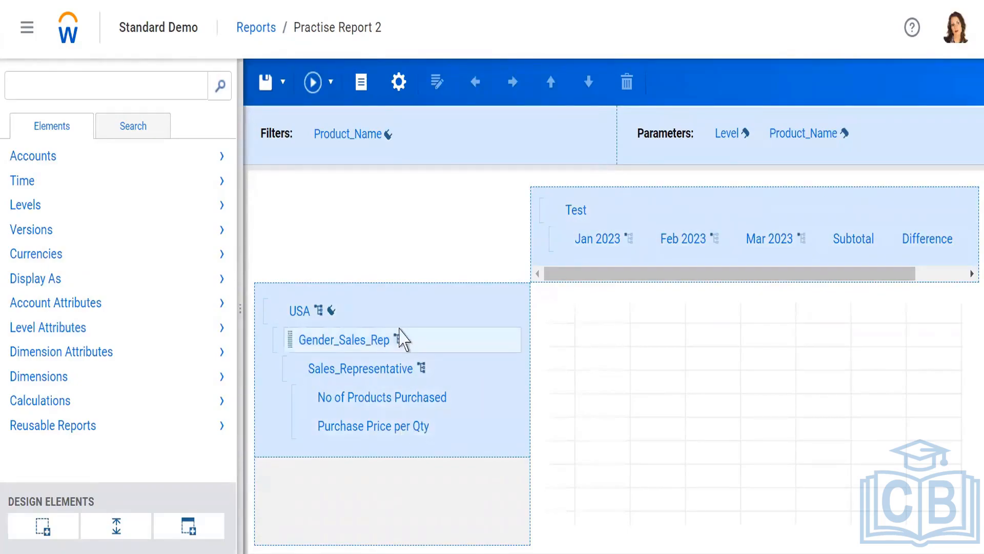
# - Remove the Gender_Sales_Rep and Sales_Representative dimensions from the report's rows
pyautogui.click(342, 351)
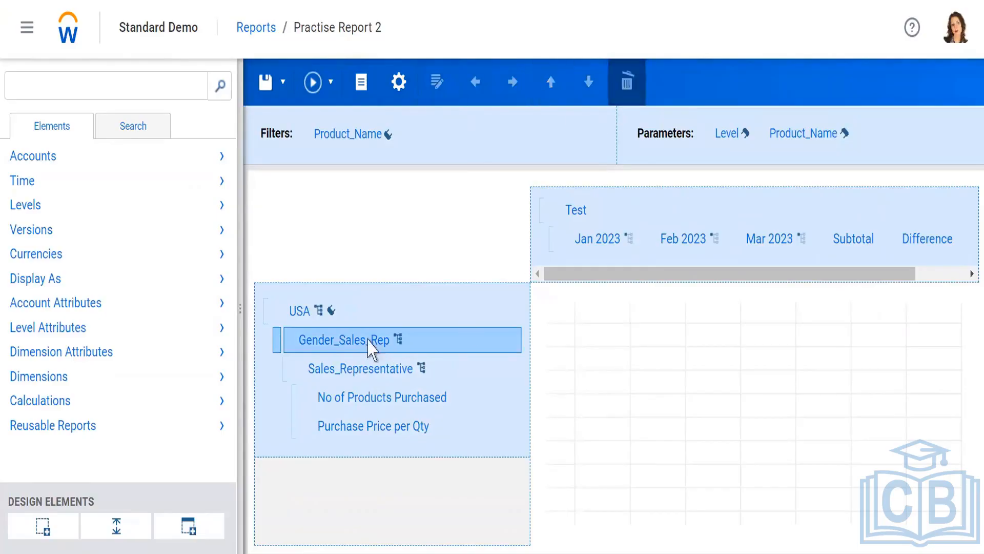
pyautogui.press('Delete')
pyautogui.click(626, 82)
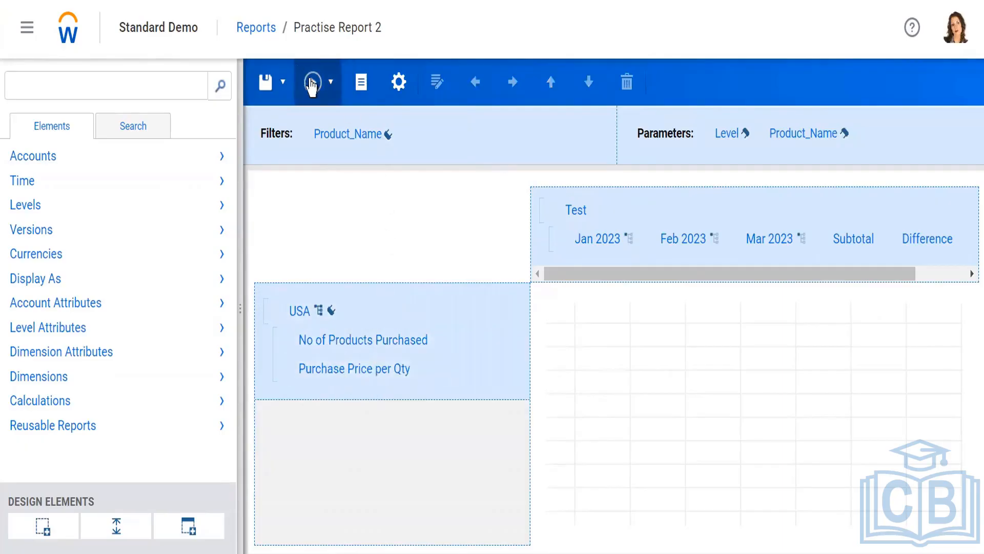
# - Run the simplified report twice with Level kept at USA, checking the level choices, and return to its design
pyautogui.click(312, 83)
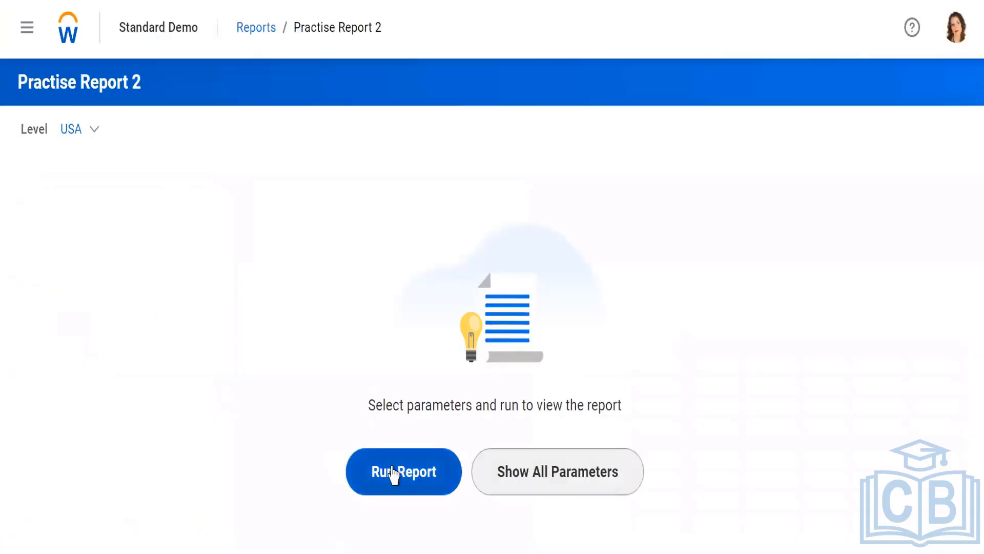
pyautogui.click(387, 470)
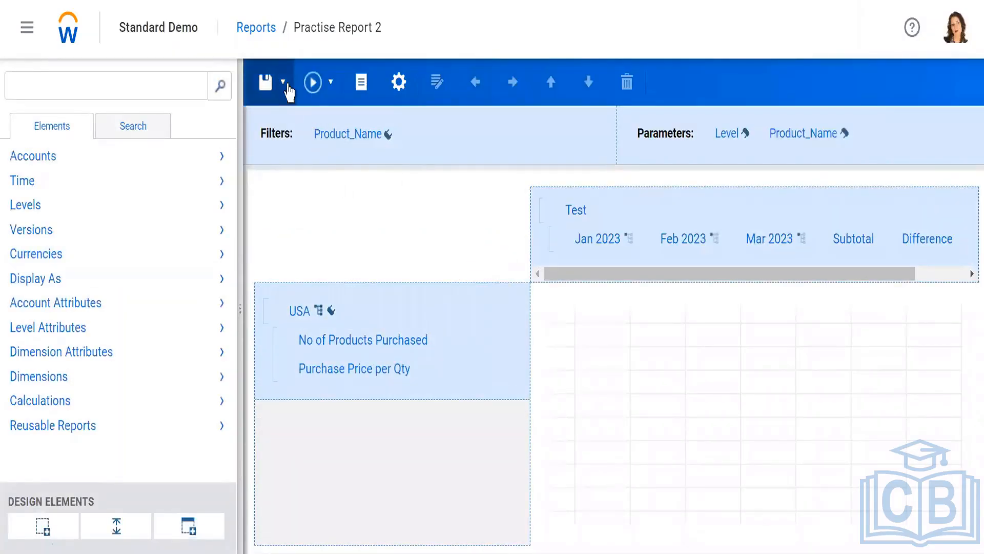
pyautogui.click(314, 83)
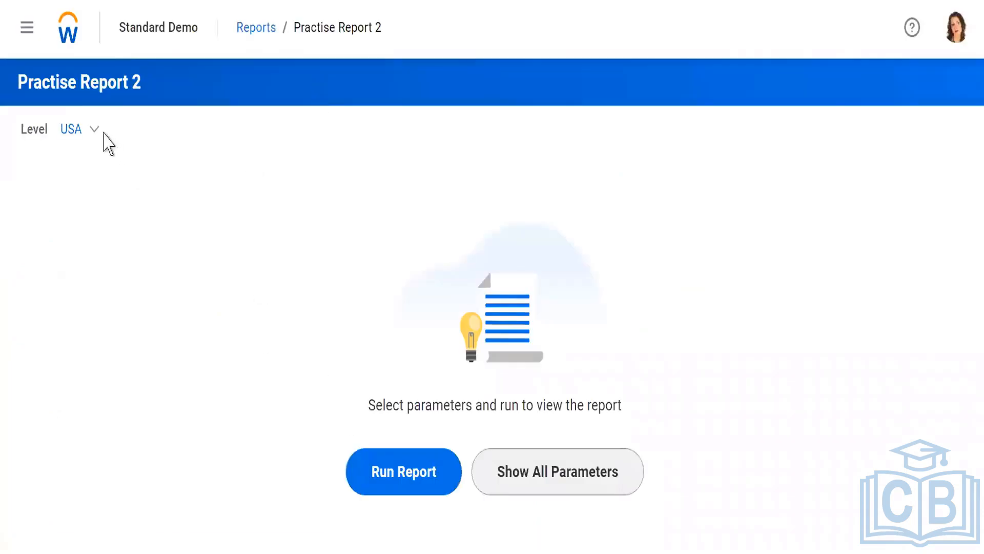
pyautogui.click(97, 132)
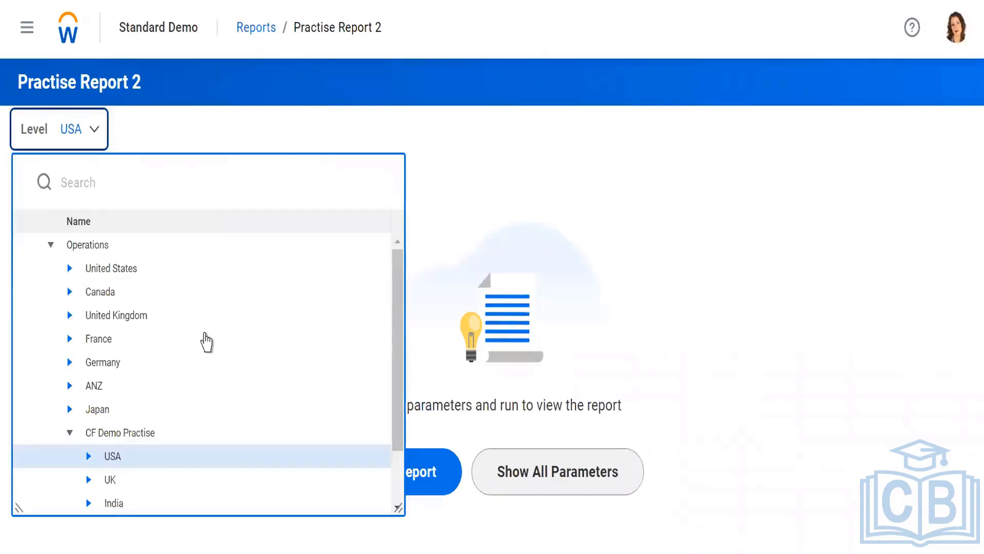
pyautogui.click(429, 252)
pyautogui.click(387, 469)
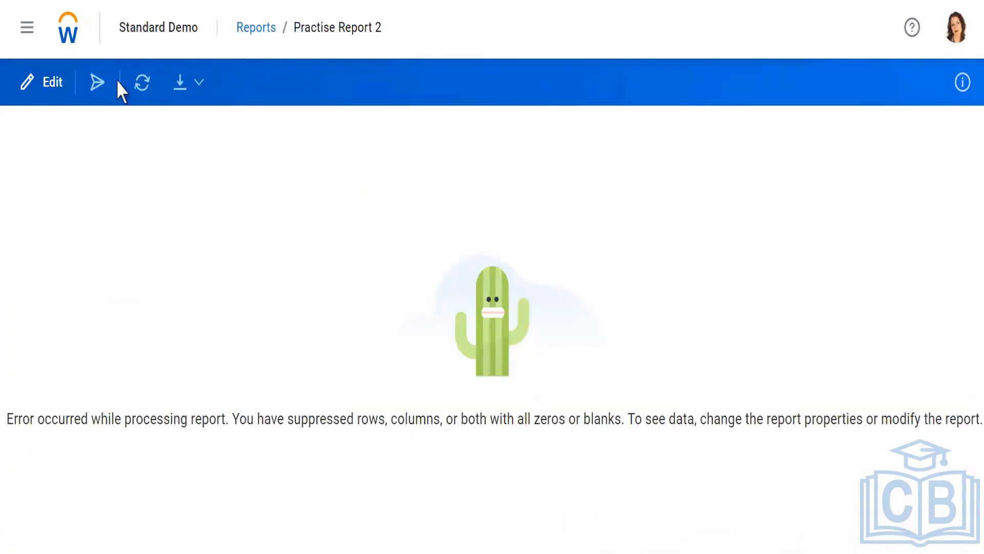
pyautogui.click(37, 87)
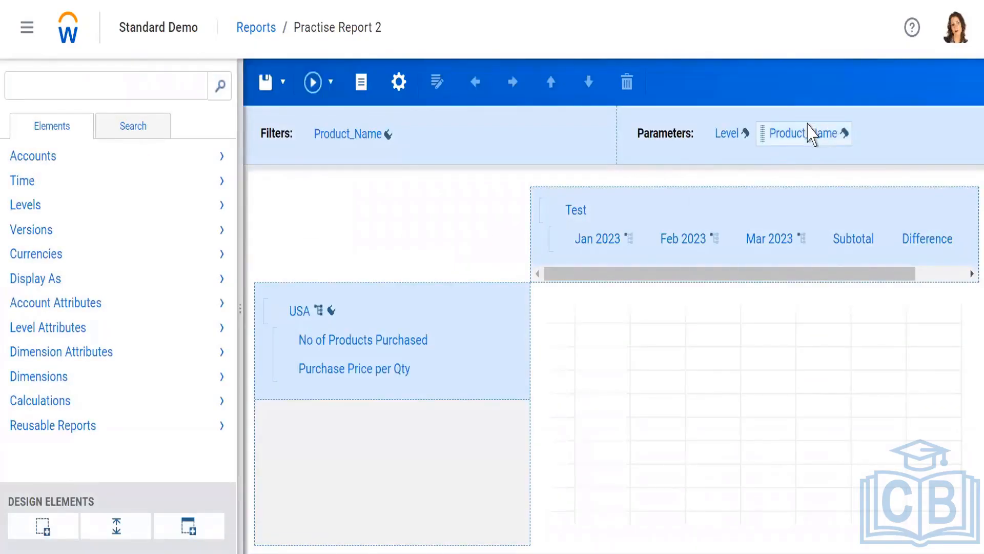
# - Review the Product_Name parameter's settings, including its initial choice, connections and available dimension values, and close them without changes
pyautogui.click(813, 135)
pyautogui.click(827, 137)
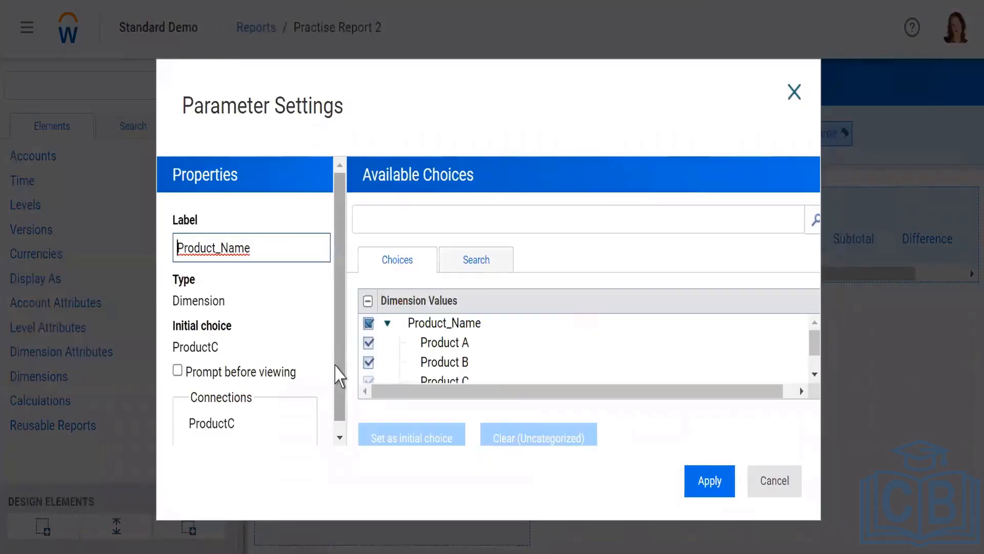
pyautogui.scroll(-1, 590, 364)
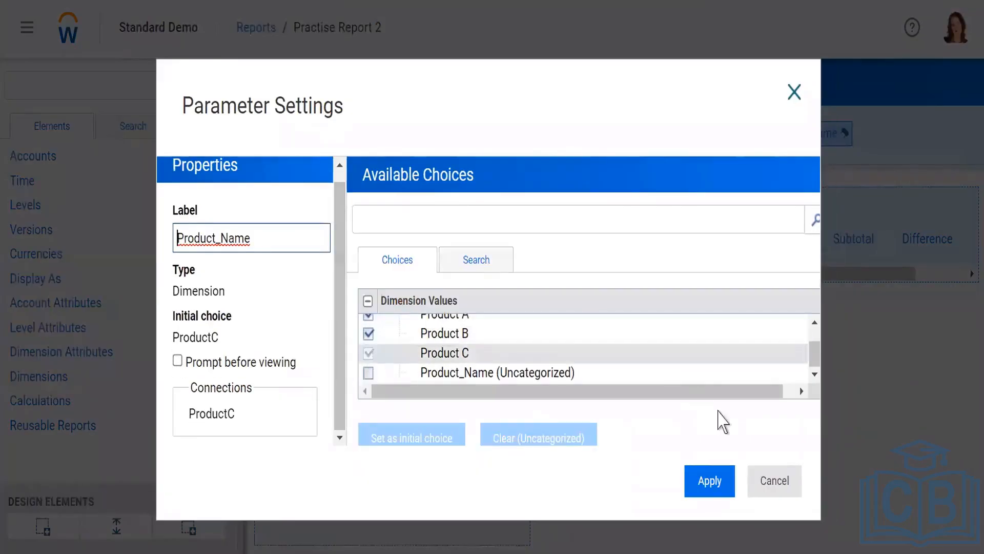
pyautogui.scroll(1, 237, 403)
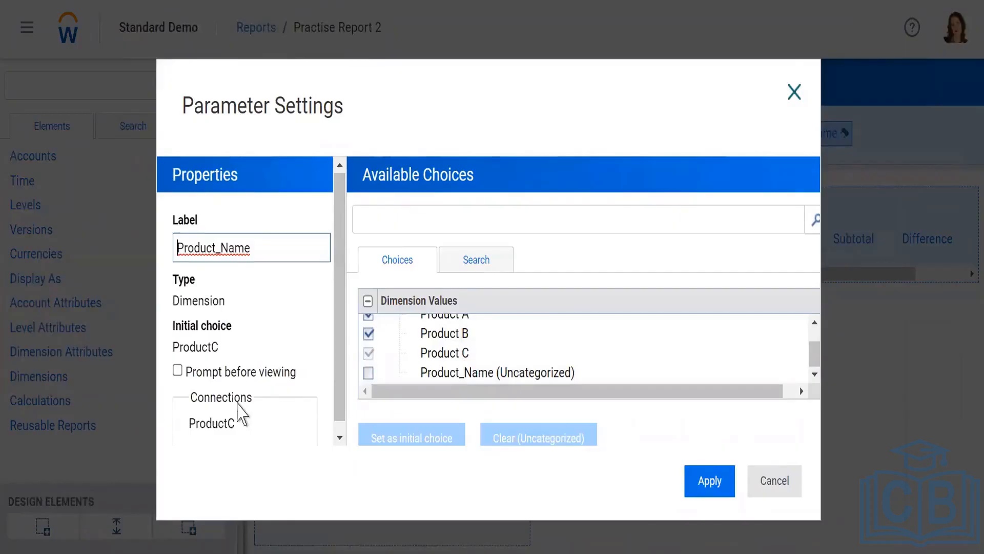
pyautogui.scroll(-1, 267, 404)
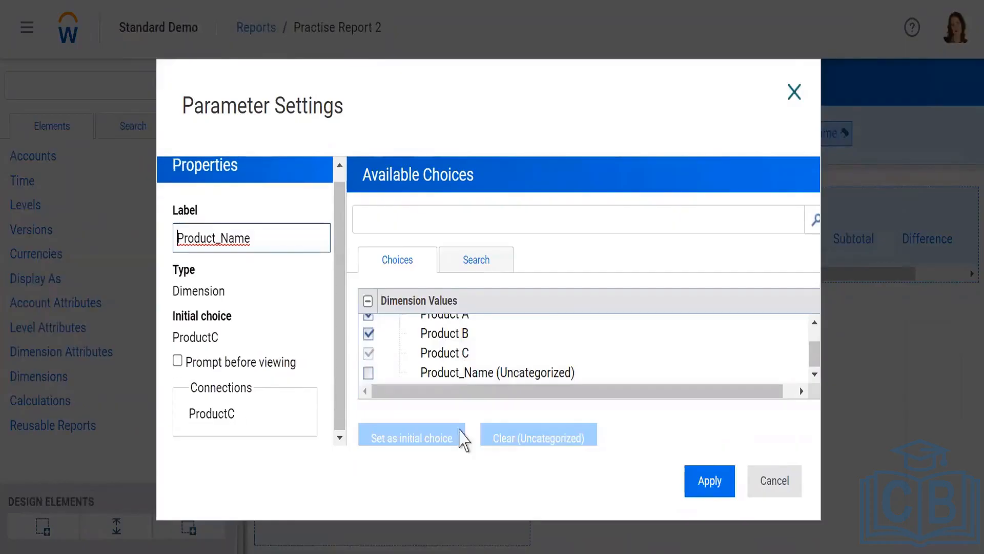
pyautogui.click(775, 497)
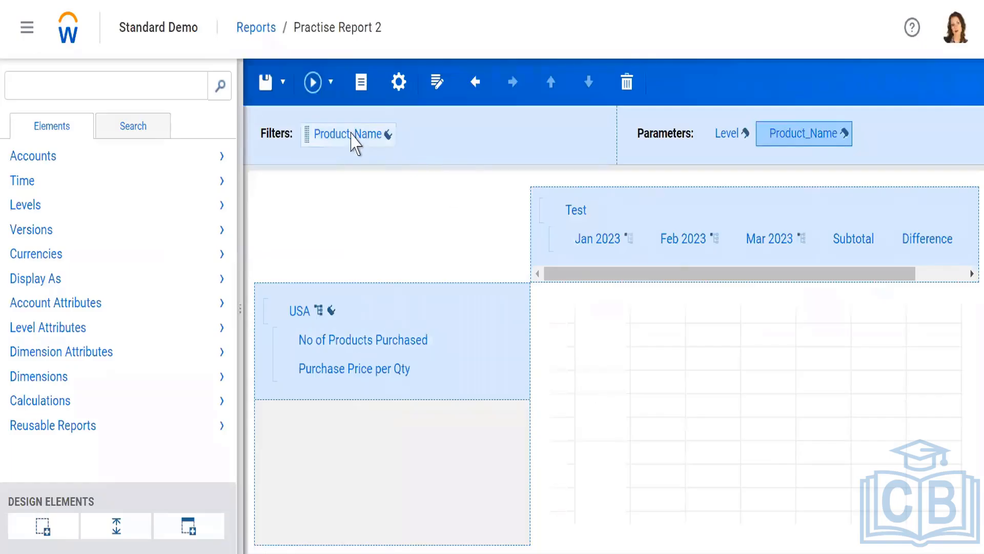
# - Run the report with all parameters shown, setting Product_Name to Product A and leaving Level at USA
pyautogui.click(307, 90)
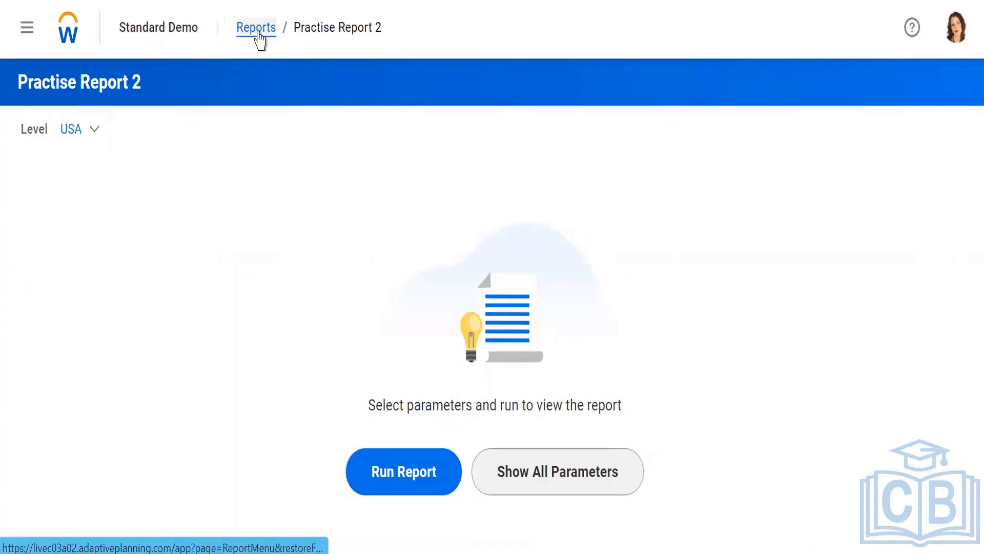
pyautogui.click(506, 482)
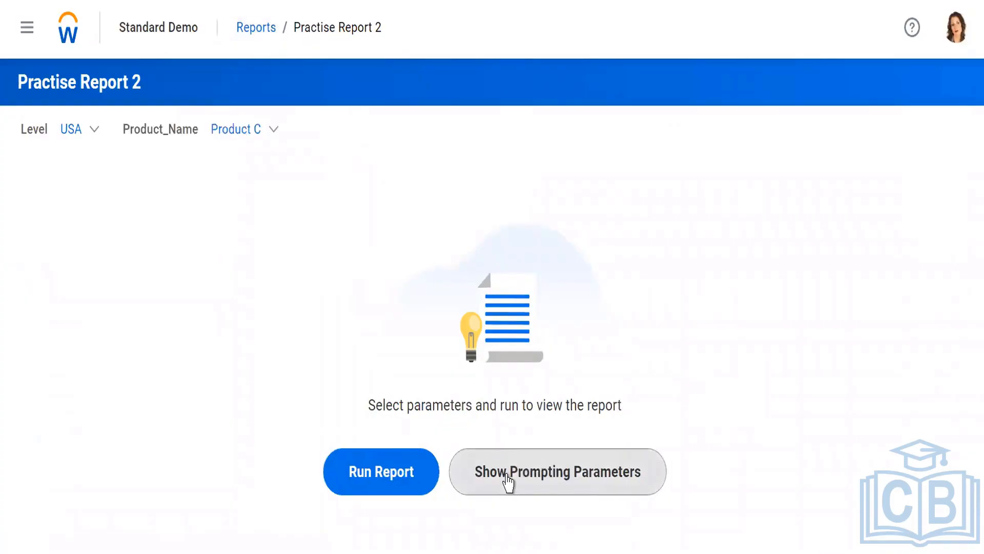
pyautogui.click(276, 132)
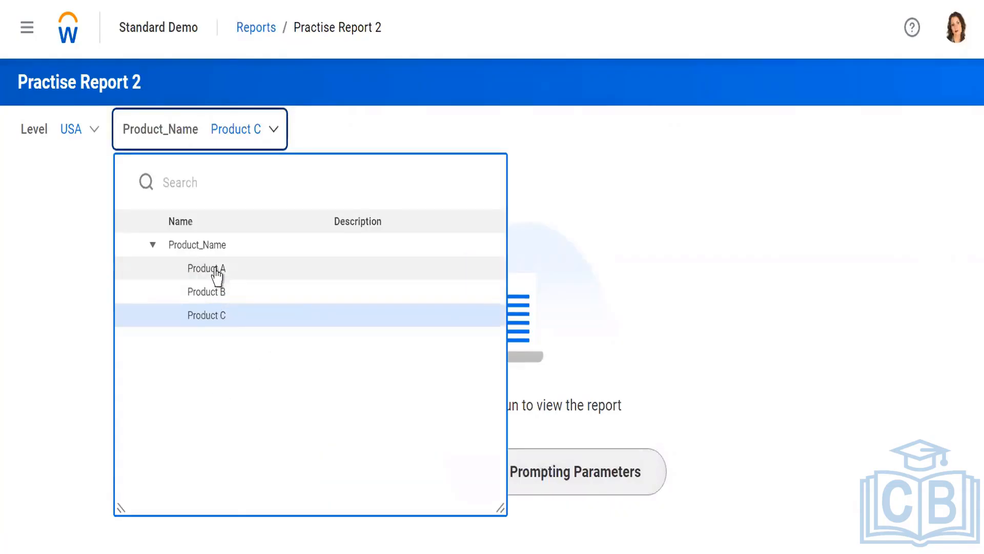
pyautogui.click(218, 268)
pyautogui.click(364, 467)
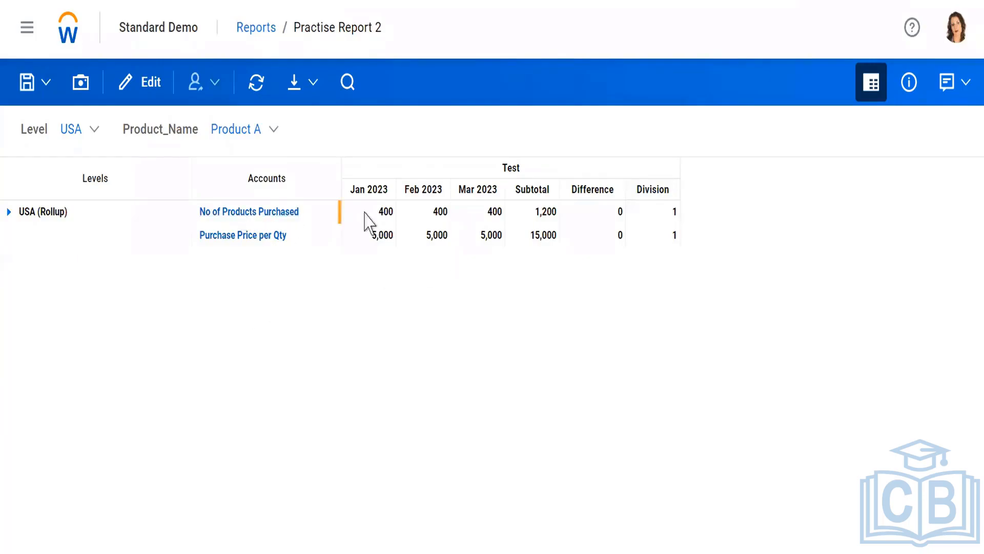
# - Drill into No of Products Purchased by Color Product and return to the report's design
pyautogui.click(210, 216)
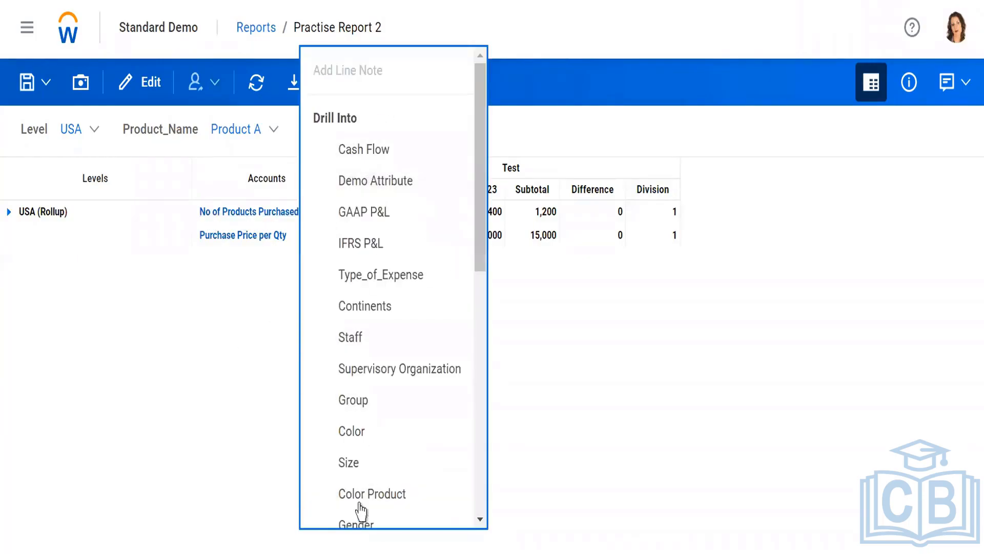
pyautogui.scroll(-5, 378, 468)
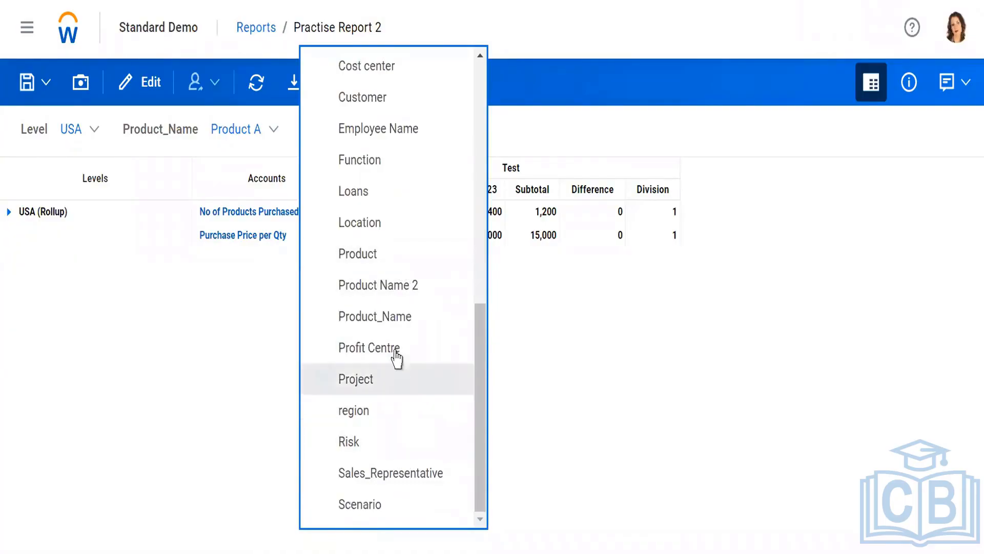
pyautogui.scroll(5, 395, 308)
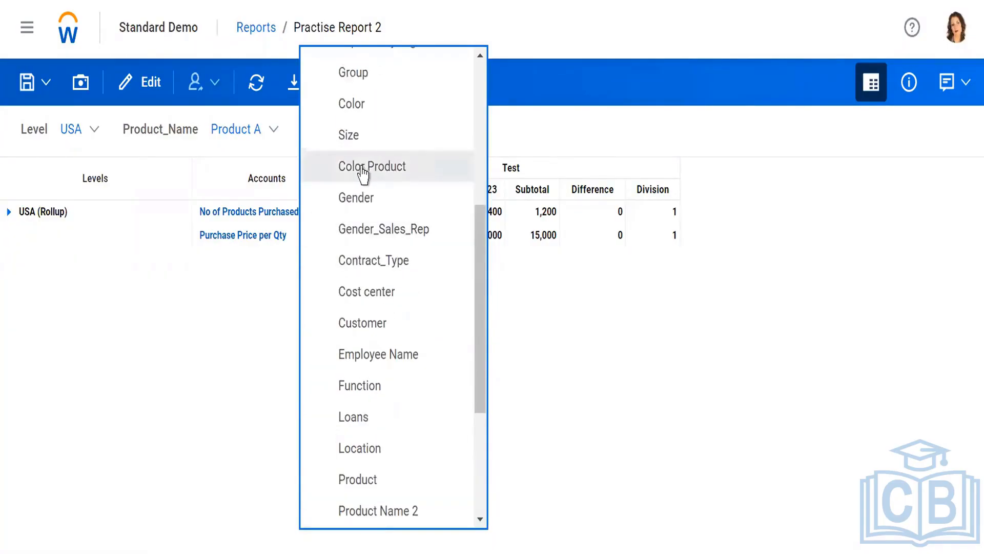
pyautogui.click(402, 171)
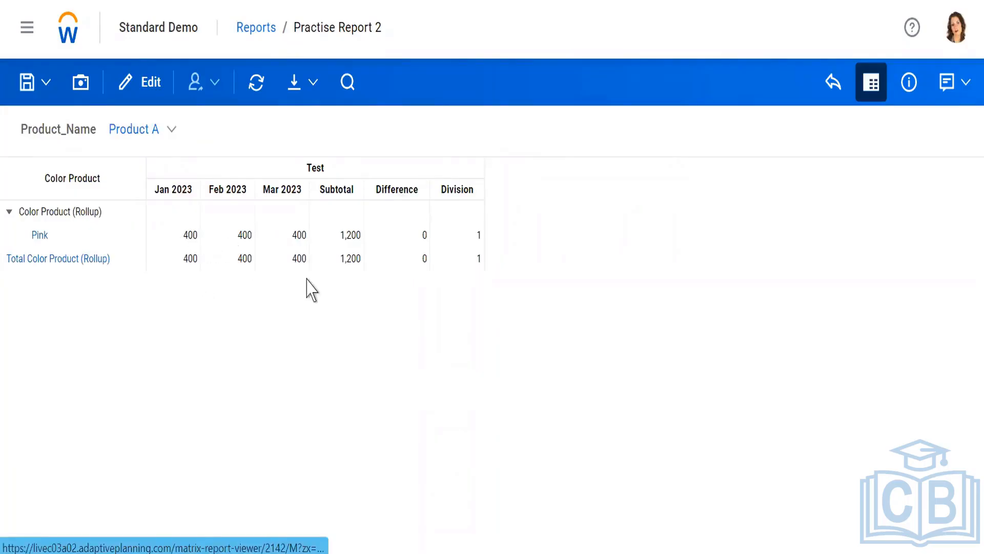
pyautogui.rightClick(612, 287)
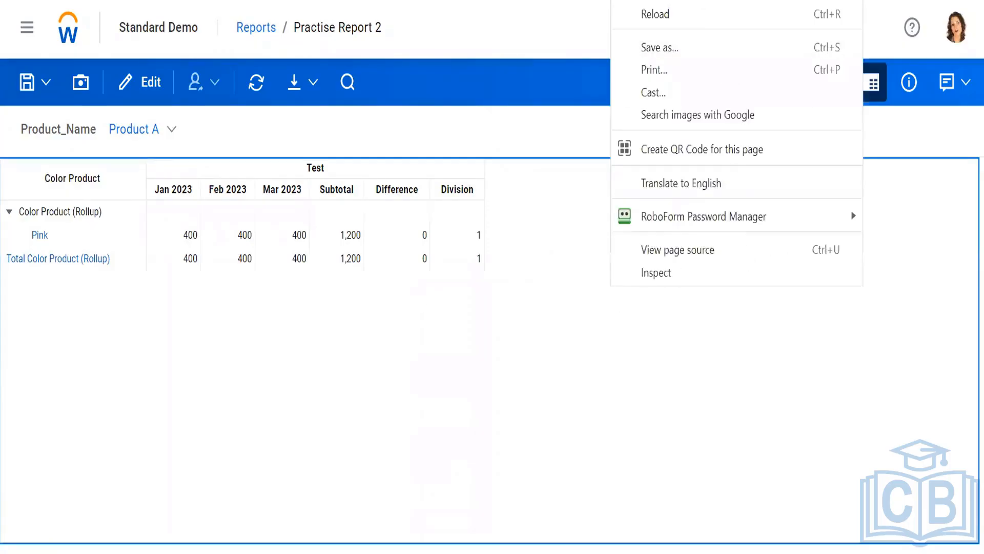
pyautogui.click(530, 252)
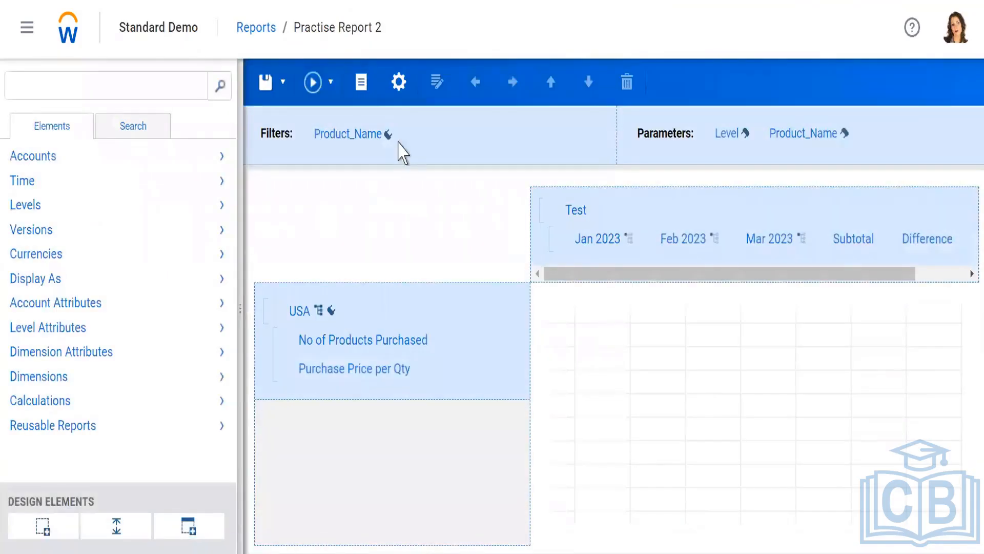
# - Rerun the report from its design, showing all parameters and choosing Product A for Product_Name
pyautogui.click(311, 84)
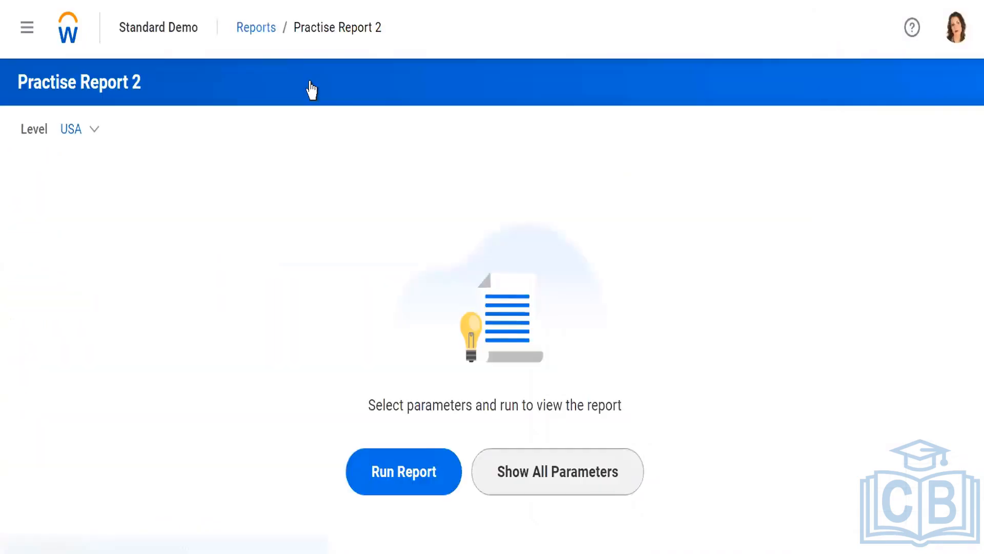
pyautogui.click(518, 482)
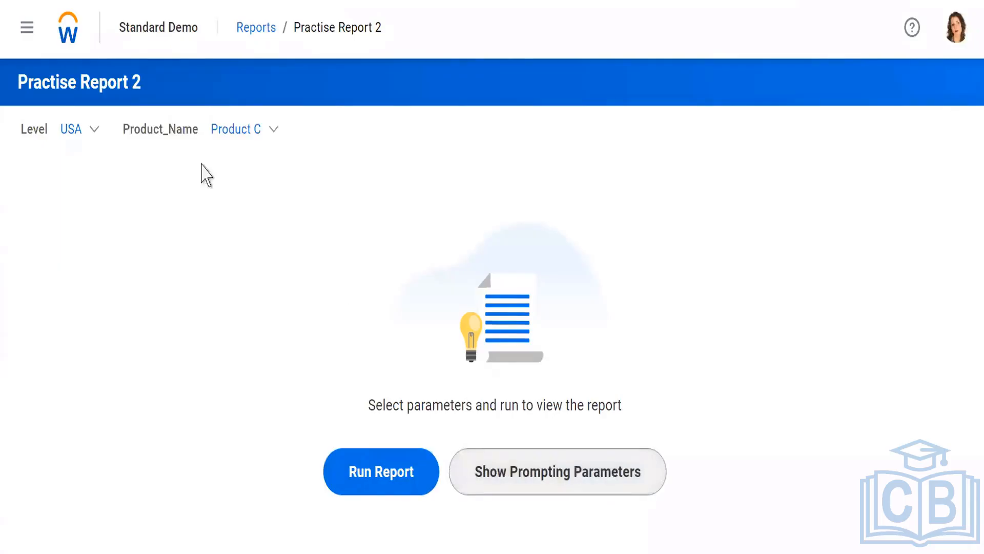
pyautogui.click(268, 131)
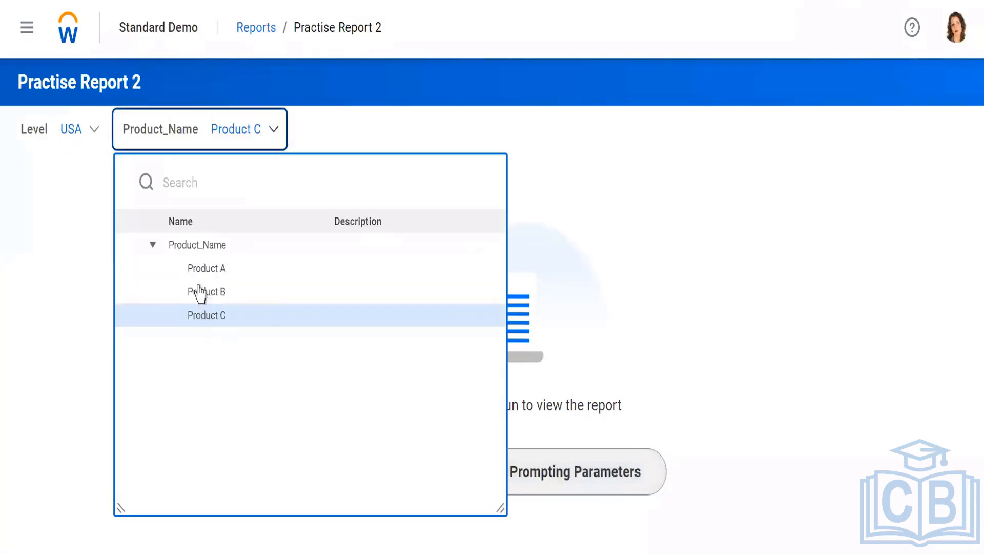
pyautogui.click(198, 269)
pyautogui.click(375, 497)
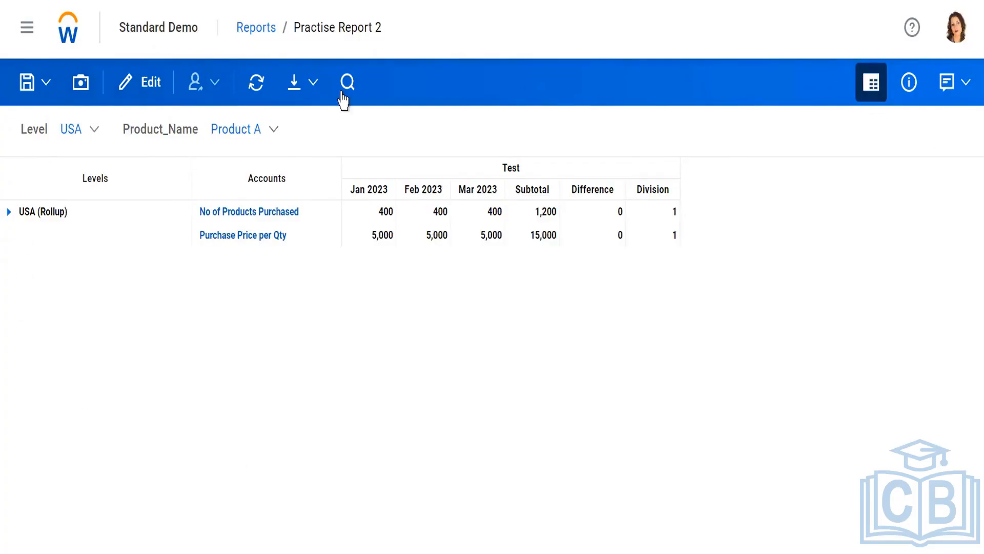
# - Download the report as both Excel and PDF, opening the Practise_Report_2.xlsx workbook
pyautogui.click(314, 85)
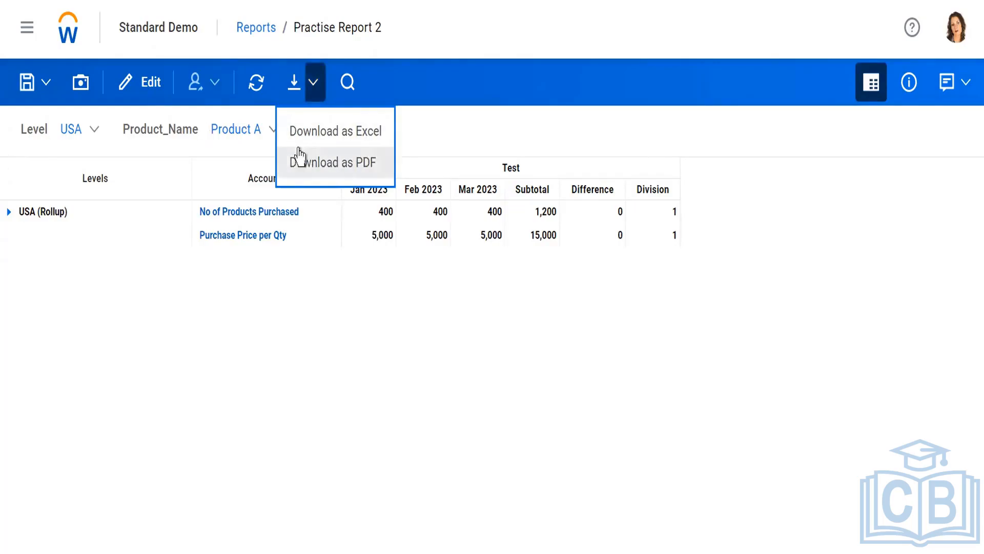
pyautogui.click(347, 131)
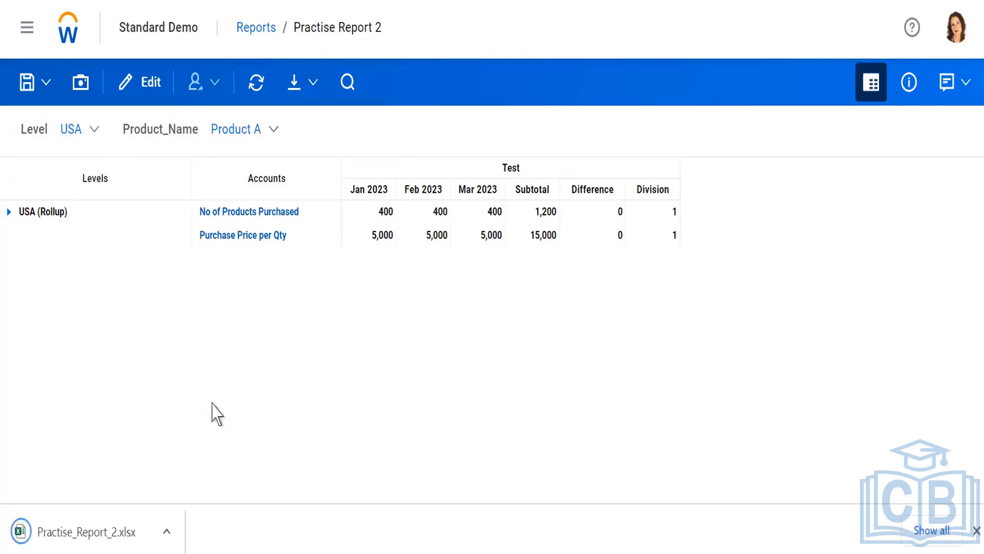
pyautogui.click(89, 530)
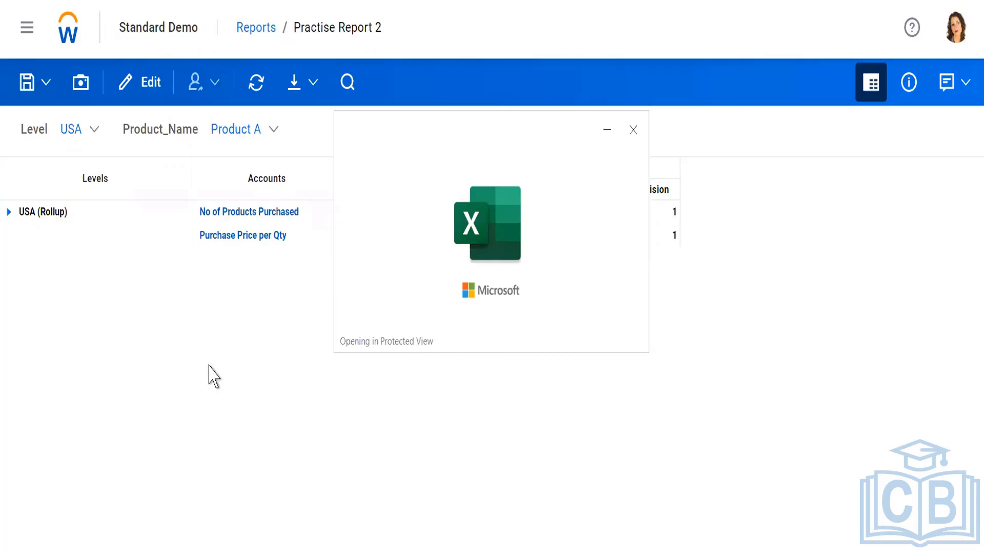
pyautogui.click(313, 82)
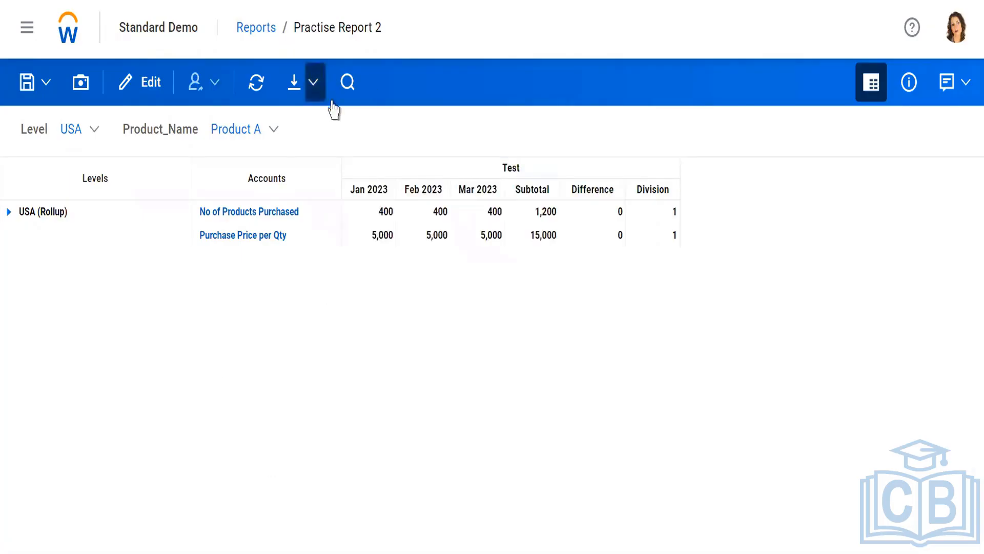
pyautogui.click(319, 165)
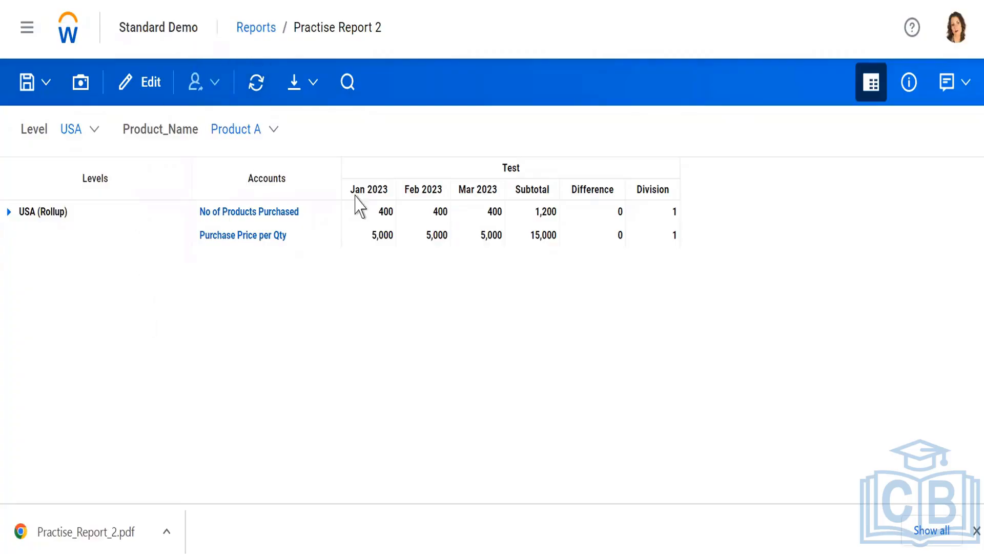
# - Check the save options available for the report run without saving it
pyautogui.click(47, 83)
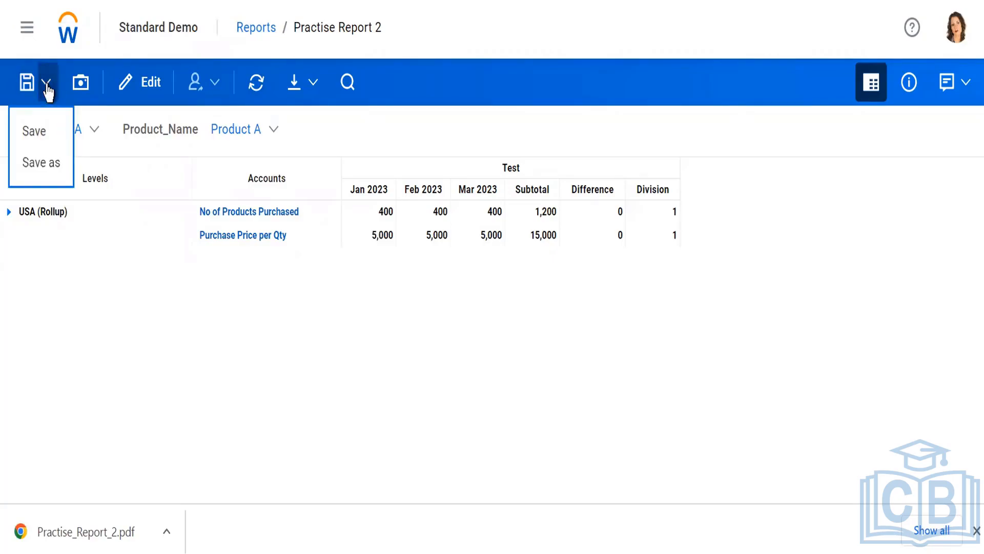
pyautogui.click(385, 342)
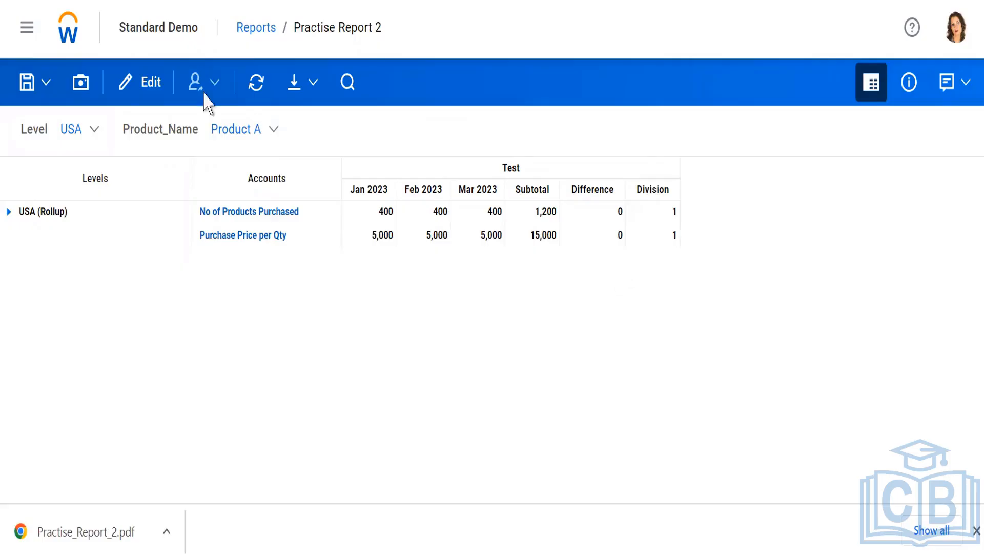
pyautogui.click(46, 84)
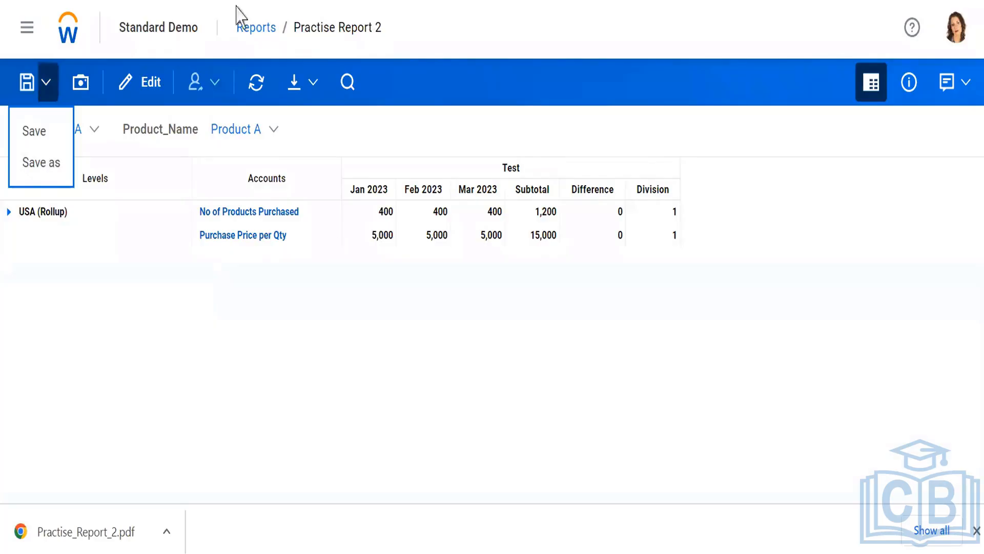
pyautogui.click(340, 302)
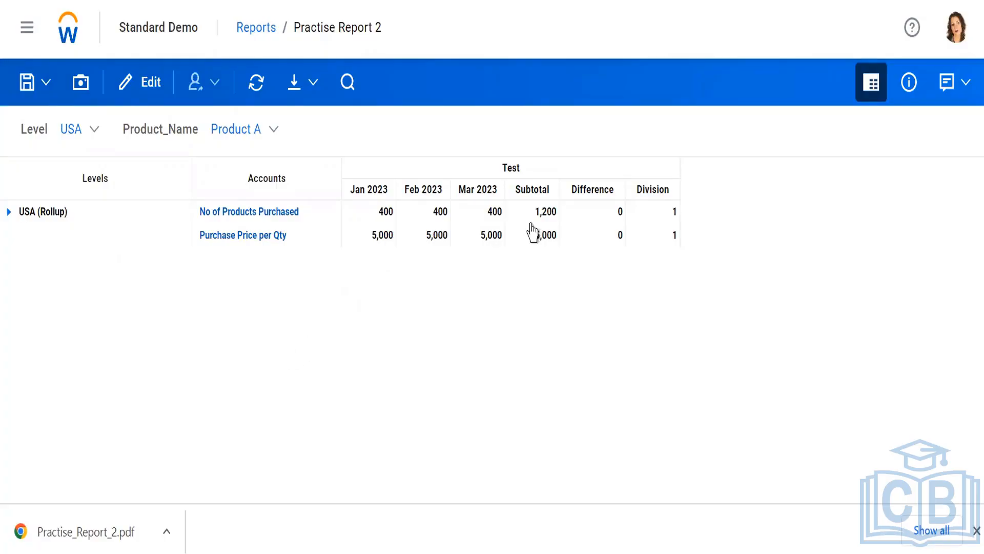
# - Examine the snapshot creation settings, including the default output formats and the destination folders, and cancel without creating a snapshot
pyautogui.click(78, 84)
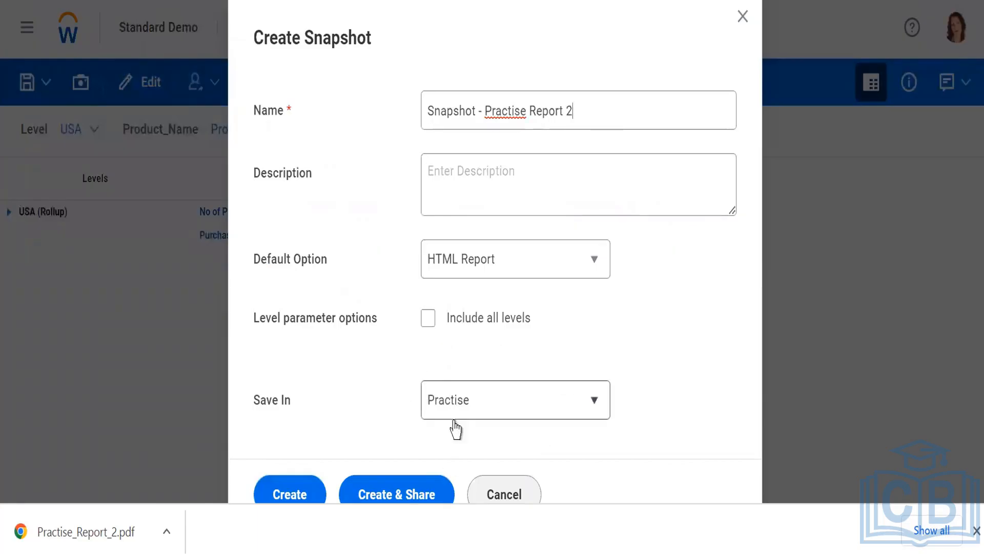
pyautogui.click(483, 268)
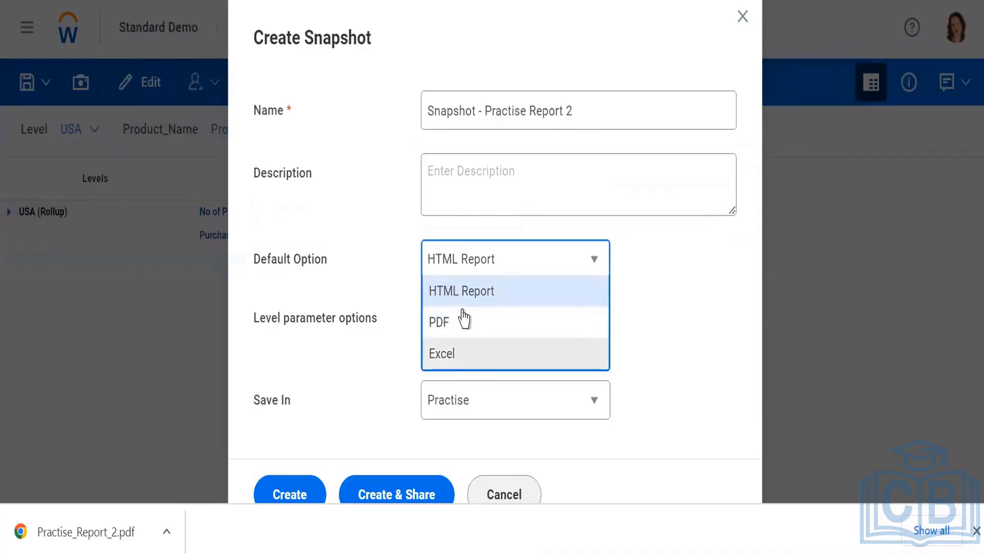
pyautogui.click(330, 298)
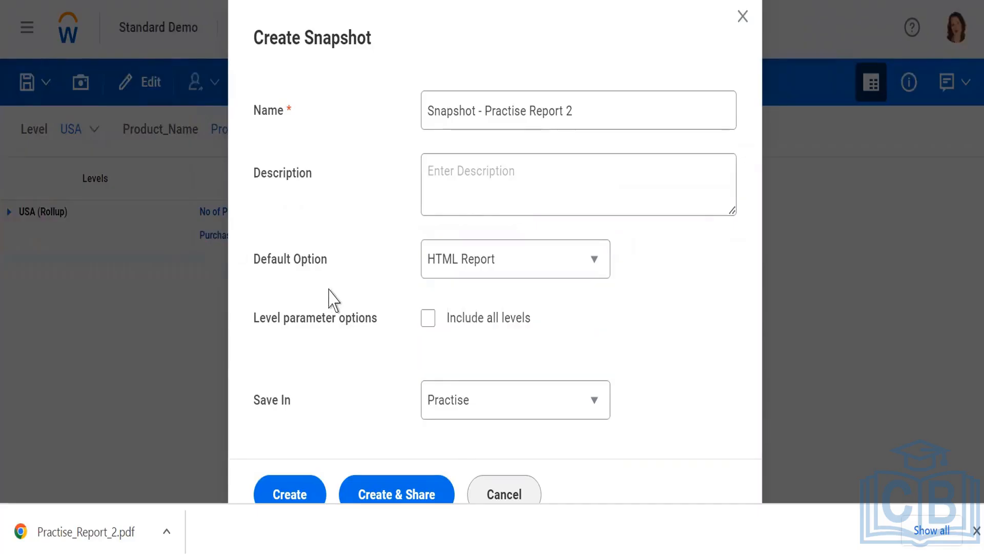
pyautogui.click(976, 531)
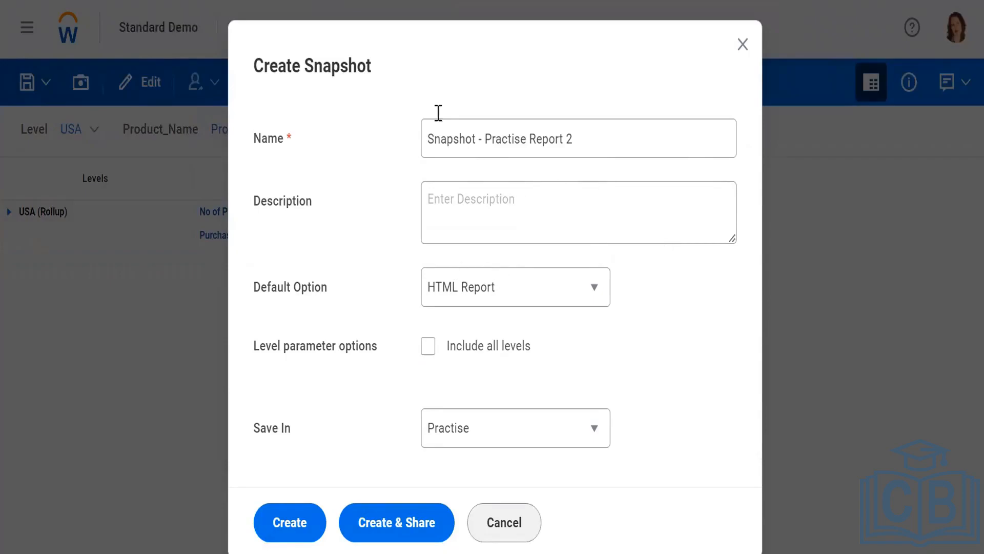
pyautogui.click(461, 439)
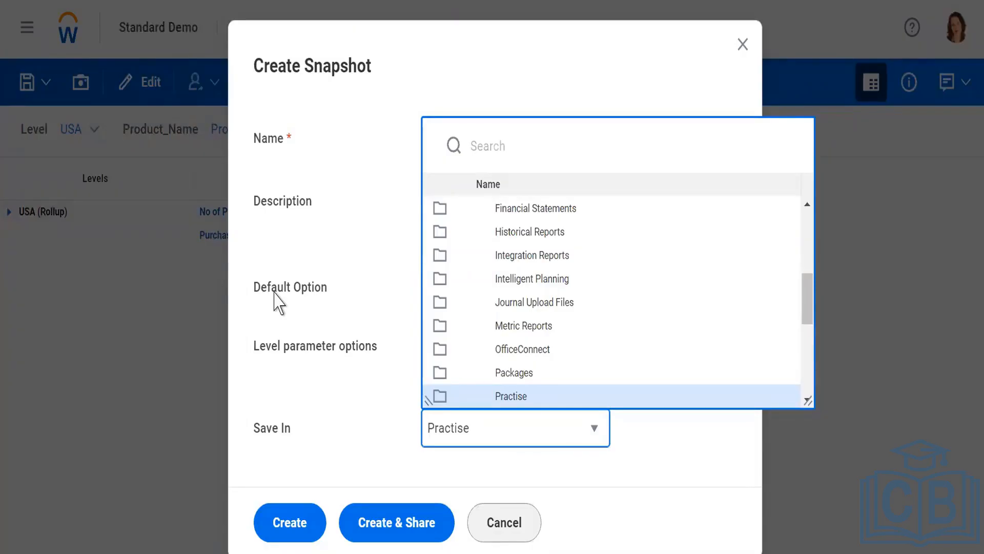
pyautogui.click(358, 372)
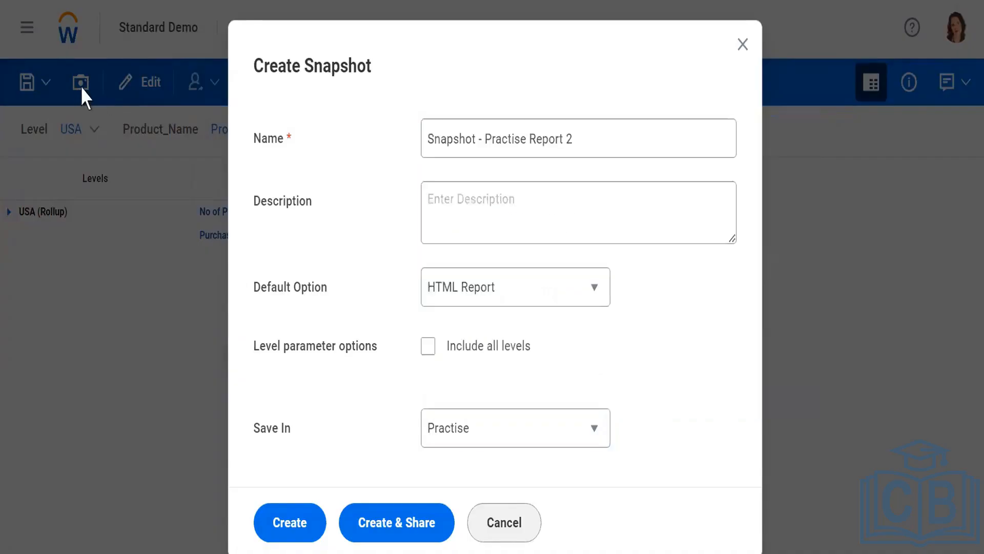
pyautogui.click(514, 523)
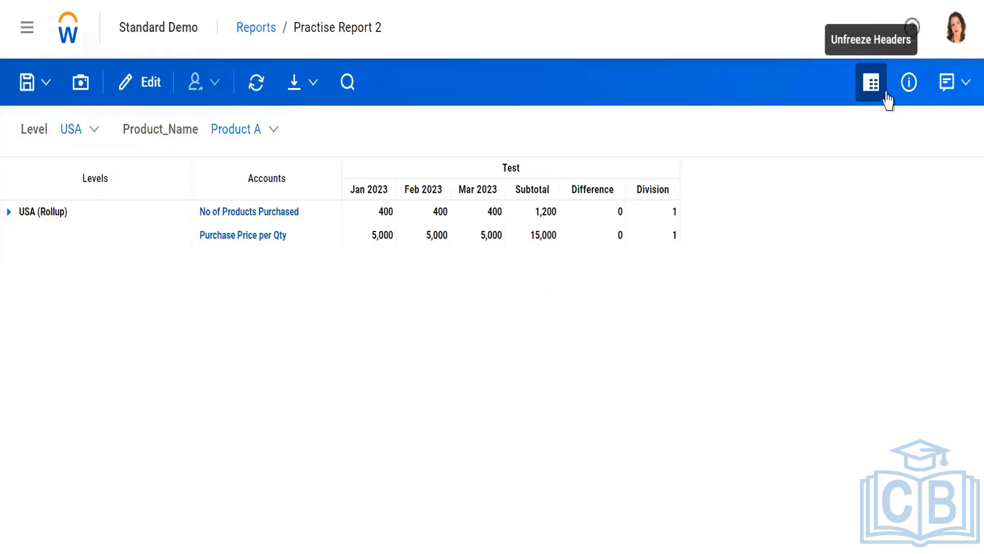
# - View the report's information on parameters, currency and data access, and check the options for report notes
pyautogui.click(910, 84)
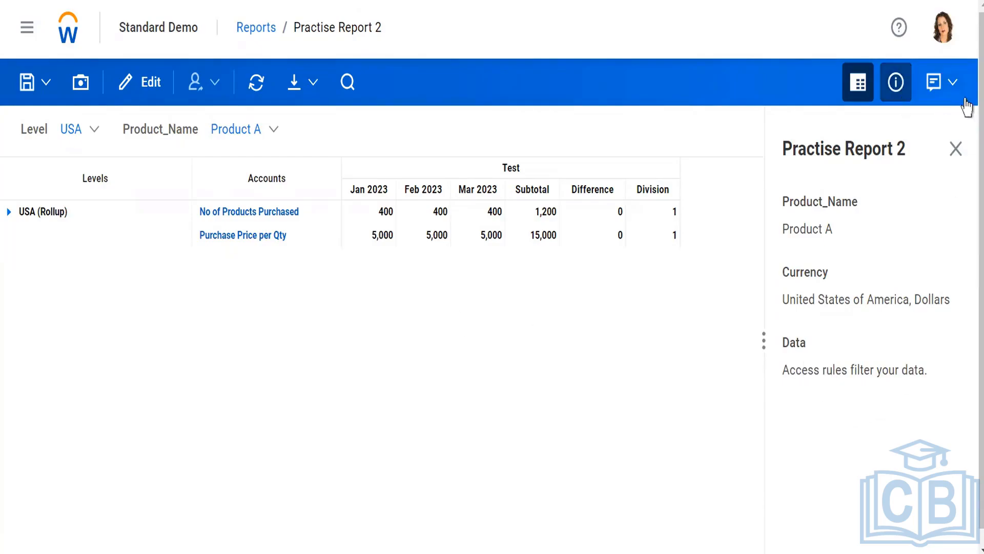
pyautogui.click(953, 149)
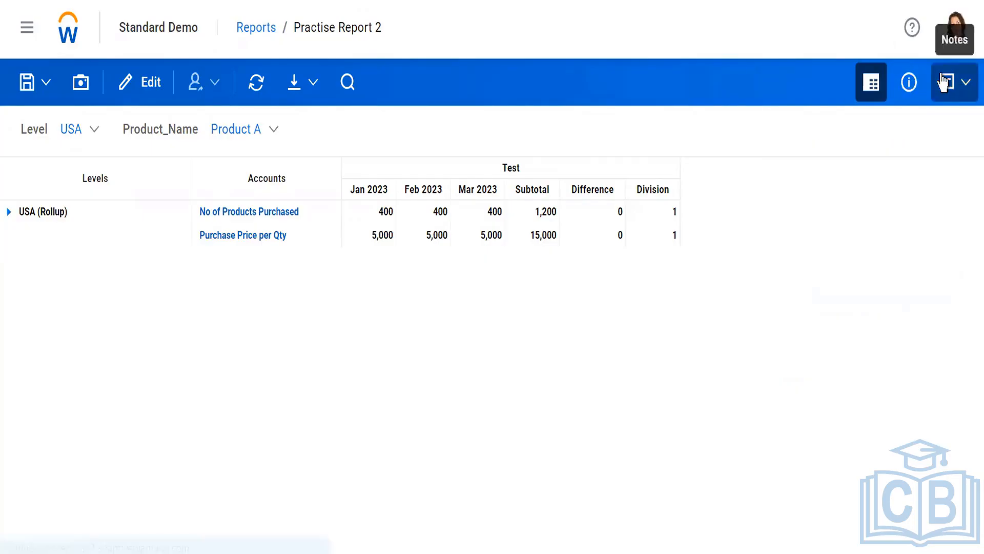
pyautogui.click(967, 87)
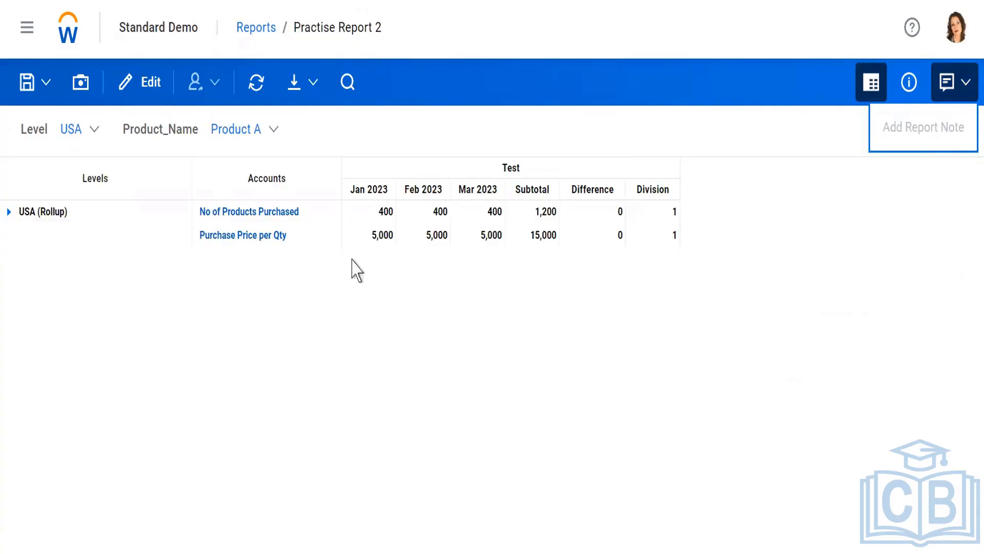
# - Check the Level parameter and return to the report's design
pyautogui.click(95, 130)
pyautogui.click(143, 90)
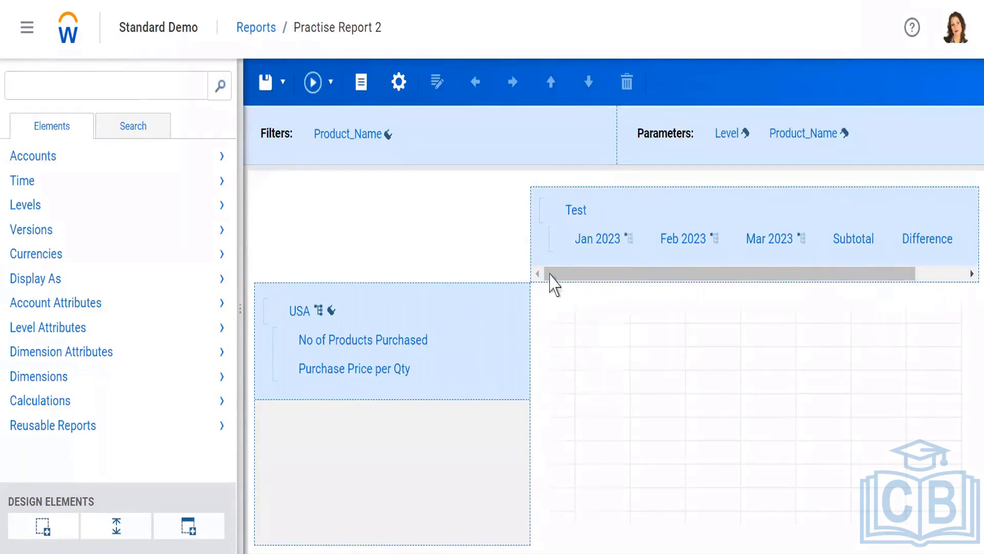
pyautogui.moveTo(660, 200)
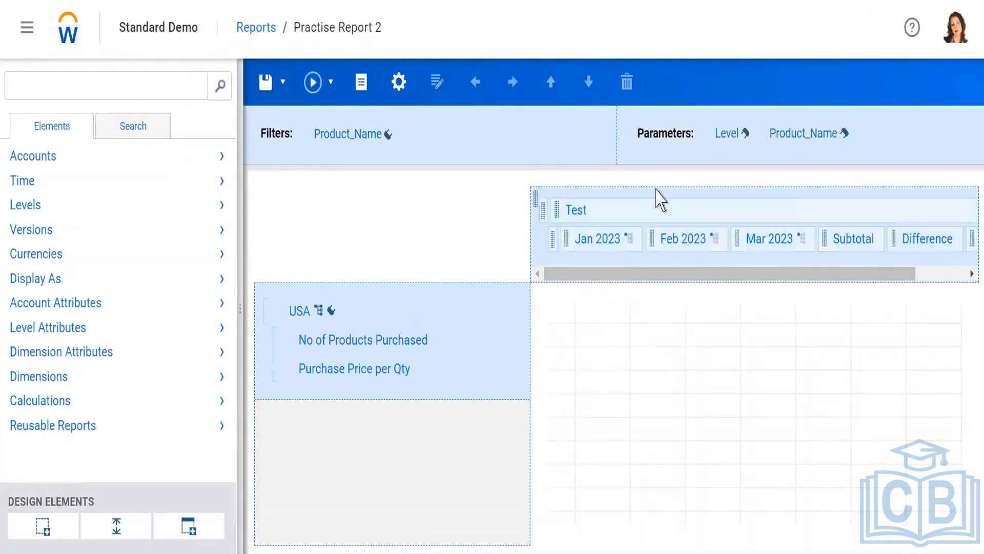